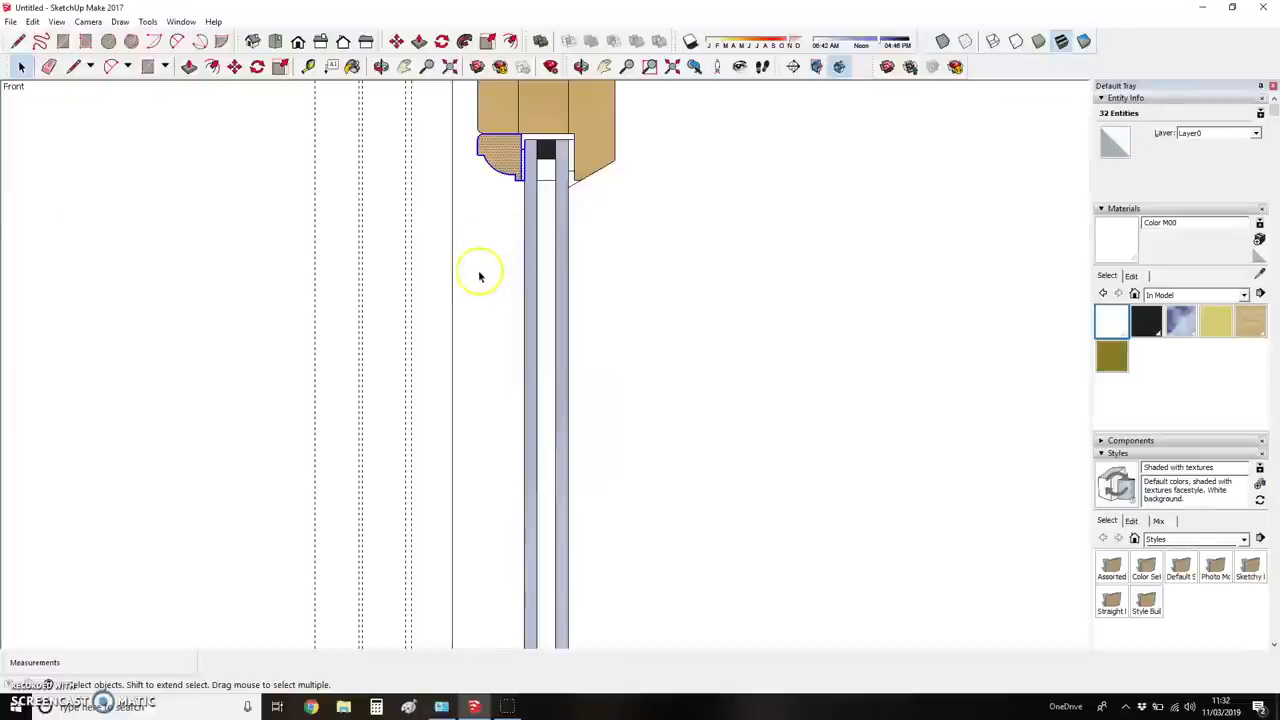
# - Copy the selected glazing bead profile from the top section into the rebate beneath the lower rail, at its outer end
pyautogui.press('m')
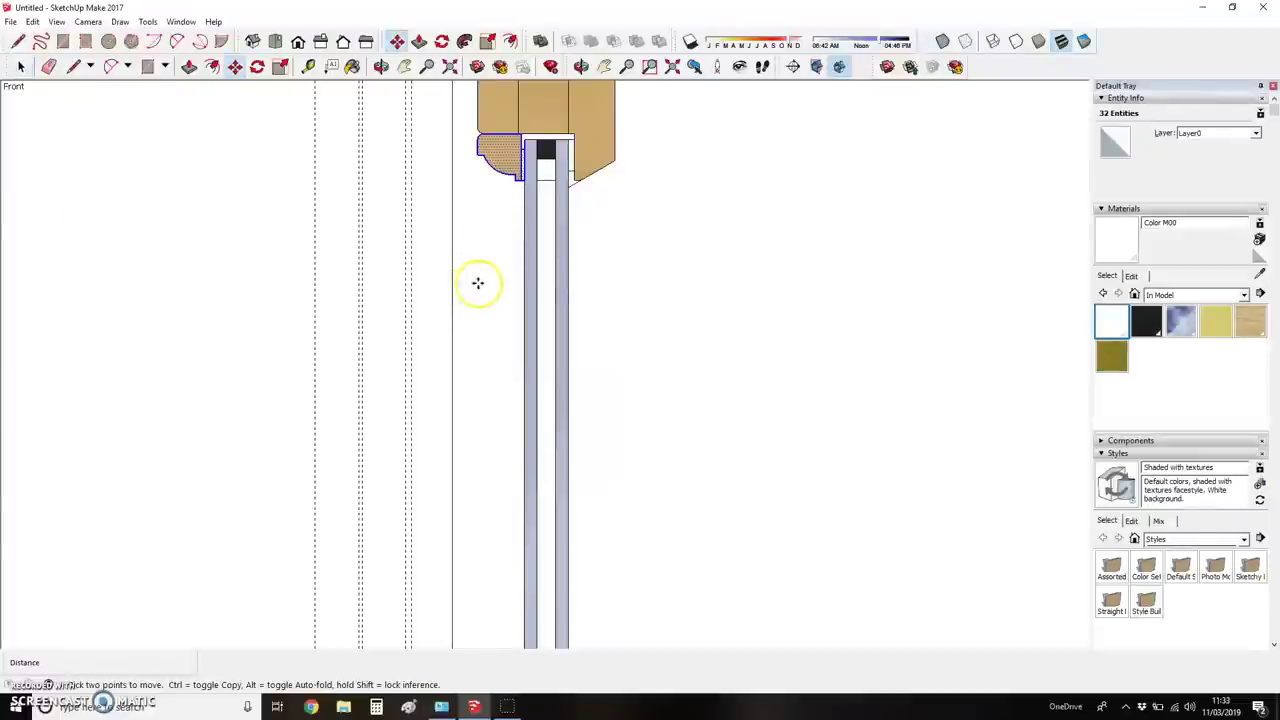
pyautogui.scroll(4, 515, 171)
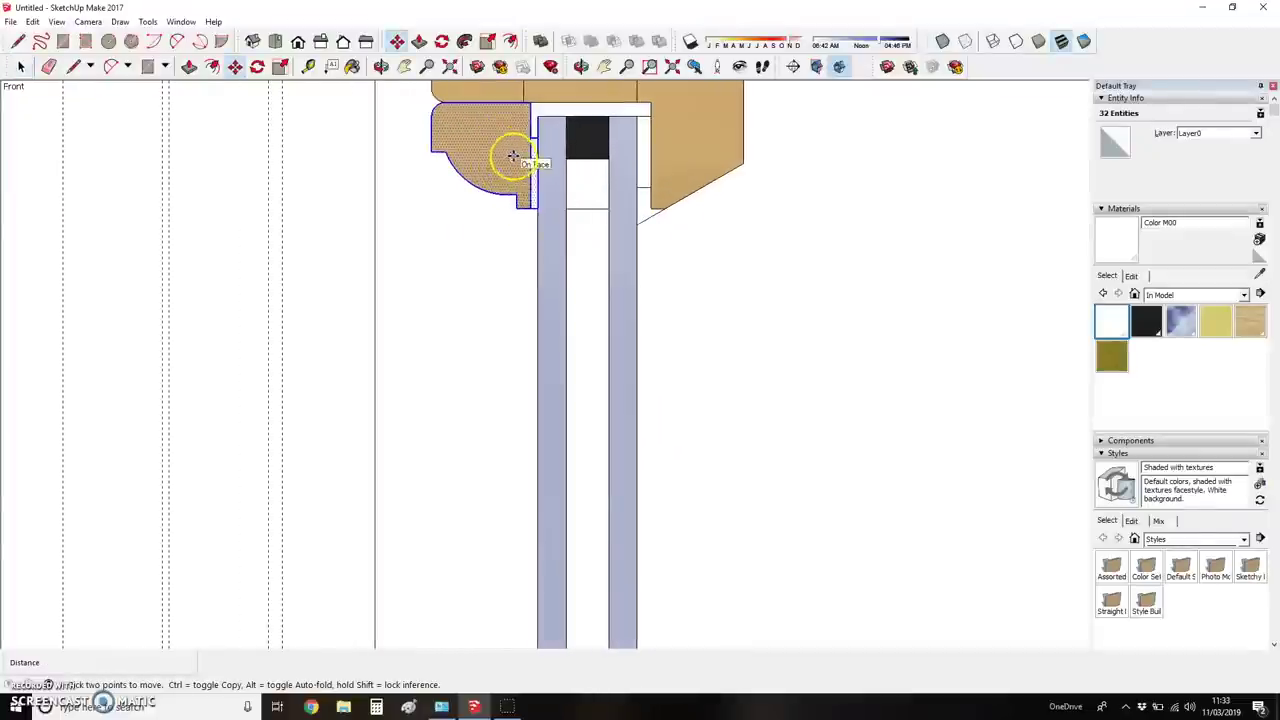
pyautogui.click(530, 105)
pyautogui.press('ctrl')
pyautogui.scroll(-1, 500, 205)
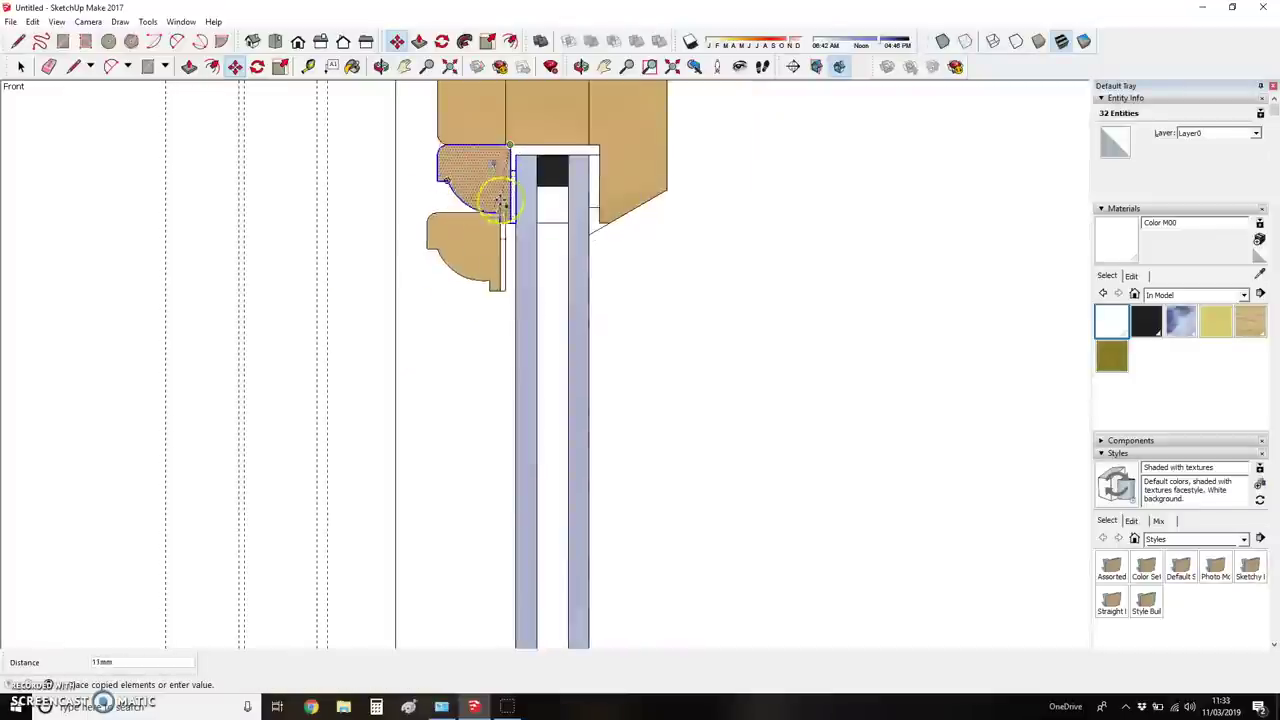
pyautogui.scroll(-6, 497, 205)
pyautogui.scroll(8, 470, 530)
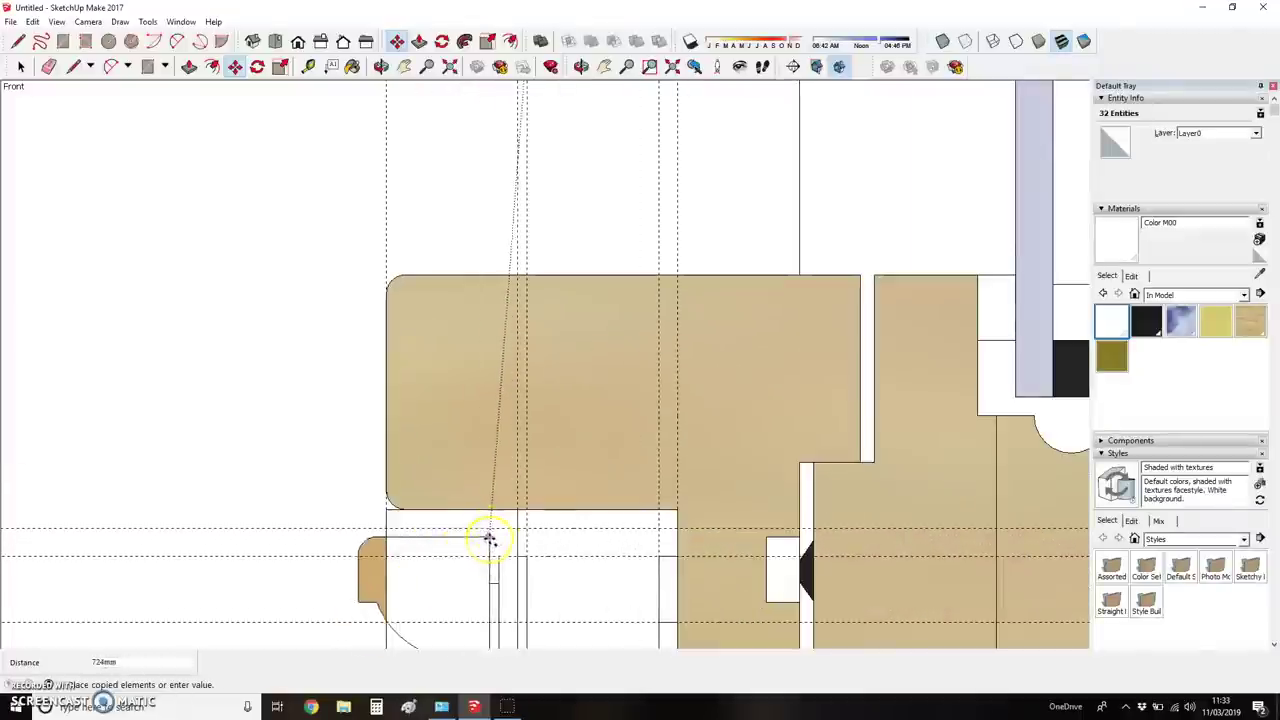
pyautogui.click(514, 511)
pyautogui.scroll(-2, 517, 343)
pyautogui.scroll(2, 481, 520)
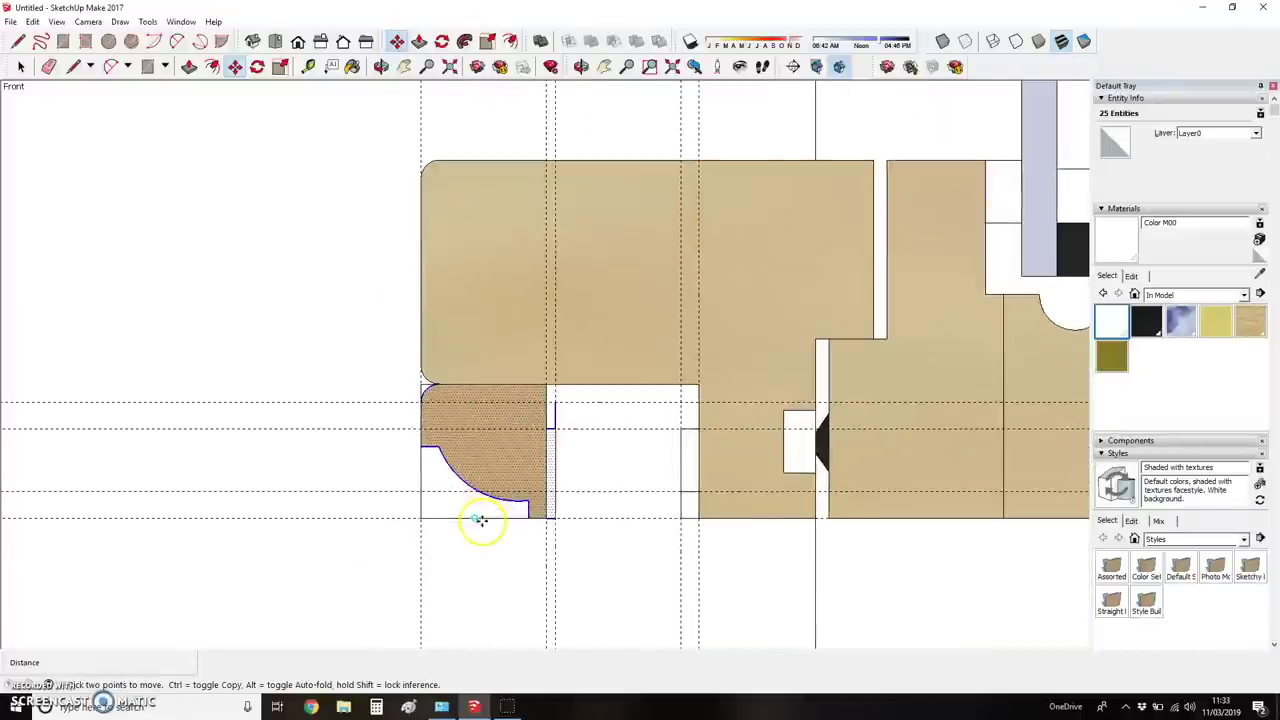
pyautogui.press('space')
pyautogui.click(250, 300)
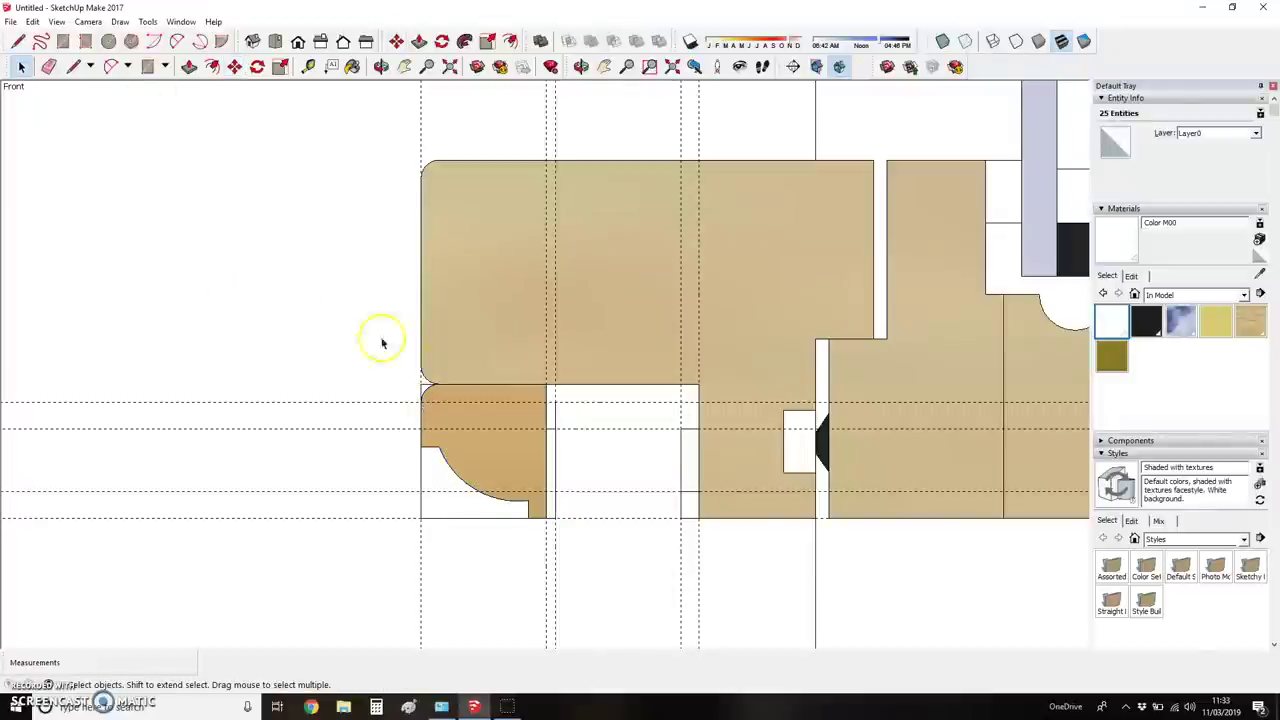
# - Erase the leftover construction edges around the copied bead's rounded corner and curved underside
pyautogui.scroll(1, 408, 393)
pyautogui.press('e')
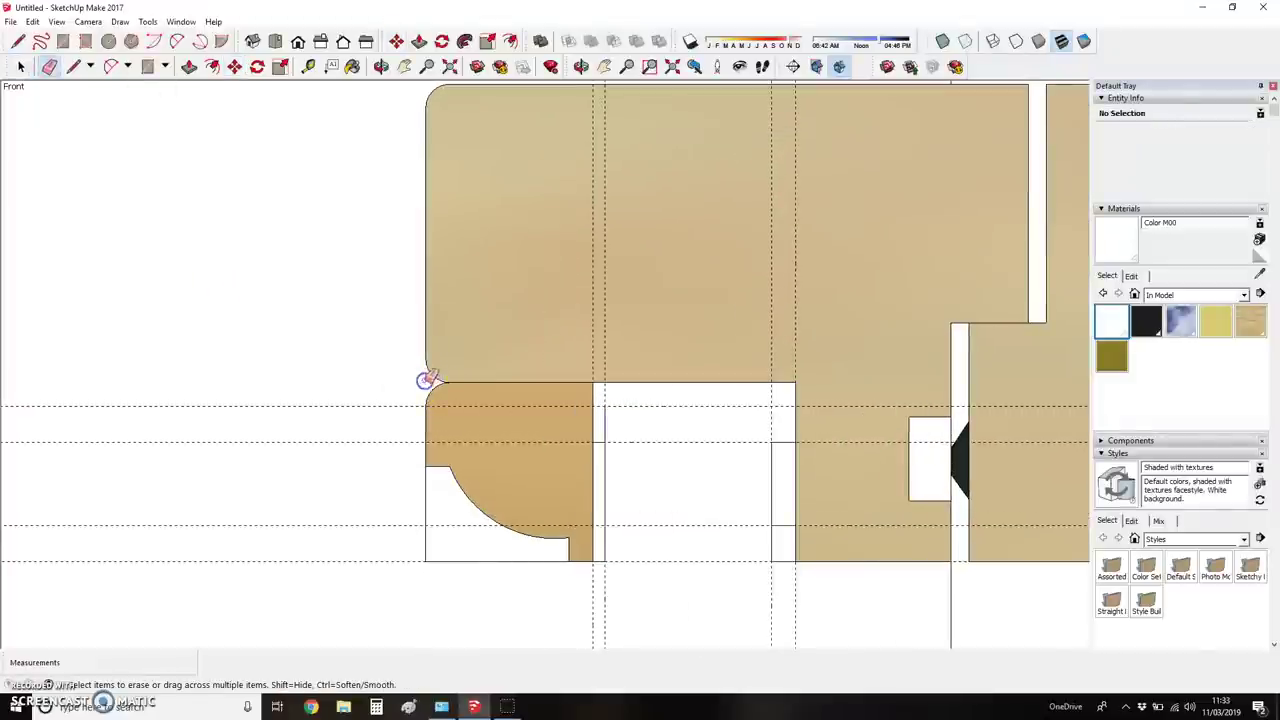
pyautogui.moveTo(425, 515); pyautogui.dragTo(487, 569)
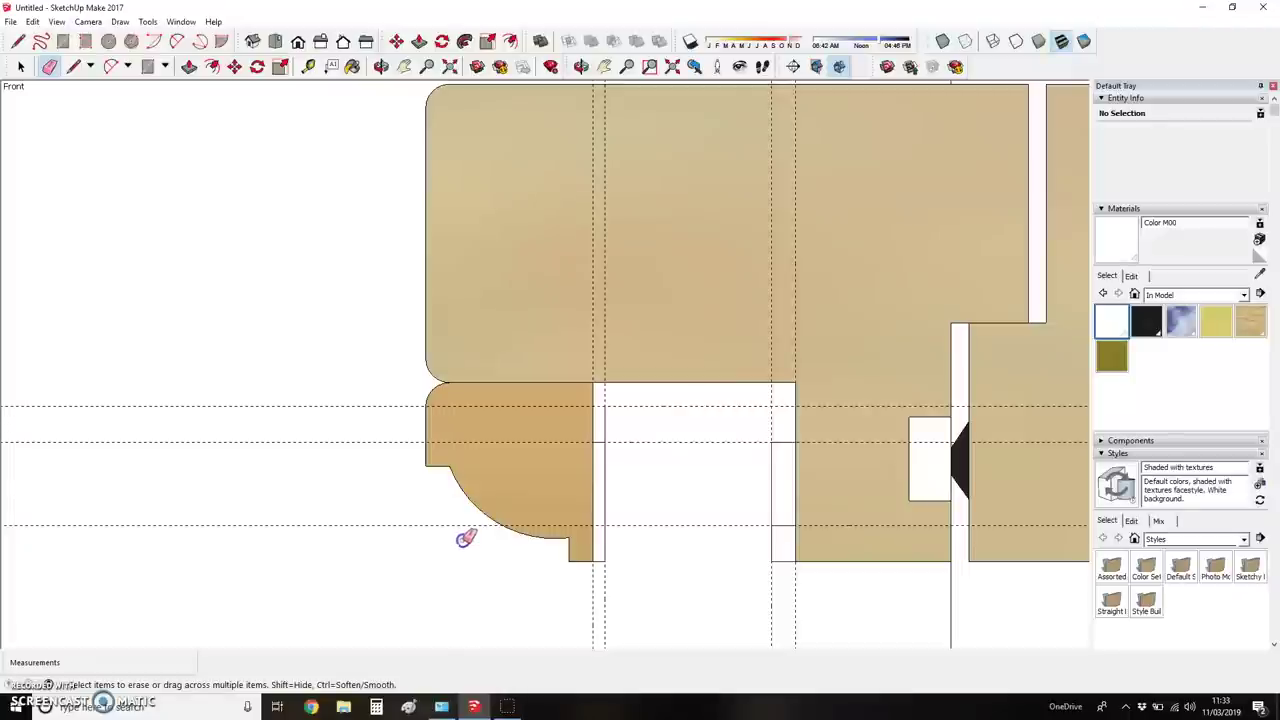
pyautogui.scroll(-1, 426, 426)
pyautogui.scroll(2, 563, 463)
pyautogui.scroll(-1, 420, 329)
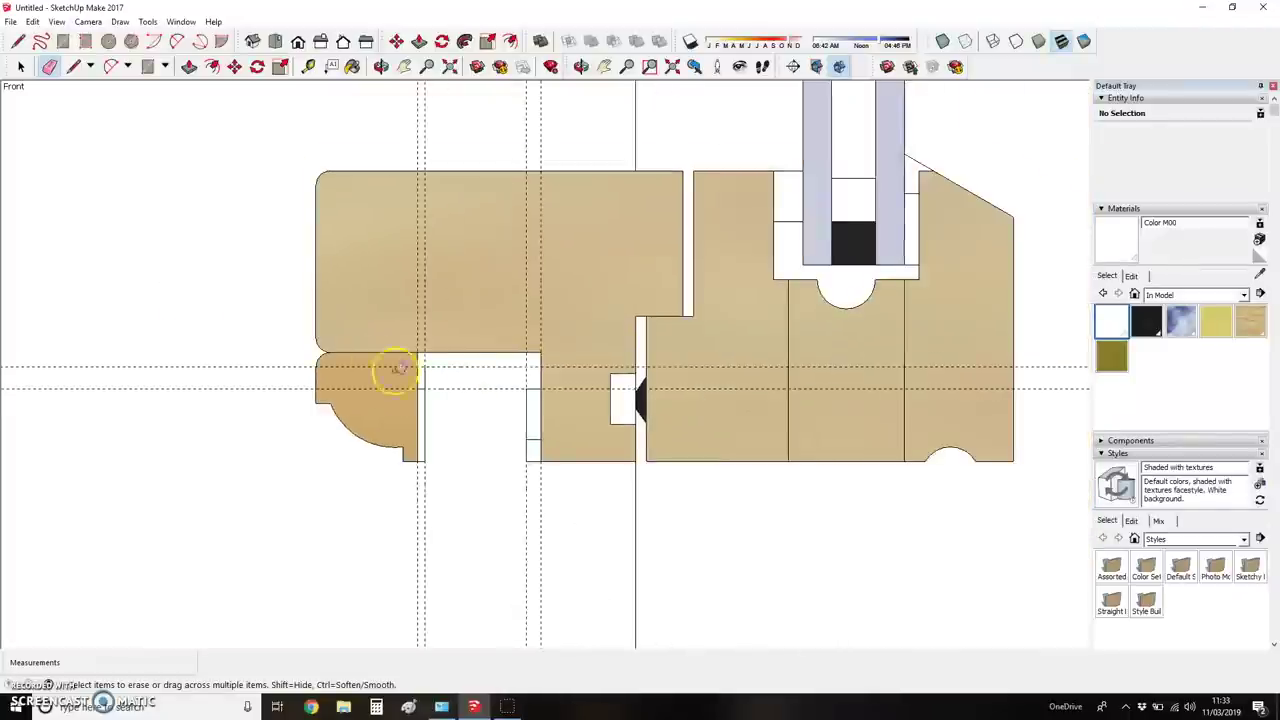
# - Draw a horizontal line along the upper guide across the open groove beside the copied bead
pyautogui.scroll(1, 422, 378)
pyautogui.press('l')
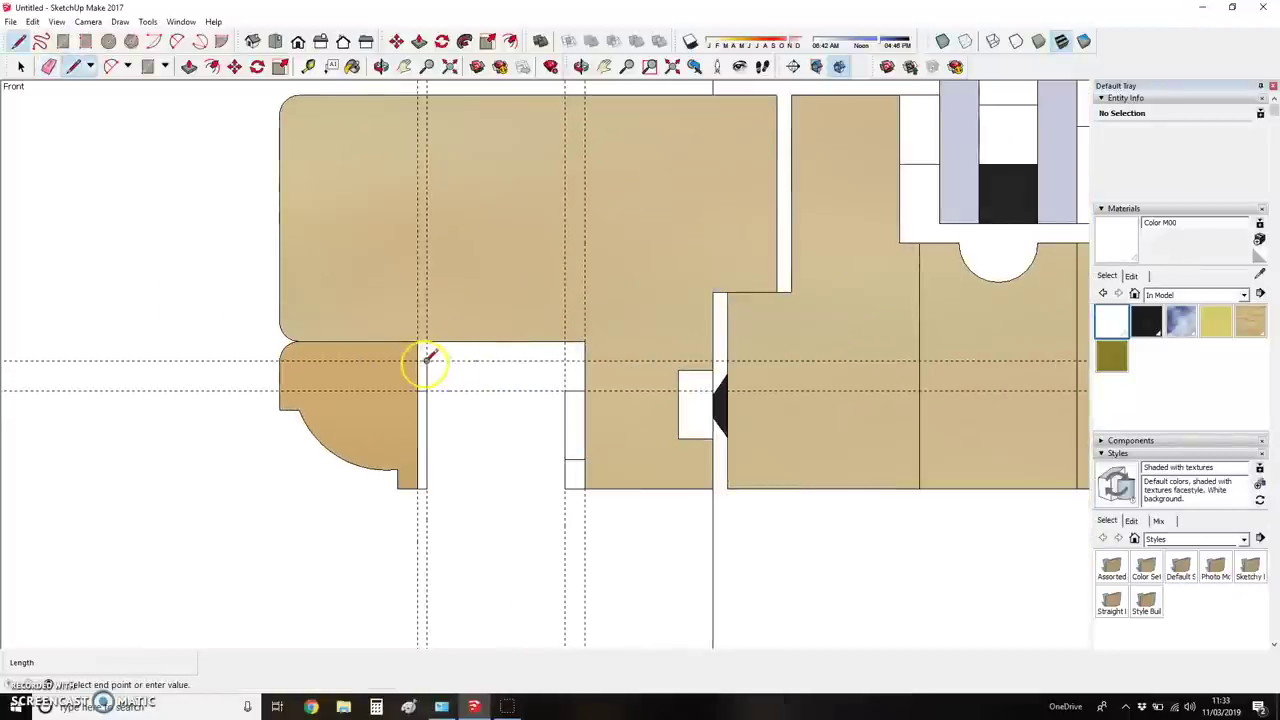
pyautogui.click(566, 377)
pyautogui.scroll(-1, 600, 350)
pyautogui.scroll(-3, 494, 271)
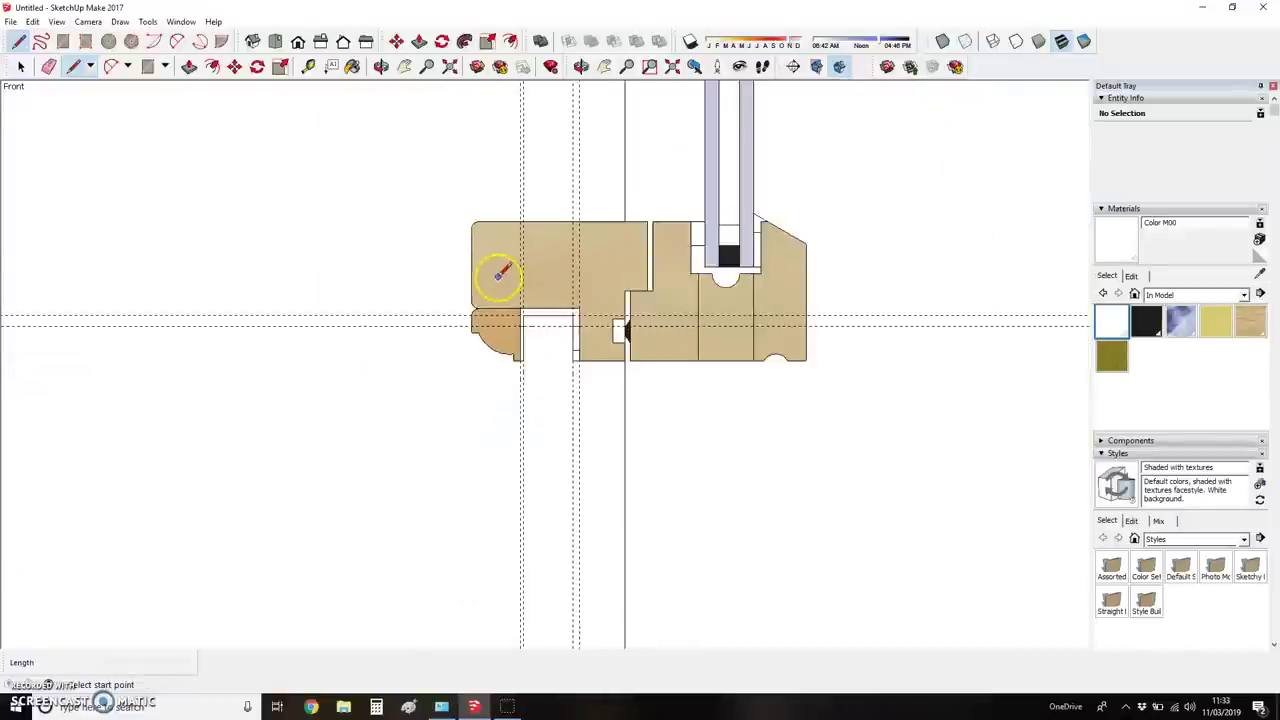
# - Try to place a horizontal guide extending outwards from the lower corner of the bottom rail outline
pyautogui.scroll(-2, 549, 234)
pyautogui.scroll(2, 563, 223)
pyautogui.scroll(2, 551, 380)
pyautogui.scroll(1, 558, 478)
pyautogui.scroll(1, 585, 491)
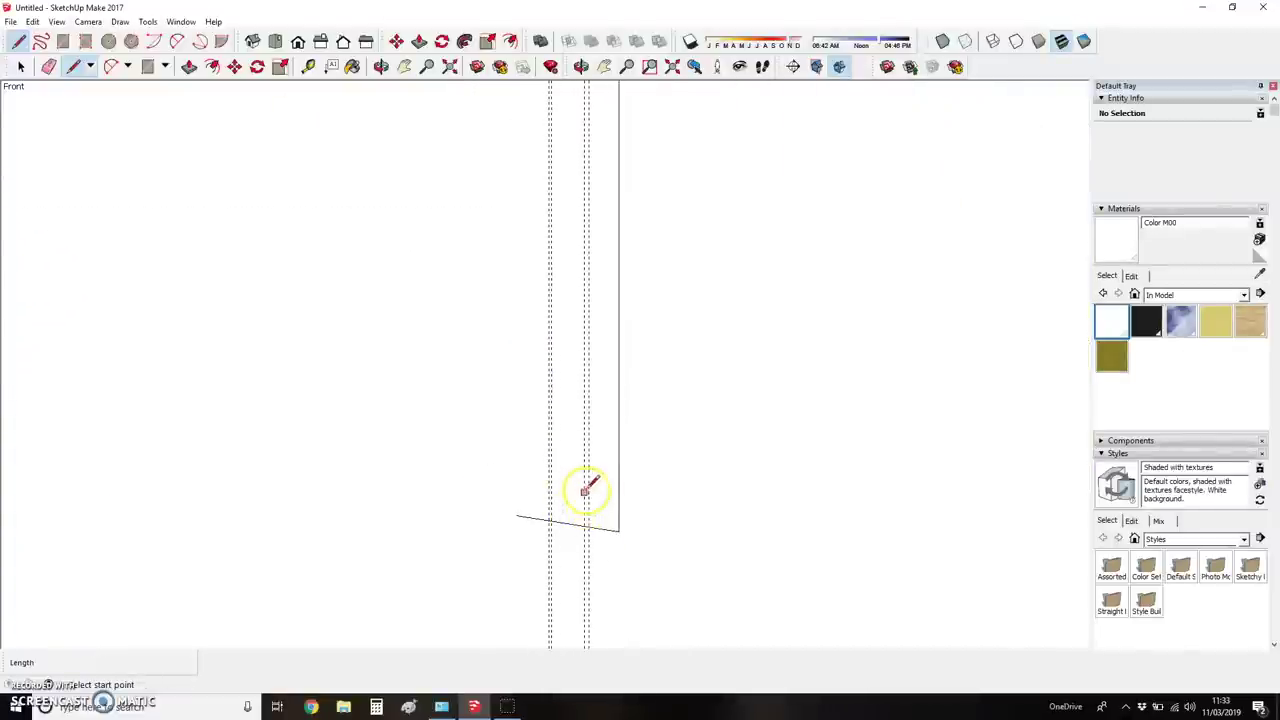
pyautogui.press('t')
pyautogui.click(619, 530)
pyautogui.click(780, 530)
pyautogui.click(801, 531)
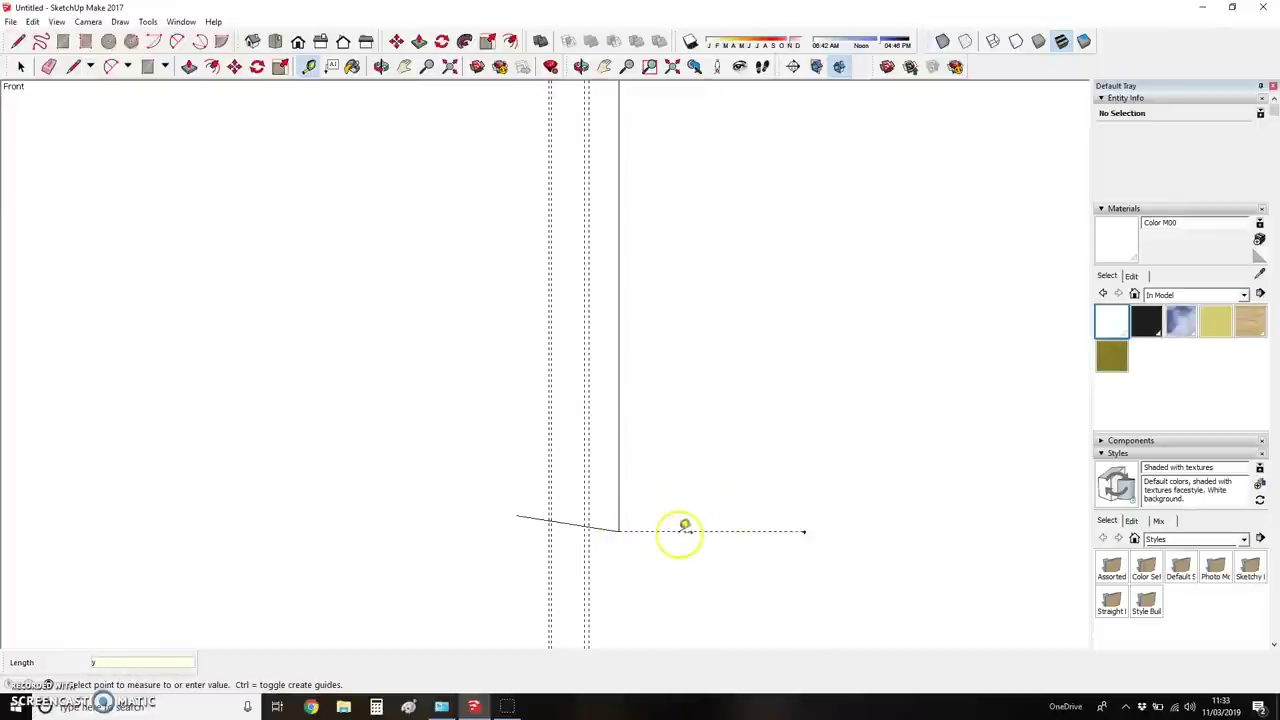
pyautogui.click(651, 528)
pyautogui.scroll(3, 641, 522)
pyautogui.press('e')
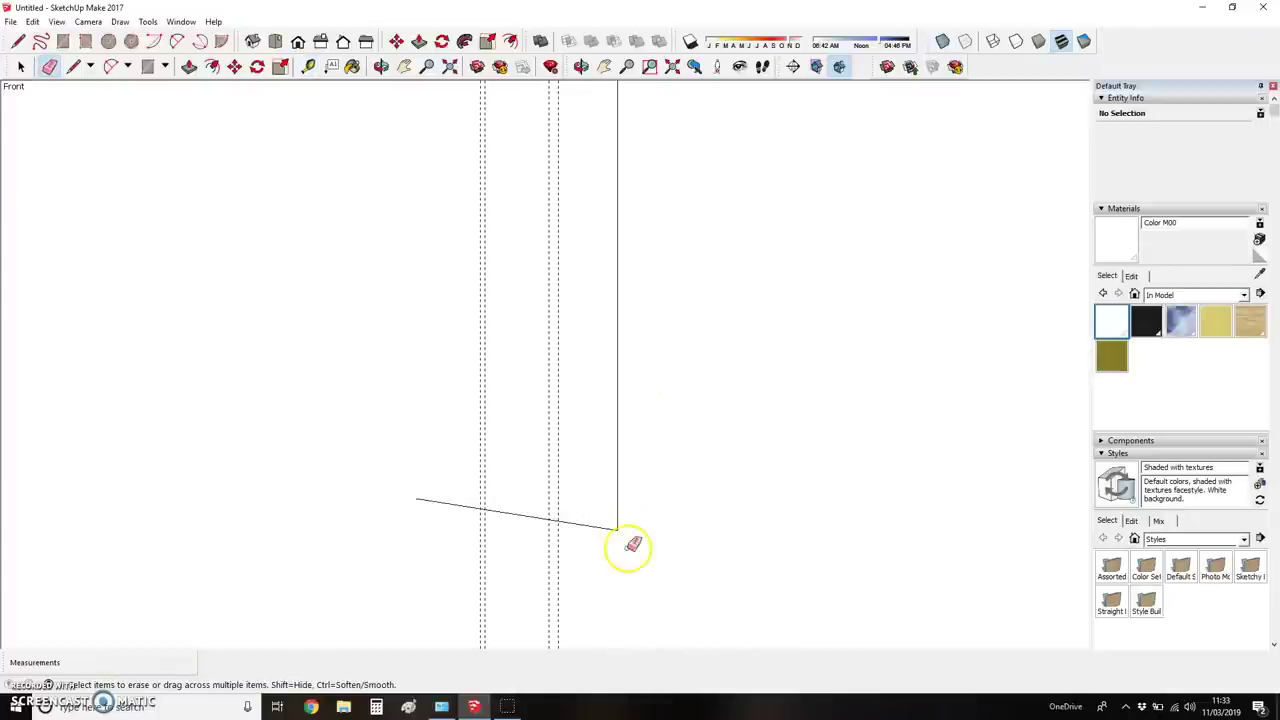
# - Draw a horizontal line about 15 mm long outwards from the lower corner of the bottom rail outline
pyautogui.press('l')
pyautogui.click(617, 529)
pyautogui.click(686, 529)
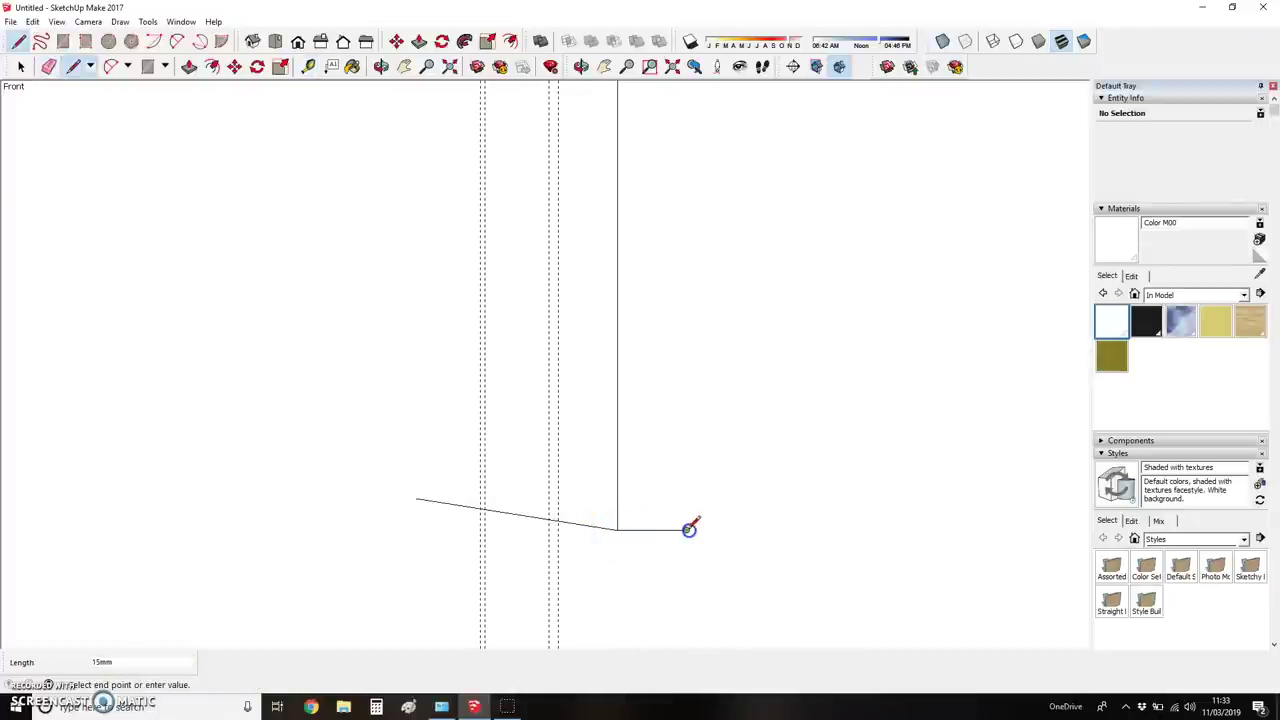
# - Place a horizontal guide above the bottom rail's short base line and a second guide 13 mm below it
pyautogui.press('t')
pyautogui.click(651, 528)
pyautogui.click(660, 385)
pyautogui.moveTo(549, 491); pyautogui.dragTo(505, 250, button='middle')
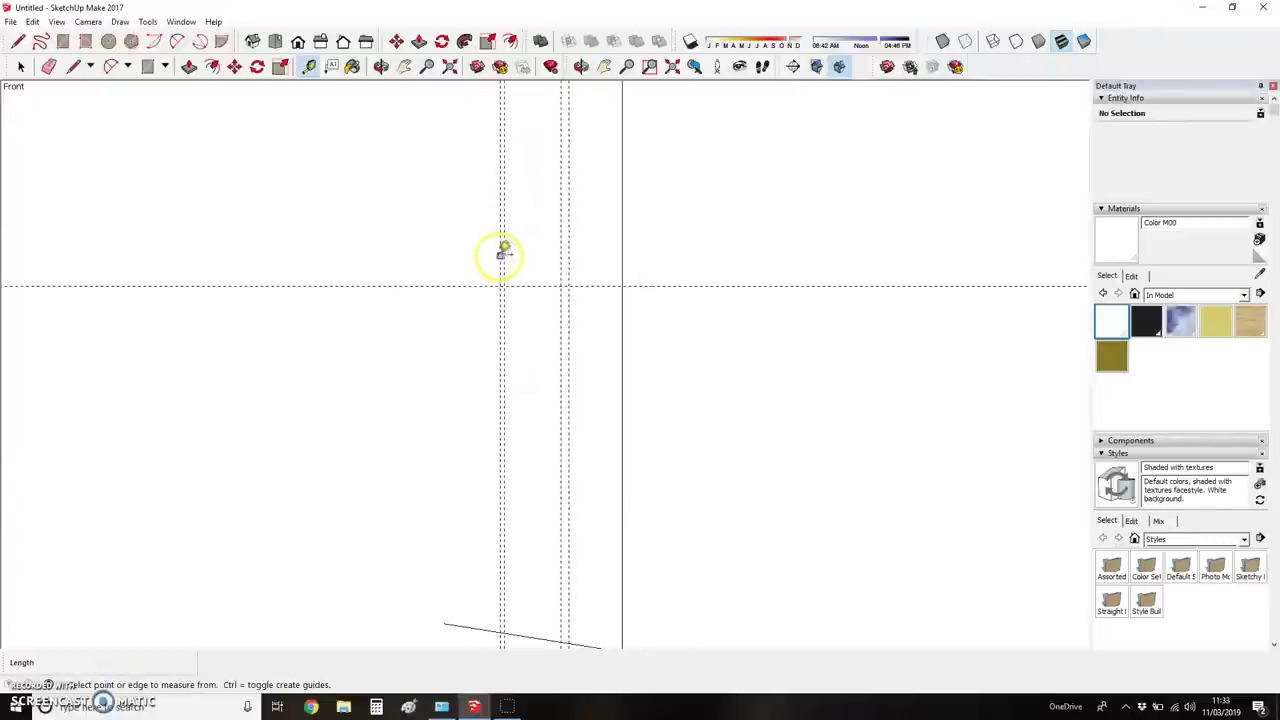
pyautogui.click(667, 286)
pyautogui.write('13')
pyautogui.press('Return')
# - Place a vertical guide 44 mm from the long vertical edge and measure from it to the farthest existing vertical guide
pyautogui.moveTo(622, 435); pyautogui.dragTo(456, 430)
pyautogui.write('44')
pyautogui.press('Return')
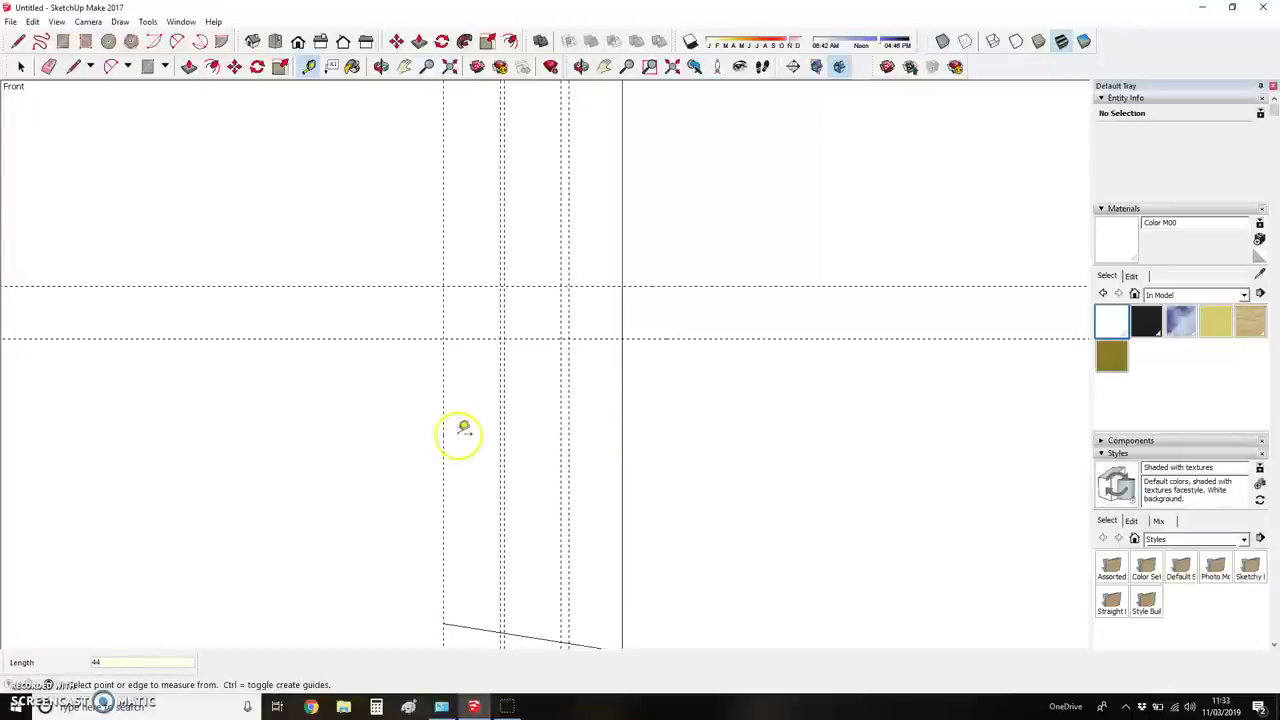
pyautogui.click(443, 392)
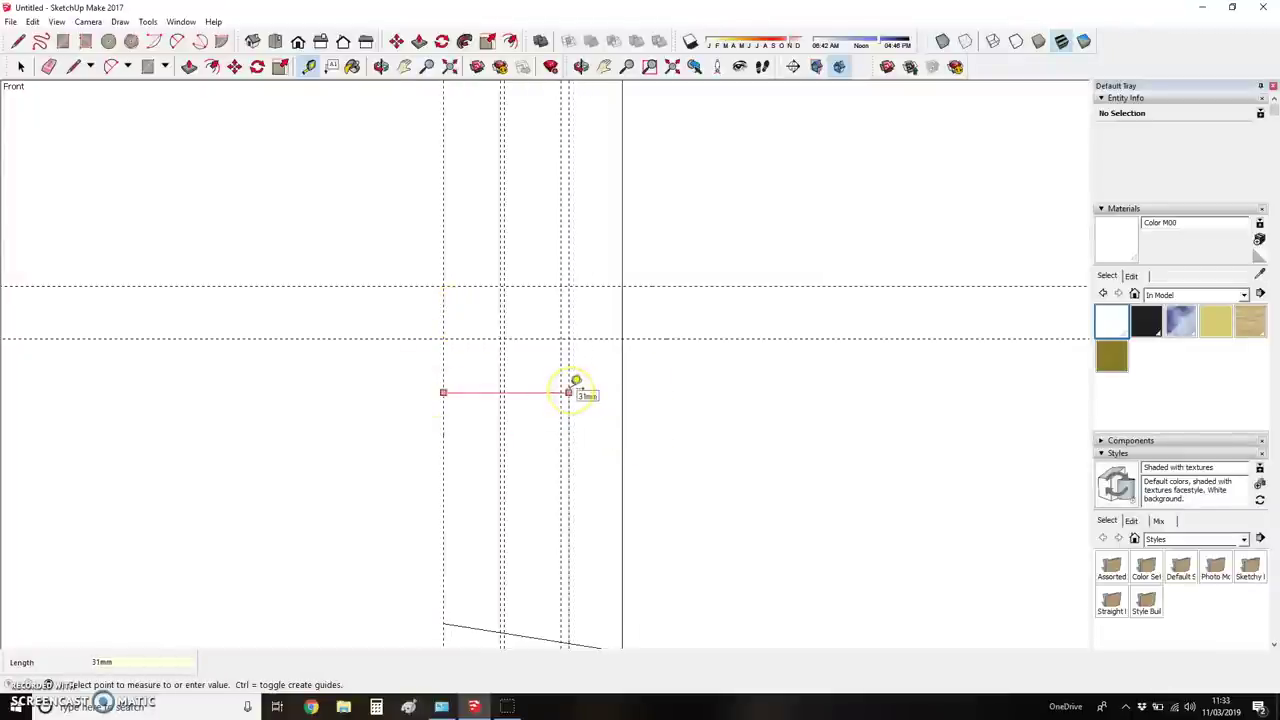
# - Draw a 31 by 13 mm rectangle between the two horizontal guides, starting at the new vertical guide
pyautogui.press('r')
pyautogui.click(443, 287)
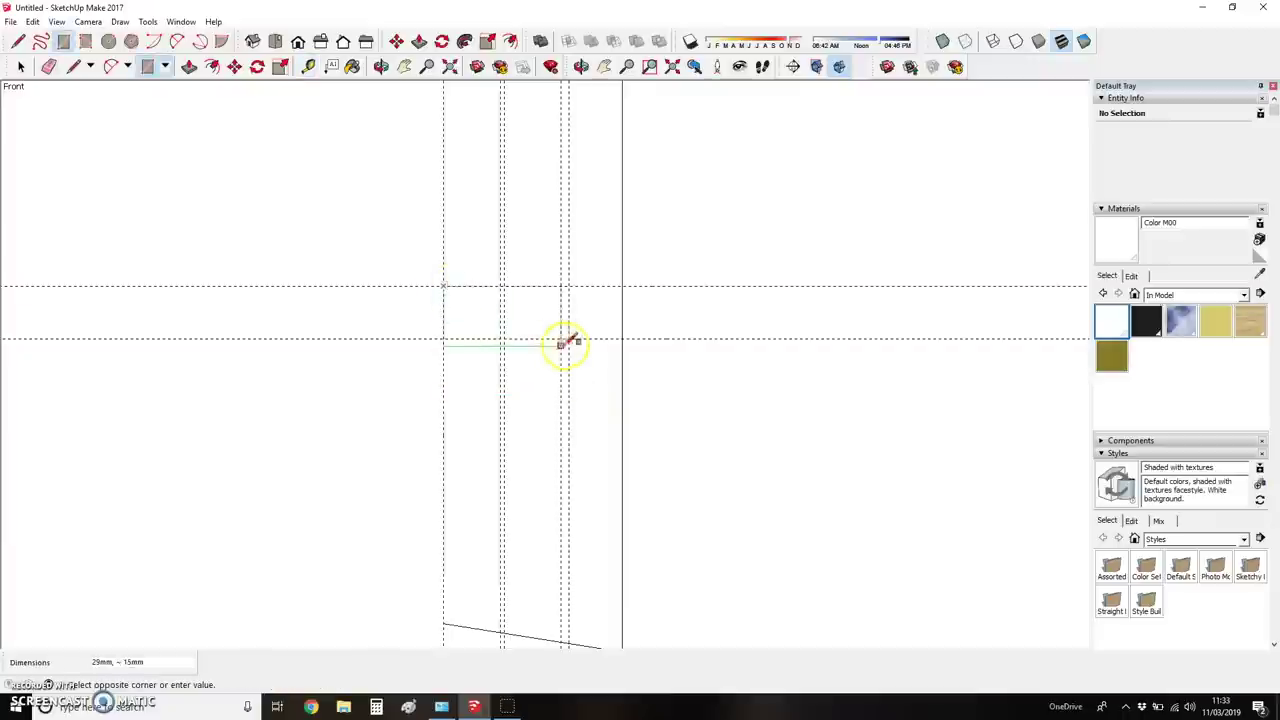
pyautogui.click(567, 339)
# - Place a vertical guide 2 mm outside the rectangle's side facing the long vertical edge
pyautogui.scroll(2, 585, 298)
pyautogui.press('t')
pyautogui.click(563, 313)
pyautogui.write('2')
pyautogui.press('Return')
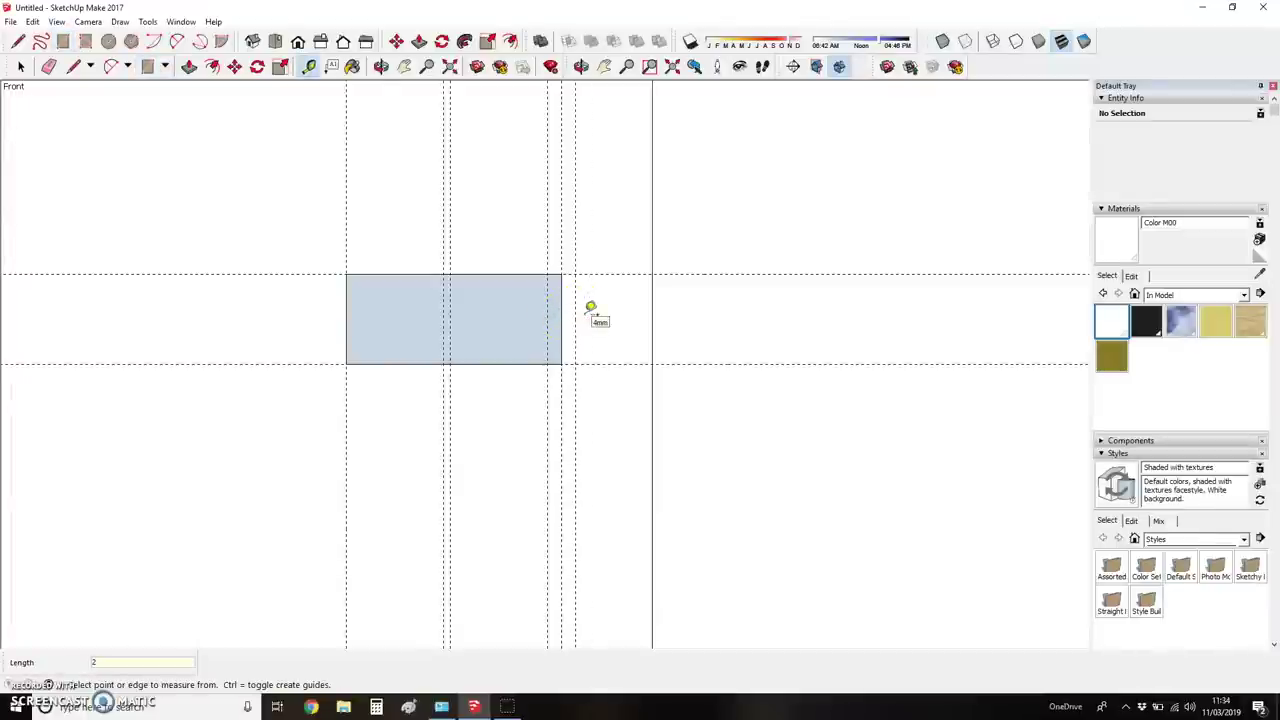
# - Add an angled protractor guide from the 2 mm guide's upper intersection and draw a line along it to the long vertical edge
pyautogui.click(147, 22)
pyautogui.click(180, 229)
pyautogui.click(577, 275)
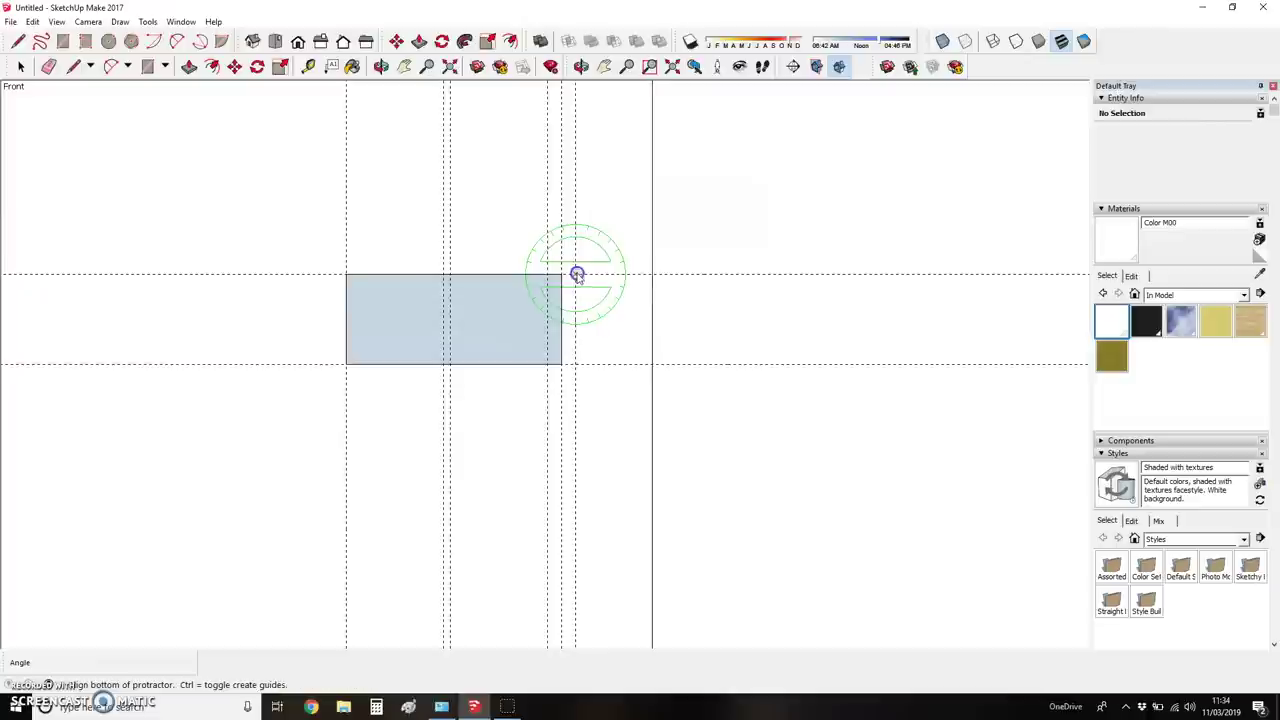
pyautogui.click(720, 274)
pyautogui.press('Return')
pyautogui.press('l')
pyautogui.click(652, 317)
pyautogui.click(575, 272)
# - Erase the rectangle's unneeded edges and surplus guides, and draw the vertical side joining the step to the sloping base line
pyautogui.press('e')
pyautogui.moveTo(480, 272); pyautogui.dragTo(410, 293)
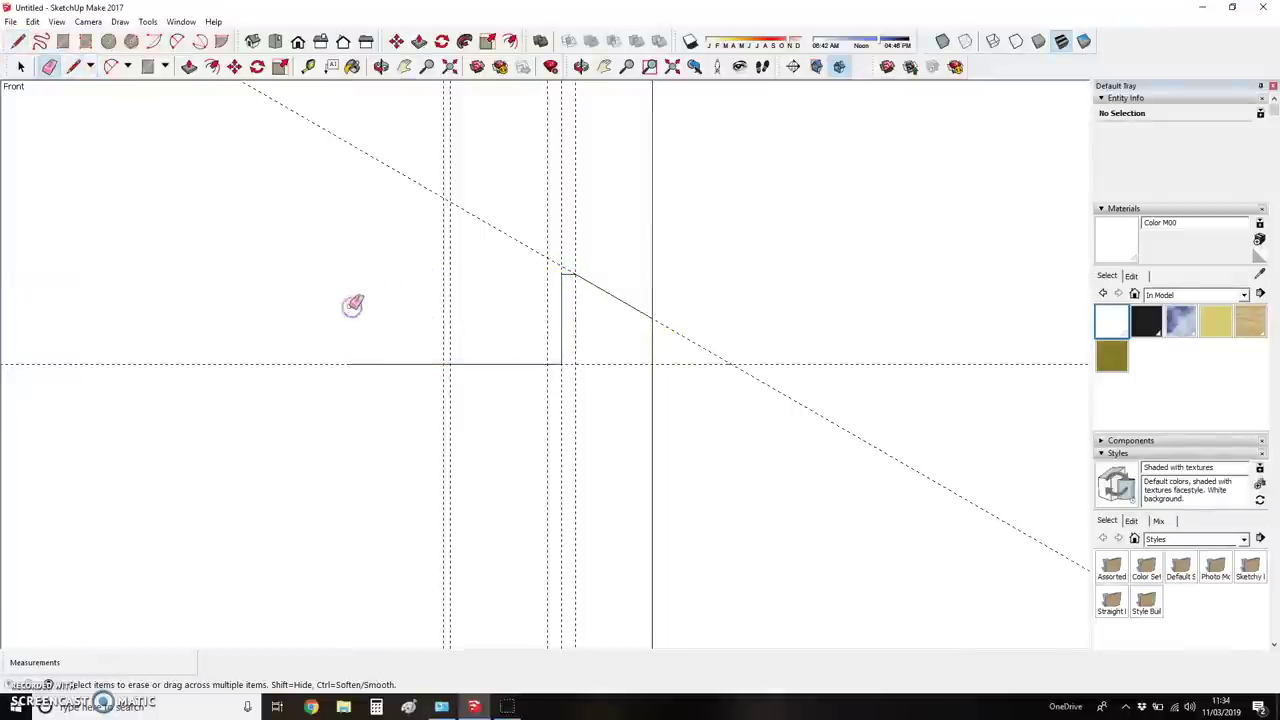
pyautogui.scroll(-3, 455, 370)
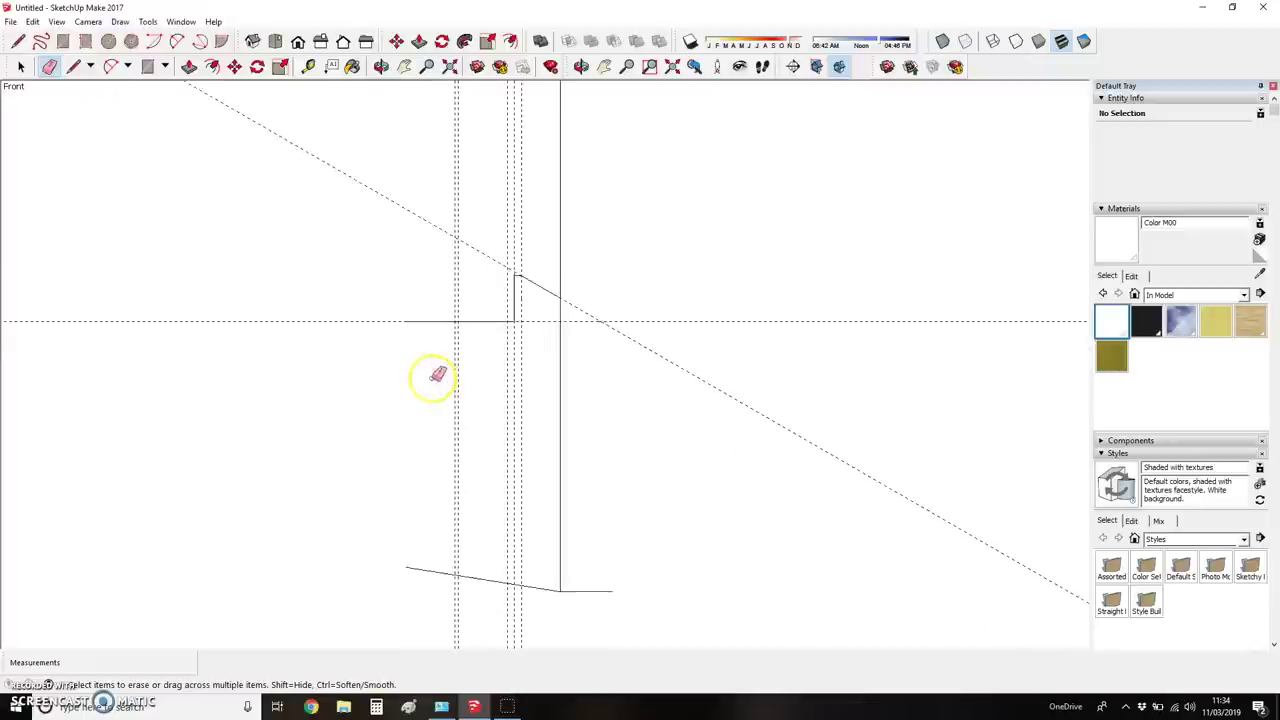
pyautogui.press('l')
pyautogui.moveTo(405, 322); pyautogui.dragTo(405, 567)
# - Copy the bead profile from the lower rail to the empty space beside the bottom rail outline
pyautogui.scroll(-5, 408, 580)
pyautogui.keyDown('shift'); pyautogui.moveTo(414, 586); pyautogui.dragTo(391, 294, button='middle'); pyautogui.keyUp('shift')
pyautogui.scroll(4, 430, 283)
pyautogui.scroll(5, 430, 283)
pyautogui.press('space')
pyautogui.moveTo(423, 260); pyautogui.dragTo(518, 367)
pyautogui.press('m')
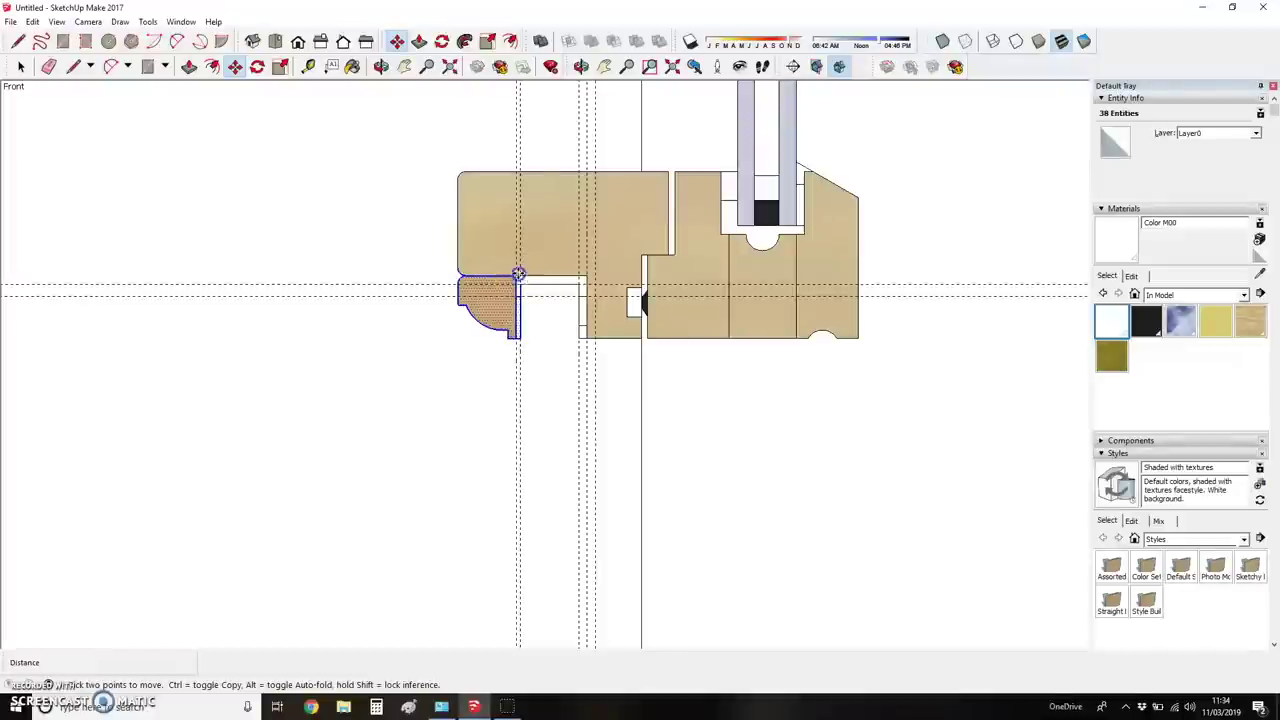
pyautogui.press('ctrl')
pyautogui.click(518, 276)
pyautogui.scroll(-6, 508, 280)
pyautogui.scroll(-2, 517, 251)
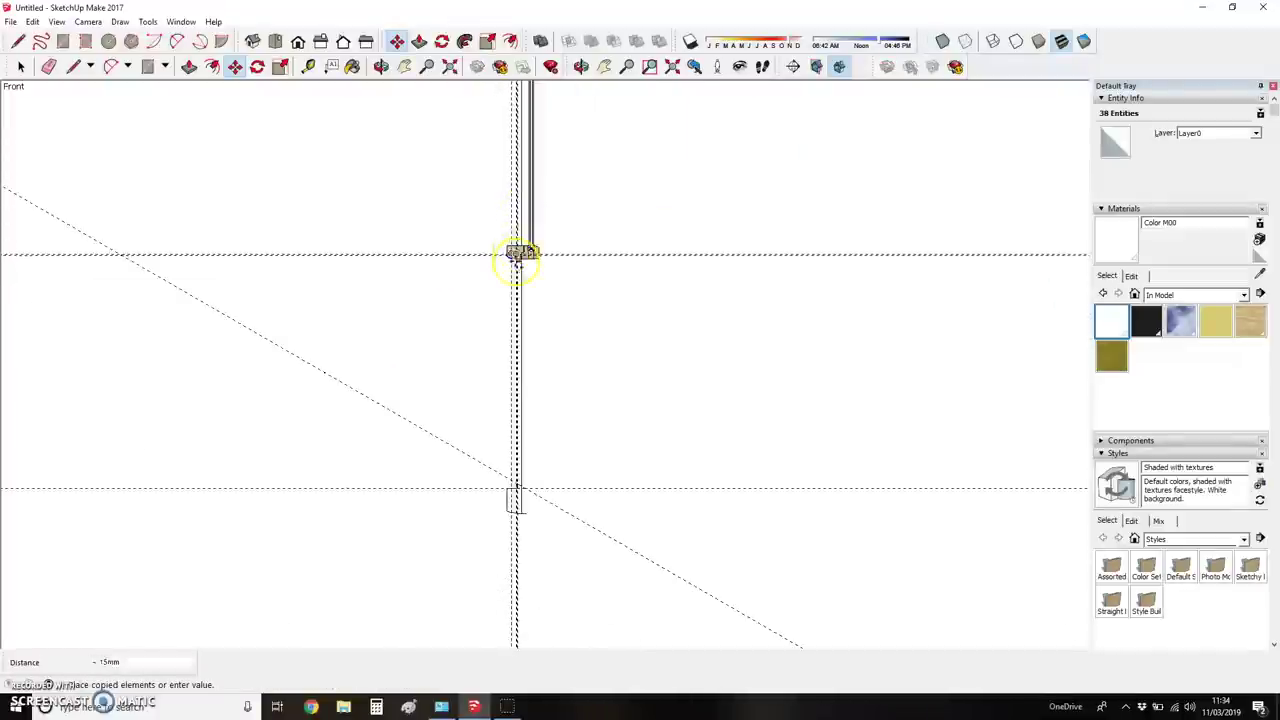
pyautogui.scroll(8, 503, 486)
pyautogui.scroll(-3, 396, 268)
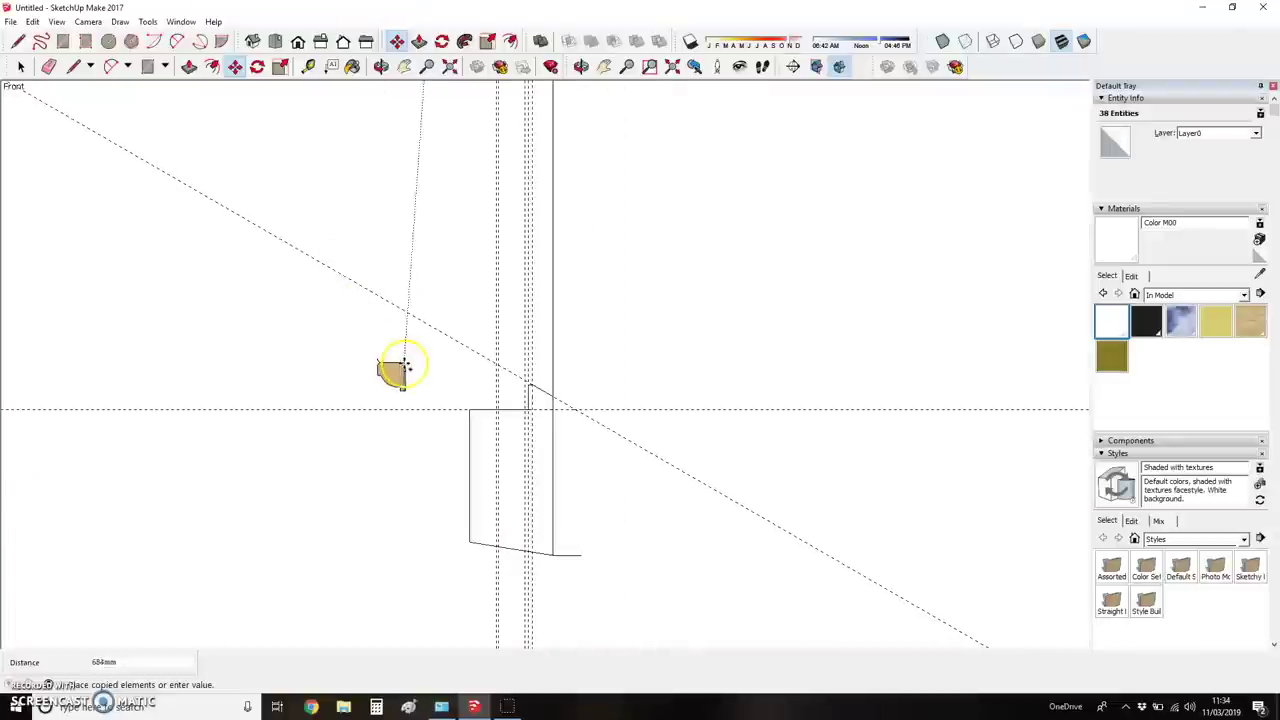
pyautogui.click(419, 362)
# - Try to flip the copied bead profile along the green direction
pyautogui.click(257, 66)
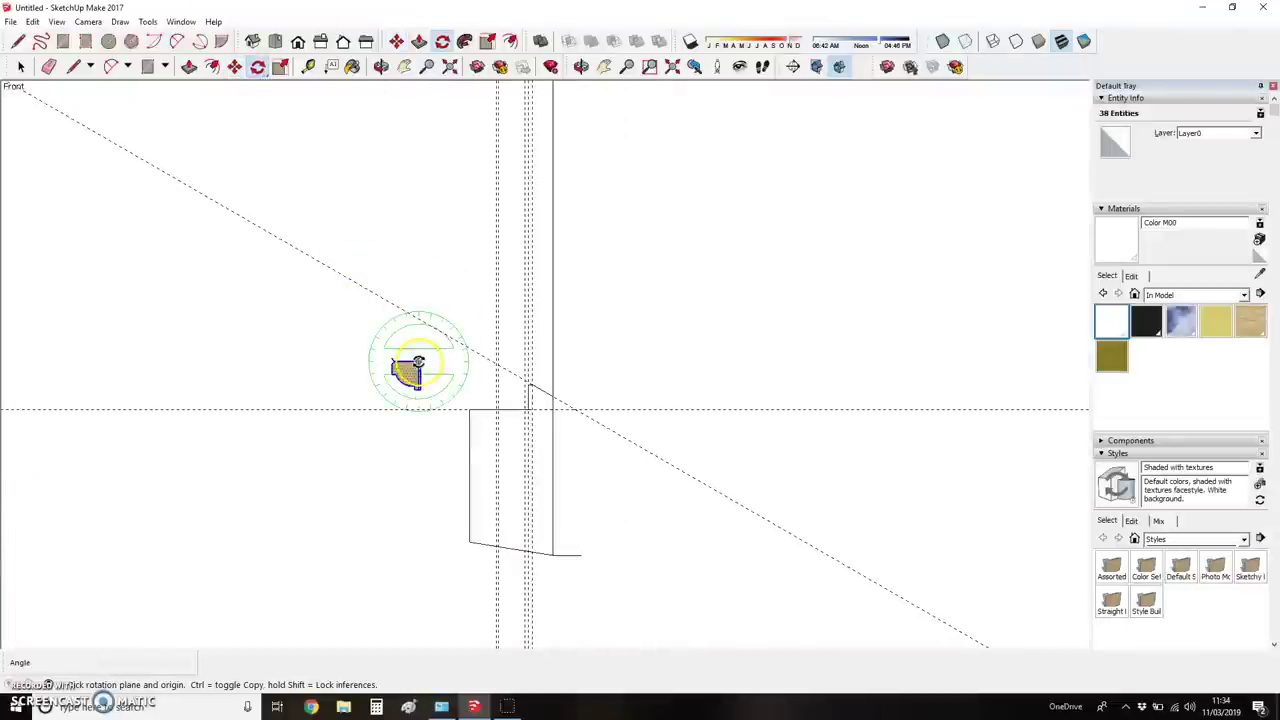
pyautogui.rightClick(411, 370)
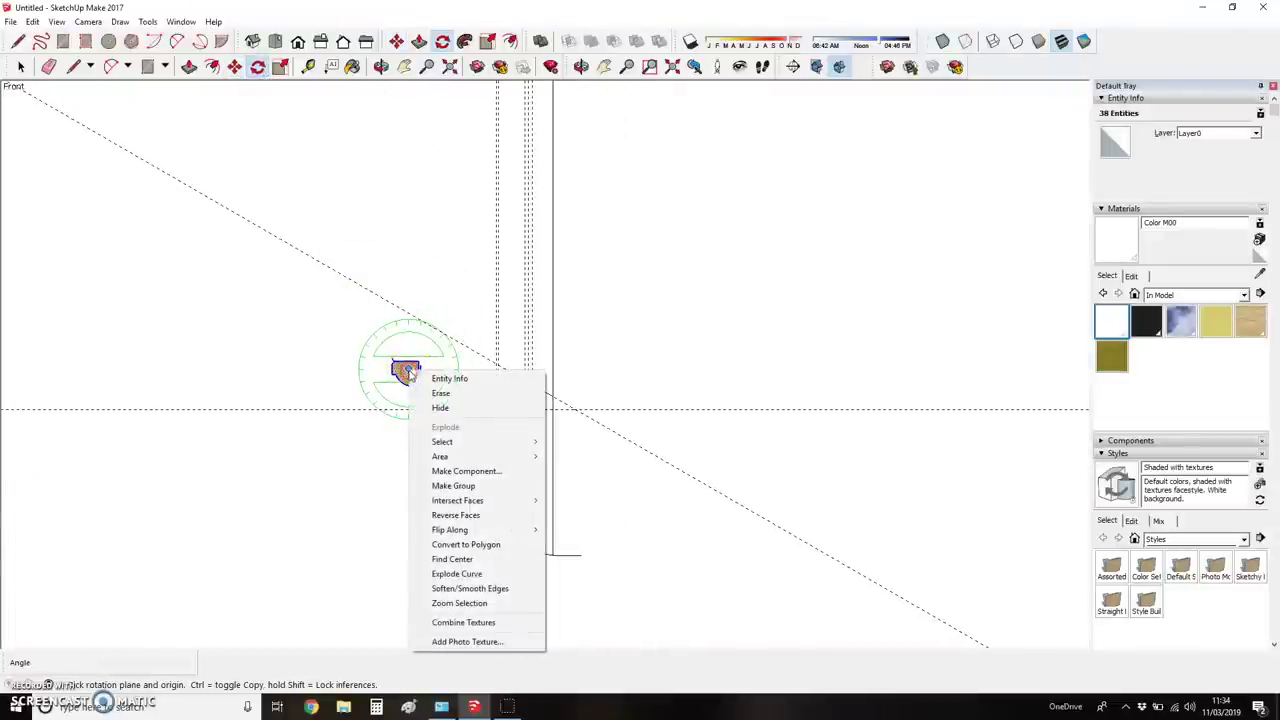
pyautogui.moveTo(486, 529)
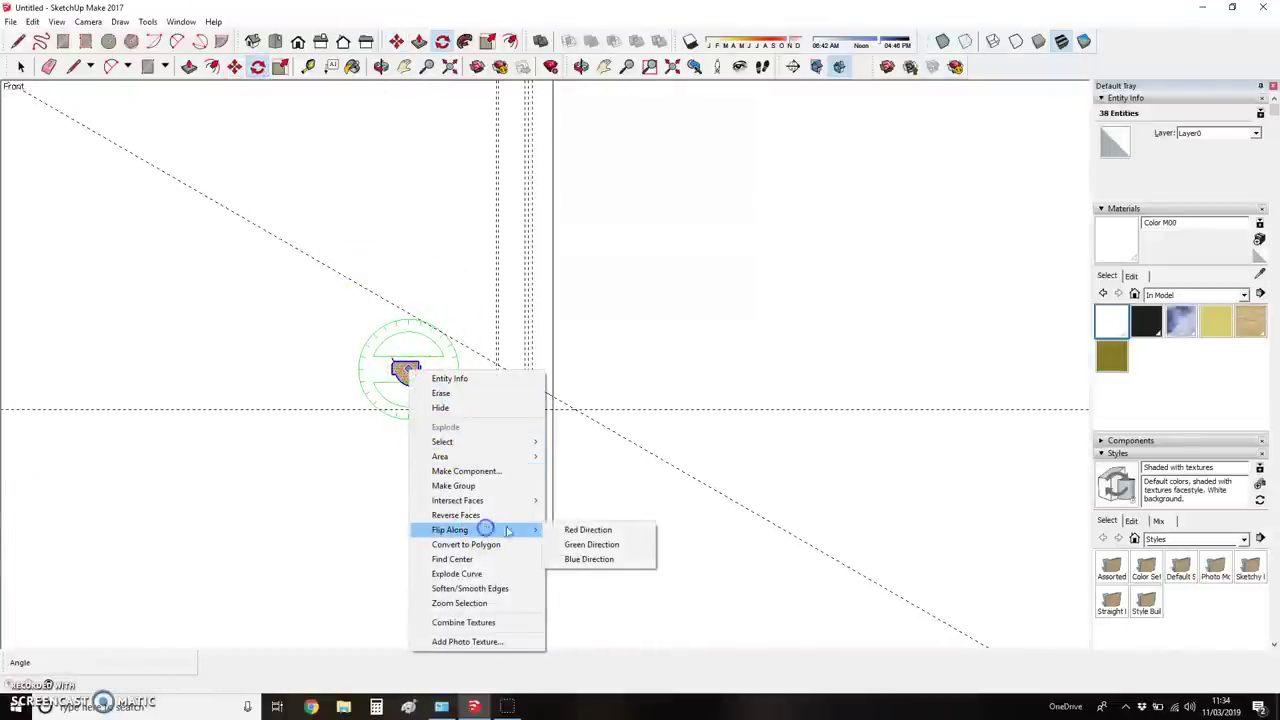
pyautogui.click(585, 543)
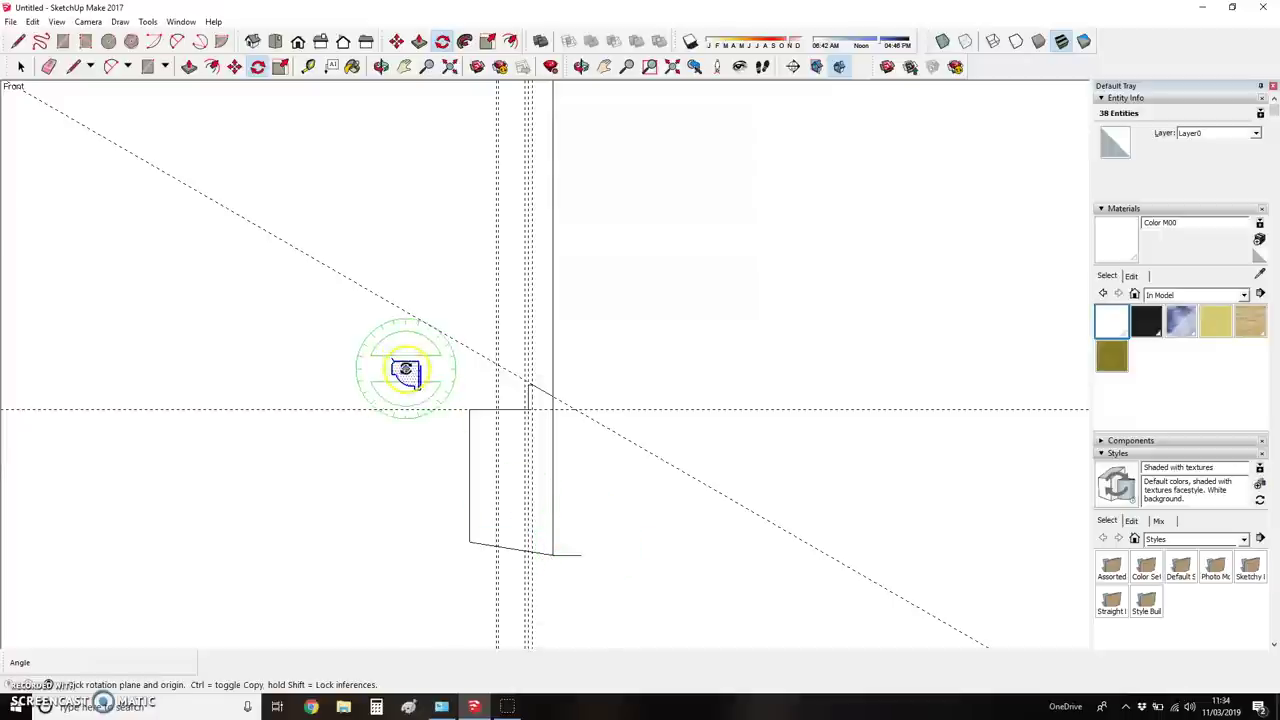
pyautogui.rightClick(409, 373)
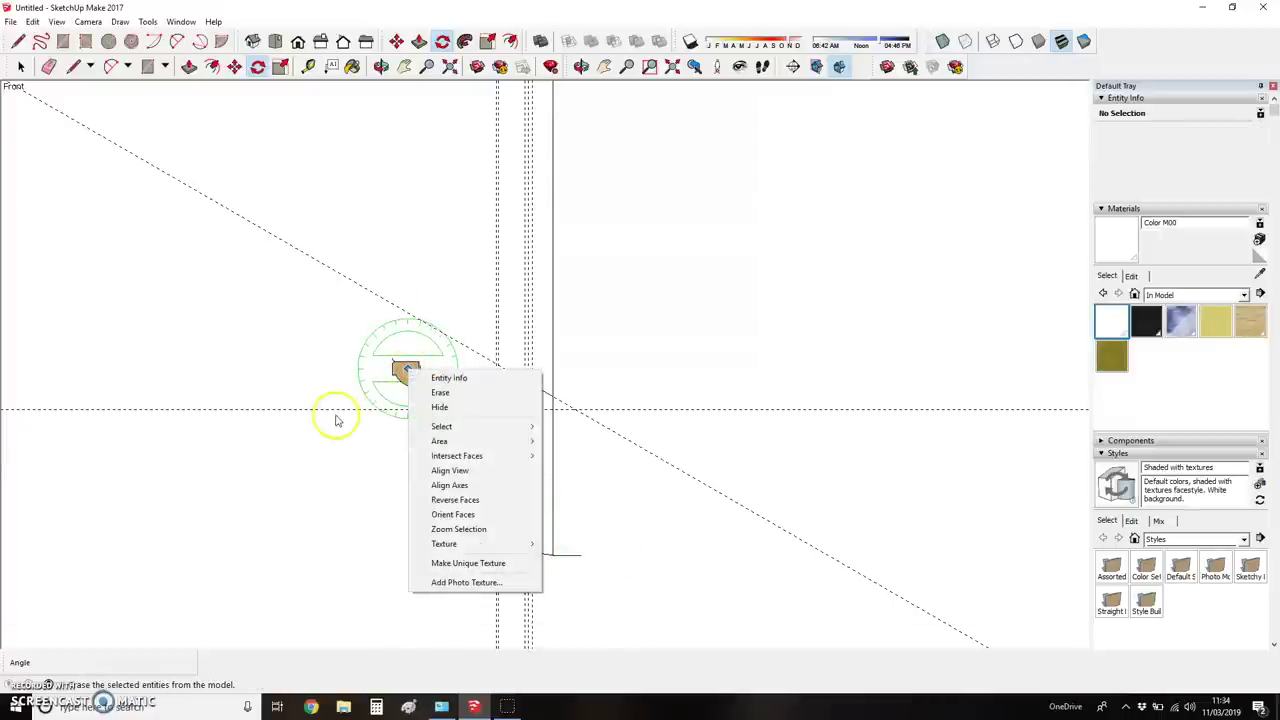
pyautogui.press('Escape')
# - Select the whole copied bead and try to flip it along the red direction
pyautogui.press('space')
pyautogui.moveTo(343, 337); pyautogui.dragTo(451, 412)
pyautogui.rightClick(409, 371)
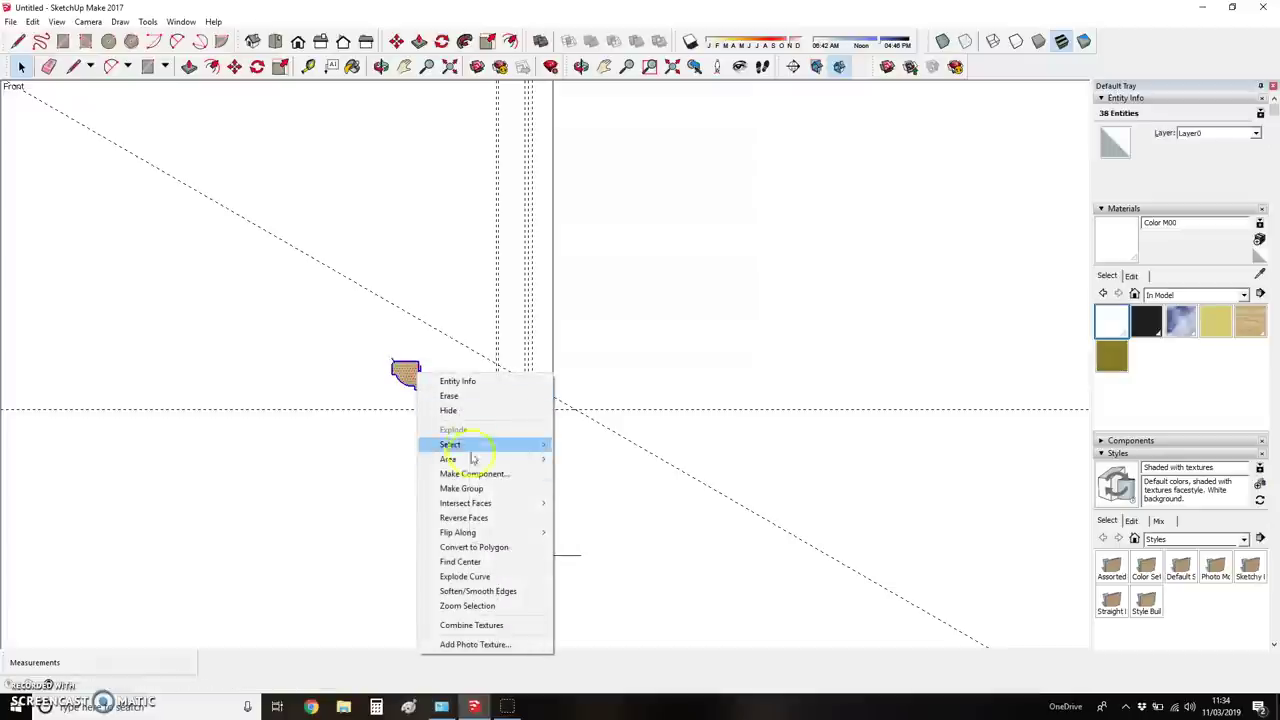
pyautogui.moveTo(485, 532)
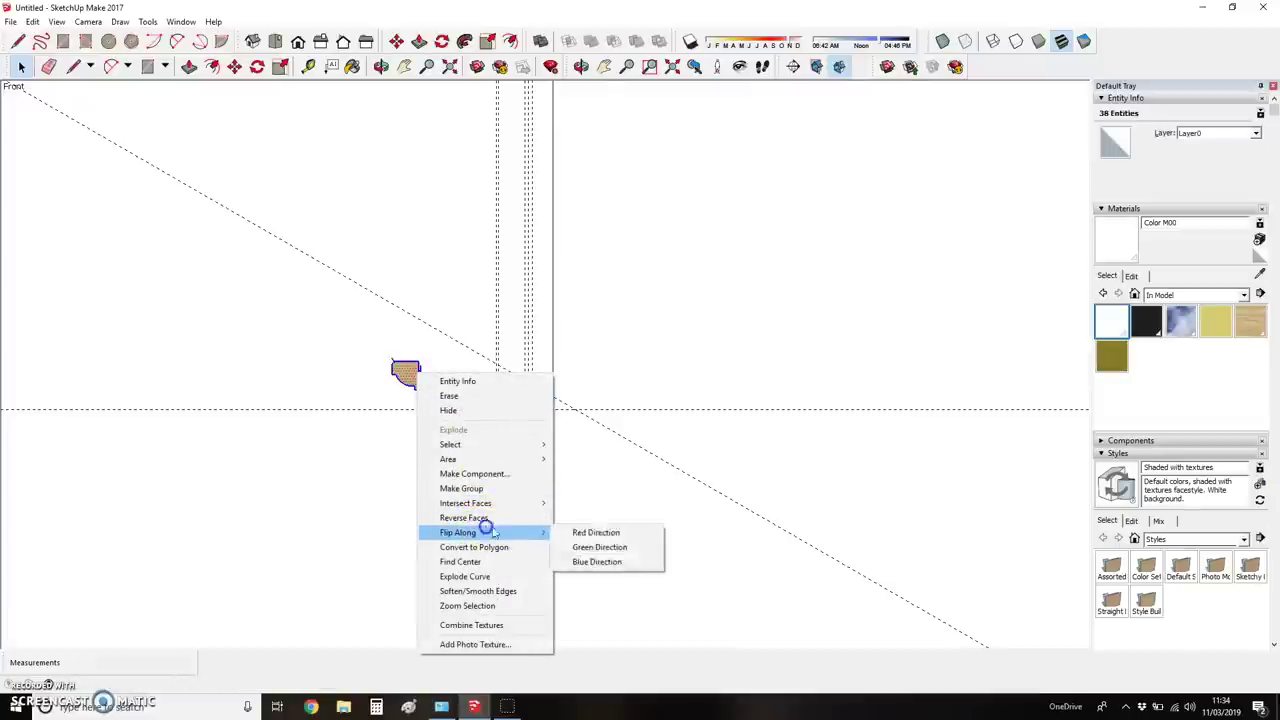
pyautogui.click(602, 533)
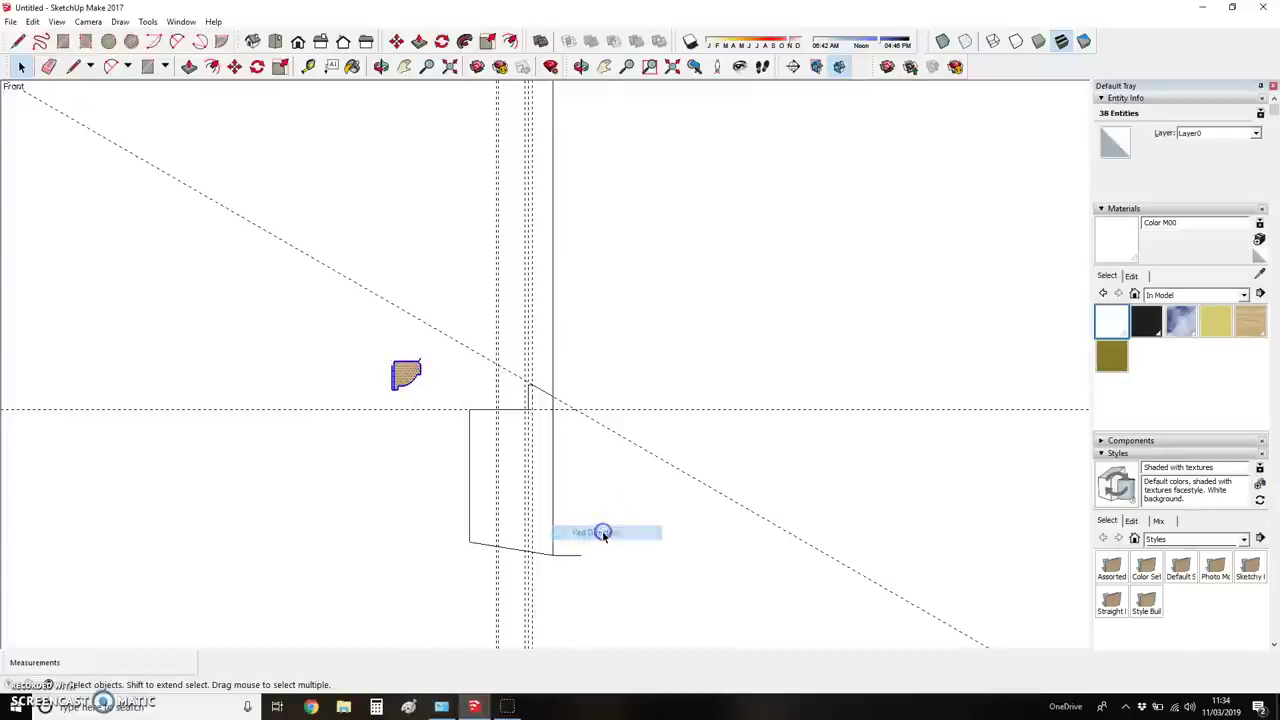
# - Select the whole copied bead profile and flip it along the blue direction
pyautogui.moveTo(366, 343); pyautogui.dragTo(406, 374)
pyautogui.rightClick(408, 377)
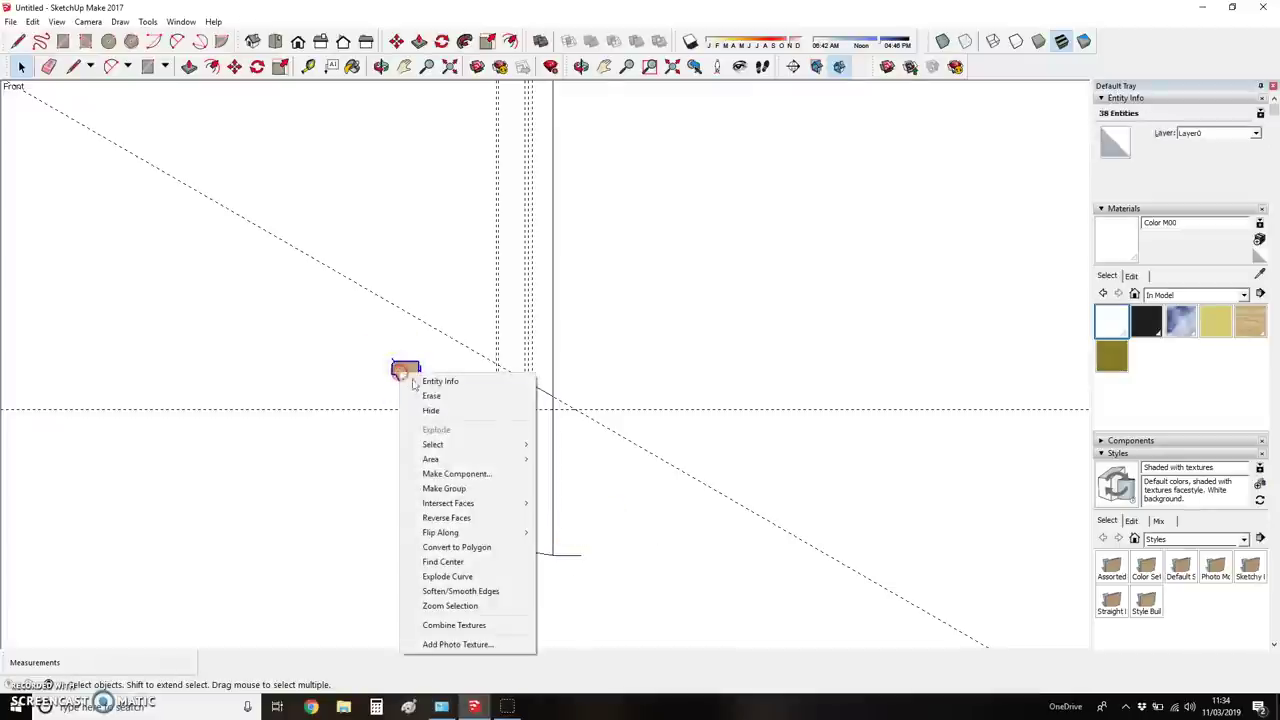
pyautogui.moveTo(470, 532)
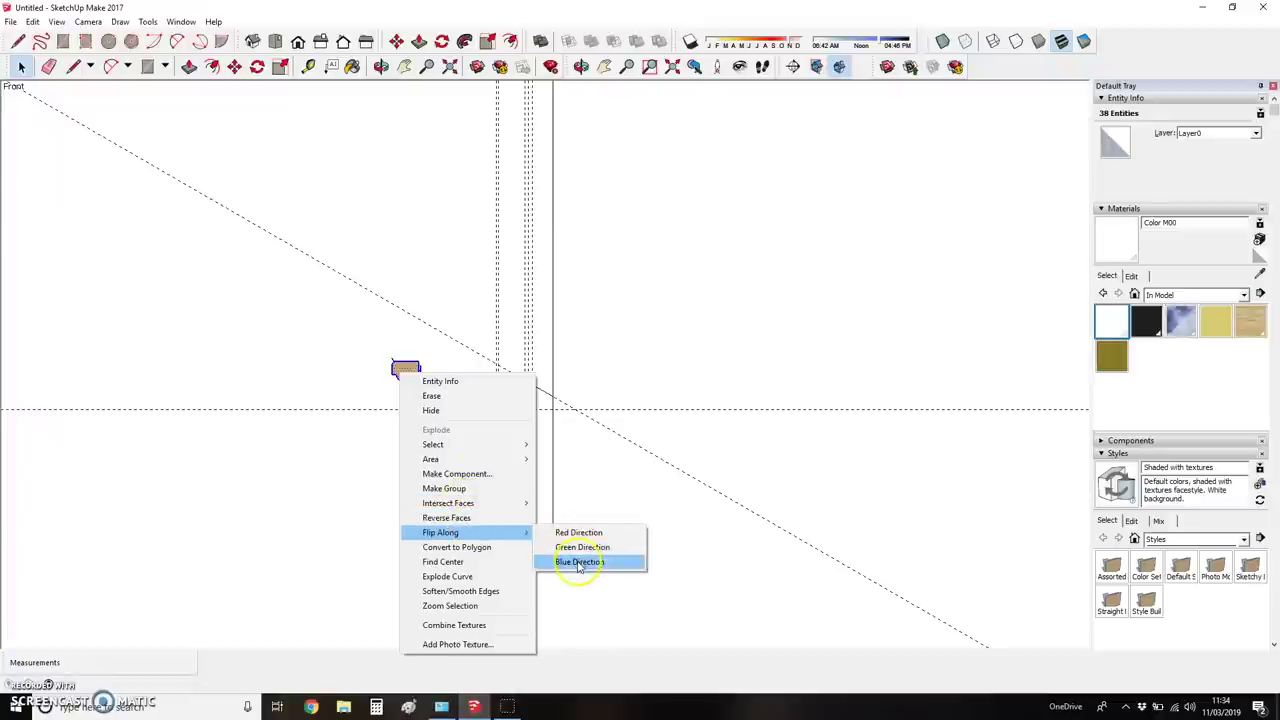
pyautogui.click(579, 562)
# - Move the flipped bead about 34 mm closer to the rail, just above its stepped edge
pyautogui.scroll(2, 429, 420)
pyautogui.press('m')
pyautogui.click(414, 378)
pyautogui.scroll(2, 513, 400)
pyautogui.scroll(2, 513, 400)
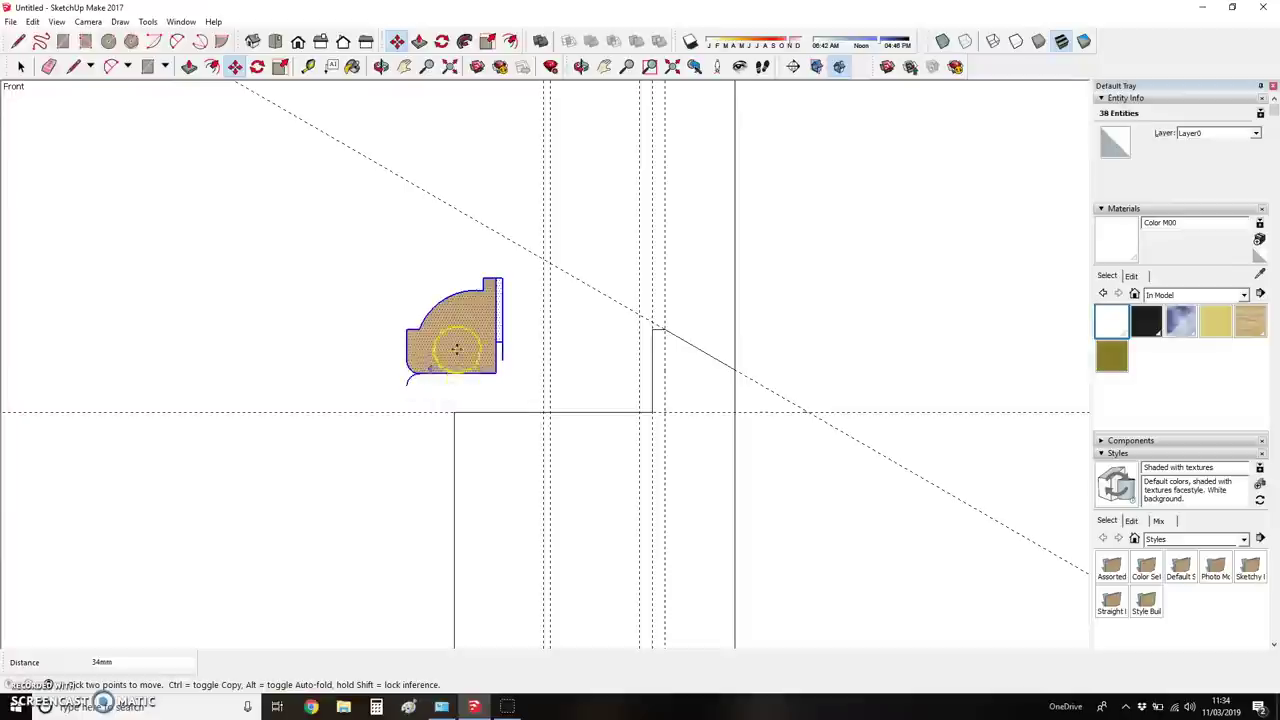
pyautogui.click(494, 283)
# - Add a horizontal guide level with the top of the bottom rail's glazing upstand
pyautogui.press('t')
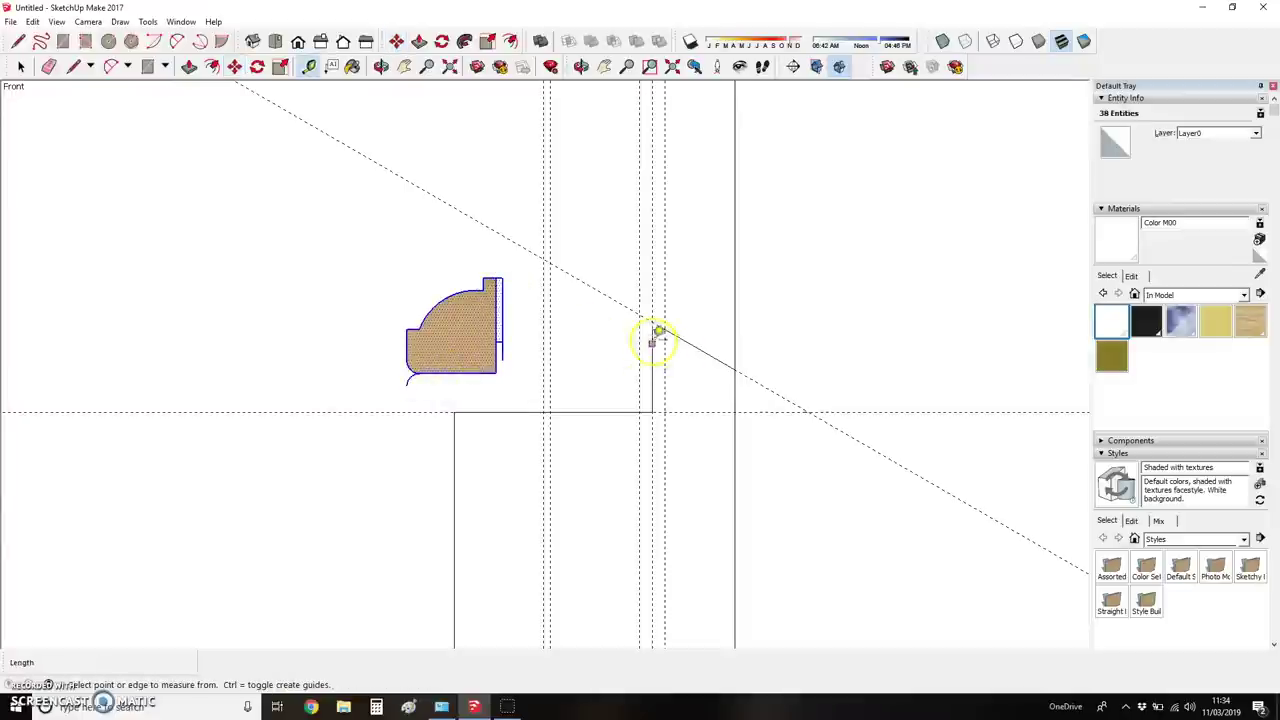
pyautogui.scroll(3, 664, 322)
pyautogui.click(658, 328)
pyautogui.click(652, 326)
# - Try to place the bead's outer top corner where the upstand guide meets the vertical guide at the inner glass face
pyautogui.press('m')
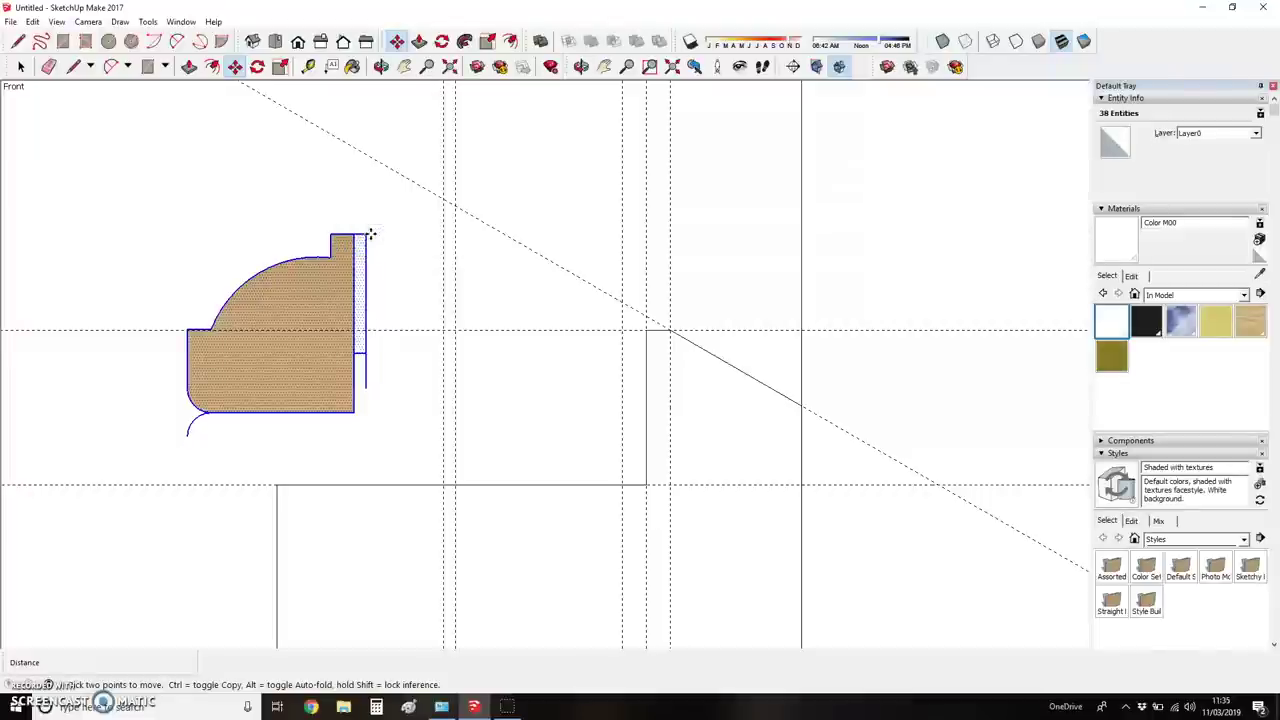
pyautogui.click(367, 233)
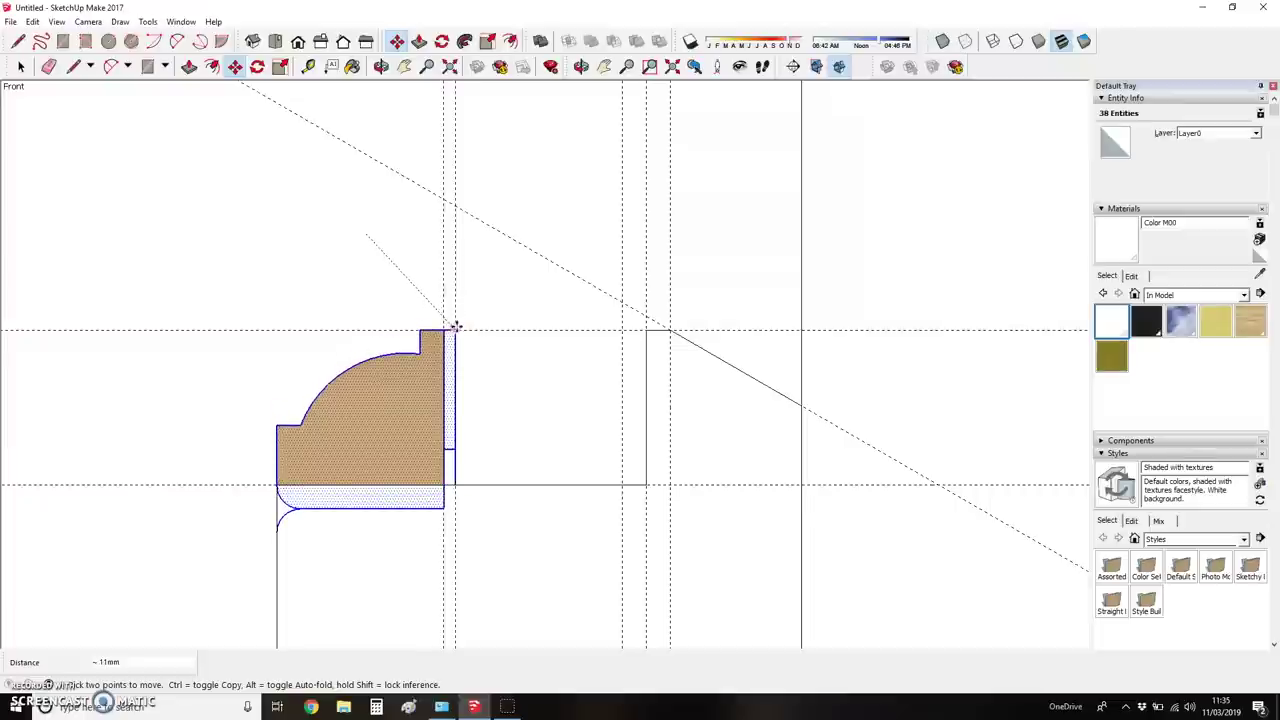
pyautogui.click(455, 330)
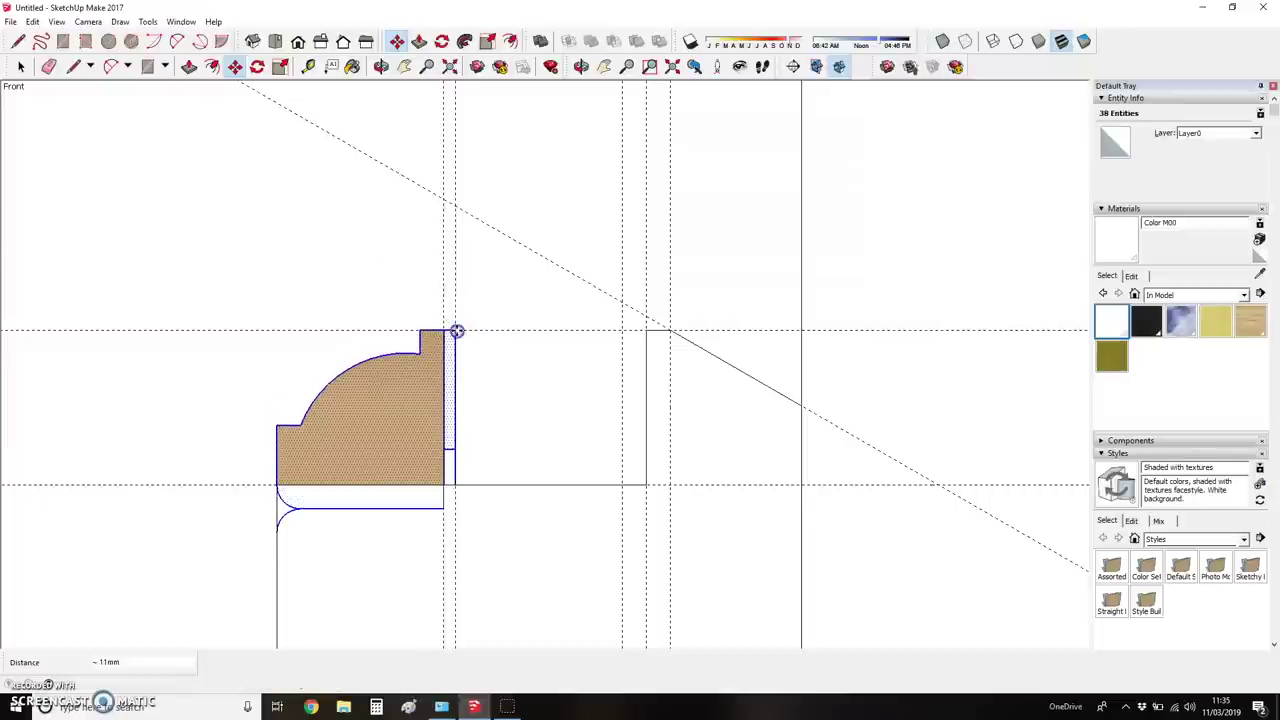
# - Measure the bead's overall height and check its offset from the surrounding edges and guides
pyautogui.press('t')
pyautogui.click(441, 330)
pyautogui.click(444, 507)
pyautogui.click(452, 499)
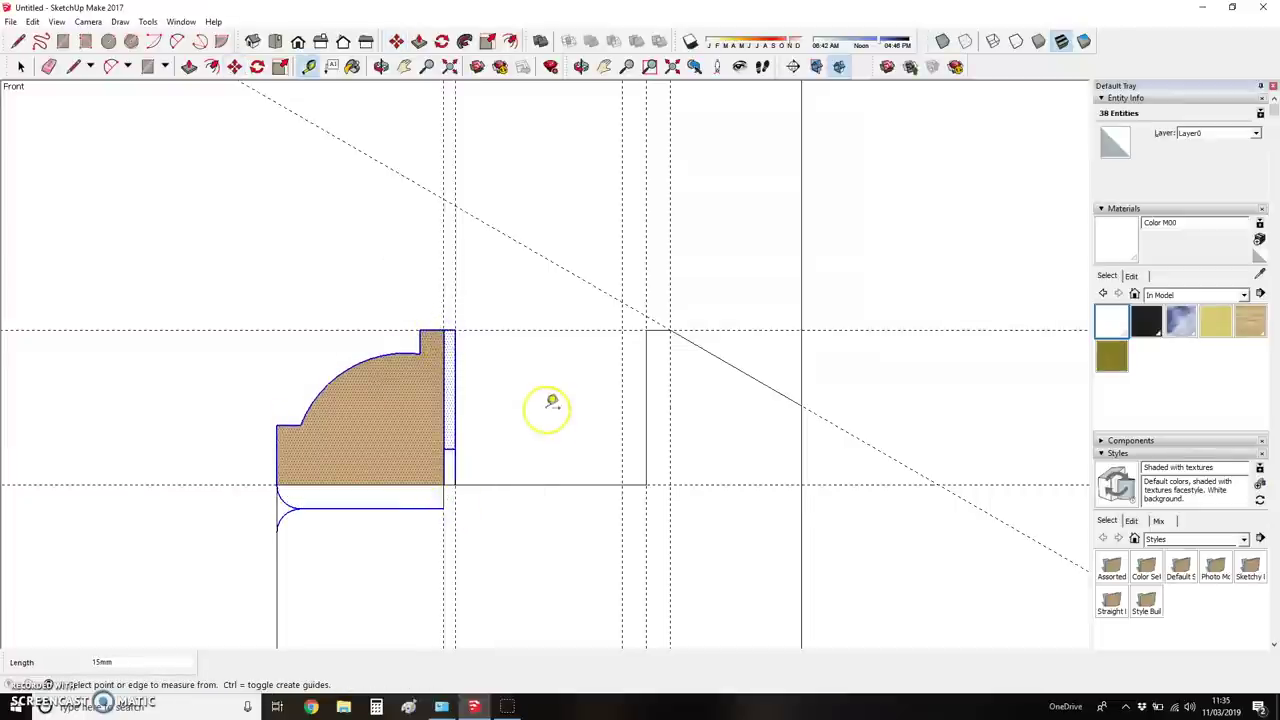
pyautogui.click(550, 325)
pyautogui.click(553, 347)
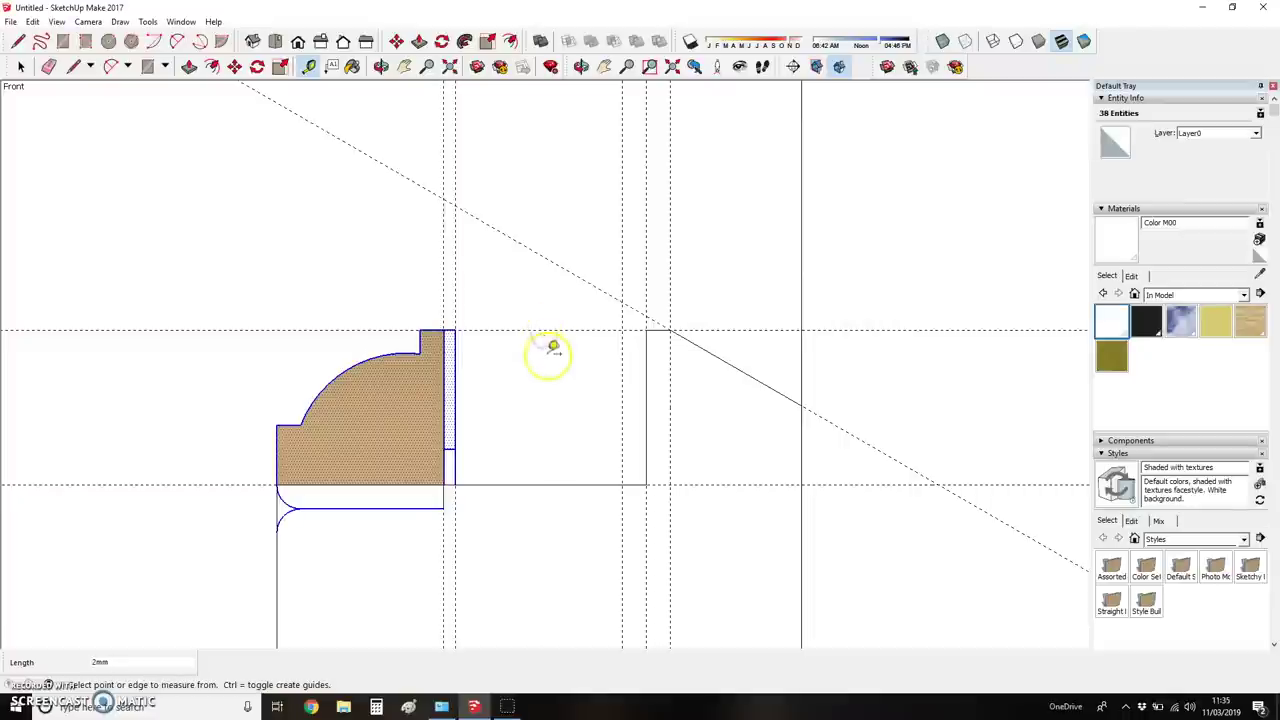
# - Try a horizontal guide level with the bead's base, and undo it together with the bead's last move
pyautogui.click(548, 330)
pyautogui.click(548, 508)
pyautogui.press('e')
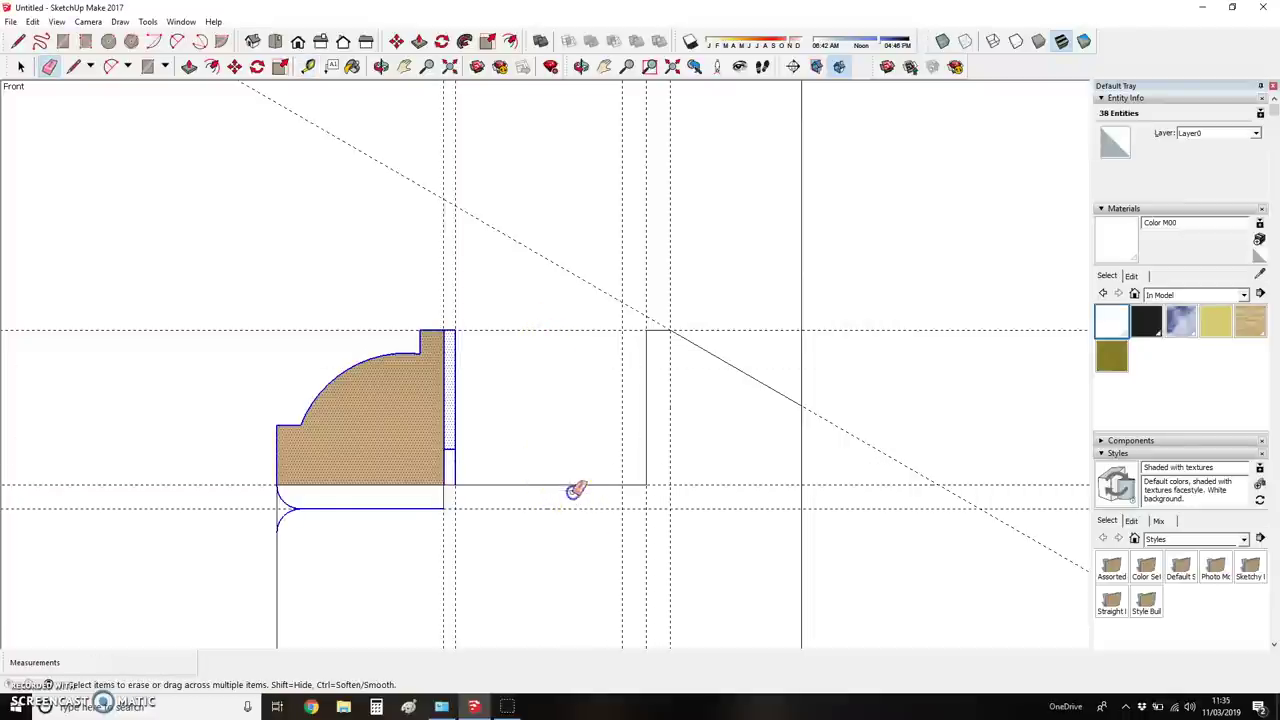
pyautogui.hotkey('ctrl', 'z')
pyautogui.hotkey('ctrl', 'z')
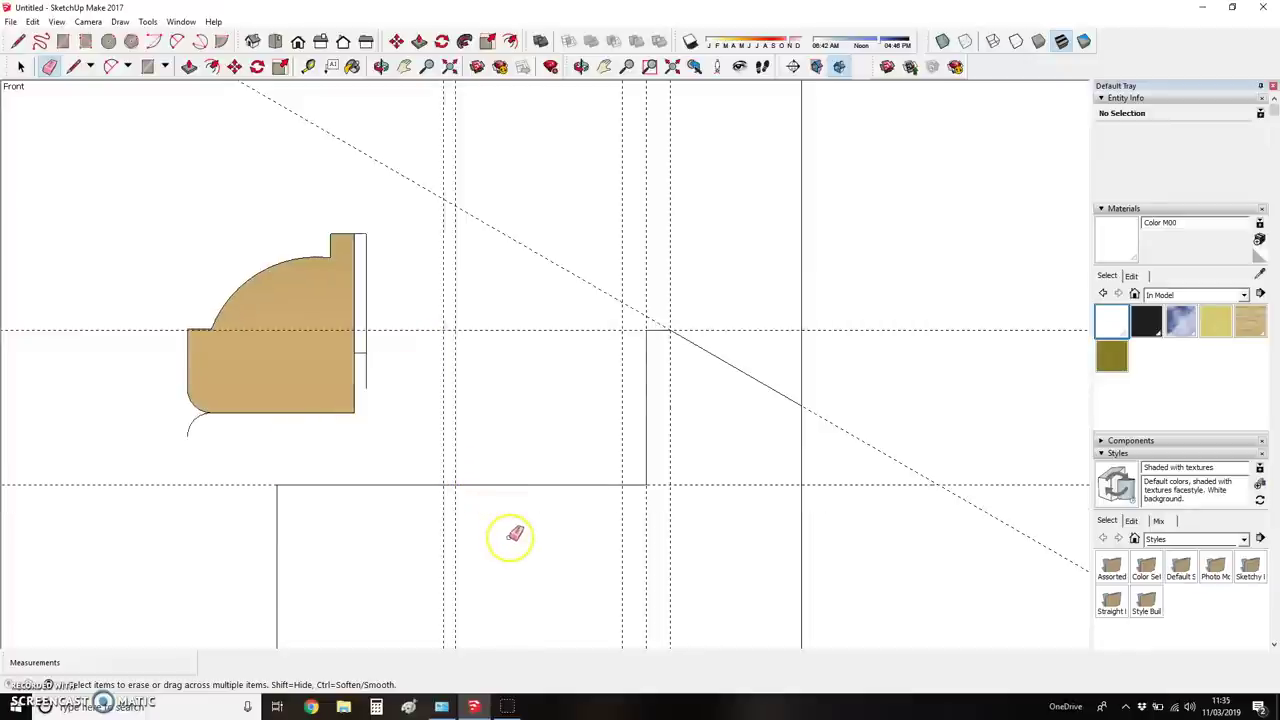
# - Erase the rail's horizontal step edge and its guide, and add a guide 15 mm below the upstand's top
pyautogui.click(540, 486)
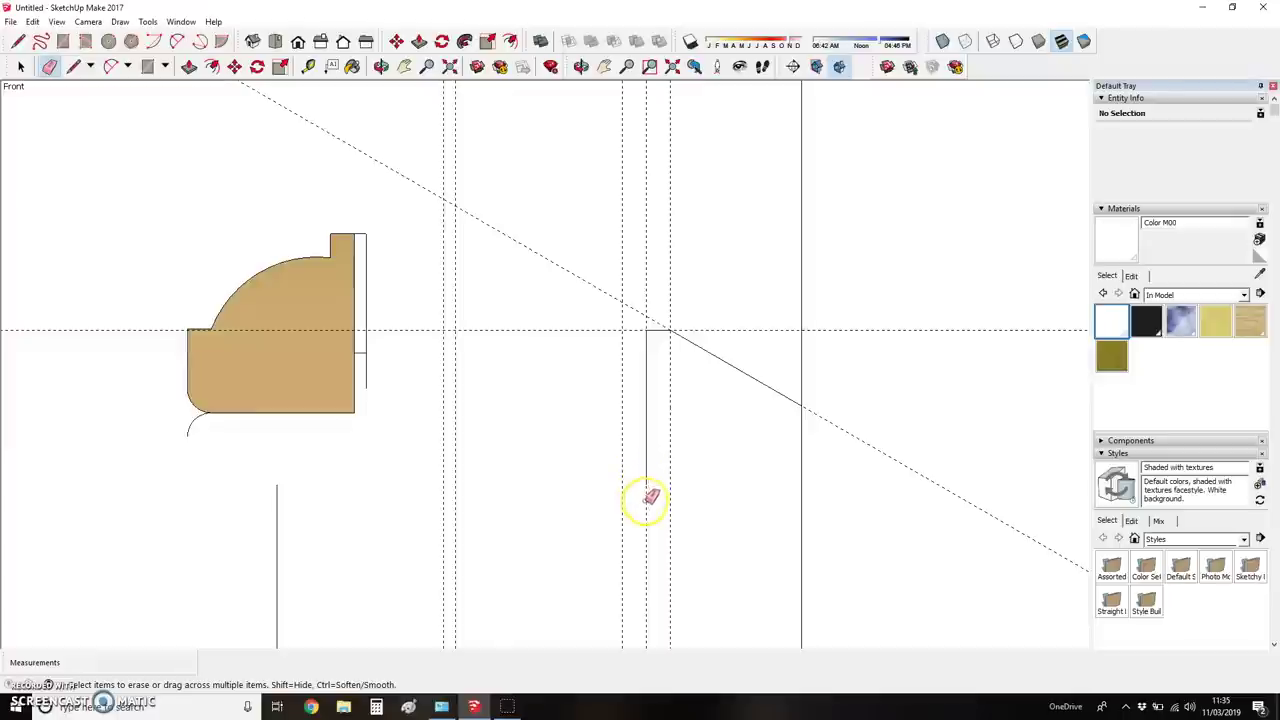
pyautogui.press('t')
pyautogui.click(549, 330)
pyautogui.write('15')
pyautogui.press('Return')
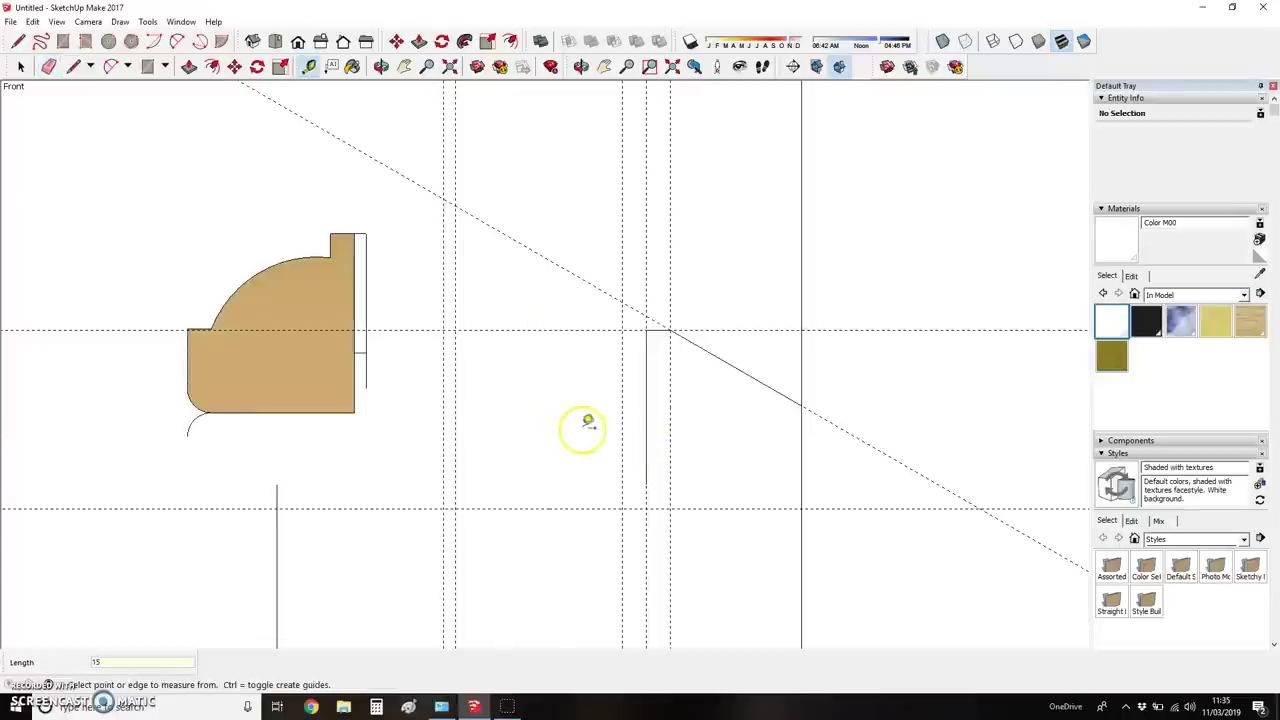
# - Draw a 31 mm horizontal line along the 15 mm guide from the upstand to the rail's inner side
pyautogui.press('r')
pyautogui.click(646, 330)
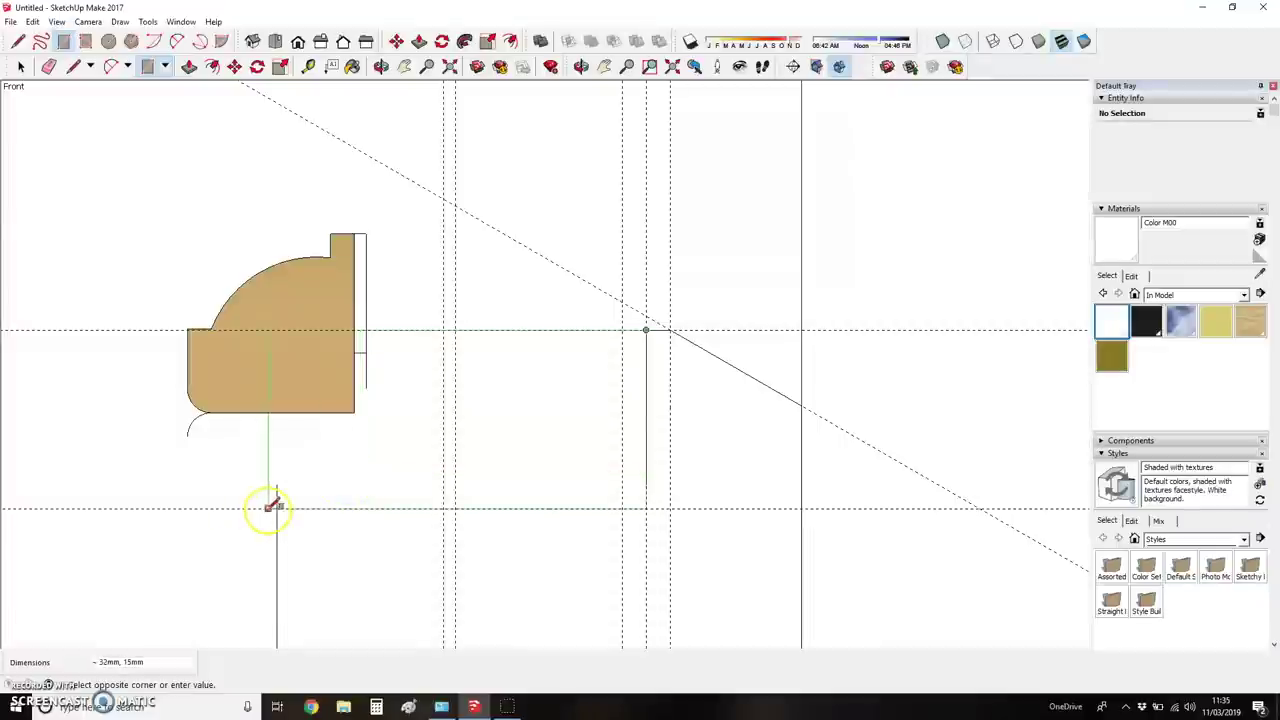
pyautogui.press('l')
pyautogui.click(646, 508)
pyautogui.click(277, 508)
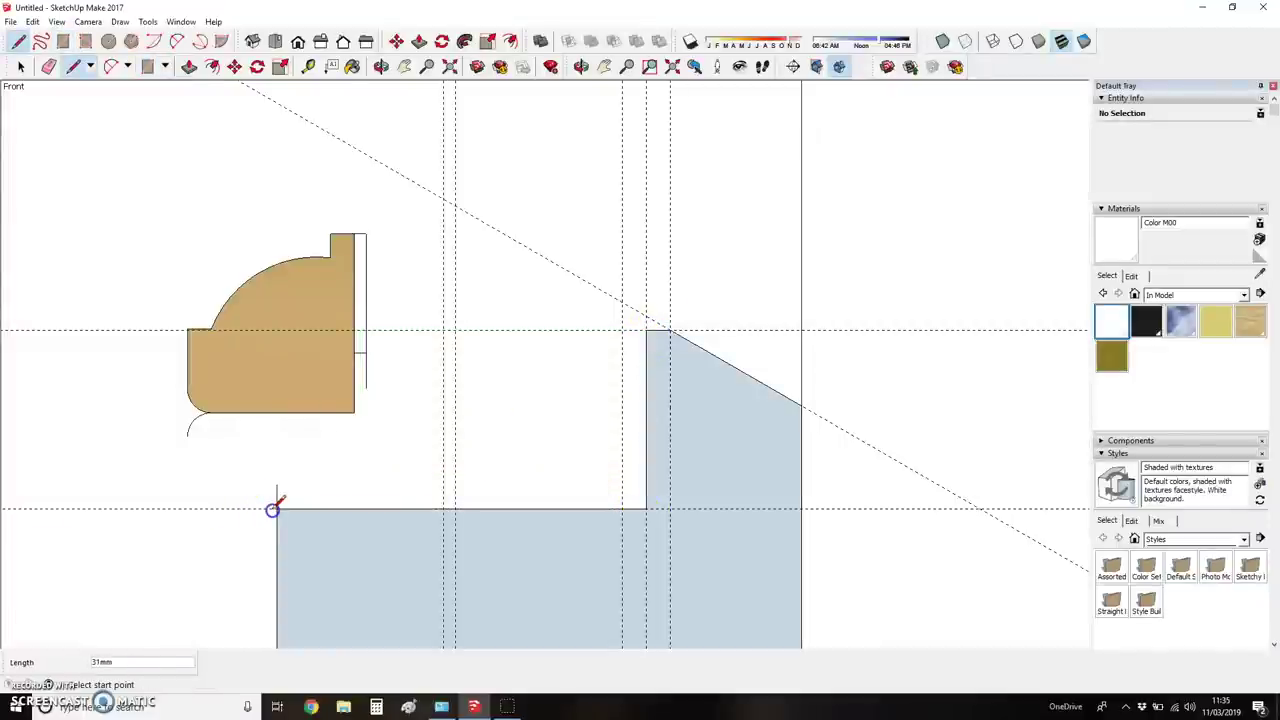
# - Move the whole bead onto the rail's new step against the vertical guide, and erase the square corner outside the rail's rounding
pyautogui.press('e')
pyautogui.press('space')
pyautogui.moveTo(109, 191); pyautogui.dragTo(394, 449)
pyautogui.press('m')
pyautogui.moveTo(352, 234); pyautogui.dragTo(443, 327)
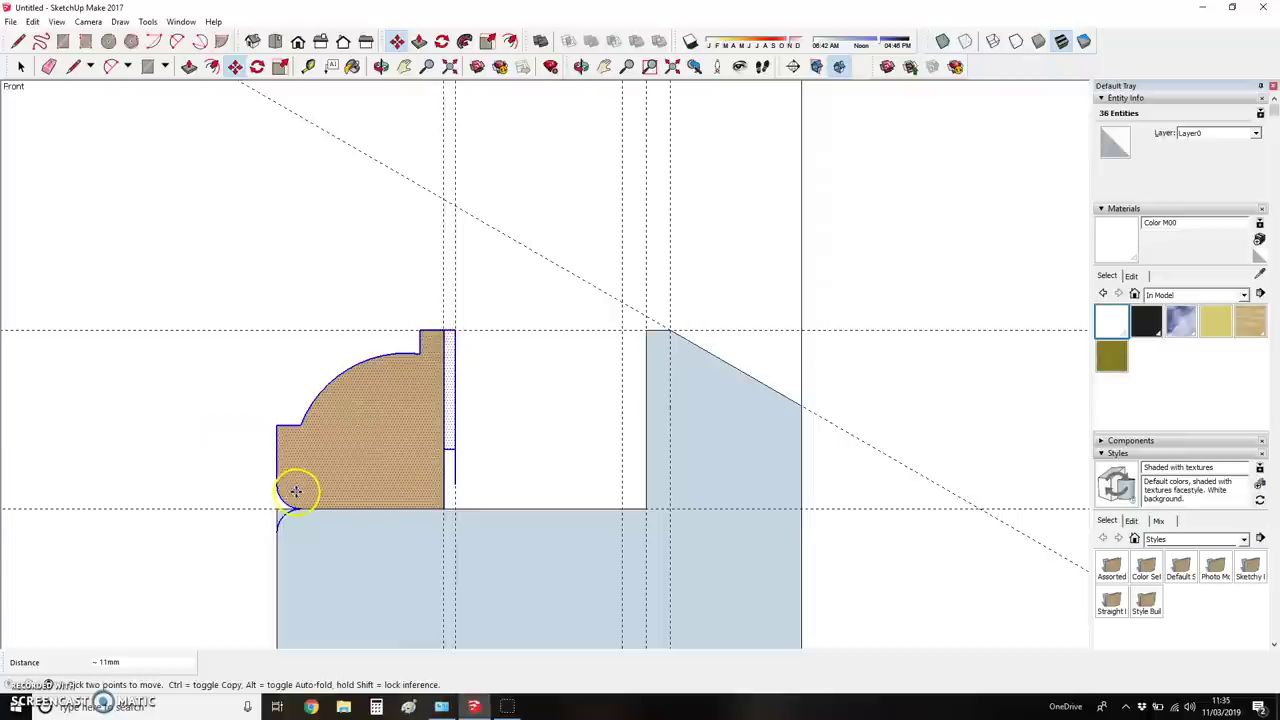
pyautogui.press('e')
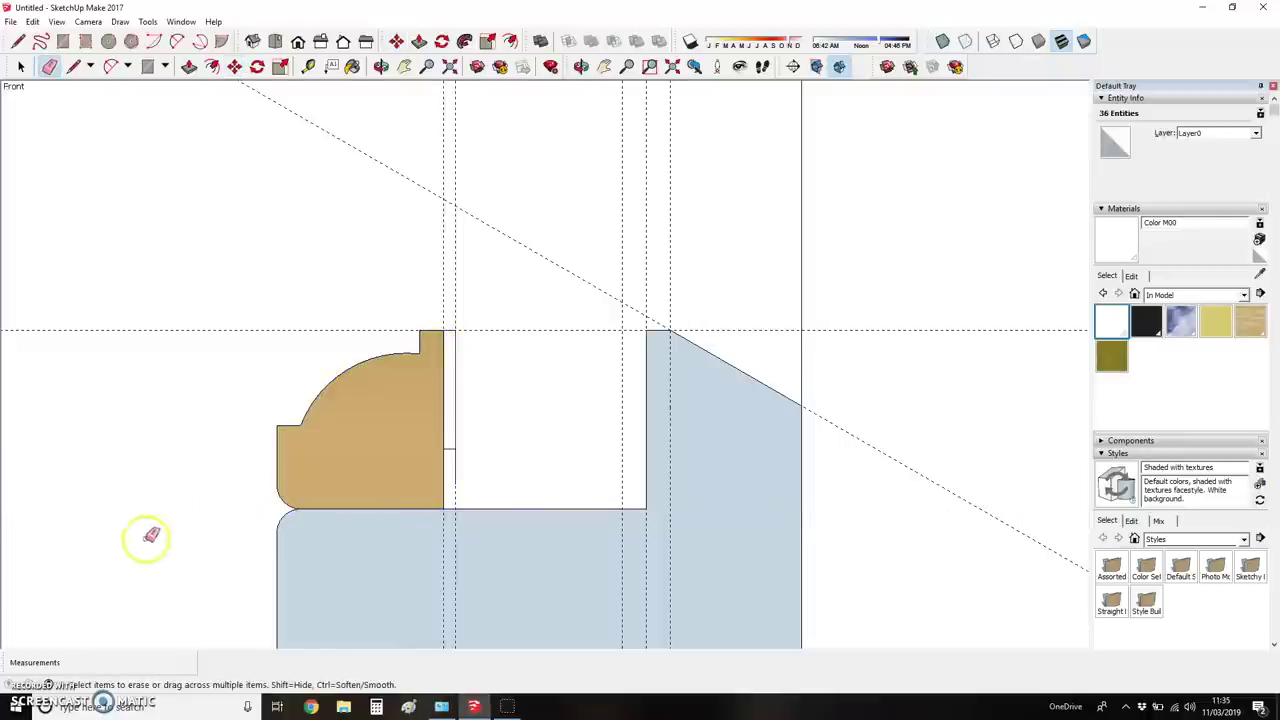
# - Add a horizontal guide slightly above the rebate base for the underside of the glazing unit
pyautogui.scroll(-1, 240, 490)
pyautogui.scroll(-1, 390, 420)
pyautogui.press('t')
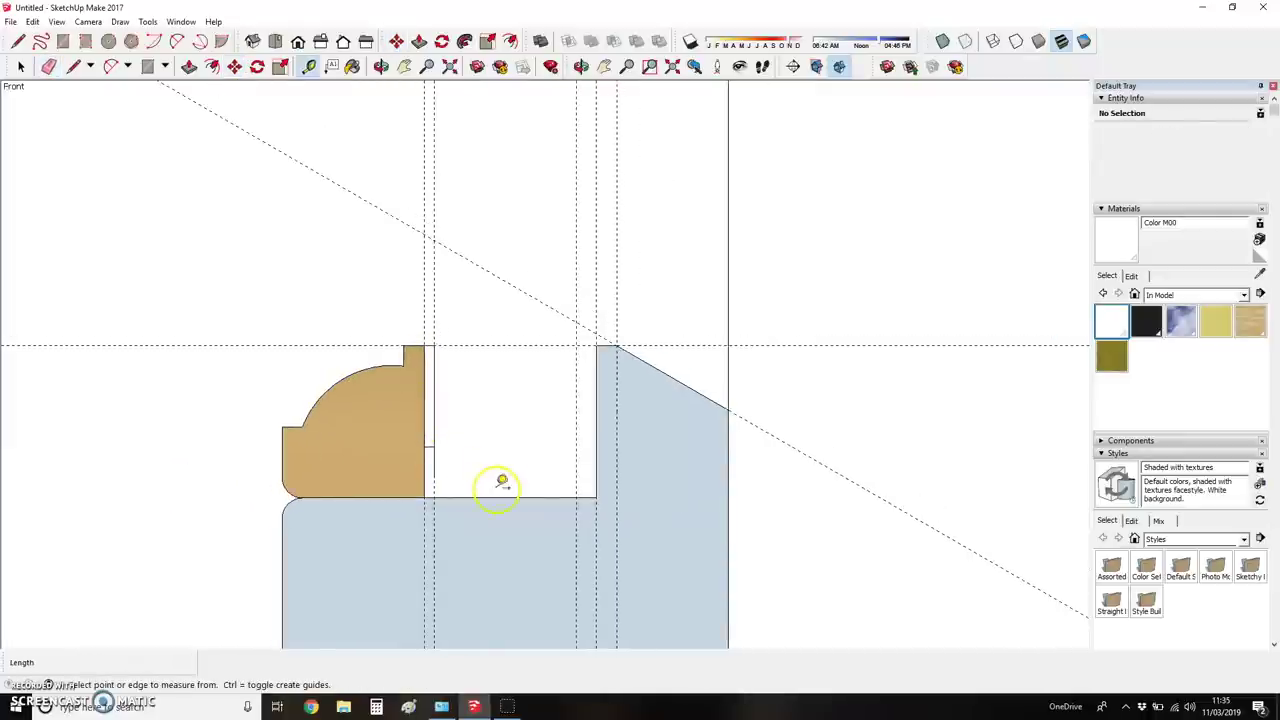
pyautogui.click(510, 496)
pyautogui.click(506, 463)
# - Draw the glazing unit's outline, 705 mm high, between the lower rebate guide and the upper rail's rebate guide
pyautogui.press('l')
pyautogui.click(434, 476)
pyautogui.scroll(-8, 579, 479)
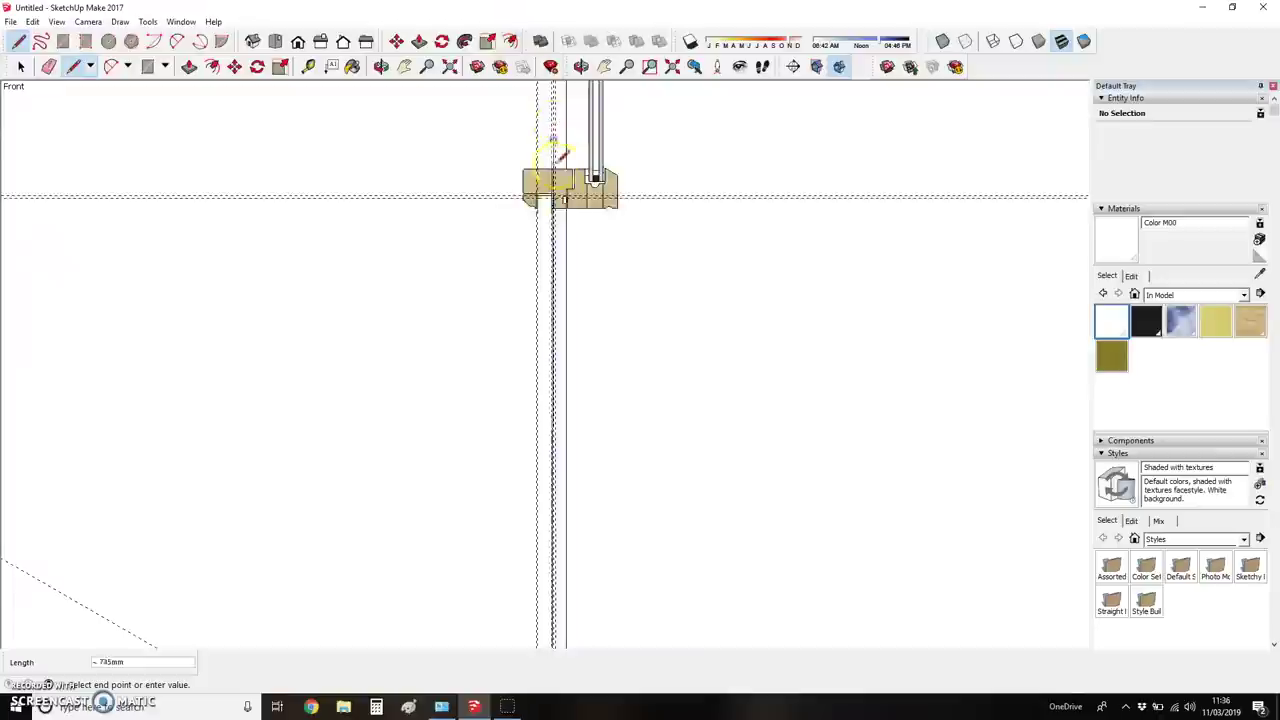
pyautogui.scroll(8, 553, 150)
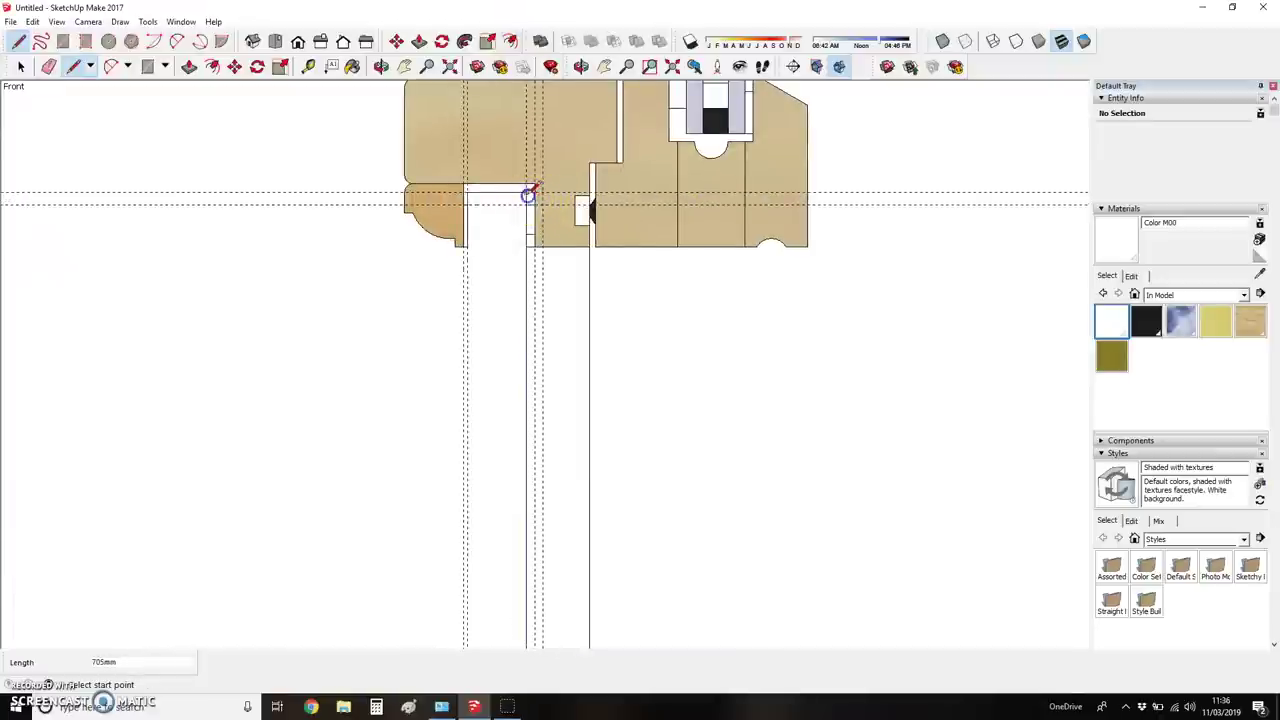
pyautogui.click(467, 190)
pyautogui.scroll(-10, 467, 190)
pyautogui.scroll(3, 465, 596)
pyautogui.scroll(5, 467, 595)
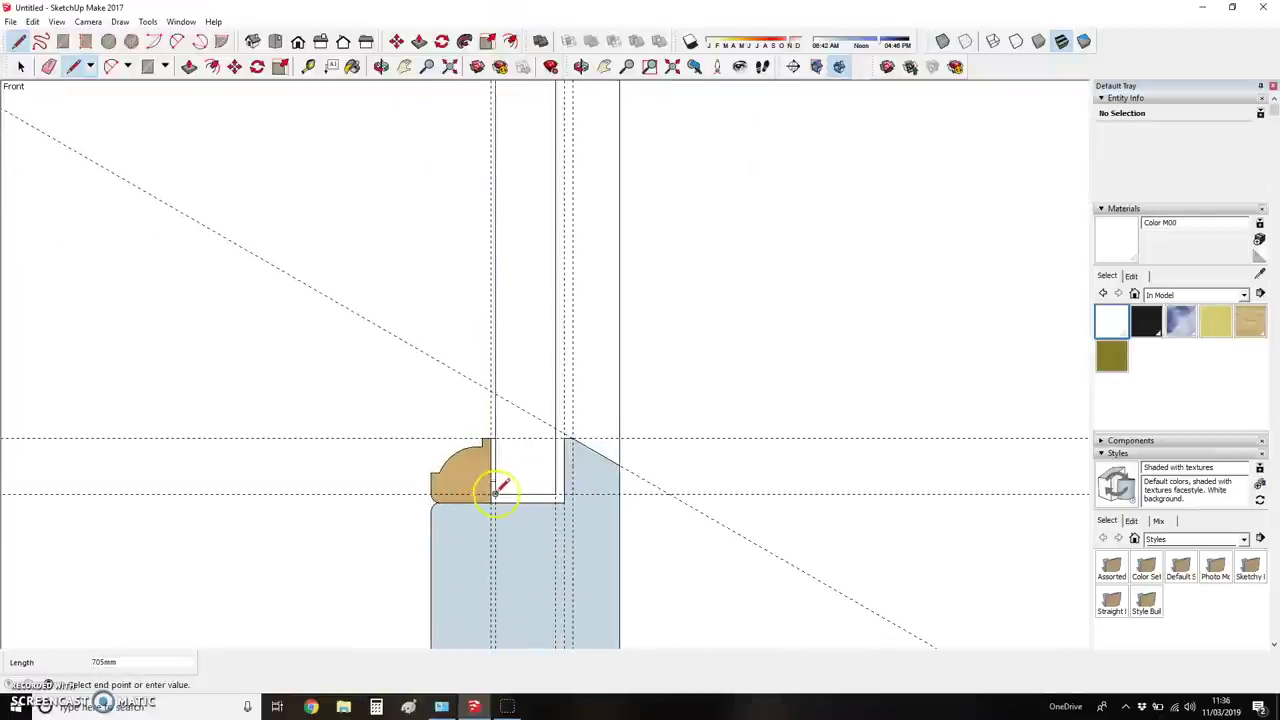
pyautogui.scroll(2, 507, 492)
# - Add horizontal guides 12 mm and 6 mm above the glazing unit's bottom edge
pyautogui.press('t')
pyautogui.click(537, 493)
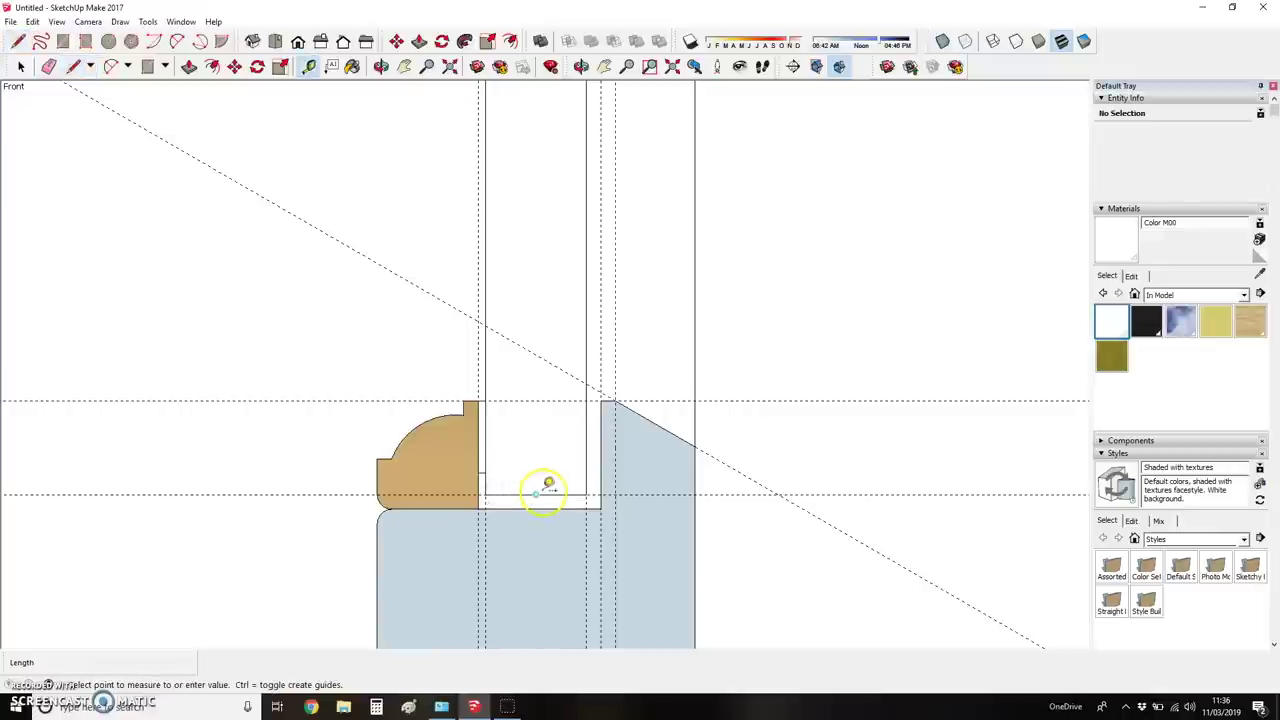
pyautogui.write('12')
pyautogui.press('Return')
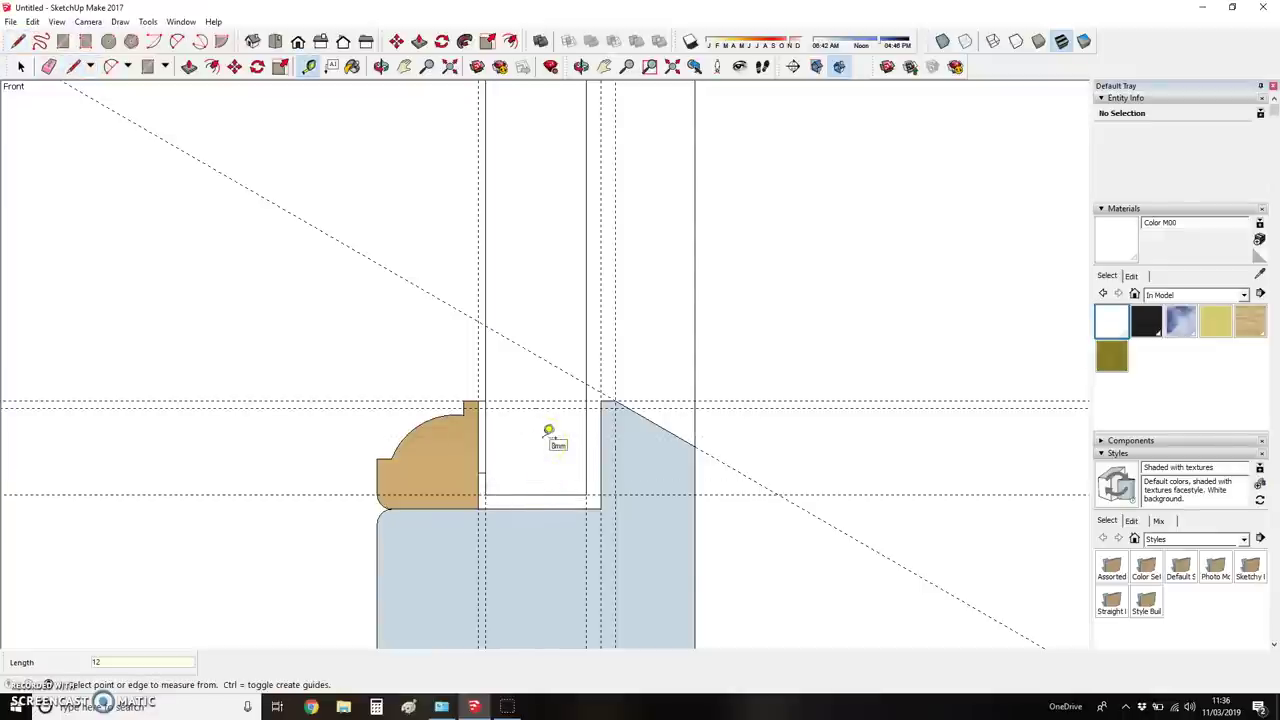
pyautogui.click(537, 494)
pyautogui.write('6')
pyautogui.press('Return')
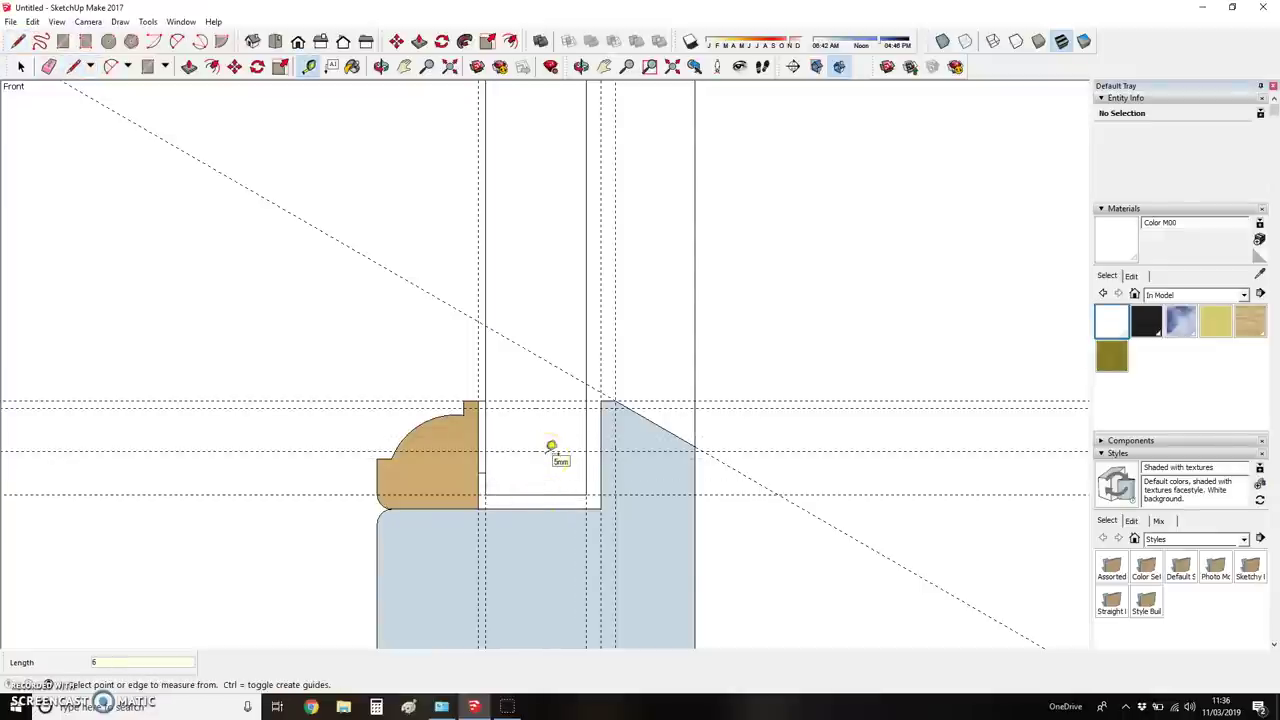
# - Add vertical guides 4 mm inside each face of the glazing unit
pyautogui.click(486, 427)
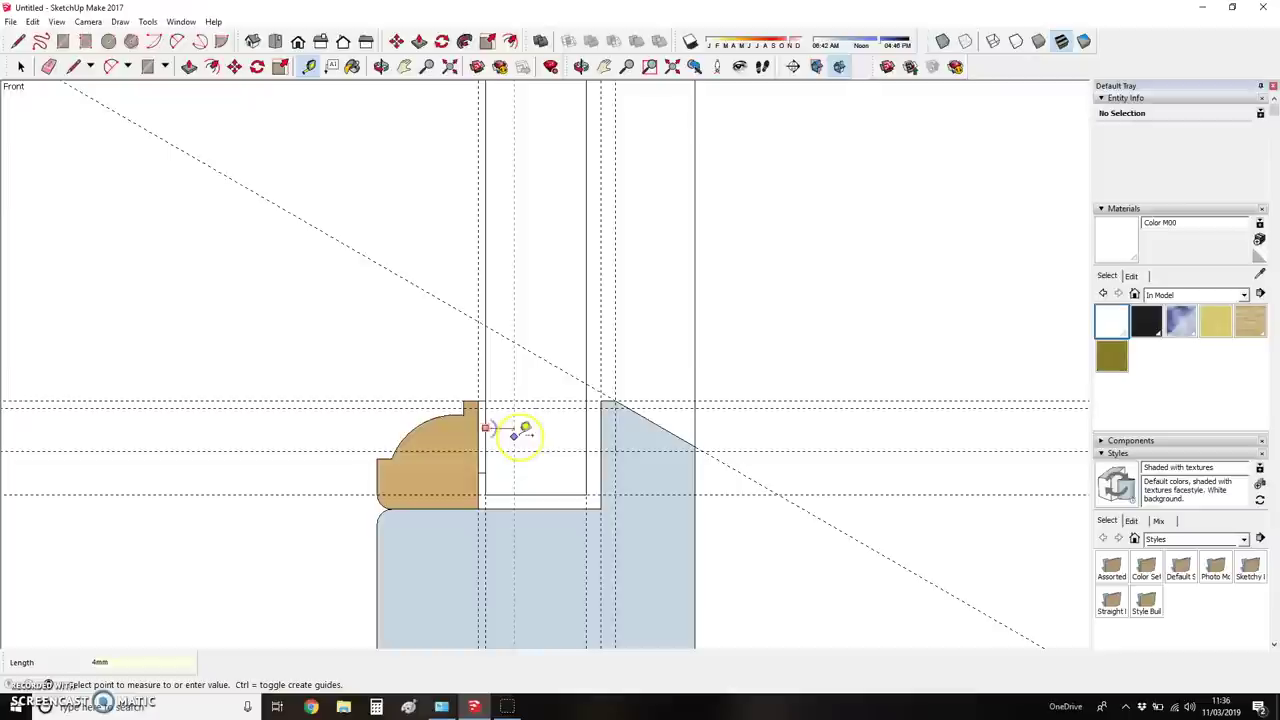
pyautogui.click(525, 428)
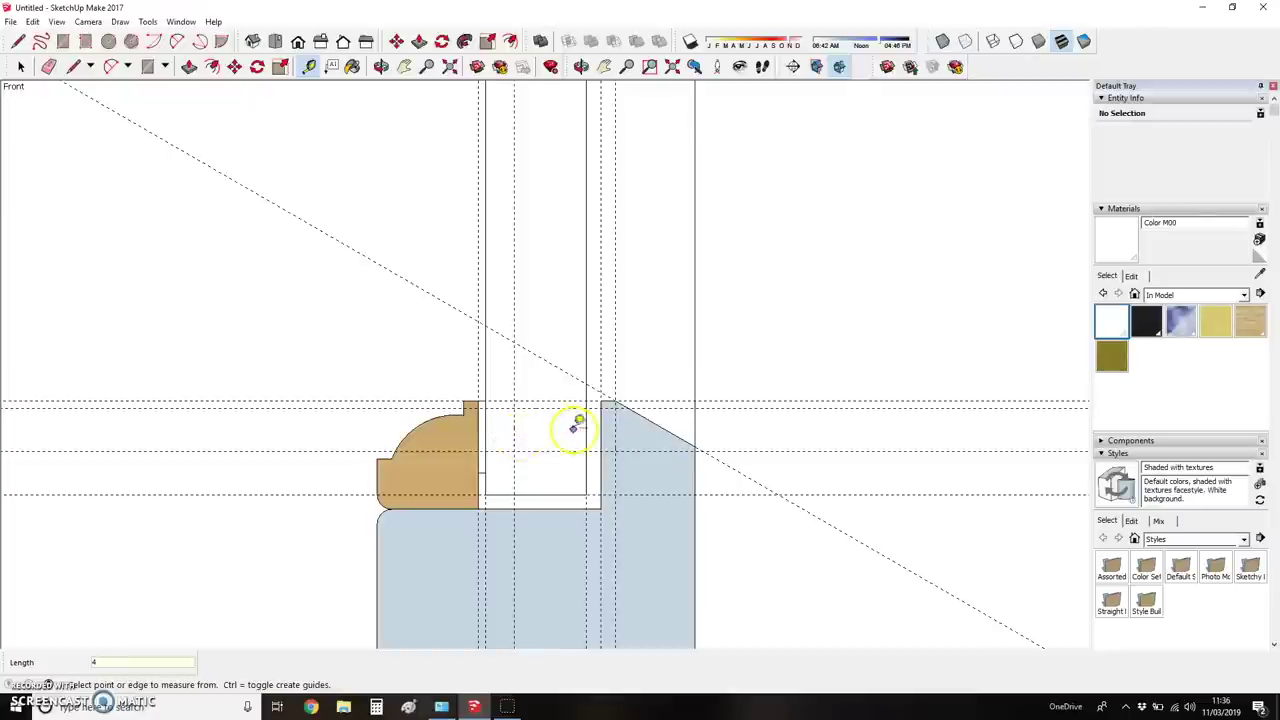
pyautogui.click(588, 428)
pyautogui.write('4')
pyautogui.press('Return')
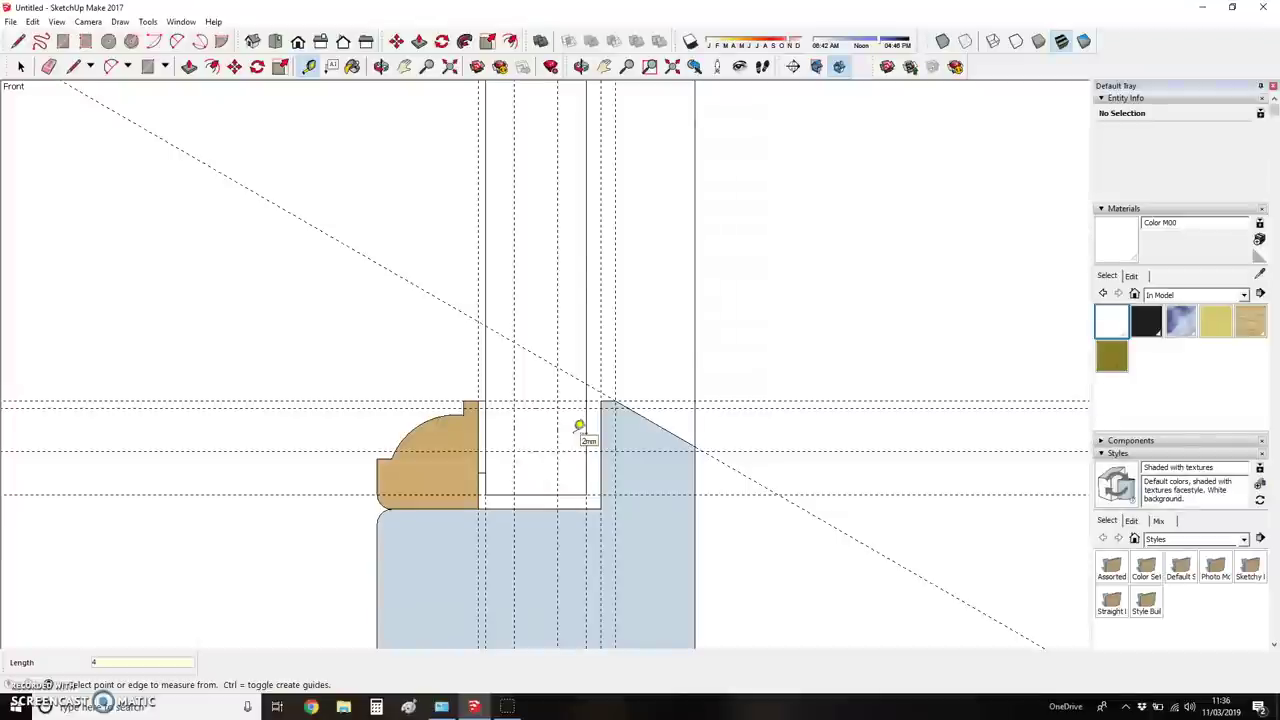
# - Draw a 6 by 12 mm rectangle between the guides at the glazing unit's base and a 6 mm square in its lower half
pyautogui.press('r')
pyautogui.click(514, 493)
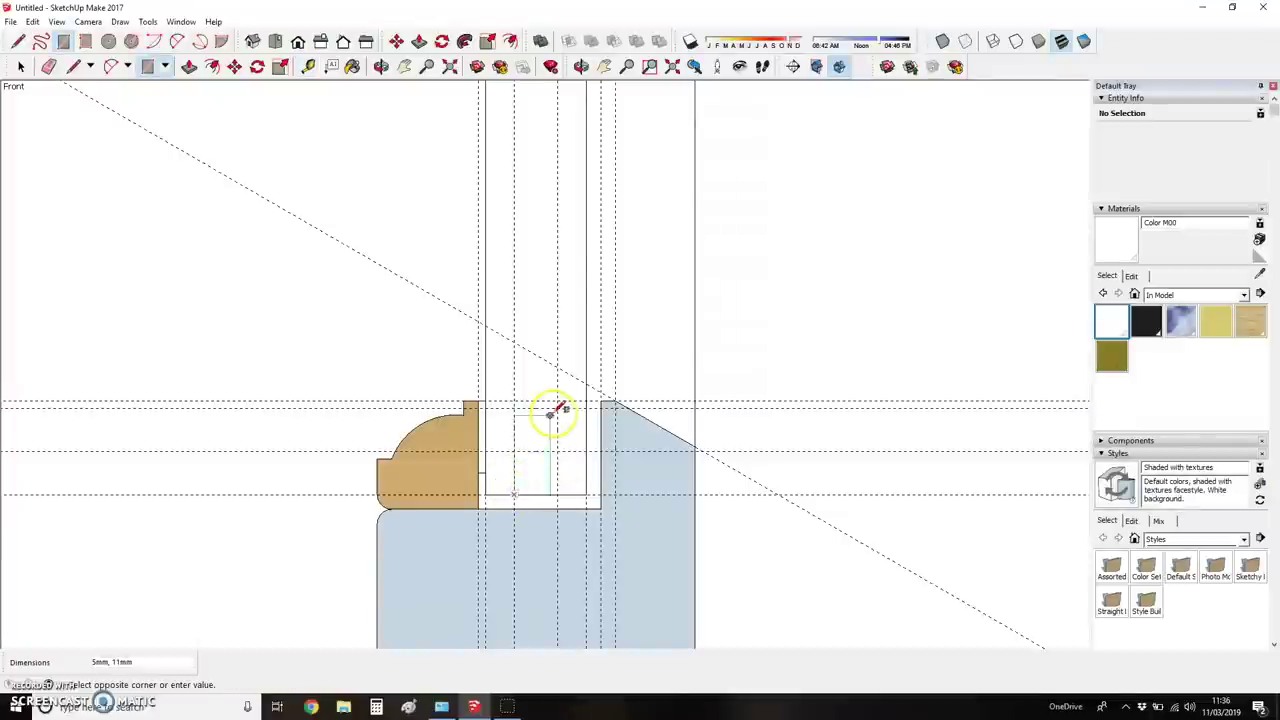
pyautogui.click(558, 406)
pyautogui.click(514, 451)
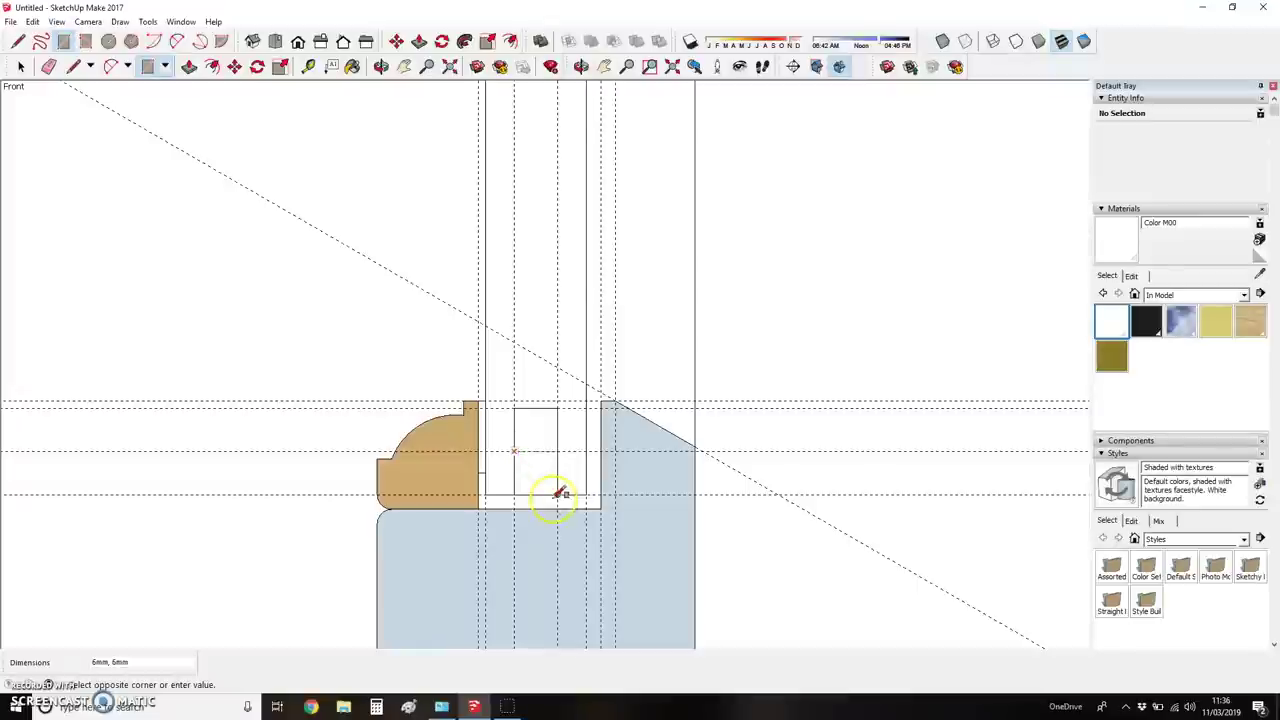
# - Draw a 6 by 705 mm rectangle between the two panes, from the glazing unit's base up to its top edge
pyautogui.scroll(-10, 558, 493)
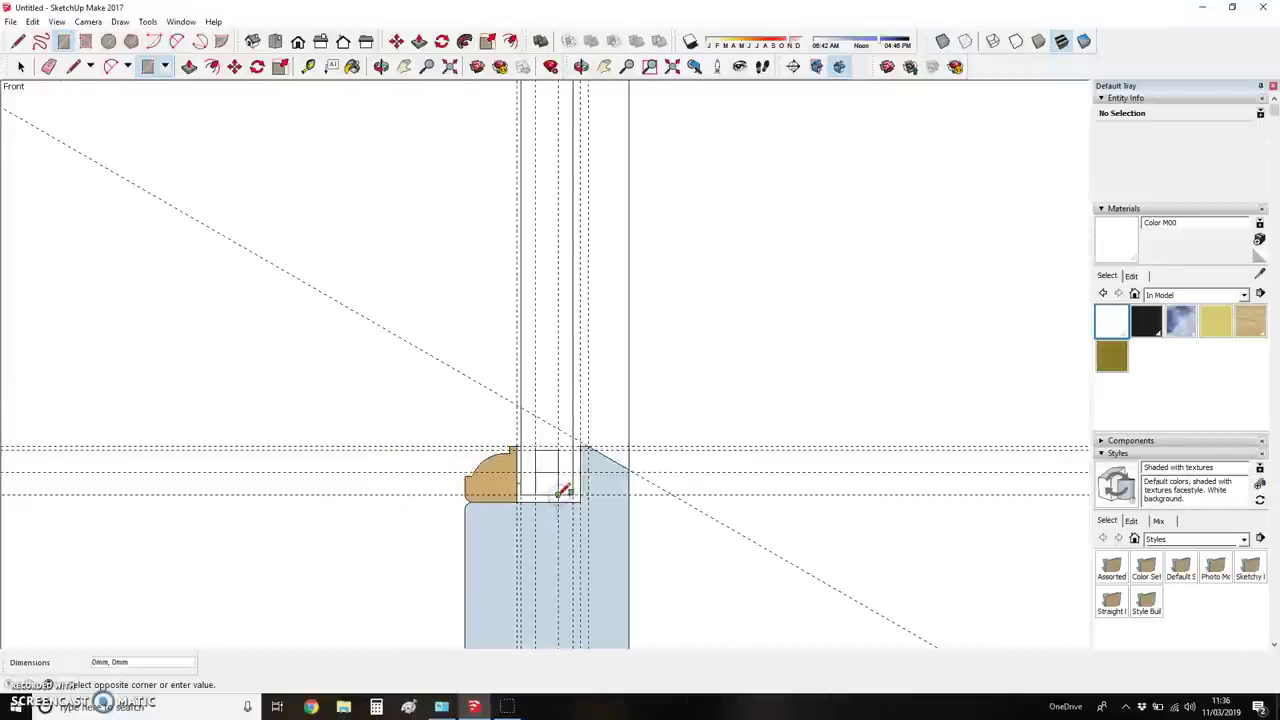
pyautogui.scroll(10, 535, 206)
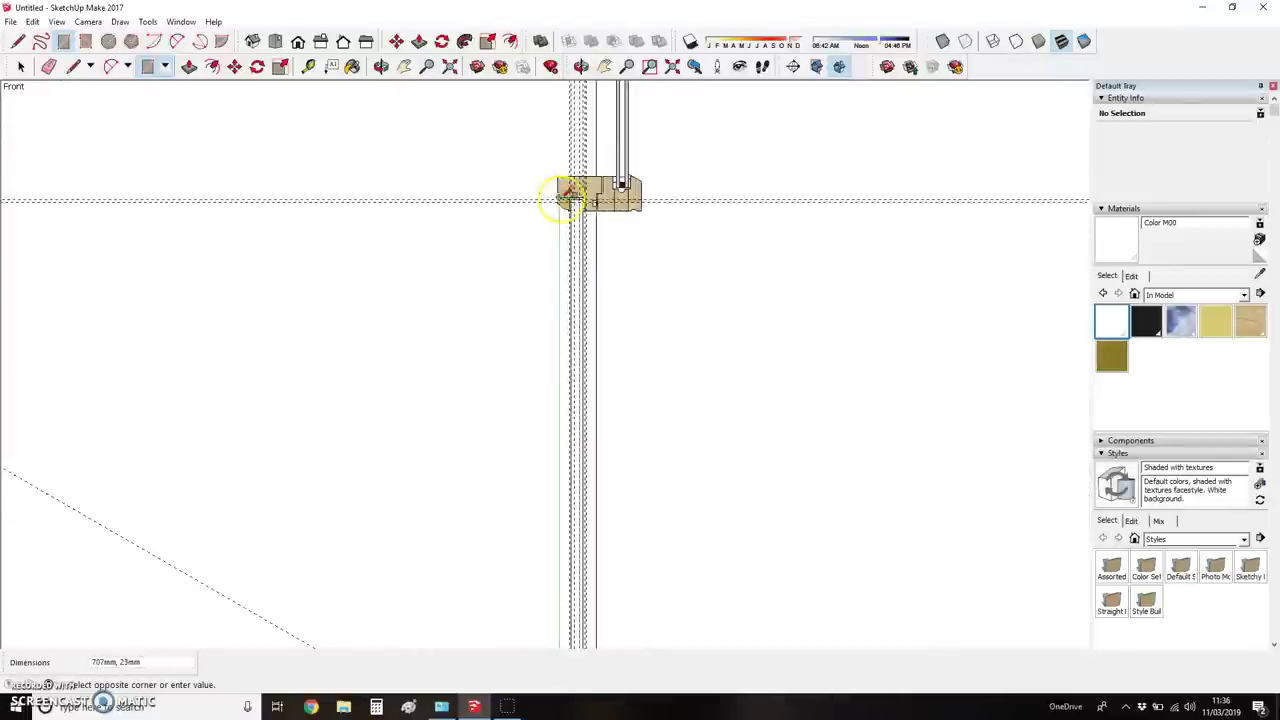
pyautogui.click(527, 215)
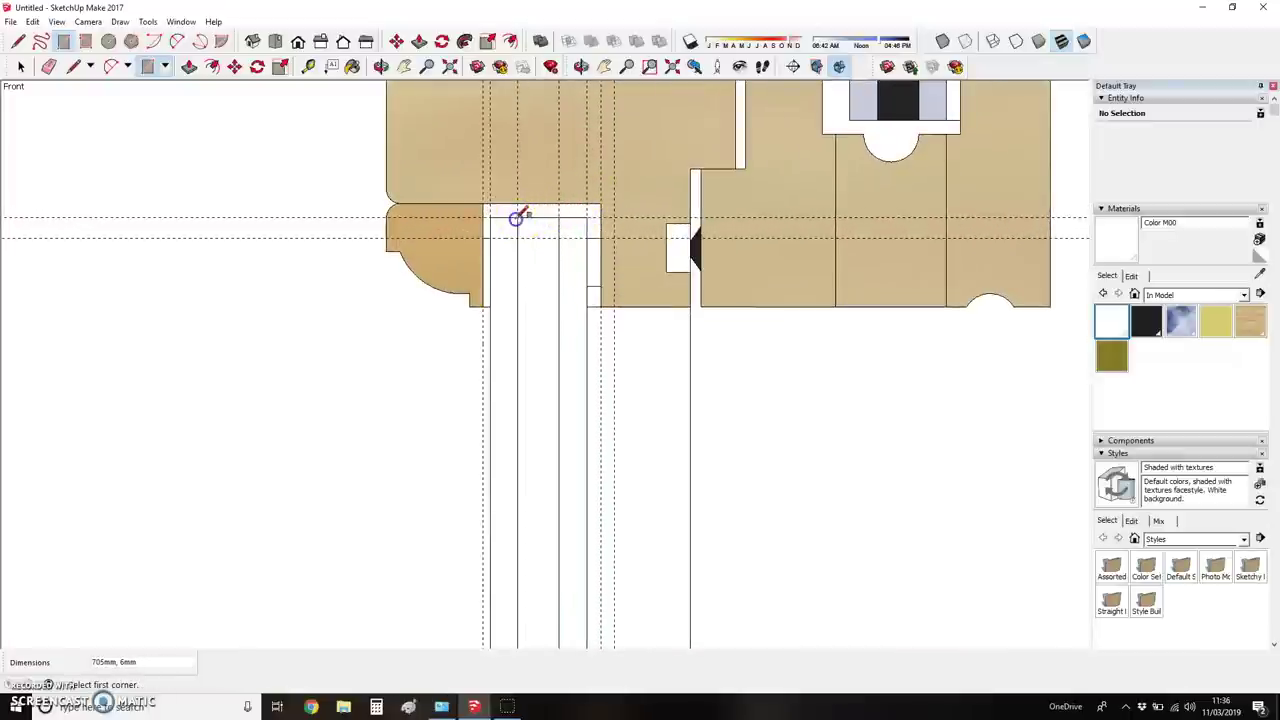
# - Add a horizontal guide 12 mm below the glazing unit's top edge and another 6 mm above that guide
pyautogui.press('t')
pyautogui.click(536, 217)
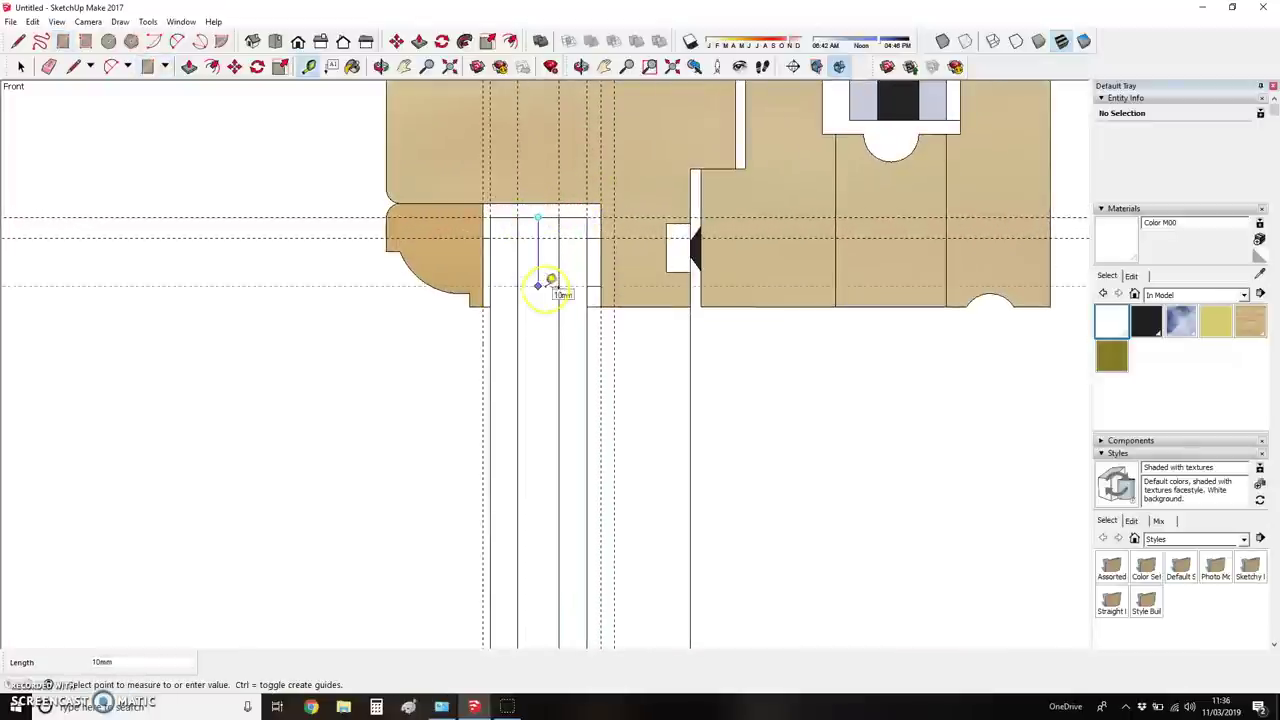
pyautogui.write('12')
pyautogui.press('Return')
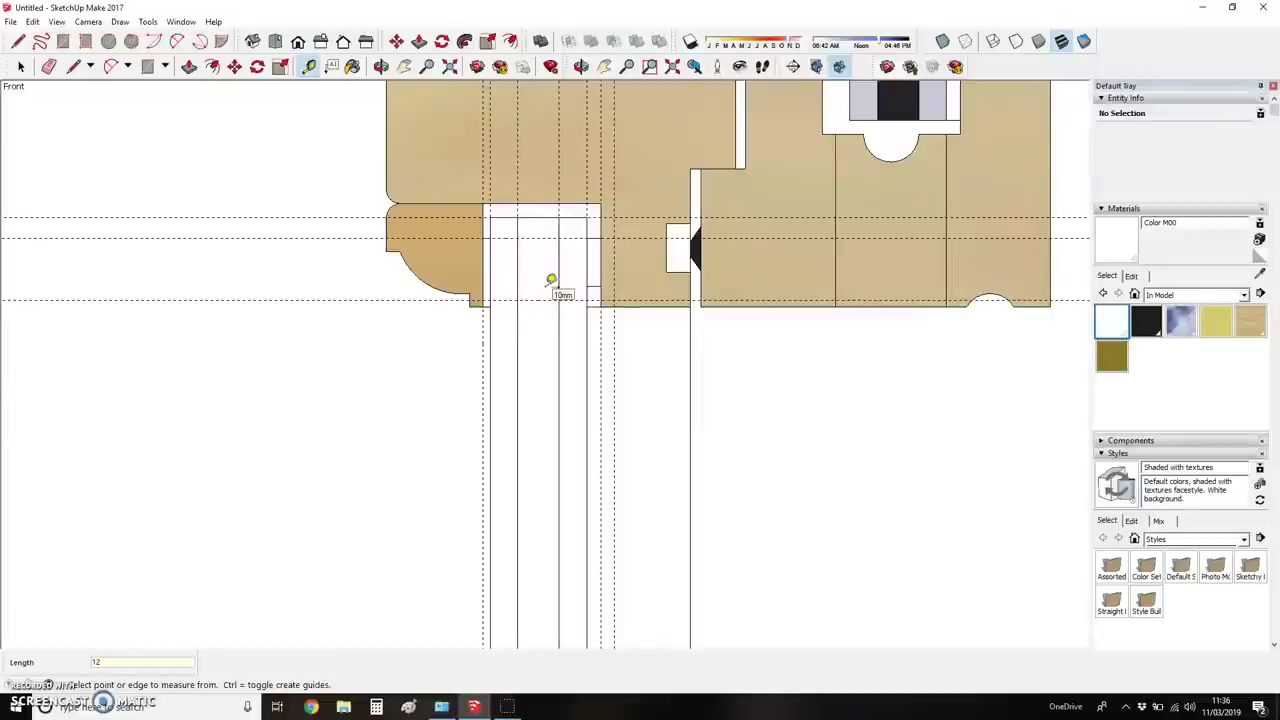
pyautogui.click(540, 298)
pyautogui.press('Escape')
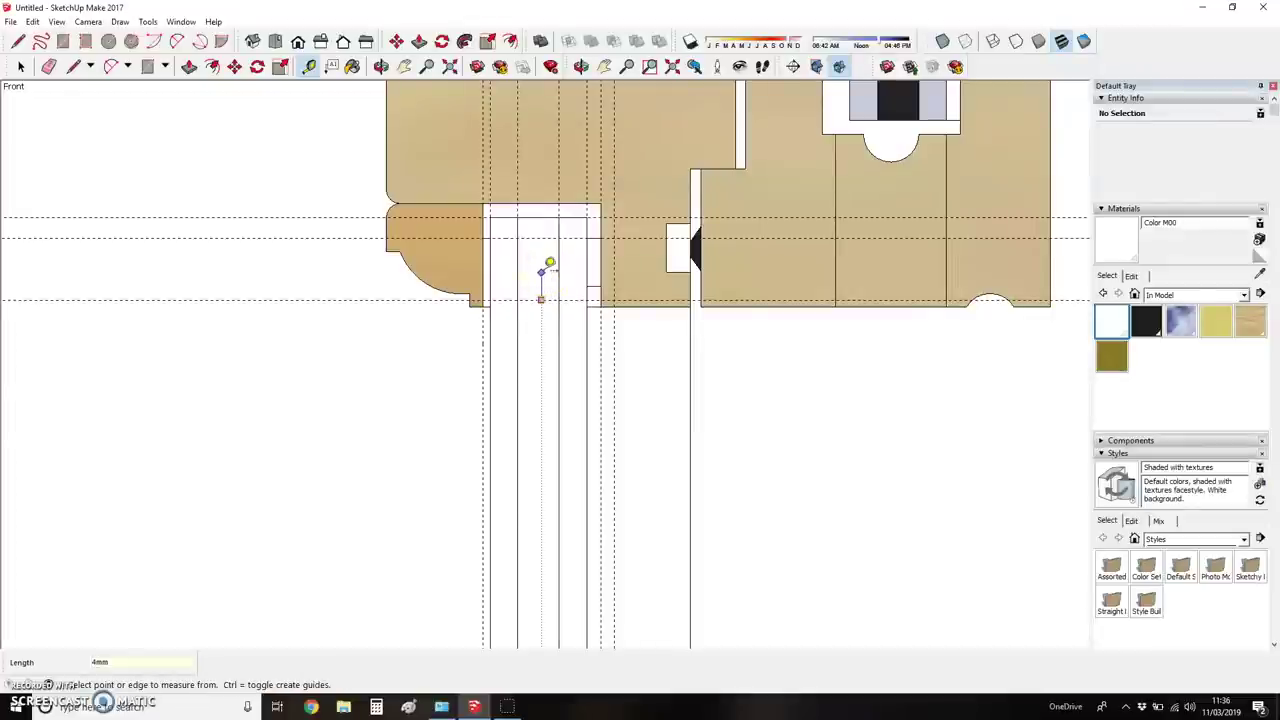
pyautogui.click(320, 298)
pyautogui.click(334, 258)
pyautogui.write('6r')
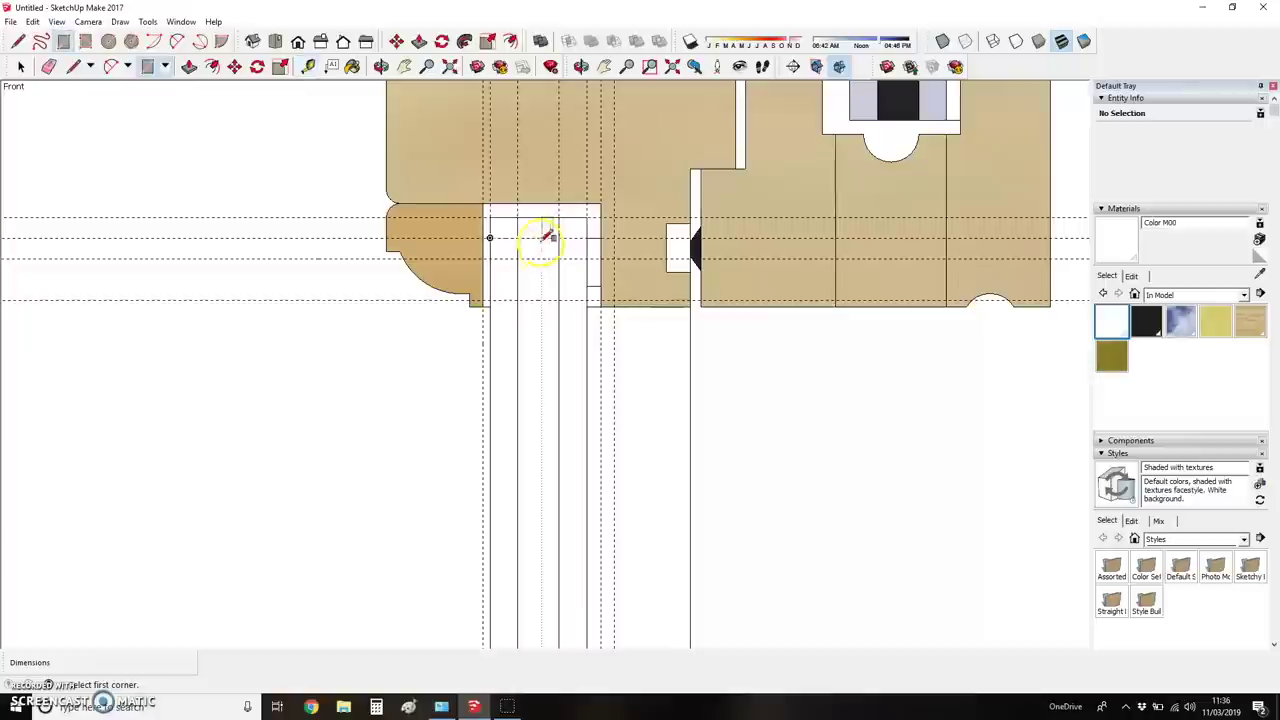
# - Draw two 6 mm horizontal lines between the panes along the two new guides near the glazing unit's top
pyautogui.write('l')
pyautogui.click(517, 258)
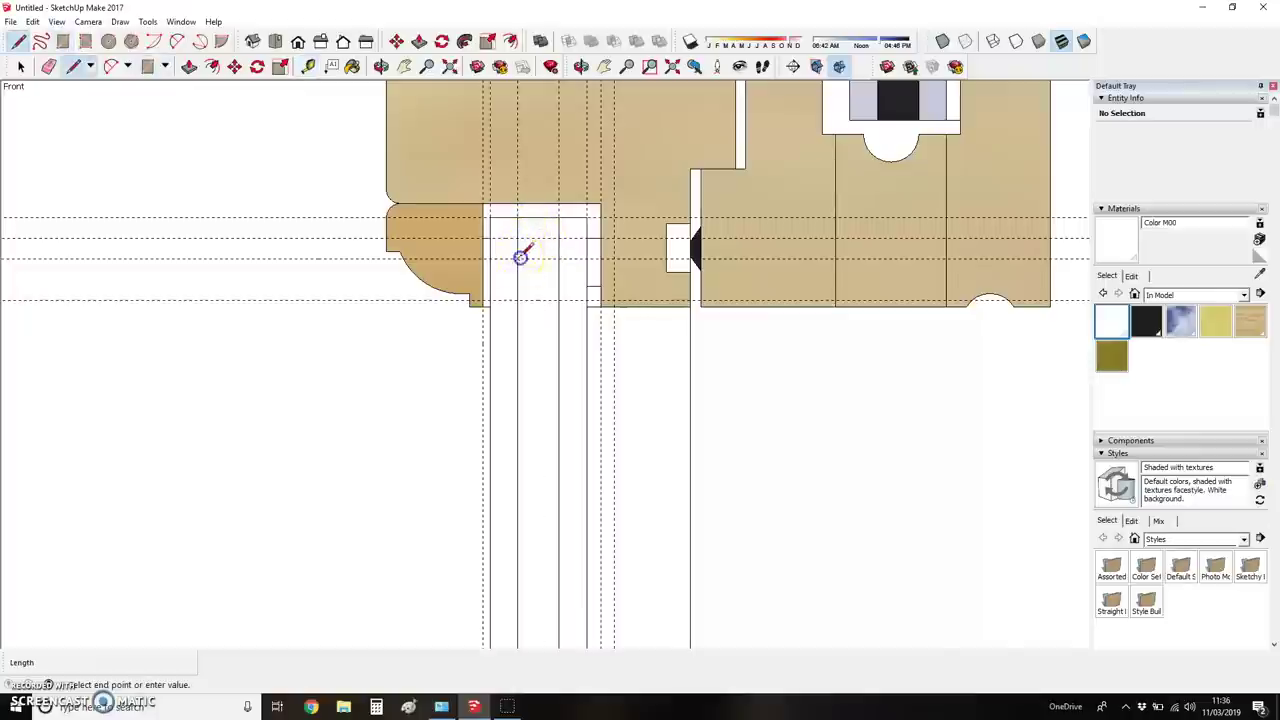
pyautogui.click(559, 260)
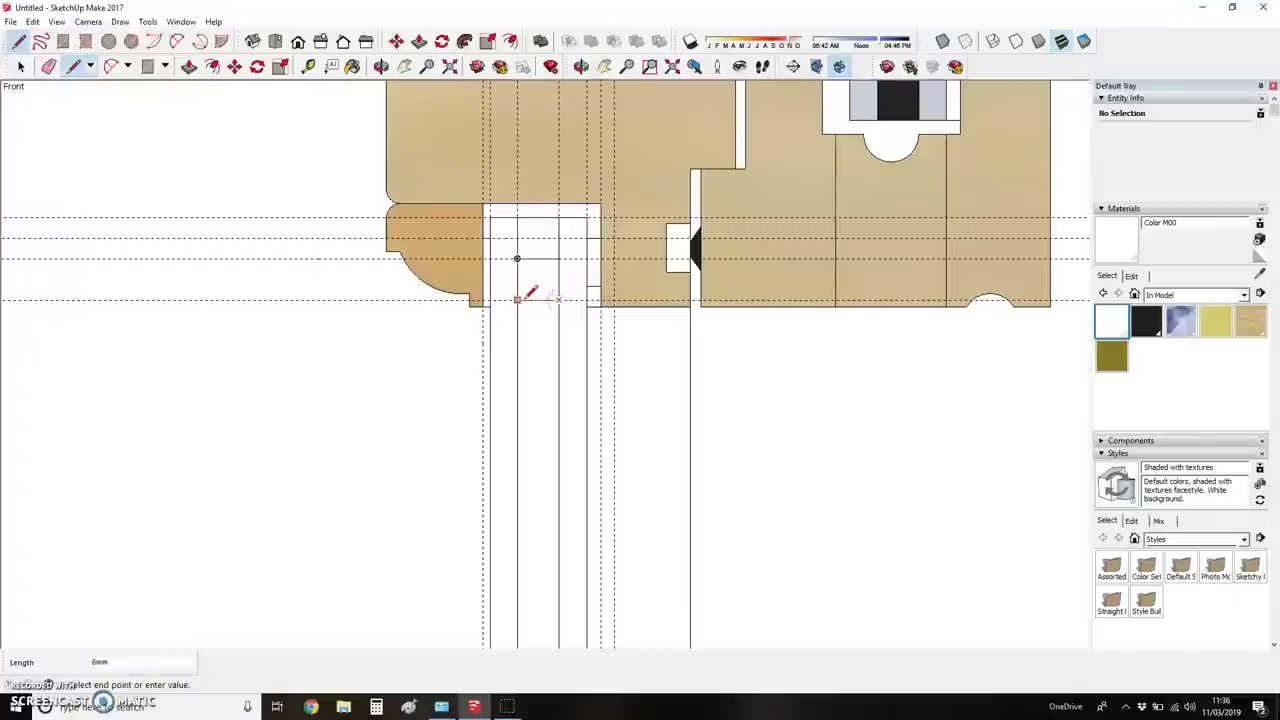
pyautogui.scroll(2, 520, 240)
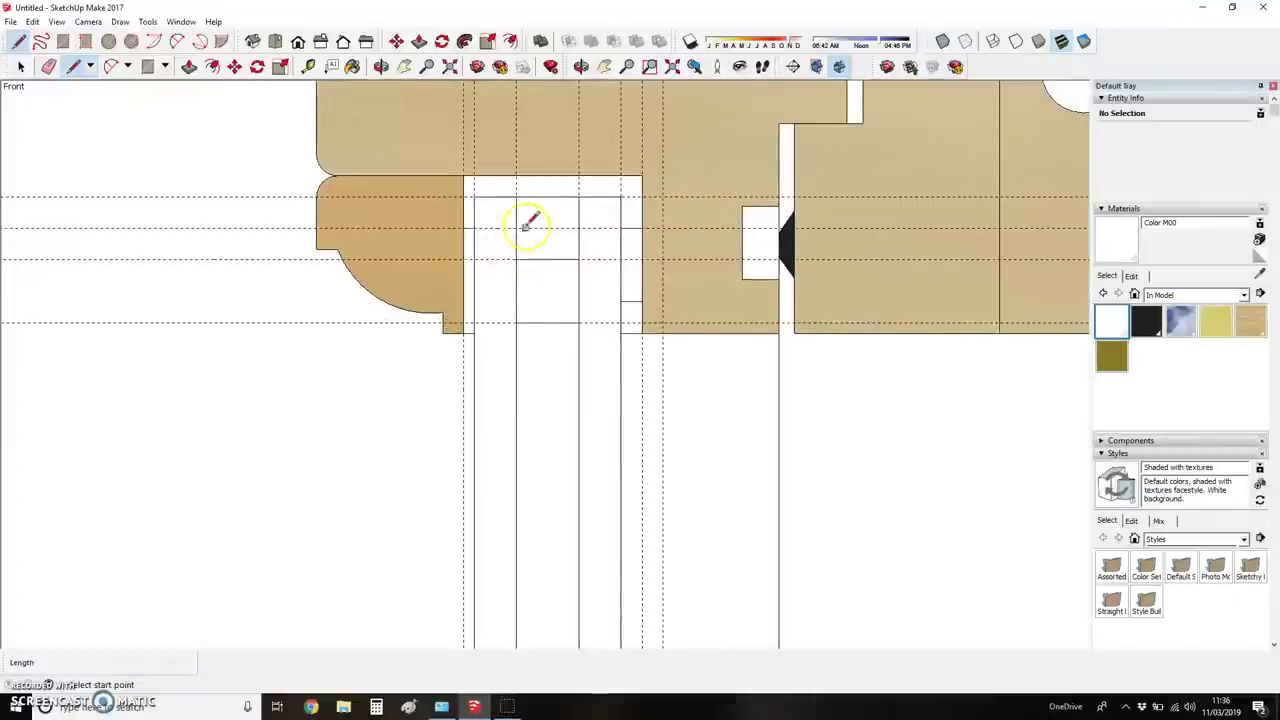
# - Draw a 10 by 2 mm rectangle between the outer pane and the bottom rail's upstand, starting at the pane's lower corner
pyautogui.scroll(-3, 529, 223)
pyautogui.scroll(-5, 529, 223)
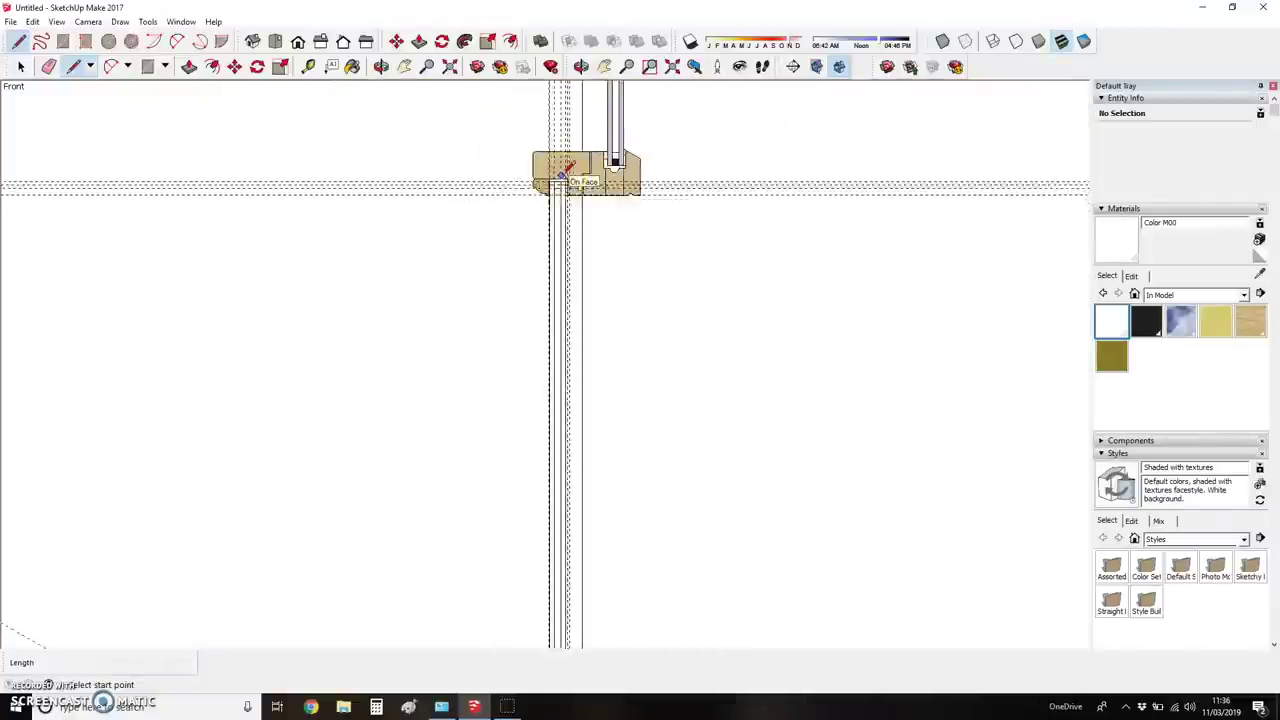
pyautogui.scroll(8, 560, 520)
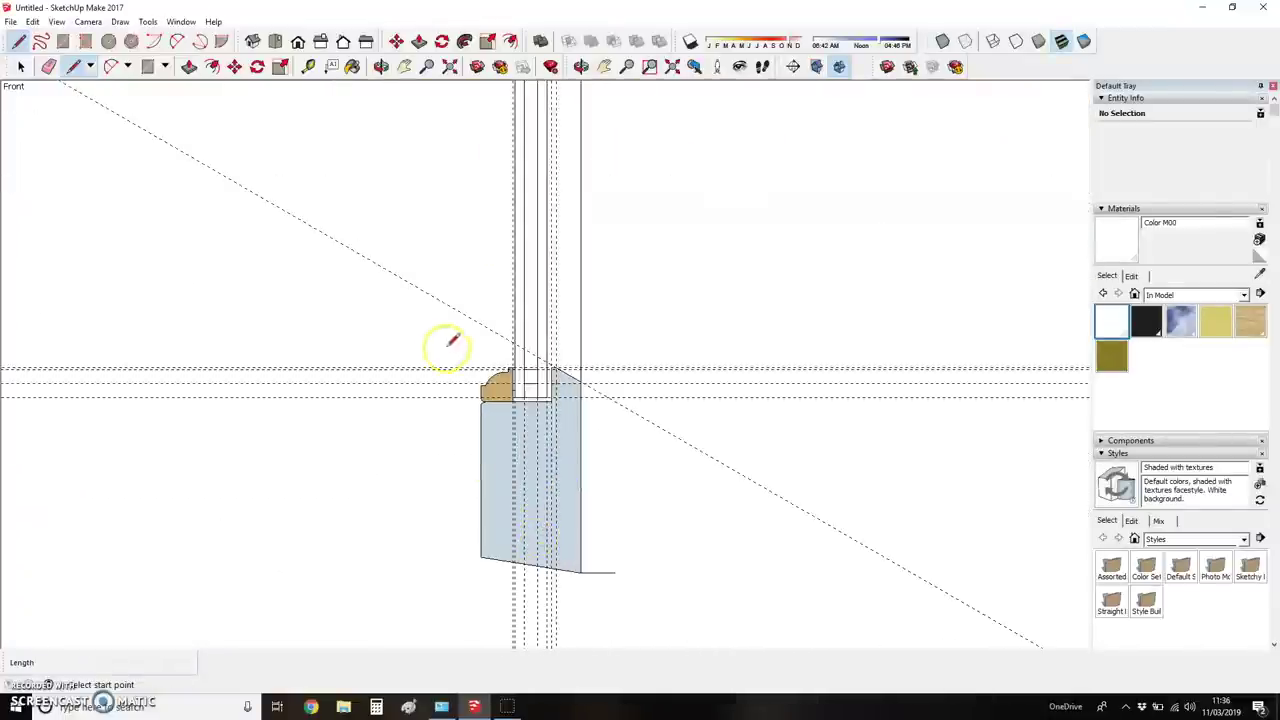
pyautogui.scroll(2, 596, 407)
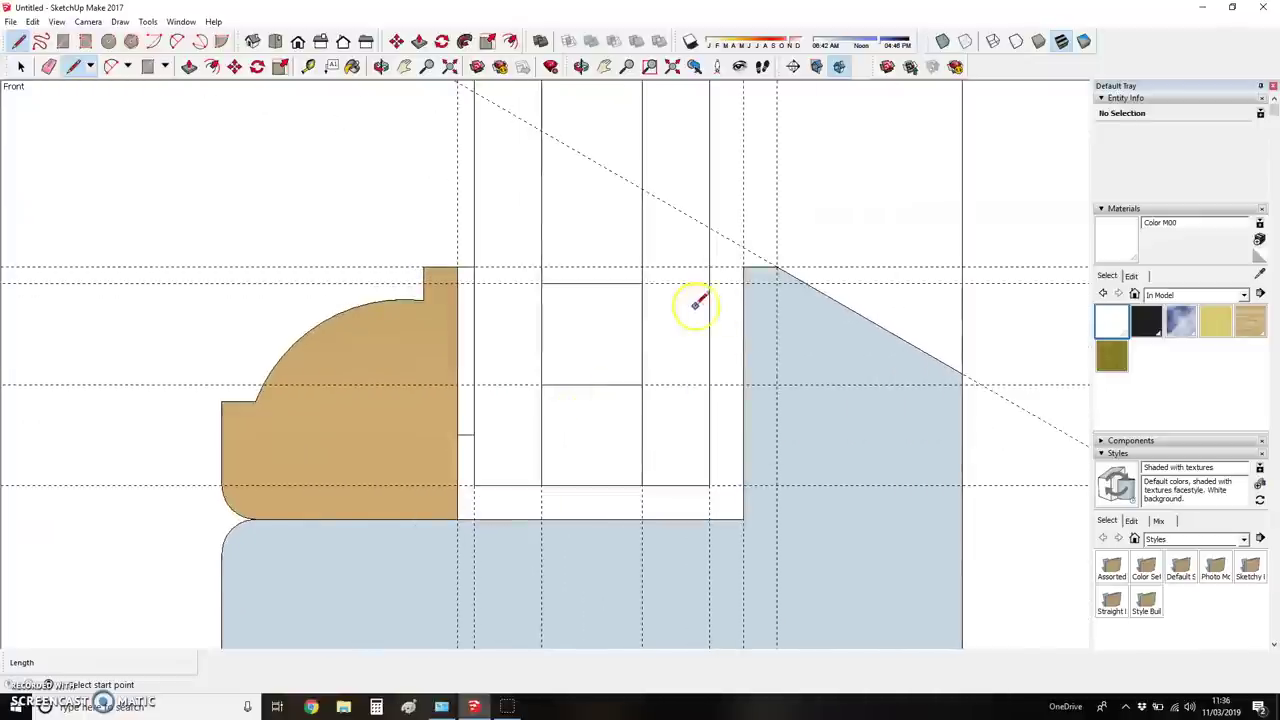
pyautogui.press('r')
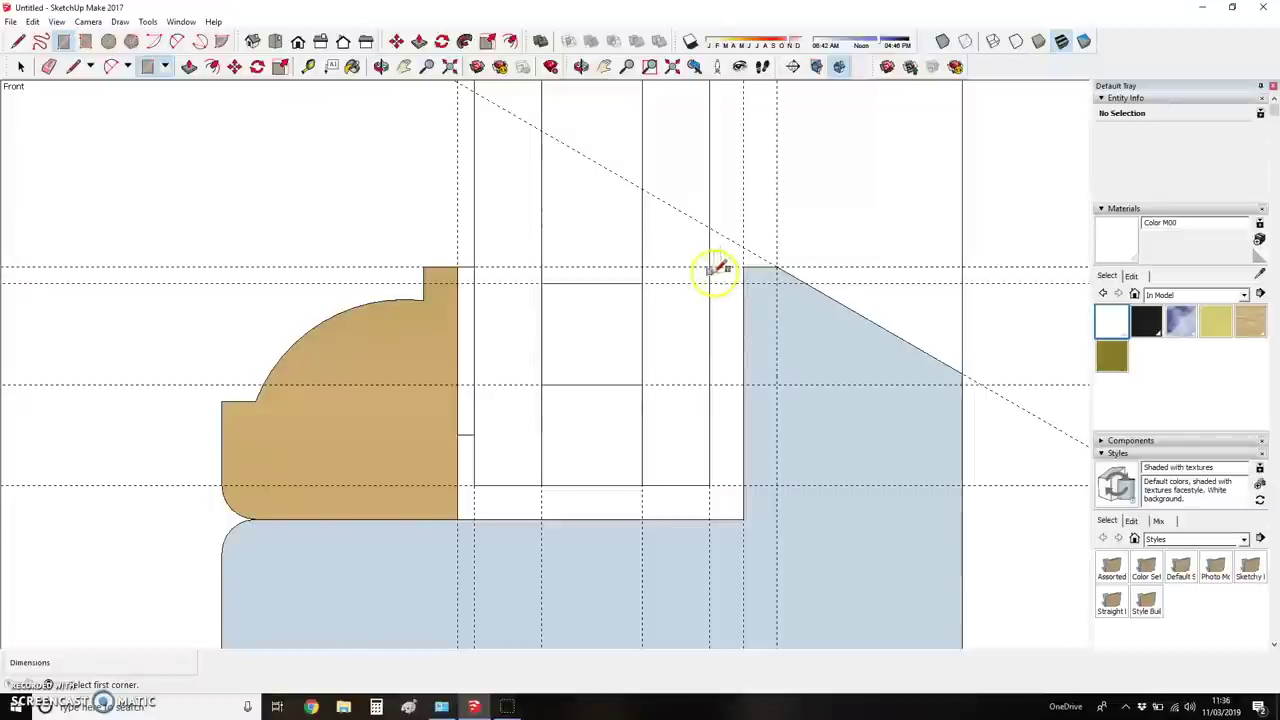
pyautogui.click(709, 485)
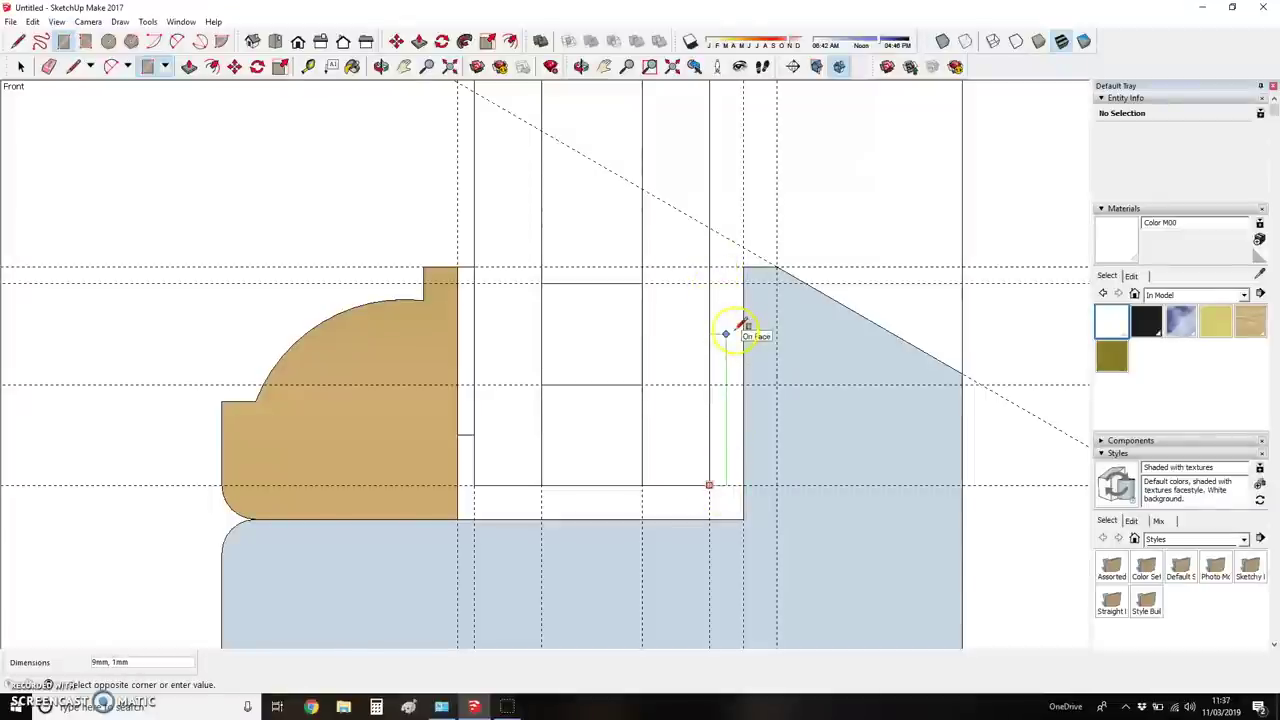
pyautogui.write('10,2')
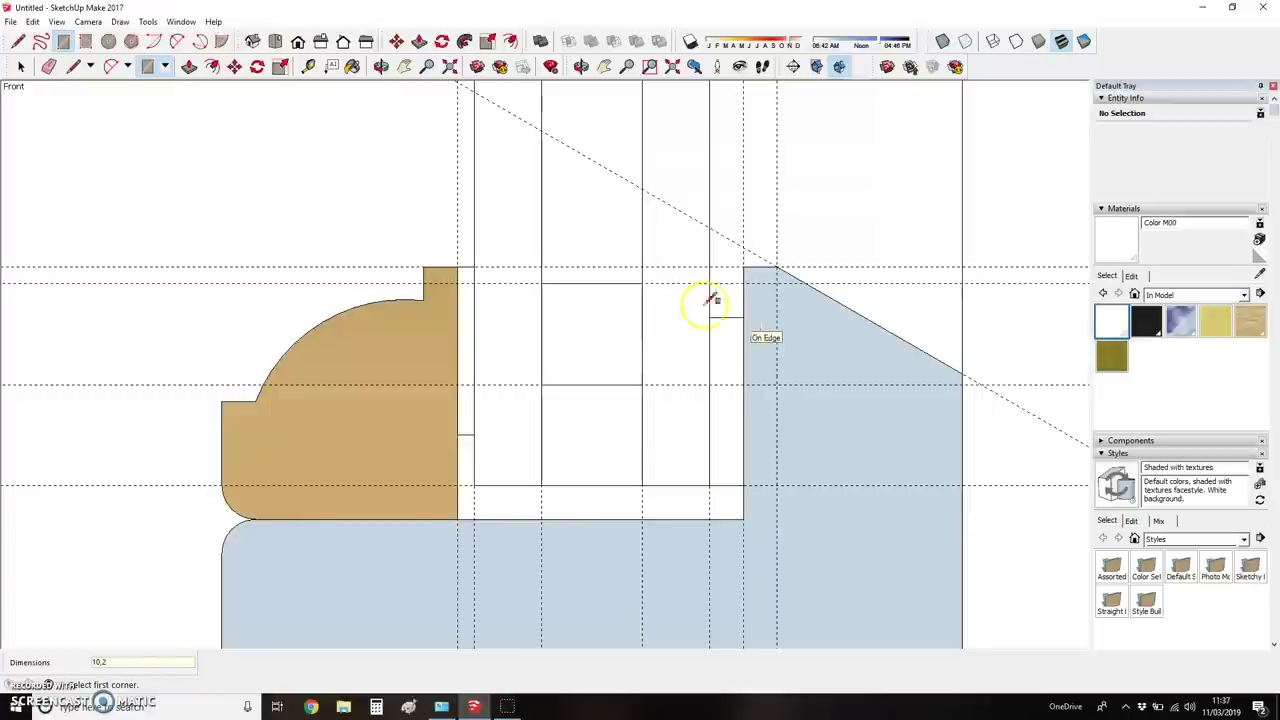
# - Draw a line along the sloping guide from the bottom rail's bevel up to the outer pane, and delete all guides
pyautogui.write('l')
pyautogui.click(772, 266)
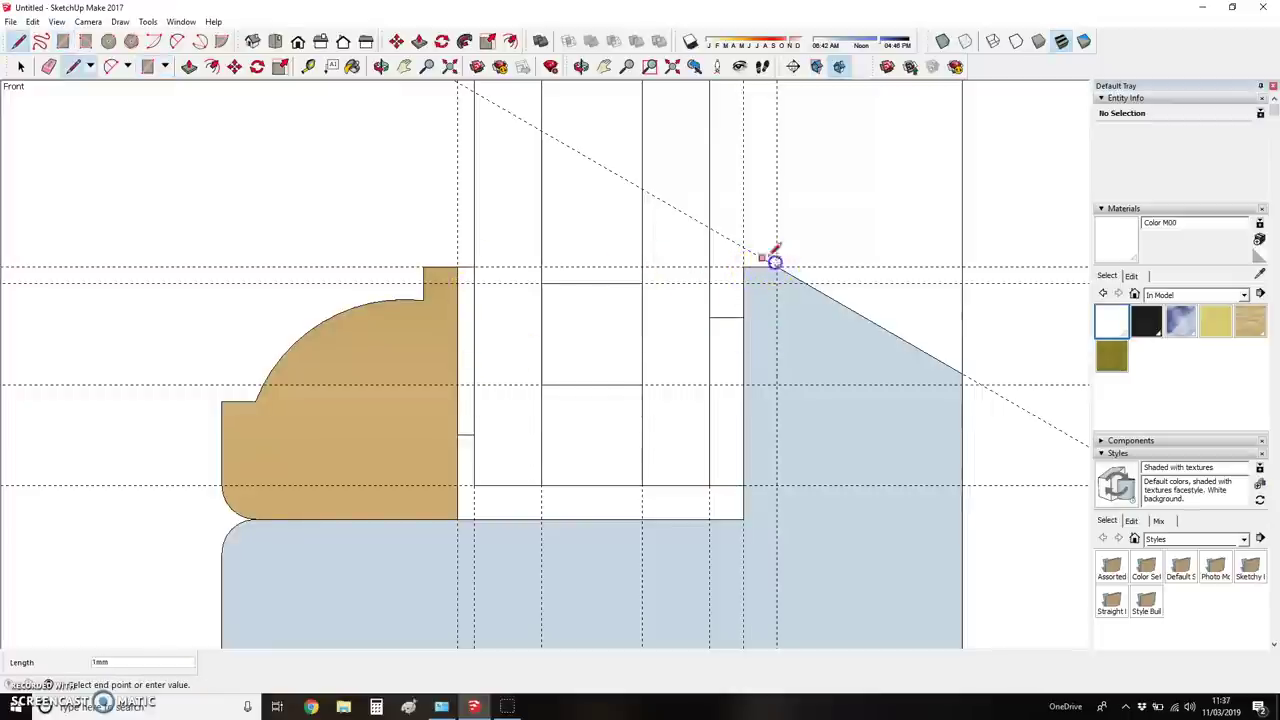
pyautogui.click(706, 223)
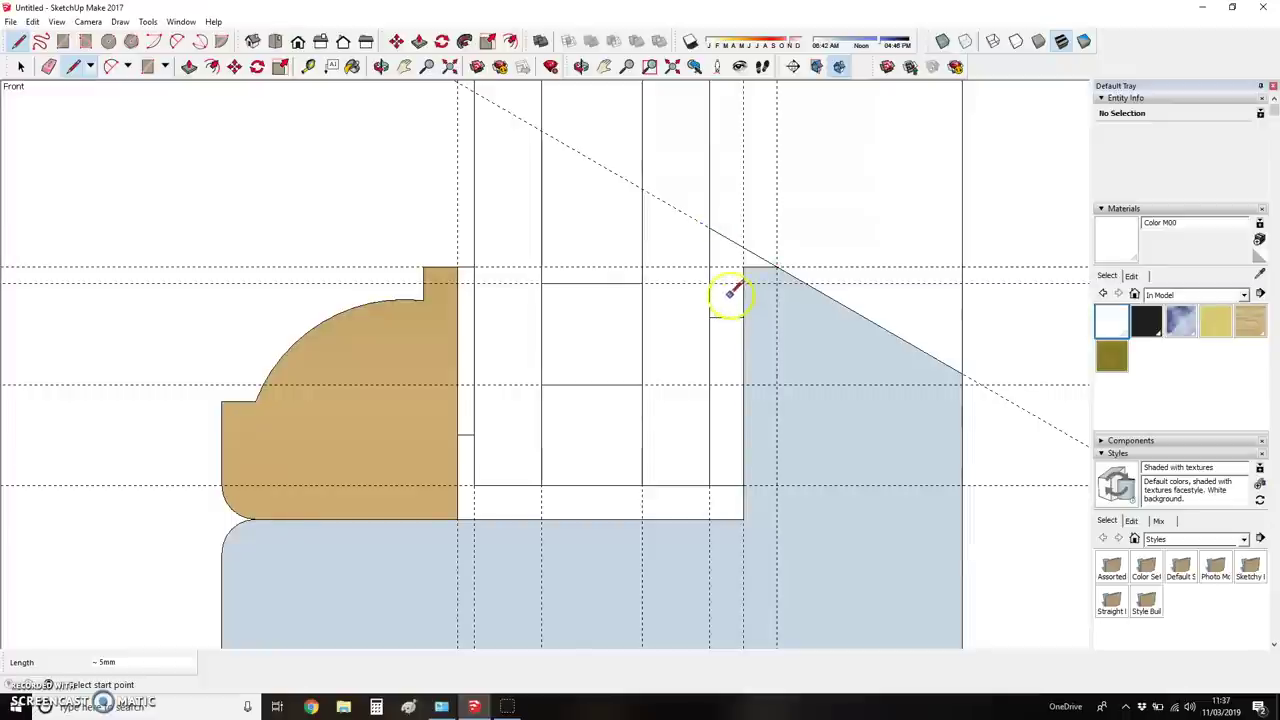
pyautogui.click(28, 22)
pyautogui.click(57, 143)
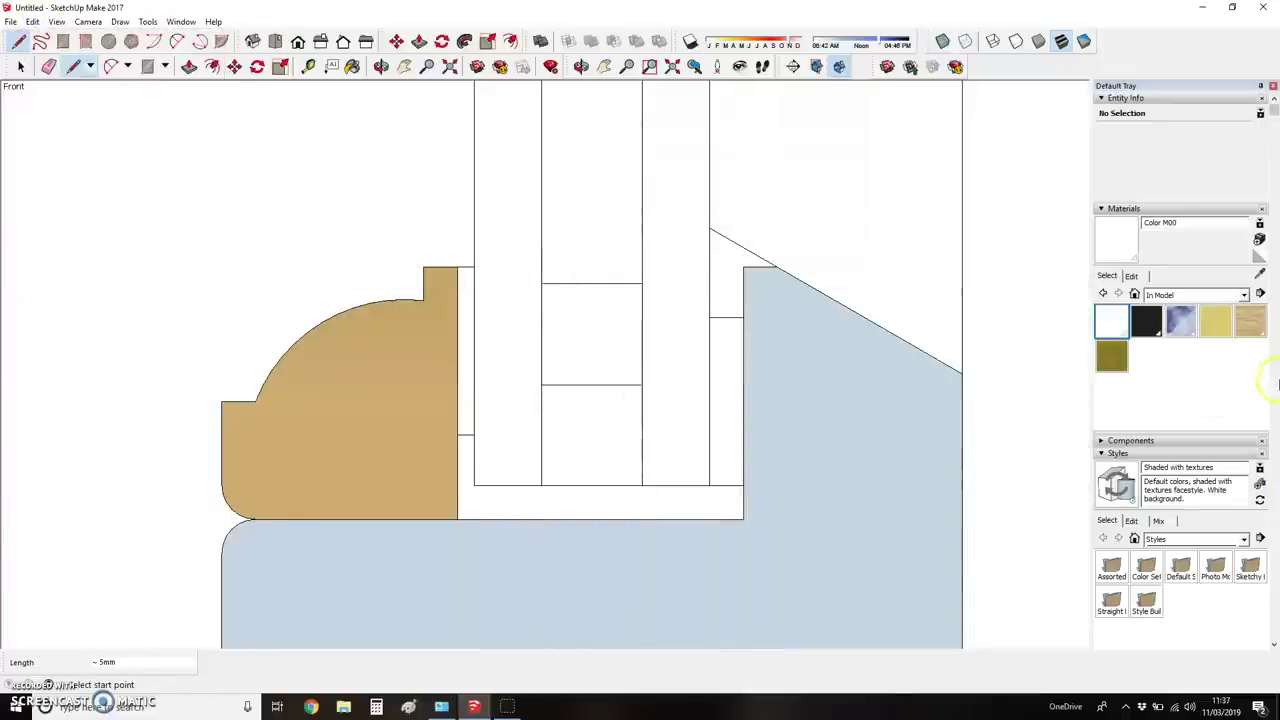
# - Paint both panes with Translucent Glass Sky Reflection and the lower spacer square between them with Color M08
pyautogui.click(1180, 320)
pyautogui.click(657, 343)
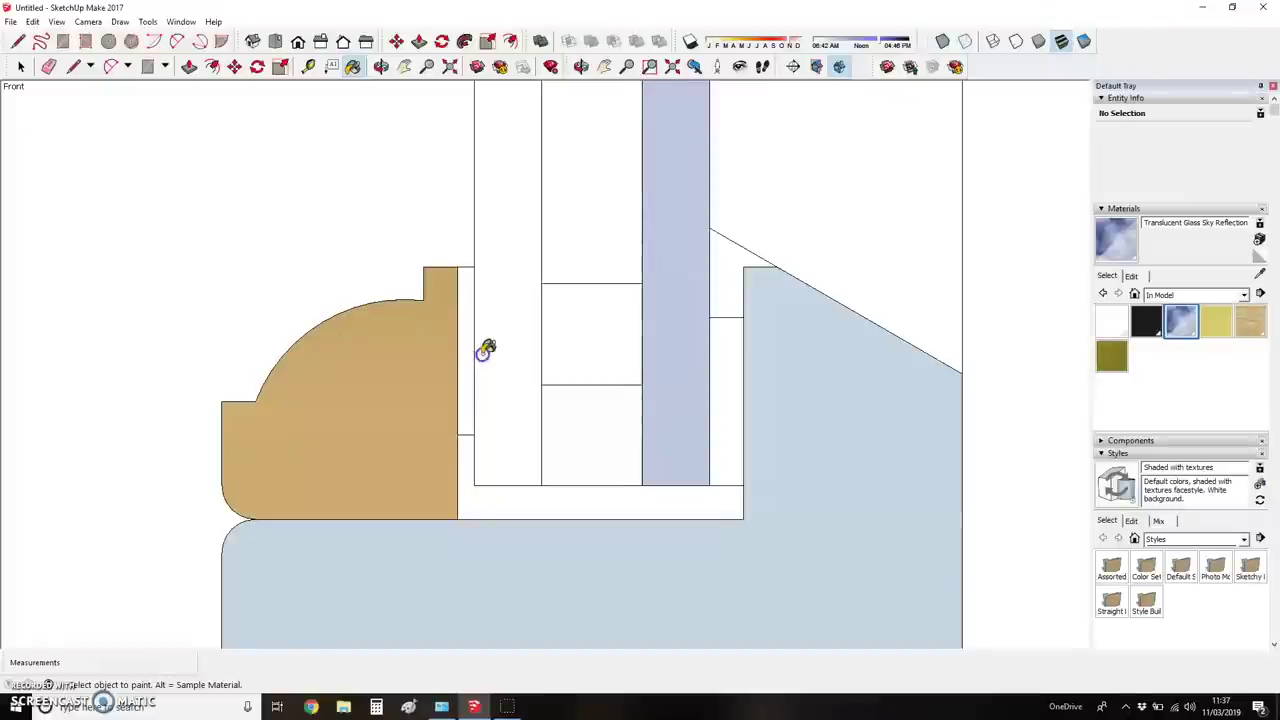
pyautogui.click(485, 350)
pyautogui.click(1147, 320)
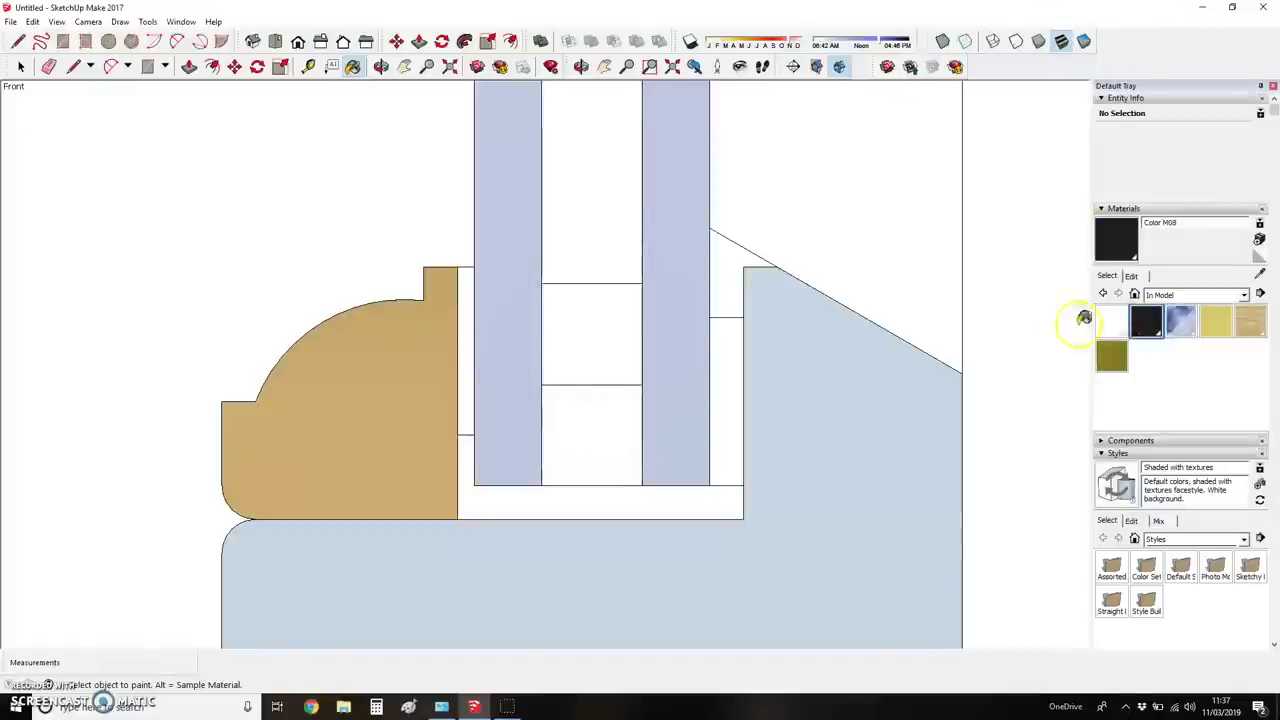
pyautogui.click(630, 413)
# - Erase the square face directly above the black spacer and paint the bottom rail with Wood Floor Light
pyautogui.scroll(-1, 650, 420)
pyautogui.rightClick(634, 291)
pyautogui.click(660, 316)
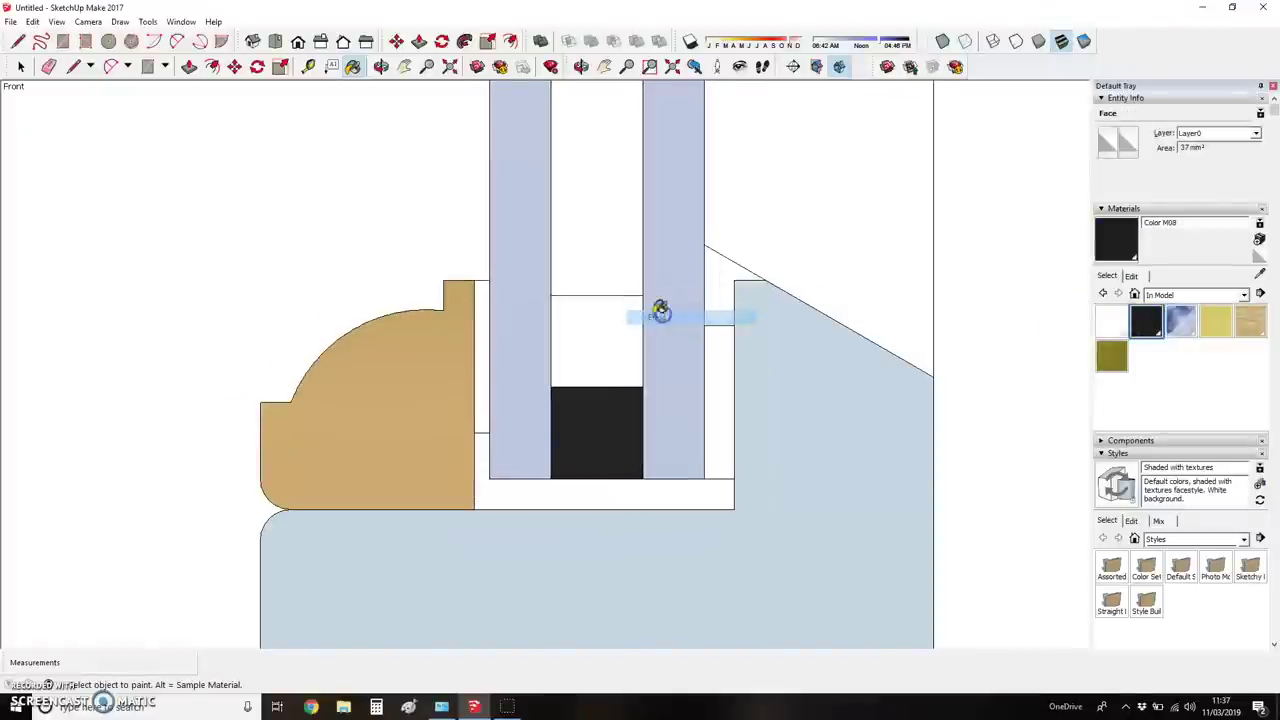
pyautogui.scroll(-2, 559, 435)
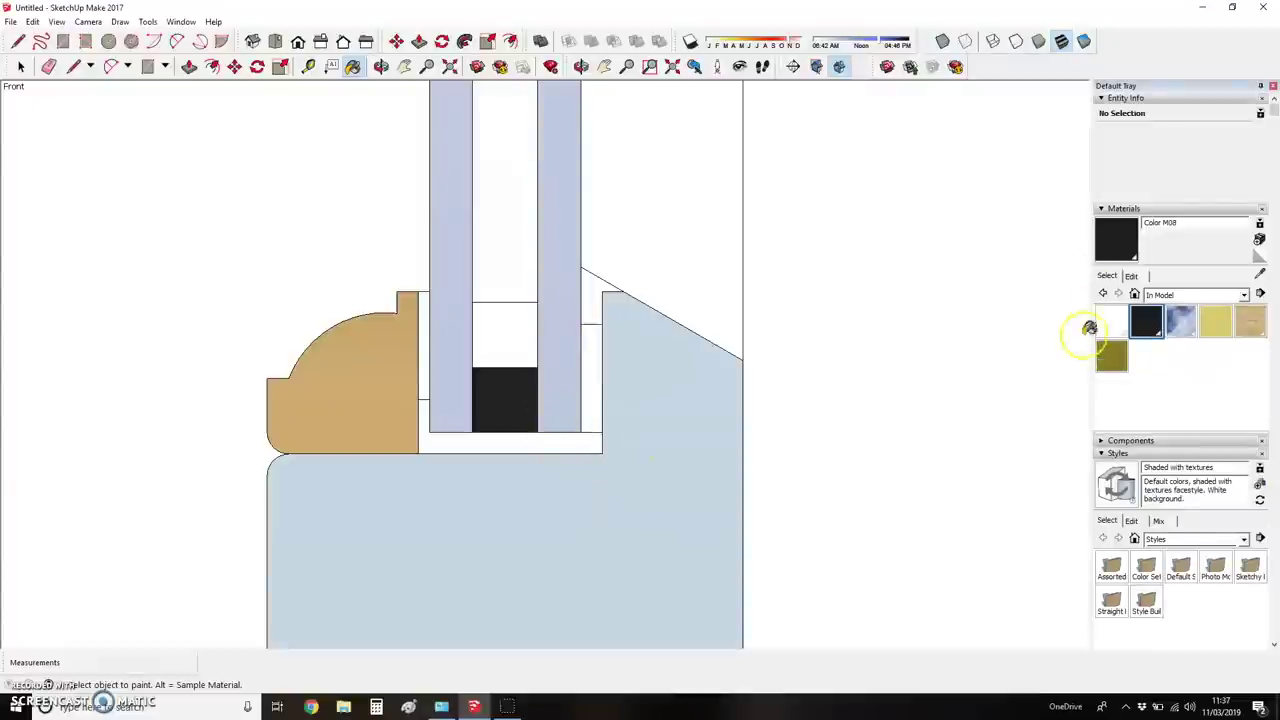
pyautogui.click(1250, 320)
pyautogui.click(720, 437)
pyautogui.scroll(-3, 766, 357)
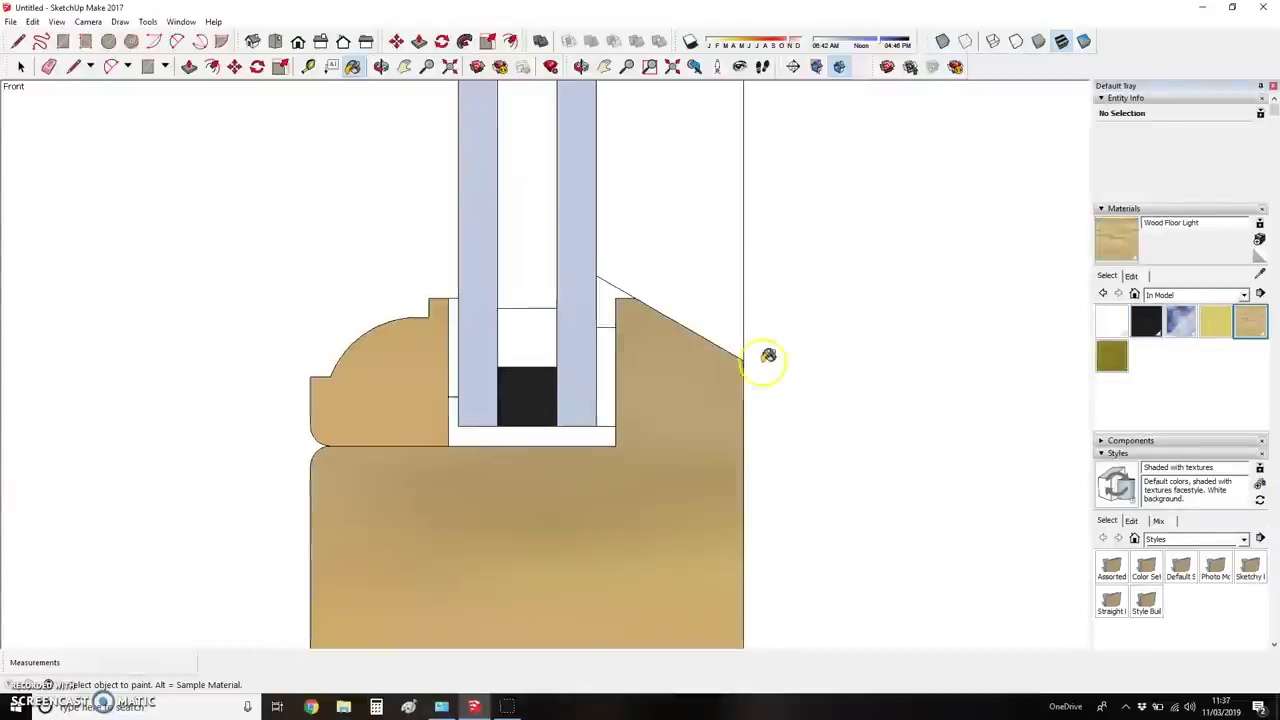
# - Examine the glazing rebate at the bottom rail and the glazing unit rising above it
pyautogui.scroll(-2, 617, 280)
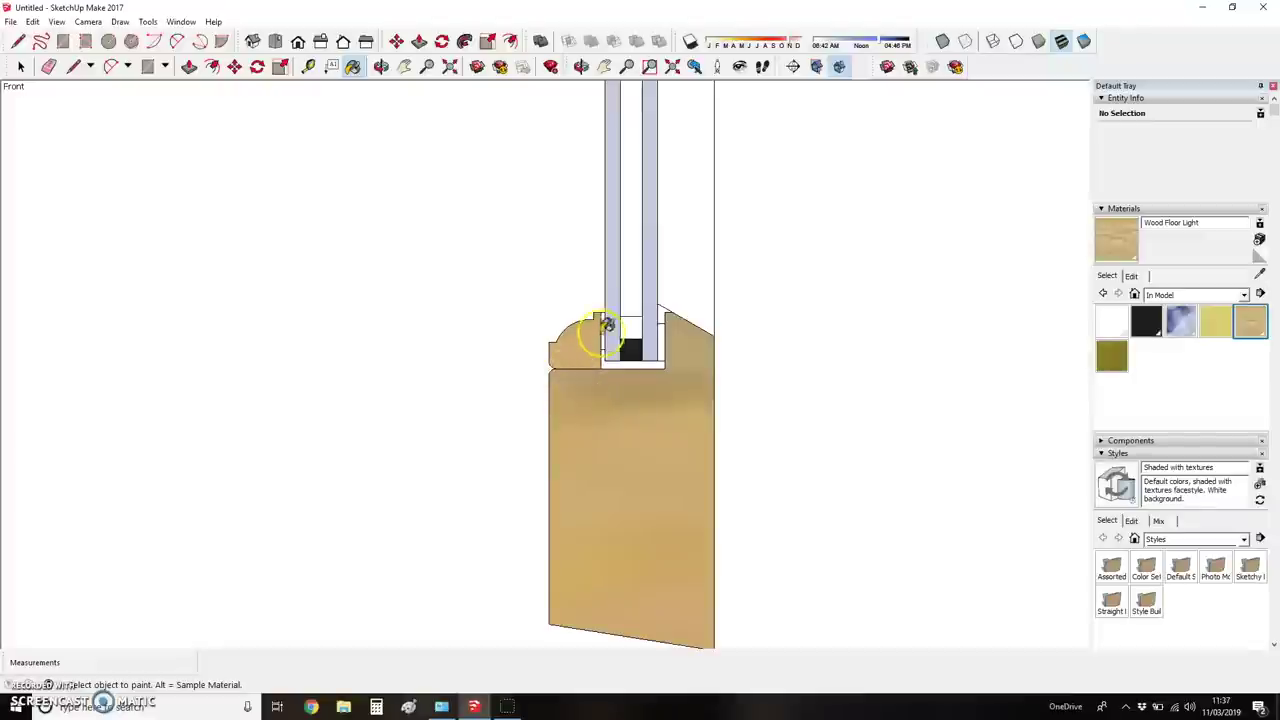
pyautogui.scroll(3, 665, 325)
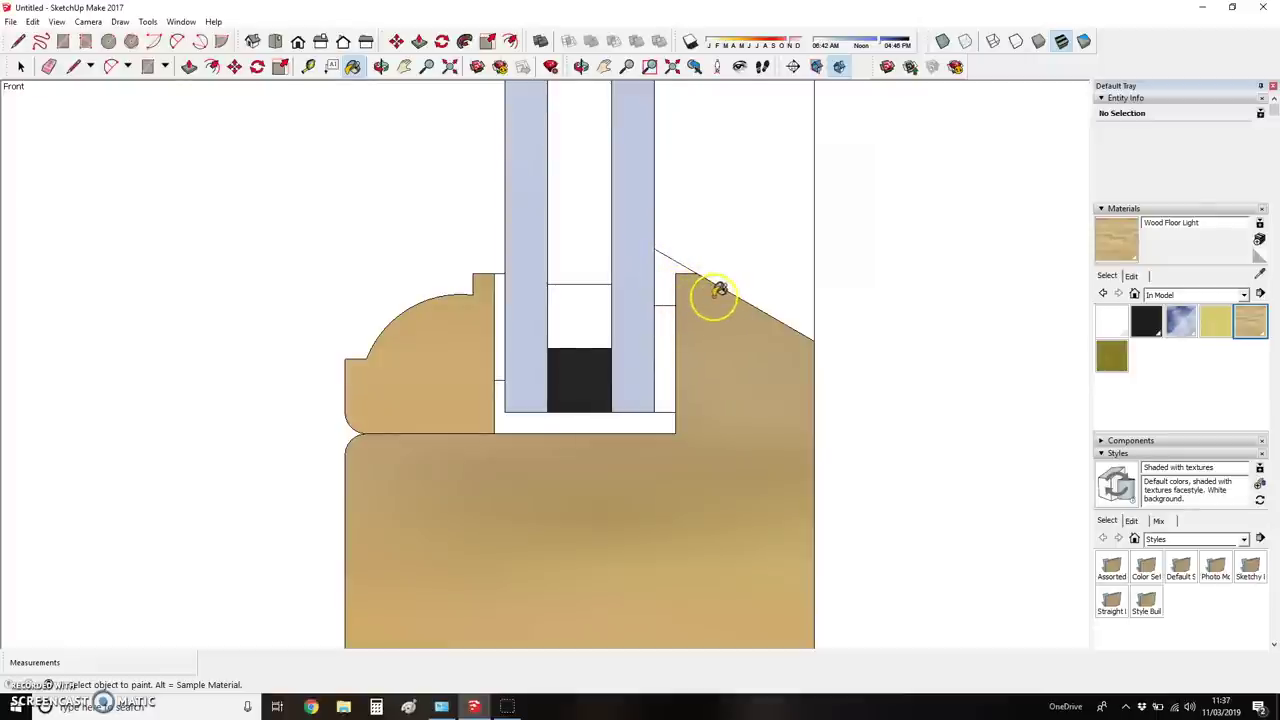
pyautogui.scroll(-10, 718, 290)
pyautogui.scroll(-3, 665, 492)
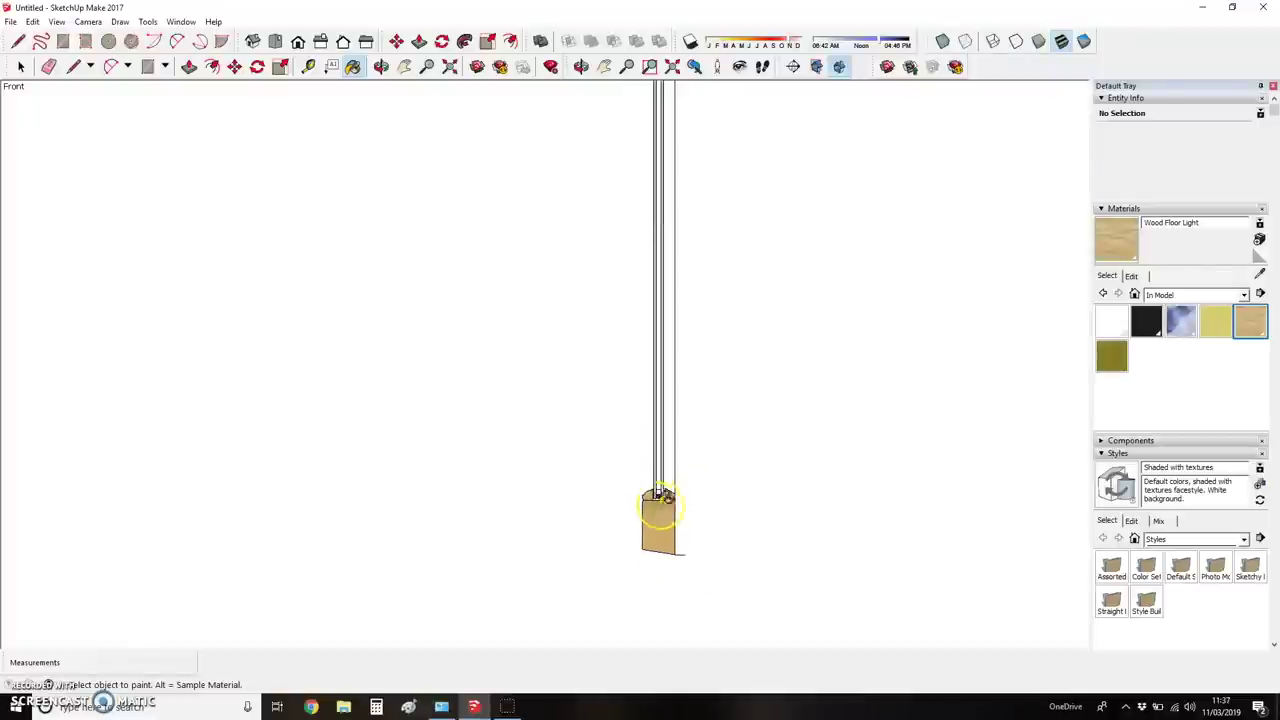
pyautogui.scroll(3, 655, 512)
pyautogui.scroll(-5, 648, 522)
pyautogui.scroll(4, 666, 289)
pyautogui.scroll(-1, 648, 150)
pyautogui.scroll(-1, 654, 96)
# - Add a vertical guide 2 mm from the rebate's upstand, in line with the outer pane's face, and another 16 mm inward from it
pyautogui.scroll(5, 560, 251)
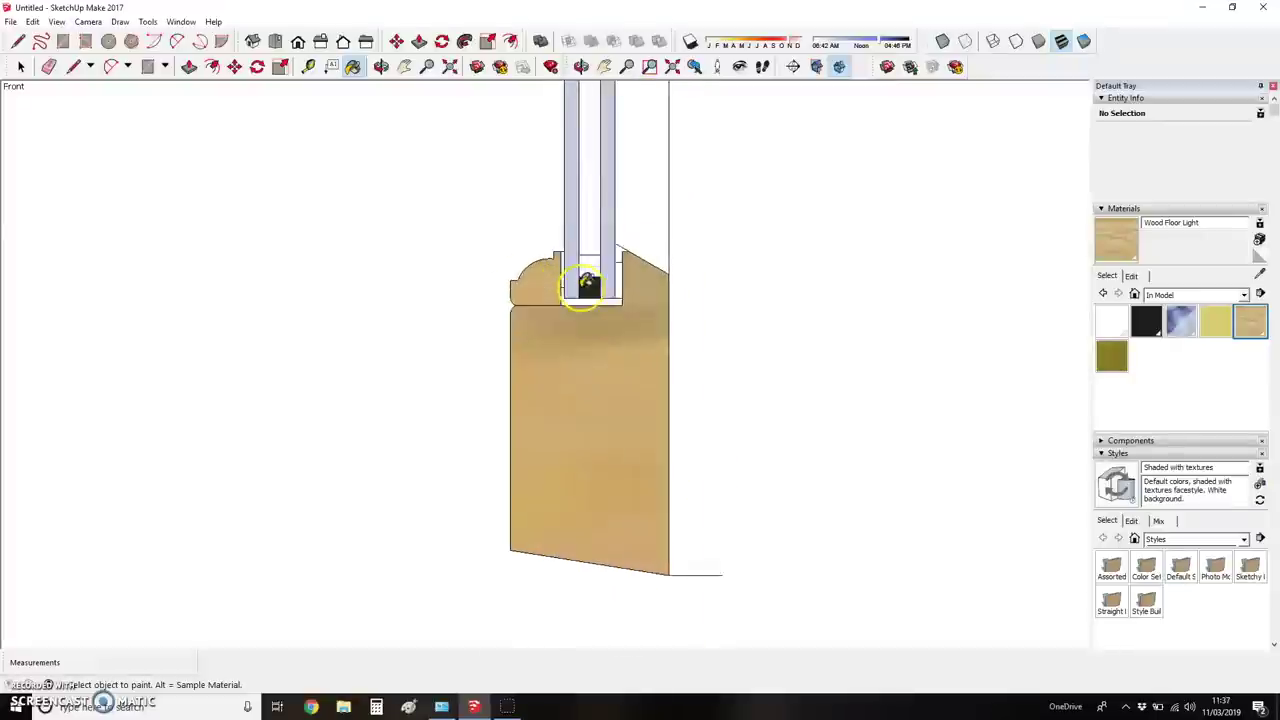
pyautogui.scroll(4, 587, 283)
pyautogui.press('t')
pyautogui.click(689, 290)
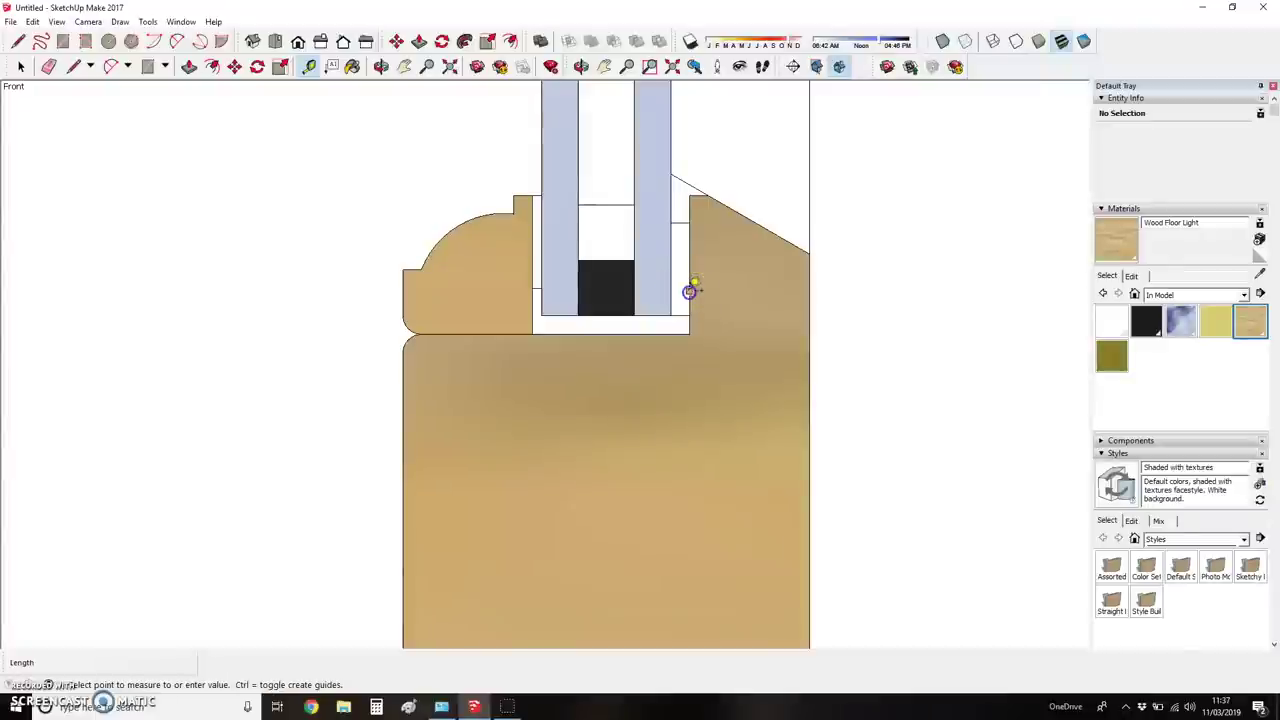
pyautogui.click(671, 290)
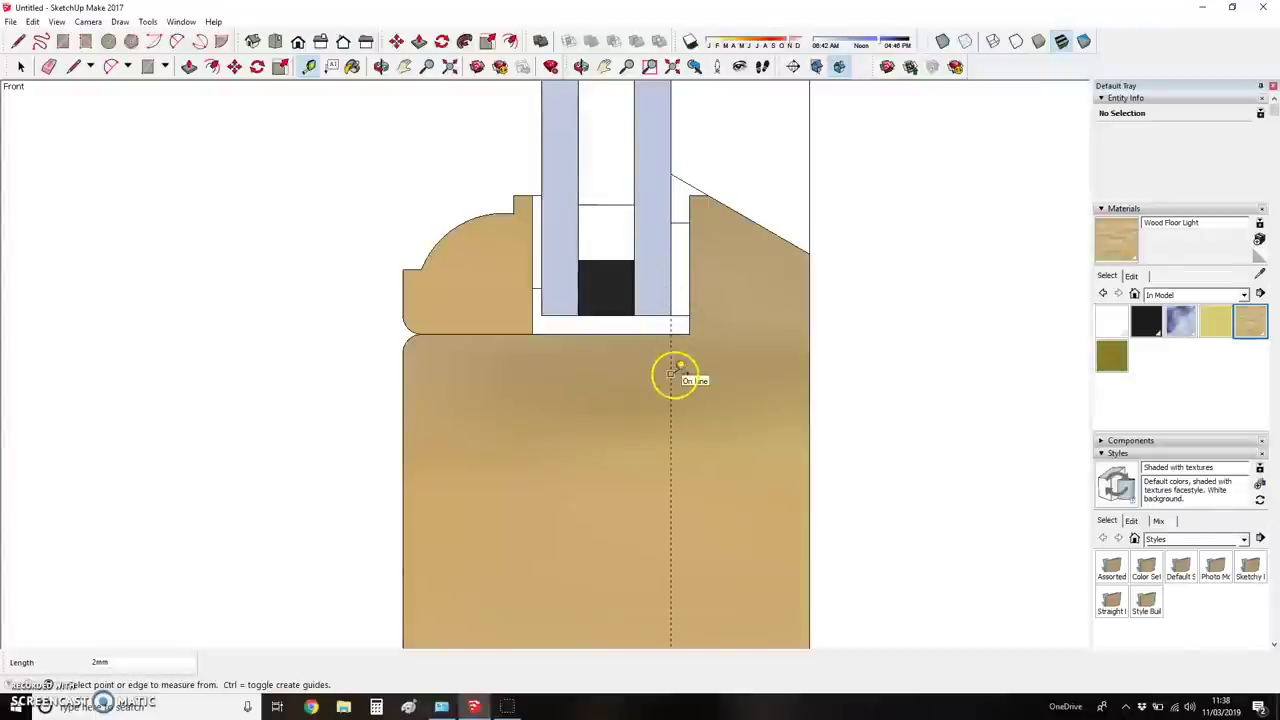
pyautogui.click(670, 289)
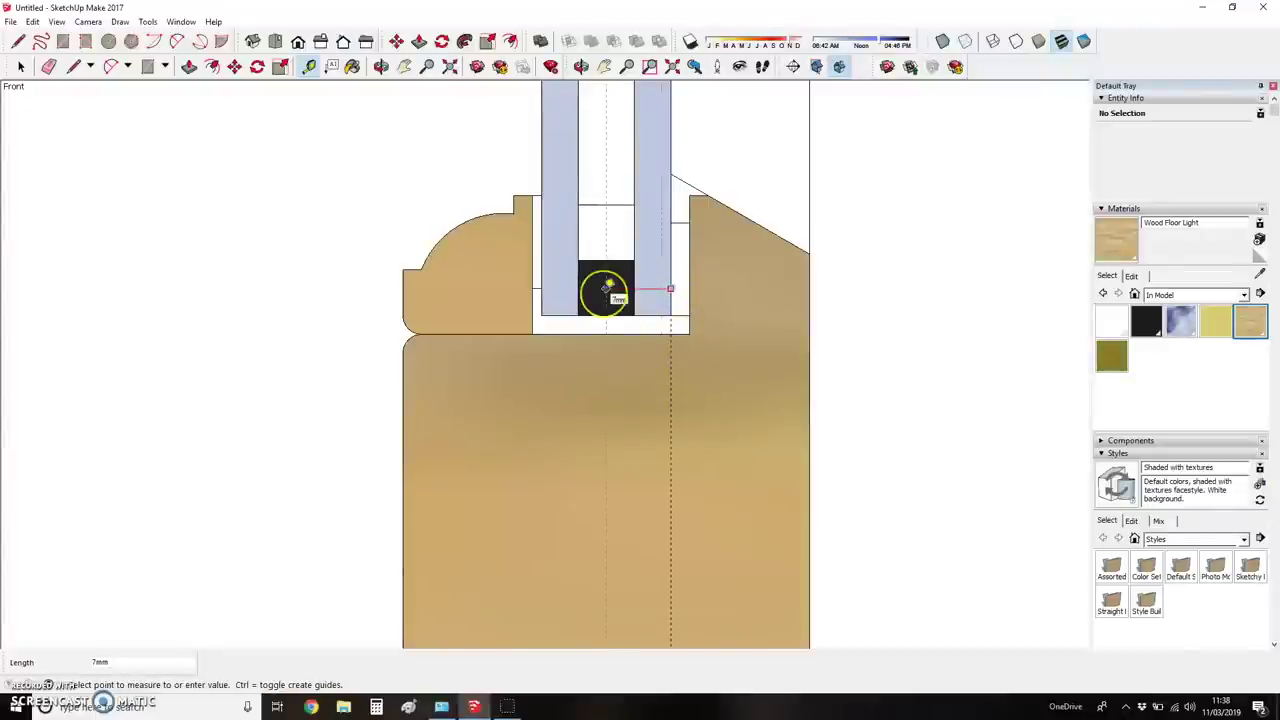
pyautogui.write('16')
pyautogui.press('Return')
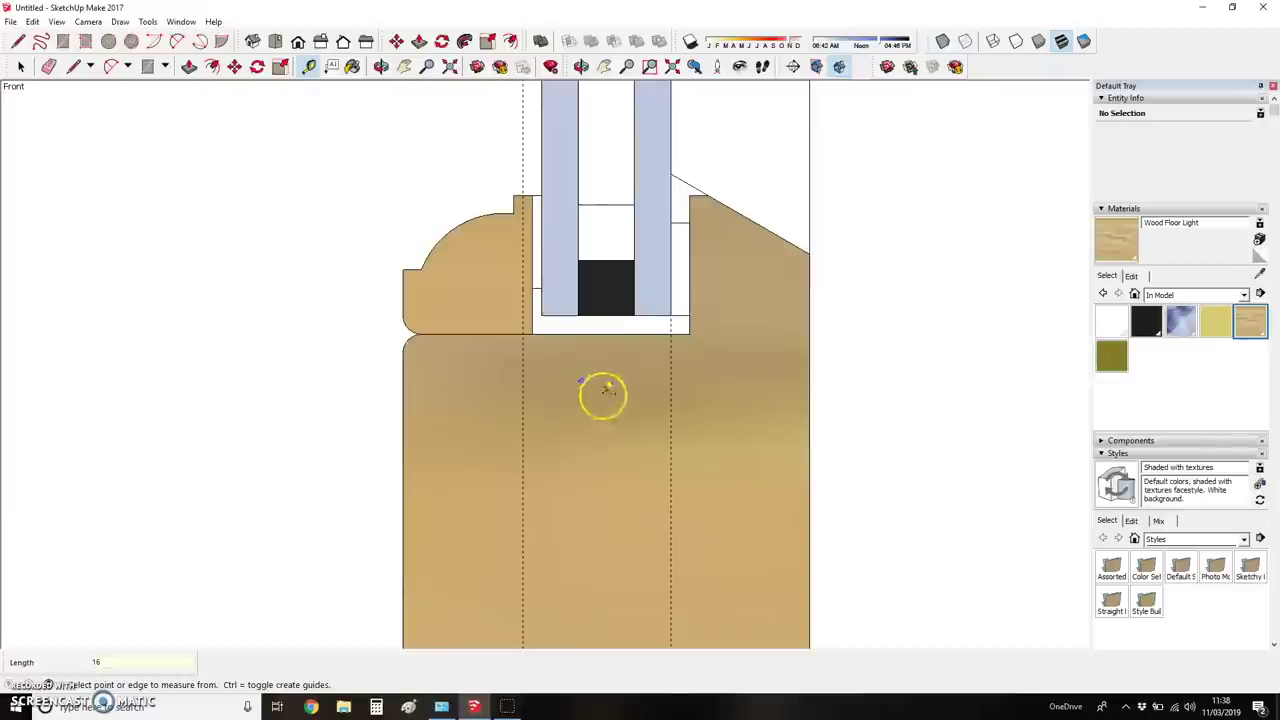
# - Add a vertical guide 8 mm inward from the outer-pane guide, midway between the two existing guides
pyautogui.click(670, 422)
pyautogui.write('8')
pyautogui.press('Return')
pyautogui.click(665, 429)
pyautogui.moveTo(670, 428); pyautogui.dragTo(636, 432)
pyautogui.write('8')
pyautogui.press('Return')
# - Draw a 4 mm radius circle centred on the middle guide at the rebate's base and trim it to a semicircular groove
pyautogui.press('c')
pyautogui.scroll(2, 600, 349)
pyautogui.click(594, 326)
pyautogui.write('4')
pyautogui.press('Return')
pyautogui.press('e')
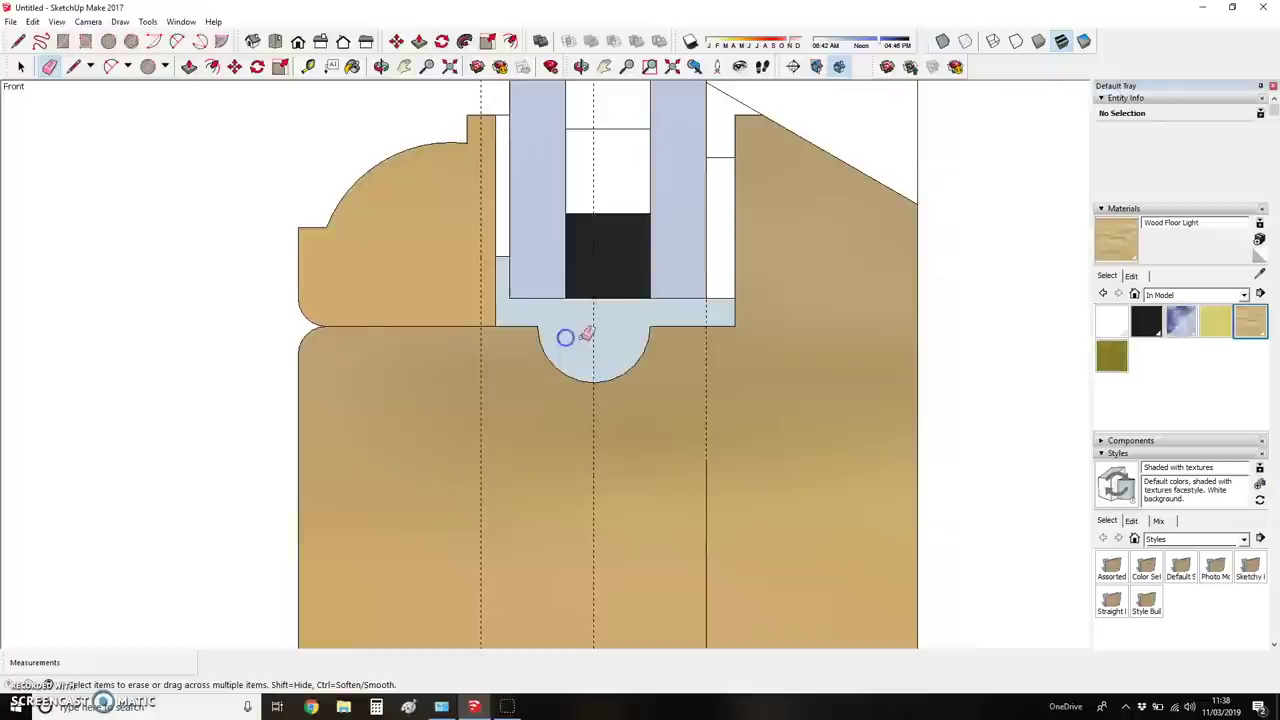
# - Erase the middle guide and the face filling the rebate and its semicircular groove
pyautogui.scroll(-3, 605, 330)
pyautogui.rightClick(600, 336)
pyautogui.click(630, 358)
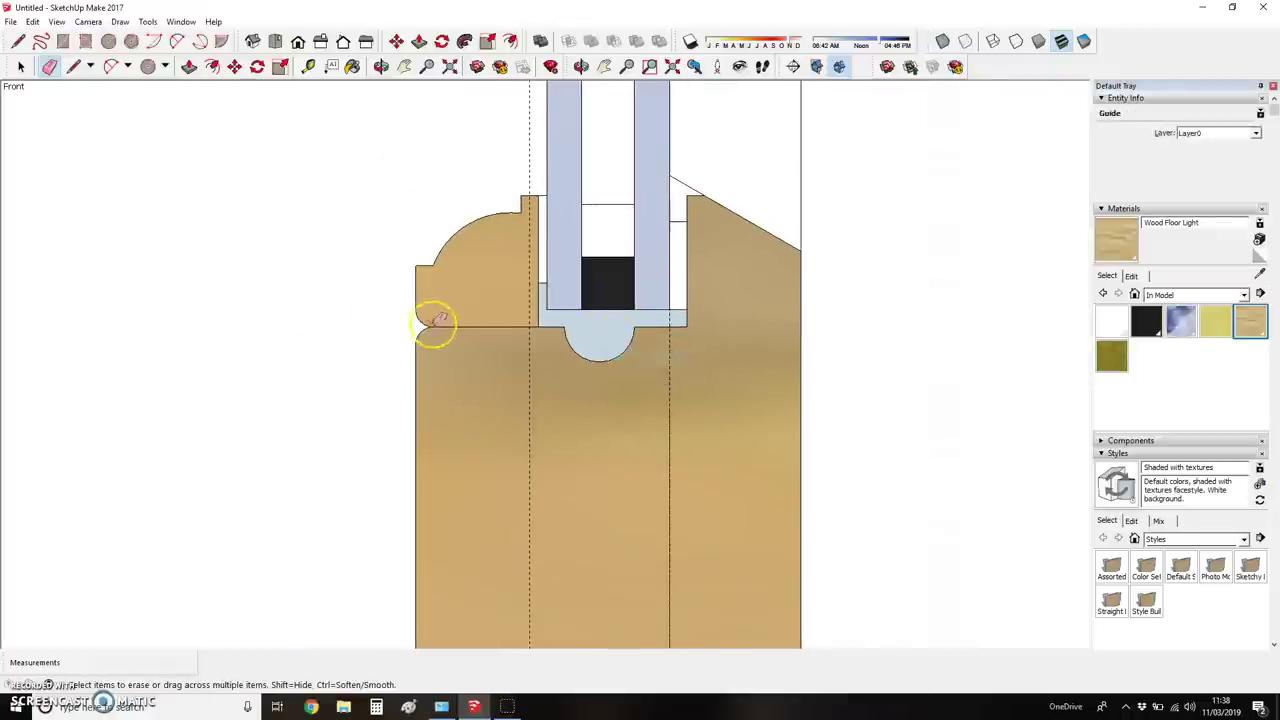
pyautogui.rightClick(580, 310)
pyautogui.click(605, 341)
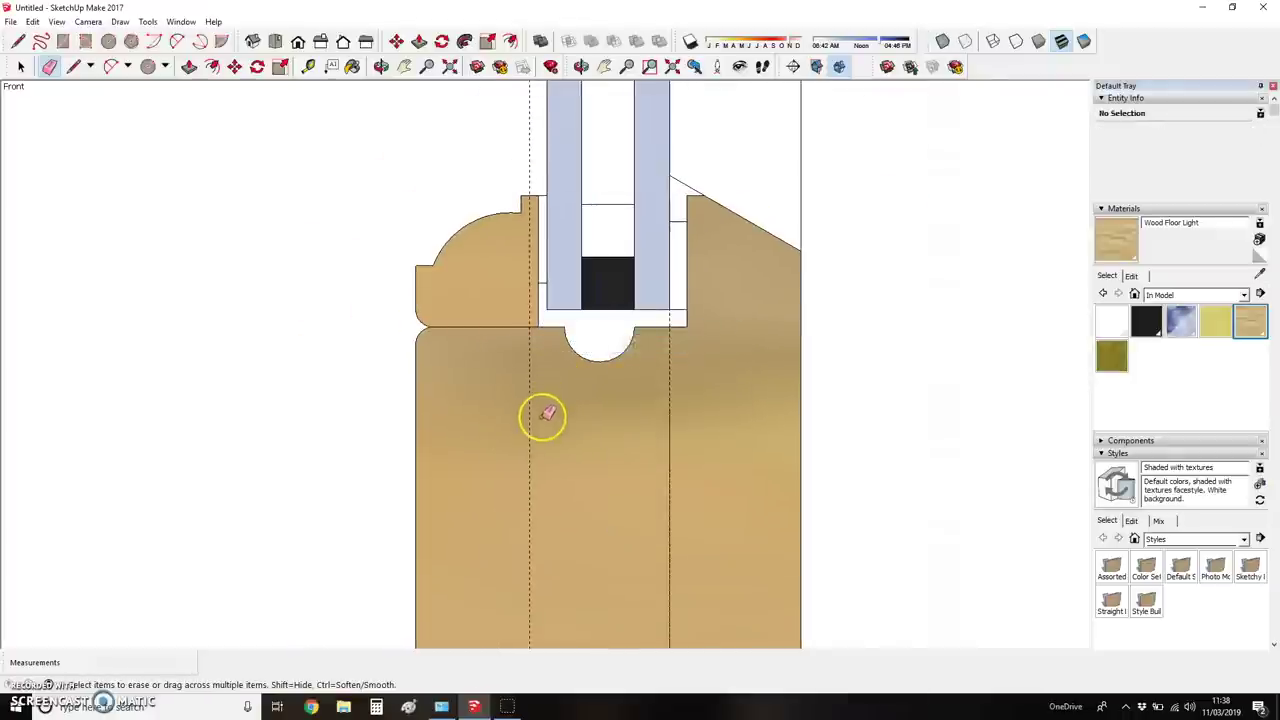
# - Draw two vertical lines along the guides from the rebate's base down to the bottom rail's sloping underside
pyautogui.press('l')
pyautogui.click(530, 328)
pyautogui.scroll(-2, 528, 328)
pyautogui.scroll(-1, 505, 308)
pyautogui.click(520, 532)
pyautogui.click(567, 316)
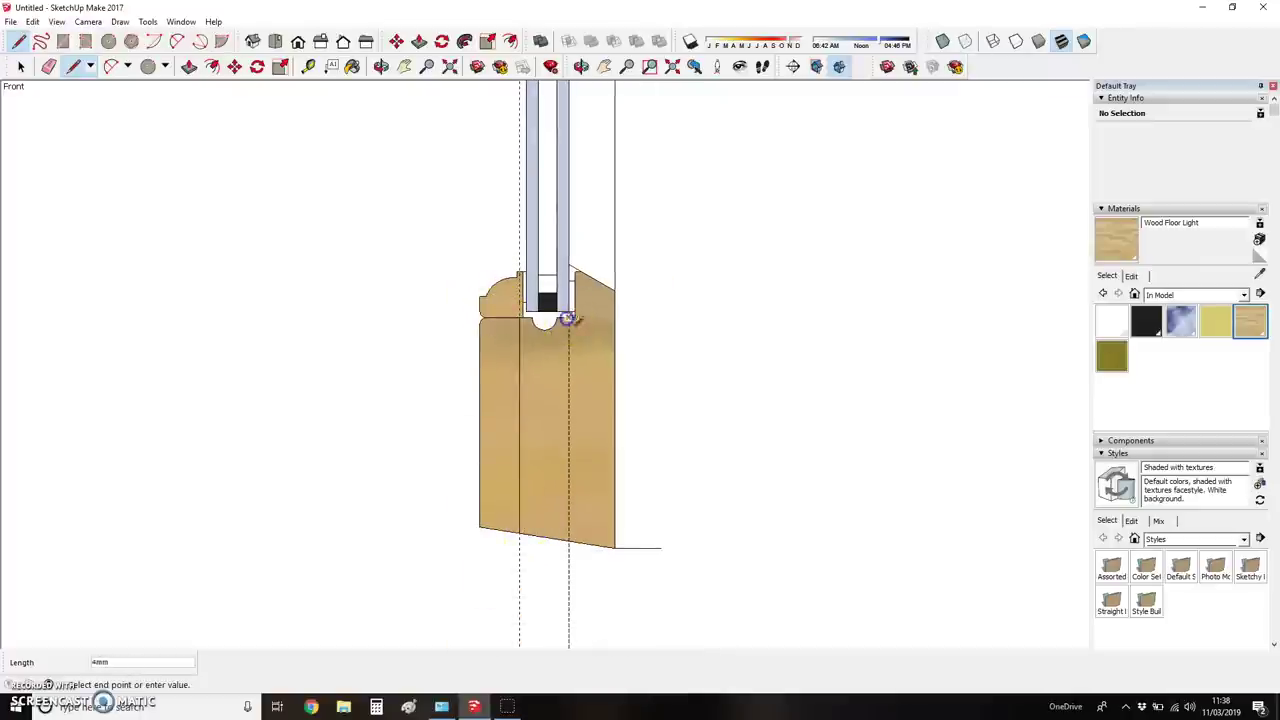
pyautogui.click(570, 540)
# - Add a horizontal guide across the bottom rail, parallel to and below the rebate's base
pyautogui.scroll(1, 519, 360)
pyautogui.scroll(2, 519, 360)
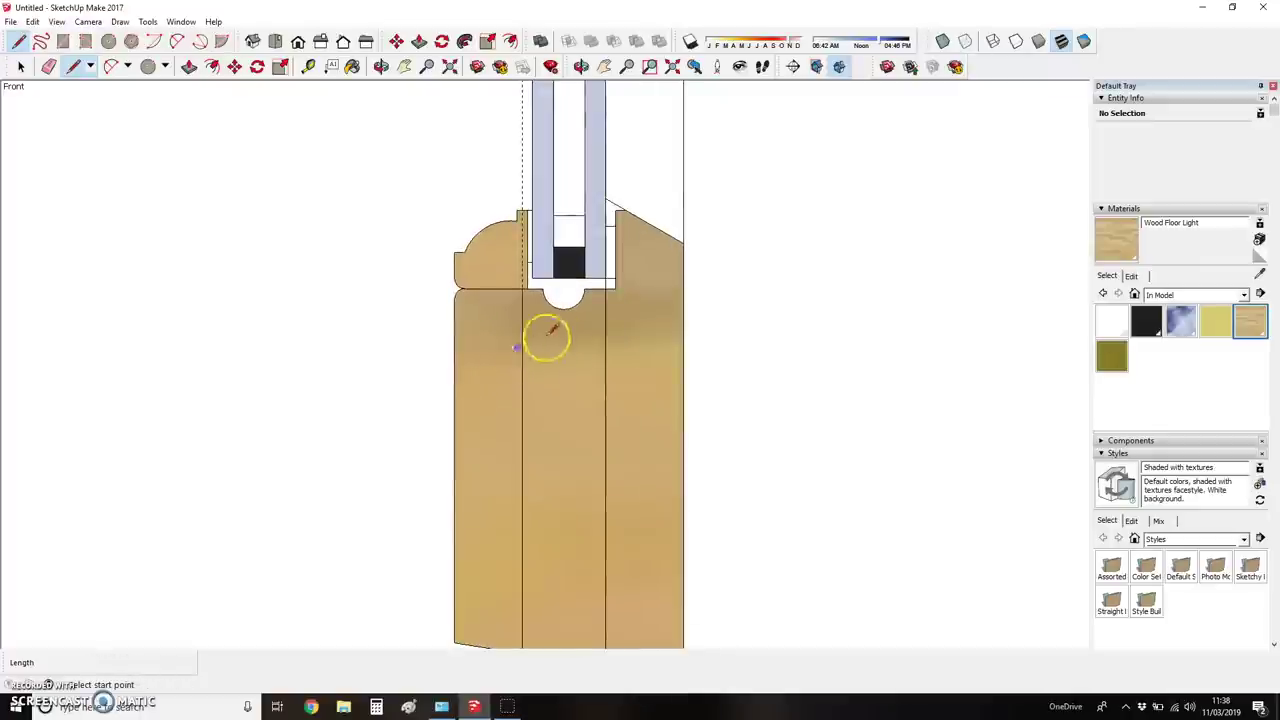
pyautogui.press('t')
pyautogui.click(596, 289)
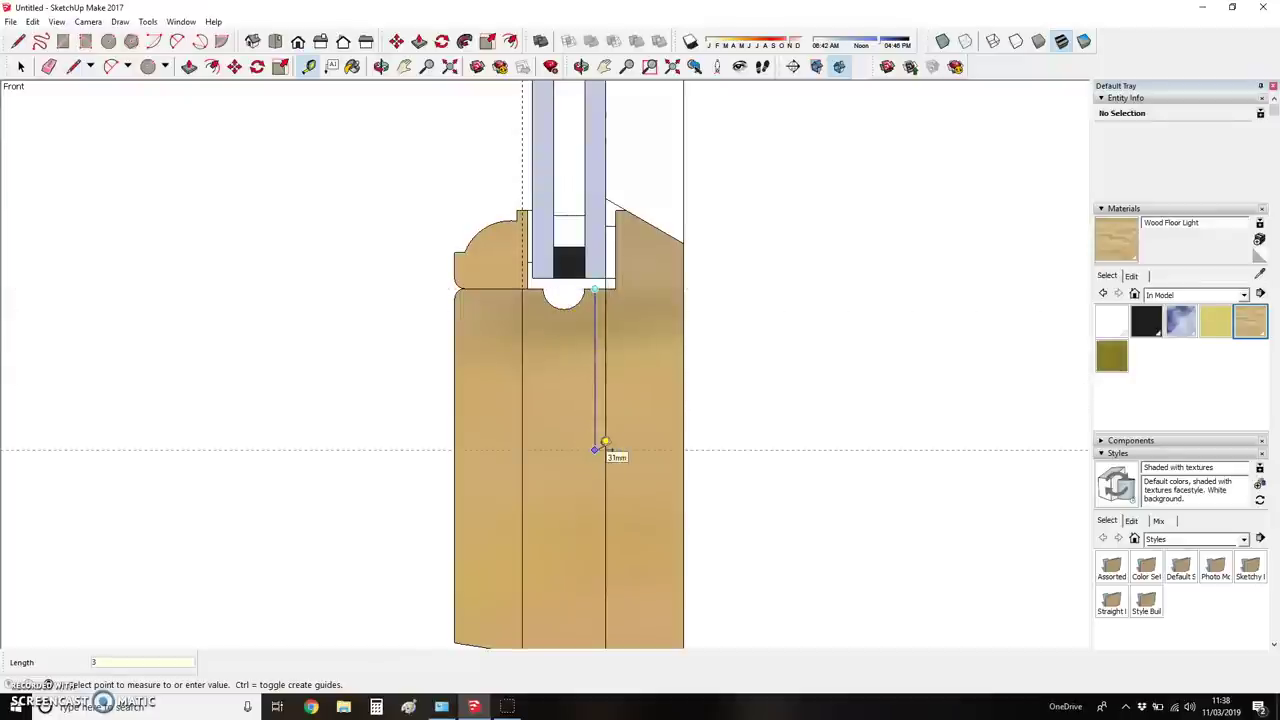
pyautogui.press('Return')
# - Draw a horizontal line along the guide between the two joint lines and a 16 by about 6 mm rectangle beneath it
pyautogui.scroll(-2, 603, 449)
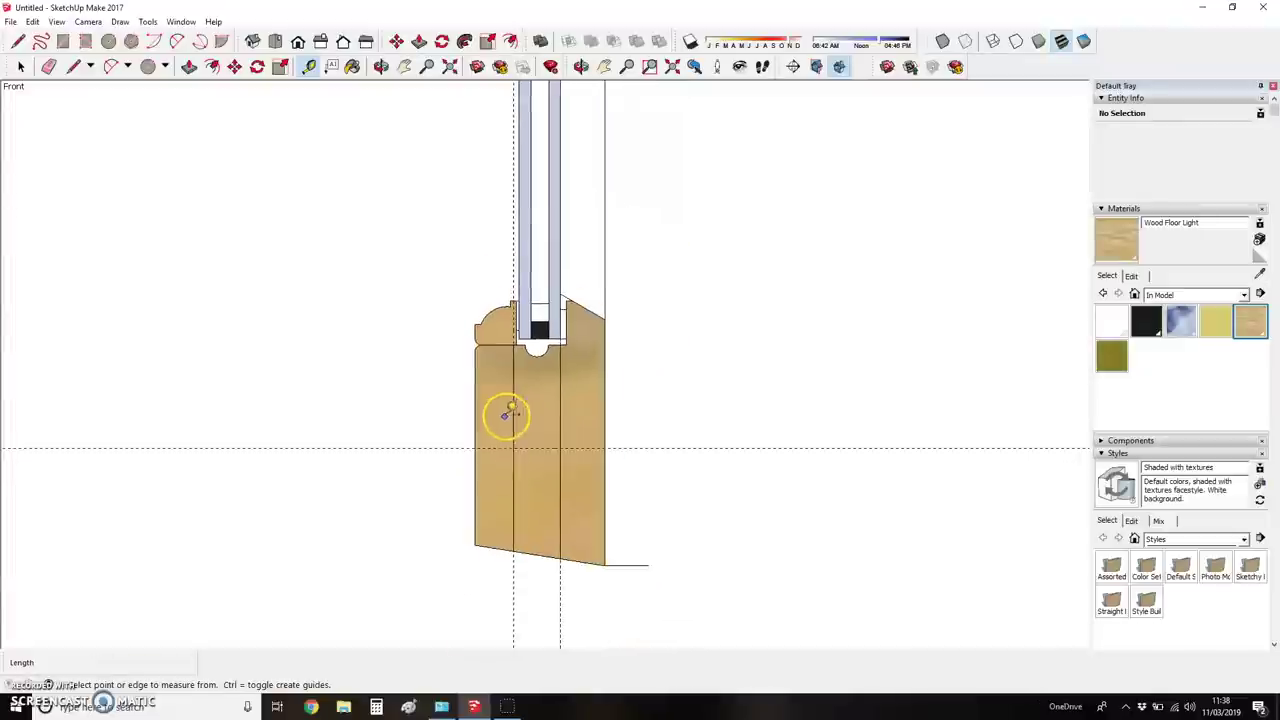
pyautogui.scroll(1, 506, 417)
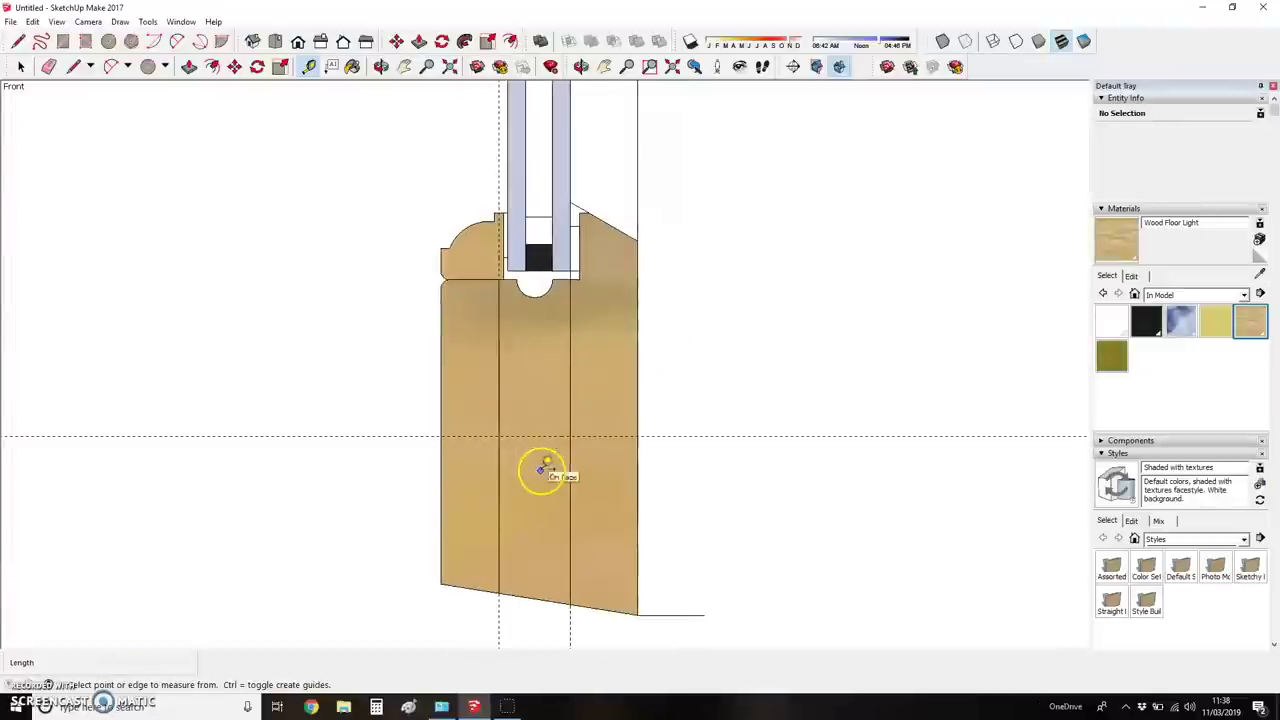
pyautogui.press('l')
pyautogui.click(499, 436)
pyautogui.click(570, 436)
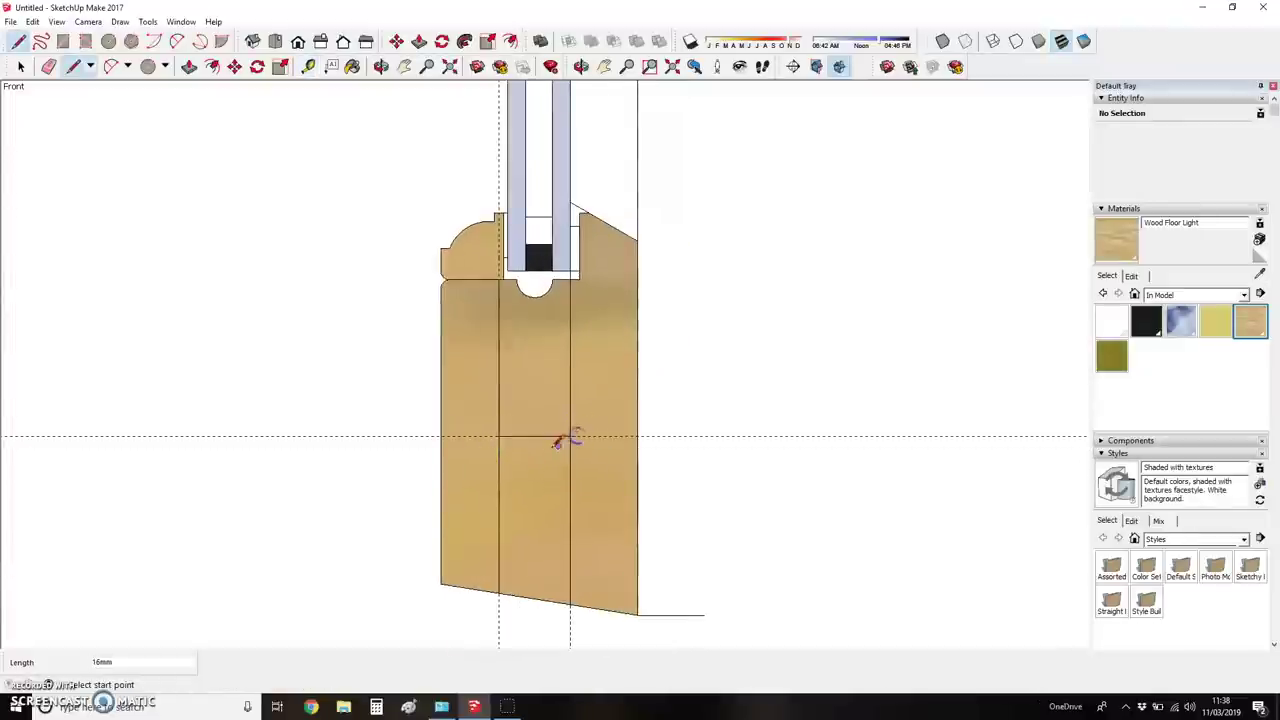
pyautogui.press('r')
pyautogui.click(499, 436)
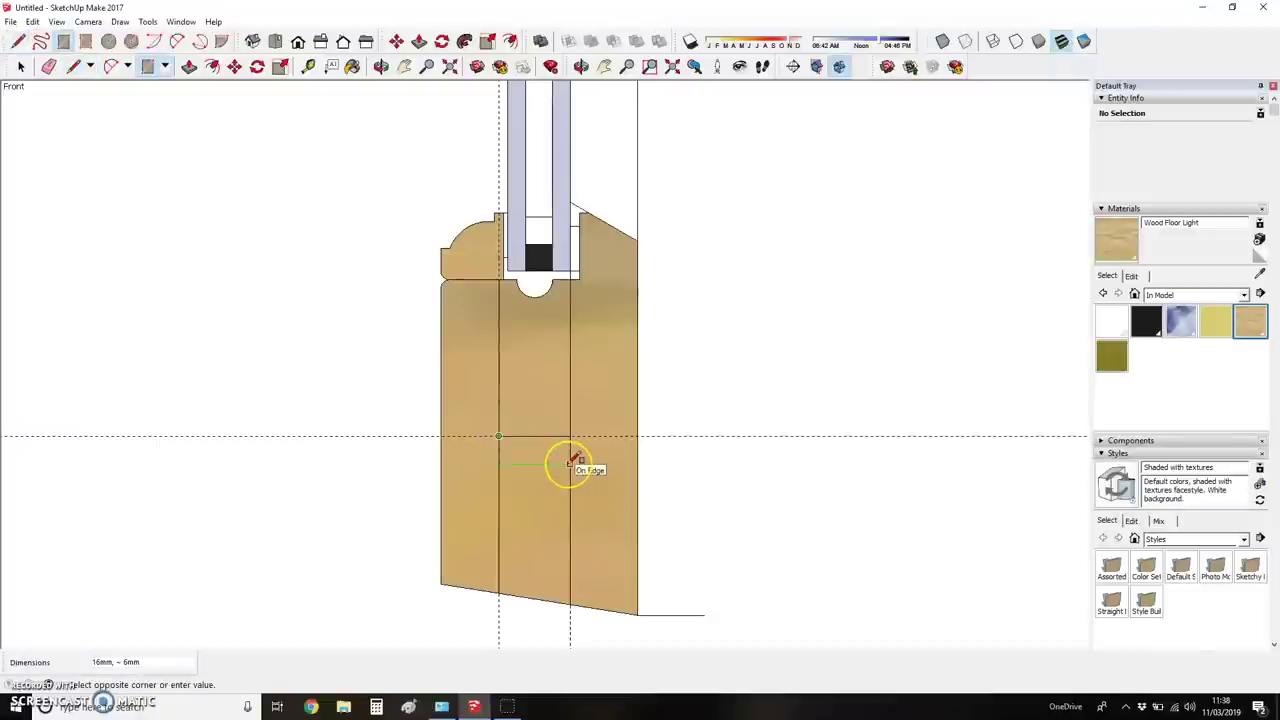
pyautogui.click(570, 463)
pyautogui.scroll(-2, 609, 437)
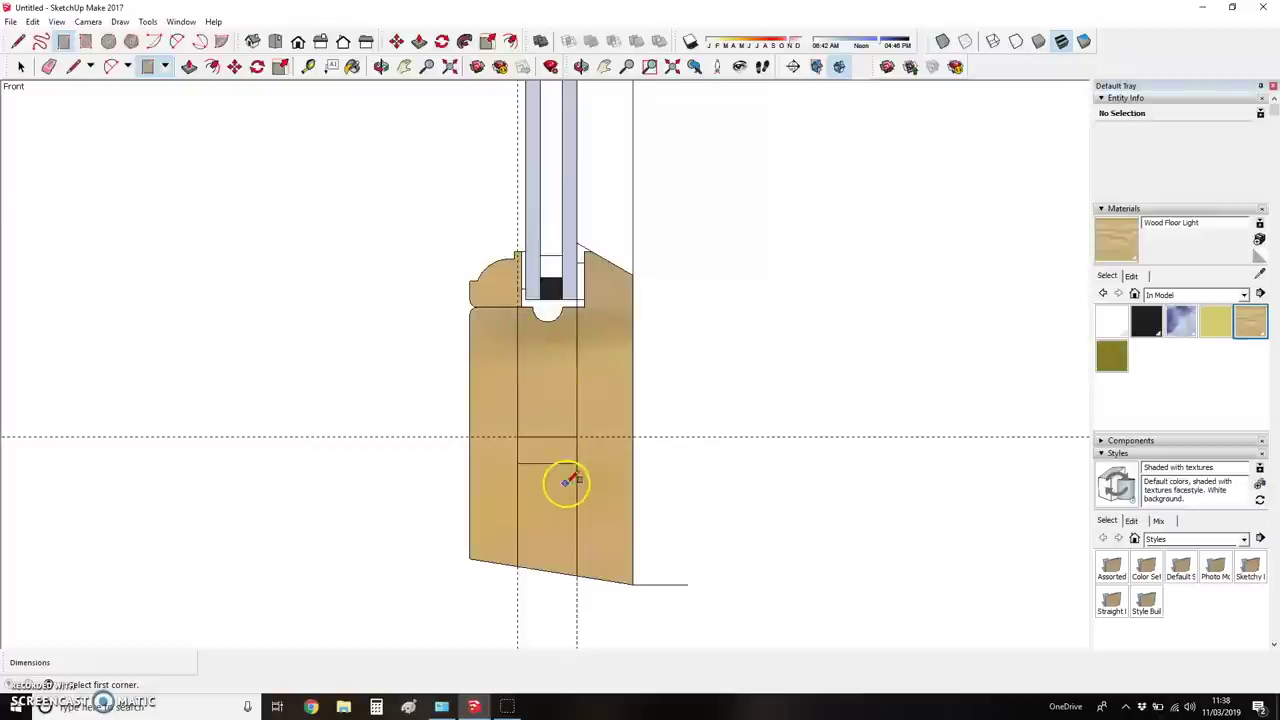
# - Draw a 16 × 25 mm rectangle between the two vertical guides in the rail above the lower glazed unit
pyautogui.scroll(-8, 566, 482)
pyautogui.scroll(6, 540, 210)
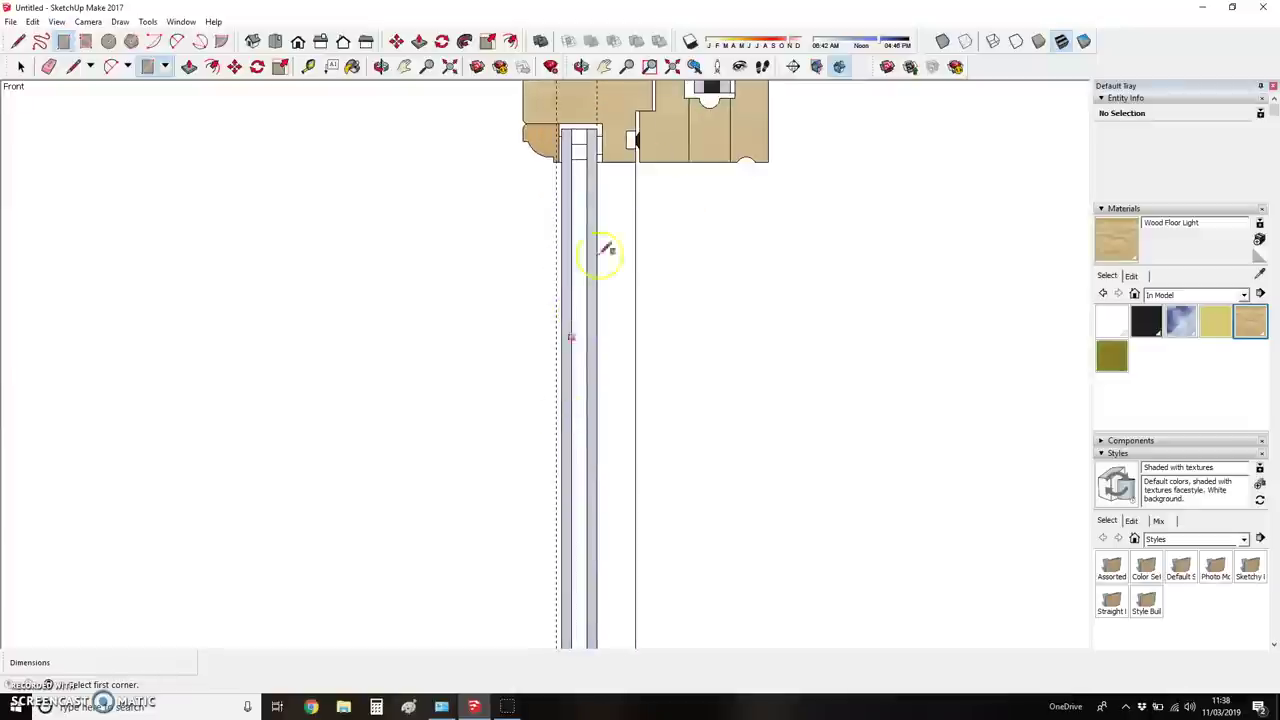
pyautogui.scroll(5, 605, 250)
pyautogui.click(491, 139)
pyautogui.click(577, 273)
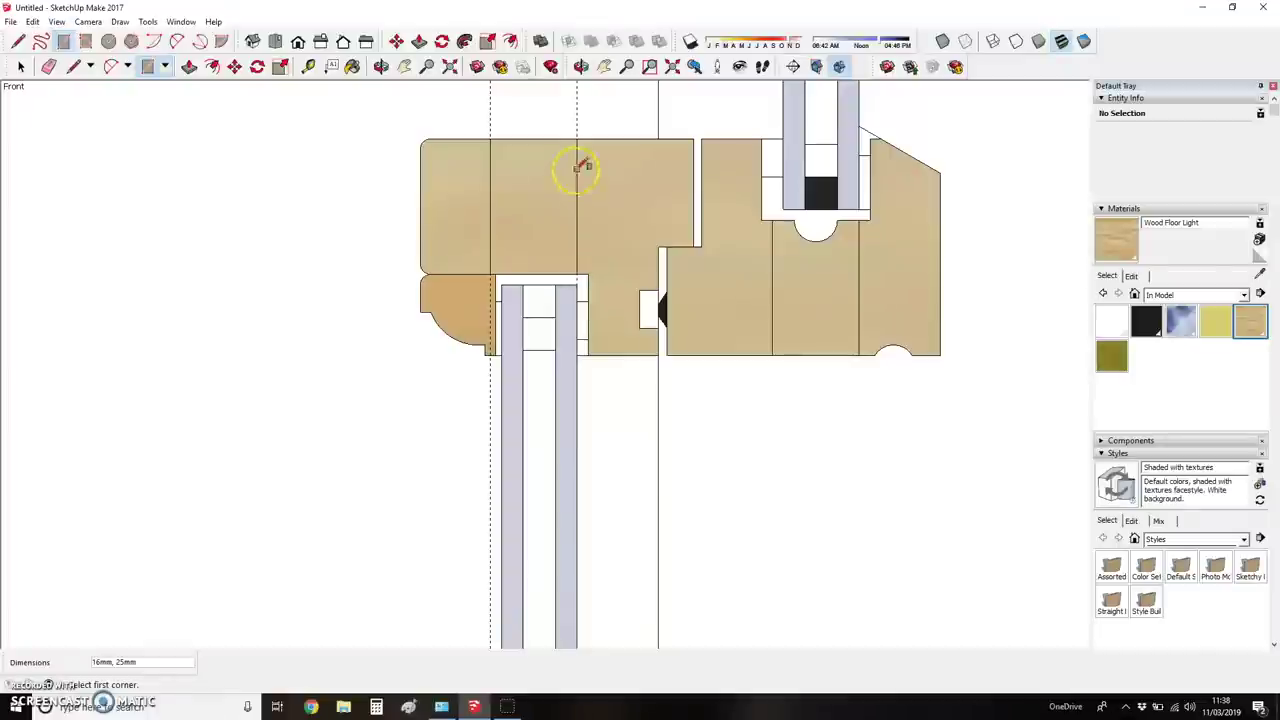
pyautogui.scroll(-4, 490, 255)
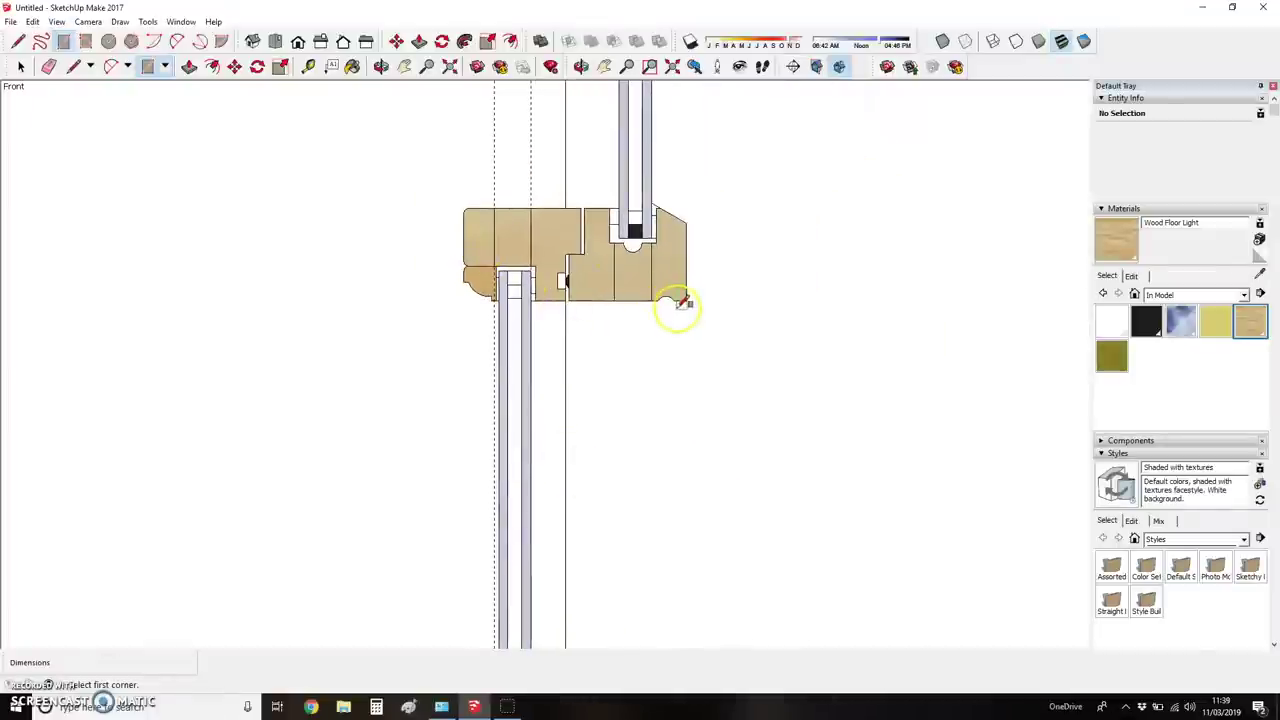
# - Add a horizontal guide 70 mm below the underside of the grooved meeting rail
pyautogui.press('t')
pyautogui.click(633, 300)
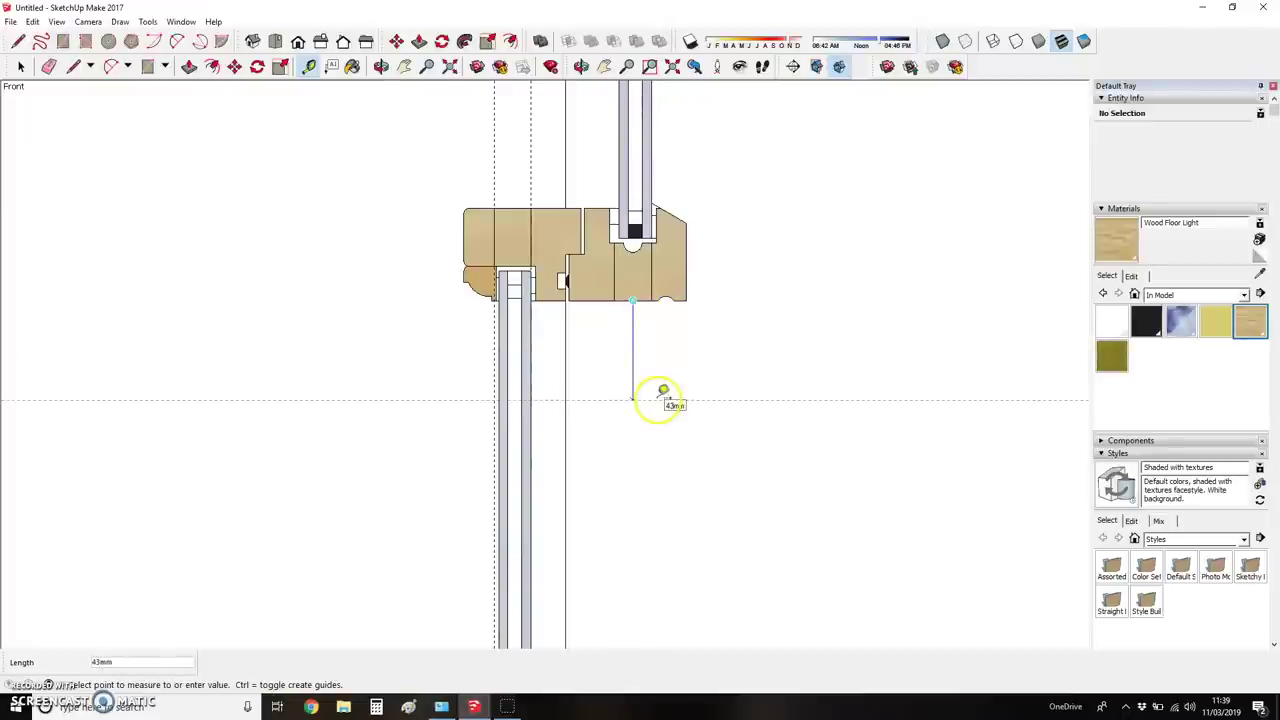
pyautogui.write('70')
pyautogui.press('Return')
# - Add vertical guides through the grooved meeting rail's outer face and the inner face of its upper stepped part
pyautogui.scroll(2, 657, 391)
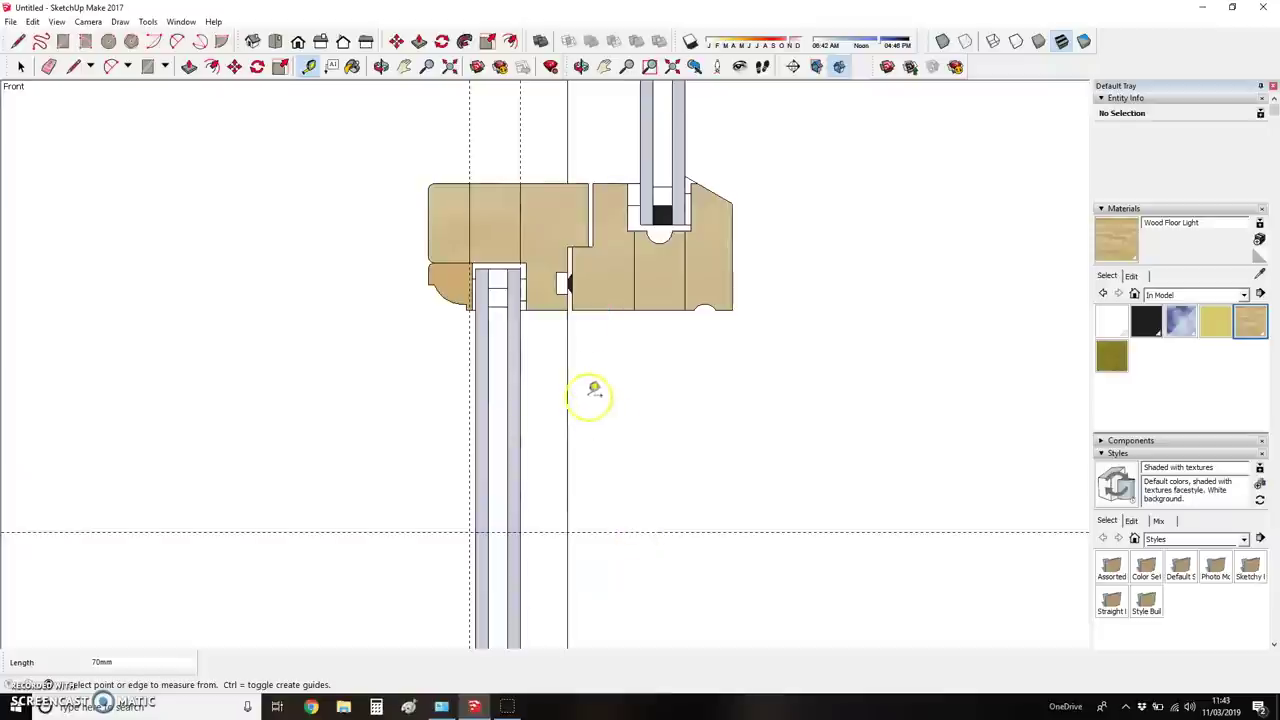
pyautogui.click(570, 292)
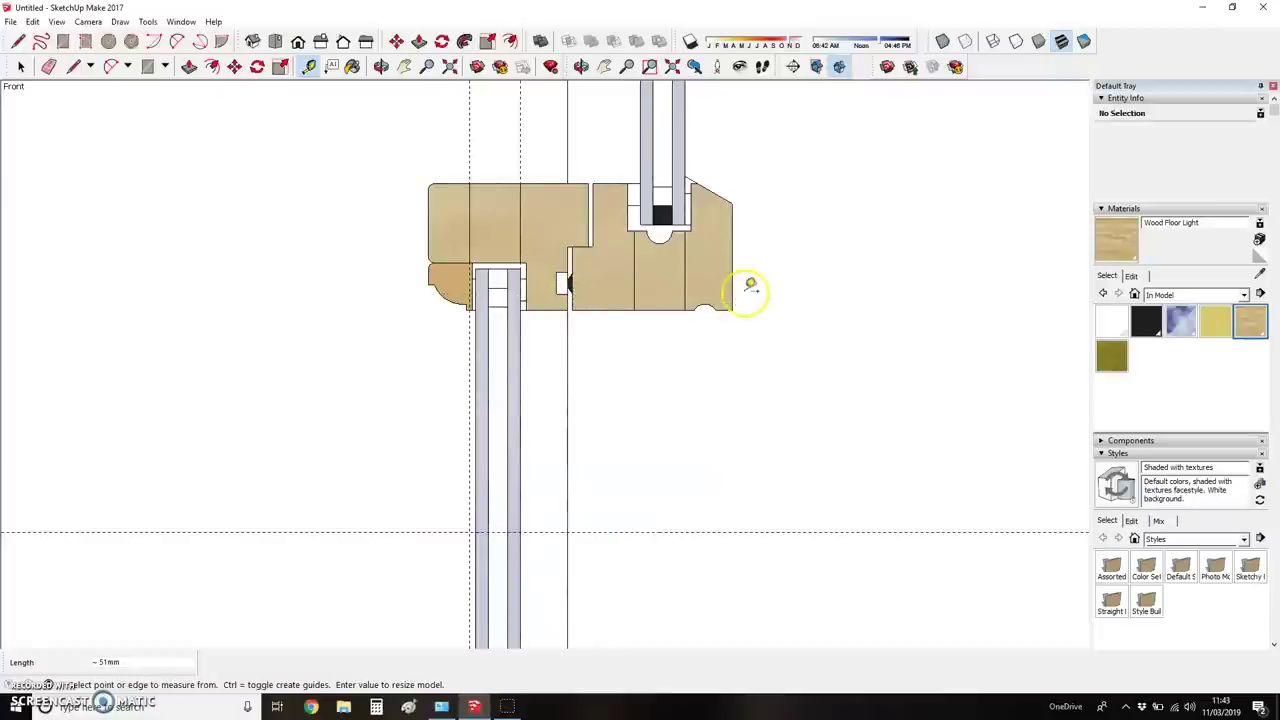
pyautogui.press('Escape')
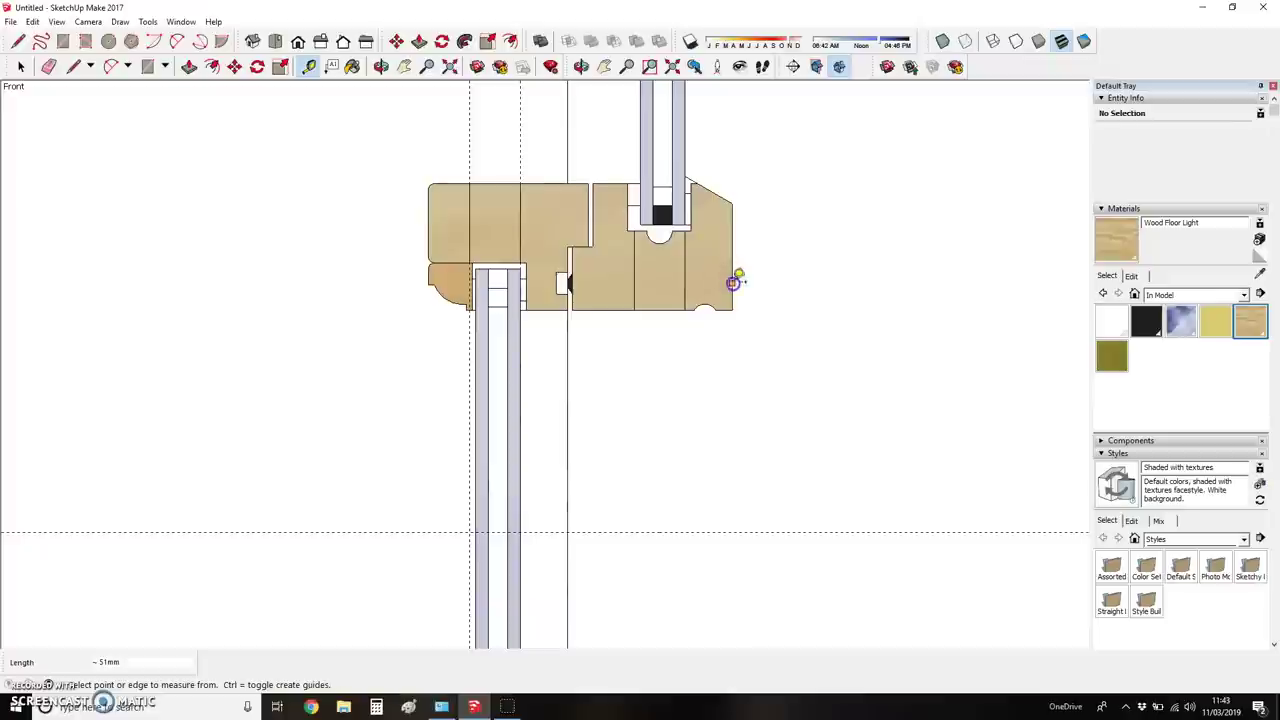
pyautogui.scroll(3, 570, 285)
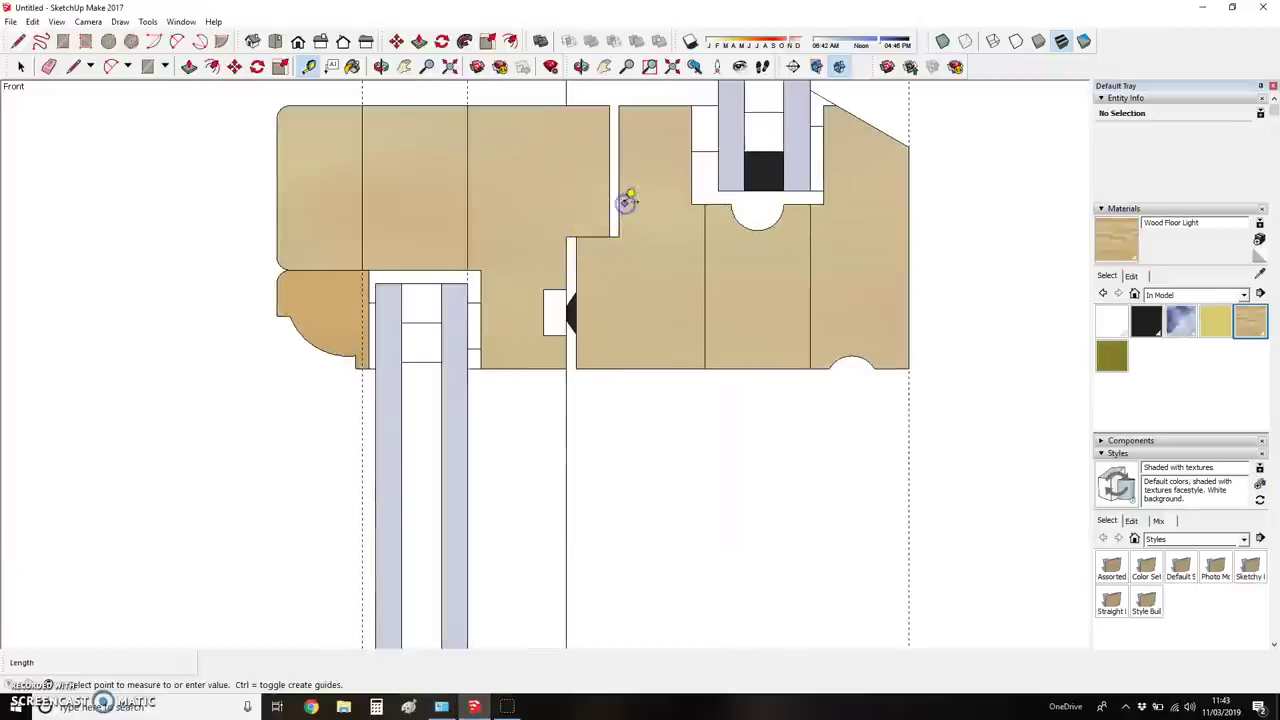
pyautogui.scroll(-3, 625, 184)
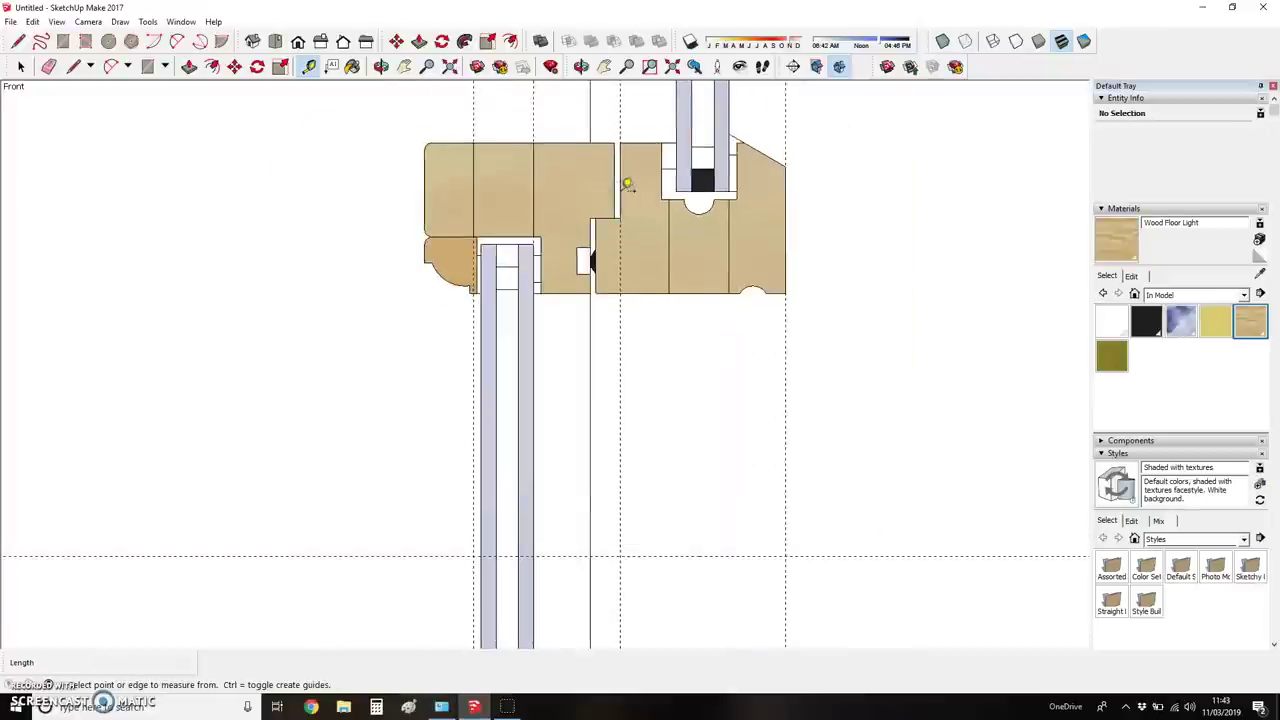
pyautogui.scroll(1, 634, 280)
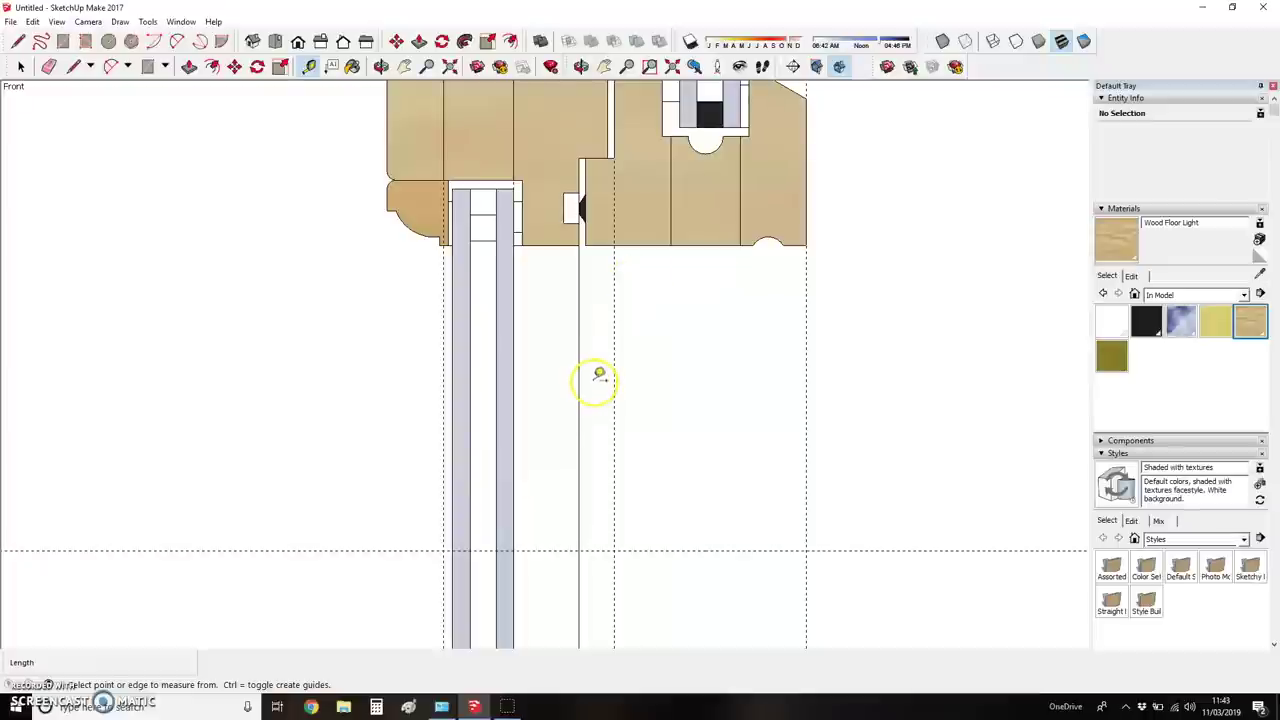
# - Draw a 44 × 70 mm rectangle below the grooved meeting rail, between the two new vertical guides and down to the horizontal guide
pyautogui.press('r')
pyautogui.click(612, 246)
pyautogui.click(808, 550)
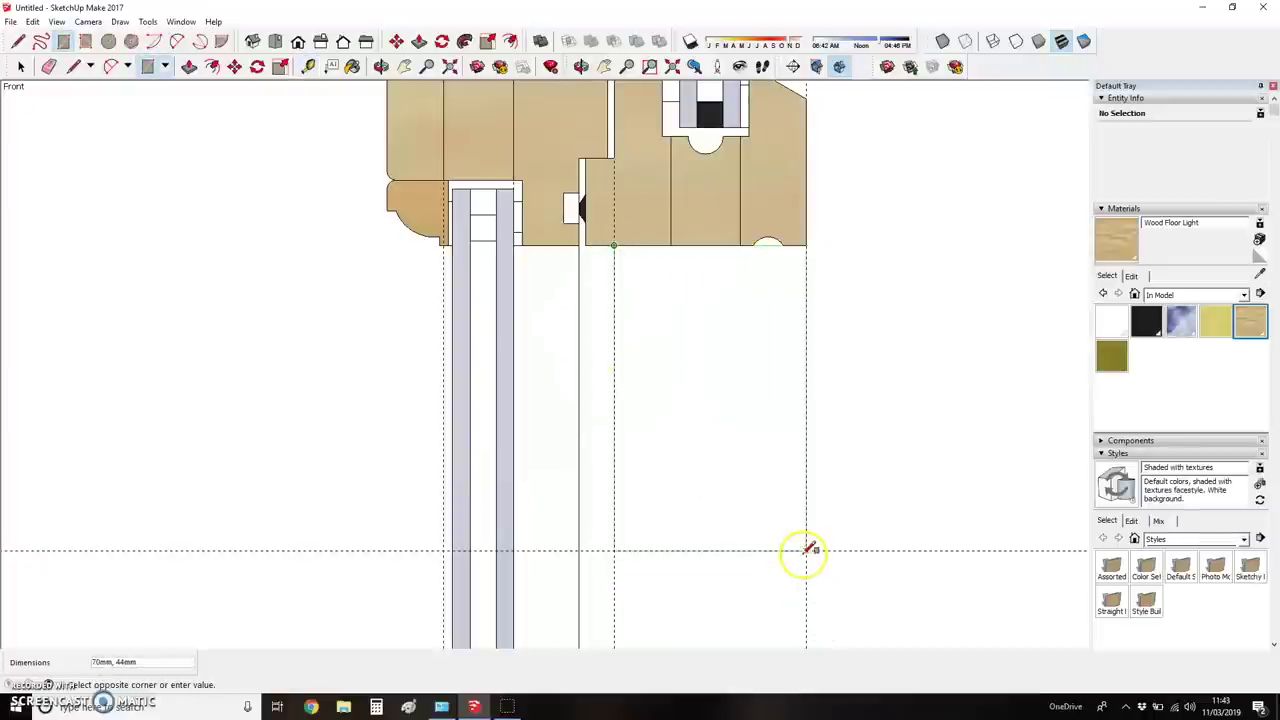
pyautogui.press('e')
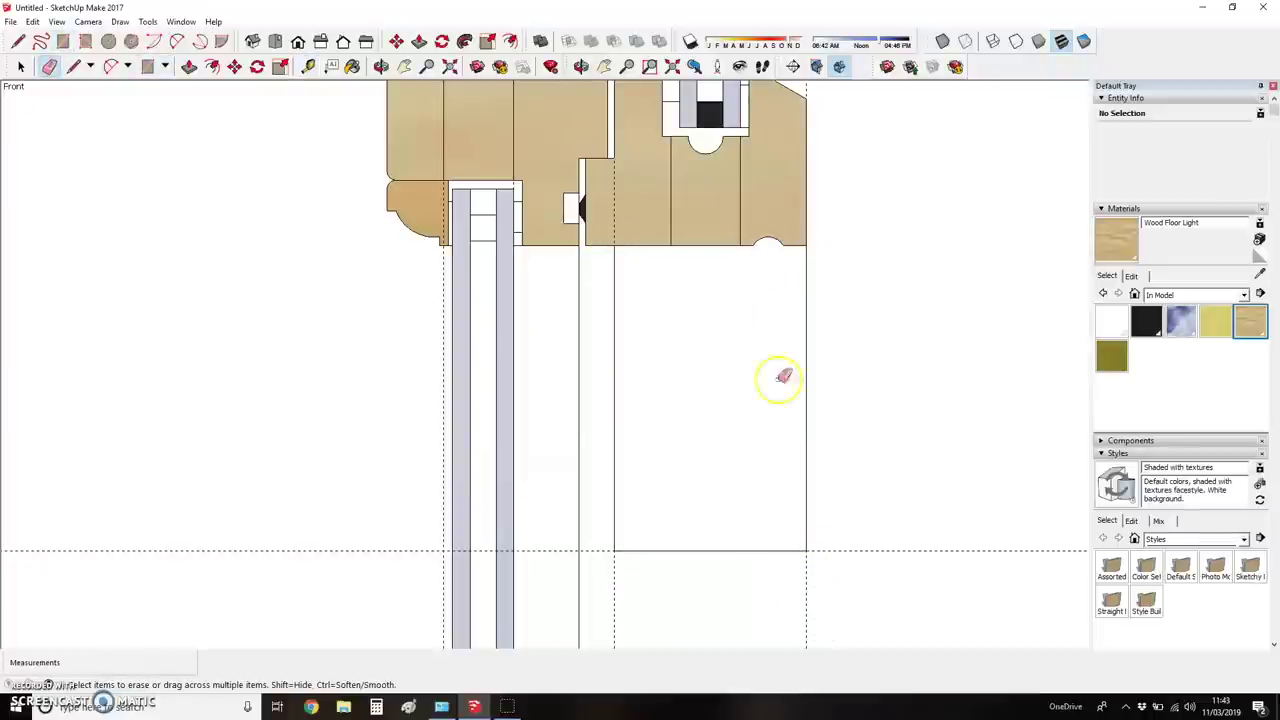
# - Add guides 20 mm inward from the new rectangle's inner vertical edge and 20 mm above its base
pyautogui.press('t')
pyautogui.click(614, 477)
pyautogui.press('Return')
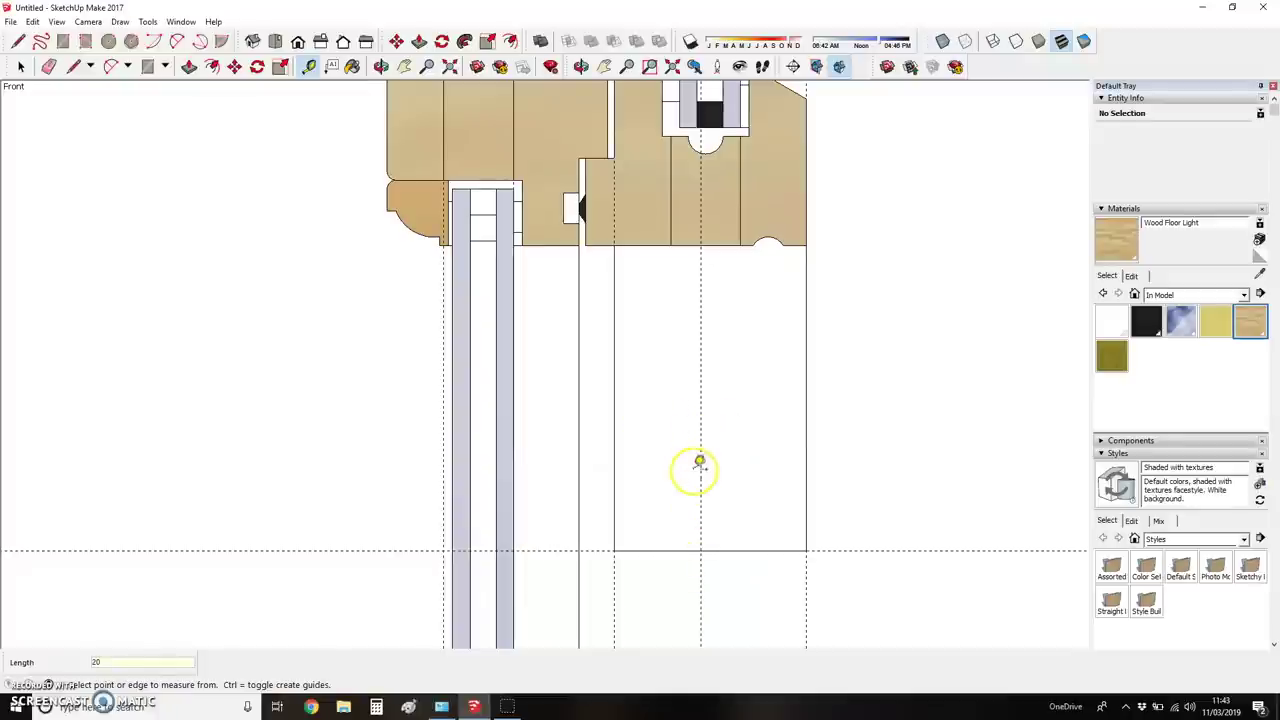
pyautogui.click(739, 548)
pyautogui.click(741, 446)
pyautogui.write('20')
pyautogui.press('Return')
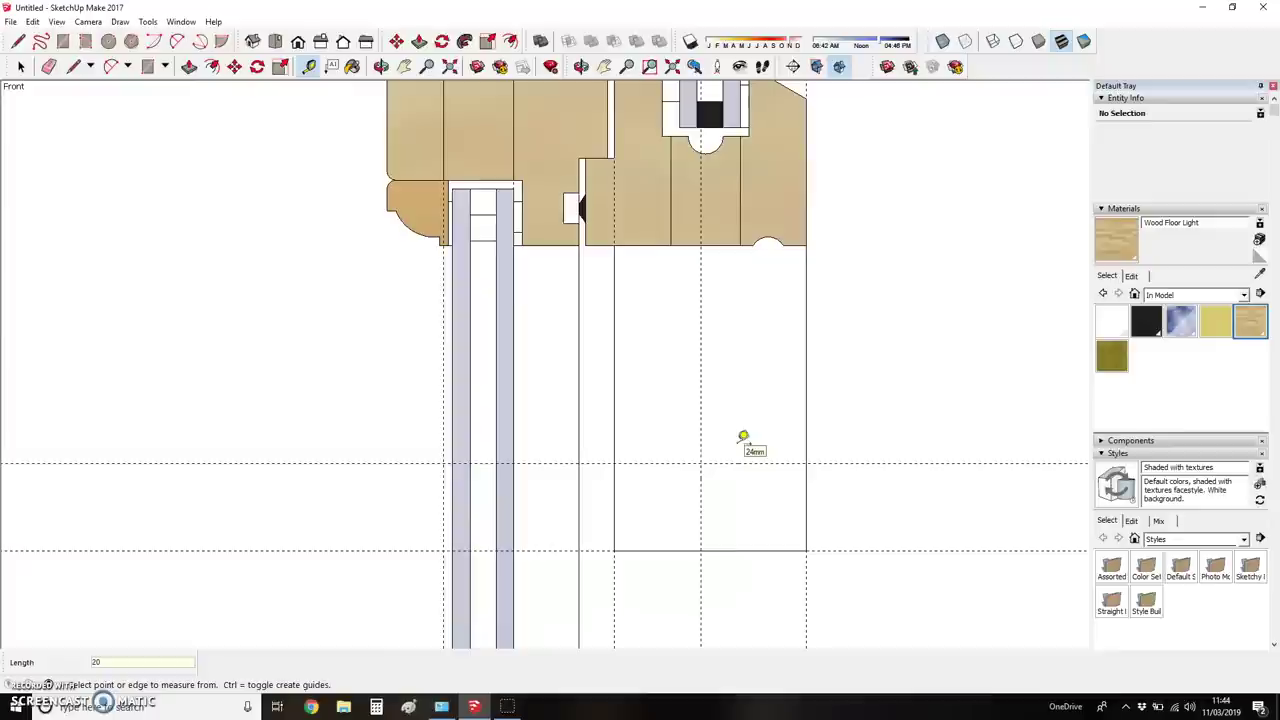
# - Draw a 20 mm radius circle centred on the intersection of the two 20 mm guides
pyautogui.press('c')
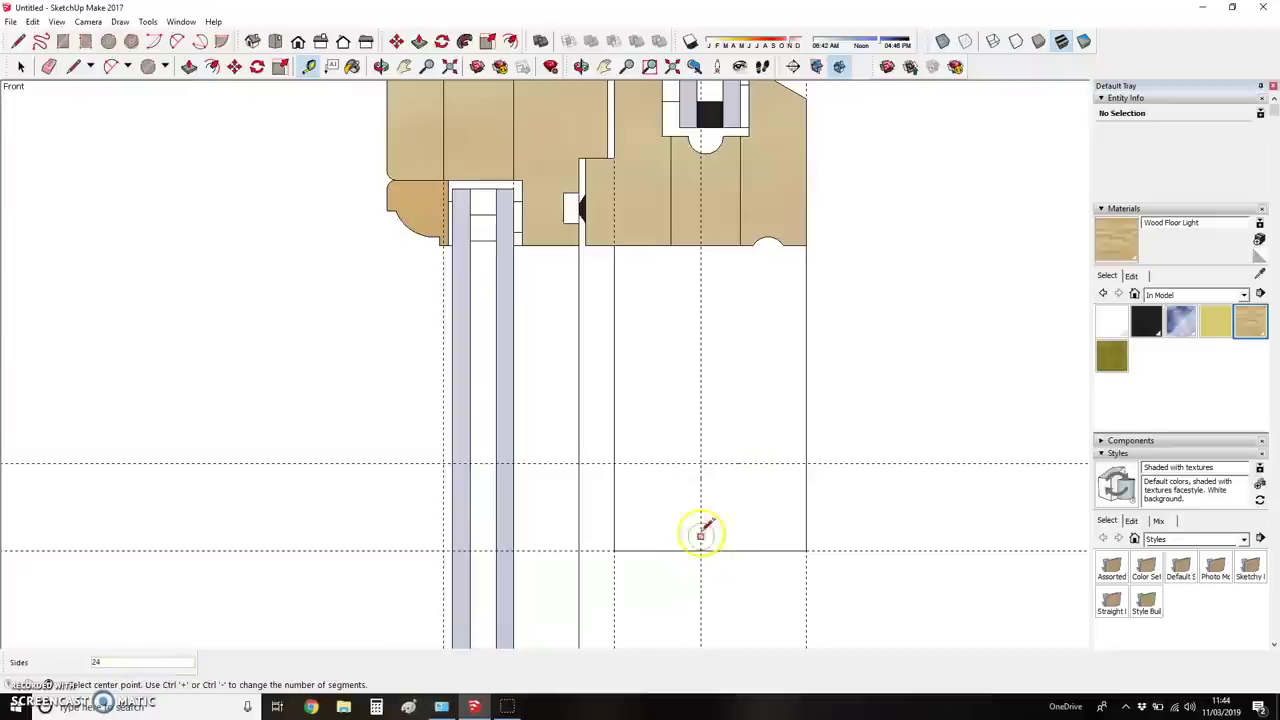
pyautogui.click(701, 462)
pyautogui.click(702, 549)
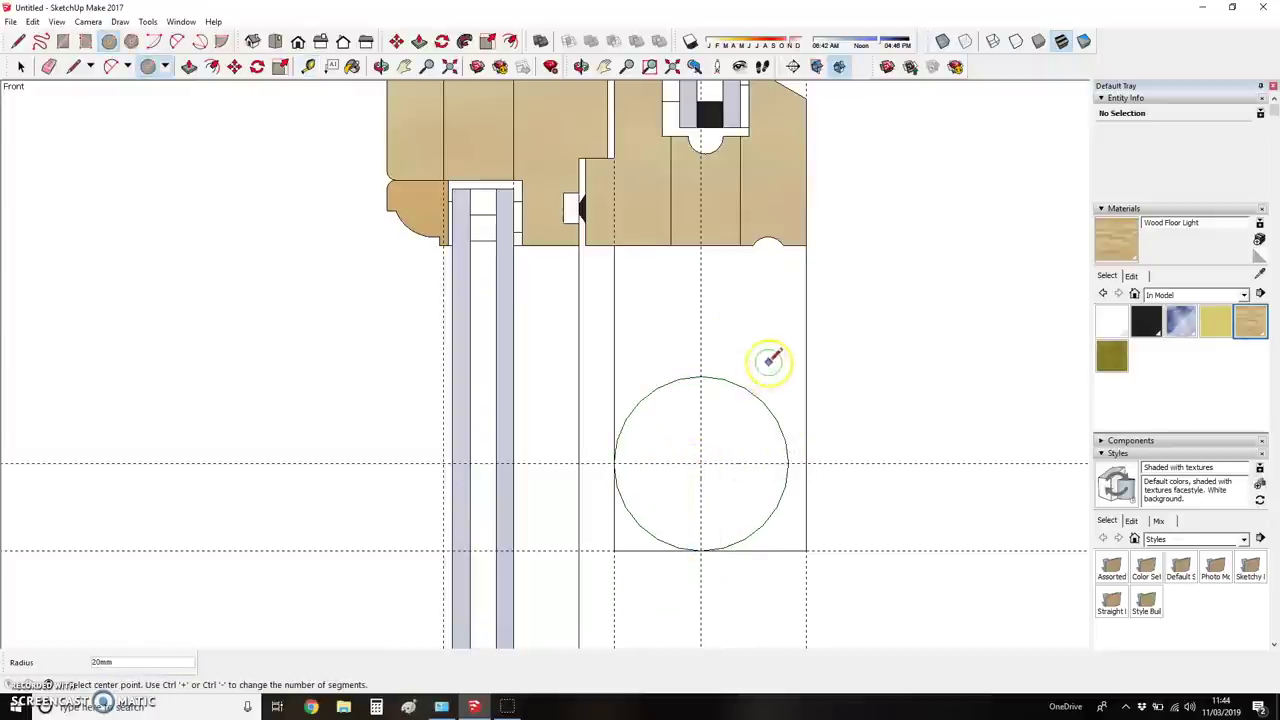
pyautogui.press('l')
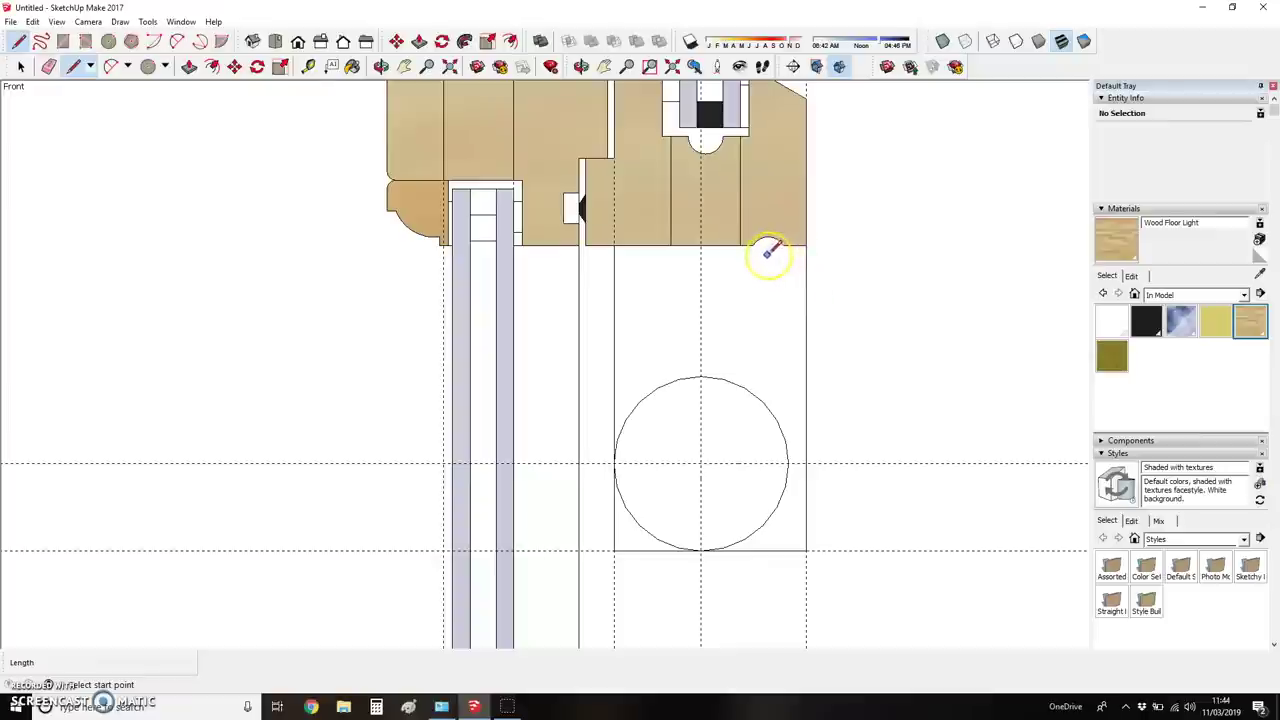
# - Add a vertical guide 15 mm inward from the rectangle's outer vertical edge
pyautogui.press('t')
pyautogui.click(806, 306)
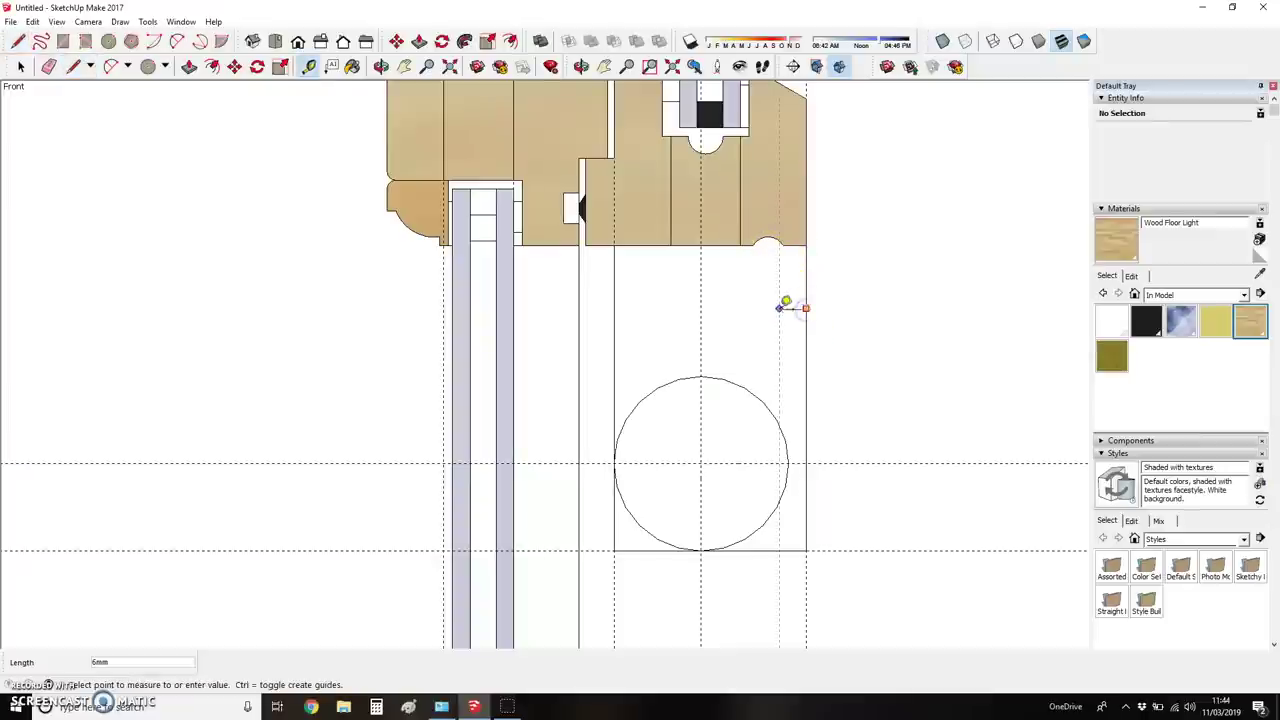
pyautogui.write('15')
pyautogui.press('Return')
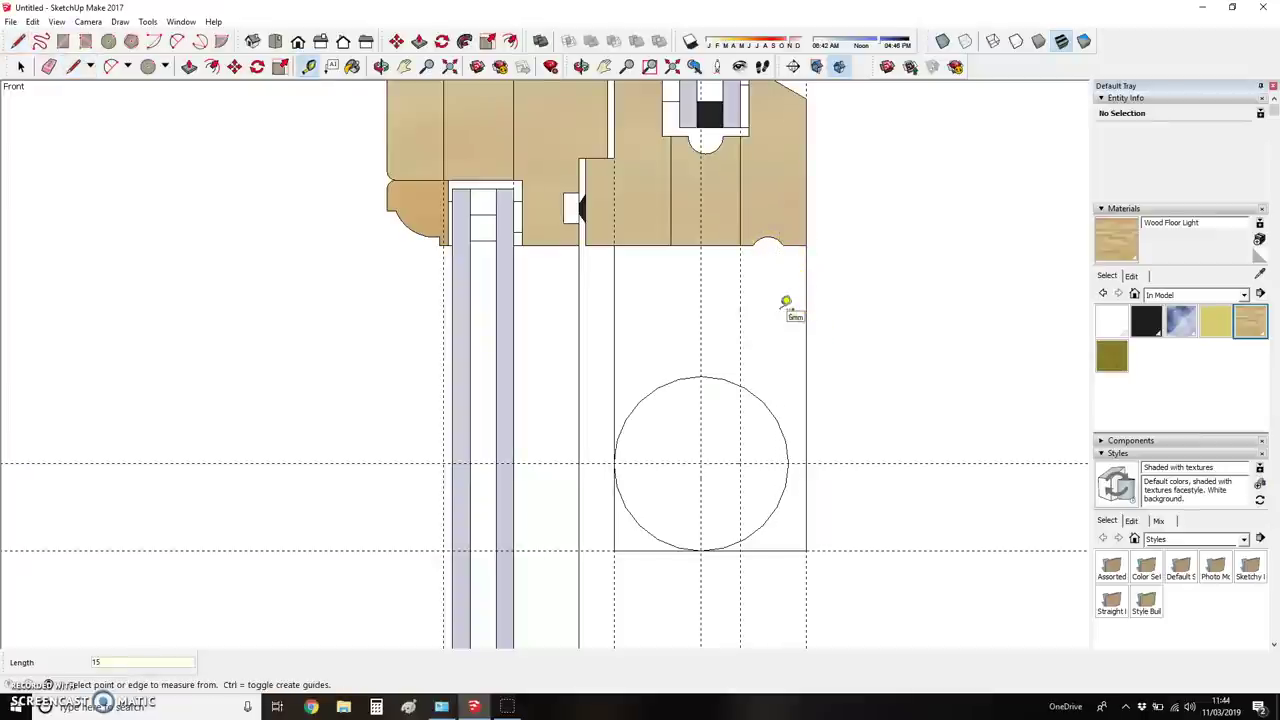
# - Erase the circle inside the rectangle
pyautogui.press('e')
pyautogui.click(776, 409)
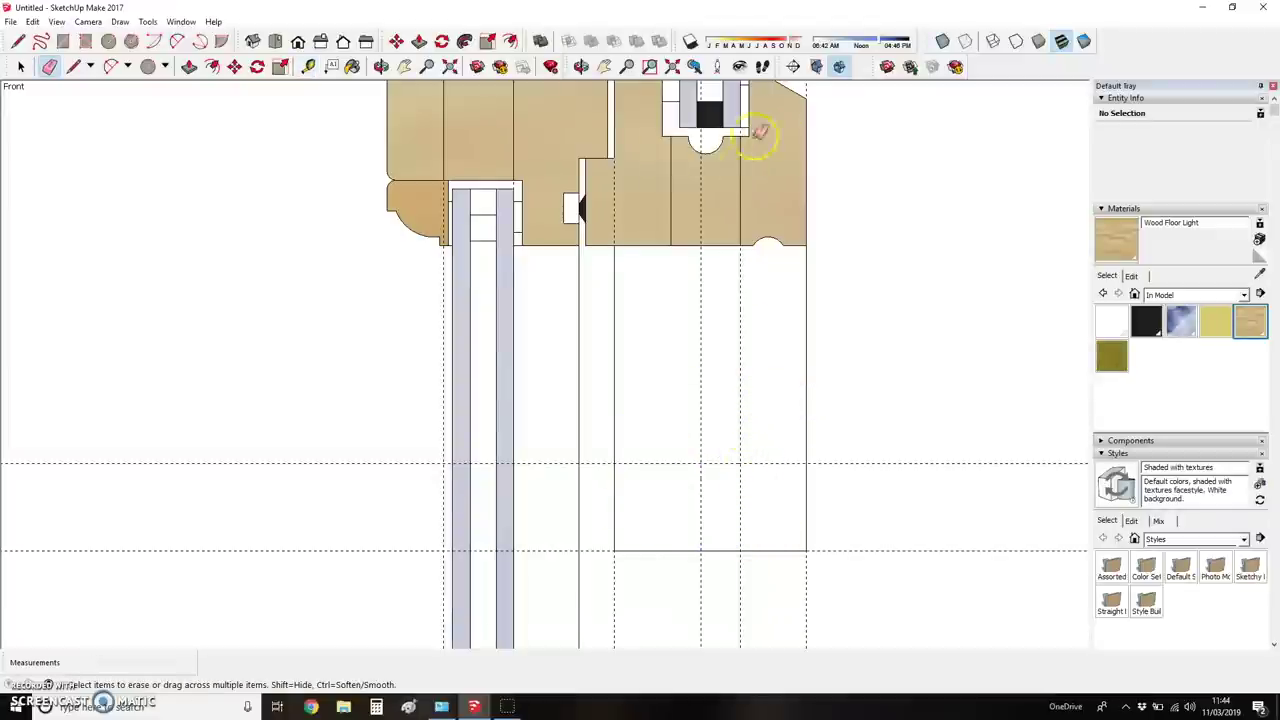
# - Draw a short vertical line down the 15 mm guide from the meeting rail's underside
pyautogui.scroll(-1, 745, 150)
pyautogui.scroll(1, 772, 415)
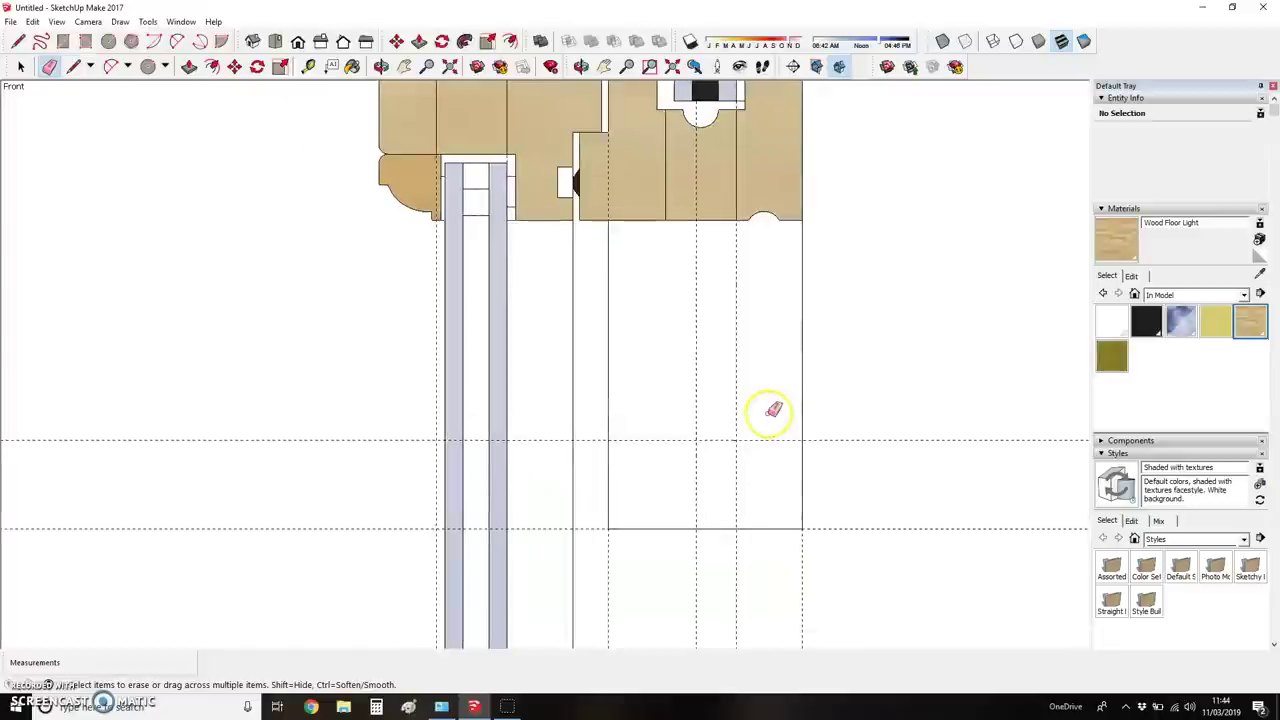
pyautogui.scroll(1, 772, 410)
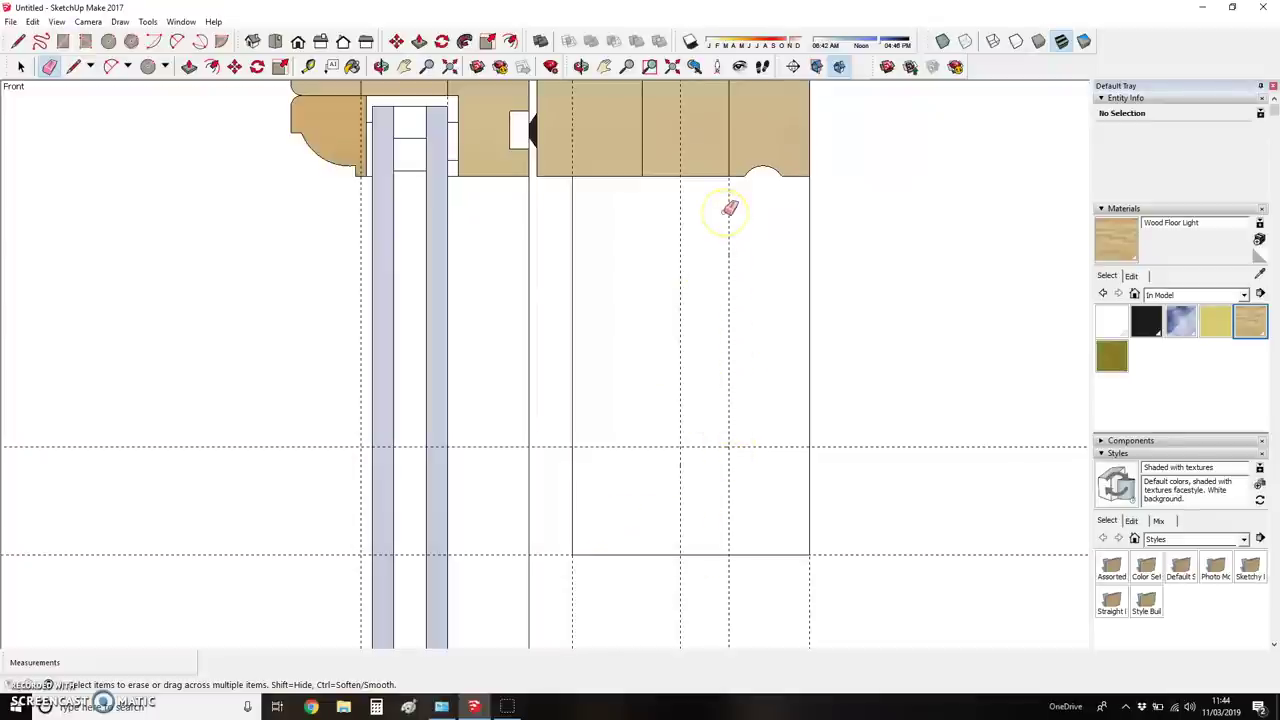
pyautogui.press('l')
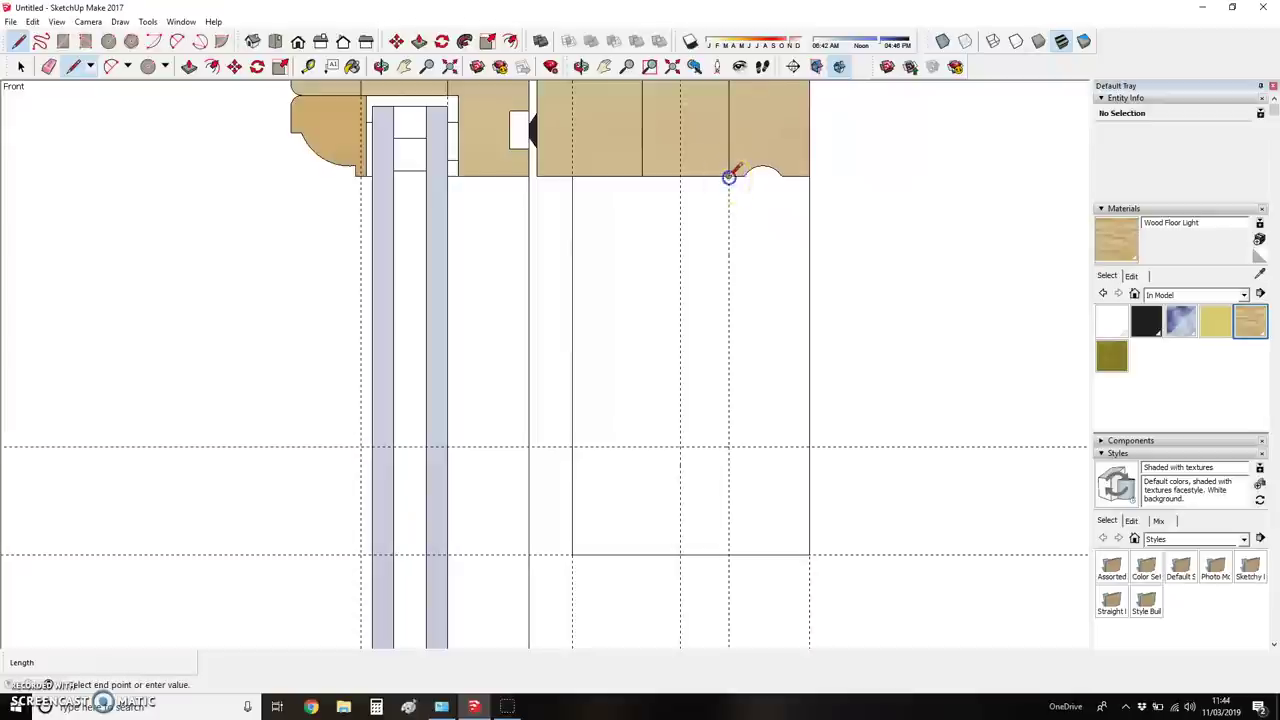
pyautogui.click(729, 241)
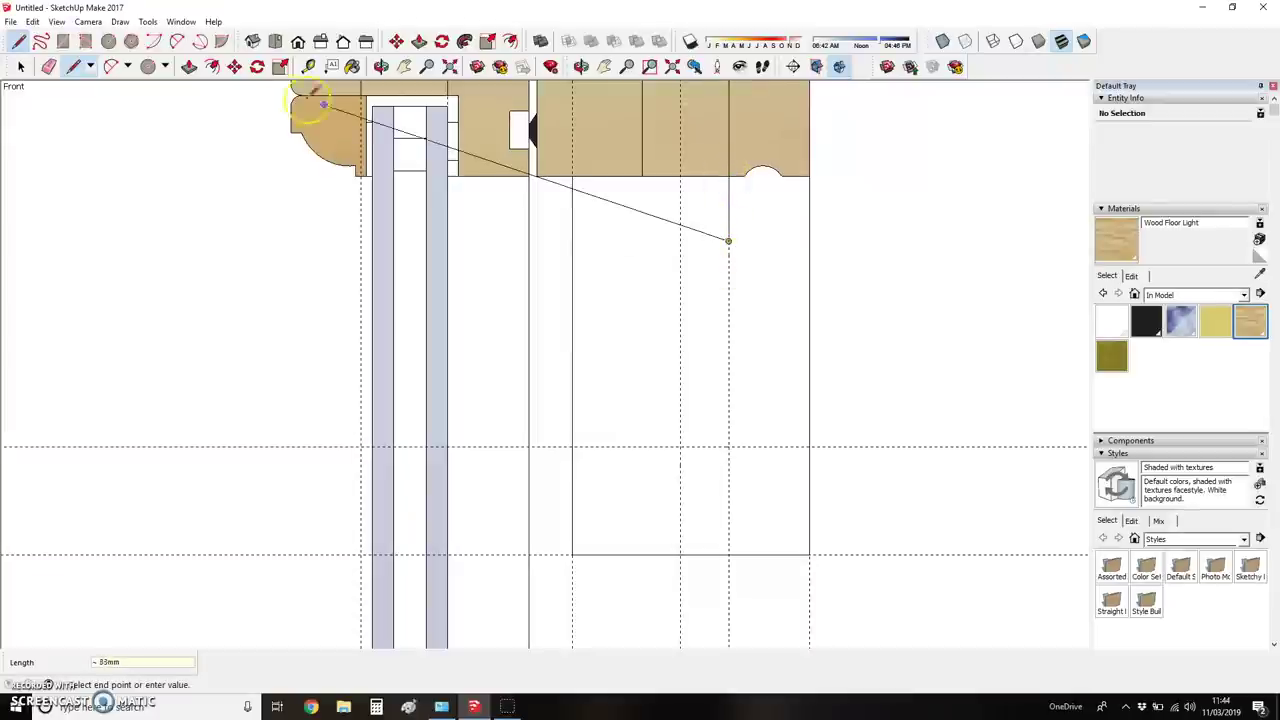
# - Draw a two-point arc from the short line's lower end down the 15 mm guide, bulging 12 mm toward the glazing
pyautogui.click(112, 66)
pyautogui.click(729, 241)
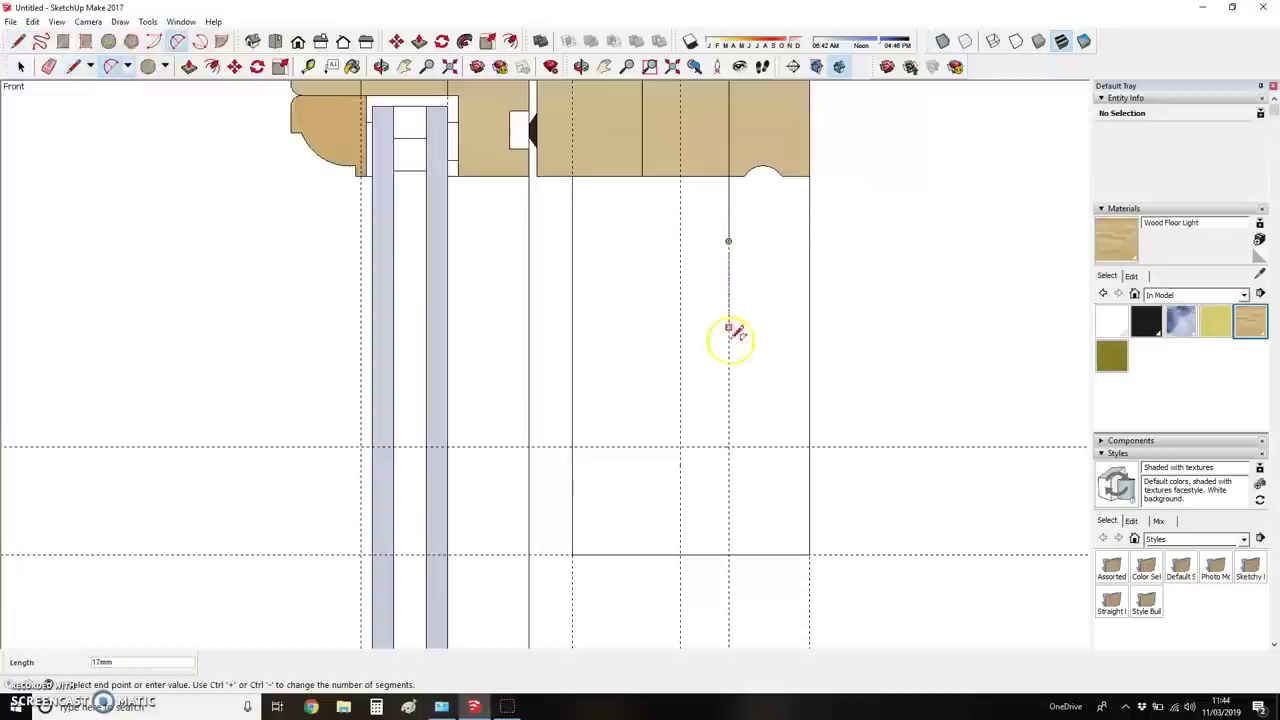
pyautogui.click(729, 408)
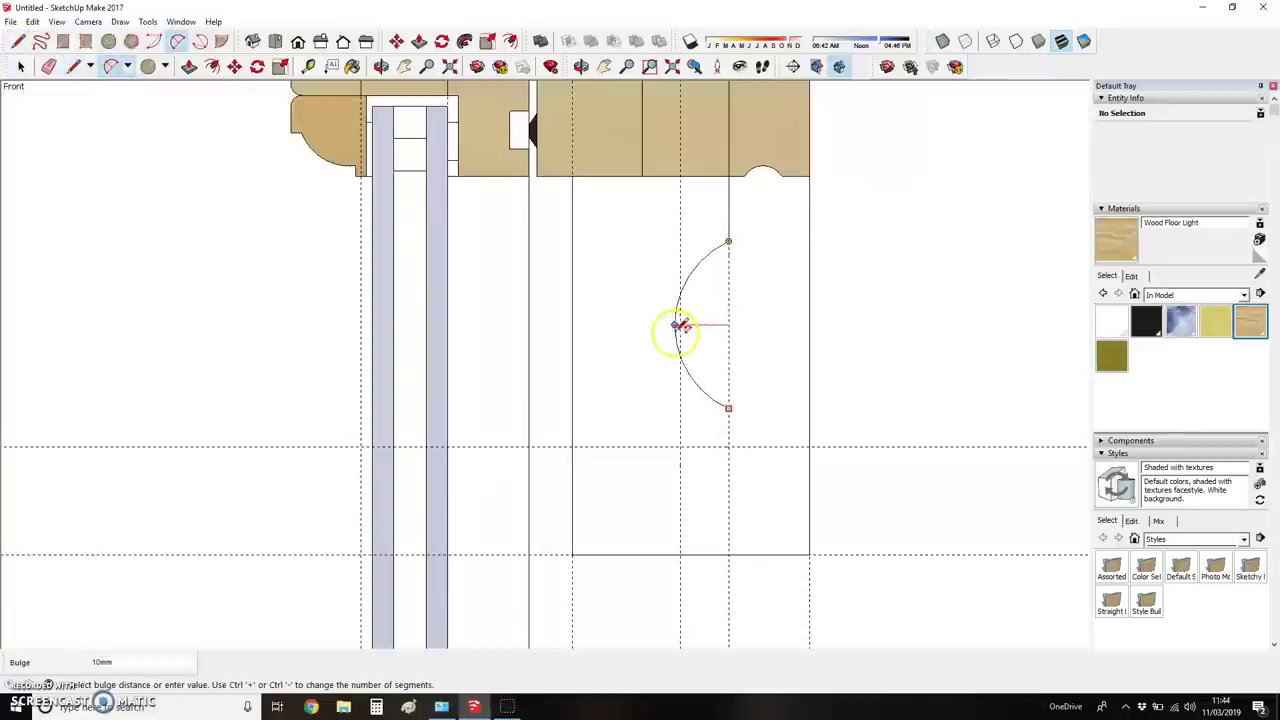
pyautogui.click(667, 325)
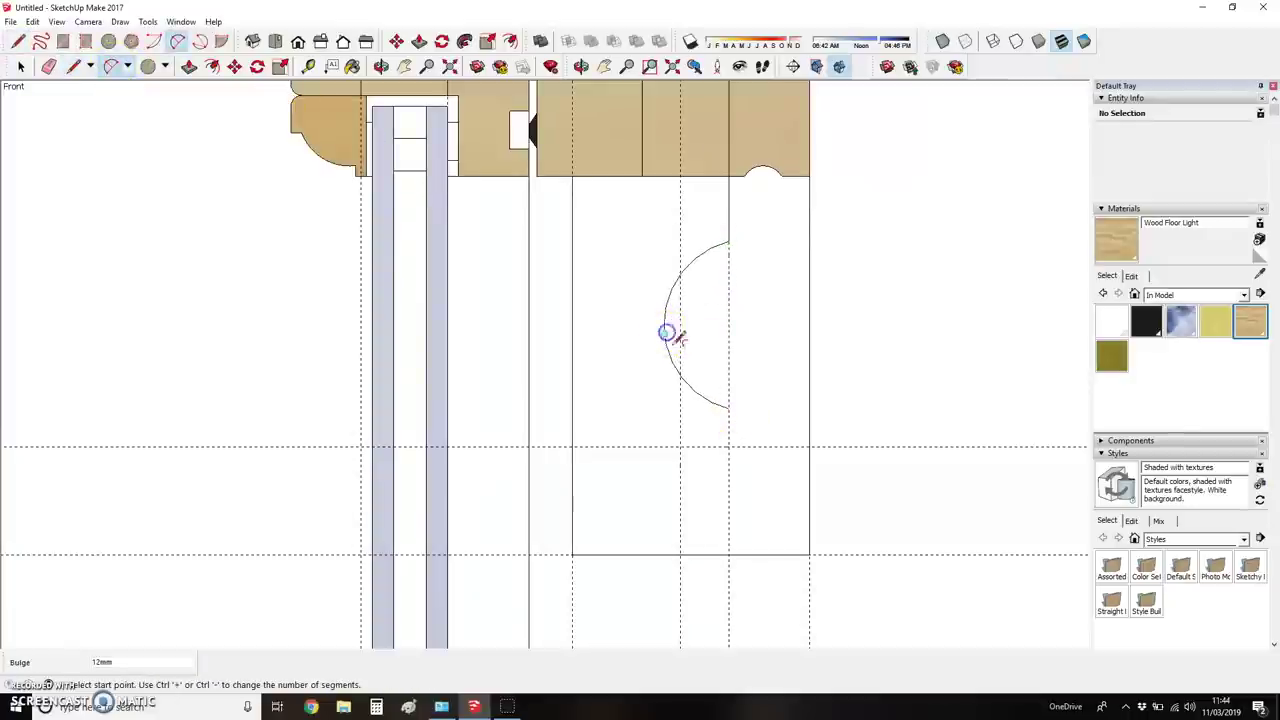
# - Draw a two-point arc from the first arc's crossing with the inner guide down to the rectangle's bottom edge, bulging outward from the glazing
pyautogui.click(681, 378)
pyautogui.click(681, 552)
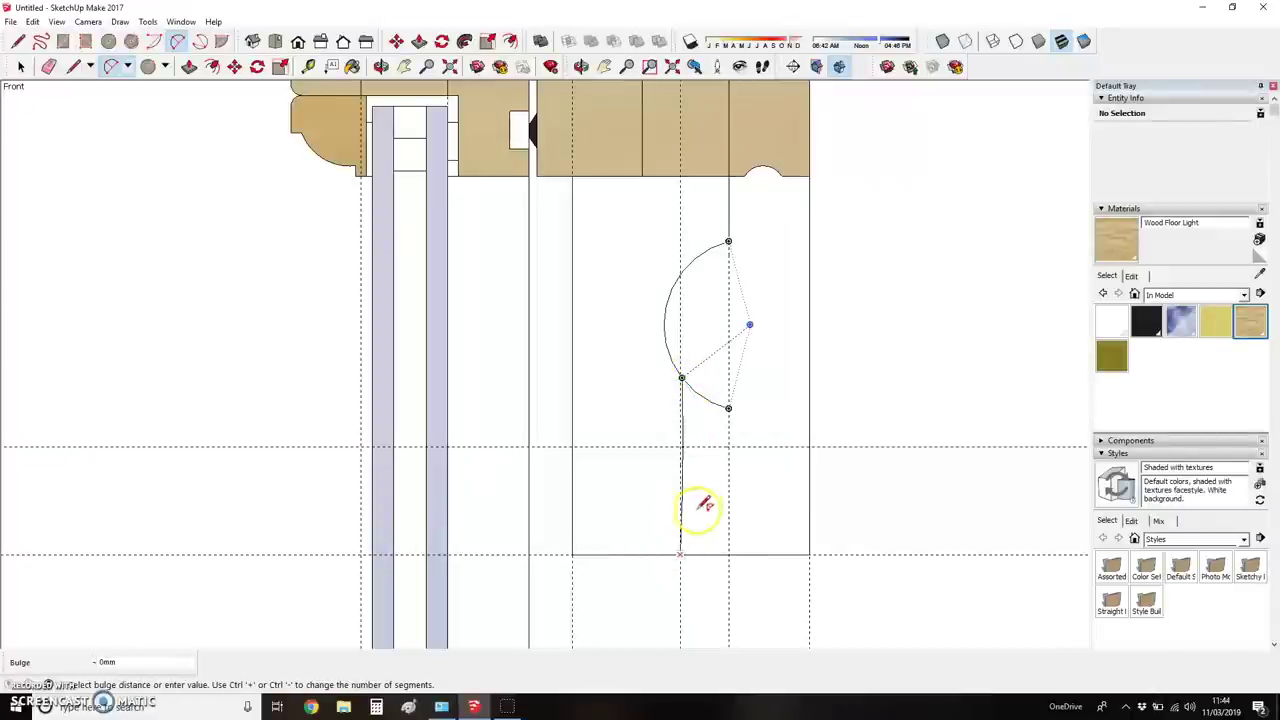
pyautogui.click(718, 480)
# - Draw a two-point arc from the rectangle's bottom edge to the lower curve, rounding the profile's bottom corner
pyautogui.click(606, 553)
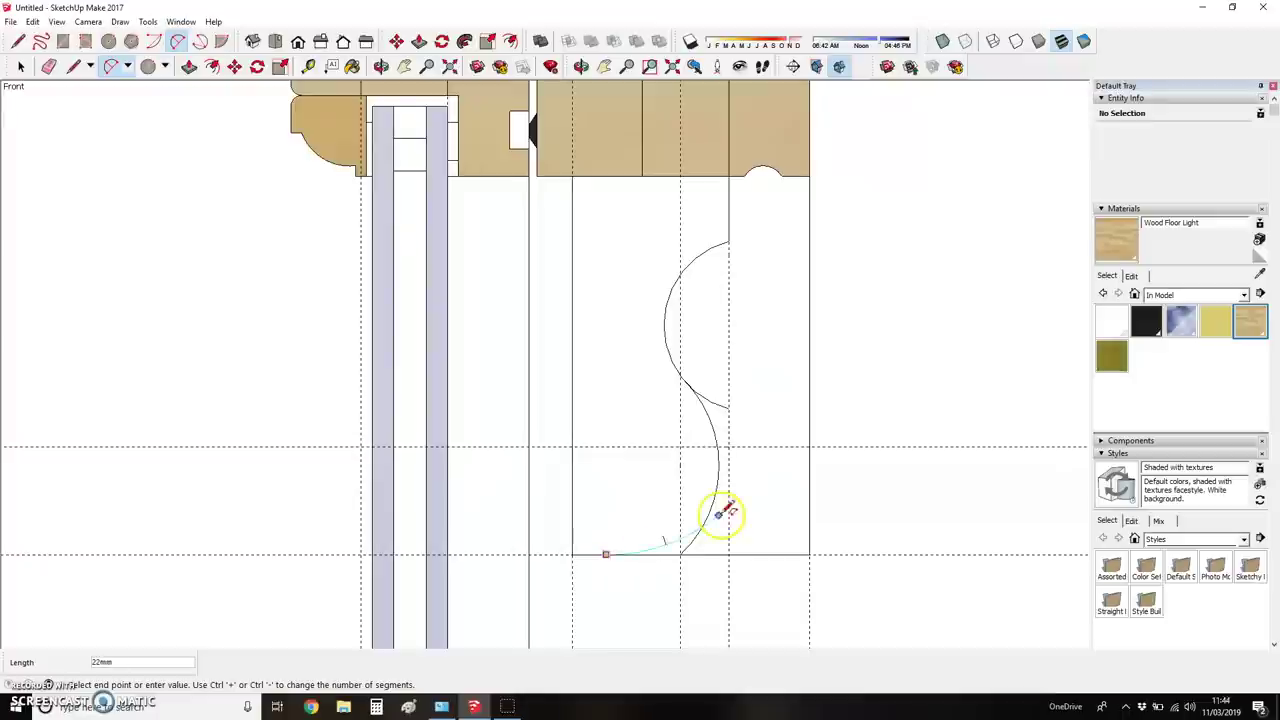
pyautogui.click(714, 499)
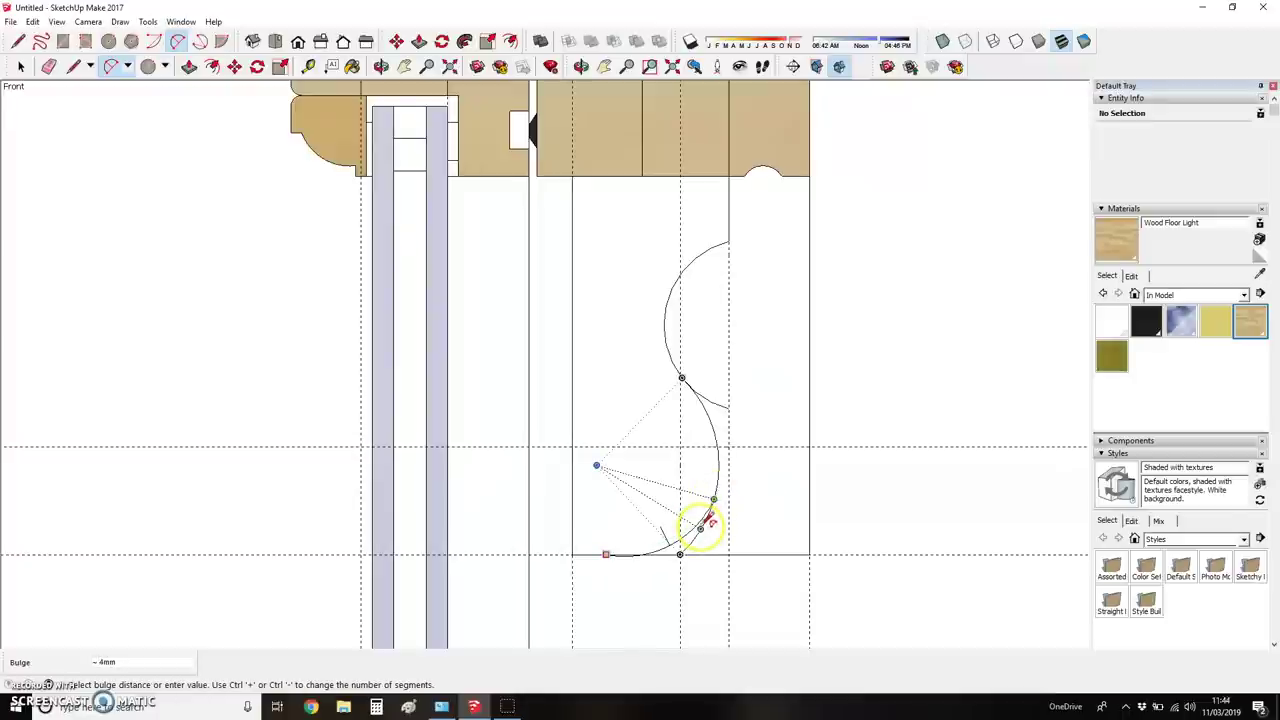
pyautogui.click(703, 520)
# - Erase the surplus arc ends and the rectangle's outer and bottom leftover edges around the S-shaped profile
pyautogui.press('e')
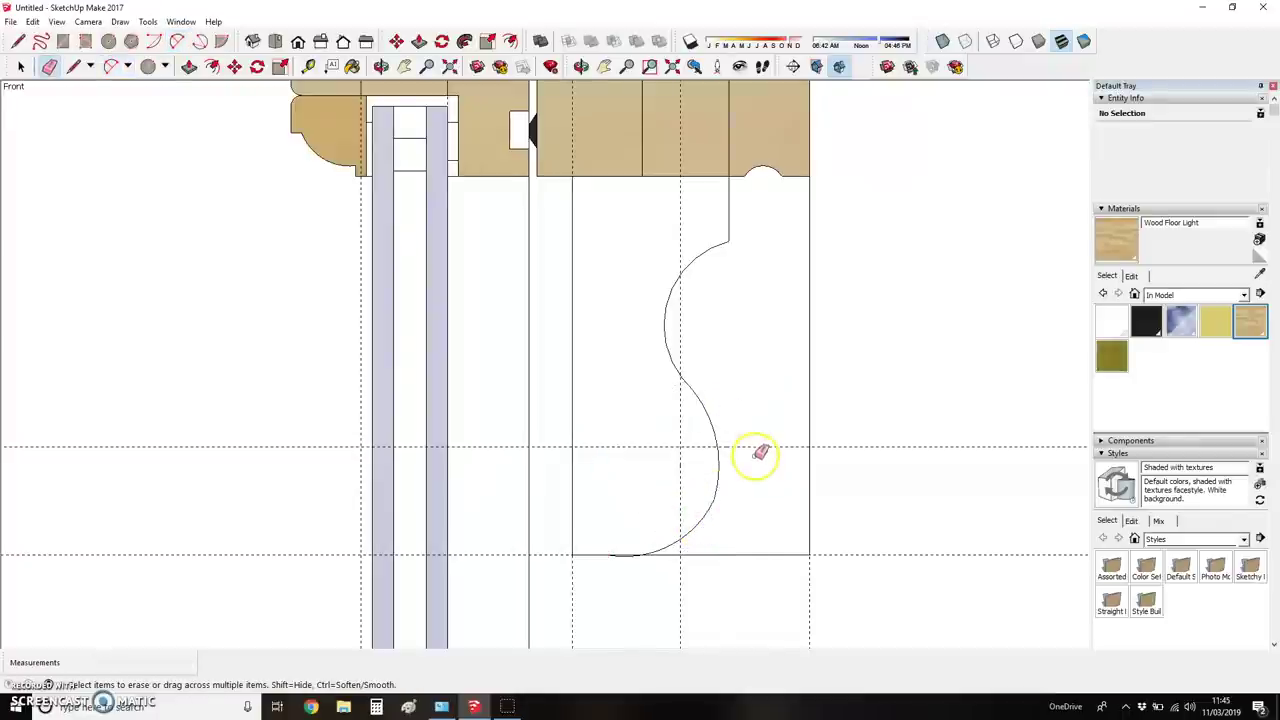
pyautogui.click(808, 550)
pyautogui.click(682, 555)
pyautogui.scroll(5, 634, 549)
pyautogui.click(598, 556)
pyautogui.scroll(-6, 610, 545)
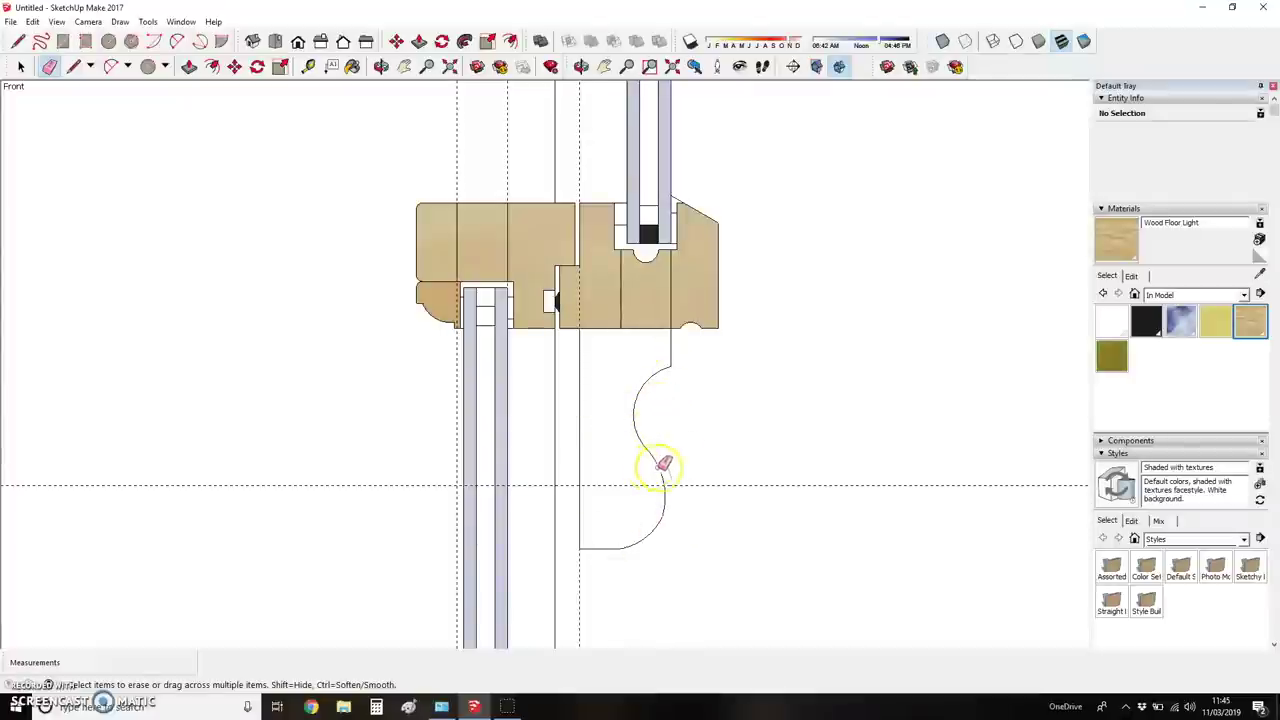
# - Select the complete moulded profile below the upper sash's meeting rail and copy it about 125 mm away into the empty space beside the section
pyautogui.scroll(2, 655, 500)
pyautogui.scroll(-2, 600, 470)
pyautogui.scroll(2, 590, 450)
pyautogui.scroll(-1, 595, 452)
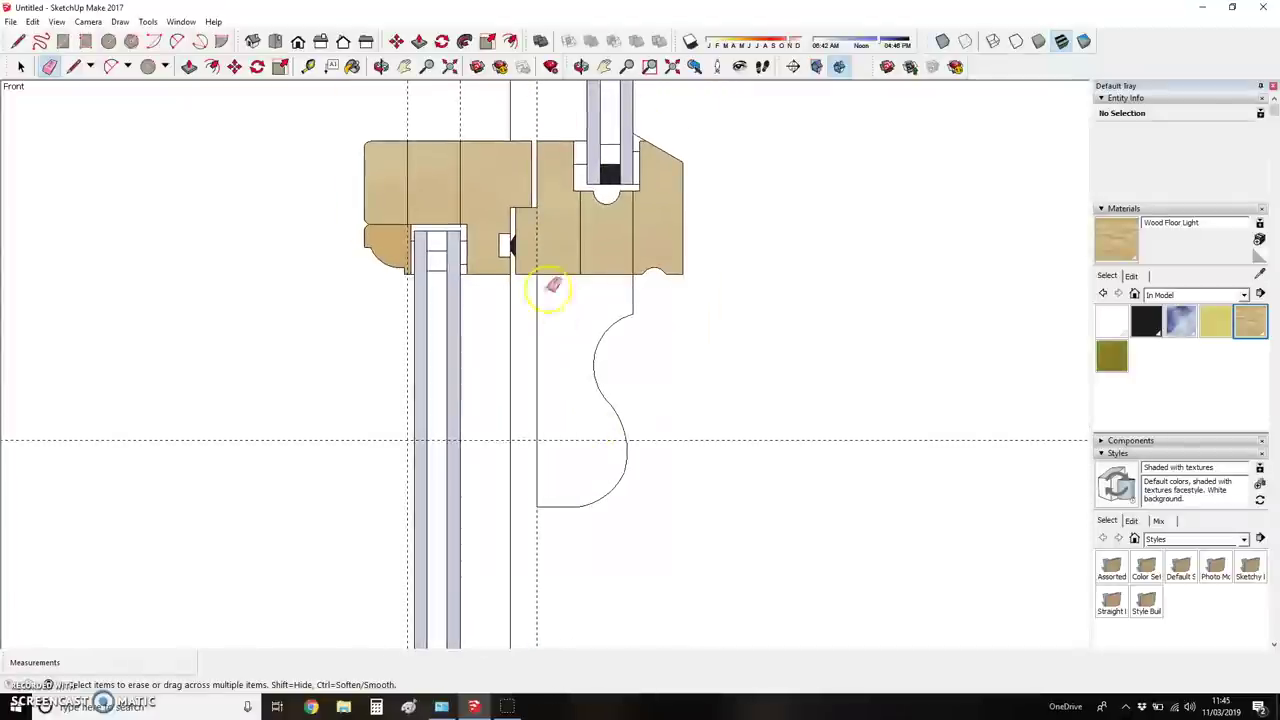
pyautogui.press('super+Tab')
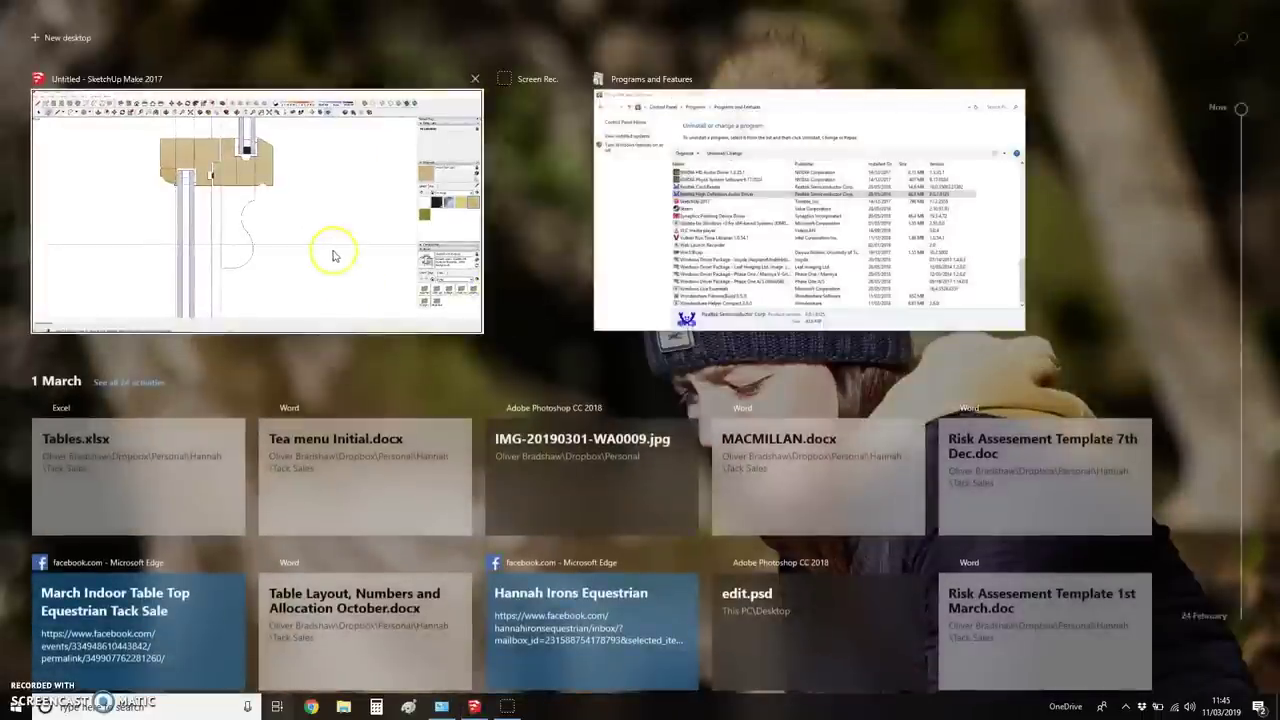
pyautogui.click(334, 251)
pyautogui.press('space')
pyautogui.moveTo(528, 263); pyautogui.dragTo(650, 546)
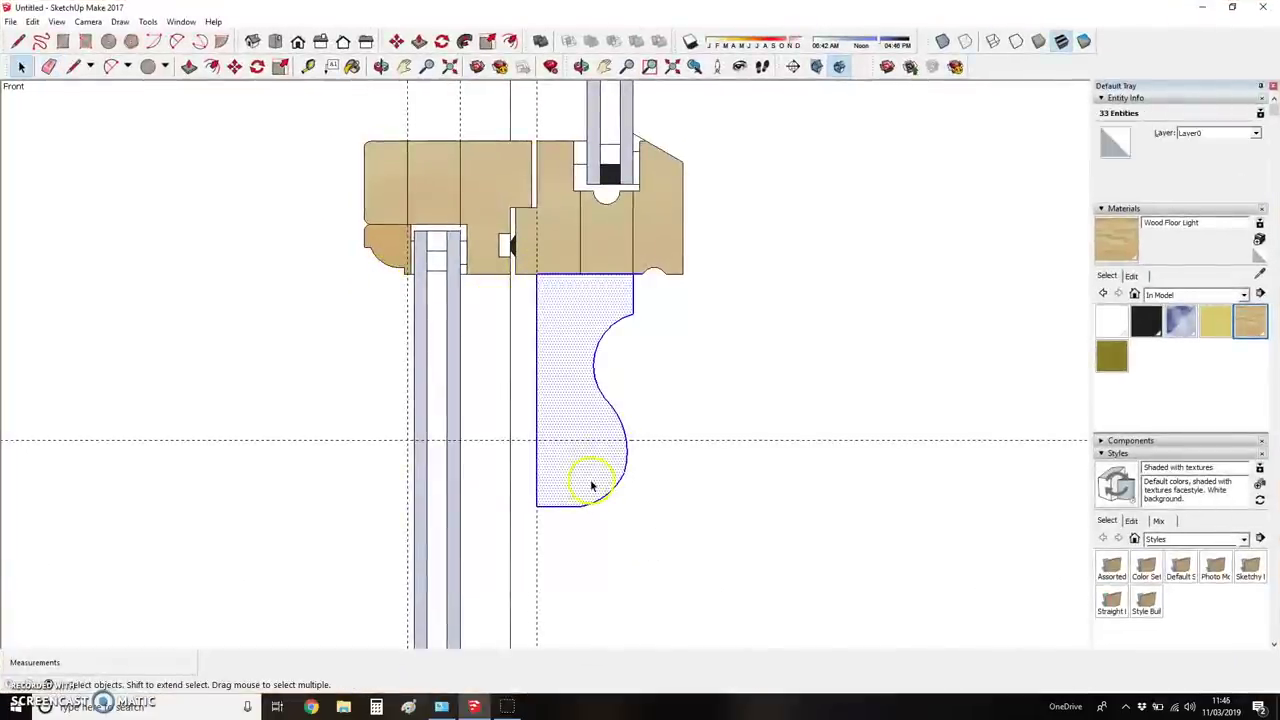
pyautogui.press('m')
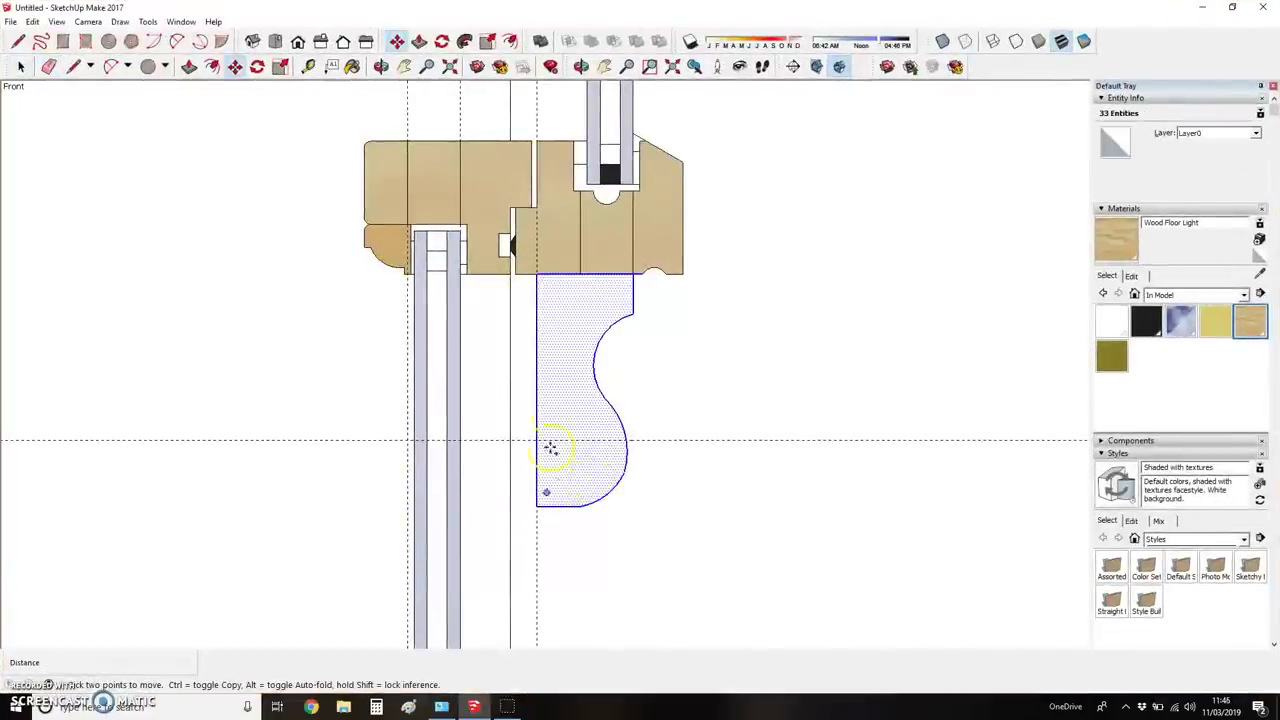
pyautogui.click(540, 275)
pyautogui.press('ctrl')
pyautogui.click(147, 132)
# - Rotate the copied profile 180 degrees about its upper straight-edge corner
pyautogui.rightClick(166, 155)
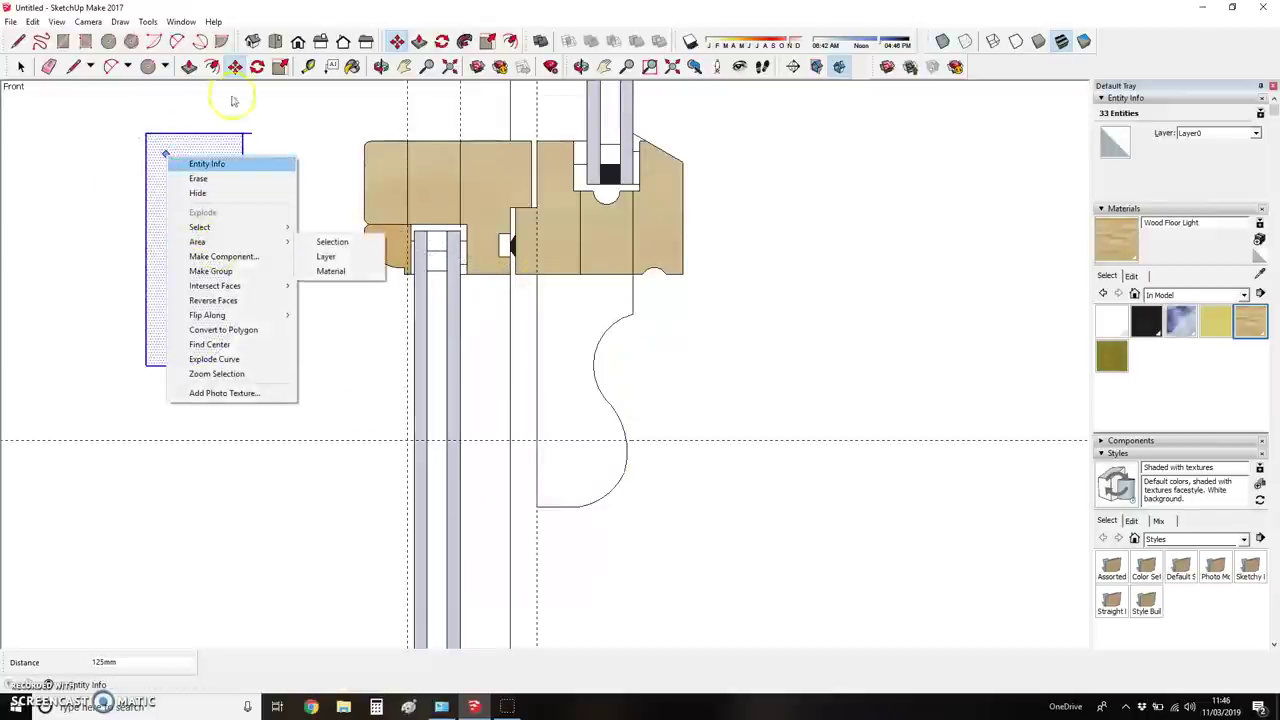
pyautogui.click(257, 66)
pyautogui.moveTo(146, 133); pyautogui.dragTo(211, 124)
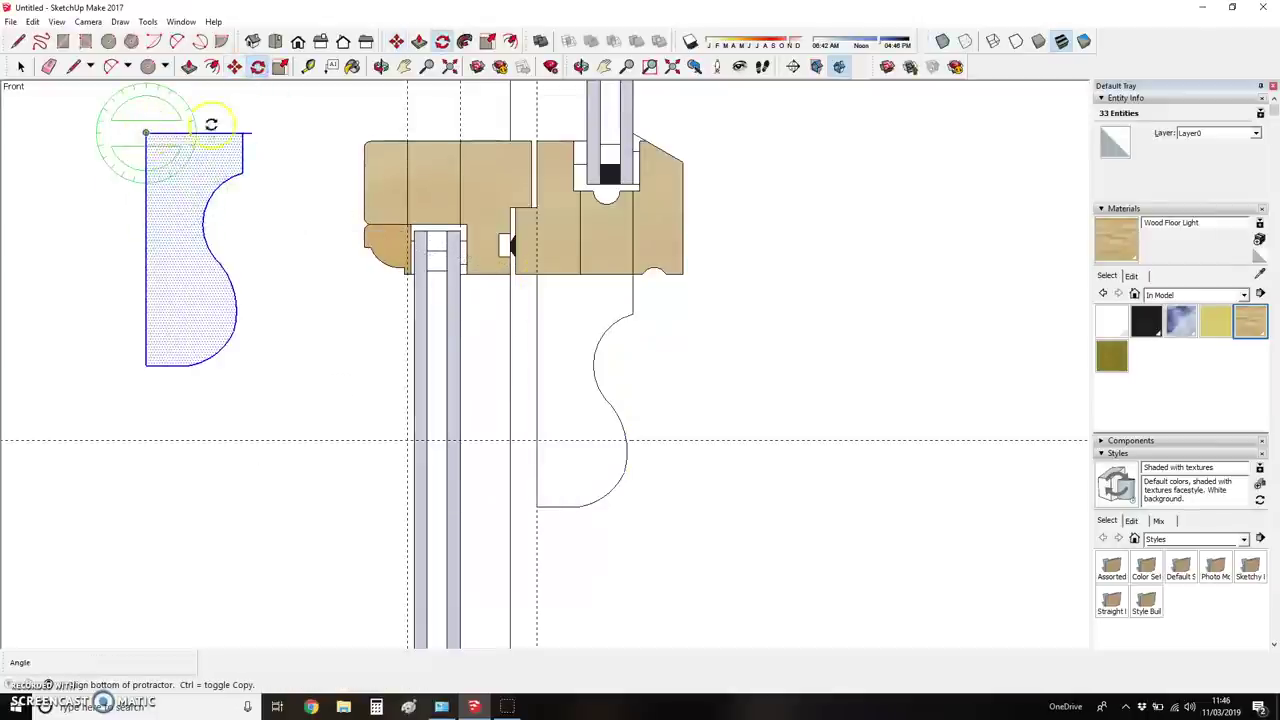
pyautogui.click(240, 132)
pyautogui.write('18')
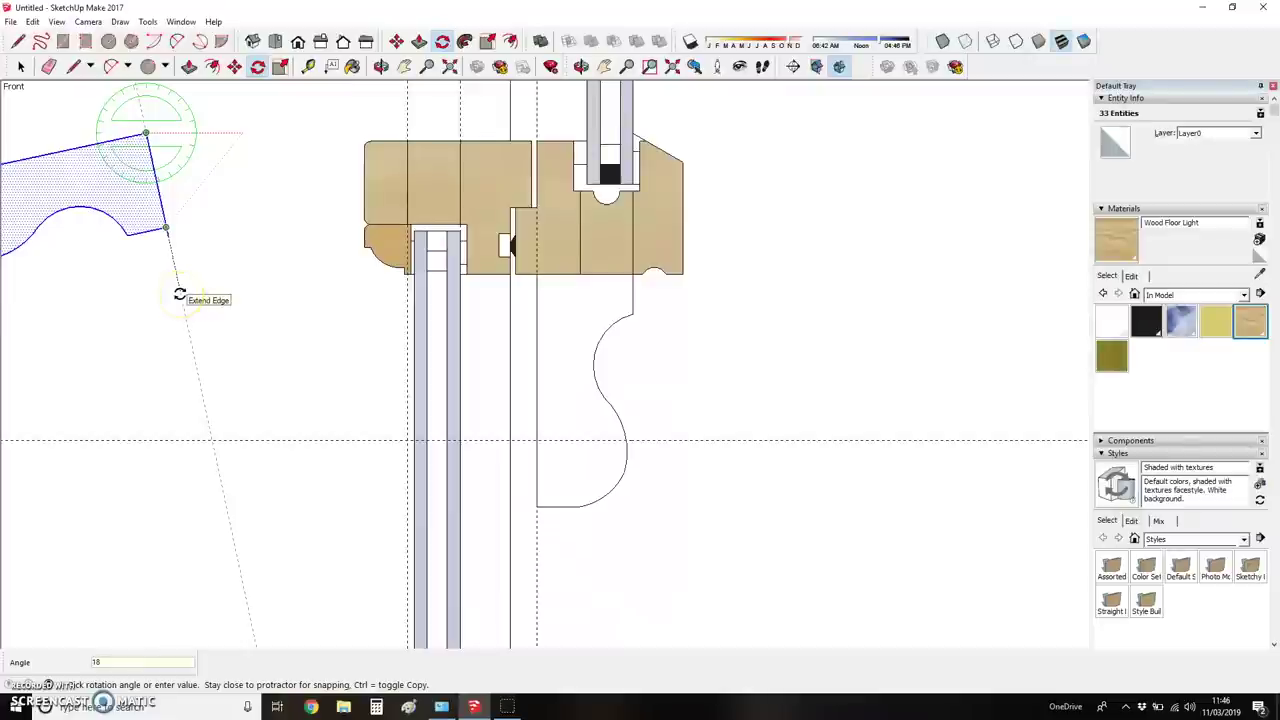
pyautogui.write('0')
pyautogui.press('Return')
pyautogui.scroll(-3, 194, 300)
pyautogui.scroll(3, 223, 371)
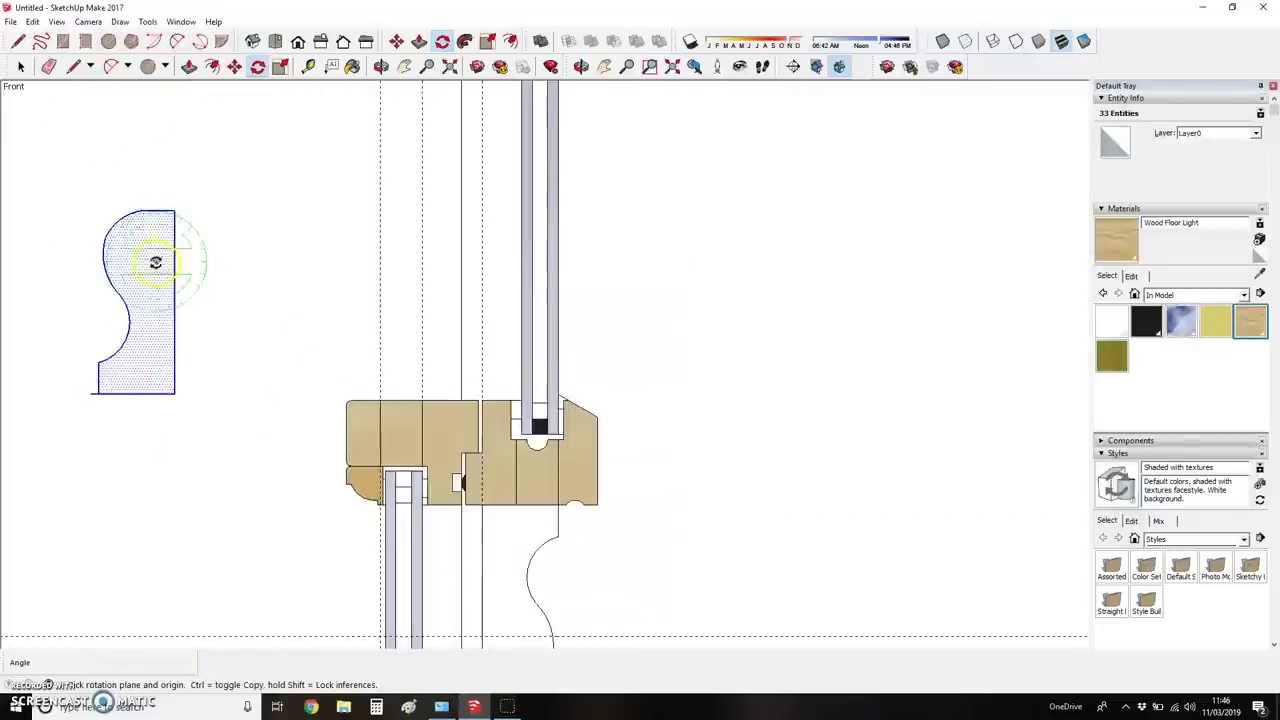
# - Move the rotated profile by its bottom corner onto the top of the lower sash's meeting rail, against the sash's vertical edge line
pyautogui.press('m')
pyautogui.click(170, 393)
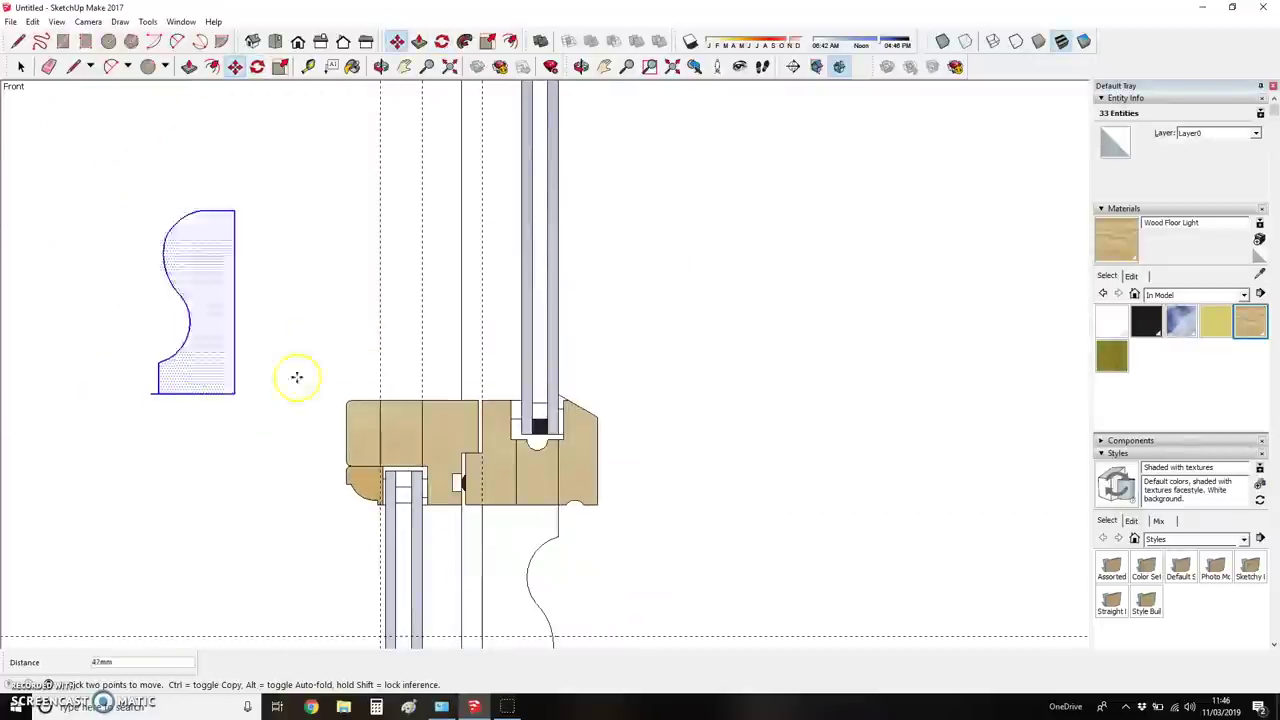
pyautogui.click(461, 401)
pyautogui.press('space')
pyautogui.click(163, 362)
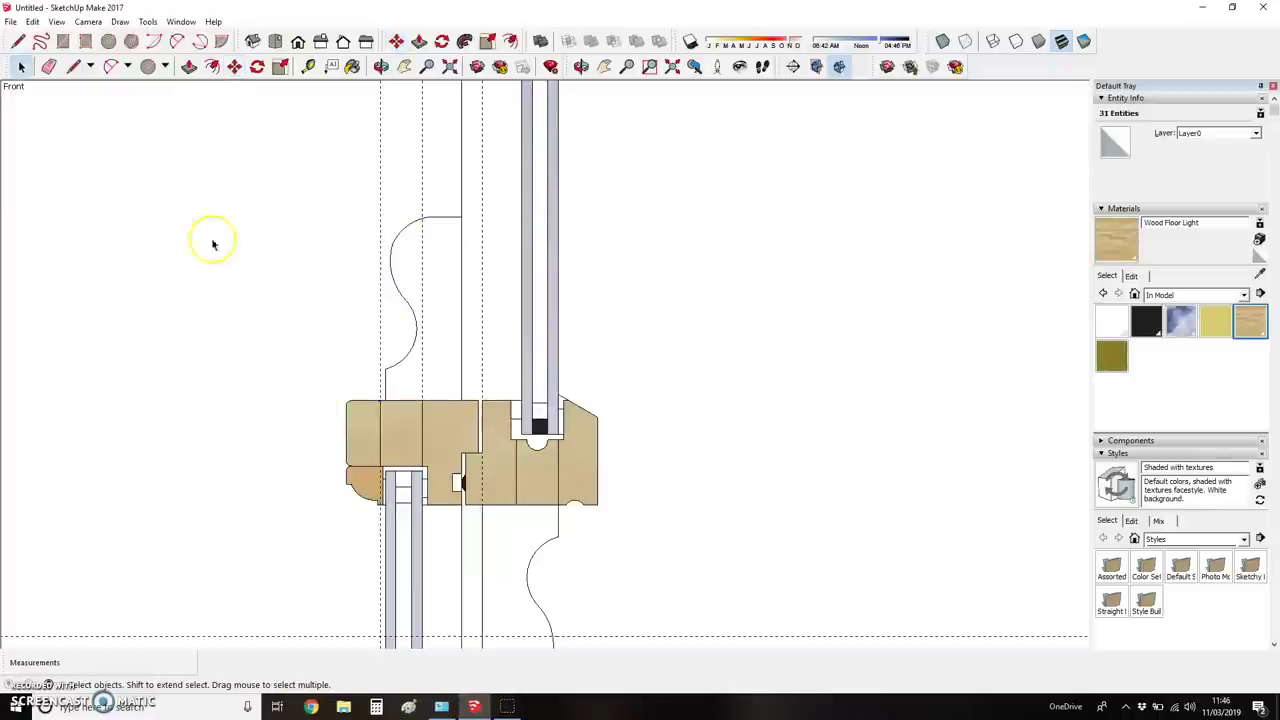
pyautogui.scroll(-5, 430, 400)
pyautogui.scroll(3, 430, 427)
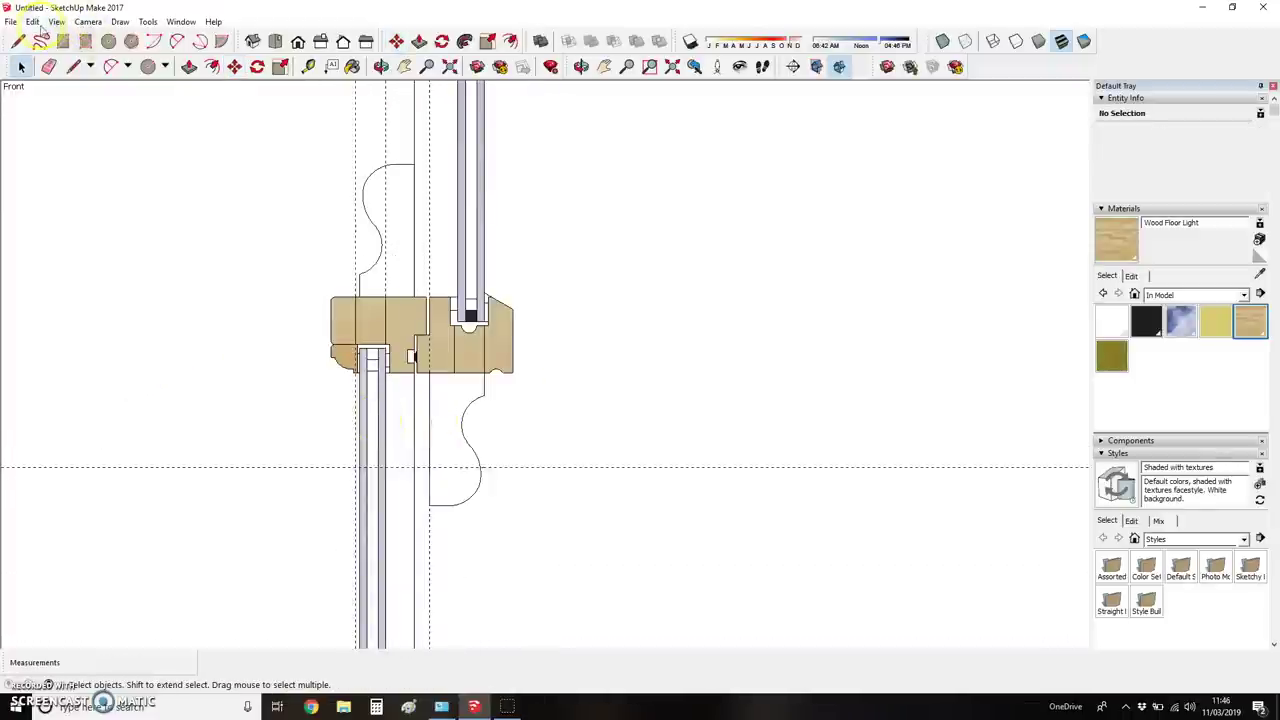
# - Delete all guides from the drawing
pyautogui.click(38, 23)
pyautogui.click(80, 148)
pyautogui.scroll(-2, 366, 305)
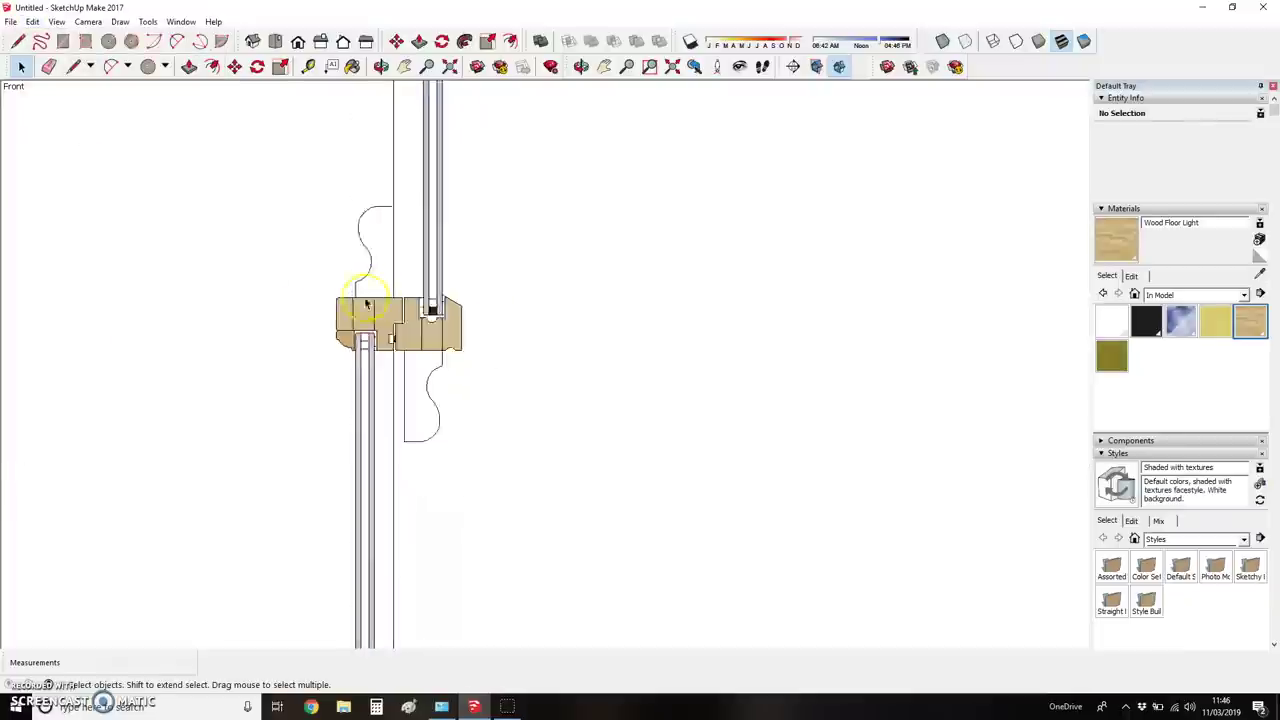
pyautogui.scroll(-2, 462, 285)
pyautogui.scroll(4, 430, 250)
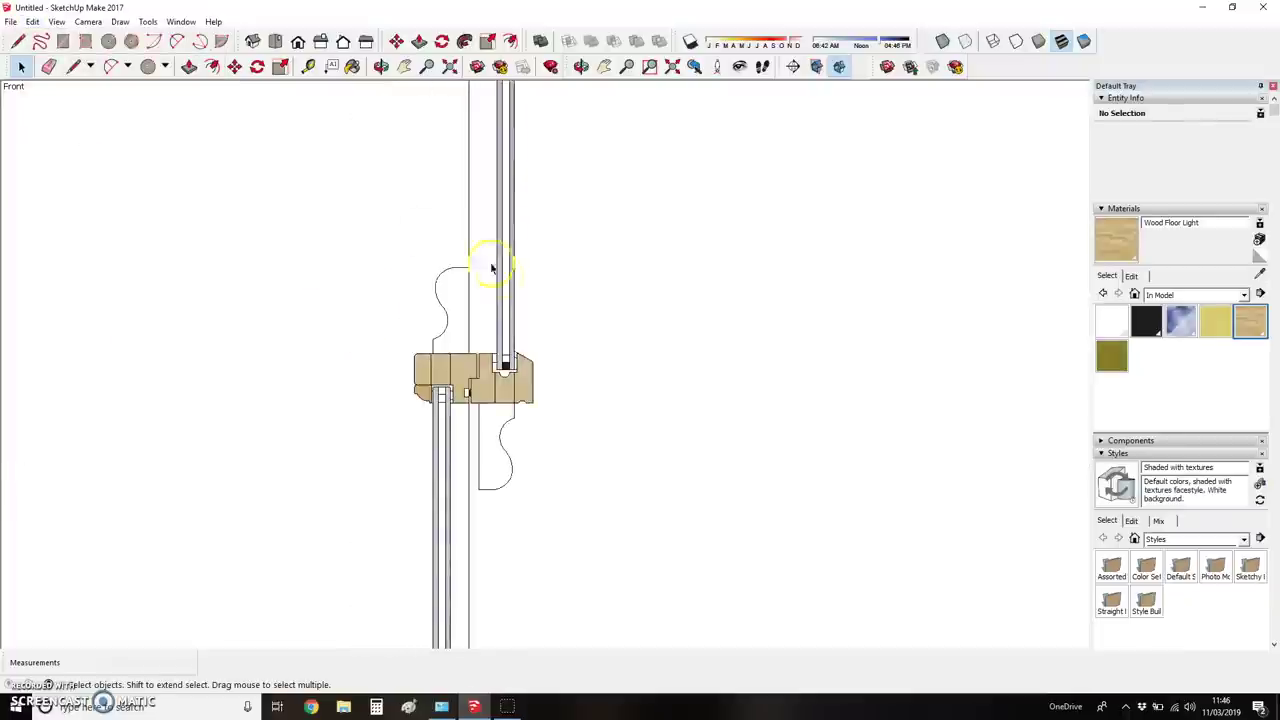
pyautogui.scroll(1, 463, 369)
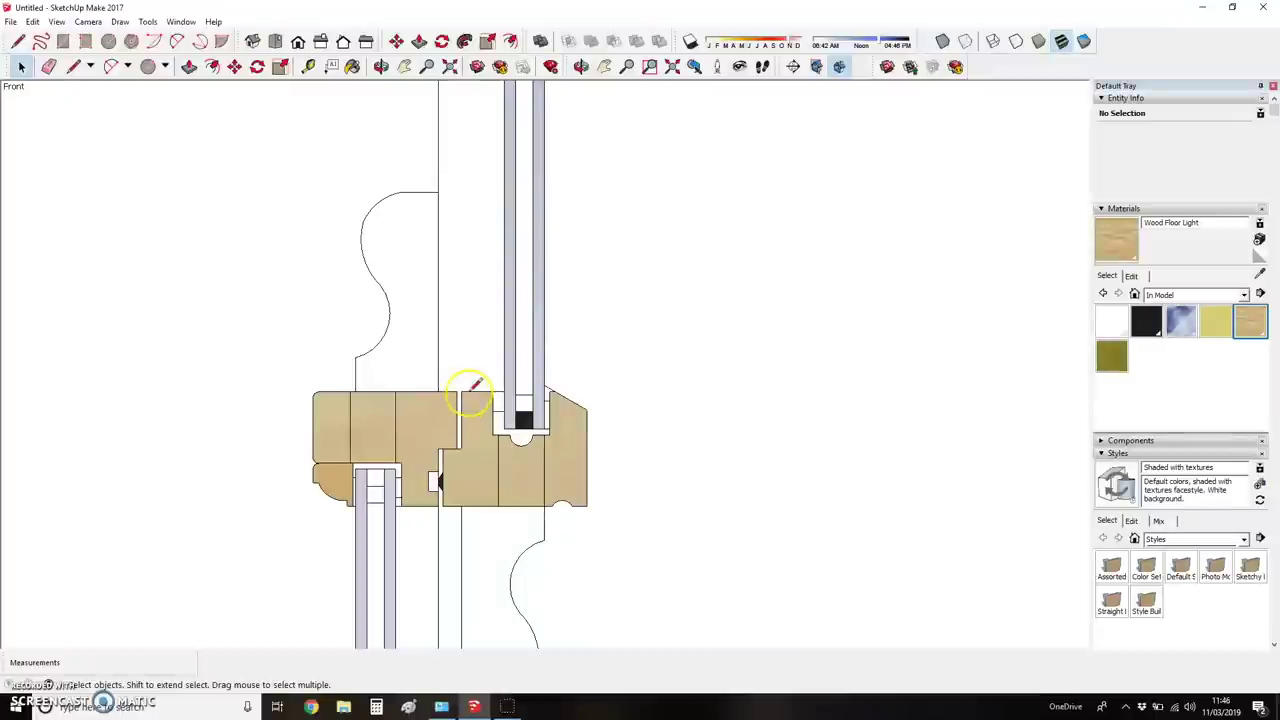
# - Draw a 696 mm vertical line from the upper sash meeting rail's inner top corner to the top rail, and erase the face it encloses
pyautogui.press('l')
pyautogui.scroll(-3, 466, 391)
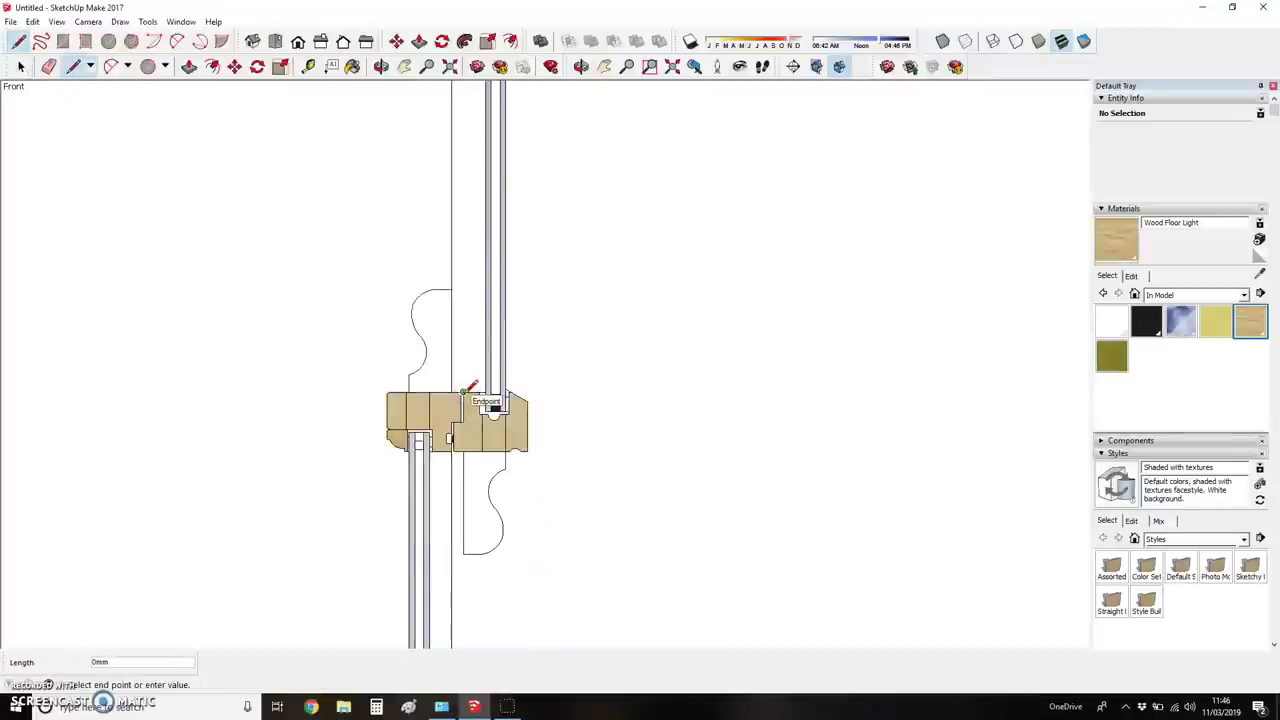
pyautogui.scroll(-3, 466, 391)
pyautogui.scroll(3, 443, 182)
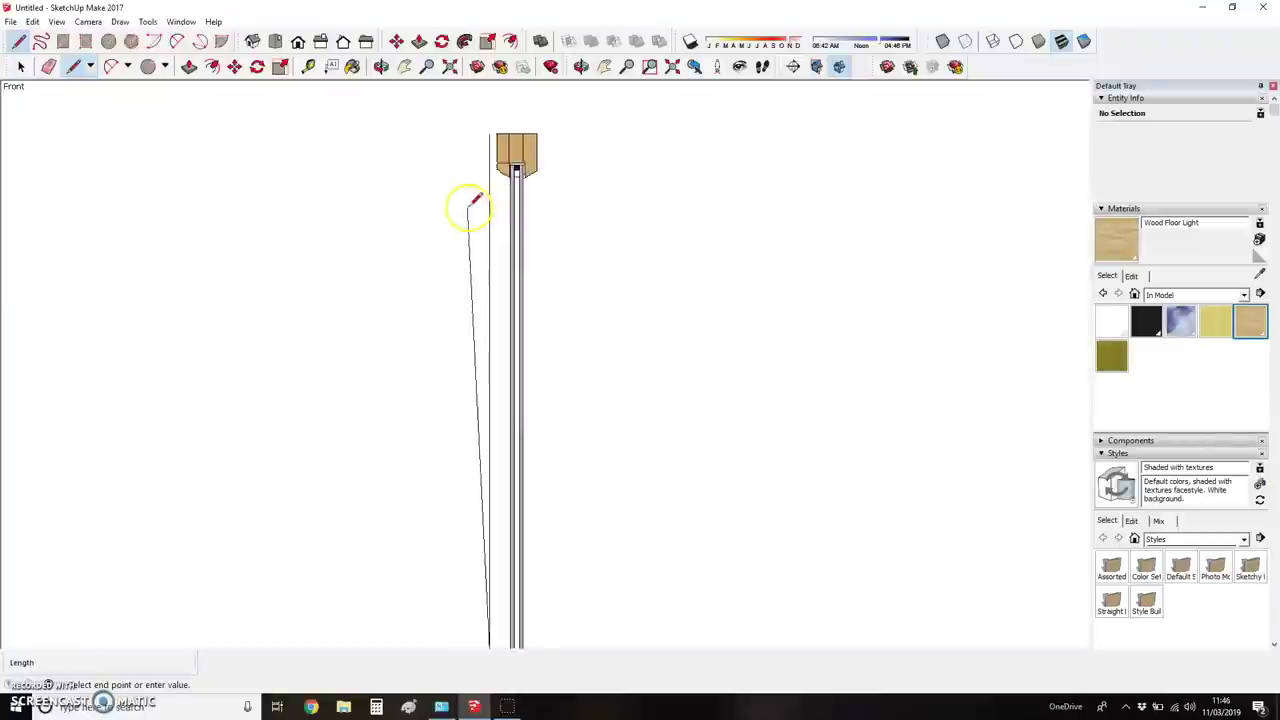
pyautogui.scroll(2, 480, 185)
pyautogui.click(511, 139)
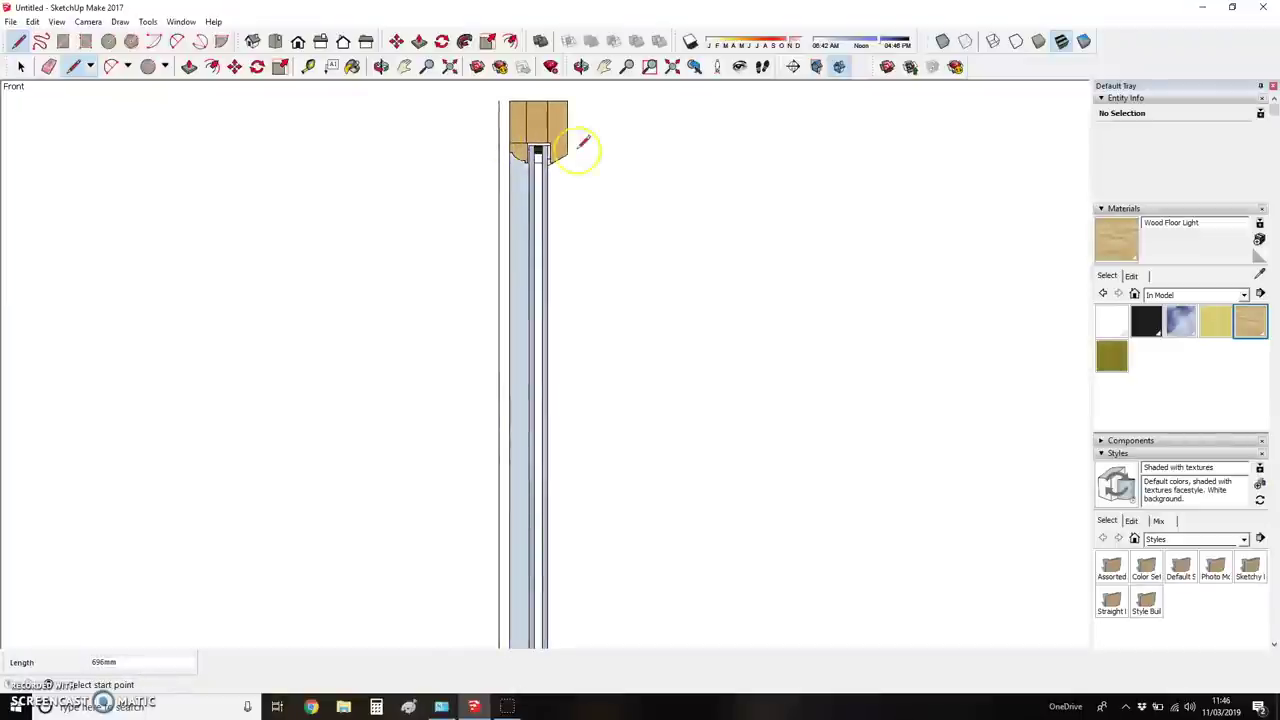
pyautogui.rightClick(535, 170)
pyautogui.click(533, 209)
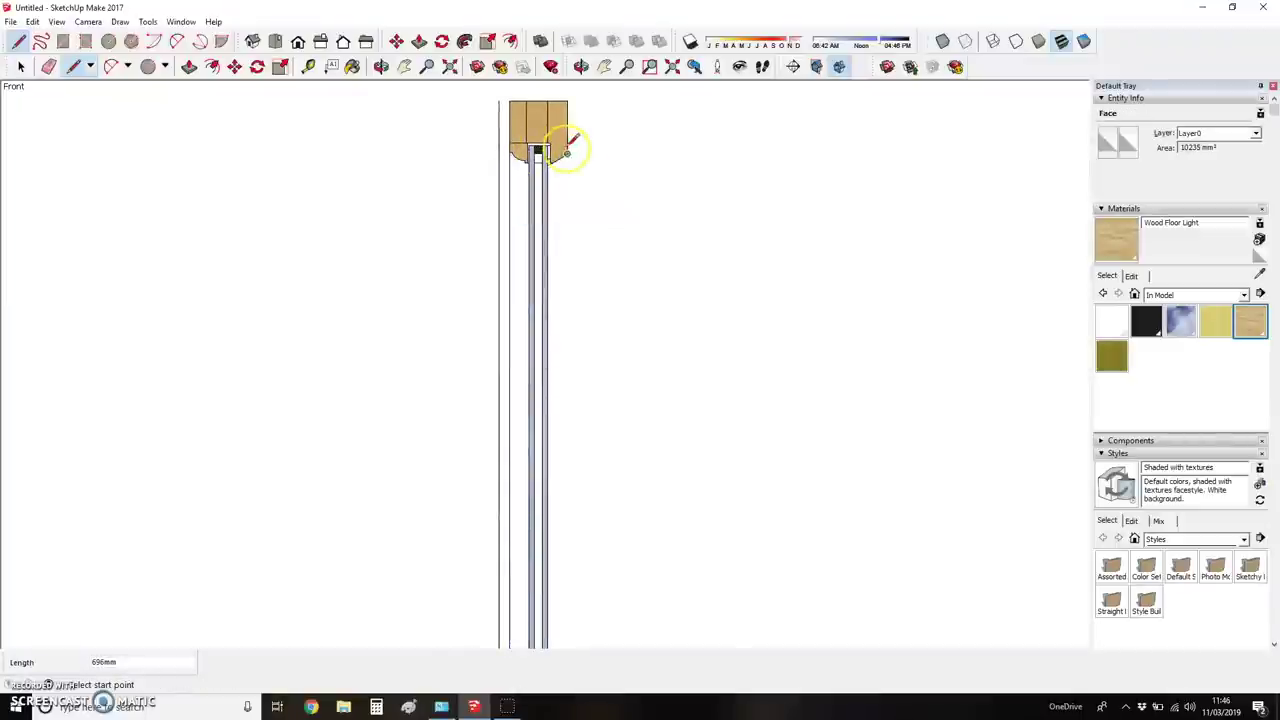
# - Draw a vertical line from the top rail's outer lower corner down to the outer face of the upper sash's meeting rail
pyautogui.click(567, 153)
pyautogui.scroll(-3, 568, 155)
pyautogui.scroll(3, 557, 363)
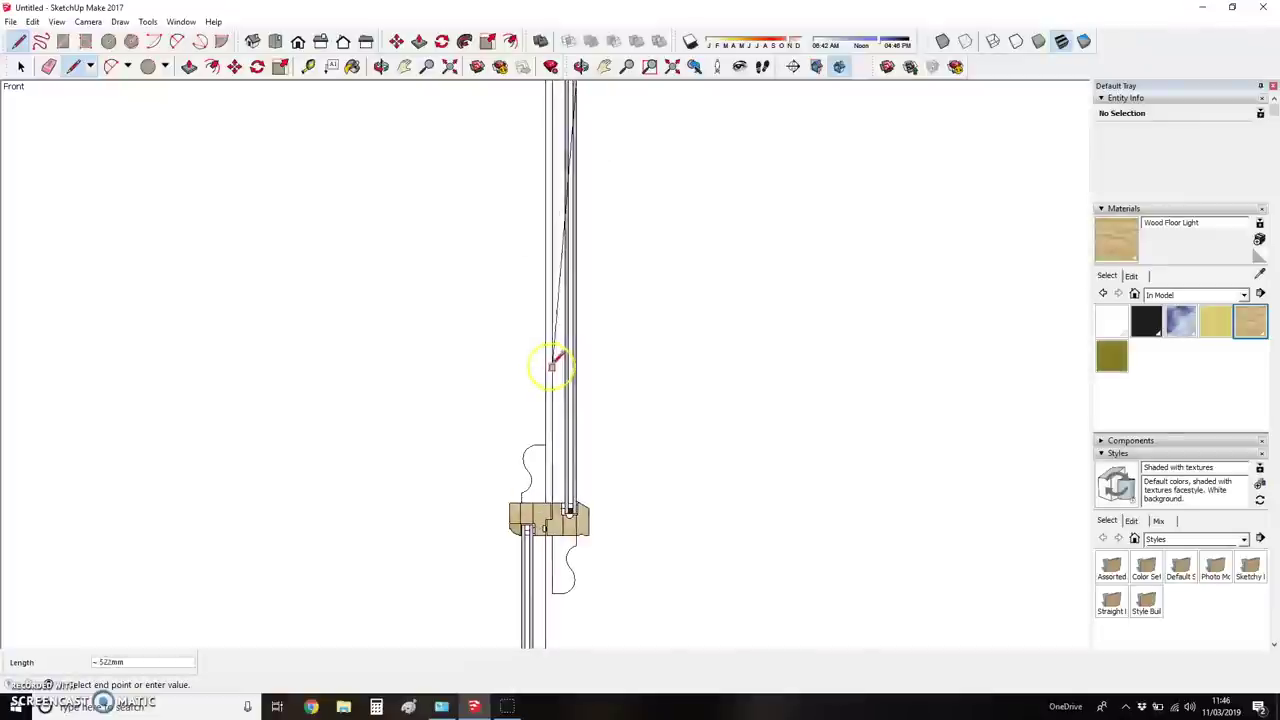
pyautogui.click(597, 508)
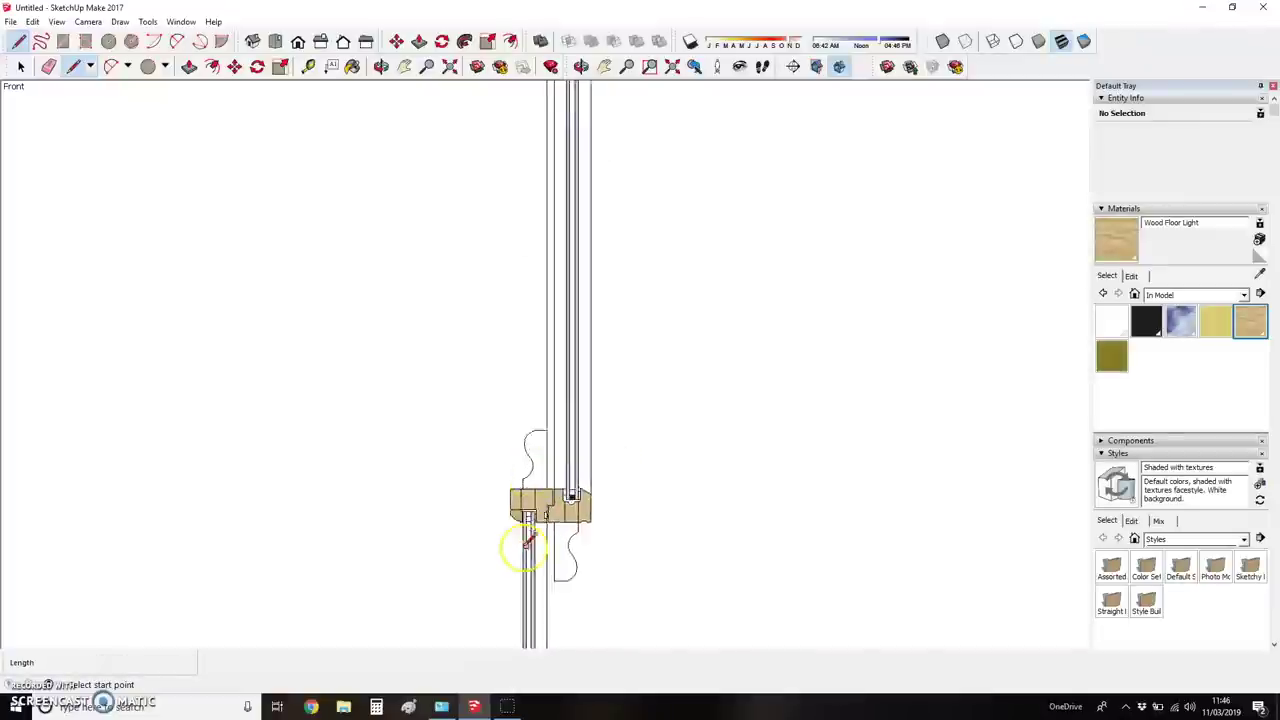
# - Draw a vertical line from the lower sash meeting rail's moulding down to the bottom rail, and erase the face it encloses
pyautogui.scroll(3, 523, 549)
pyautogui.click(492, 460)
pyautogui.scroll(-6, 492, 460)
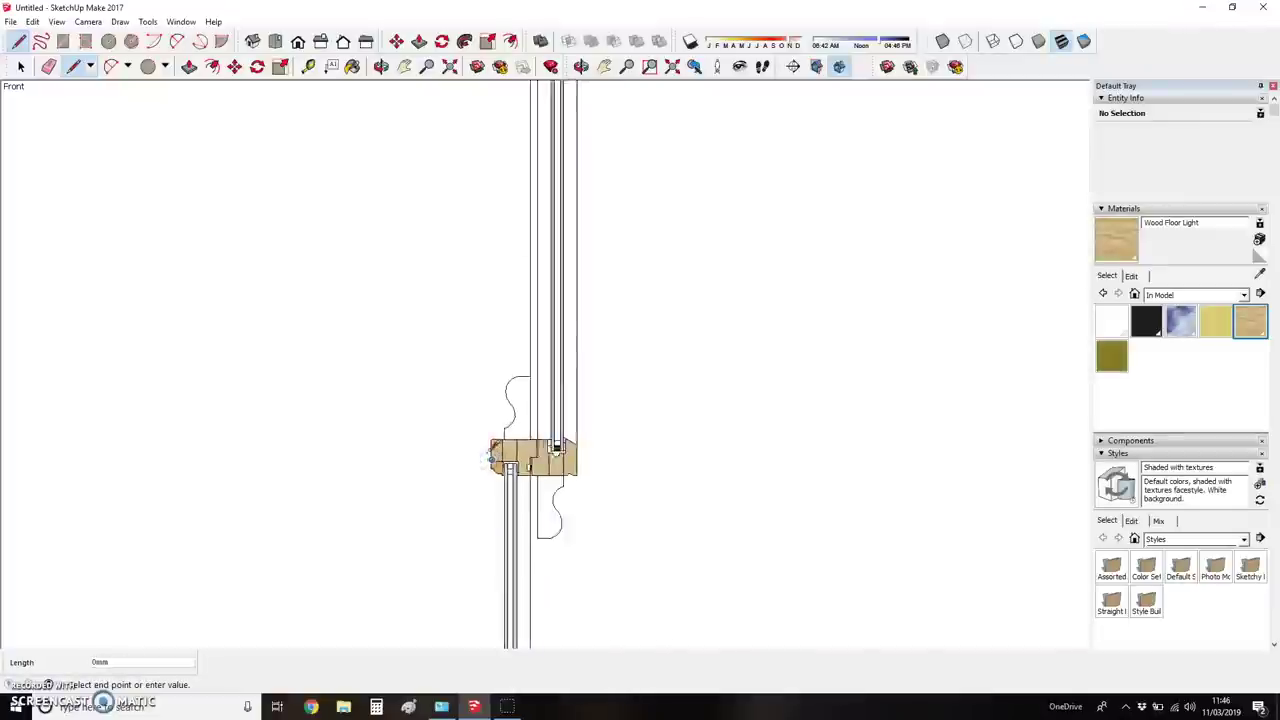
pyautogui.scroll(3, 530, 325)
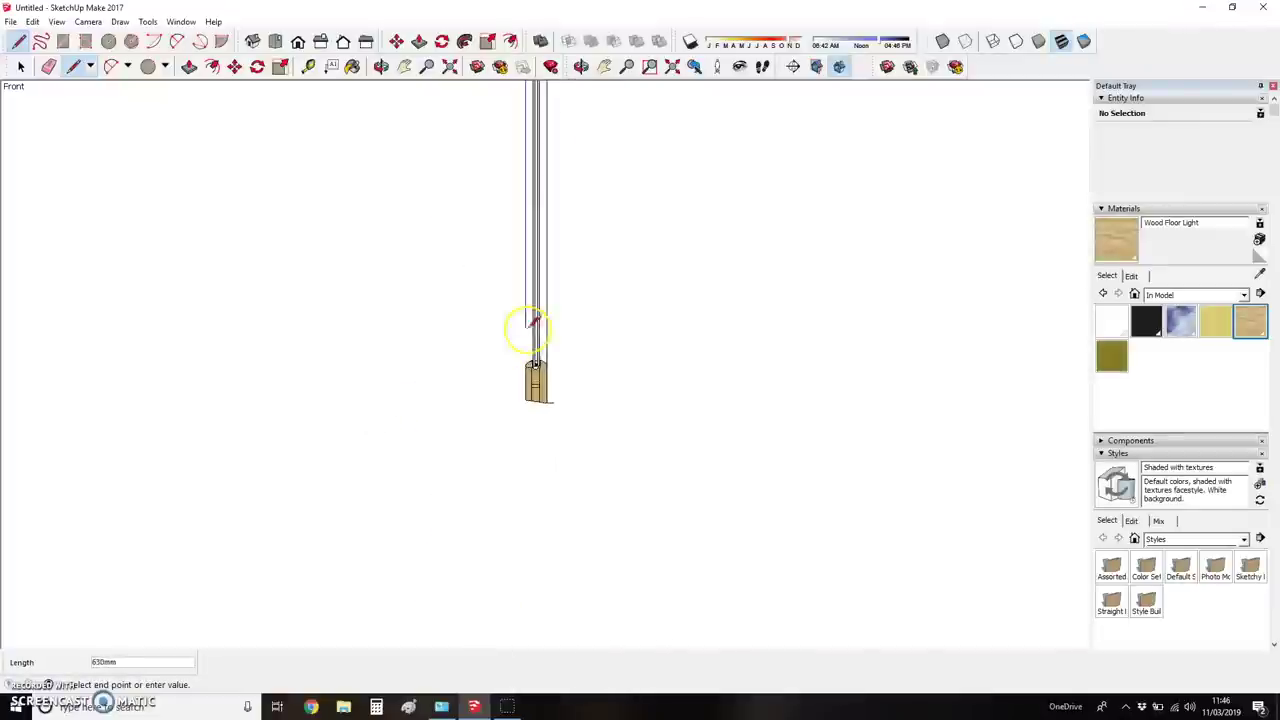
pyautogui.click(520, 385)
pyautogui.scroll(-2, 533, 430)
pyautogui.scroll(3, 543, 443)
pyautogui.rightClick(533, 330)
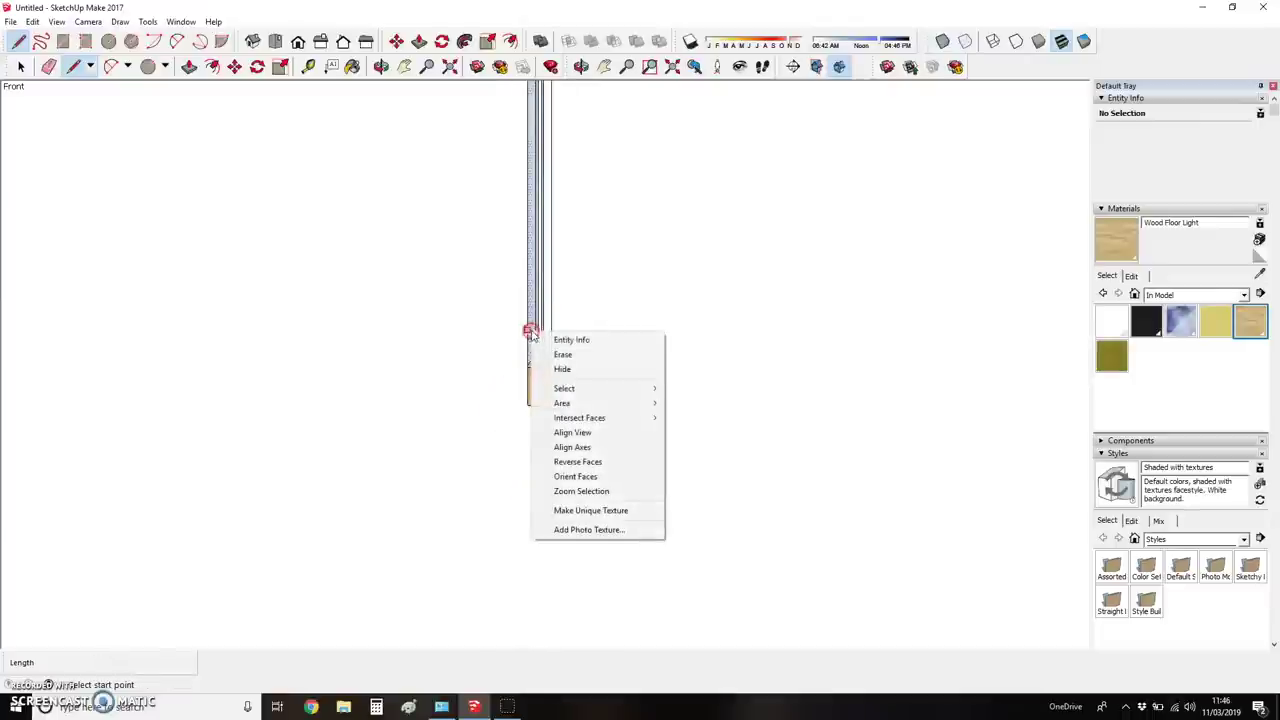
pyautogui.click(557, 354)
pyautogui.scroll(-2, 551, 463)
pyautogui.scroll(6, 571, 398)
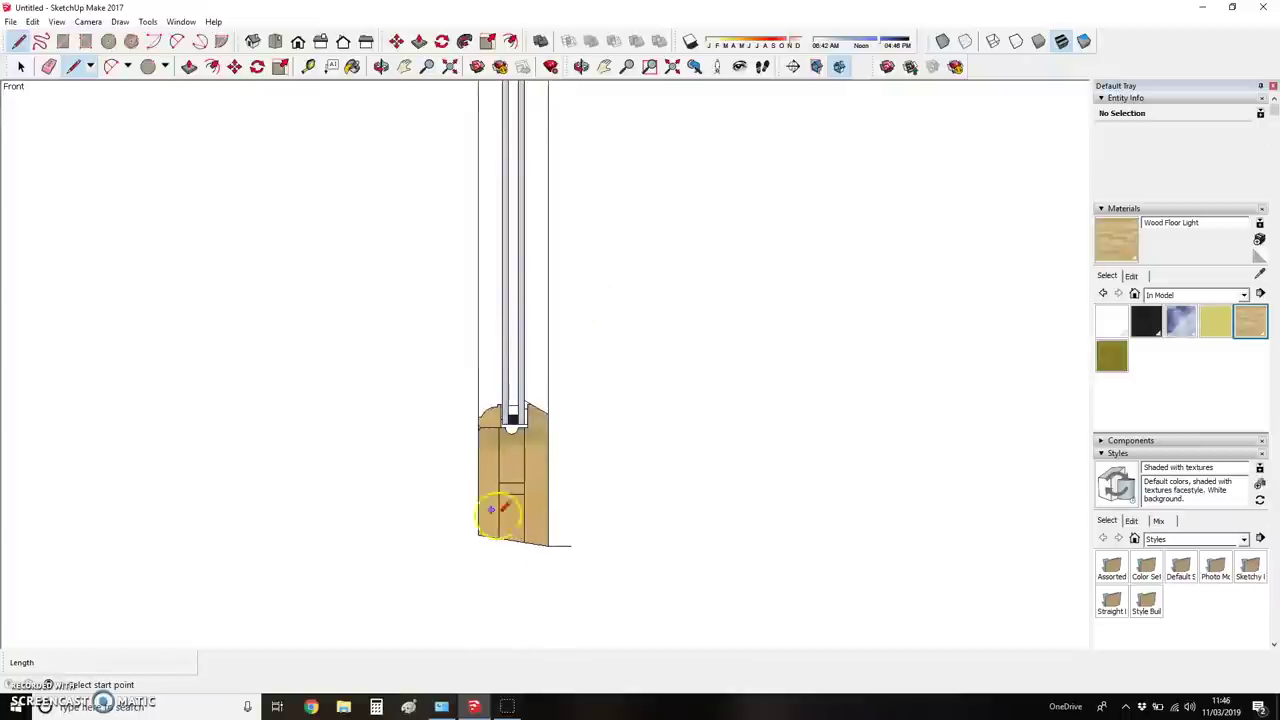
# - Paint the glazing spacer under the lower sash's meeting rail with the black Color M08 material
pyautogui.scroll(-1, 523, 491)
pyautogui.scroll(-3, 523, 520)
pyautogui.scroll(3, 509, 177)
pyautogui.scroll(3, 610, 250)
pyautogui.scroll(-2, 623, 340)
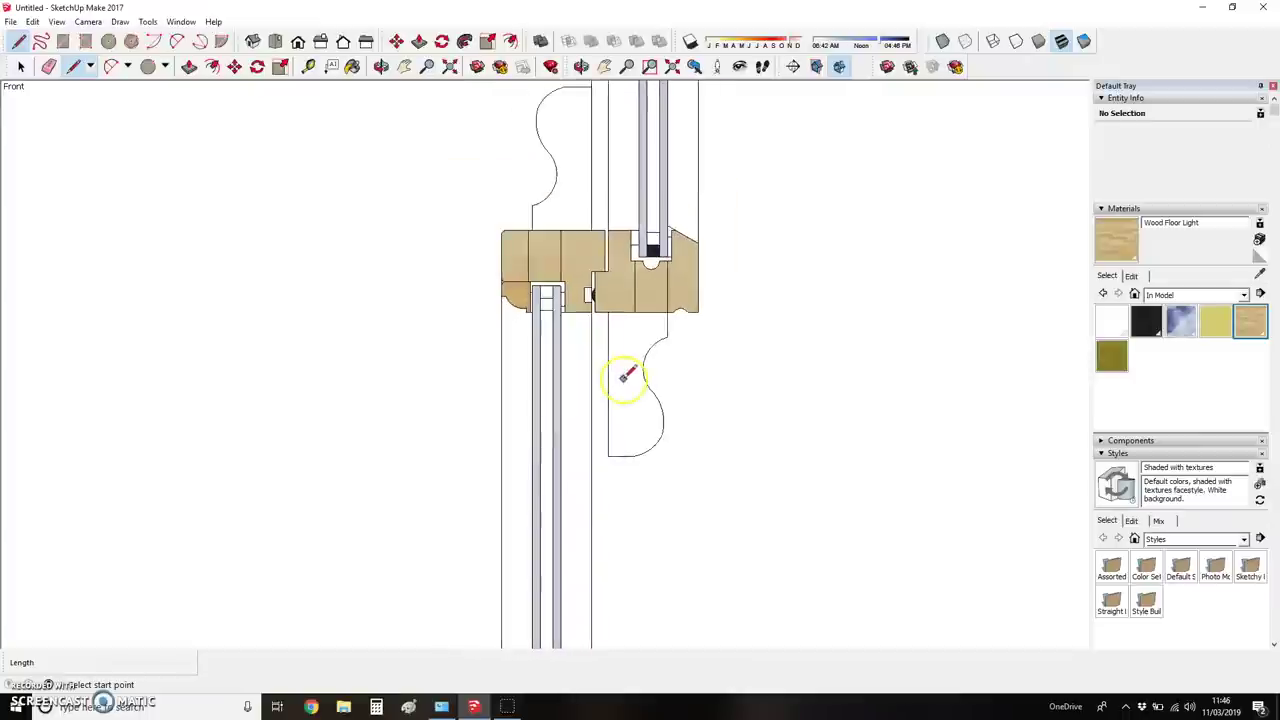
pyautogui.scroll(-1, 628, 340)
pyautogui.scroll(-1, 612, 360)
pyautogui.scroll(-1, 585, 405)
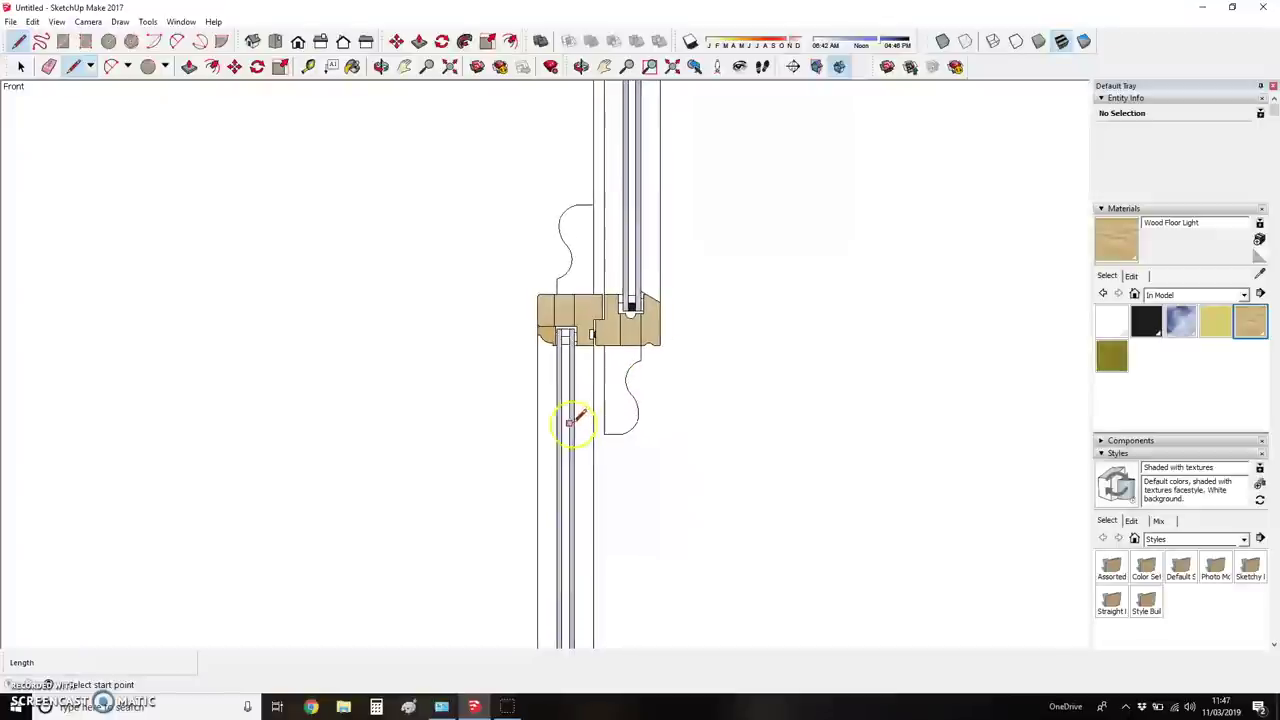
pyautogui.scroll(3, 565, 339)
pyautogui.press('b')
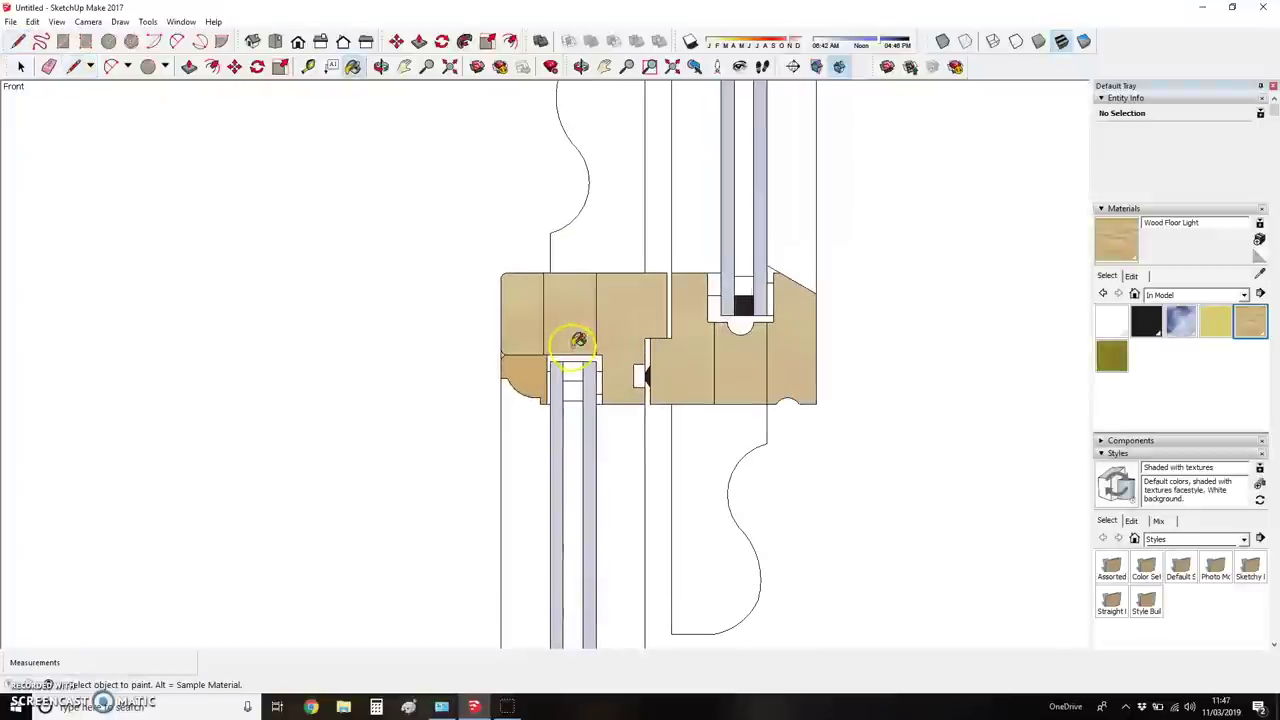
pyautogui.click(1146, 322)
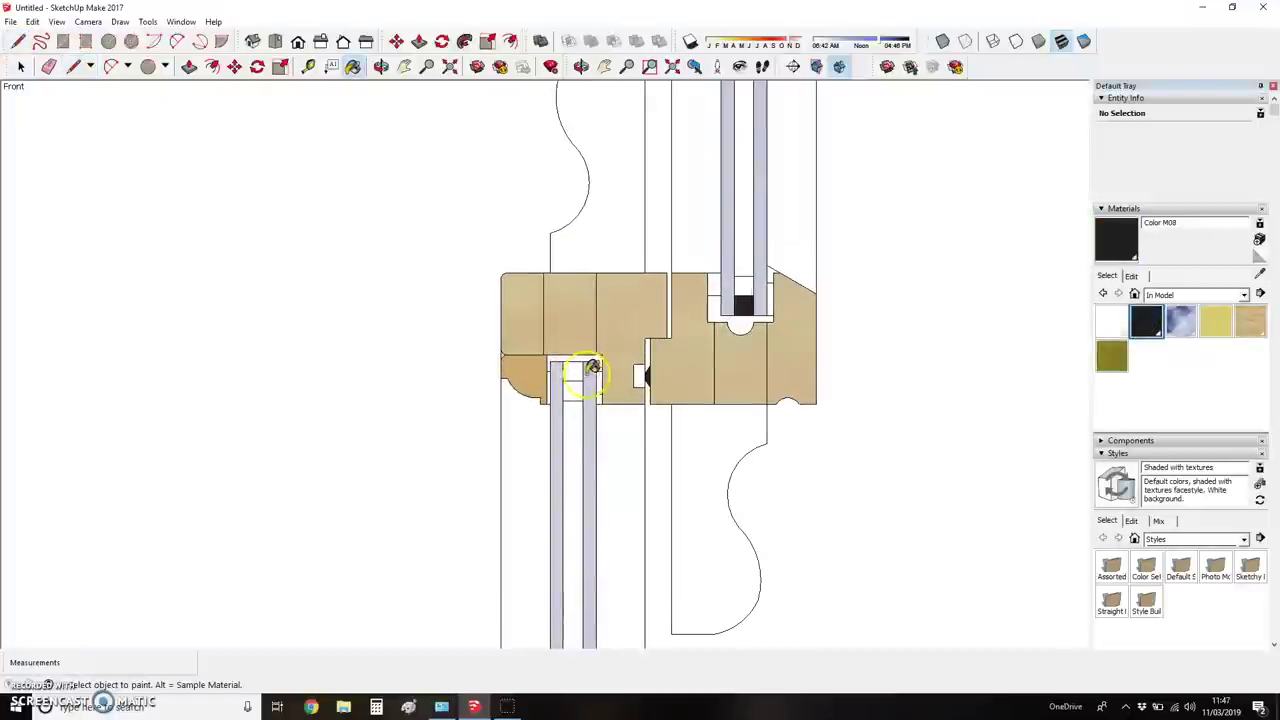
pyautogui.scroll(-1, 597, 387)
pyautogui.scroll(-1, 585, 441)
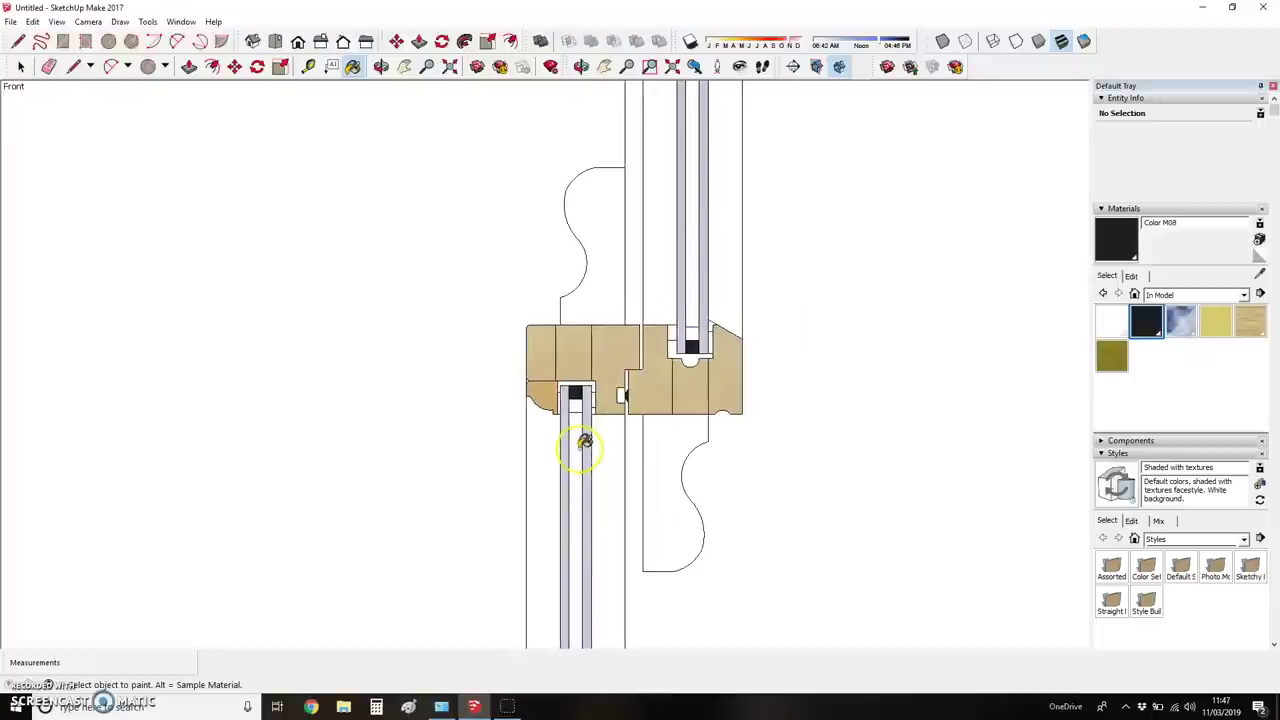
pyautogui.scroll(-1, 621, 459)
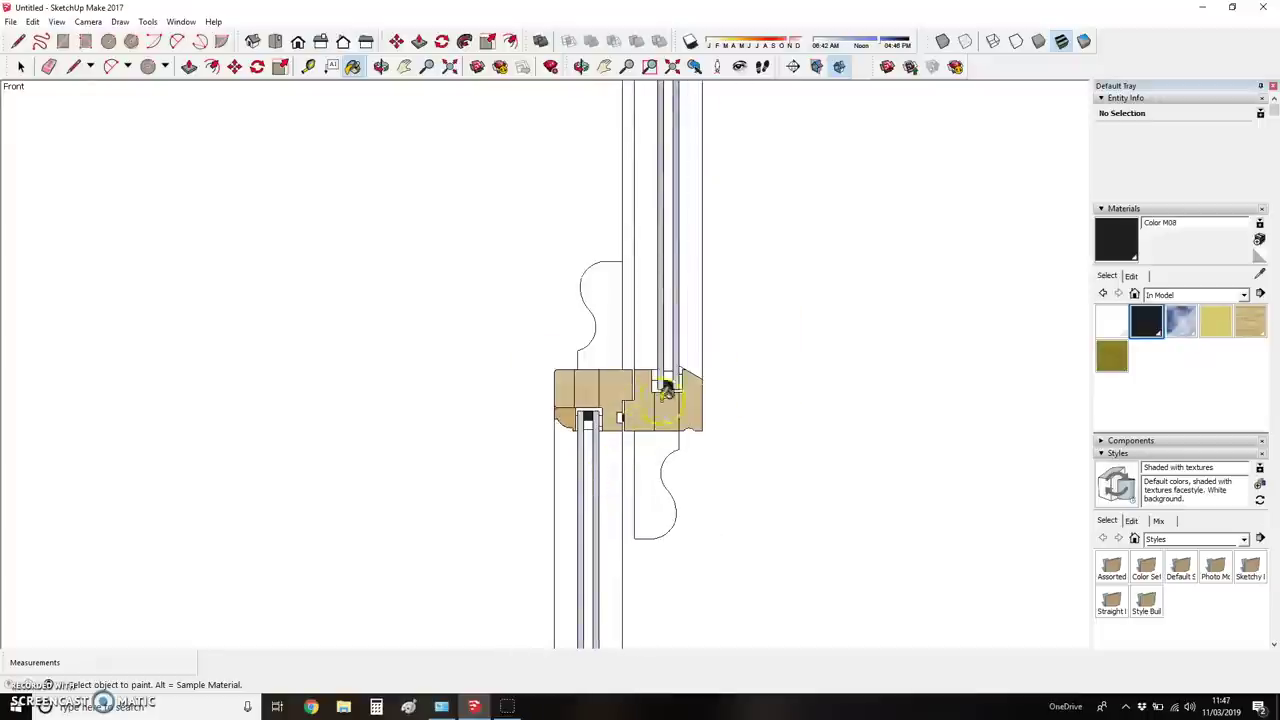
# - Place a horizontal guide along the top rail's upper edge and a second guide 20 mm below it
pyautogui.scroll(-4, 667, 392)
pyautogui.scroll(4, 640, 118)
pyautogui.scroll(1, 642, 116)
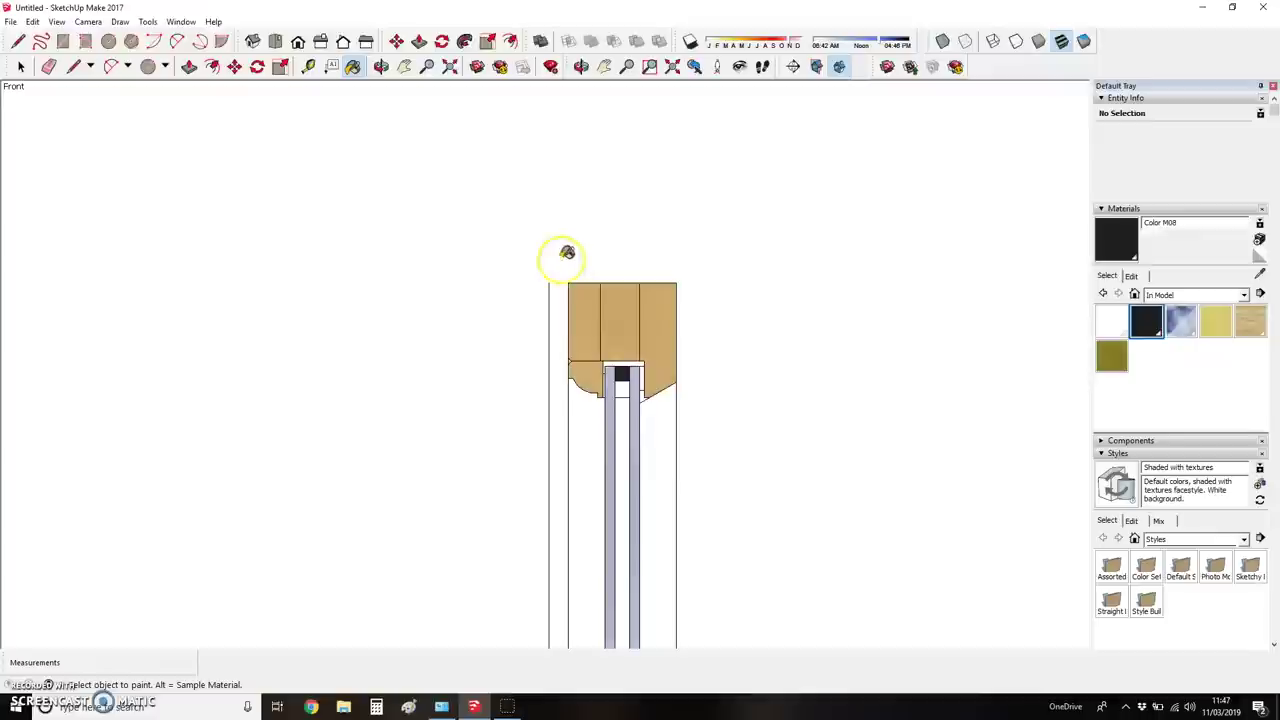
pyautogui.press('t')
pyautogui.click(612, 283)
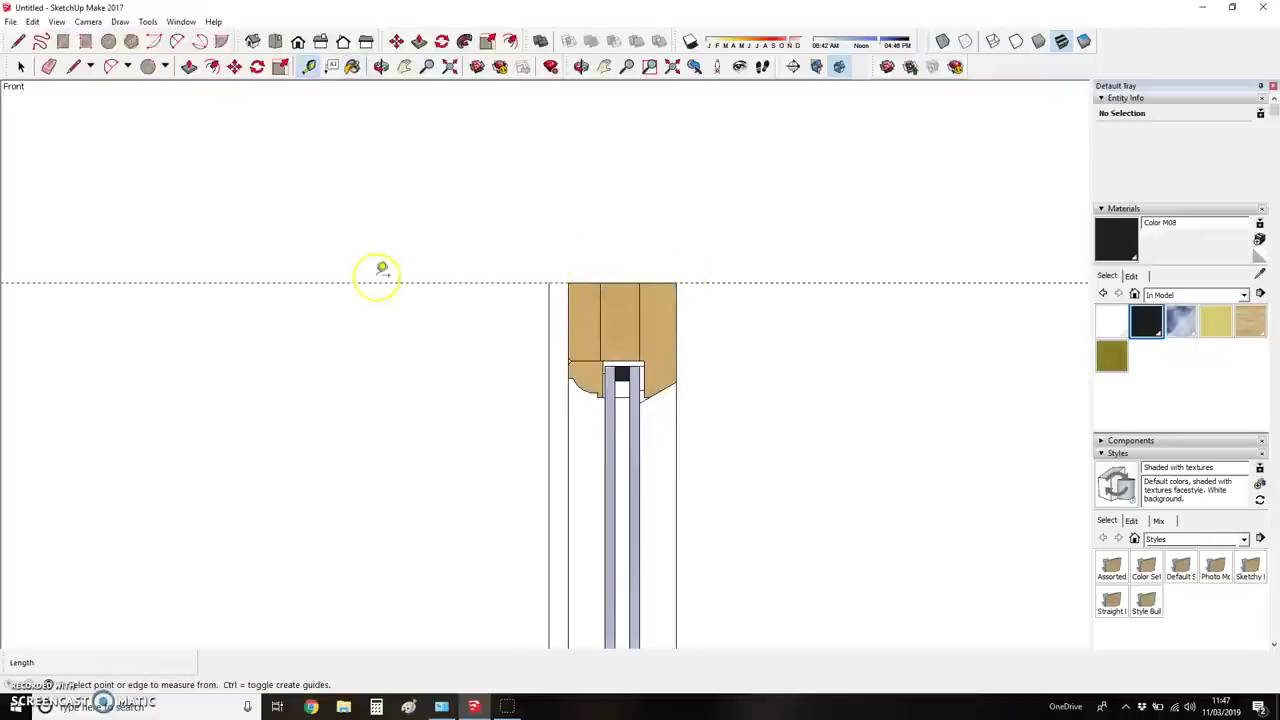
pyautogui.click(557, 283)
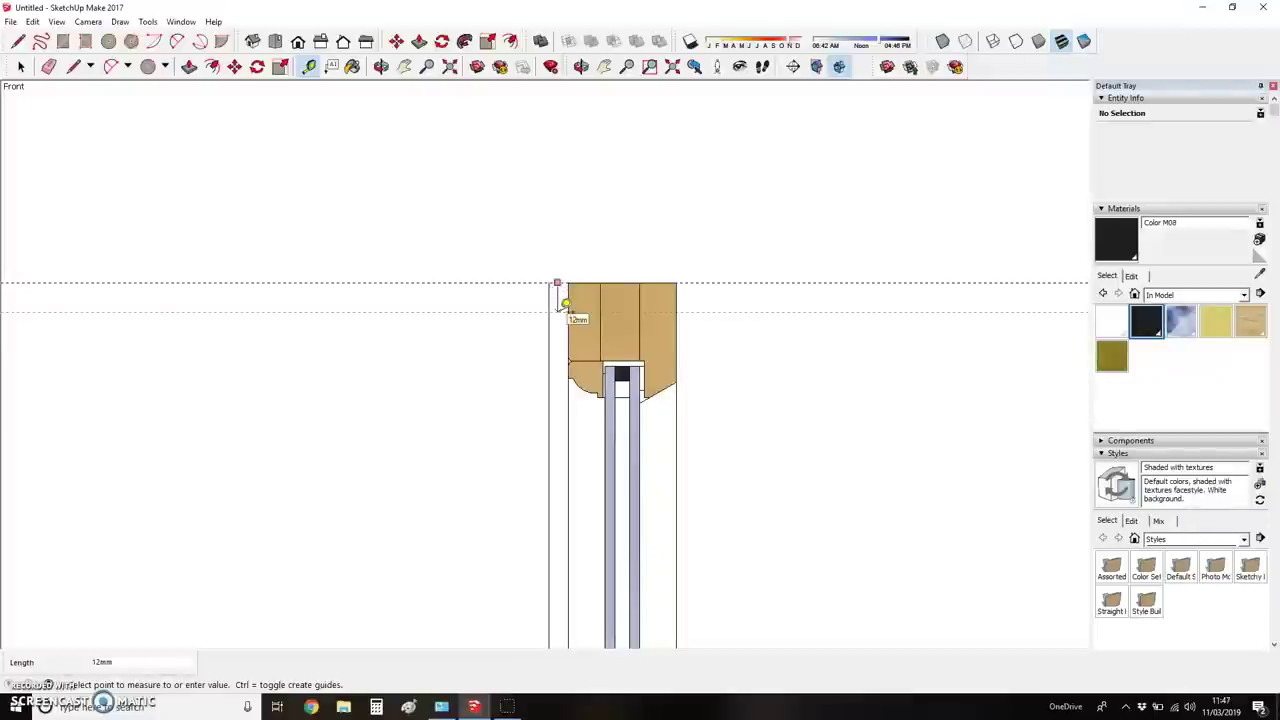
pyautogui.write('20')
pyautogui.press('Return')
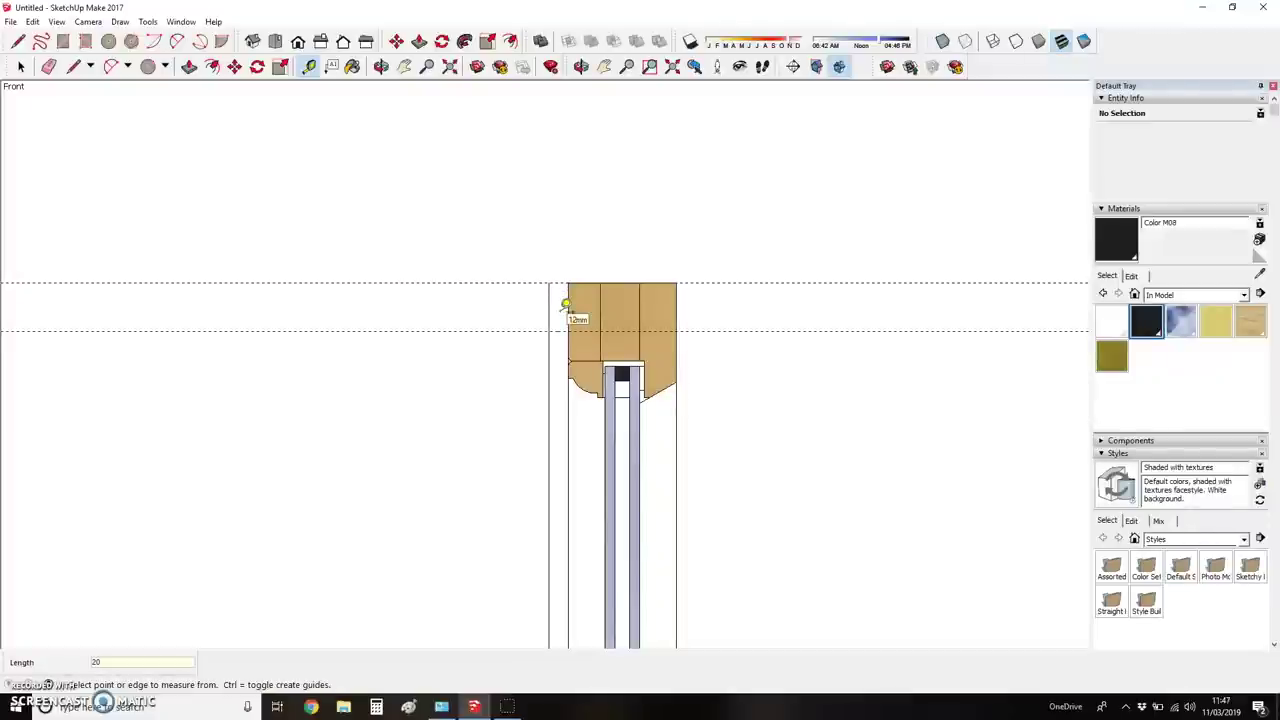
# - Place a vertical guide 4 mm inside the line beside the top rail, and a horizontal guide 4 mm above the lower guide
pyautogui.scroll(4, 556, 300)
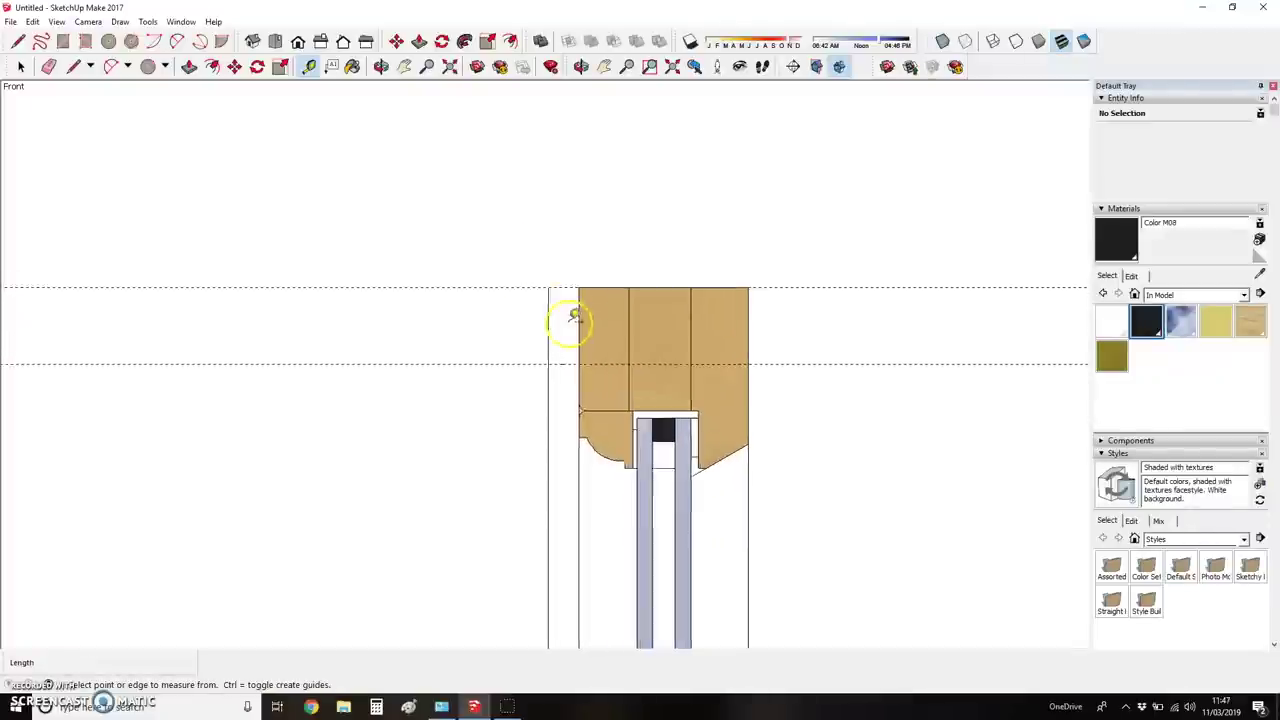
pyautogui.click(542, 322)
pyautogui.write('4')
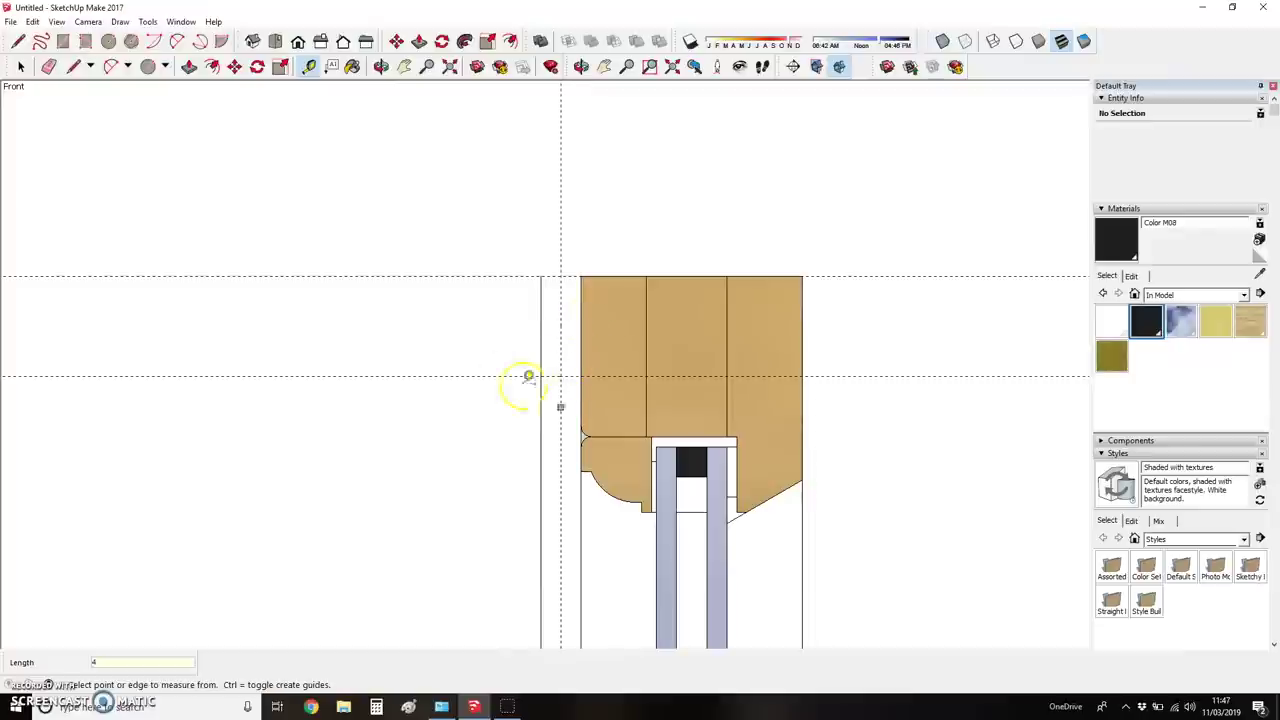
pyautogui.click(483, 376)
pyautogui.write('4')
pyautogui.press('Return')
# - Draw a 4 mm radius circle at the guides' intersection and erase its upper half to leave the parting bead's rounded end
pyautogui.press('c')
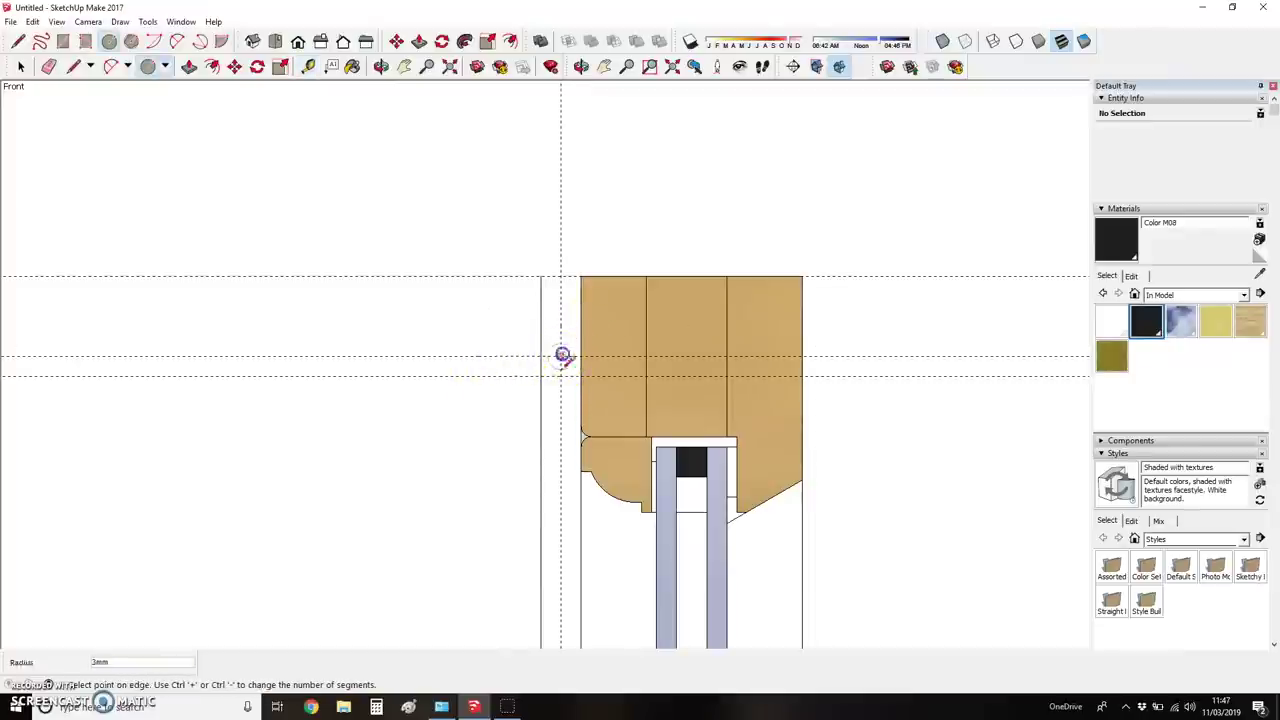
pyautogui.click(560, 356)
pyautogui.write('4')
pyautogui.press('Return')
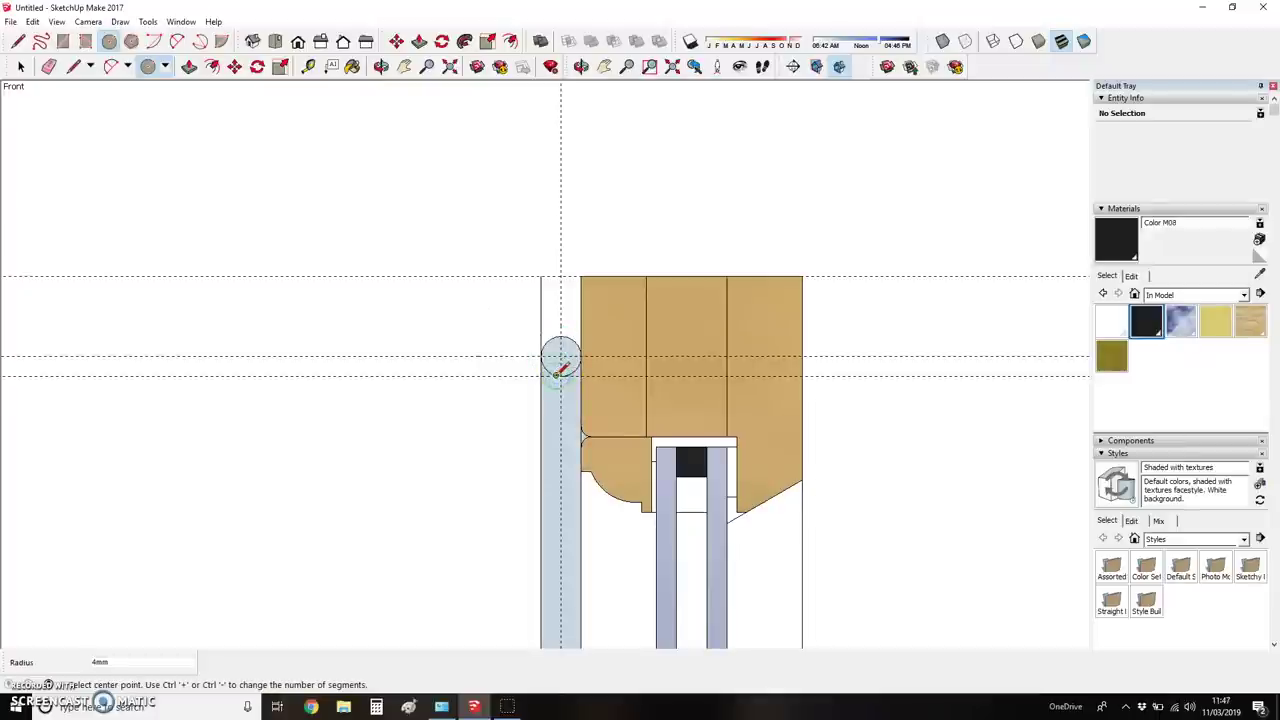
pyautogui.click(552, 340)
pyautogui.press('e')
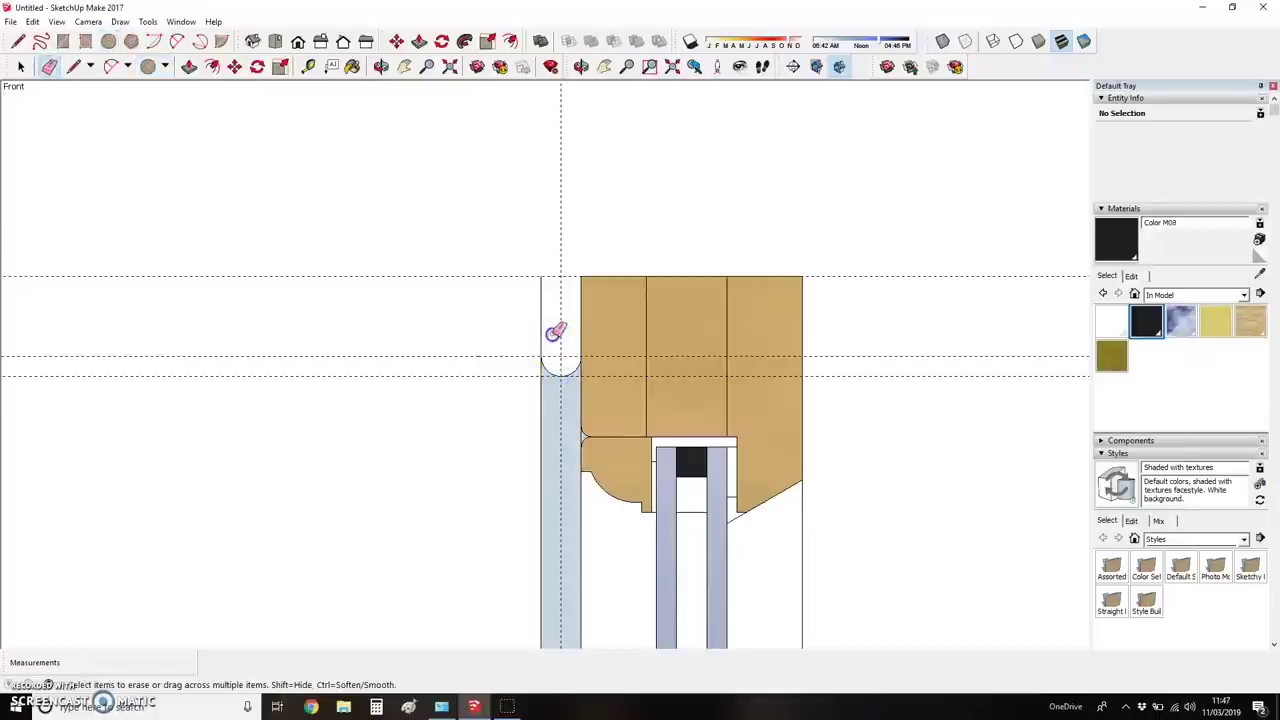
pyautogui.click(550, 305)
# - Place a horizontal guide 27 mm above the guide at the bottom of the bead's rounded end
pyautogui.press('t')
pyautogui.click(477, 375)
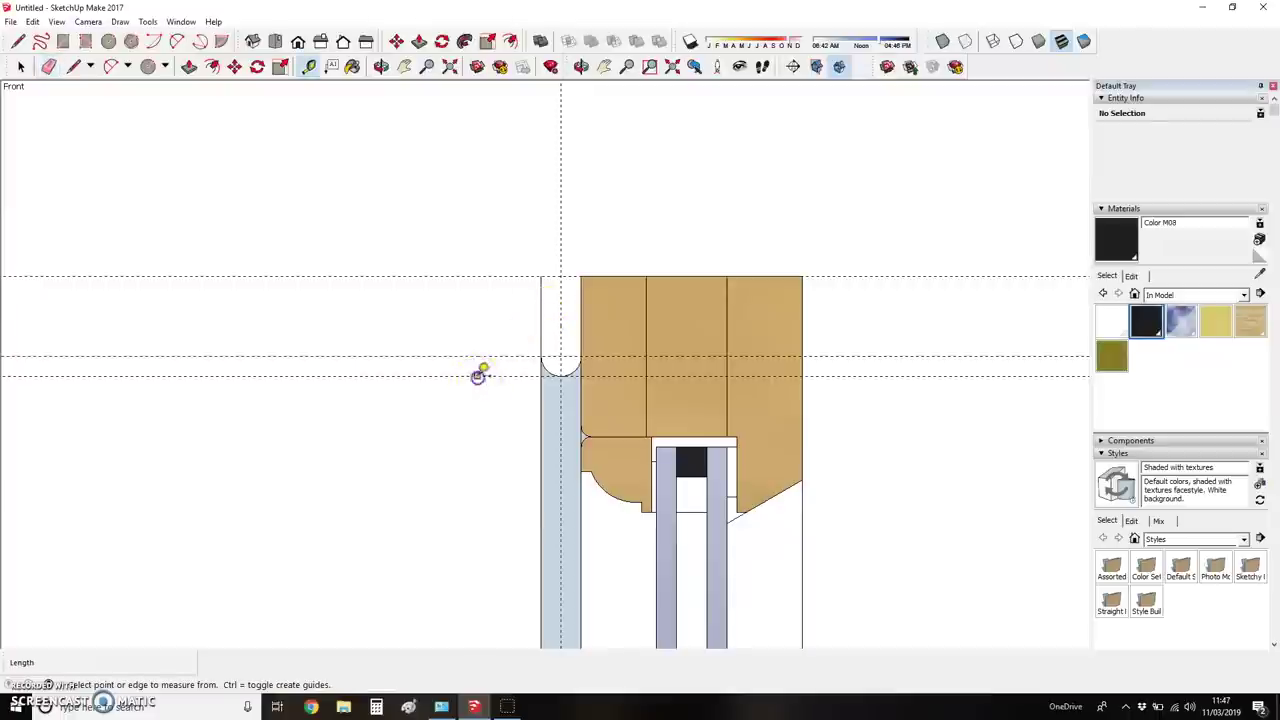
pyautogui.write('27')
pyautogui.press('Return')
pyautogui.click(487, 234)
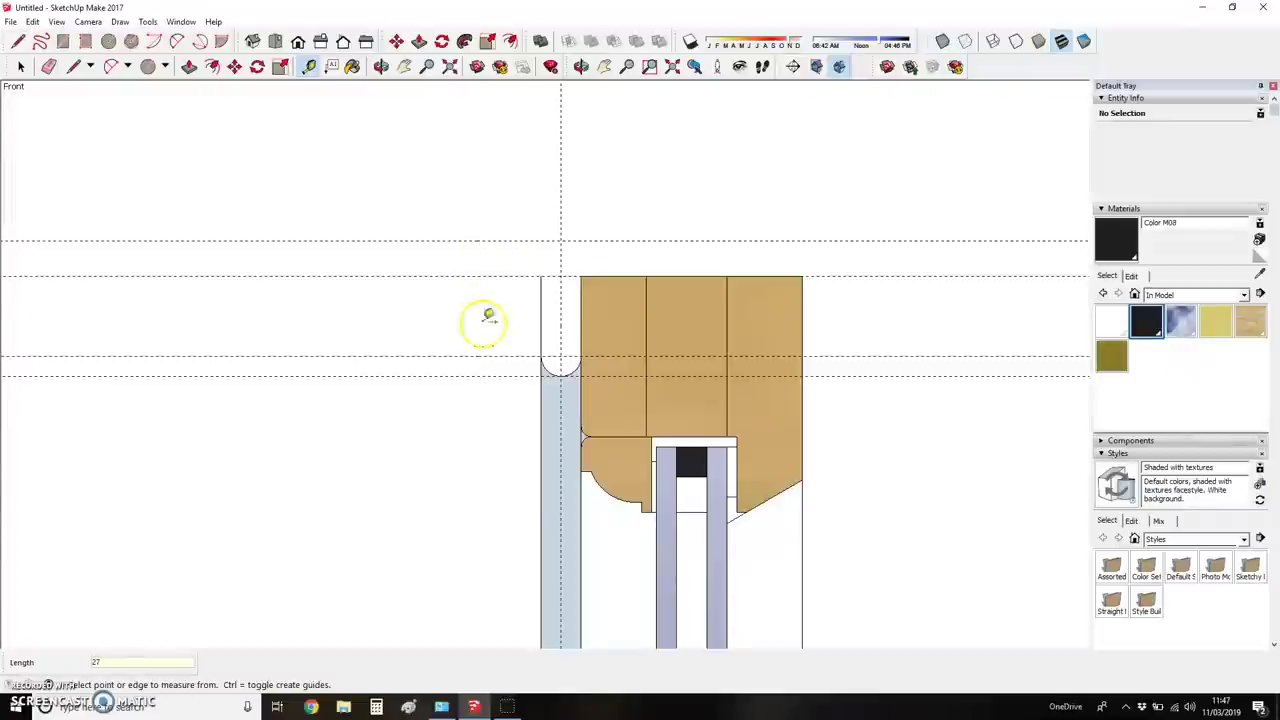
# - Close the parting bead outline 7 mm above the top rail's upper edge and erase the face below its rounded end
pyautogui.press('l')
pyautogui.click(540, 275)
pyautogui.click(541, 240)
pyautogui.click(580, 240)
pyautogui.click(581, 276)
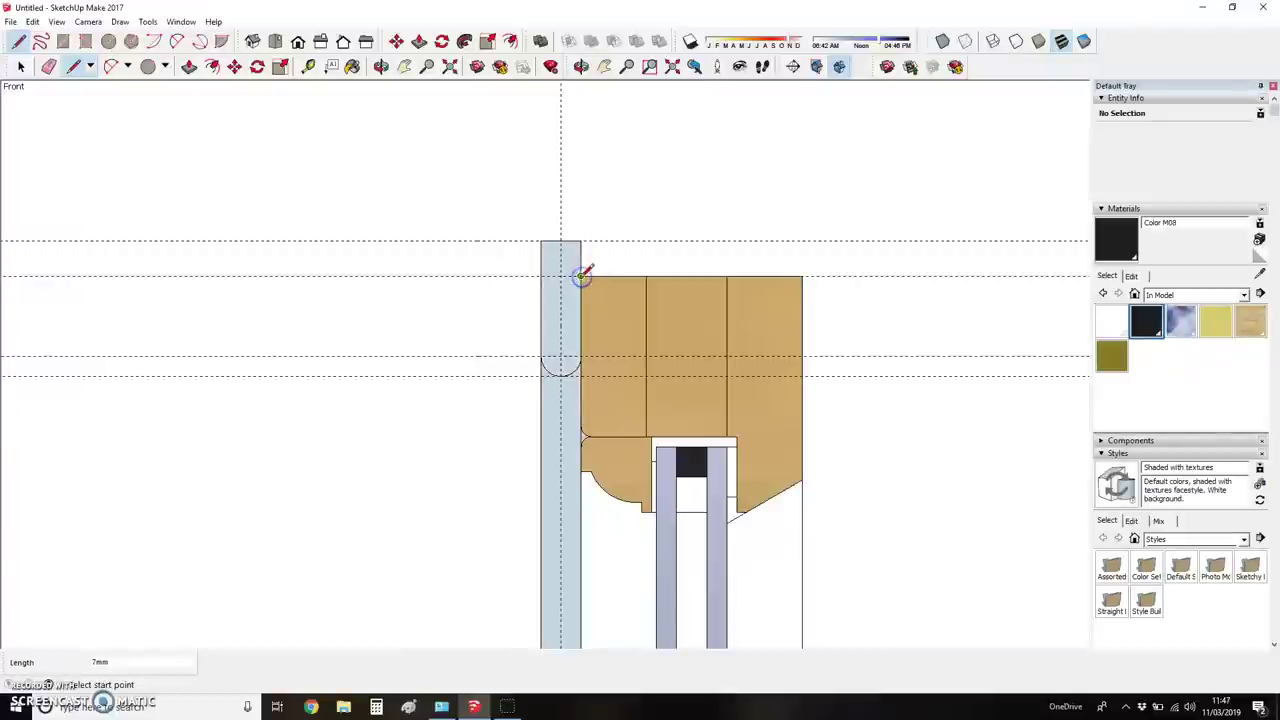
pyautogui.rightClick(570, 408)
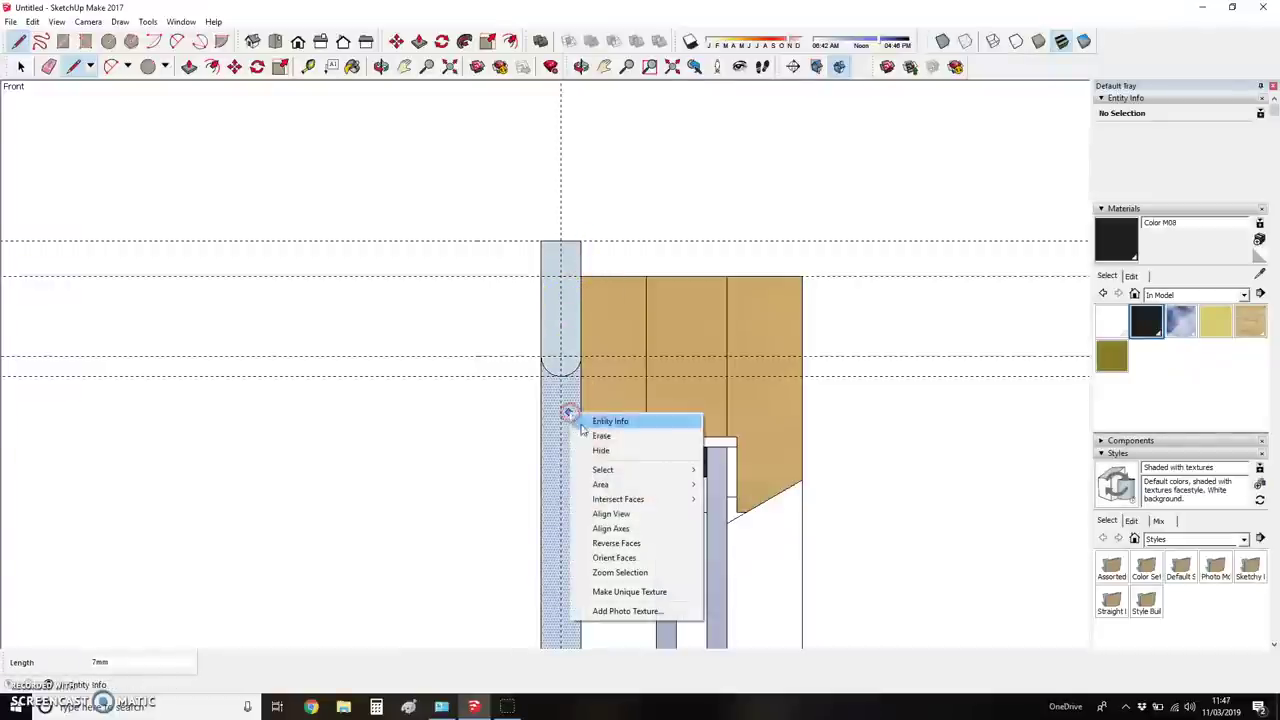
pyautogui.click(590, 434)
pyautogui.scroll(-2, 571, 314)
pyautogui.scroll(1, 586, 238)
pyautogui.scroll(1, 582, 244)
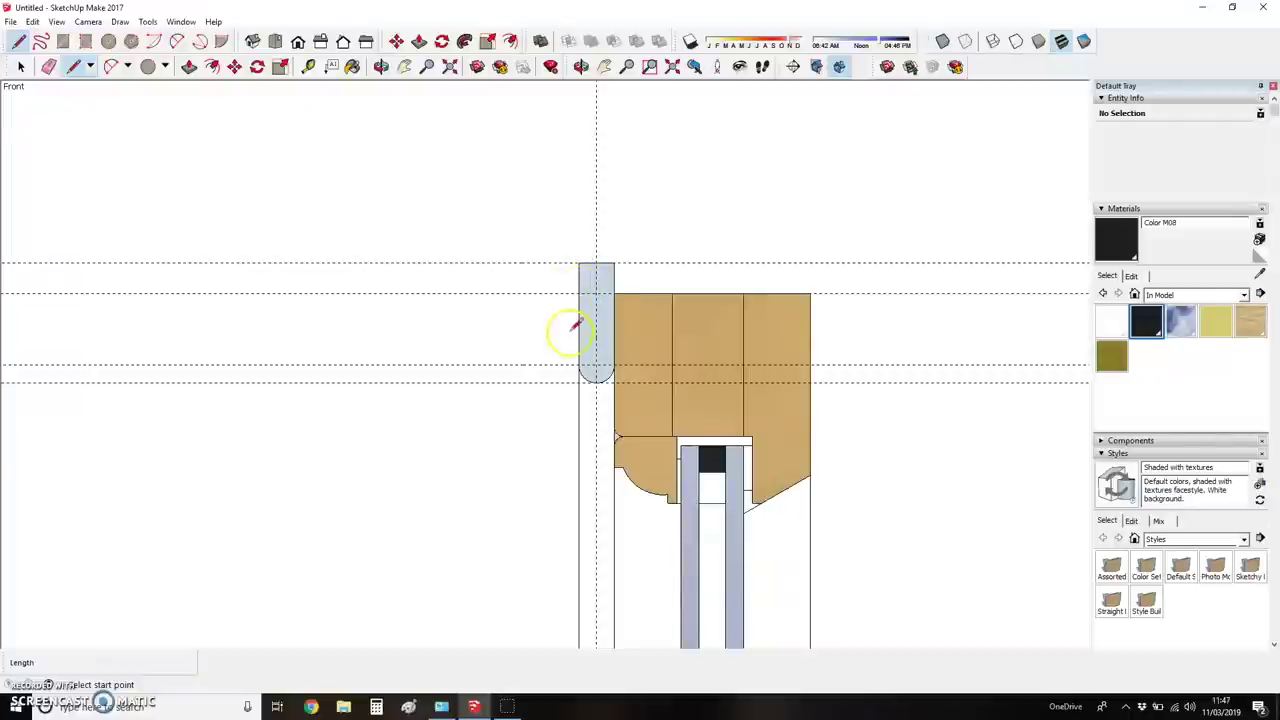
# - Draw a horizontal line from the parting bead away from the top rail, level with its upper edge, 44 mm plus a further 20 mm
pyautogui.click(579, 293)
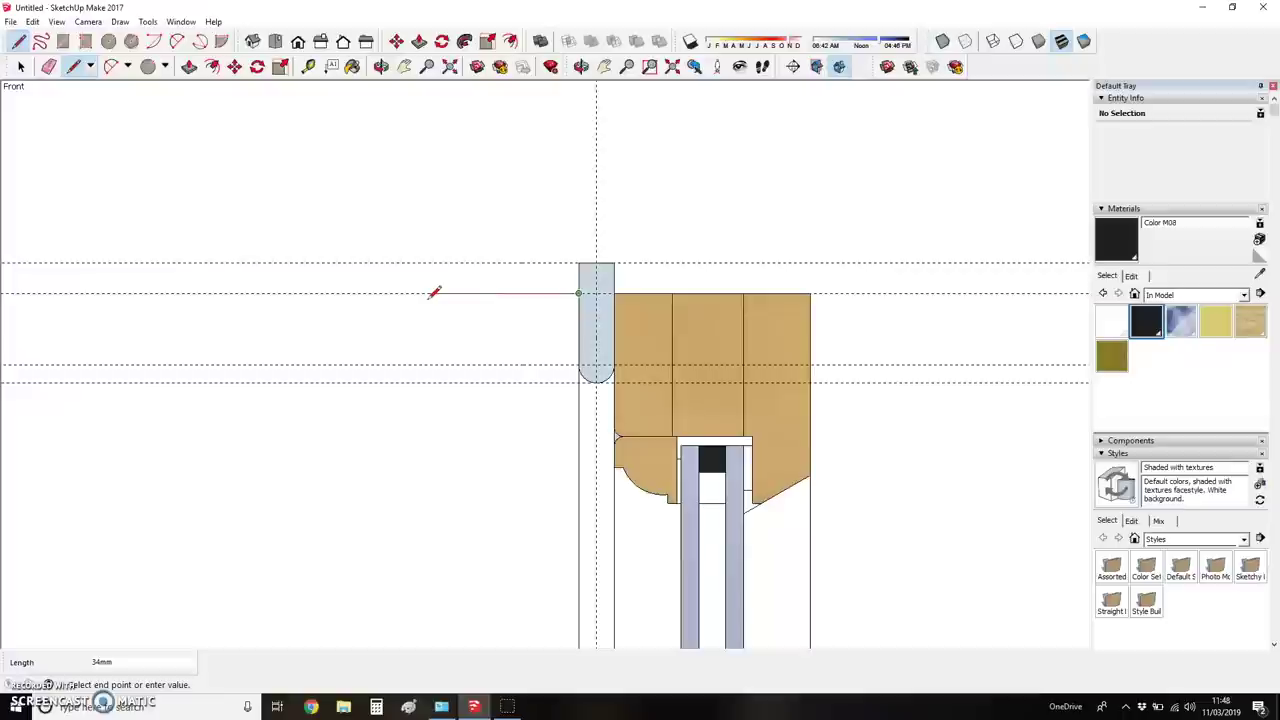
pyautogui.moveTo(432, 292)
pyautogui.mouseDown()
pyautogui.moveTo(400, 297)
pyautogui.moveTo(428, 292)
pyautogui.mouseUp()
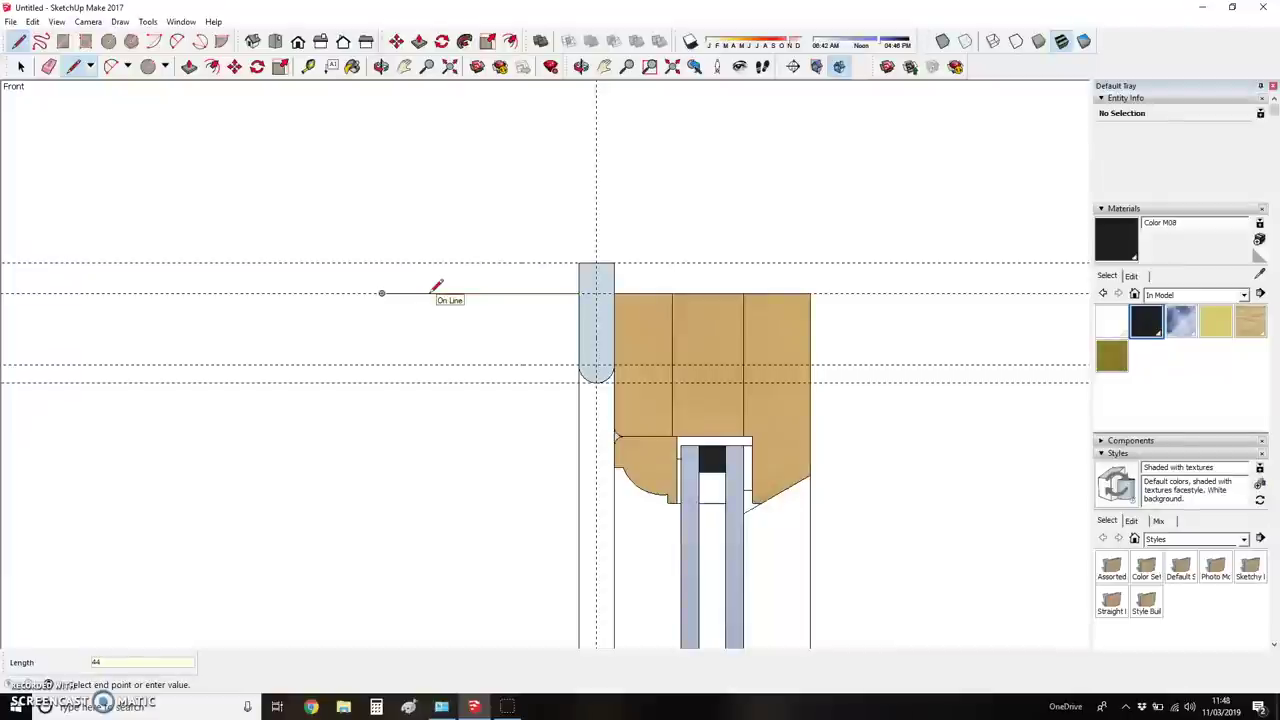
pyautogui.moveTo(381, 292); pyautogui.dragTo(331, 286)
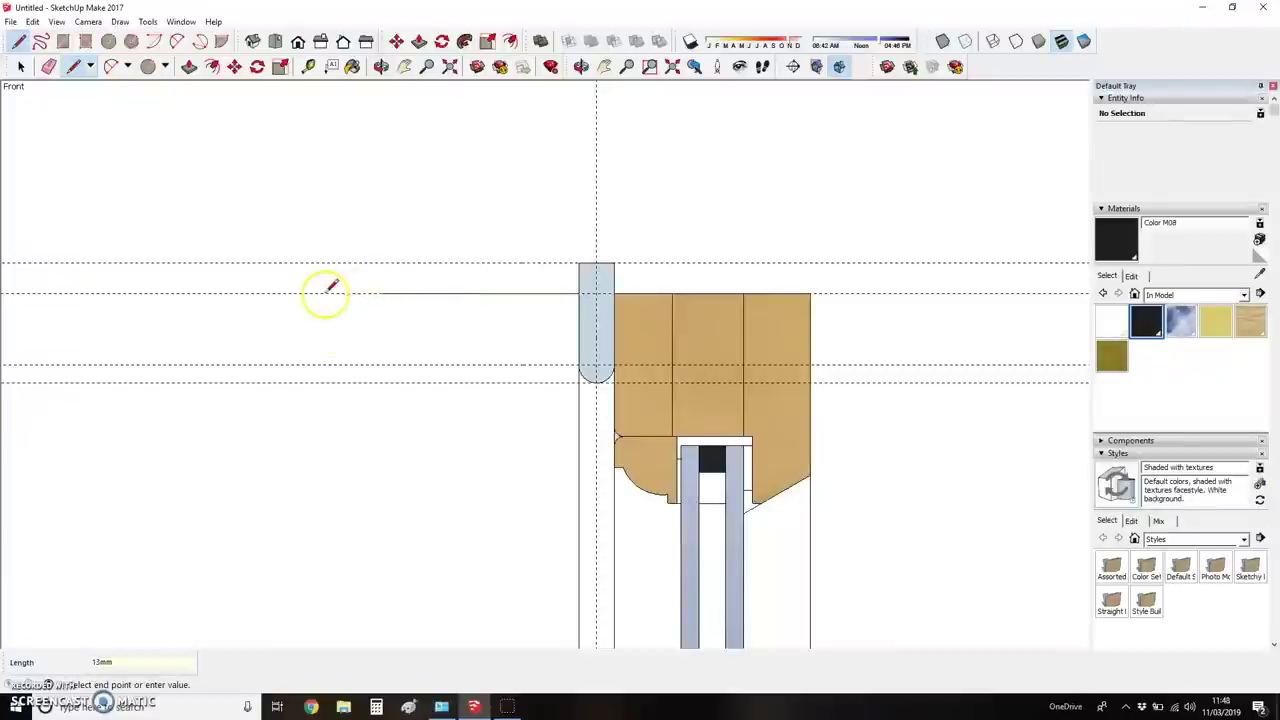
pyautogui.write('20')
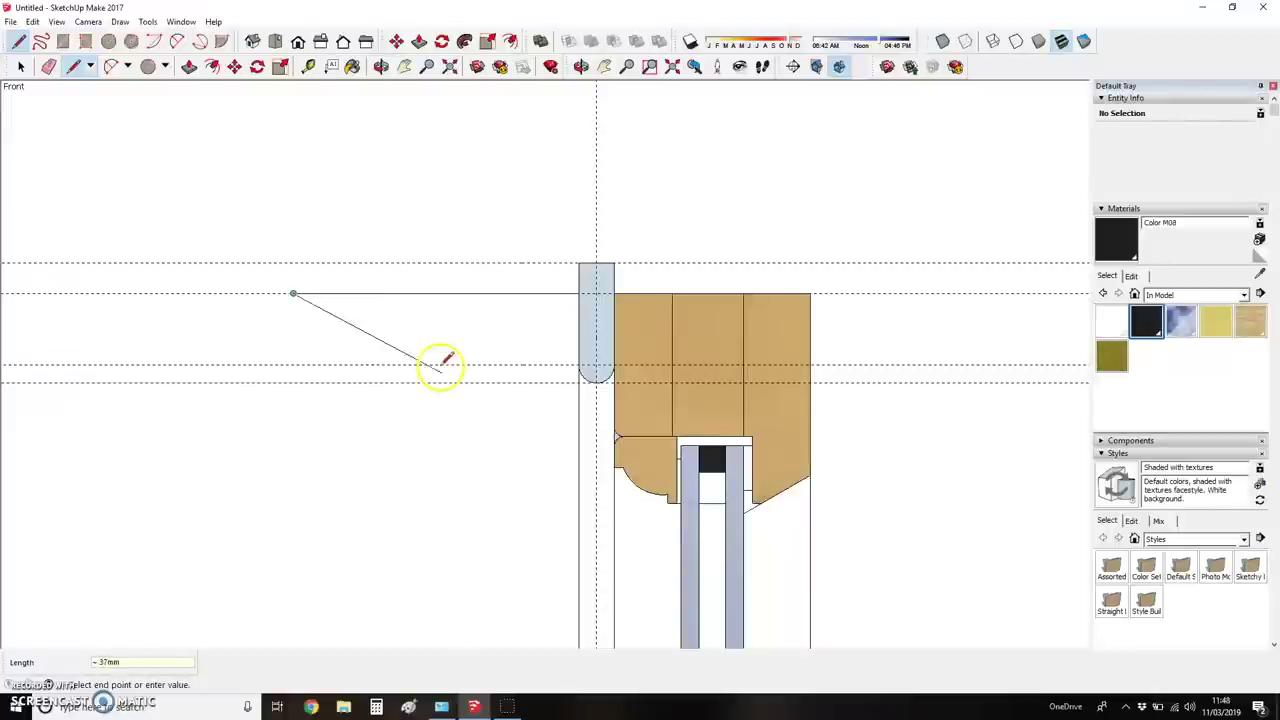
# - Place a vertical guide flush with the lower sash's inner face, crossing the new horizontal line
pyautogui.write('t')
pyautogui.scroll(-2, 571, 323)
pyautogui.scroll(3, 571, 323)
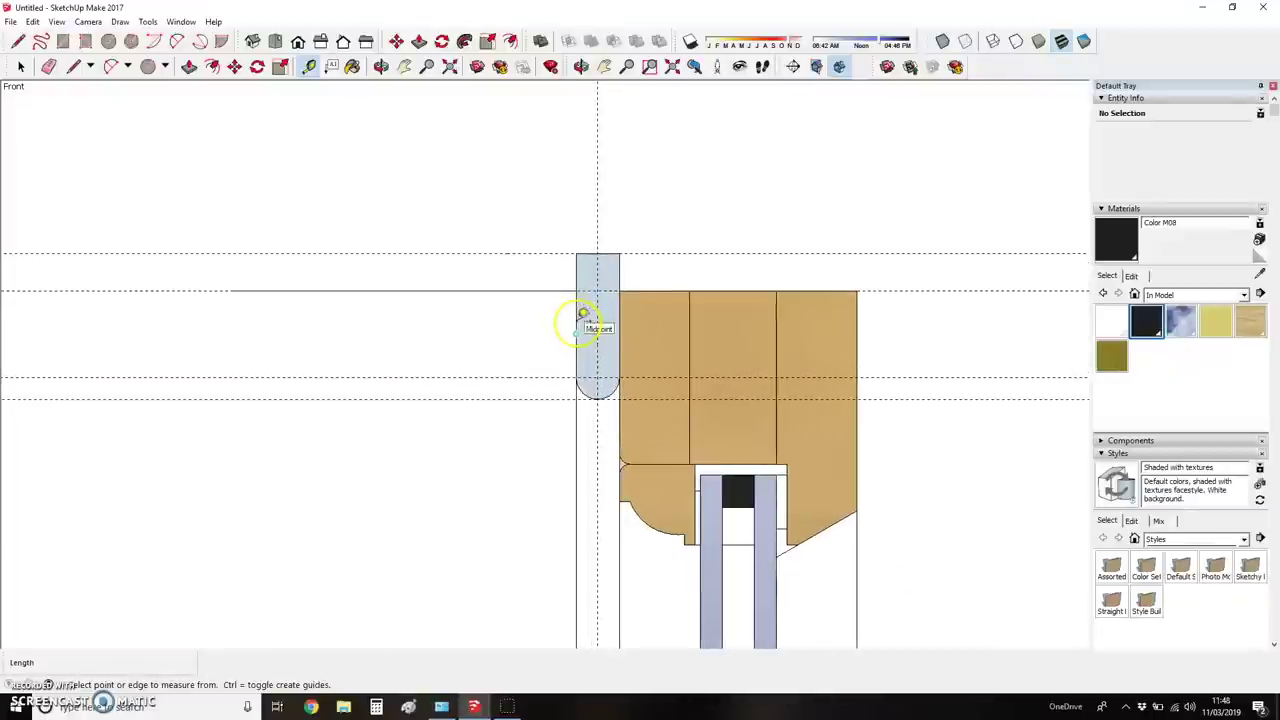
pyautogui.click(575, 316)
pyautogui.press('Escape')
pyautogui.scroll(-8, 470, 215)
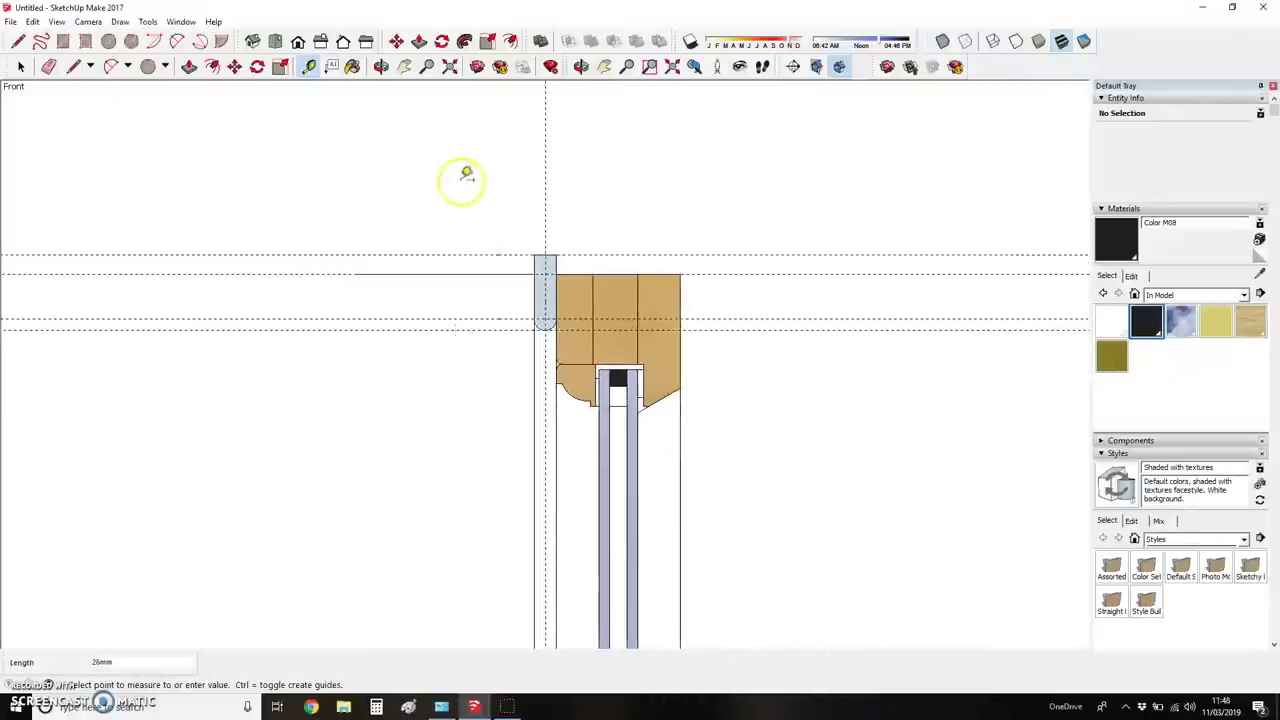
pyautogui.scroll(-3, 473, 191)
pyautogui.scroll(5, 451, 403)
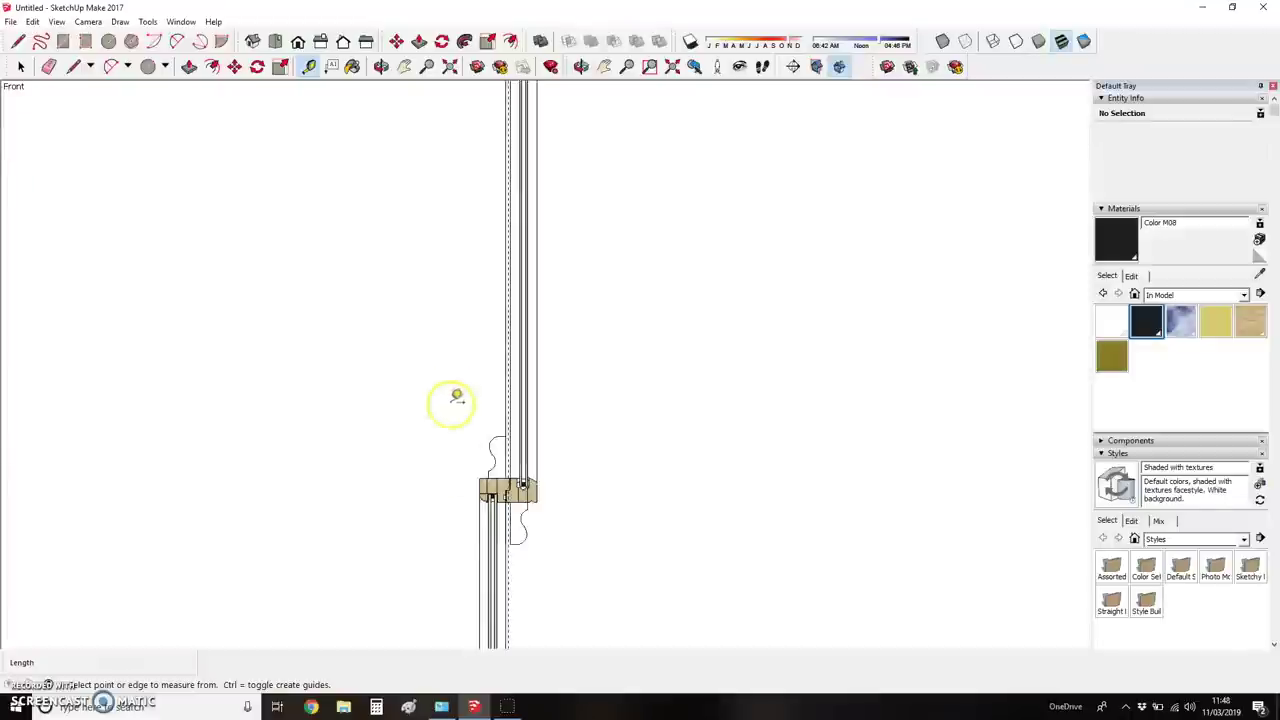
pyautogui.scroll(-3, 466, 586)
pyautogui.scroll(4, 454, 234)
pyautogui.scroll(5, 520, 214)
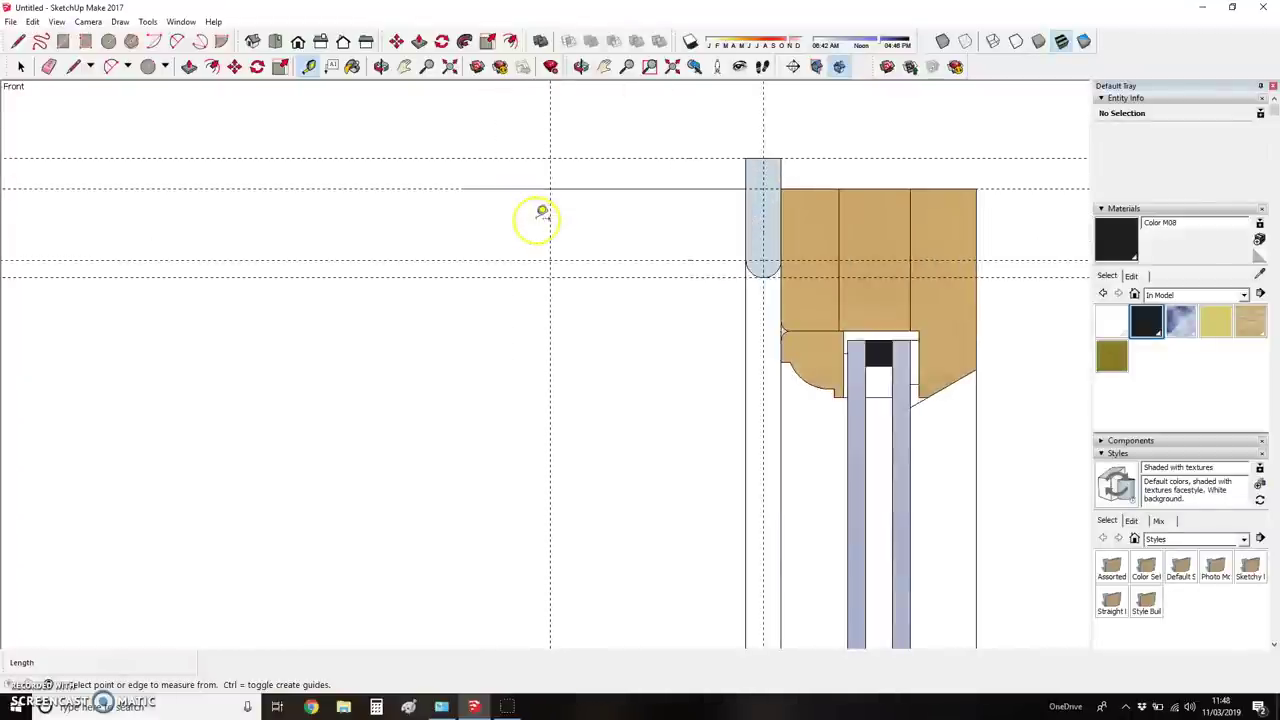
# - Place a vertical guide 25 mm beyond the lower sash's inner face guide and extend the horizontal line to it
pyautogui.click(550, 218)
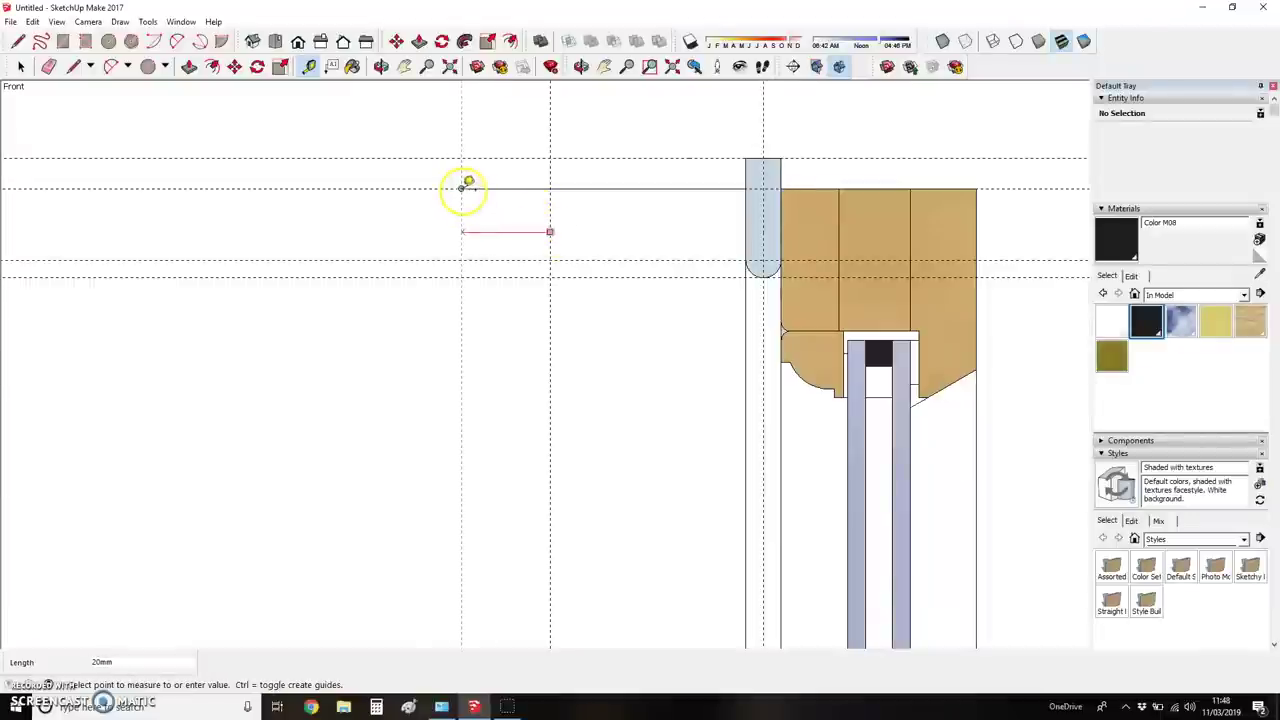
pyautogui.write('25')
pyautogui.press('Return')
pyautogui.press('l')
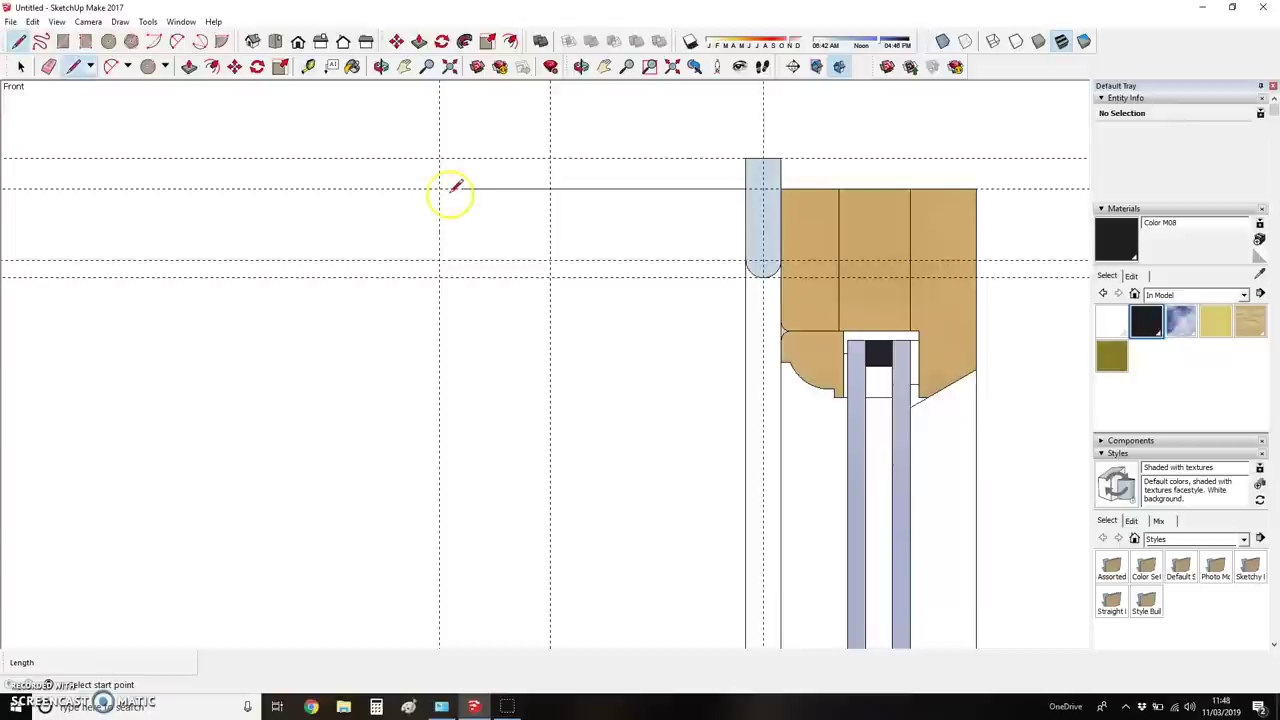
pyautogui.click(445, 189)
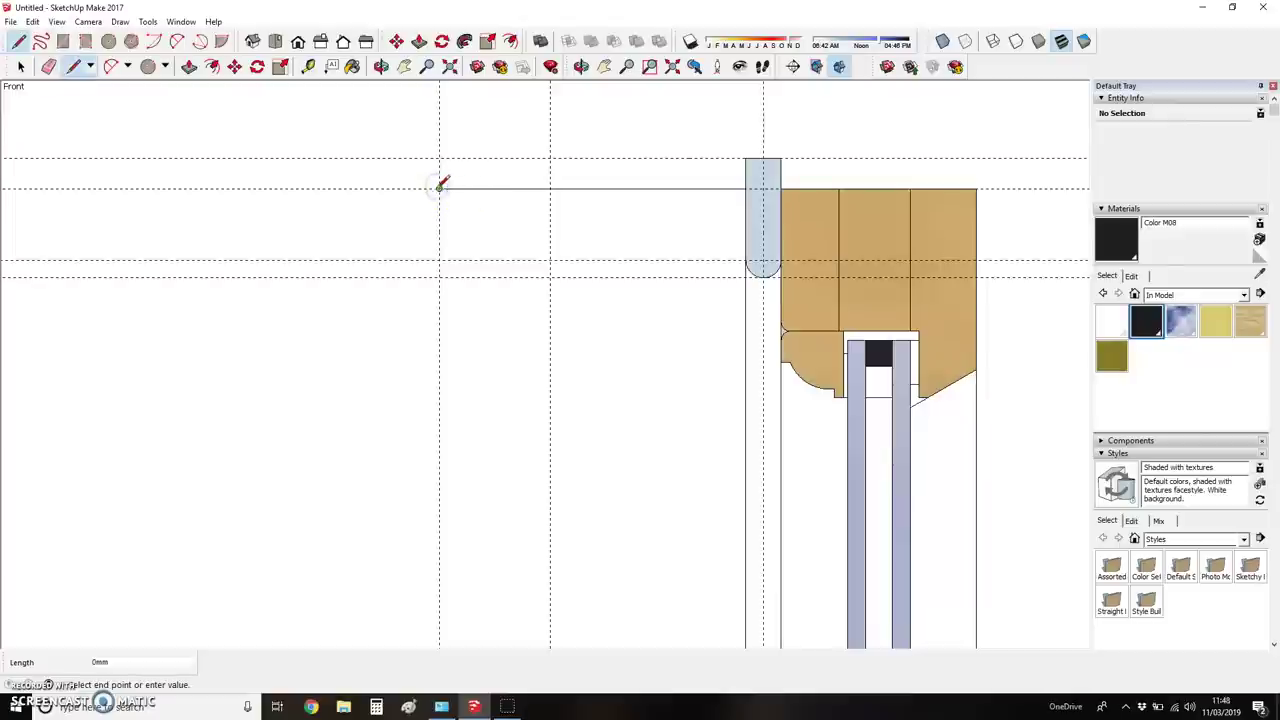
# - Place a horizontal guide 20 mm above the line level with the top rail's upper edge
pyautogui.scroll(-3, 438, 228)
pyautogui.press('t')
pyautogui.click(578, 201)
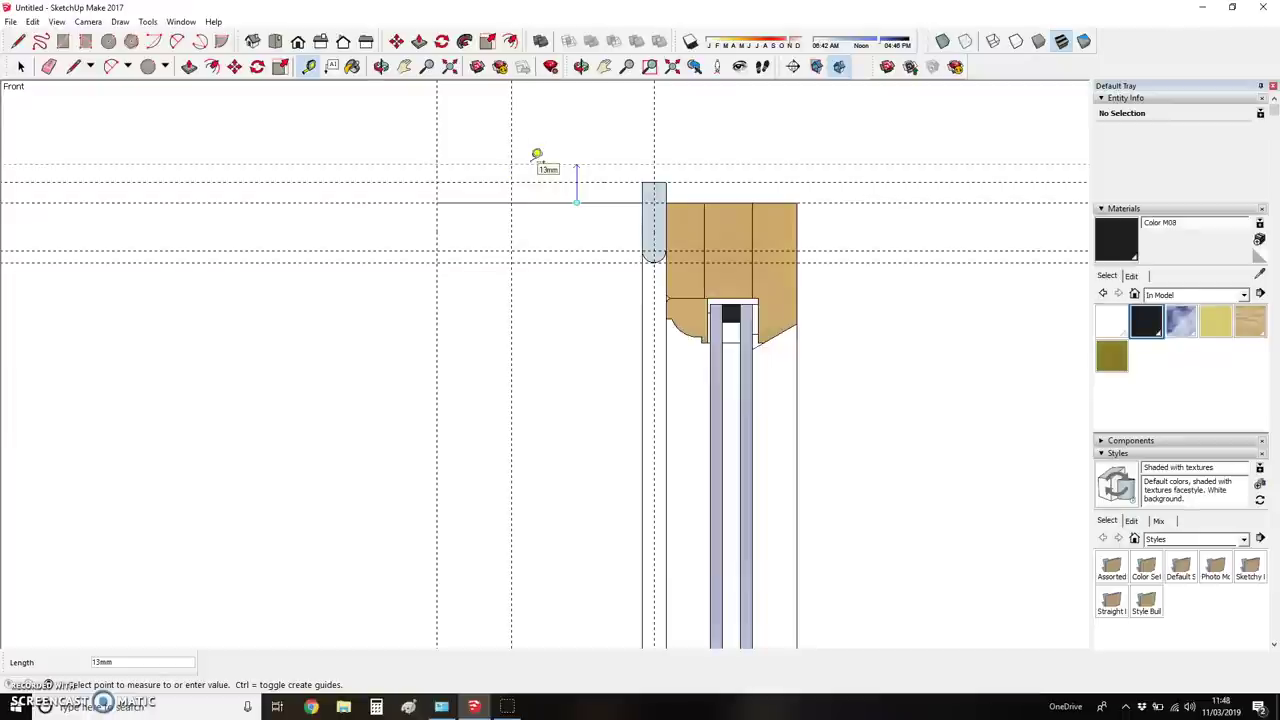
pyautogui.write('20')
pyautogui.press('Return')
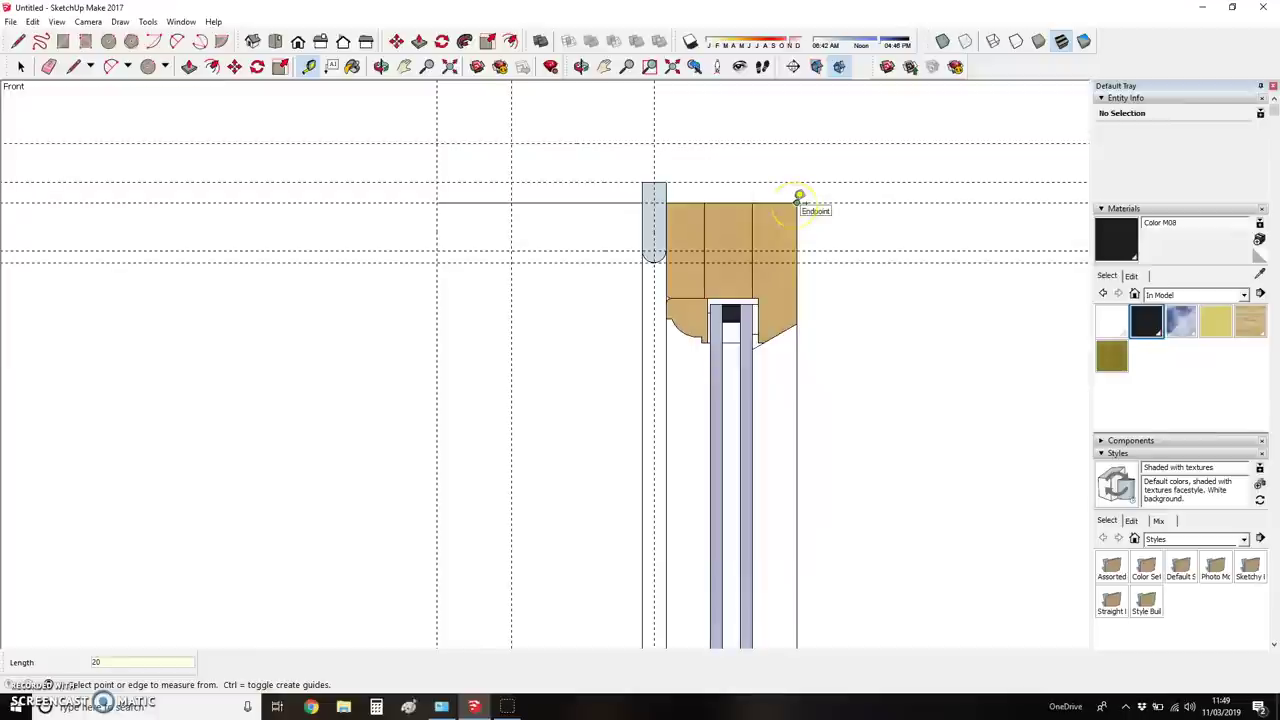
pyautogui.scroll(3, 799, 196)
pyautogui.scroll(-1, 800, 197)
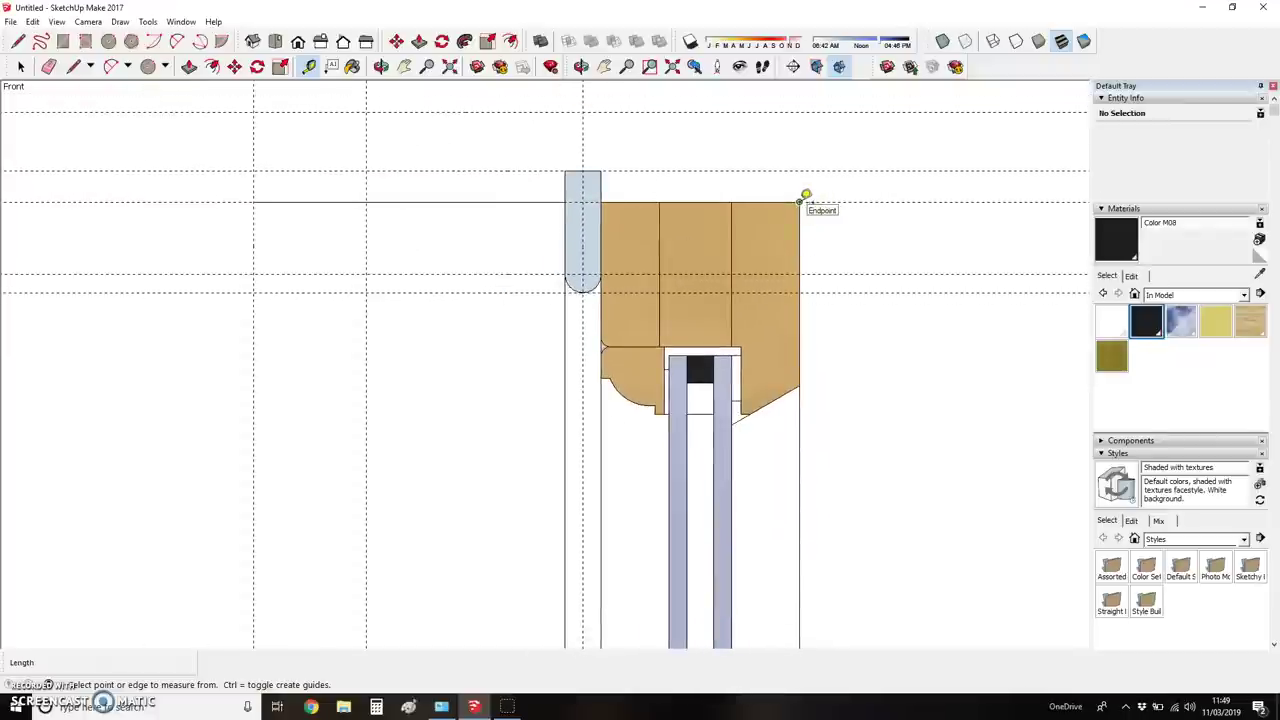
pyautogui.click(801, 200)
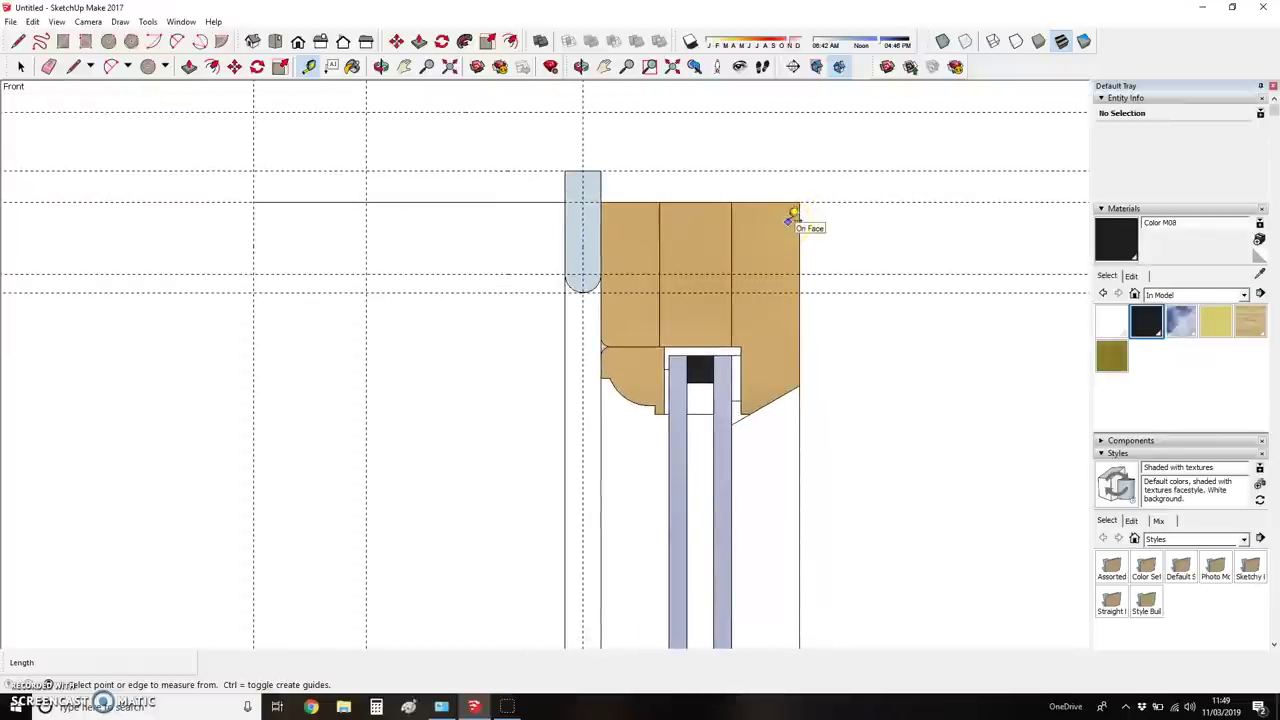
pyautogui.click(795, 218)
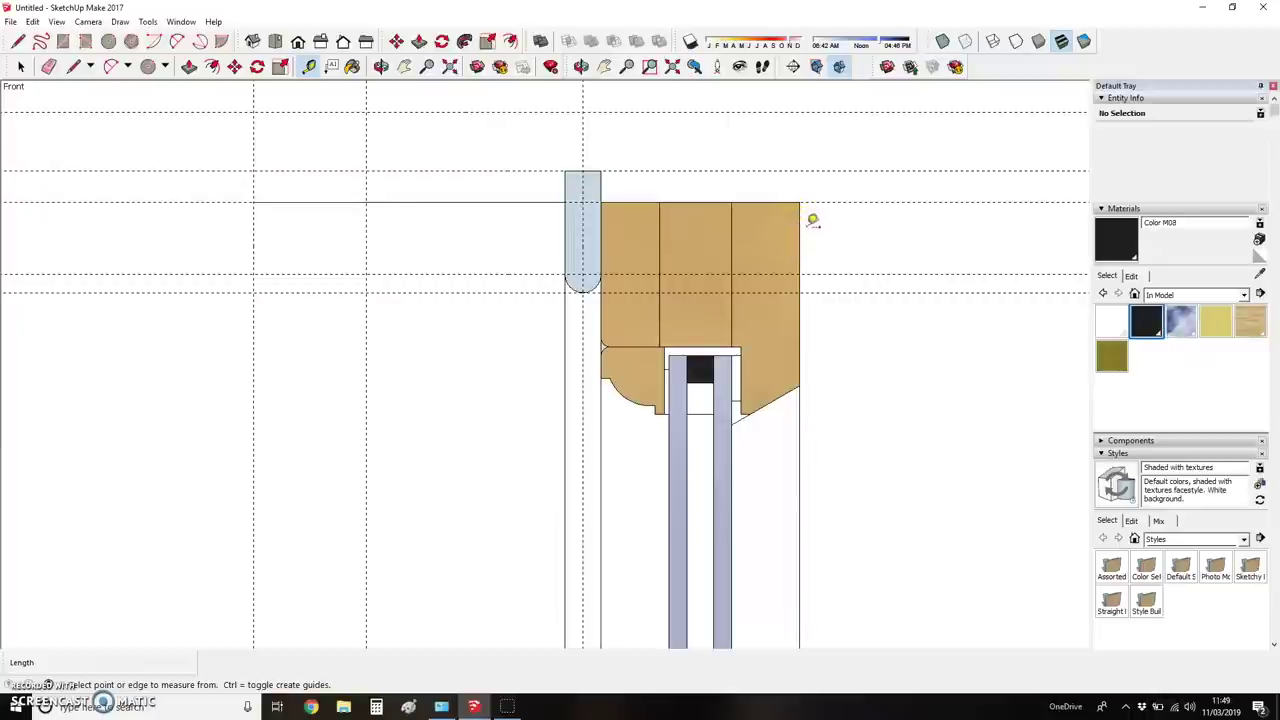
pyautogui.click(816, 223)
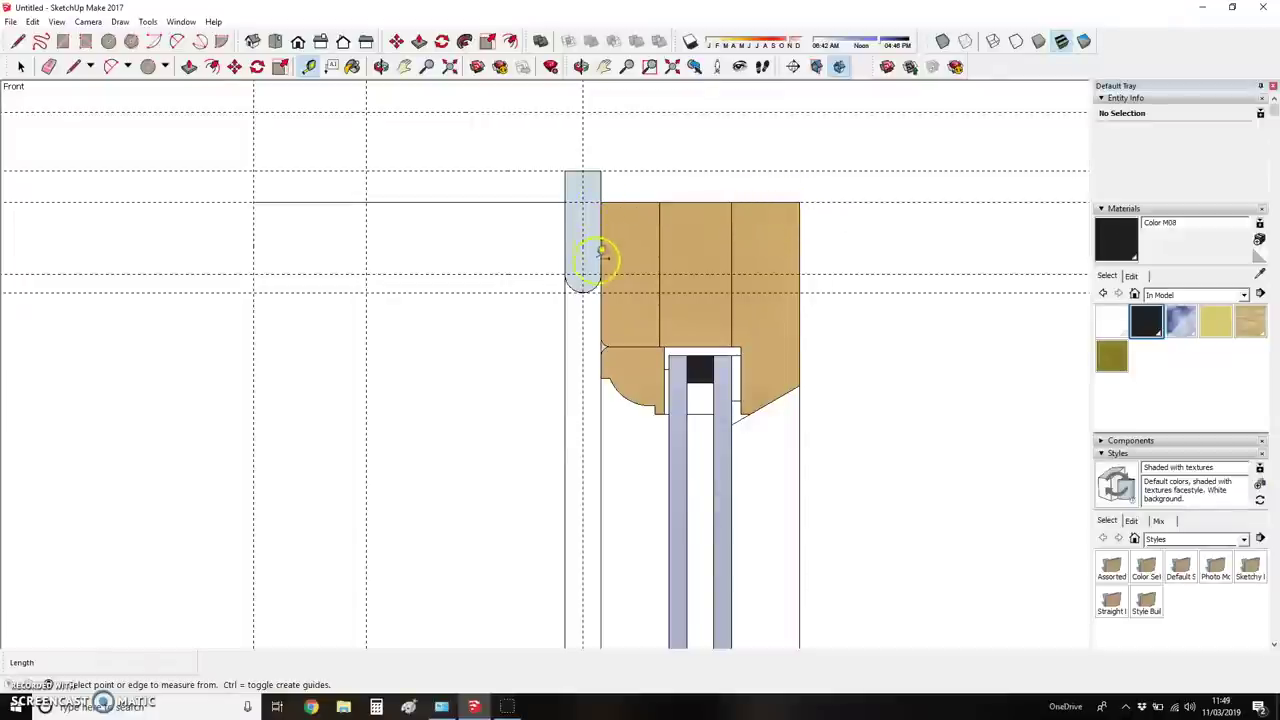
pyautogui.scroll(-1, 623, 400)
pyautogui.scroll(2, 606, 166)
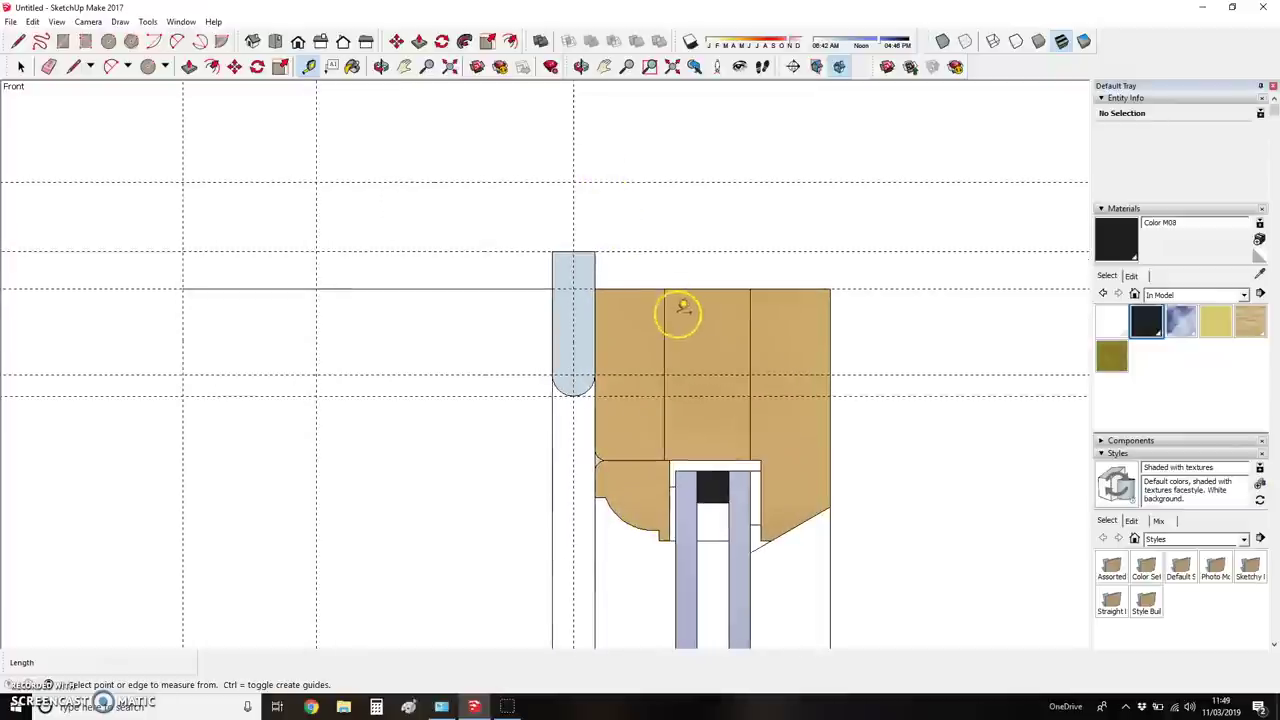
# - Draw a 20 mm high board outline above the top rail, from the sash's outer face across to the farthest vertical guide
pyautogui.press('l')
pyautogui.click(830, 290)
pyautogui.click(830, 182)
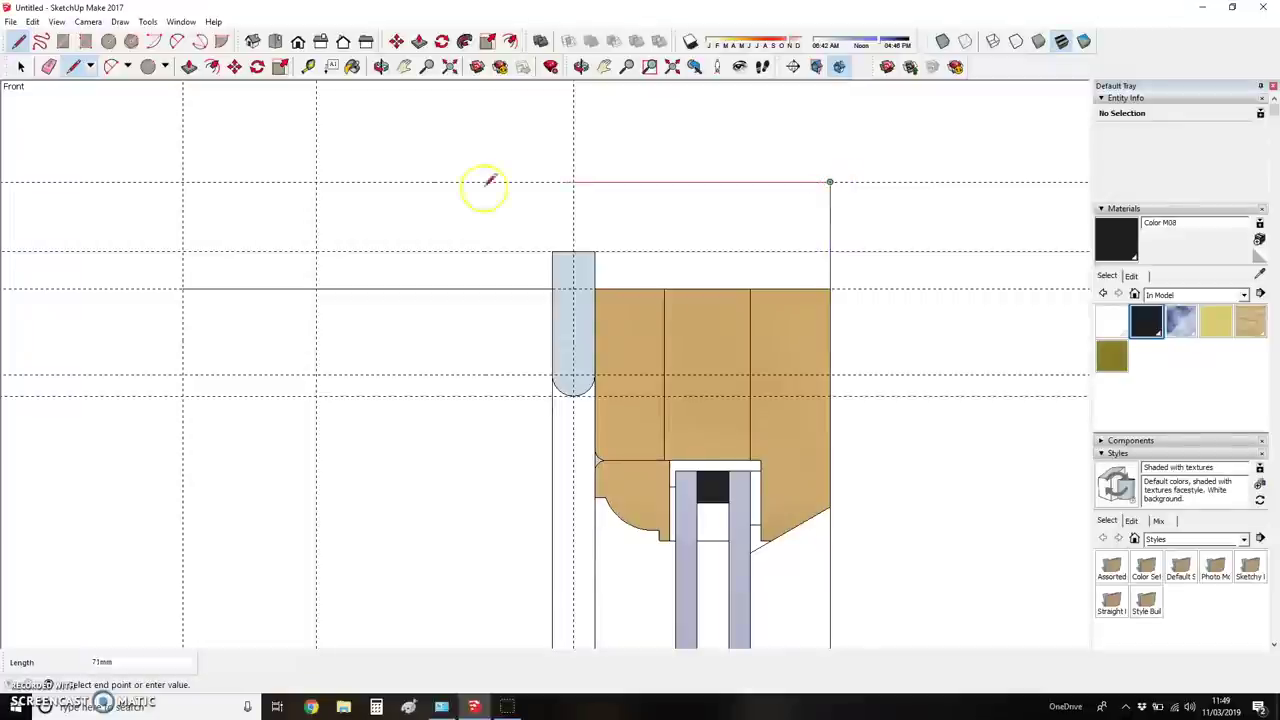
pyautogui.click(183, 182)
pyautogui.click(183, 290)
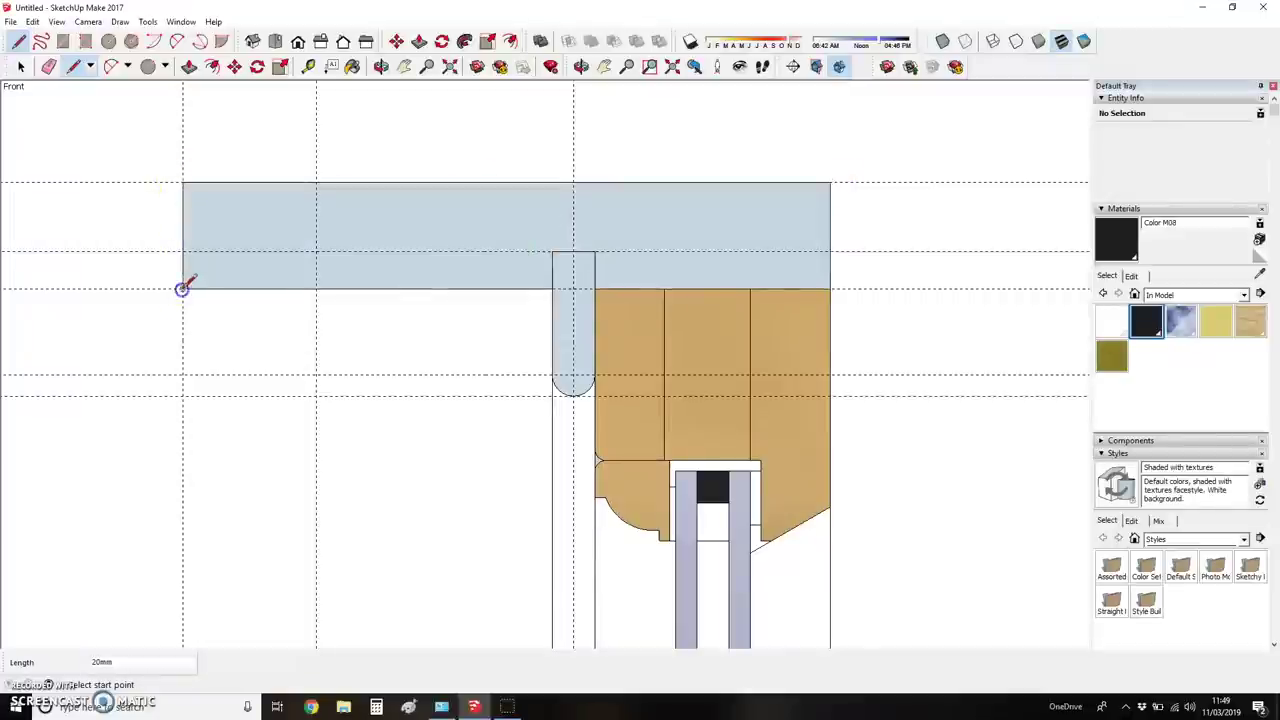
# - Paint the new horizontal board above the top rail with the Wood Board Cork material
pyautogui.click(1218, 320)
pyautogui.click(624, 230)
pyautogui.scroll(-3, 750, 325)
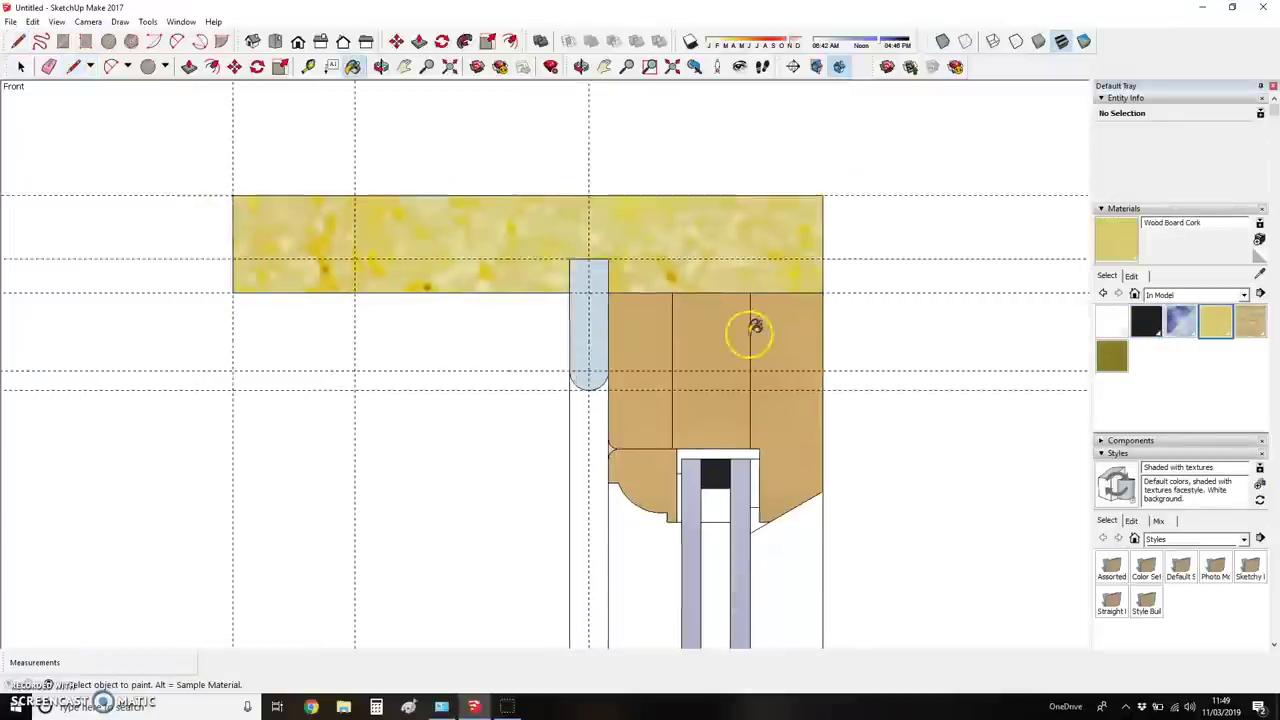
# - Repaint the horizontal board above the top rail with the Wood Floor Light material
pyautogui.click(1250, 320)
pyautogui.click(640, 262)
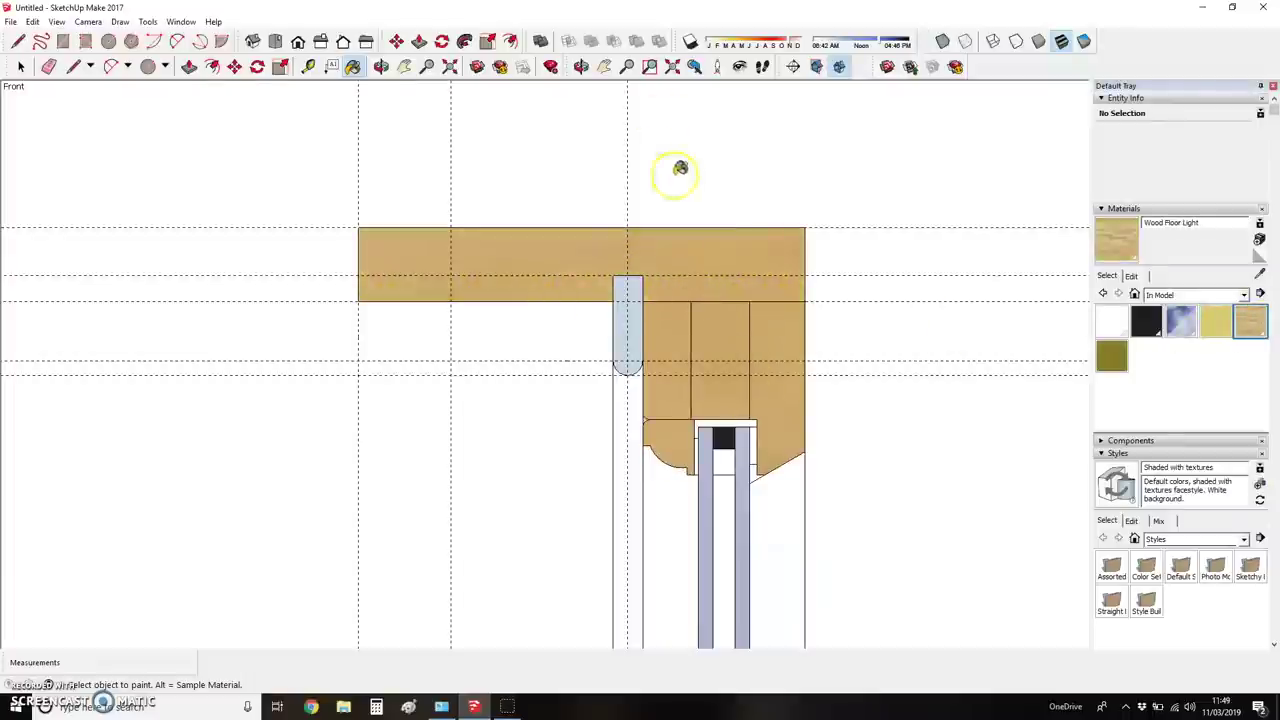
pyautogui.scroll(-2, 808, 277)
pyautogui.scroll(3, 411, 300)
pyautogui.scroll(-1, 451, 286)
pyautogui.scroll(3, 451, 271)
pyautogui.press('t')
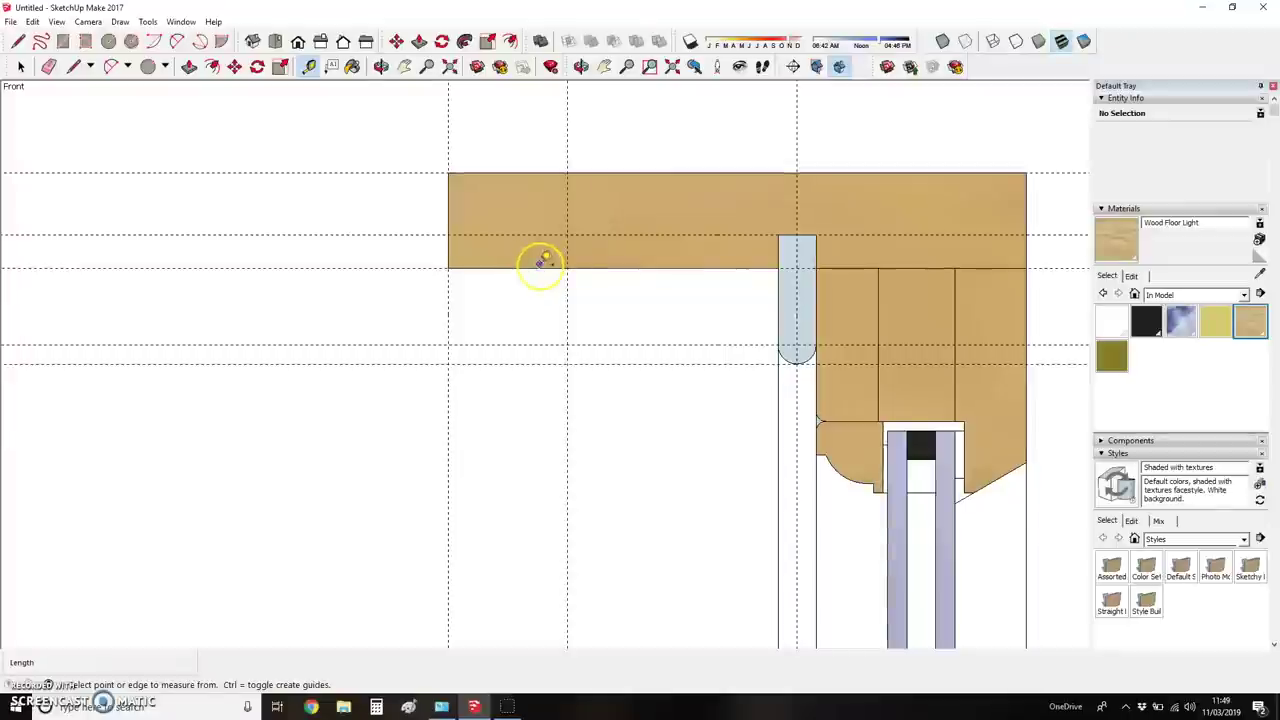
pyautogui.click(493, 269)
pyautogui.click(503, 297)
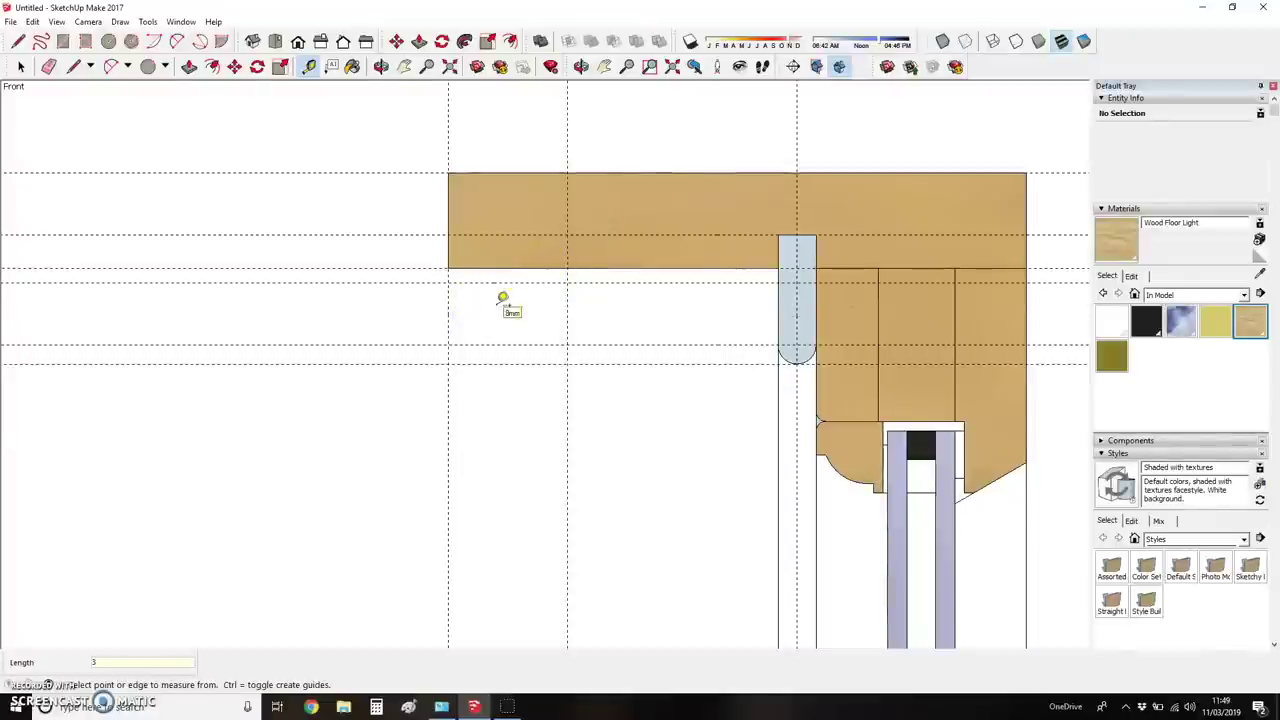
pyautogui.click(448, 304)
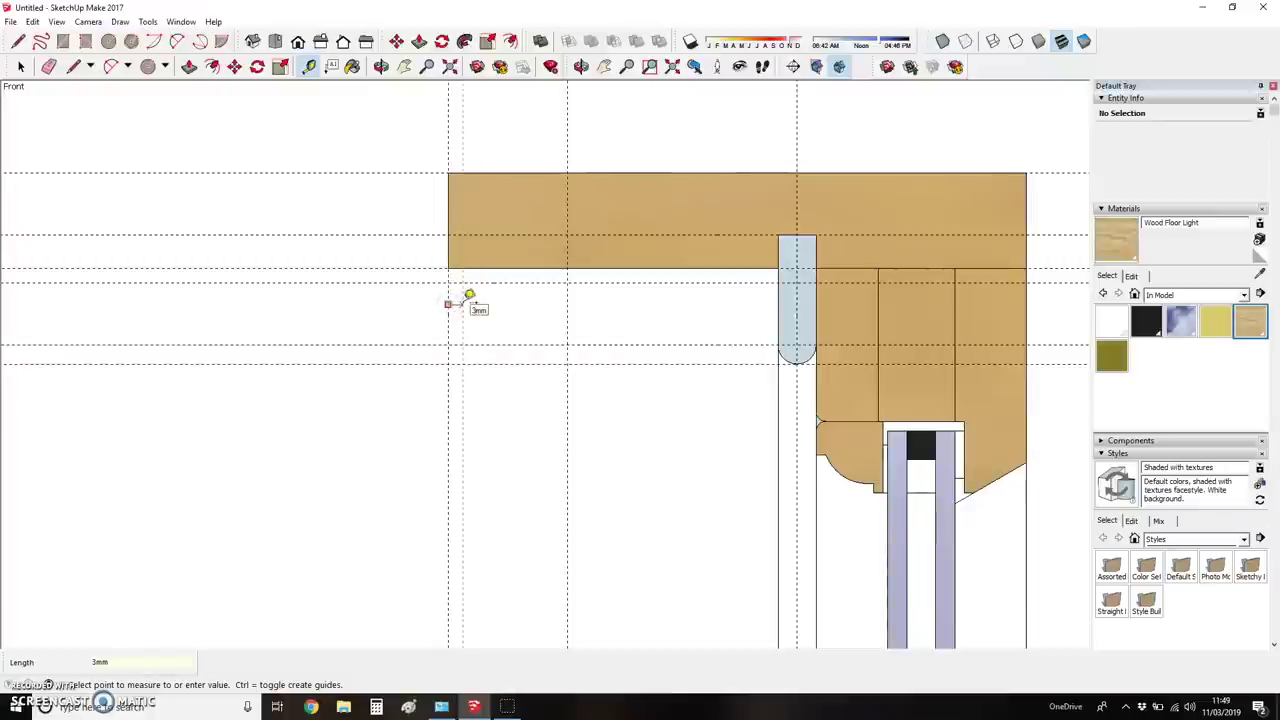
pyautogui.click(469, 295)
pyautogui.press('e')
pyautogui.scroll(-1, 495, 281)
# - Place guides 8 mm above the parting bead's lower end and 8 mm in from the horizontal board's free end
pyautogui.press('t')
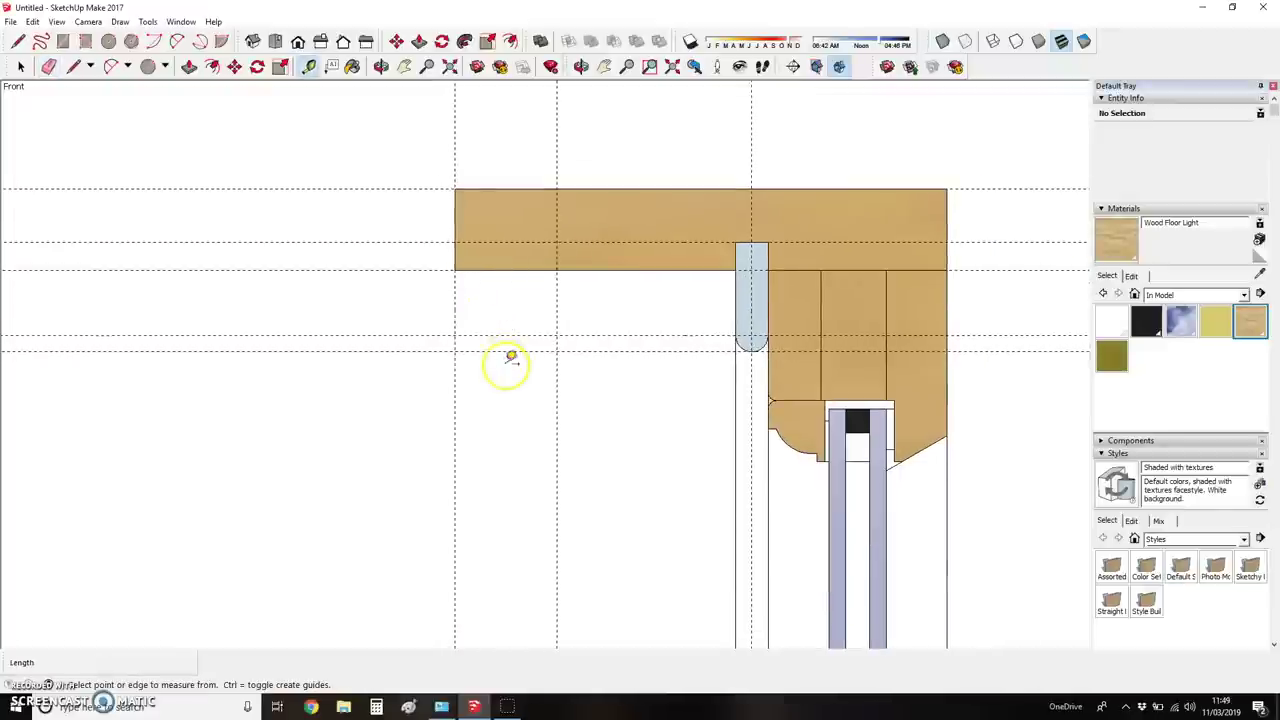
pyautogui.click(487, 314)
pyautogui.click(487, 312)
pyautogui.click(457, 293)
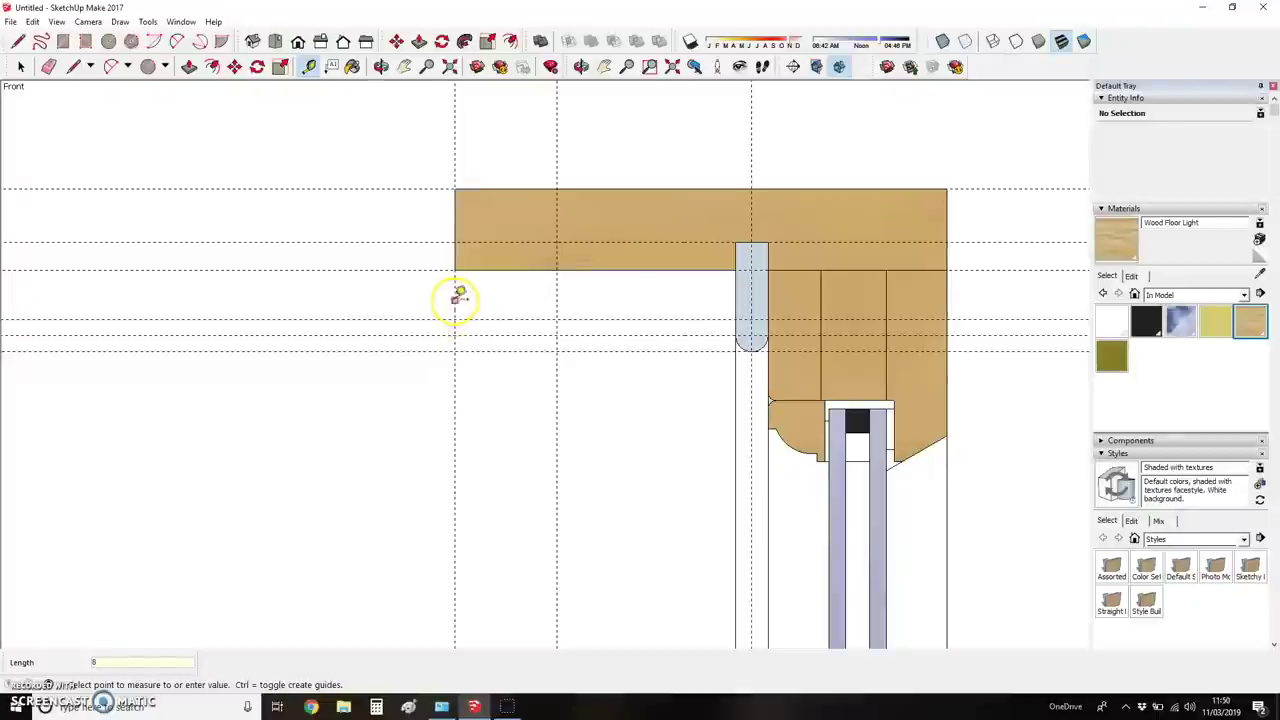
pyautogui.write('8')
pyautogui.press('Return')
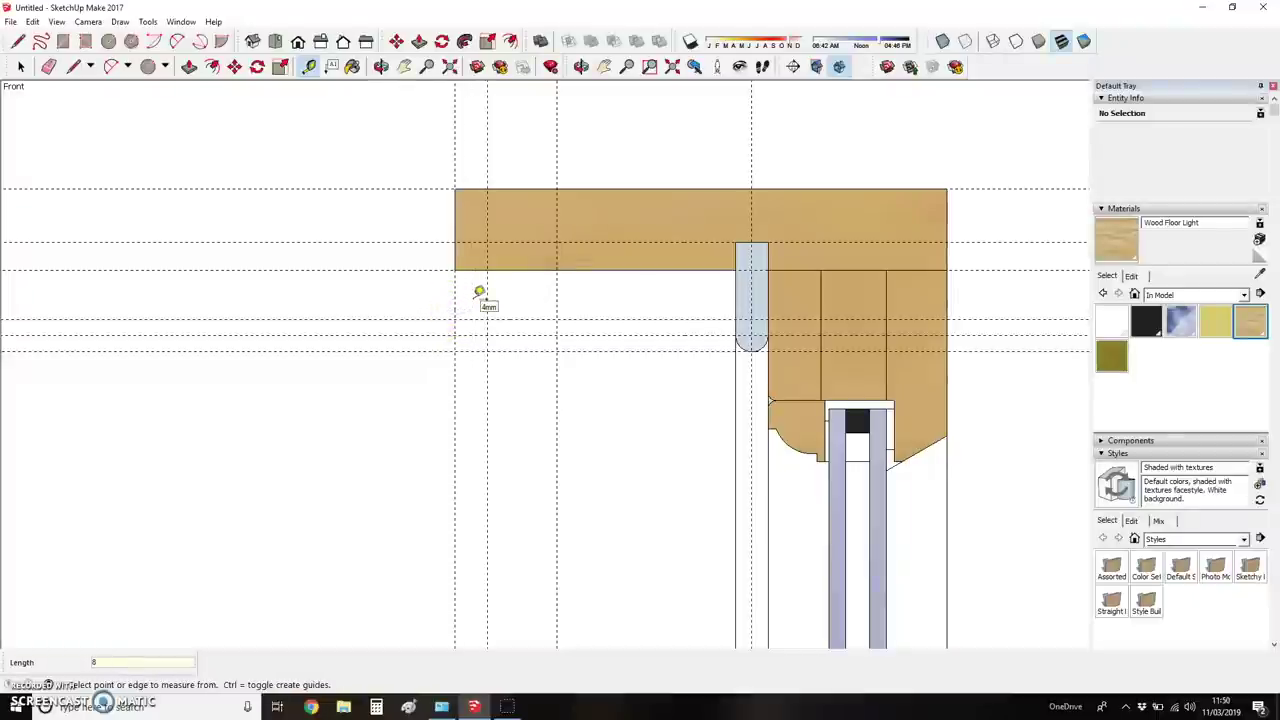
# - Draw an 8 mm radius circle where the new guides cross and connect its upper point to the board's underside with a vertical line
pyautogui.press('c')
pyautogui.click(487, 319)
pyautogui.click(487, 287)
pyautogui.press('l')
pyautogui.click(485, 288)
pyautogui.click(487, 271)
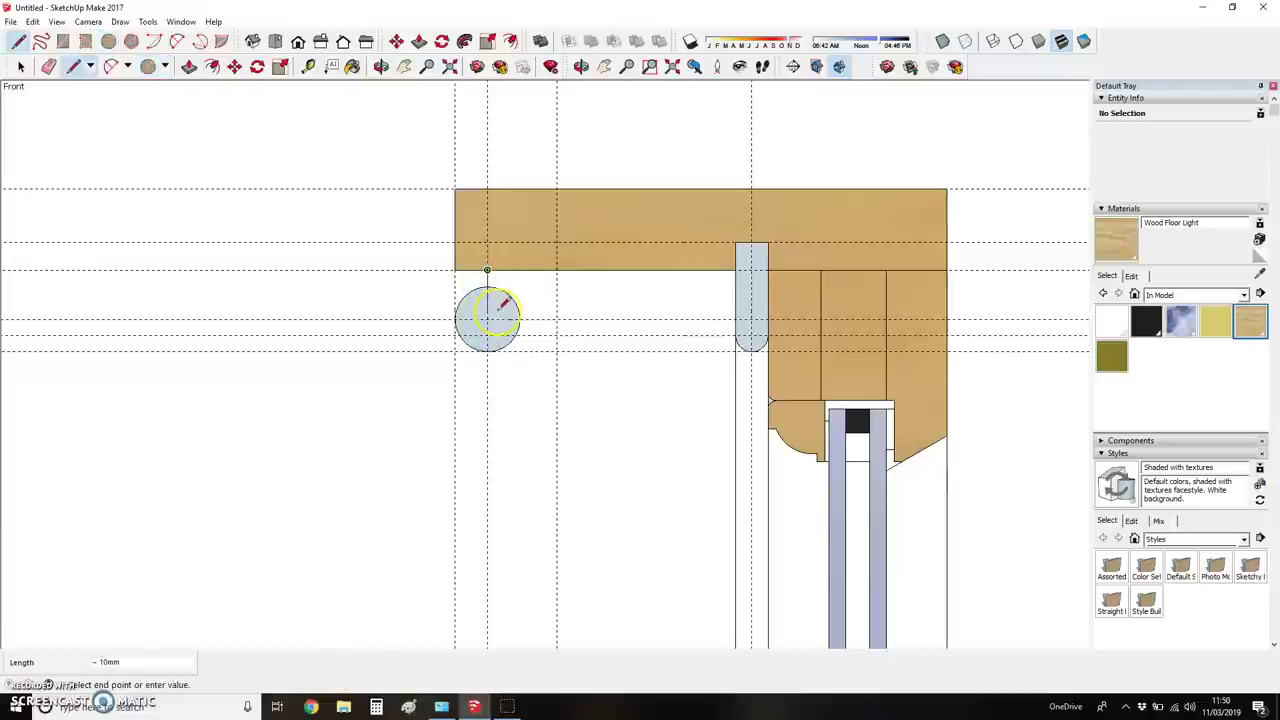
pyautogui.press('Escape')
# - Complete the round-nosed bead outline with a vertical side and a flat underside, and erase the surplus circle lines and guide
pyautogui.click(557, 350)
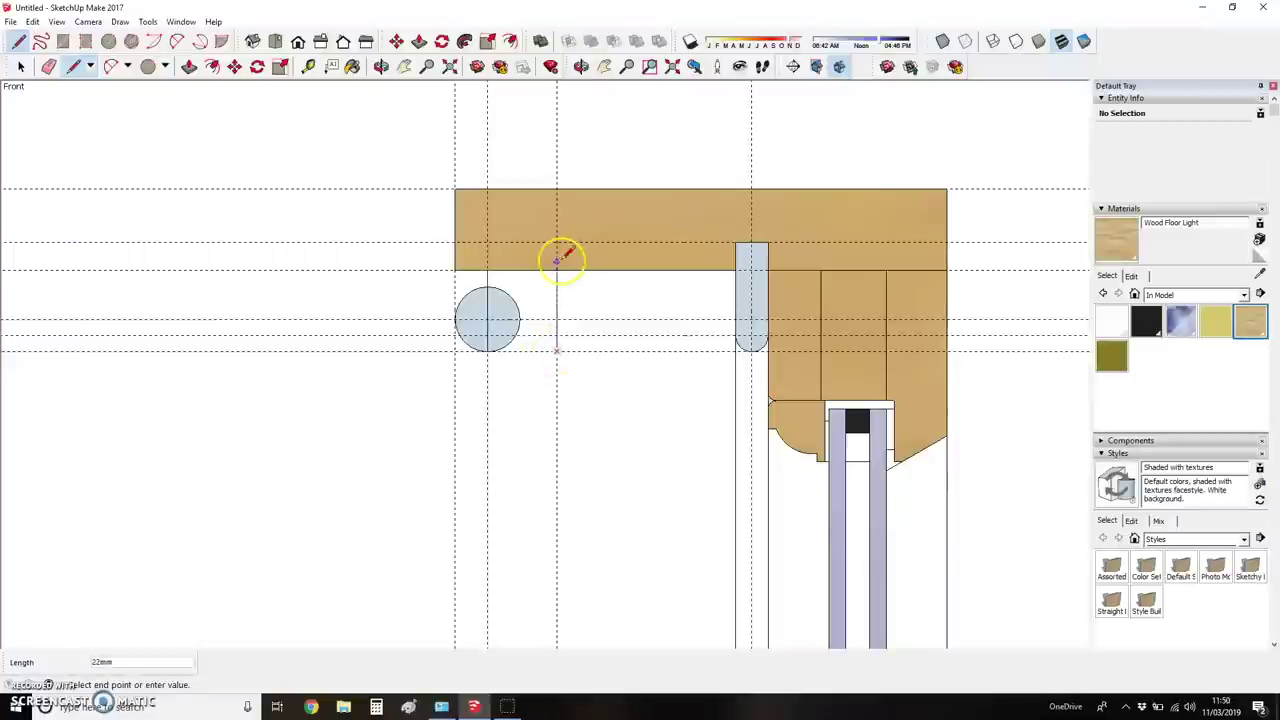
pyautogui.click(557, 271)
pyautogui.press('Escape')
pyautogui.click(553, 349)
pyautogui.click(557, 350)
pyautogui.press('e')
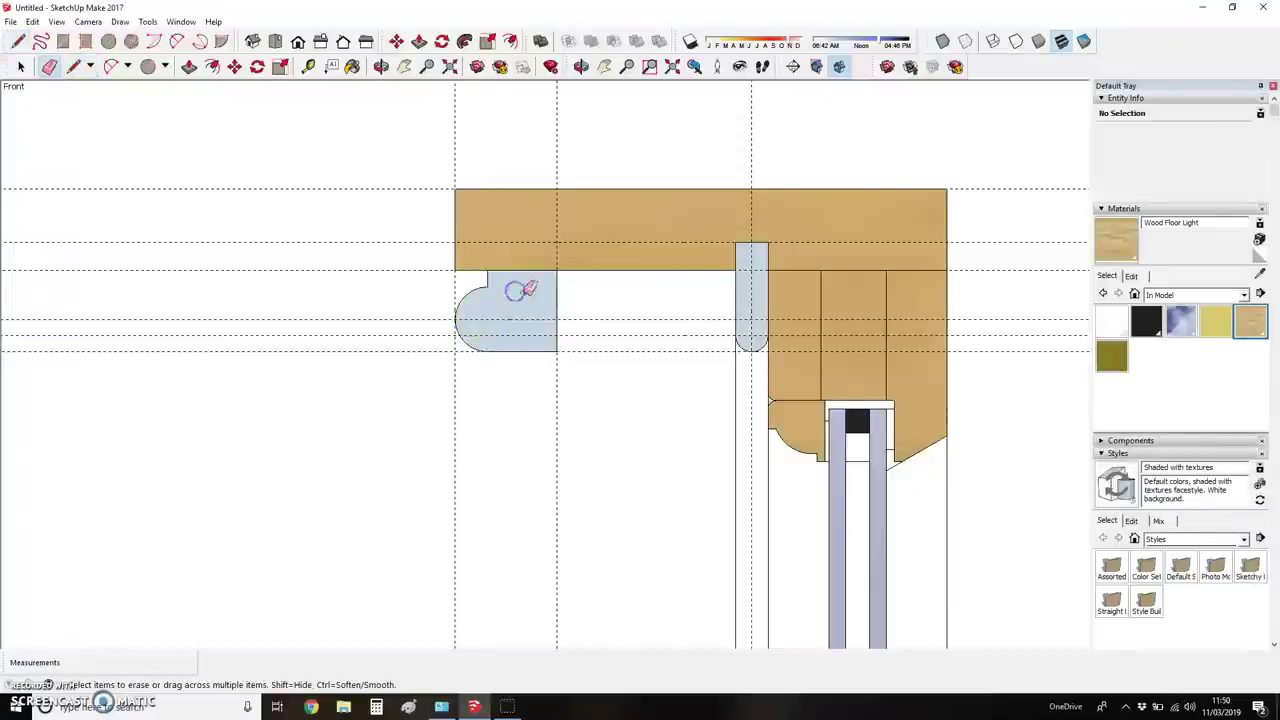
pyautogui.scroll(3, 491, 309)
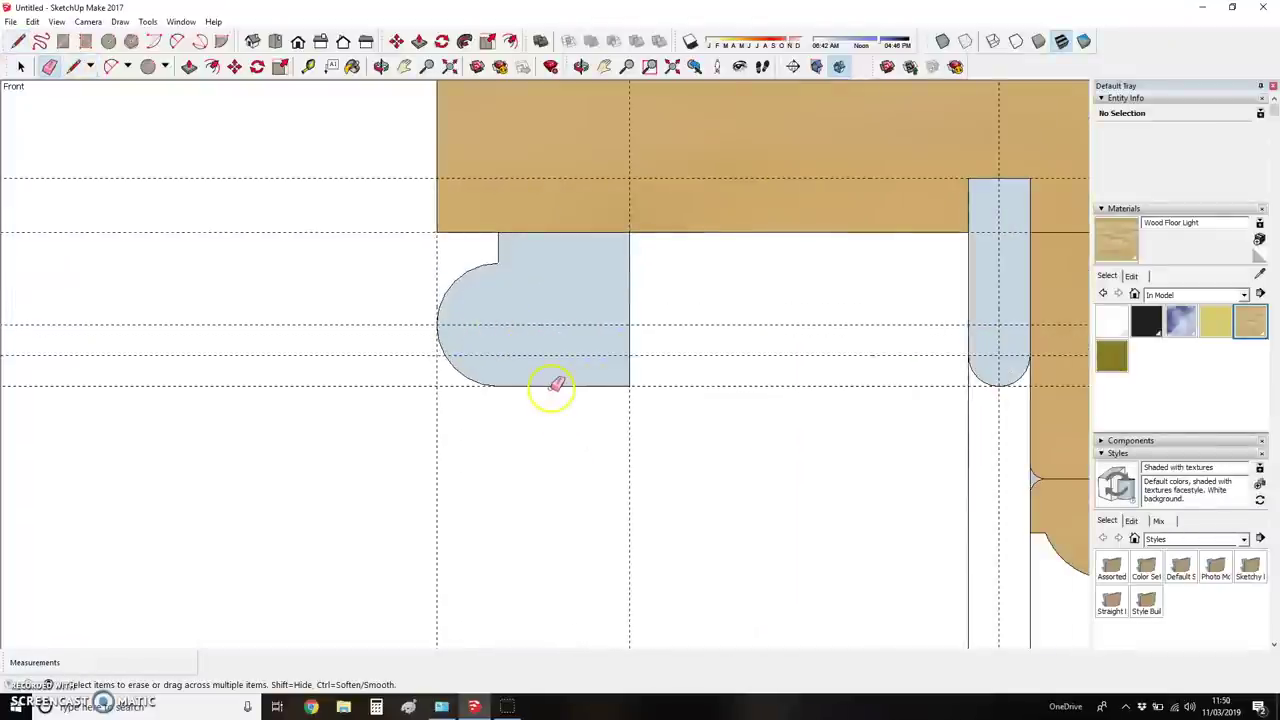
pyautogui.scroll(-3, 478, 300)
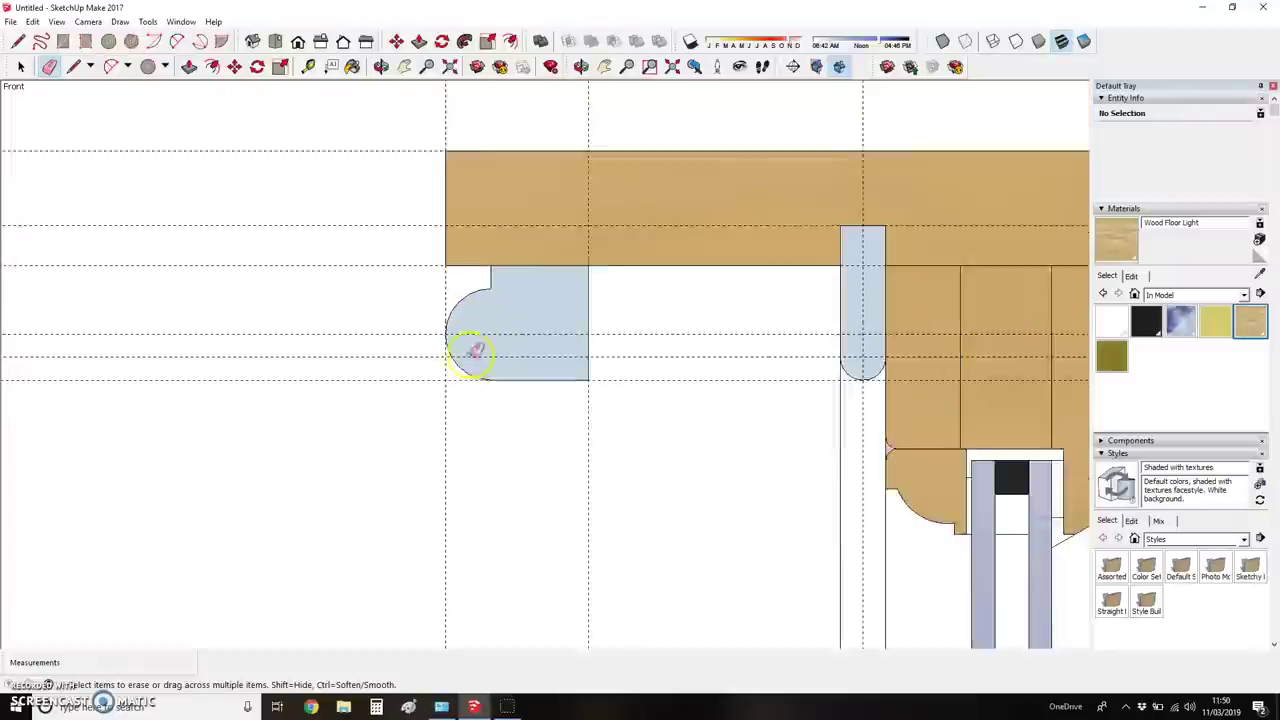
pyautogui.scroll(2, 486, 271)
pyautogui.scroll(-4, 486, 405)
pyautogui.moveTo(466, 400); pyautogui.dragTo(500, 357)
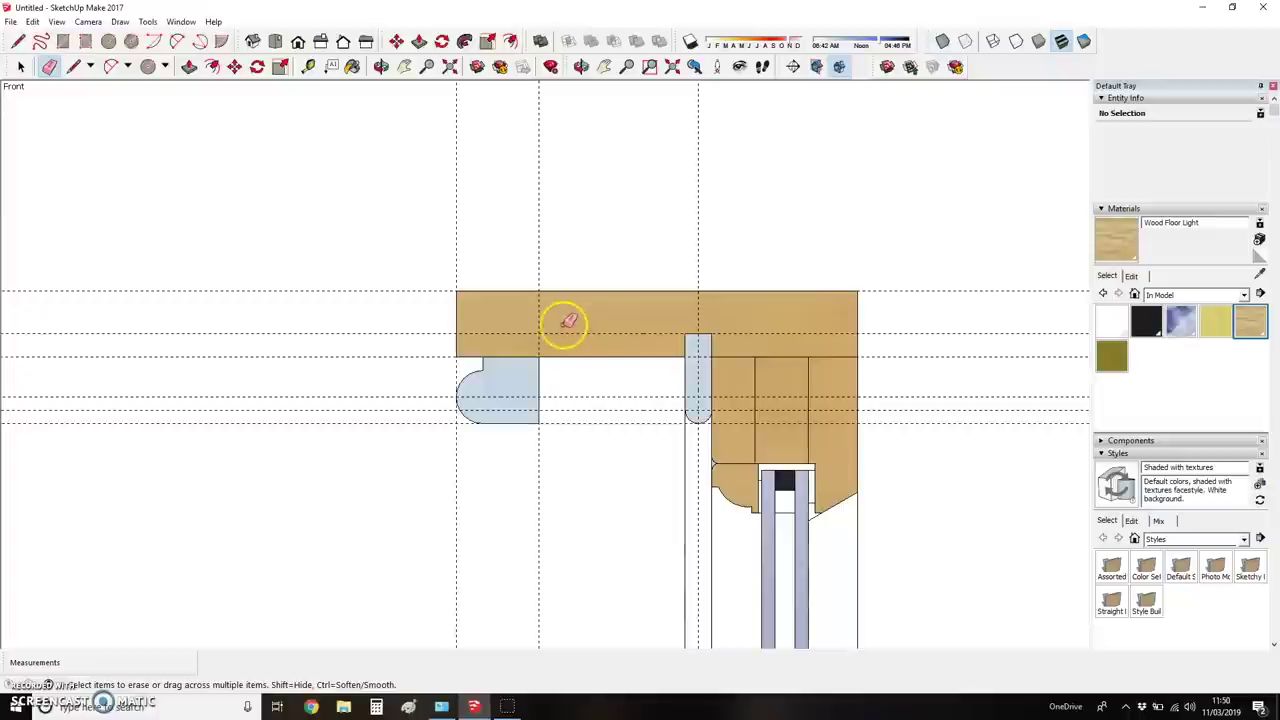
# - Place a vertical guide 20 mm in from the horizontal board's free end and draw a line across the board along it
pyautogui.press('l')
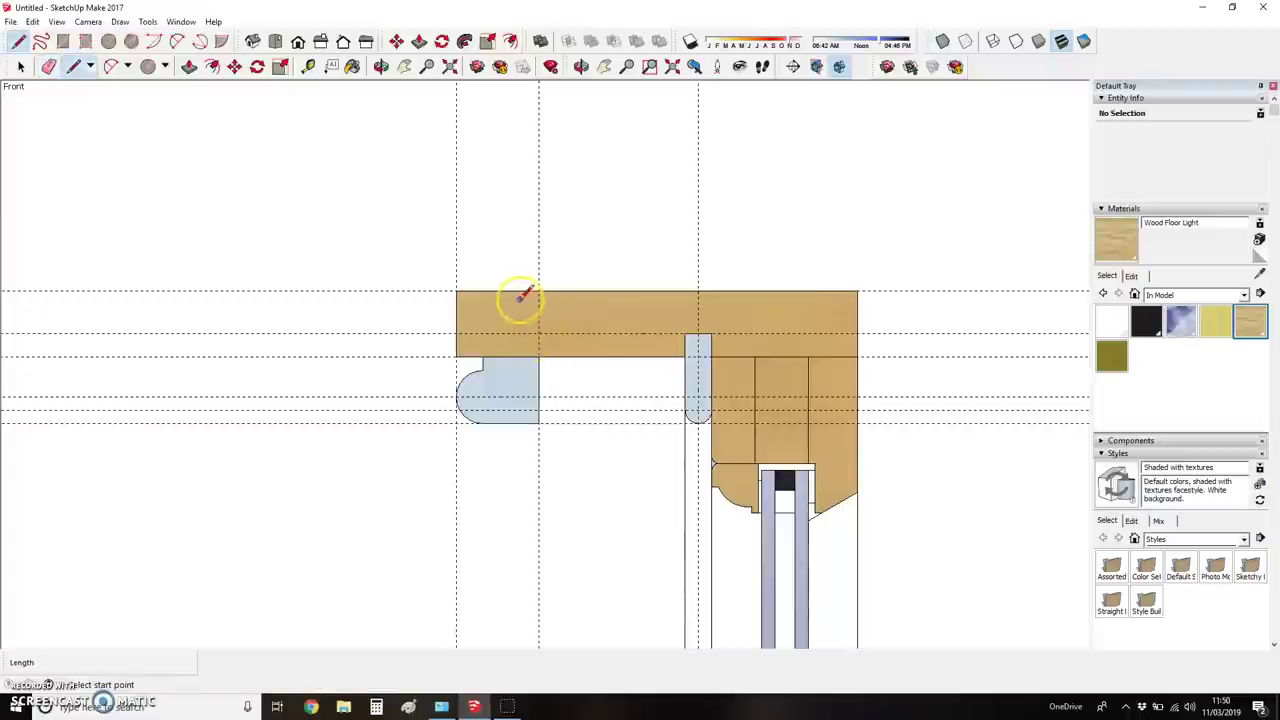
pyautogui.press('t')
pyautogui.click(457, 313)
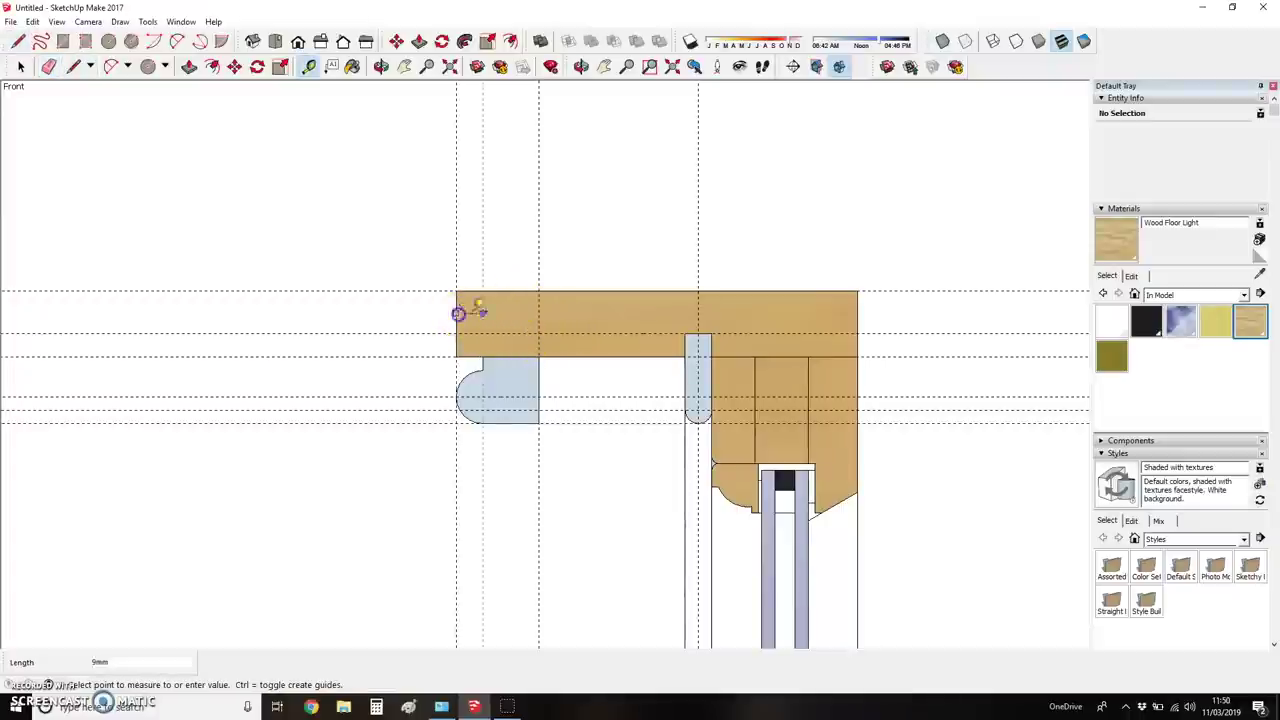
pyautogui.write('0')
pyautogui.press('Return')
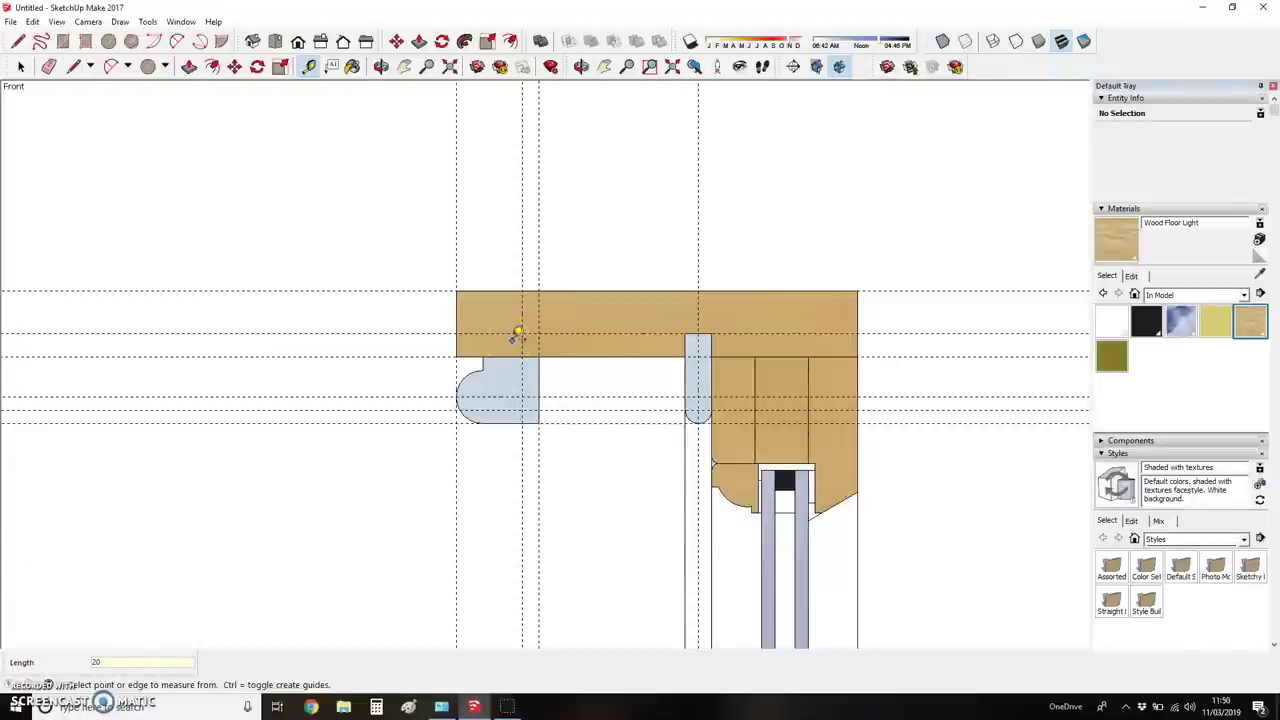
pyautogui.press('l')
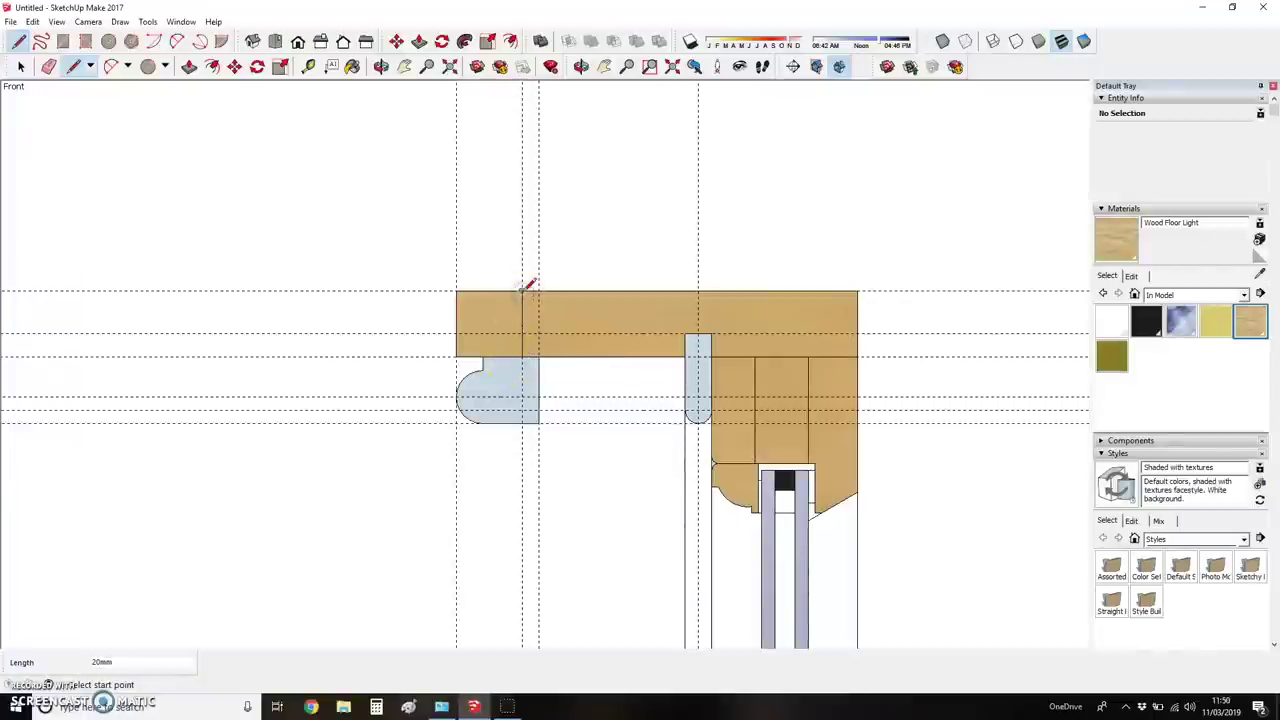
# - Measure the horizontal distance from the parting bead's centre guide to the guide along the round-nosed bead's straight side
pyautogui.scroll(-3, 486, 352)
pyautogui.scroll(3, 483, 317)
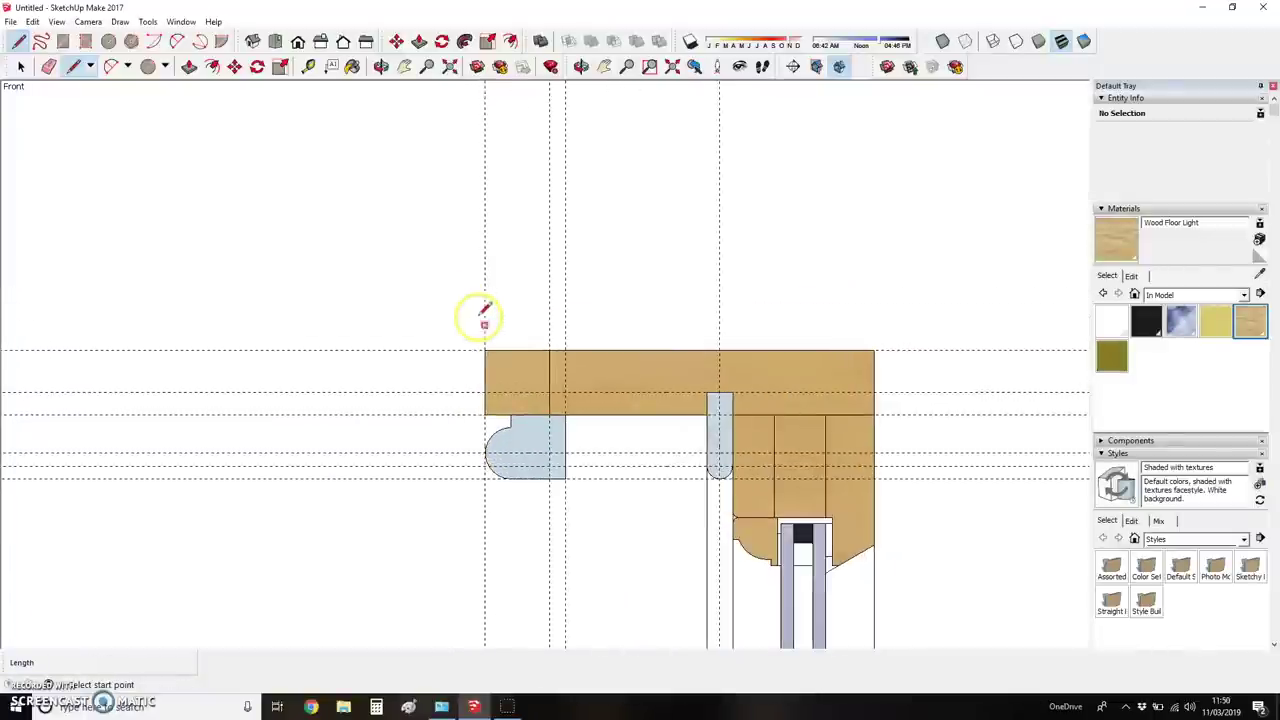
pyautogui.scroll(2, 540, 400)
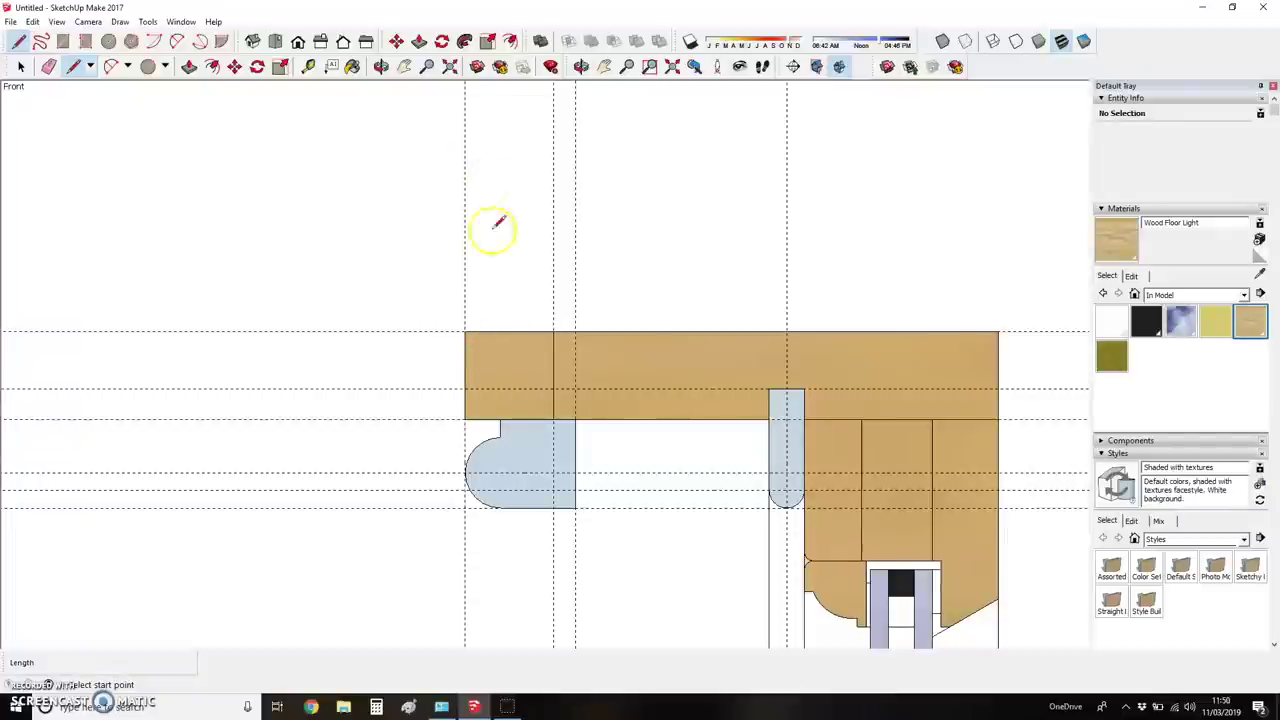
pyautogui.press('t')
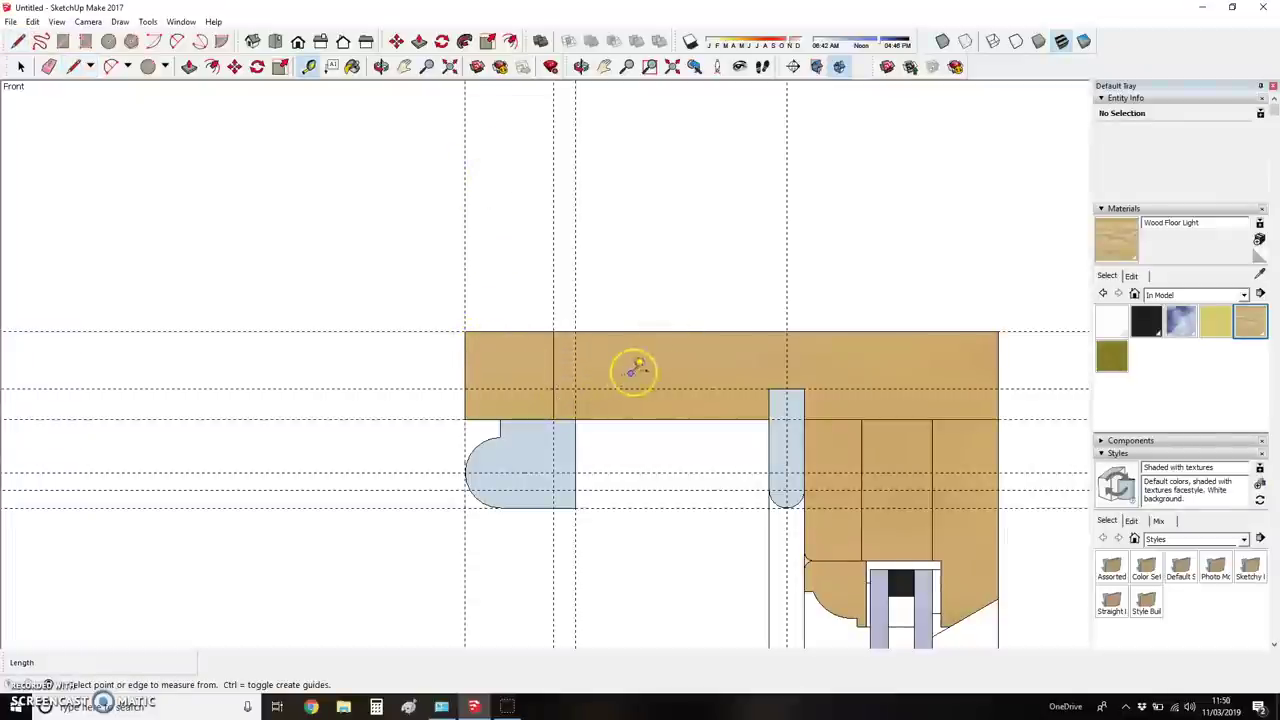
pyautogui.click(660, 331)
pyautogui.scroll(-4, 630, 450)
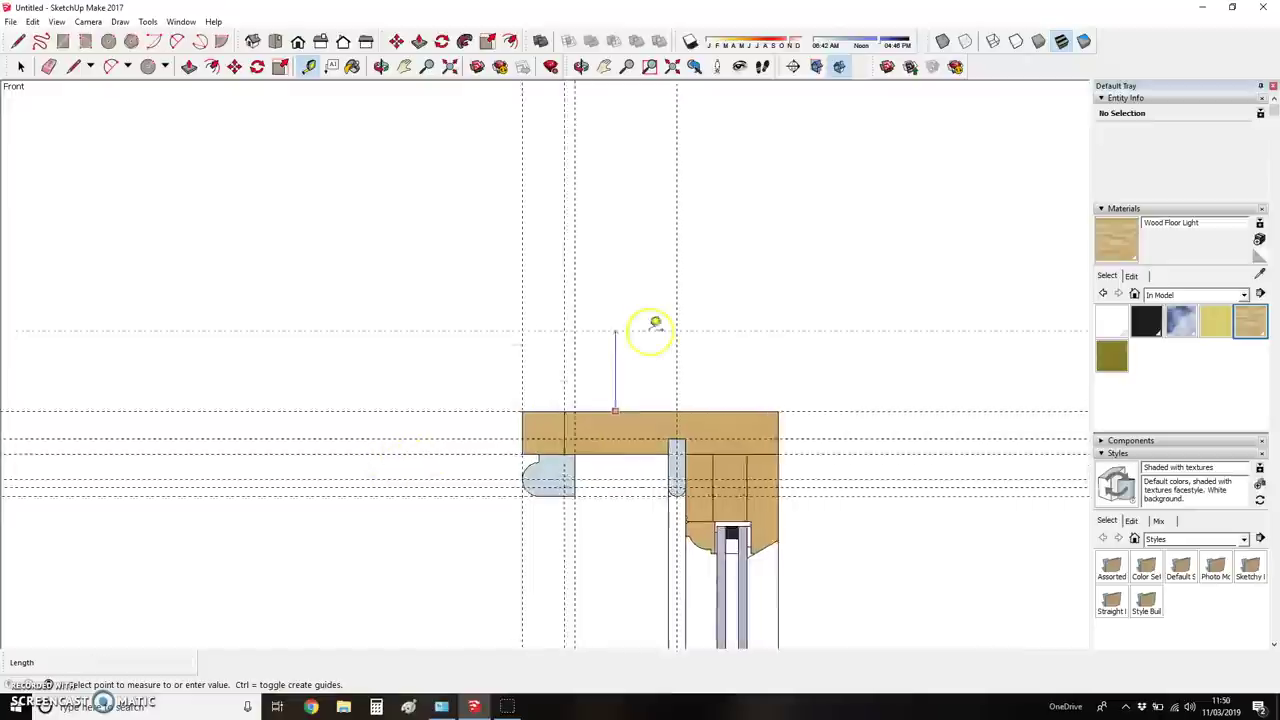
pyautogui.scroll(2, 652, 325)
pyautogui.click(616, 326)
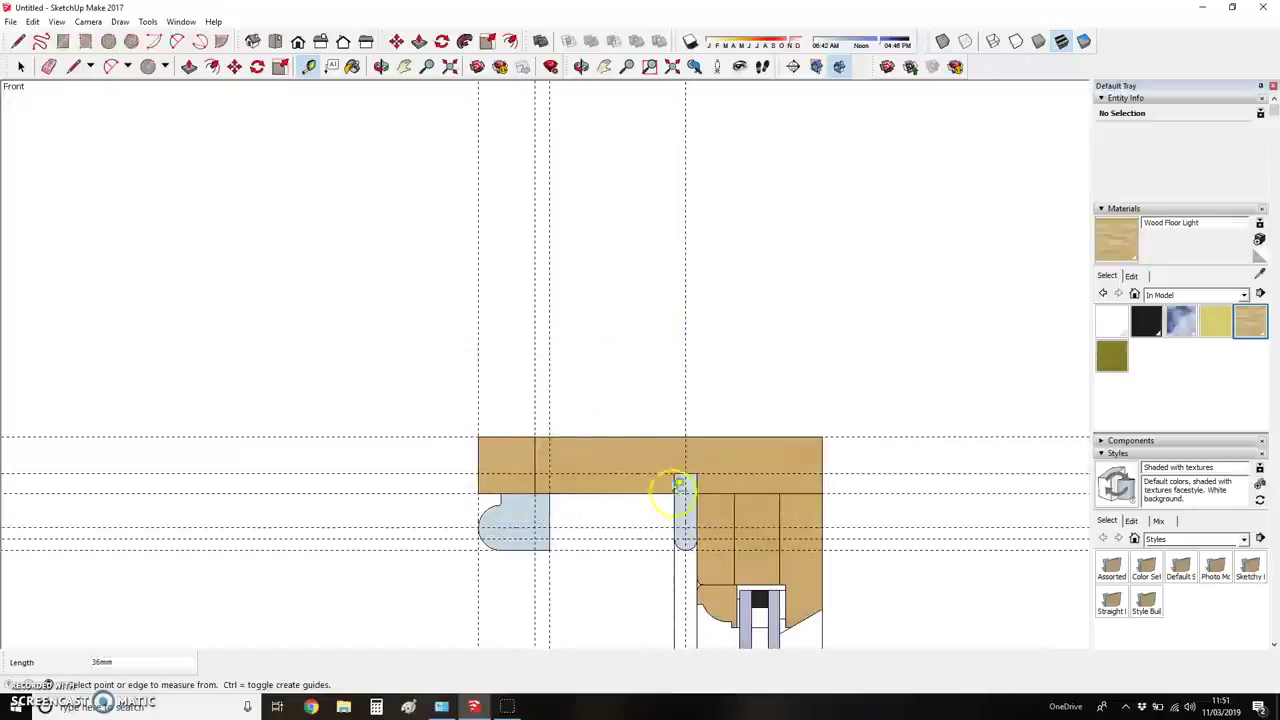
pyautogui.click(685, 417)
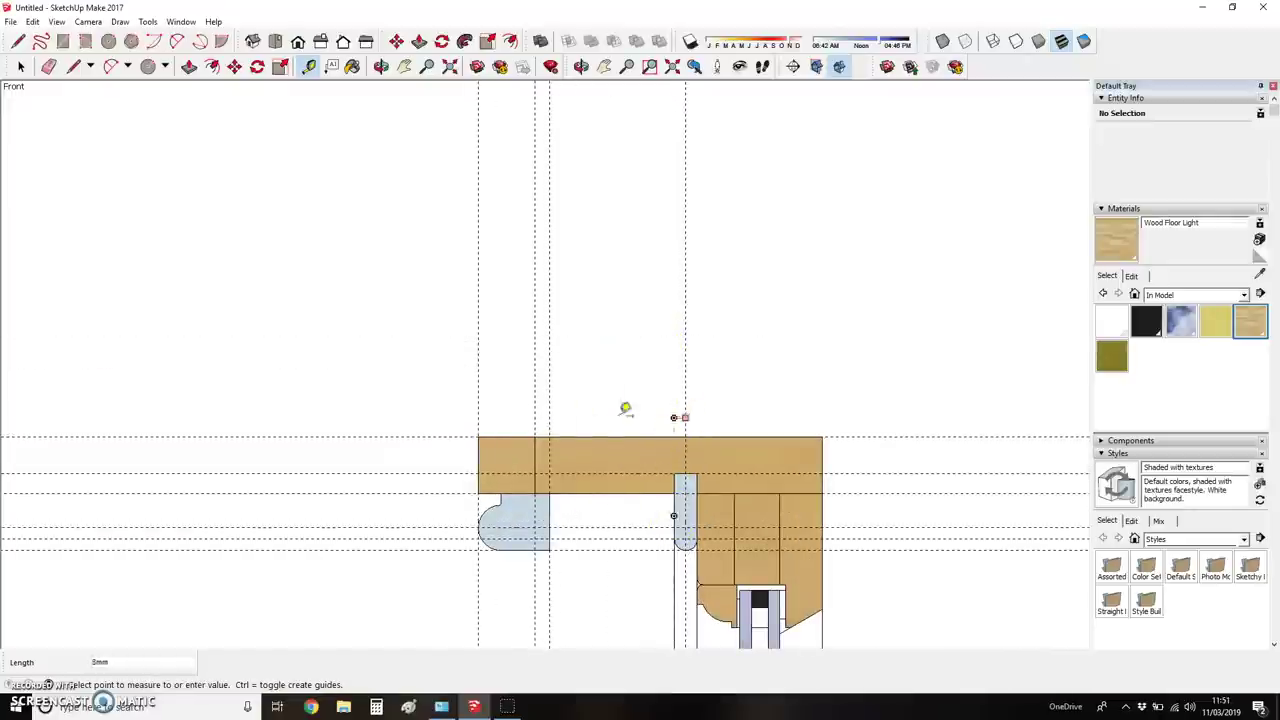
pyautogui.click(570, 413)
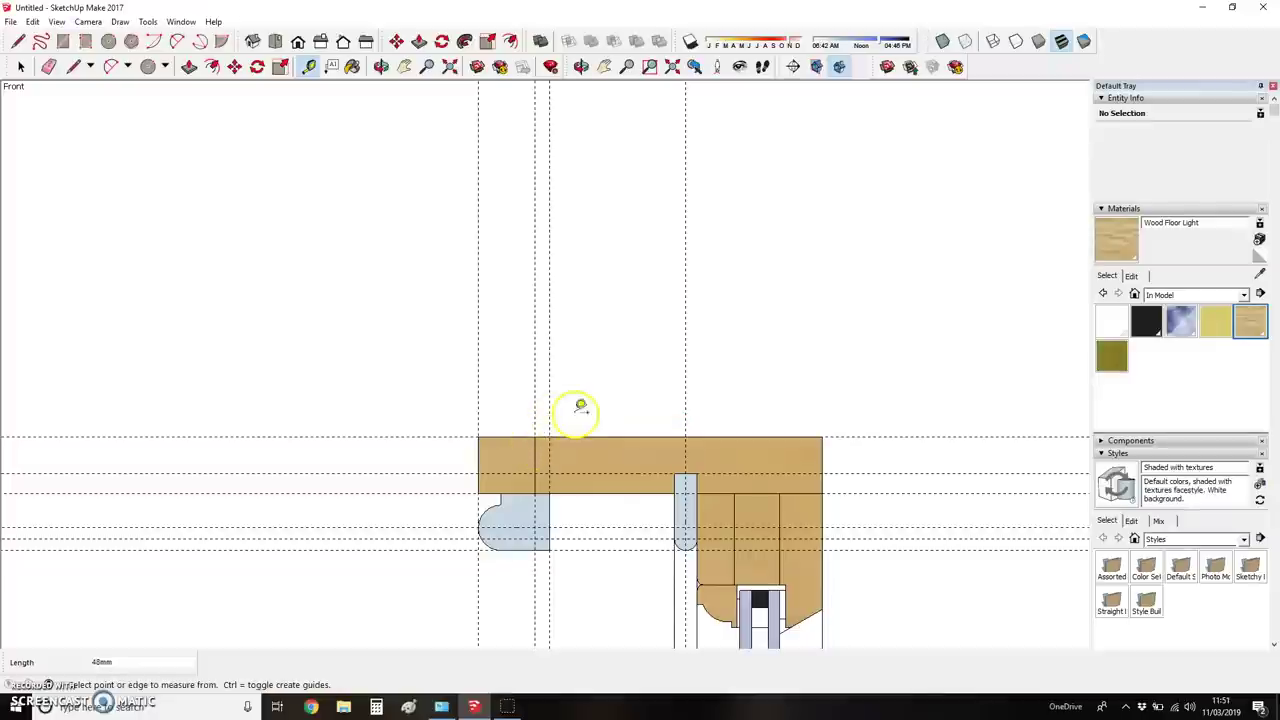
# - Place a horizontal guide 53 mm above the board and draw a 53 mm square on the board up to the parting bead's centre guide
pyautogui.click(602, 436)
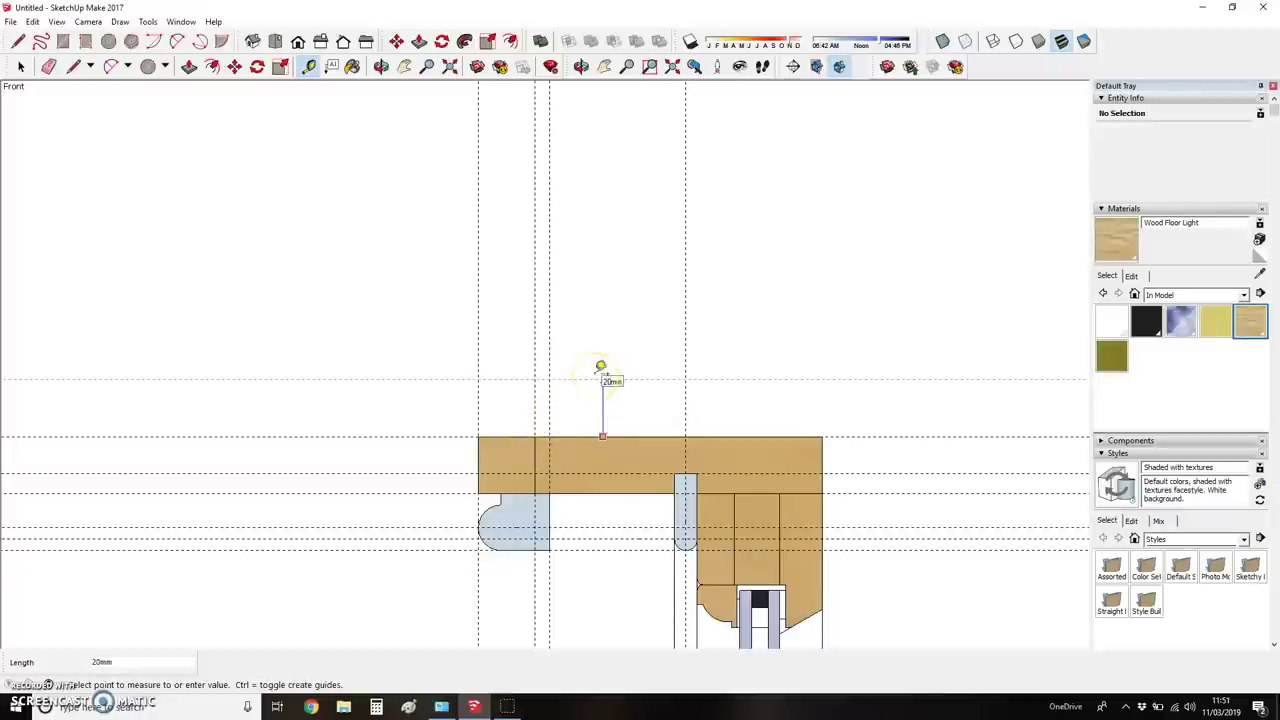
pyautogui.press('Return')
pyautogui.click(550, 335)
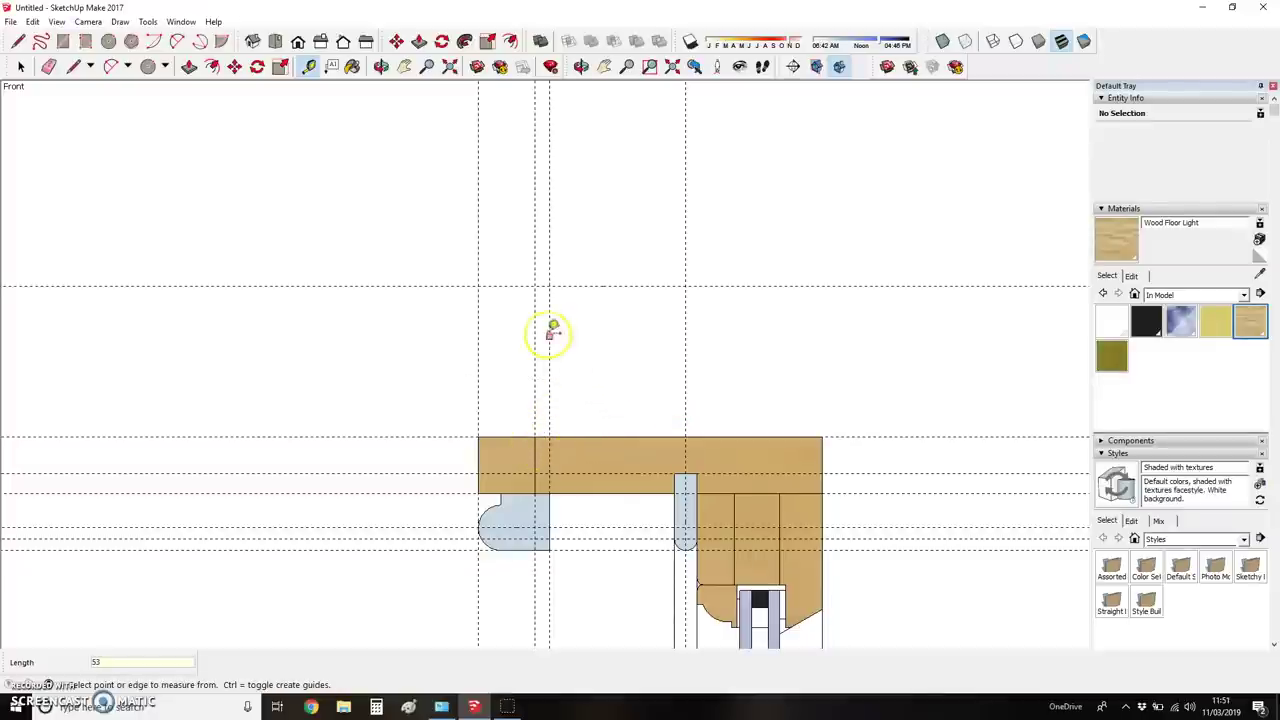
pyautogui.press('r')
pyautogui.click(534, 286)
pyautogui.click(684, 435)
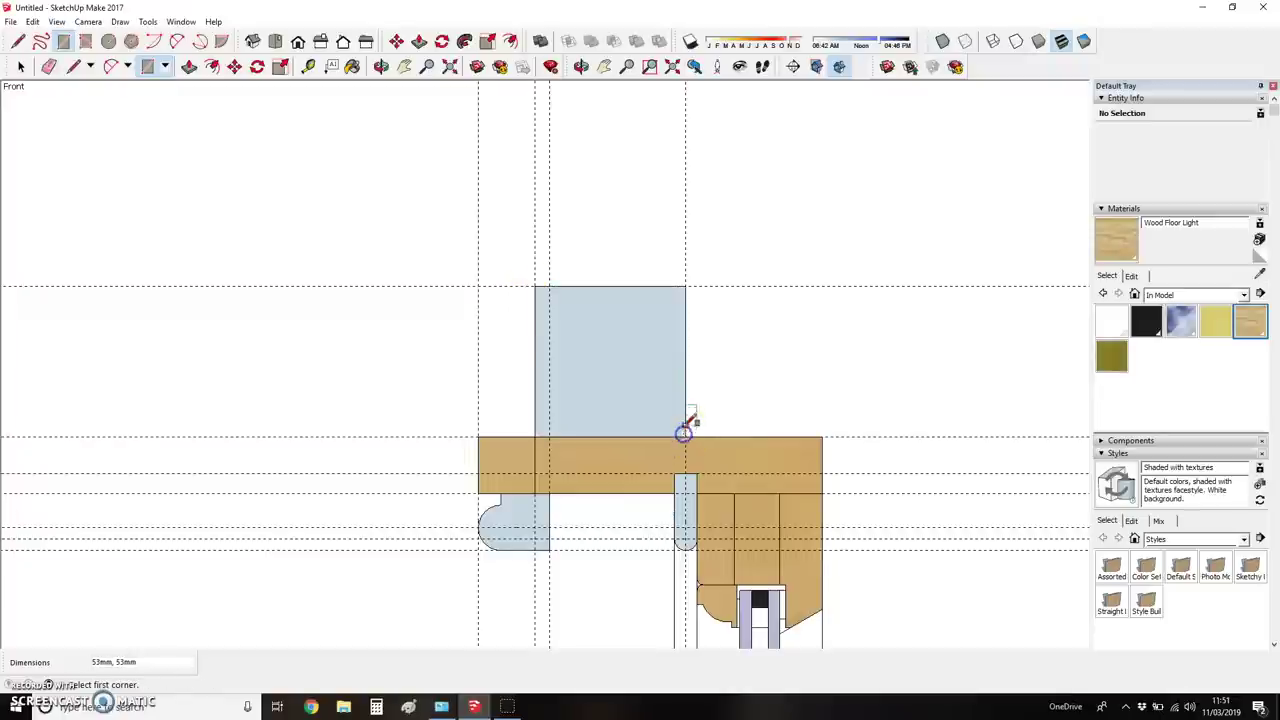
# - Draw a 20 mm wide upright lining beside the square down to the horizontal board's underside and erase the line crossing it
pyautogui.click(479, 286)
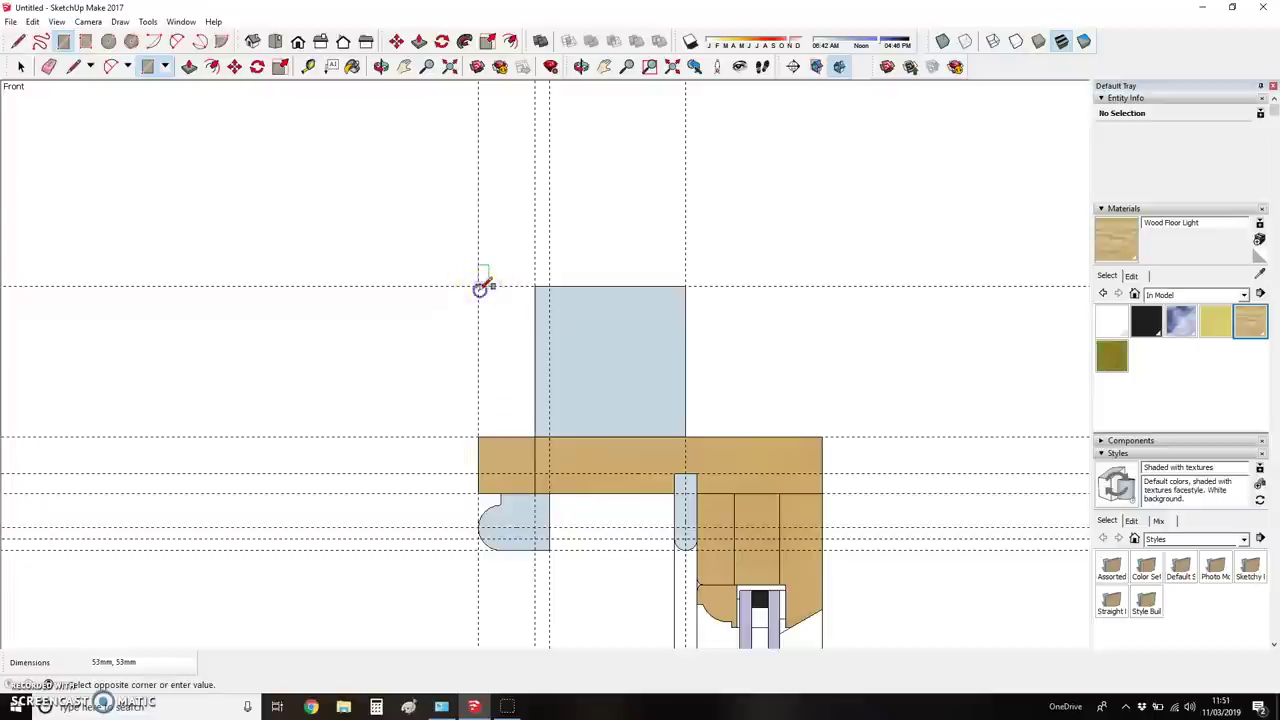
pyautogui.click(535, 493)
pyautogui.press('e')
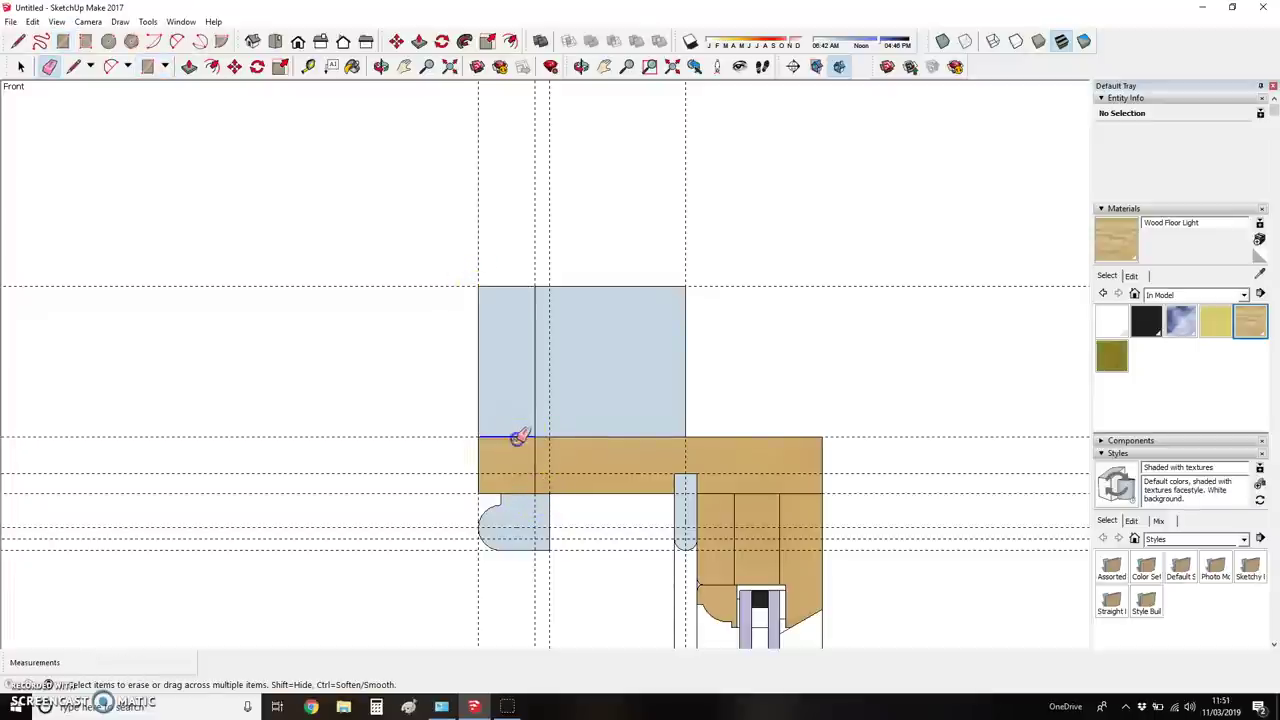
# - Paint the upright lining, round-nosed bead and parting bead with Wood Floor Light, and erase the face of the 53 mm square
pyautogui.click(1250, 320)
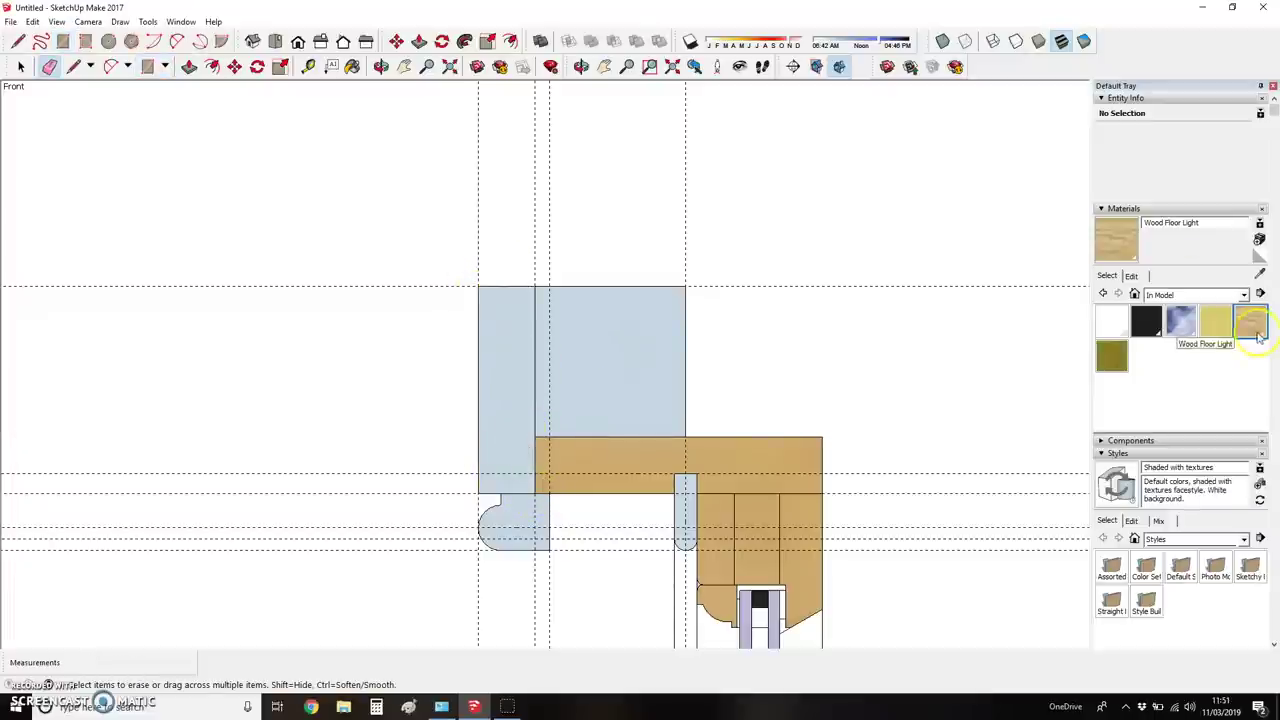
pyautogui.click(505, 412)
pyautogui.click(520, 523)
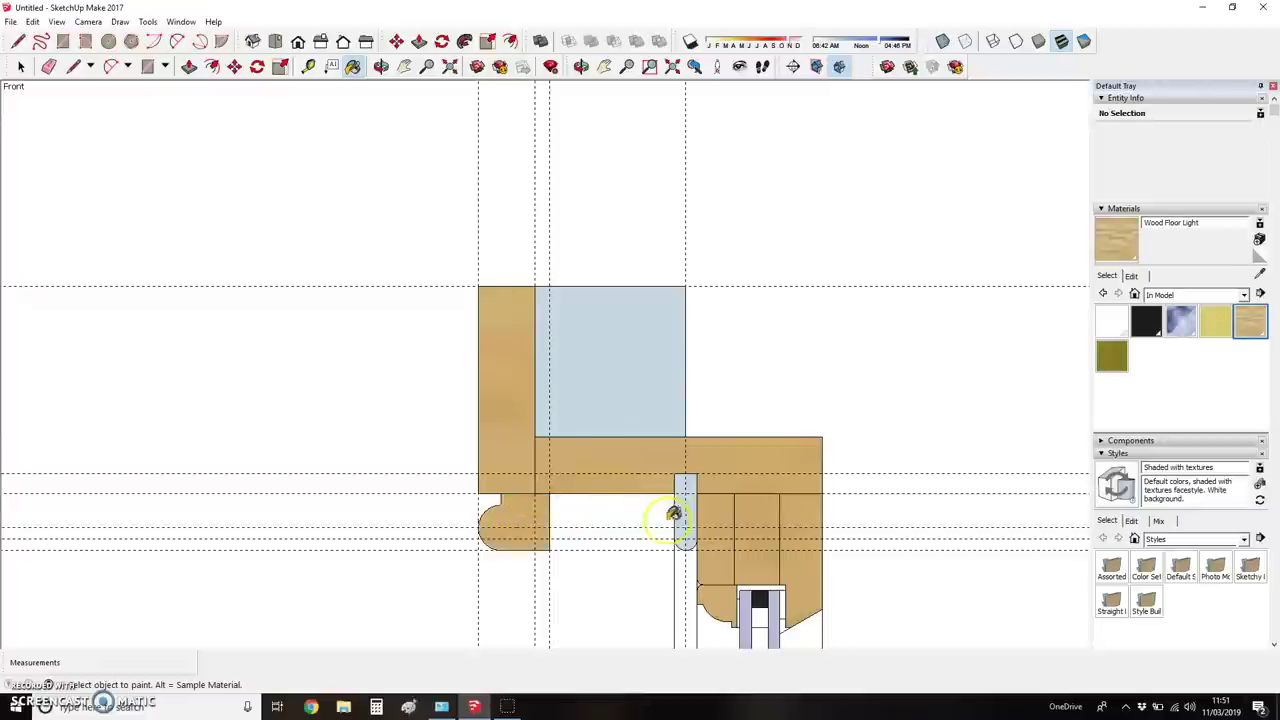
pyautogui.click(688, 512)
pyautogui.rightClick(605, 374)
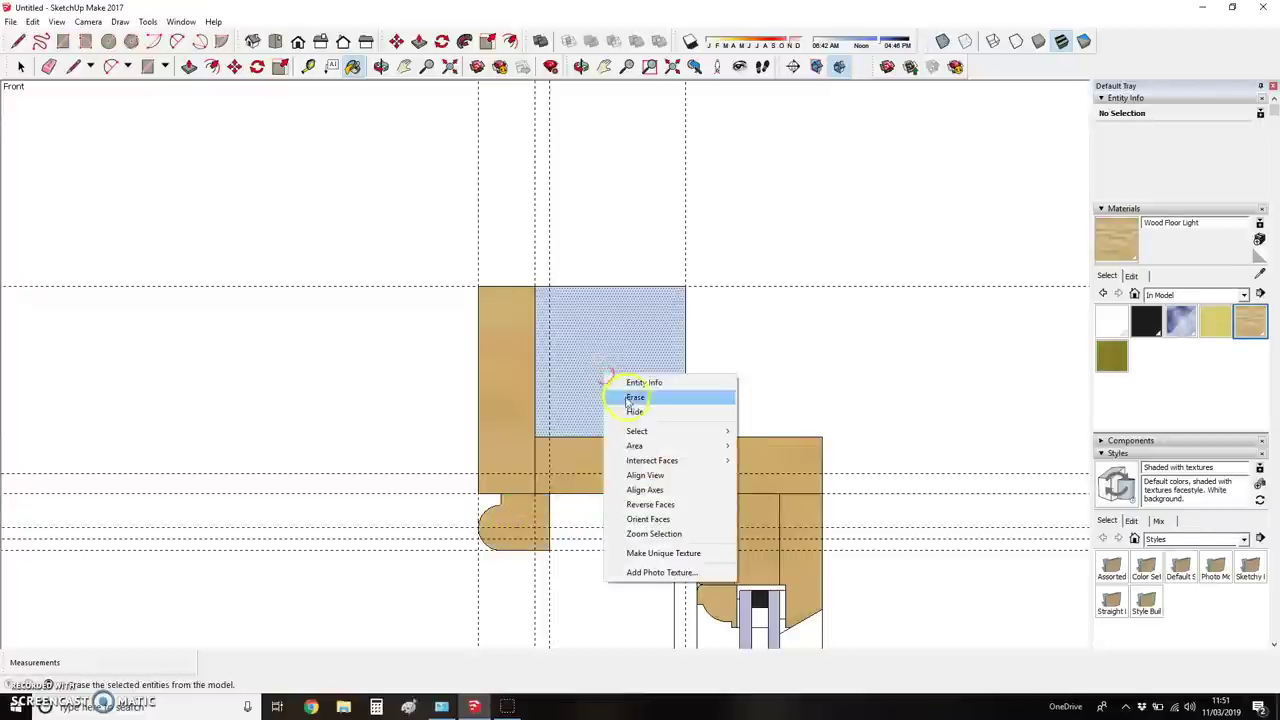
pyautogui.click(612, 393)
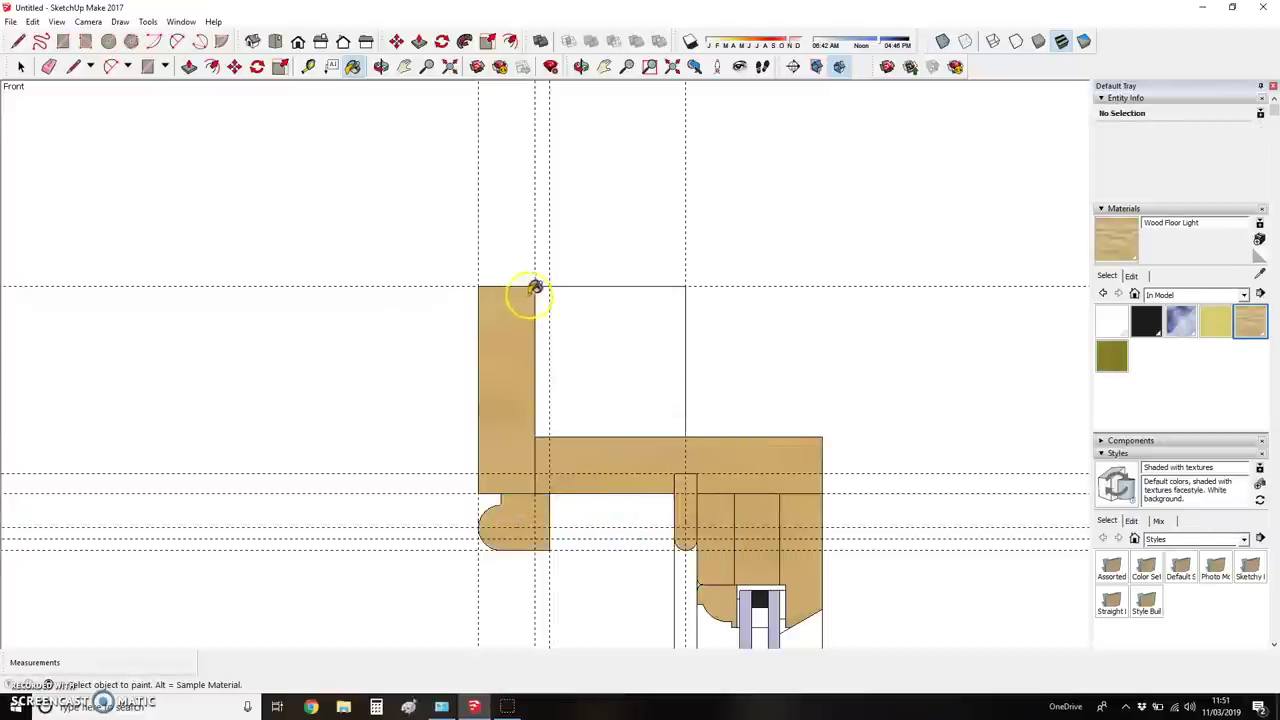
# - Place a vertical guide along the outer end of the horizontal board, in line with the sash's outer face
pyautogui.press('t')
pyautogui.click(792, 445)
pyautogui.click(822, 445)
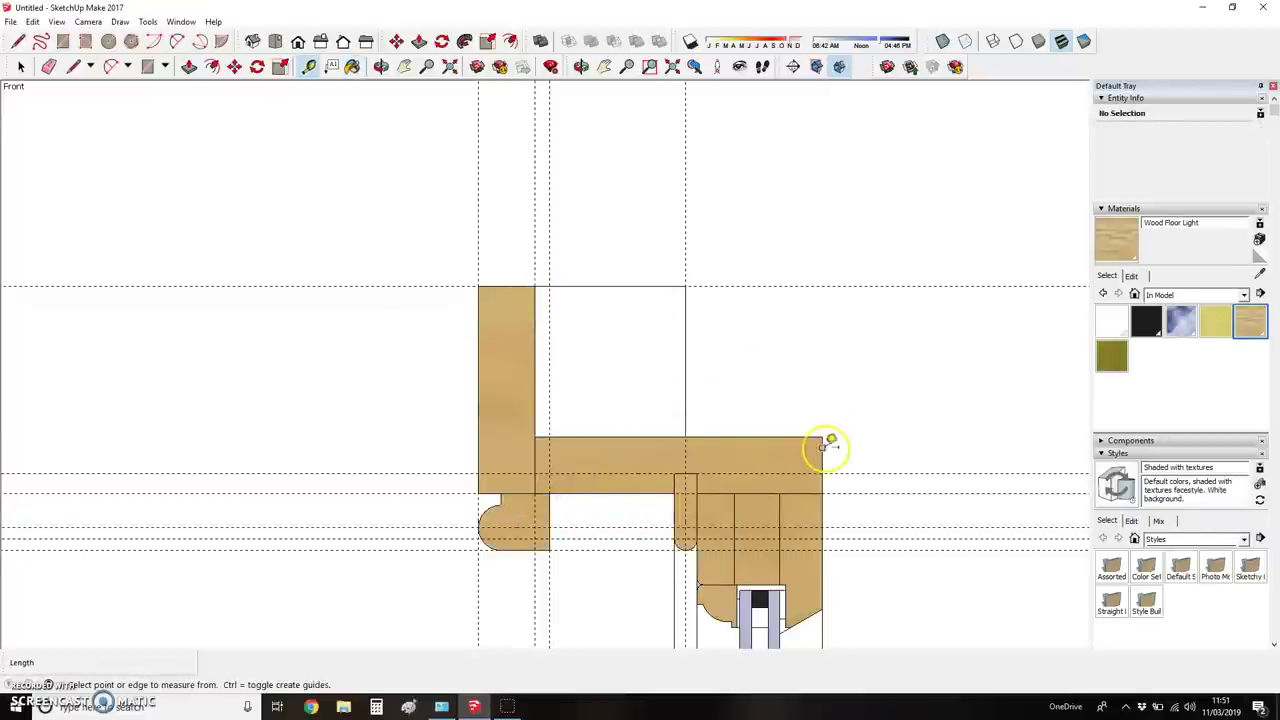
pyautogui.click(500, 287)
pyautogui.press('Escape')
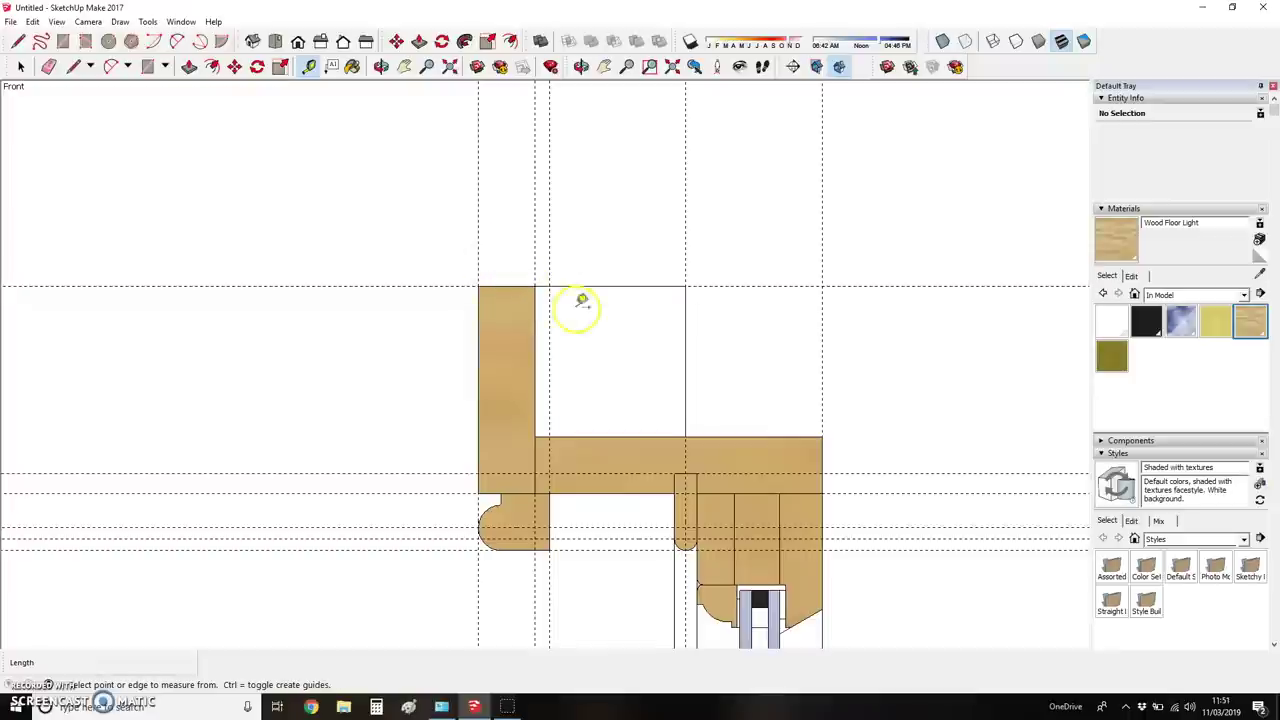
# - Draw a short horizontal line outward from the sash's outer face along the lowest horizontal guide
pyautogui.scroll(-2, 625, 268)
pyautogui.scroll(2, 840, 440)
pyautogui.scroll(-1, 690, 480)
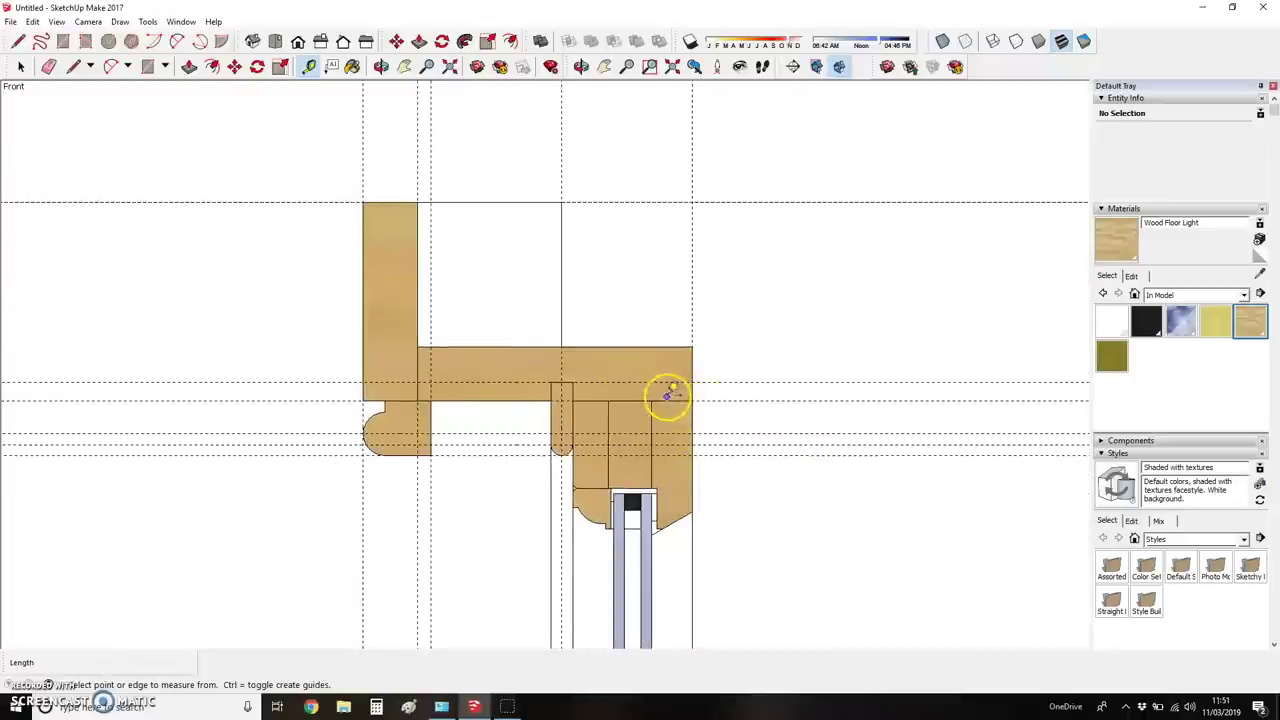
pyautogui.press('l')
pyautogui.click(693, 452)
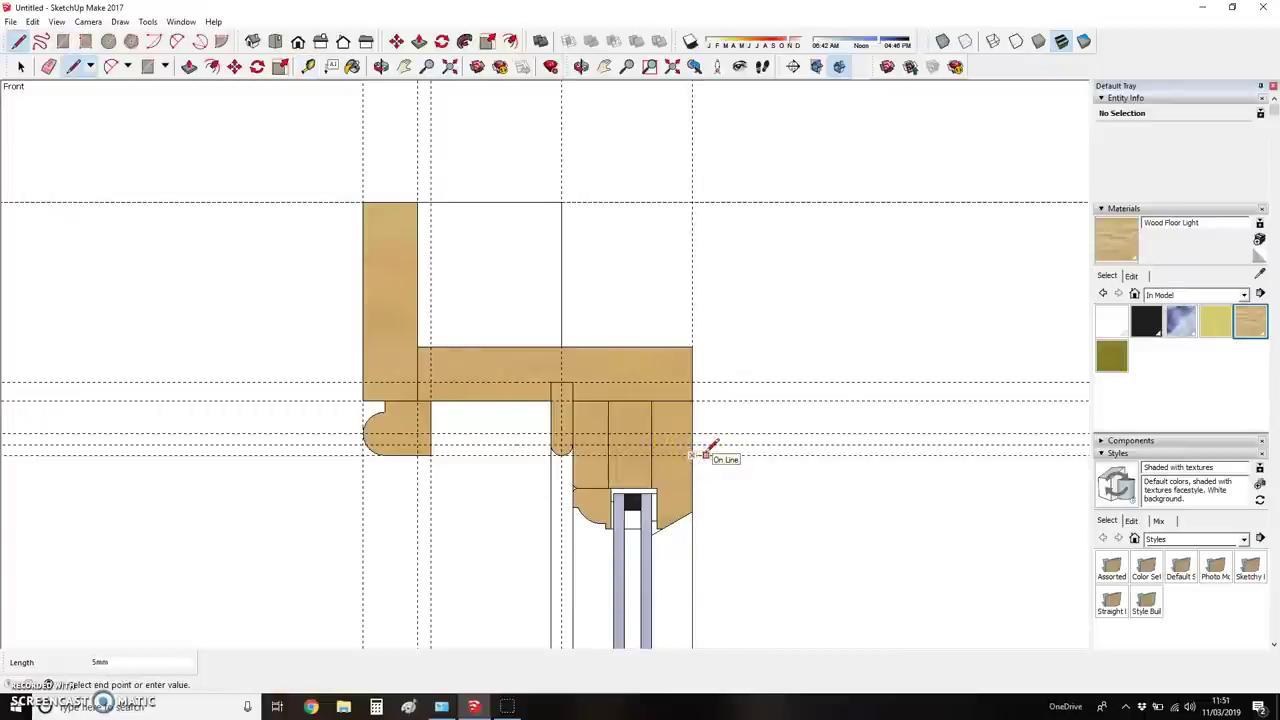
pyautogui.click(715, 455)
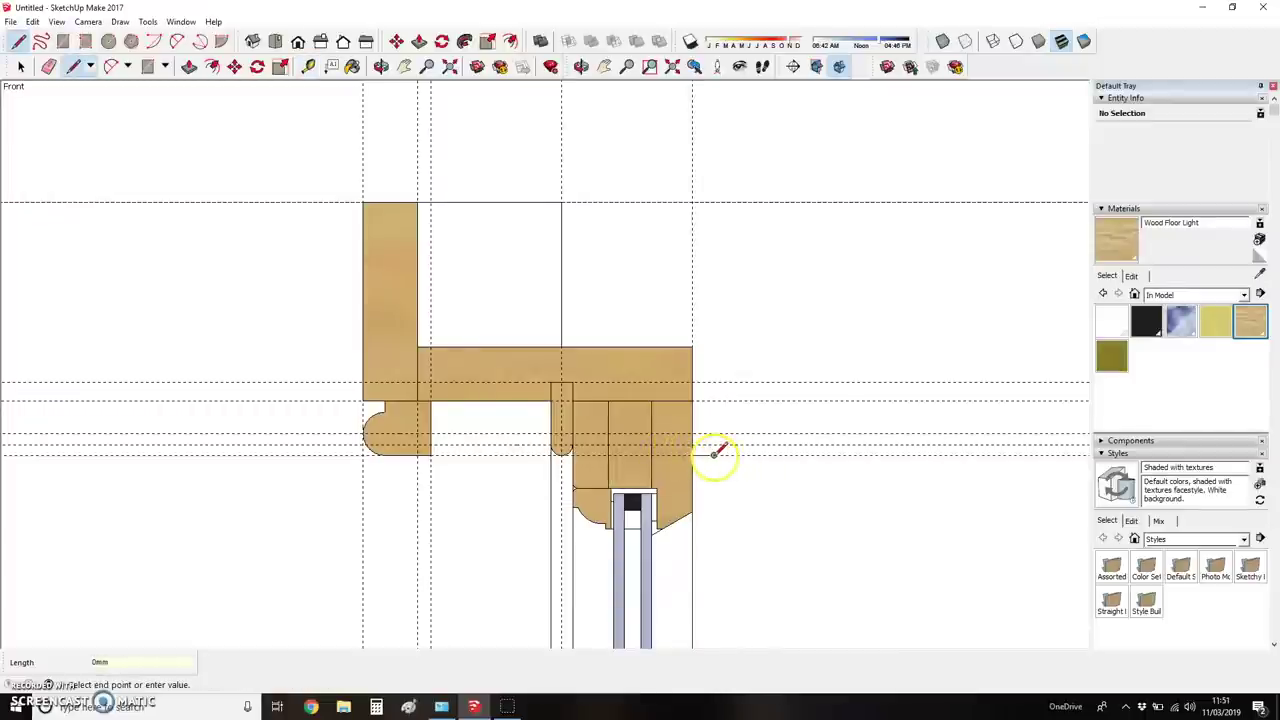
# - Place a vertical guide 16 mm outside the sash's outer face and a horizontal guide 15 mm above the lowest guide
pyautogui.press('t')
pyautogui.click(692, 301)
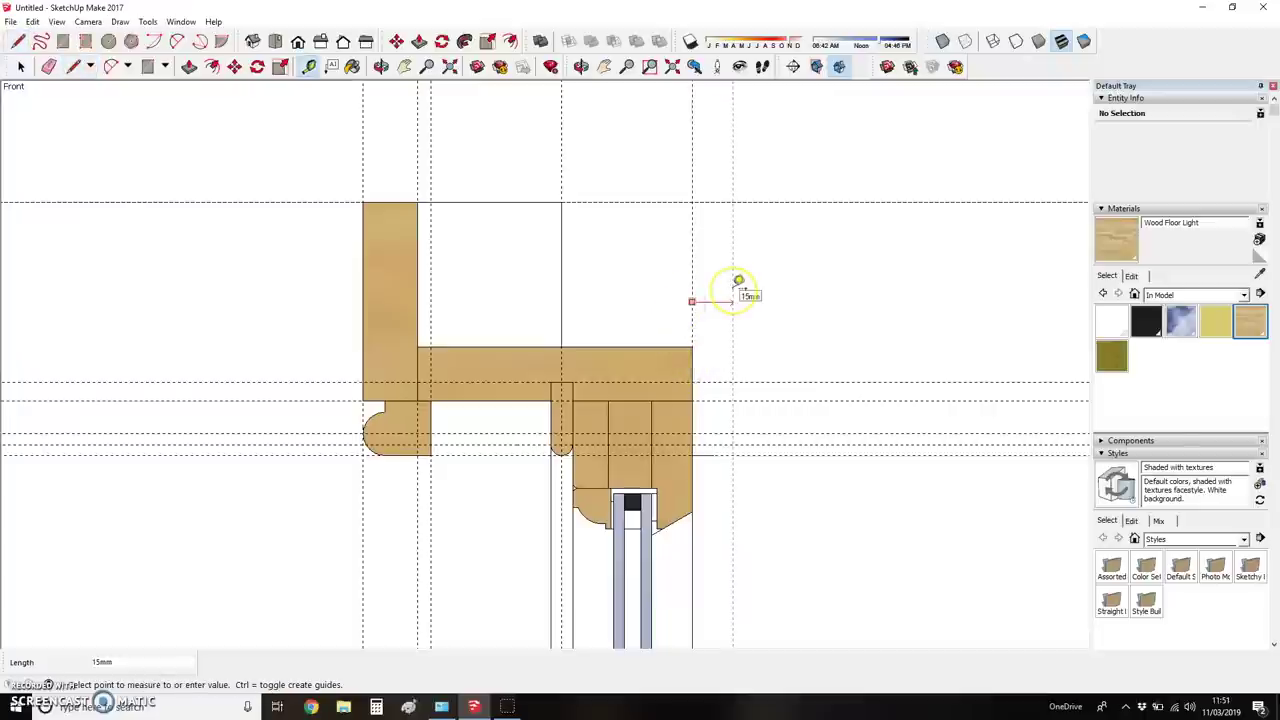
pyautogui.write('16')
pyautogui.press('Return')
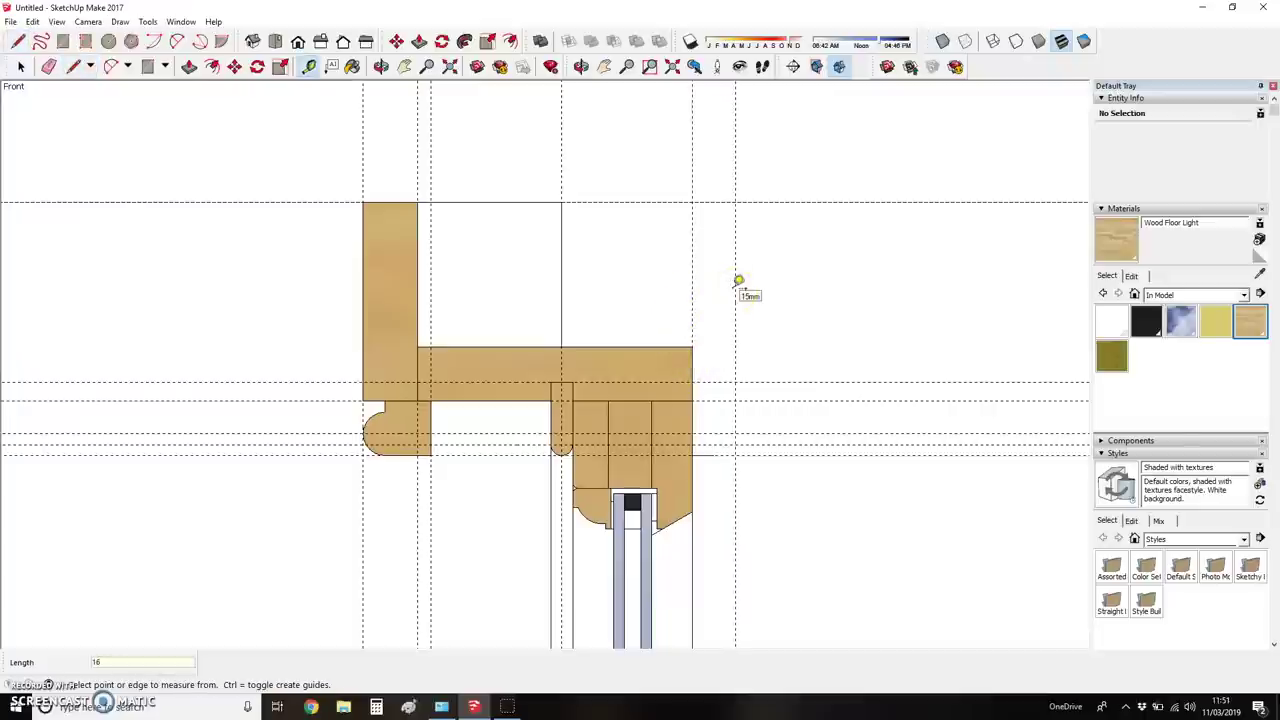
pyautogui.scroll(3, 785, 560)
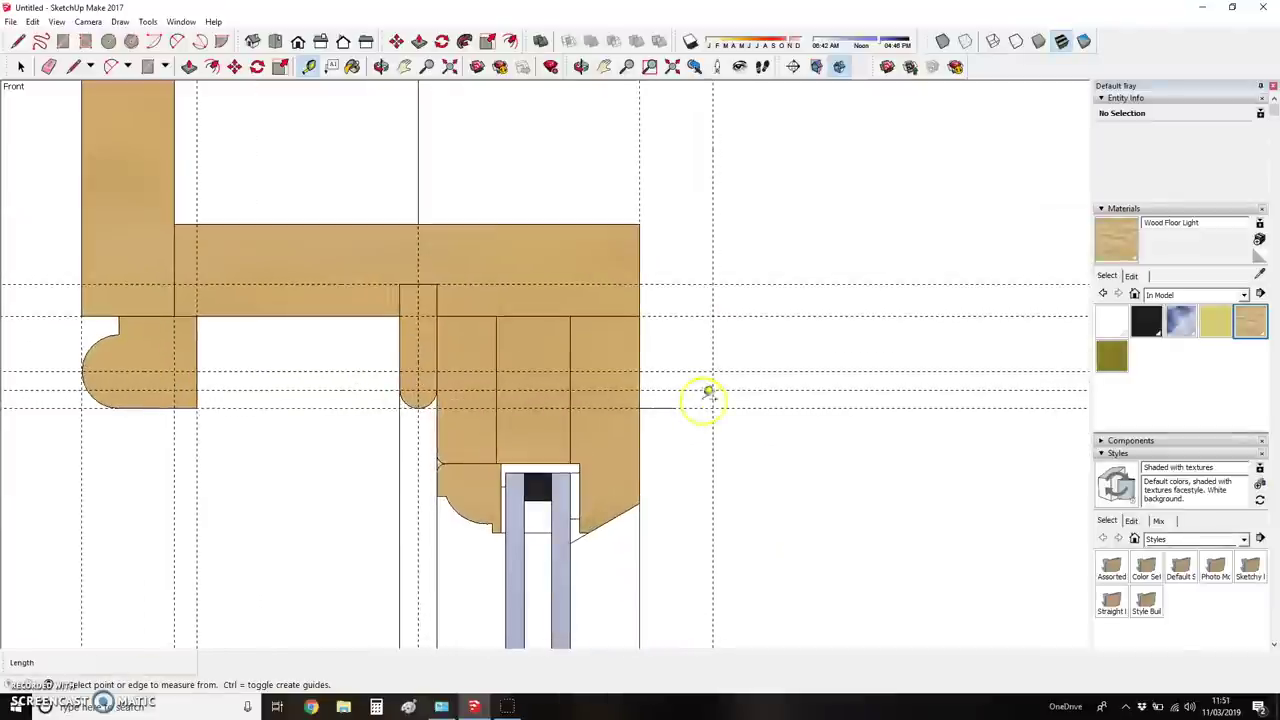
pyautogui.click(729, 404)
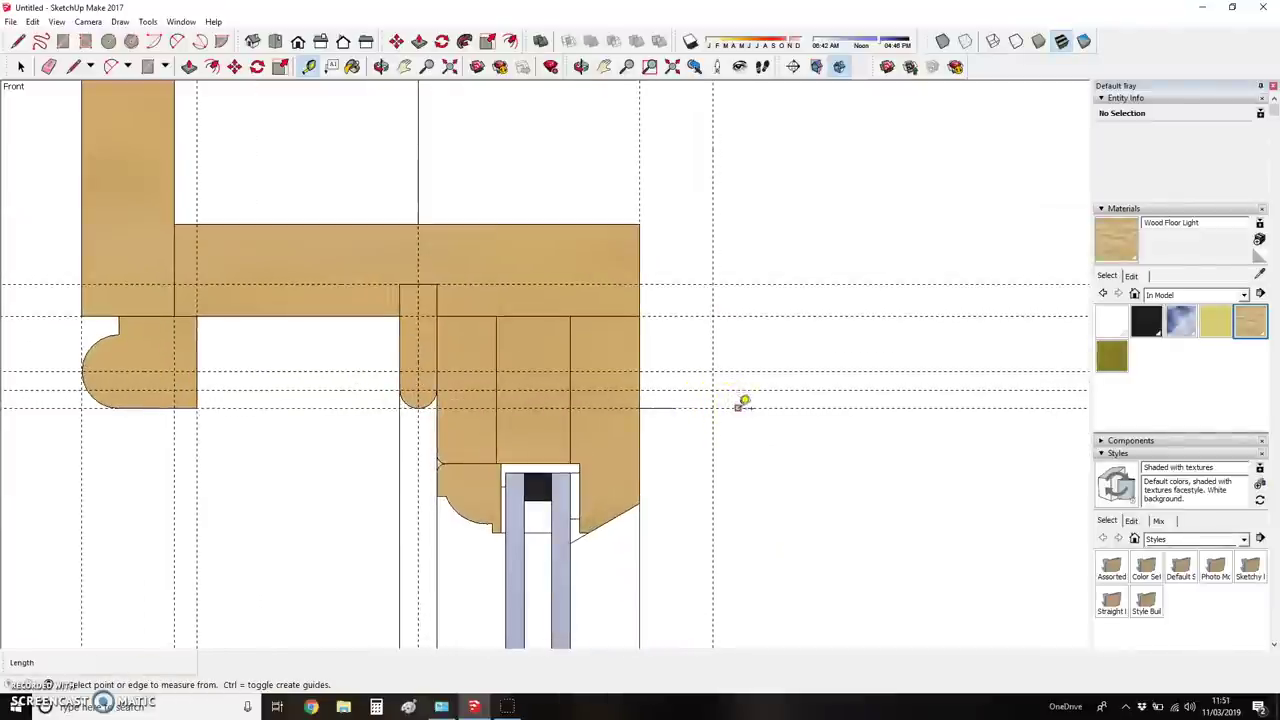
pyautogui.write('15')
pyautogui.press('Return')
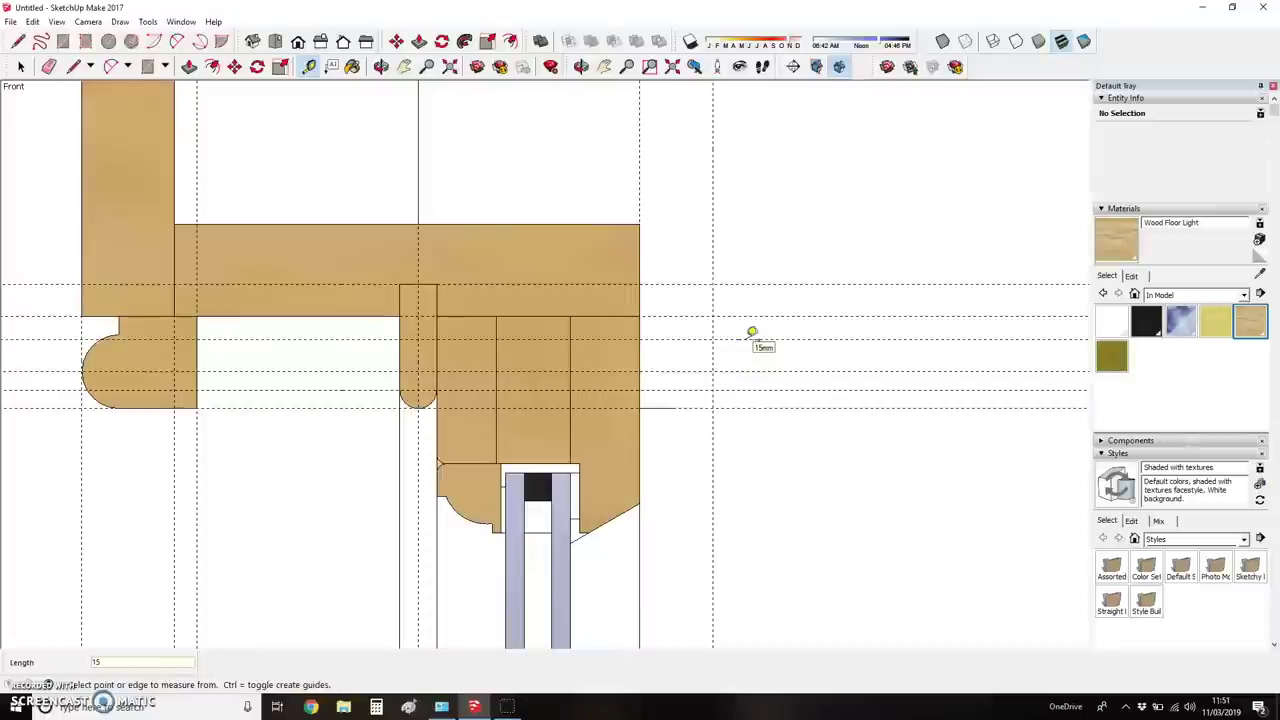
# - Draw a short line inward from the outer guide along the 15 mm guide, joined to the lower line's end by an arc bulging about 1 mm
pyautogui.press('l')
pyautogui.scroll(2, 700, 378)
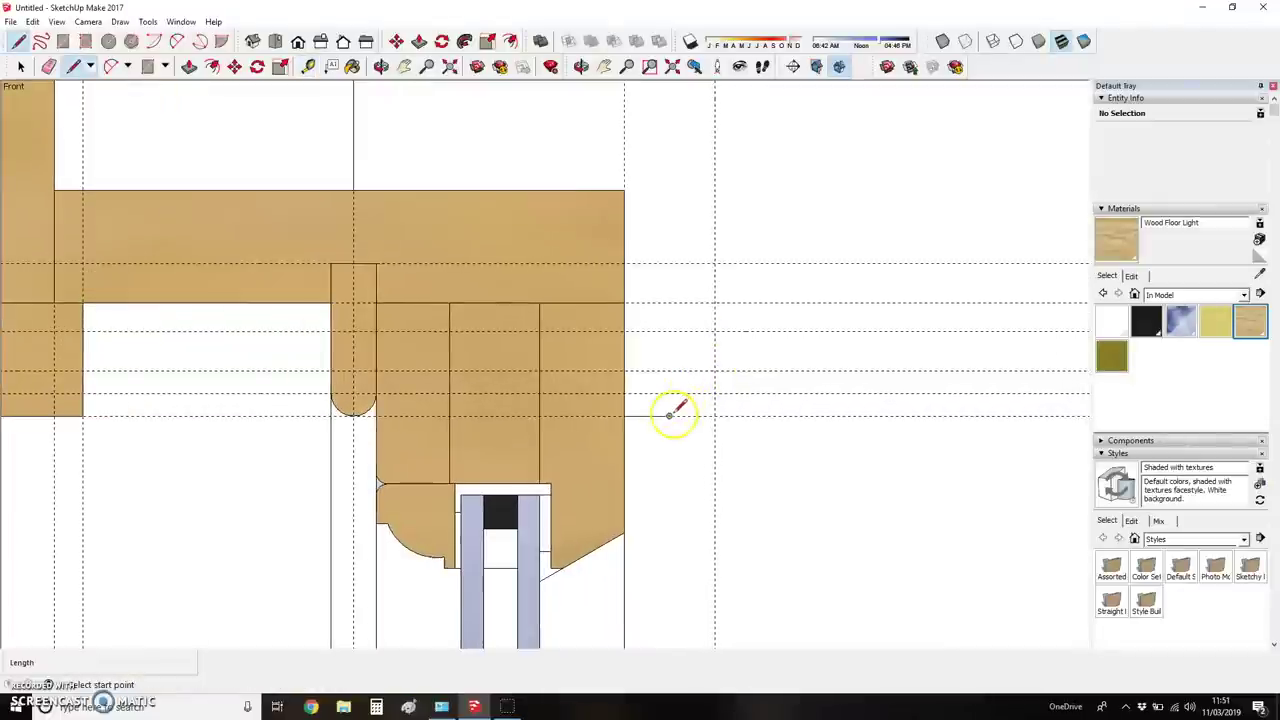
pyautogui.click(713, 329)
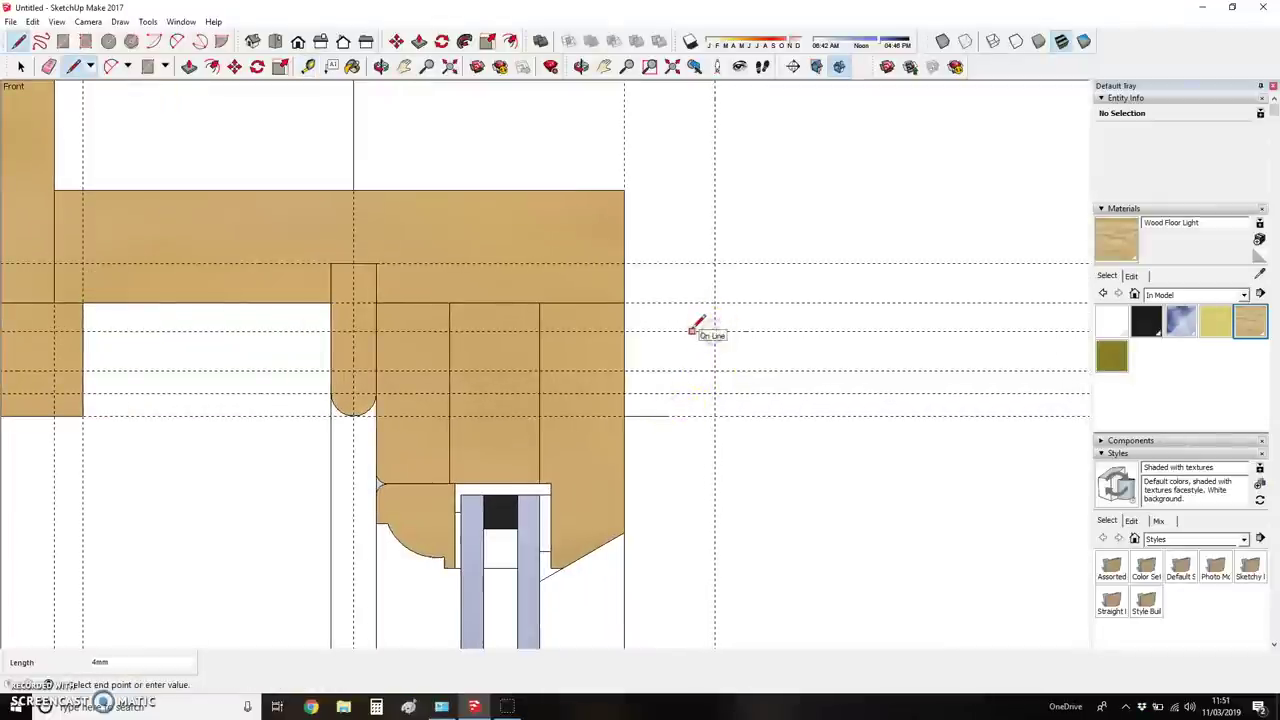
pyautogui.click(111, 66)
pyautogui.click(703, 331)
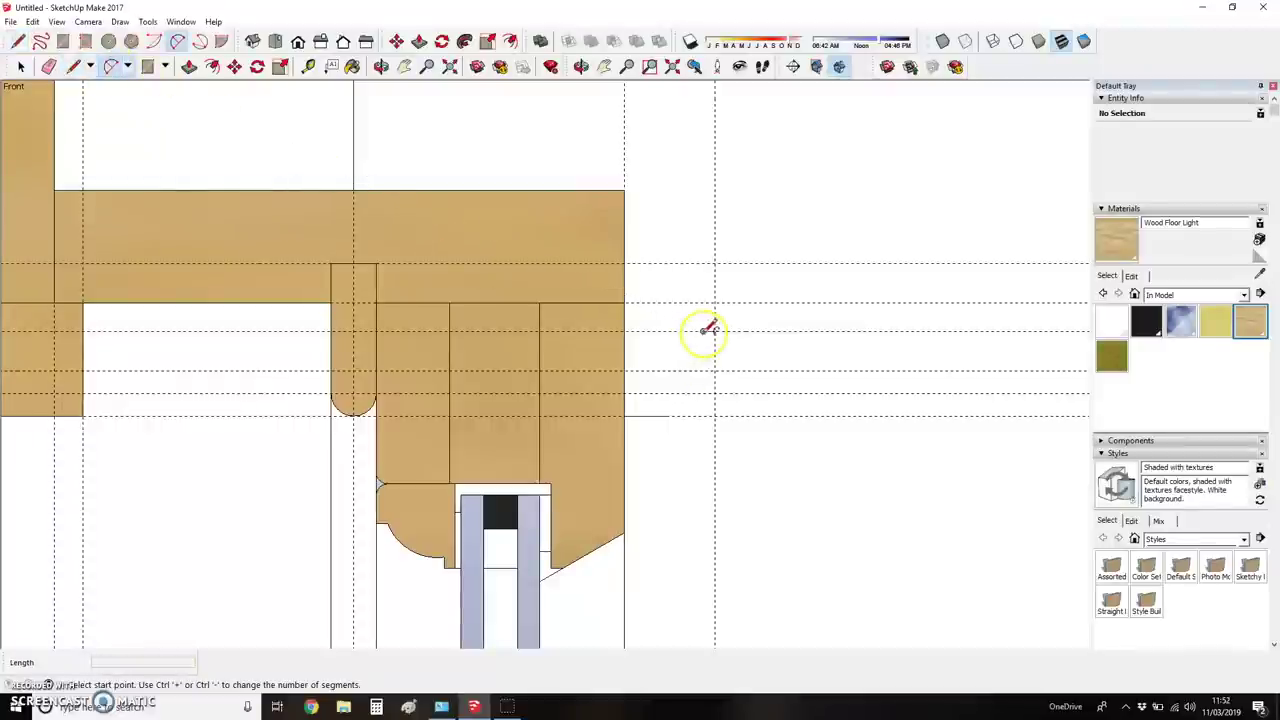
pyautogui.click(669, 415)
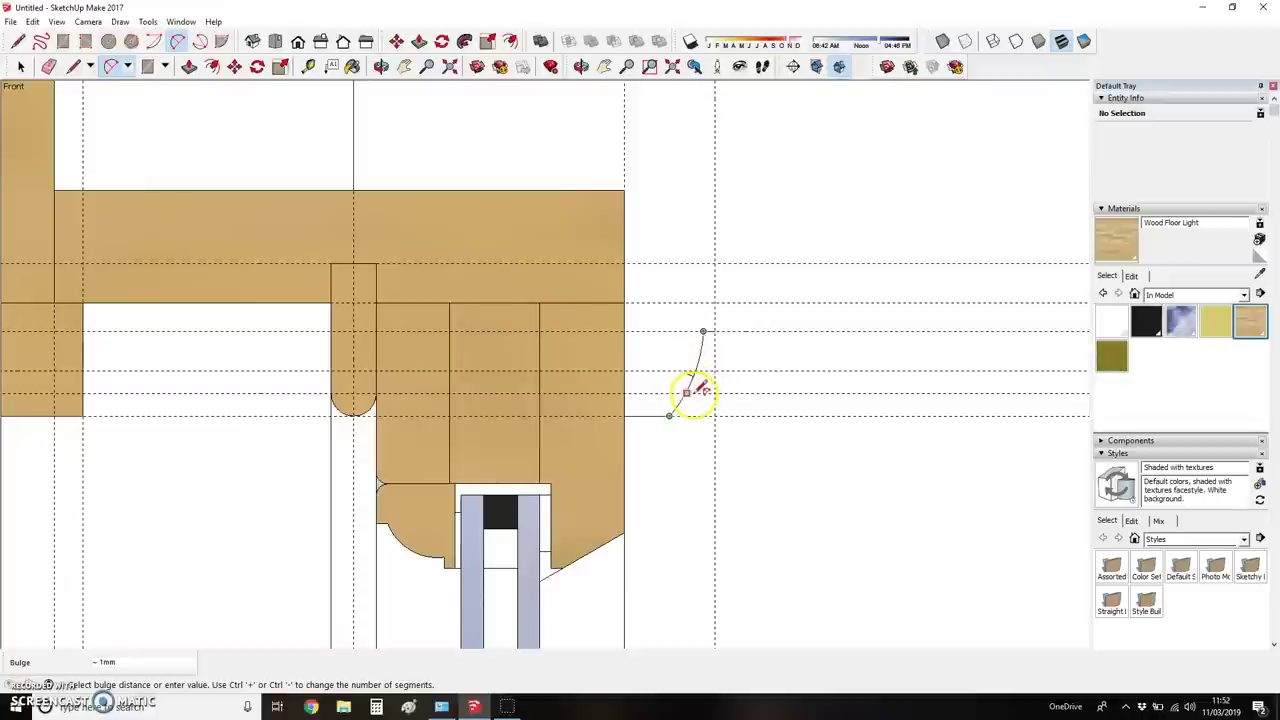
pyautogui.click(690, 385)
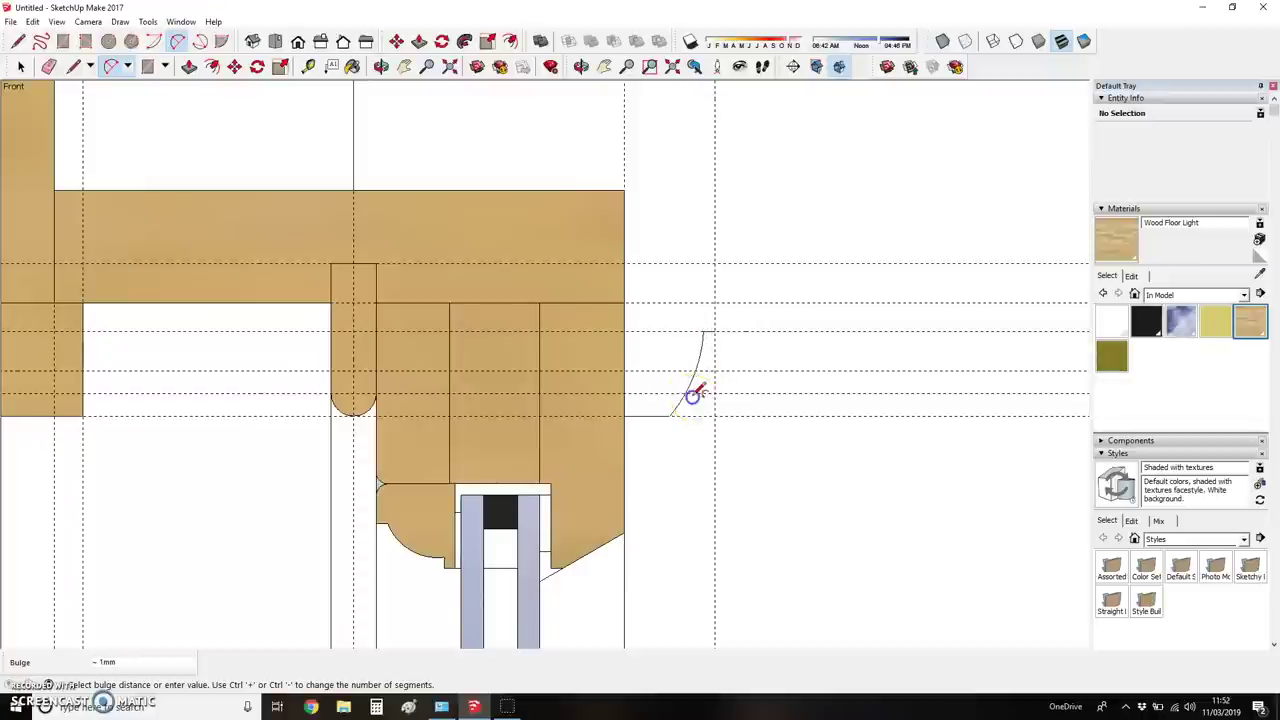
# - Close the 16 mm moulded outer lining up to the 53 mm guide, and draw a 48 mm top line from it to the square
pyautogui.scroll(-4, 686, 450)
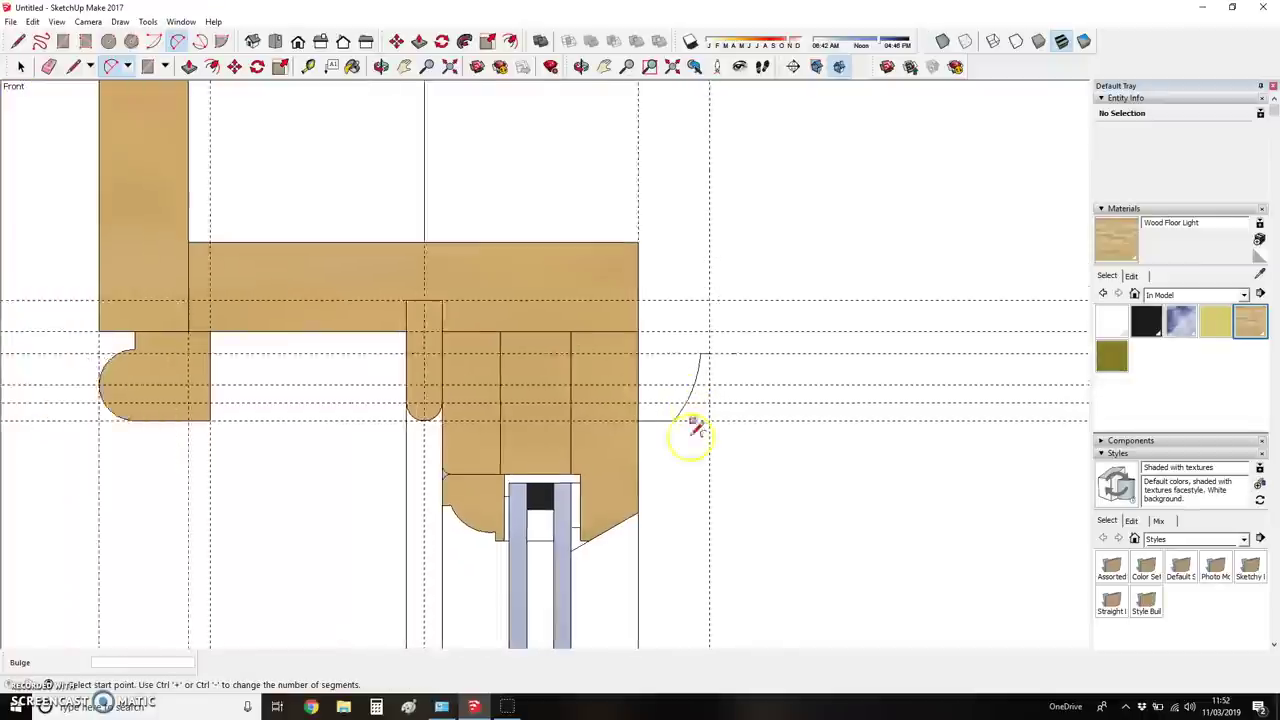
pyautogui.press('l')
pyautogui.click(700, 391)
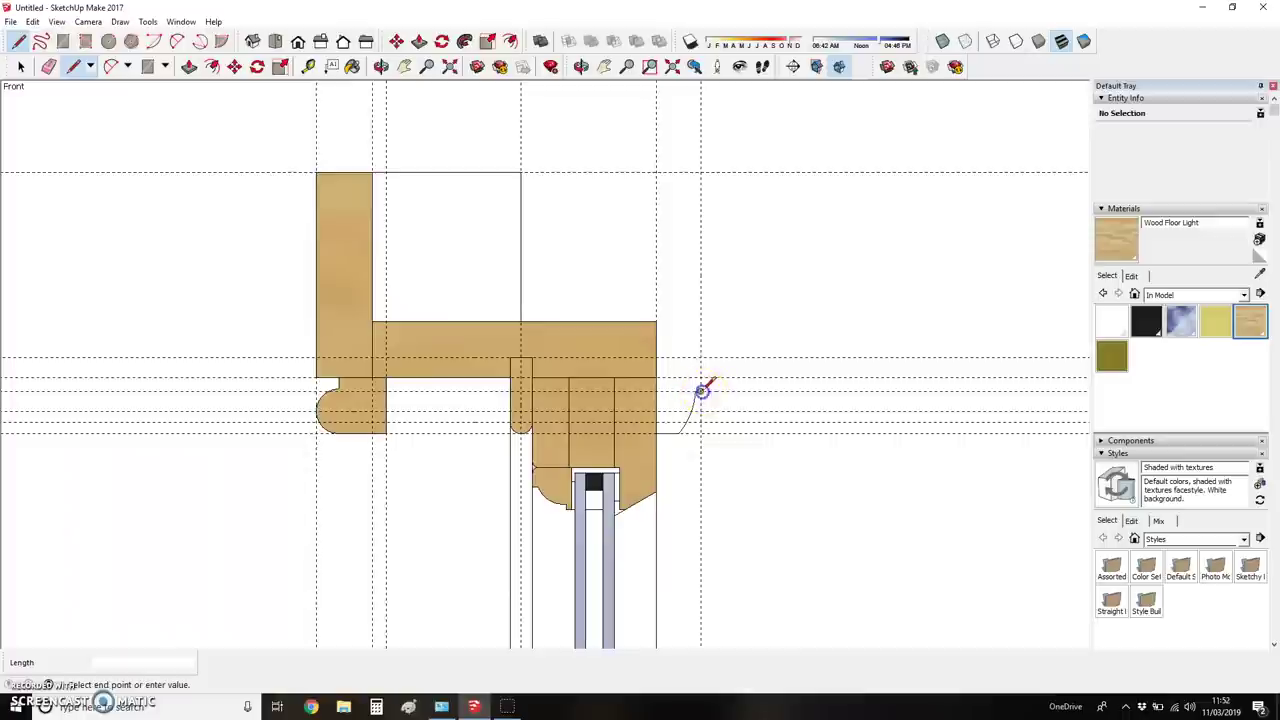
pyautogui.click(700, 172)
pyautogui.click(656, 172)
pyautogui.click(656, 320)
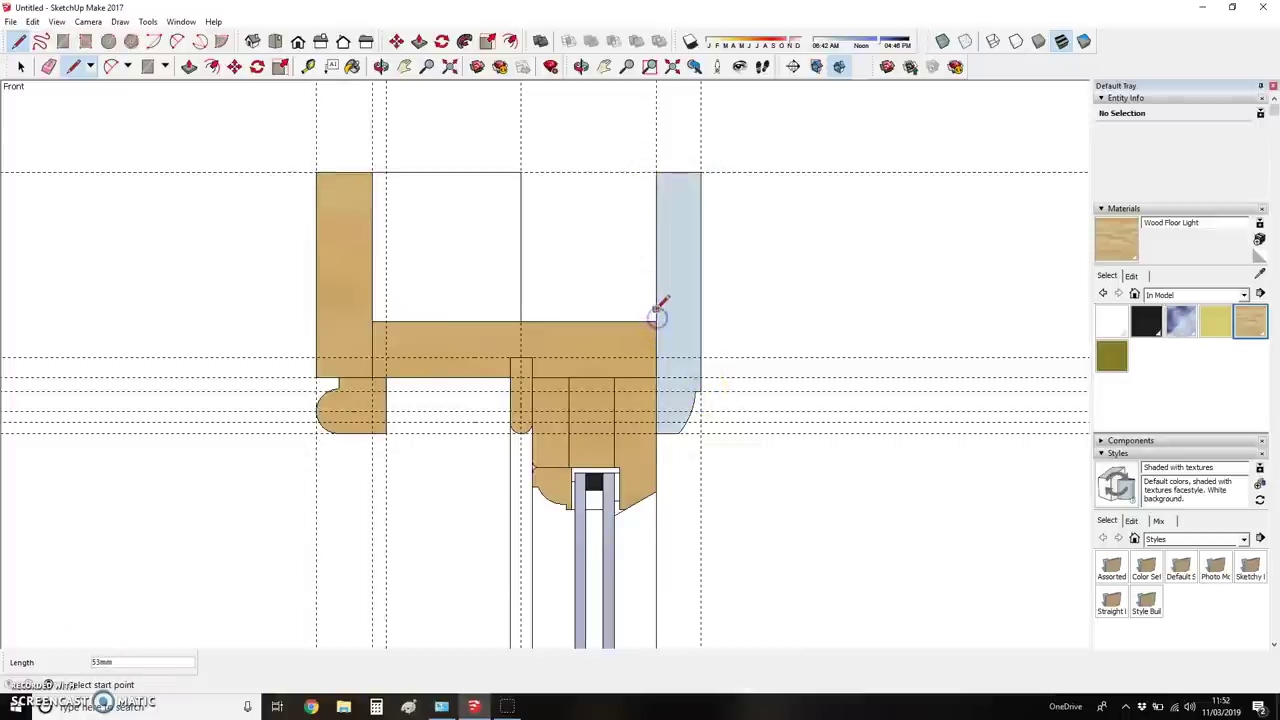
pyautogui.click(656, 172)
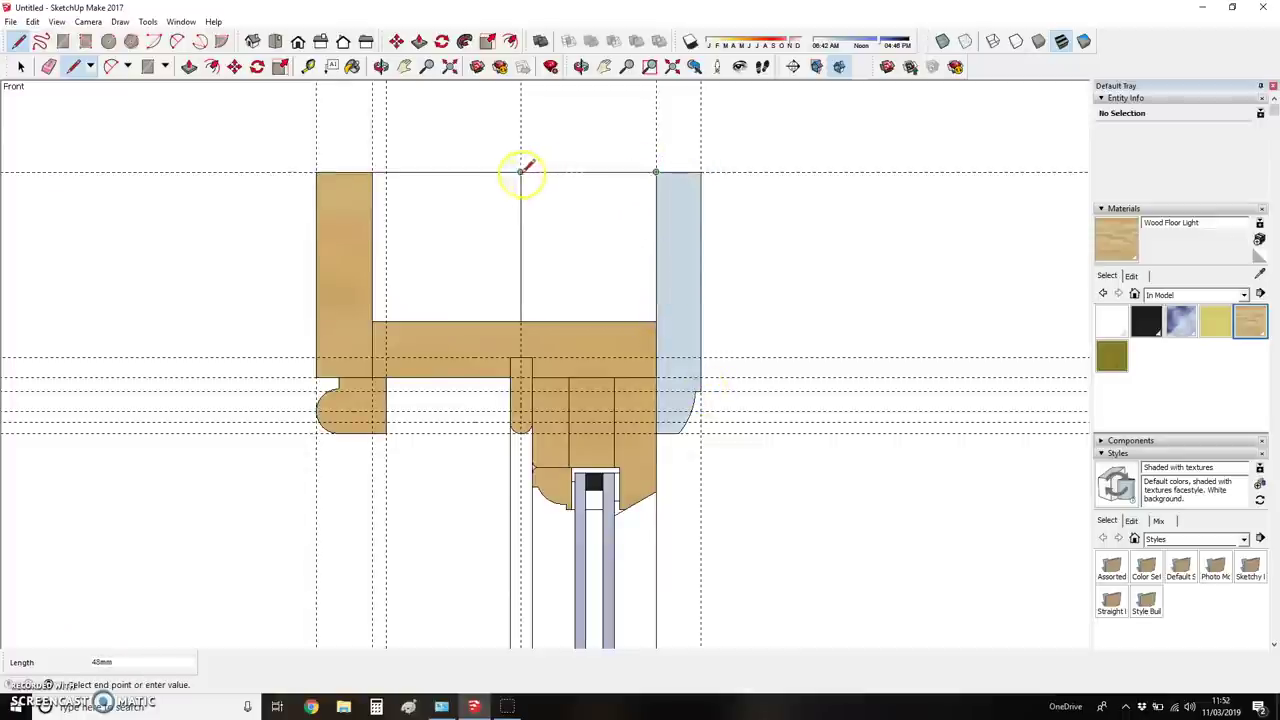
pyautogui.click(520, 172)
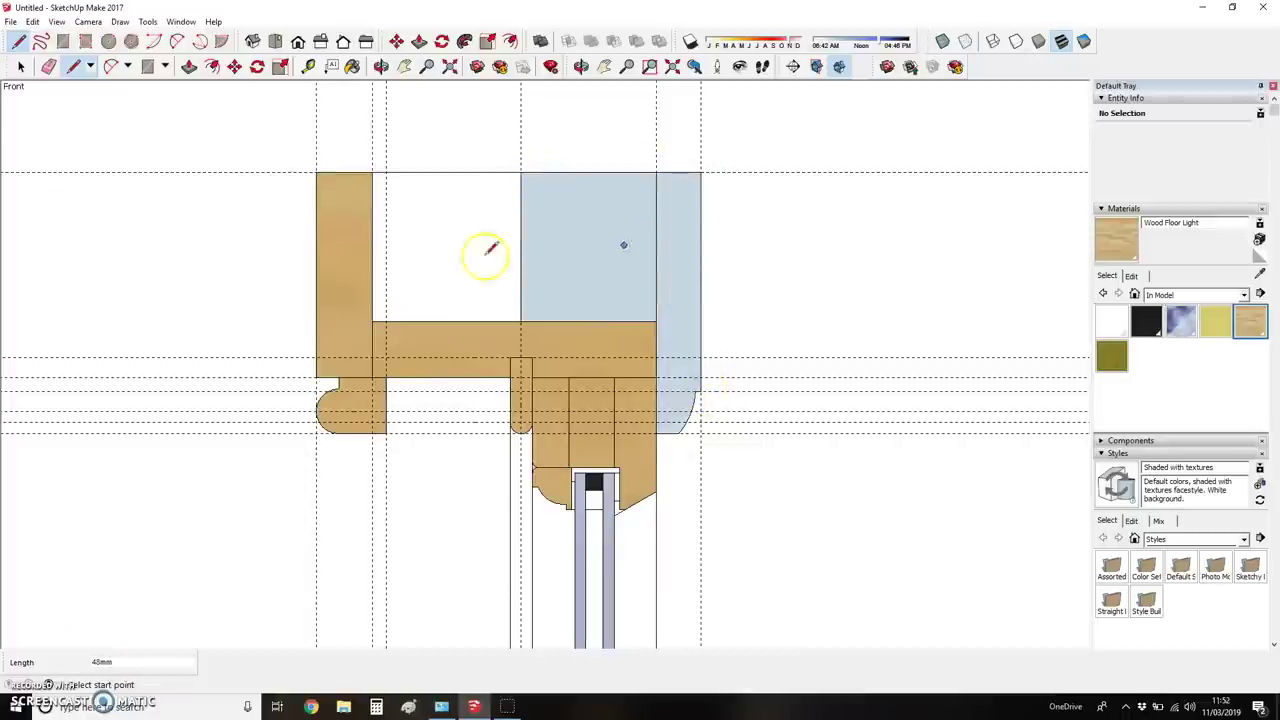
# - Draw a 10 by 6 mm rebate rectangle in the top inner corner of the wood-filled upright lining
pyautogui.press('r')
pyautogui.click(341, 172)
pyautogui.click(372, 190)
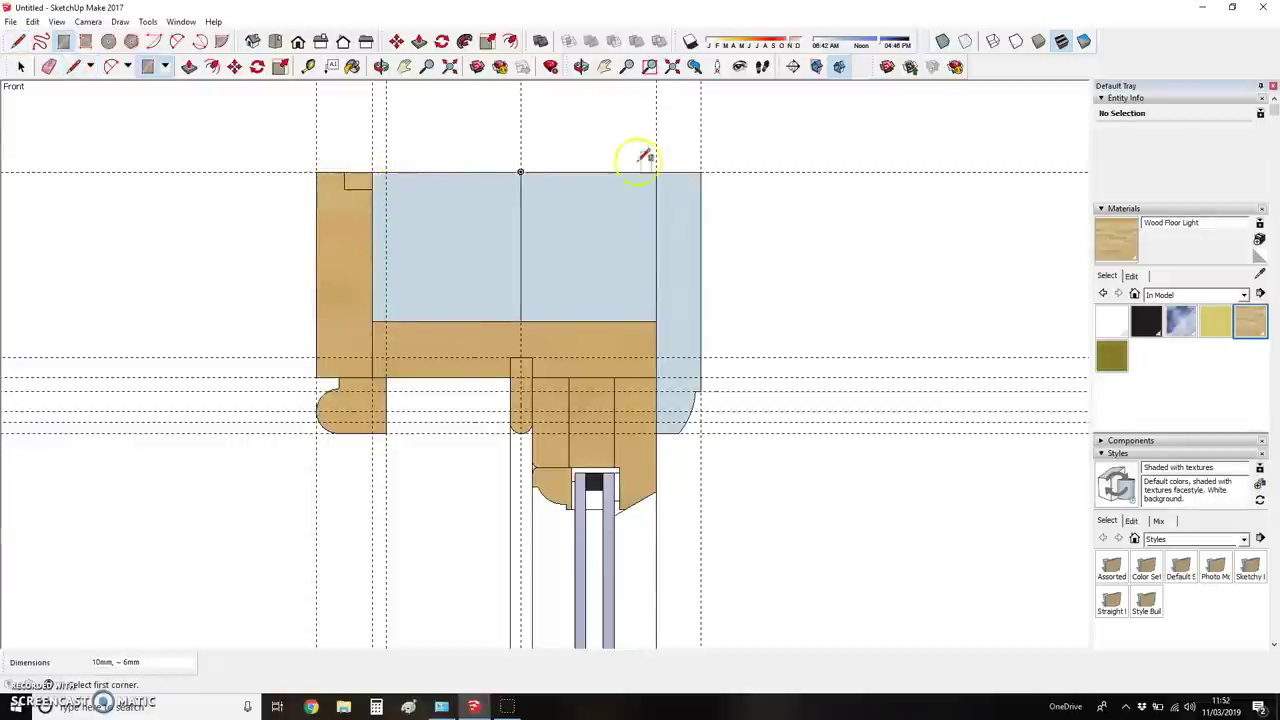
pyautogui.click(658, 172)
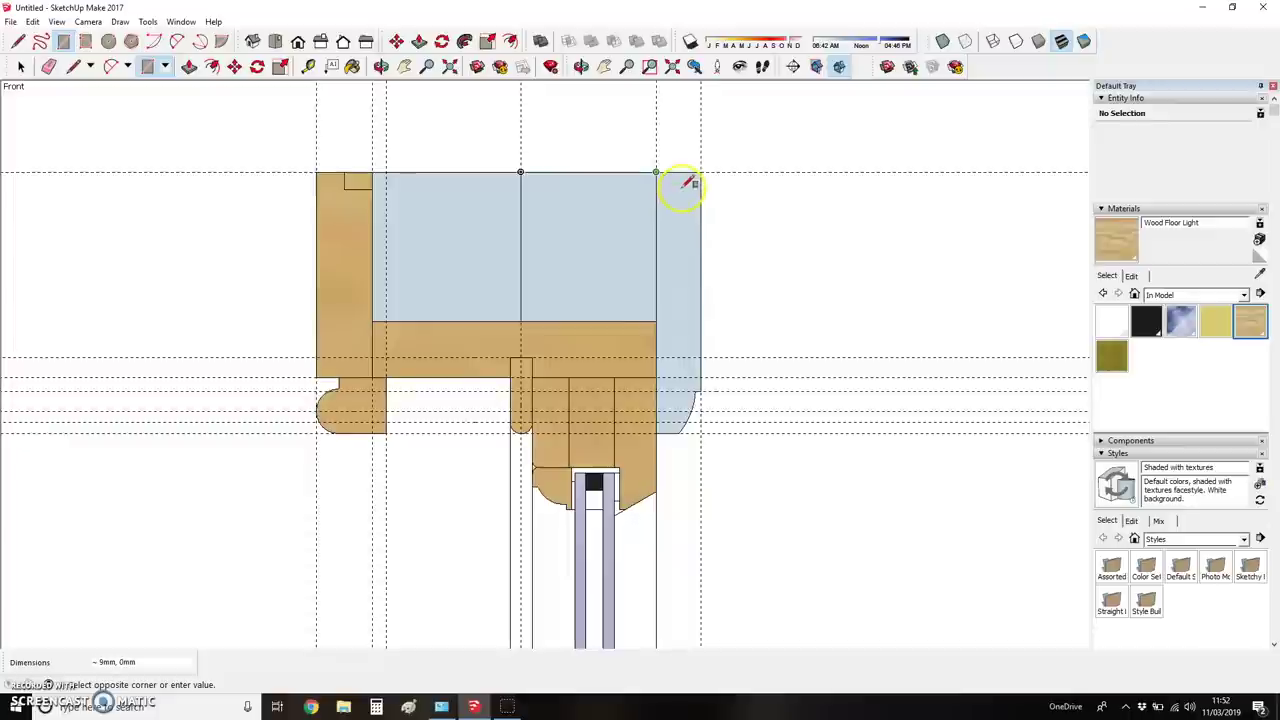
pyautogui.click(674, 180)
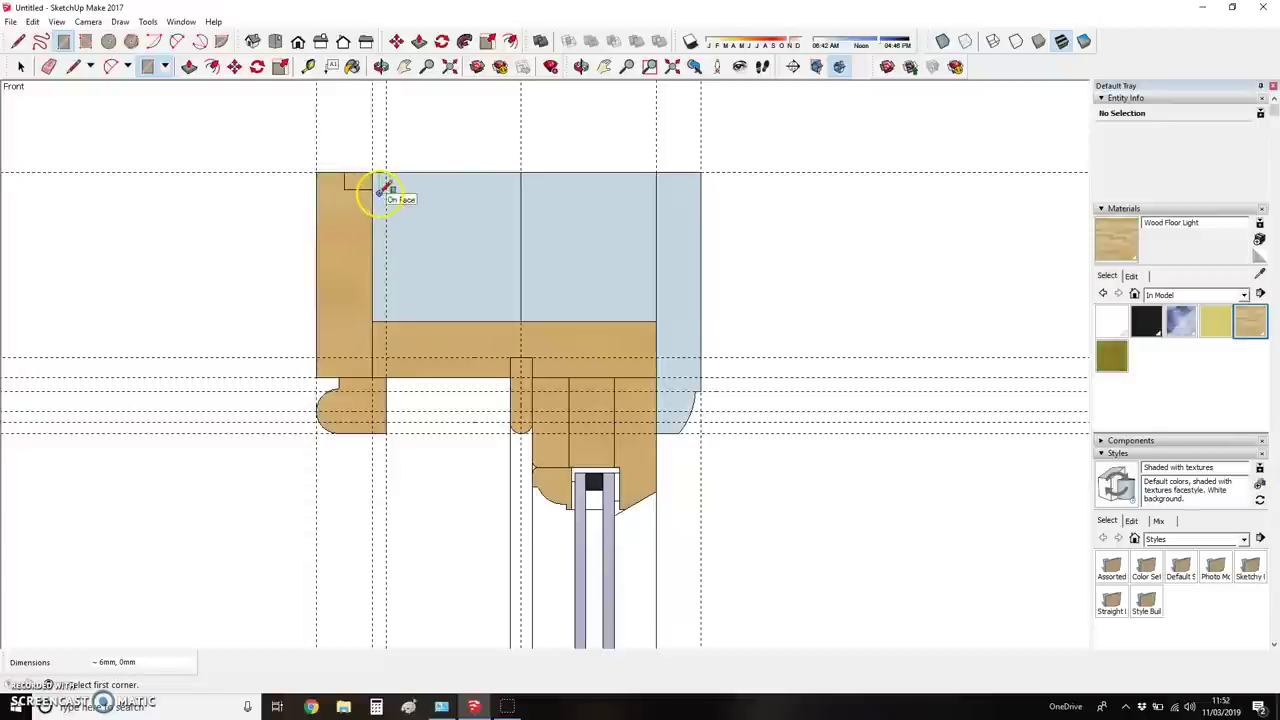
pyautogui.click(656, 172)
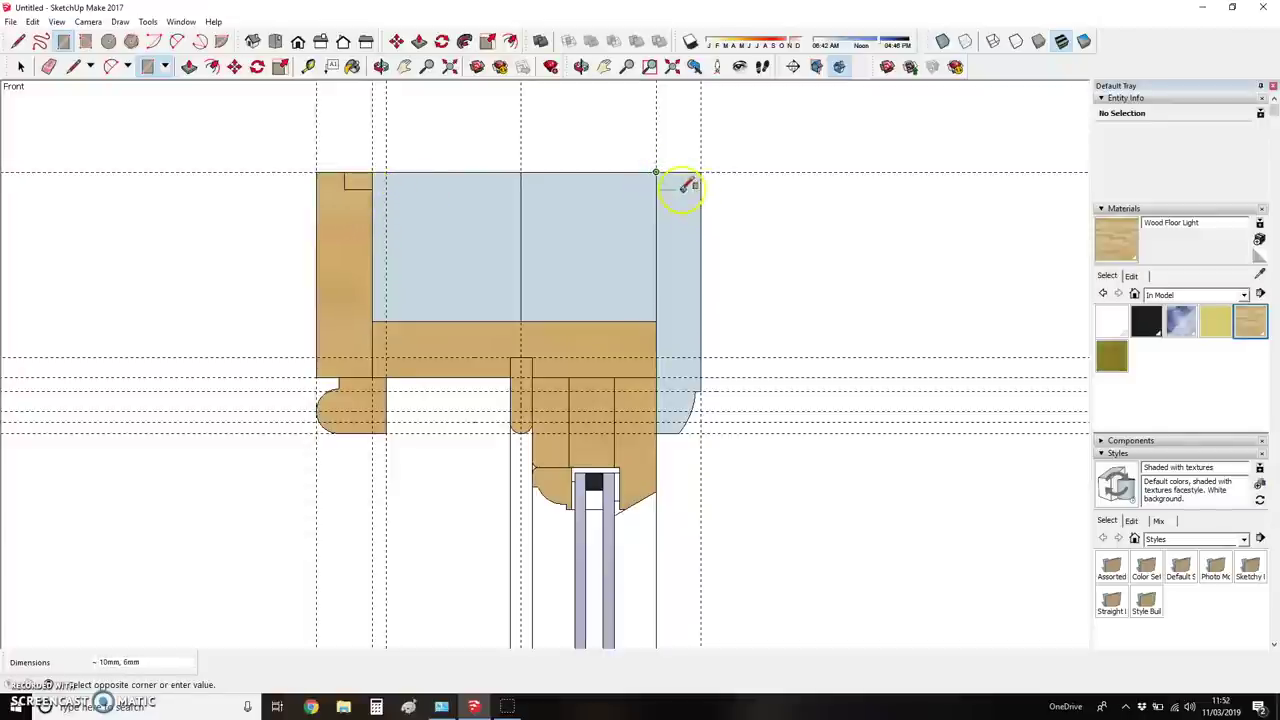
# - Place a horizontal guide along the rebate's lower edge and draw a matching 10 by 6 mm rectangle in the outer lining's top inner corner
pyautogui.press('t')
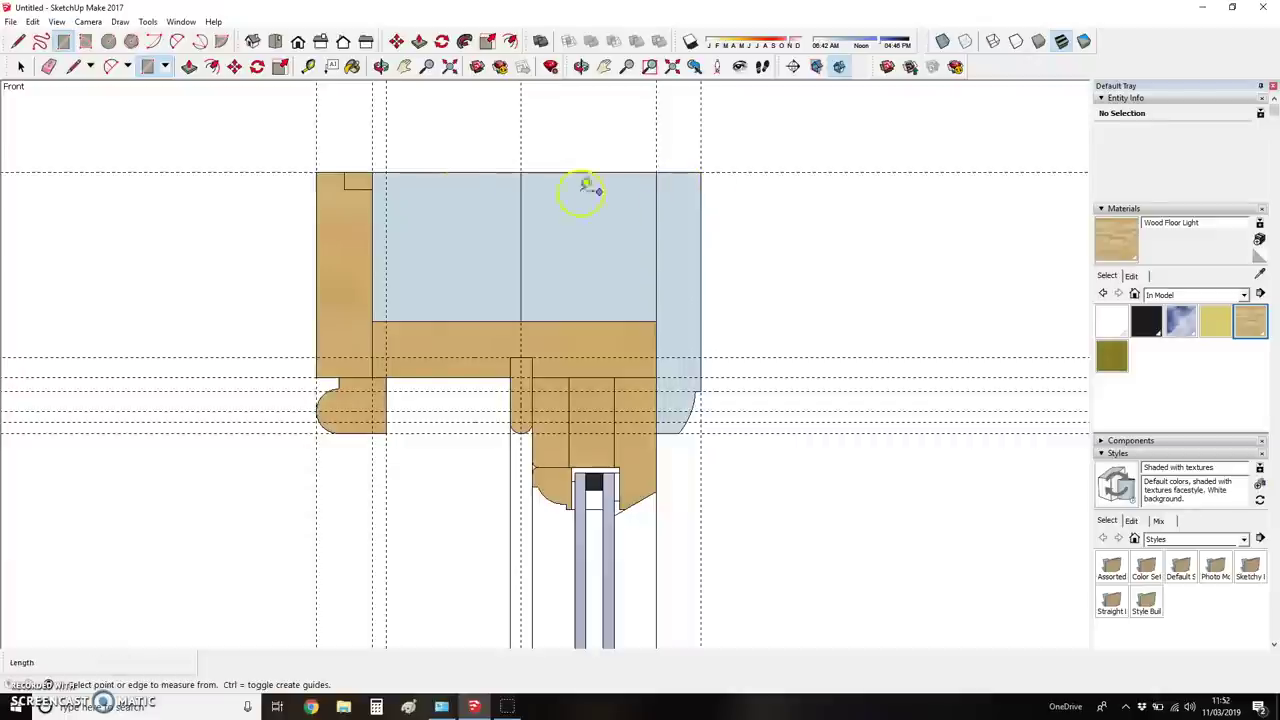
pyautogui.click(363, 189)
pyautogui.click(668, 185)
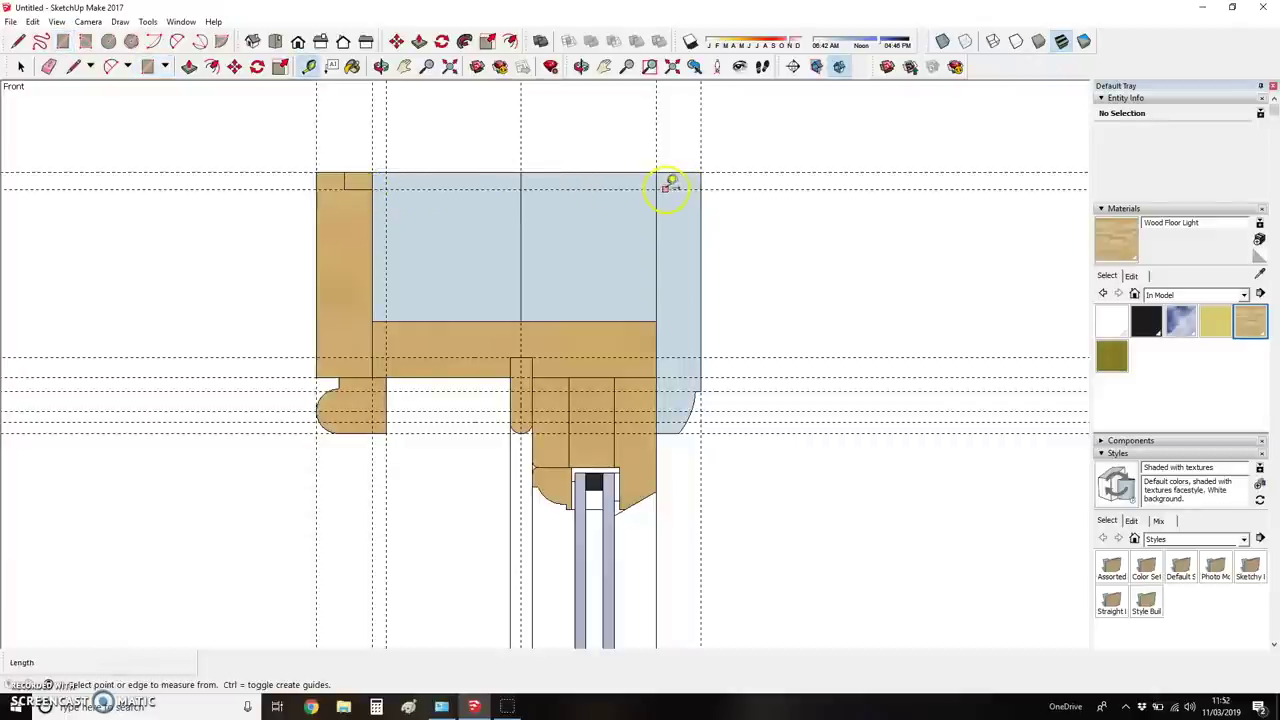
pyautogui.press('r')
pyautogui.click(657, 172)
pyautogui.click(684, 188)
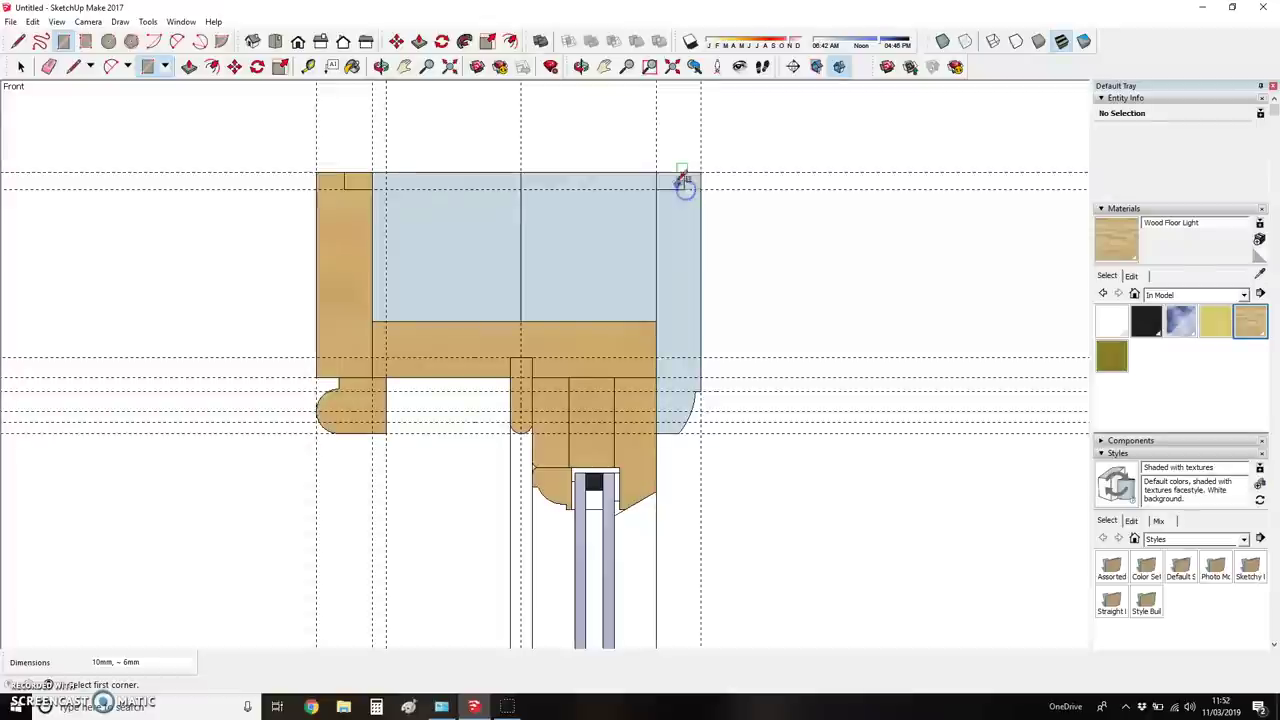
# - Erase the rebates' inner edges and draw a 101 mm line between the two linings to form the 6 mm top board
pyautogui.press('e')
pyautogui.moveTo(363, 181); pyautogui.dragTo(376, 183)
pyautogui.press('l')
pyautogui.click(371, 189)
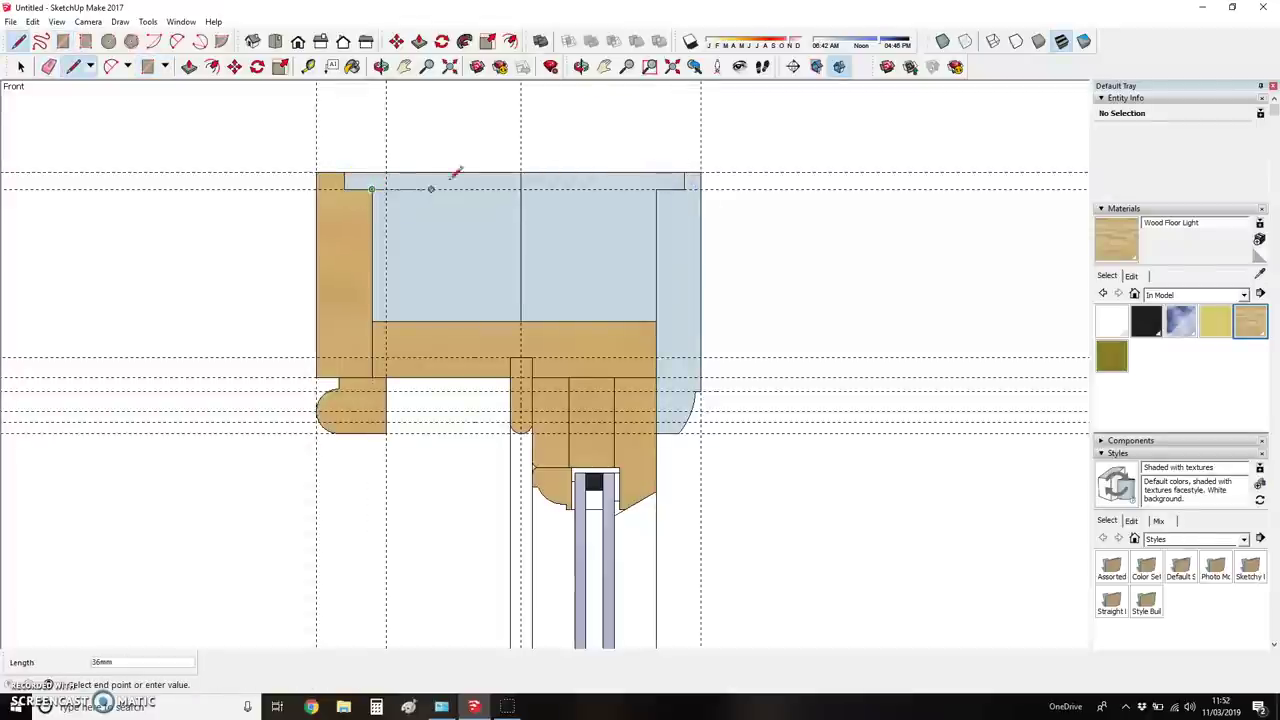
pyautogui.click(656, 189)
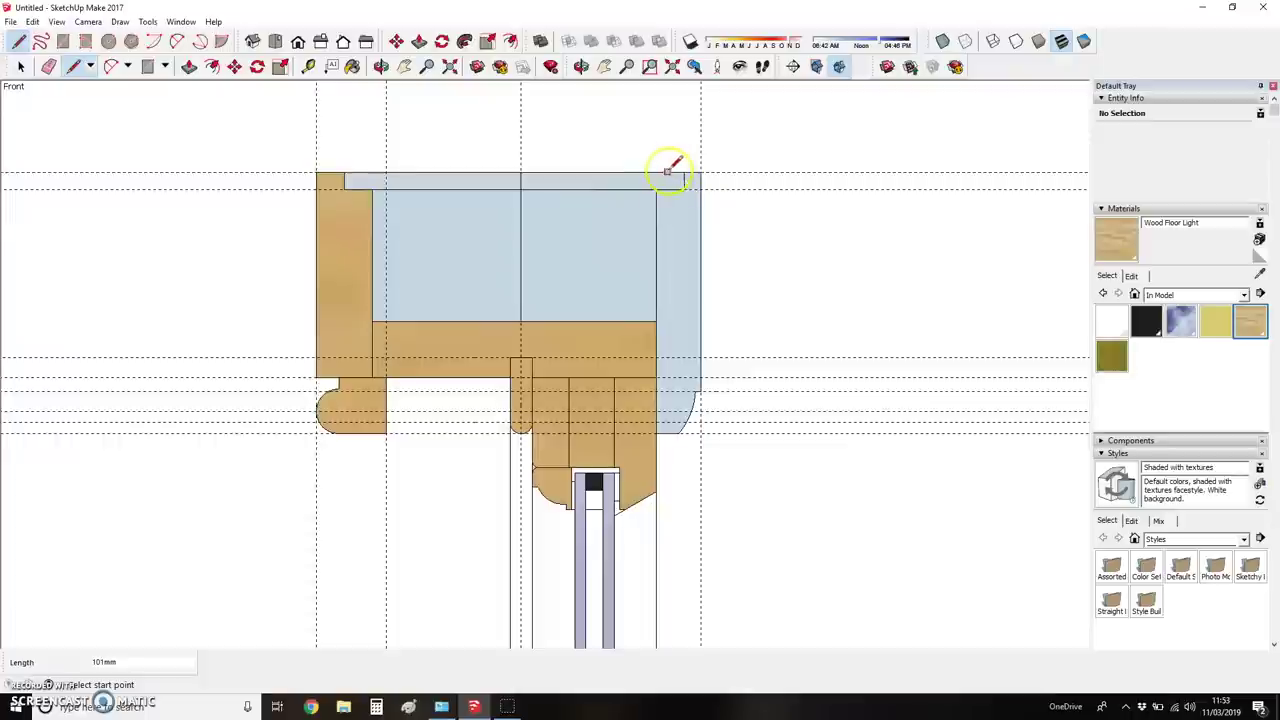
pyautogui.click(667, 221)
pyautogui.press('Escape')
pyautogui.click(359, 214)
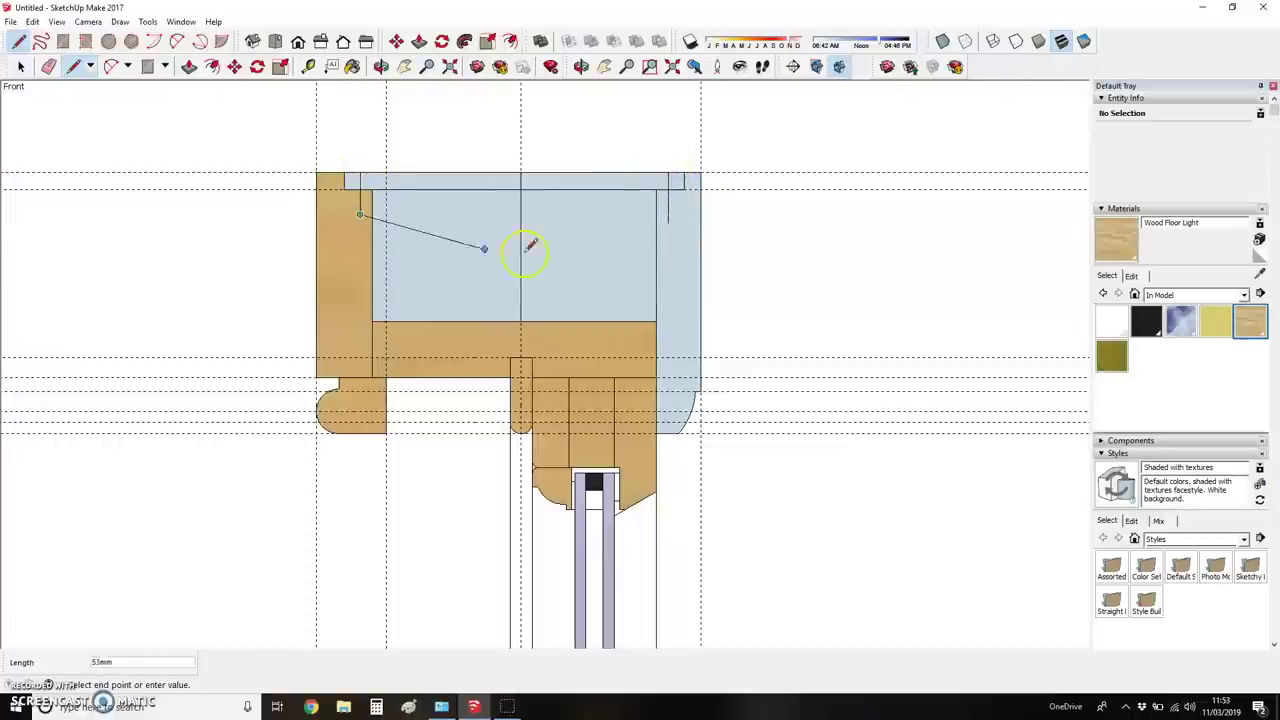
pyautogui.press('space')
pyautogui.hotkey('ctrl', 'z')
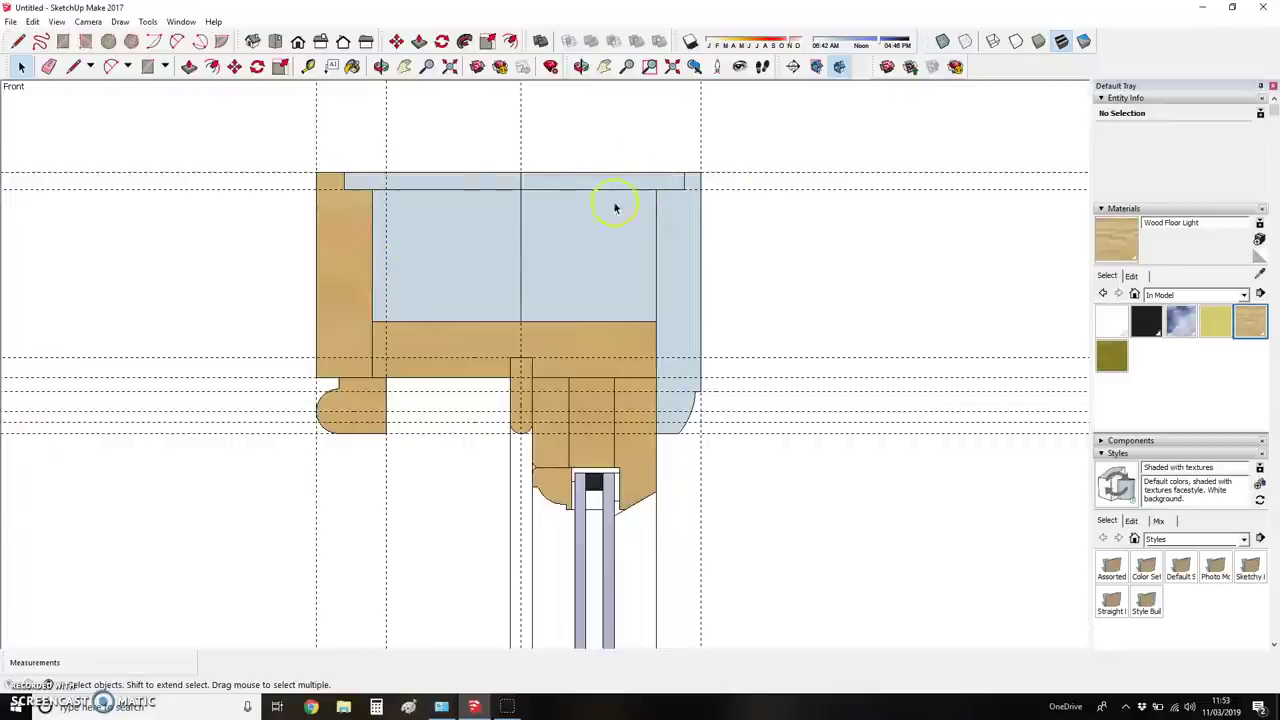
# - Paint the outer half of the top board with Wood Floor Light and remove the faces of the two compartments below it
pyautogui.click(1236, 331)
pyautogui.click(618, 178)
pyautogui.rightClick(588, 229)
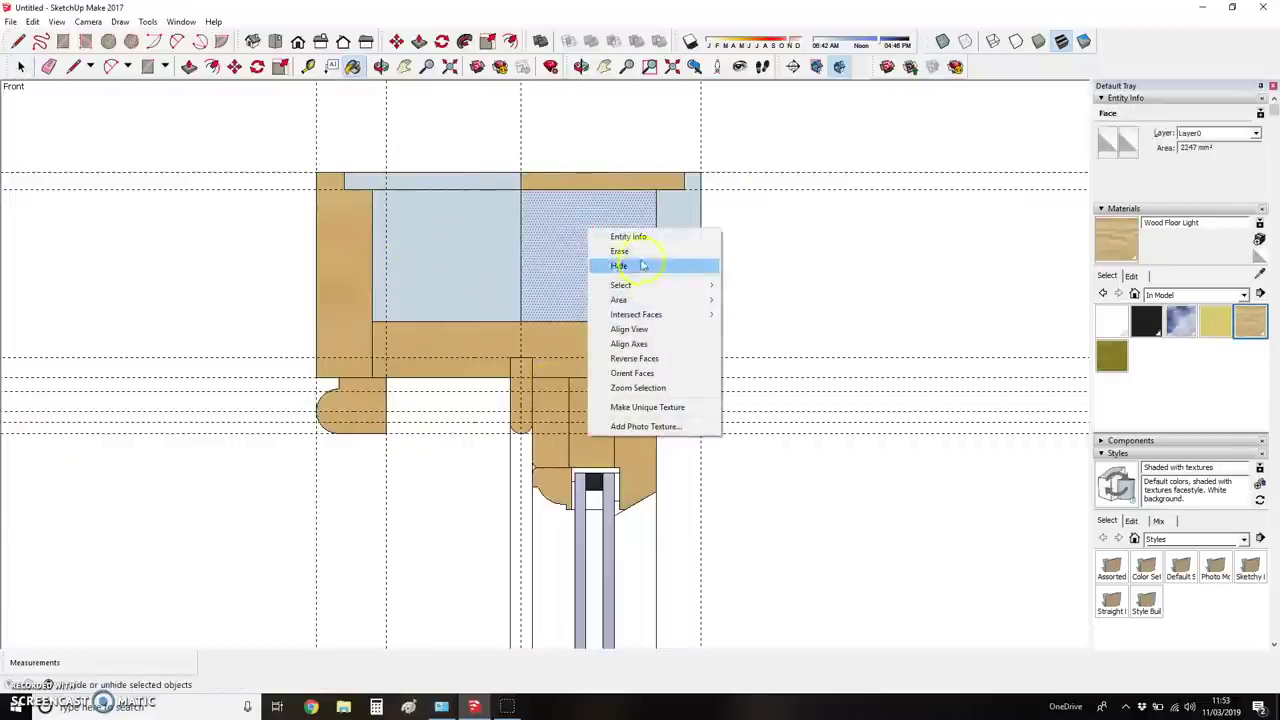
pyautogui.click(608, 263)
pyautogui.rightClick(500, 250)
pyautogui.click(530, 273)
# - Erase the dividing line across the top board and paint the whole board with Wood Floor Light
pyautogui.press('e')
pyautogui.click(520, 181)
pyautogui.press('b')
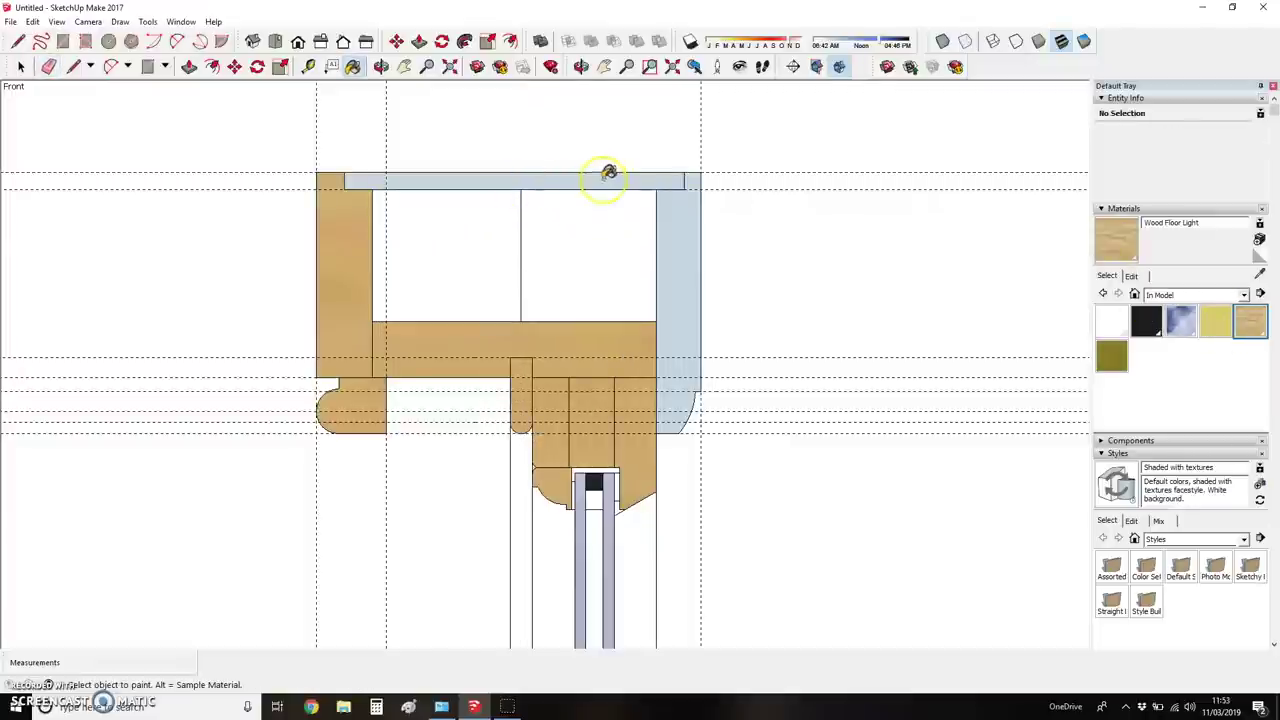
pyautogui.click(598, 178)
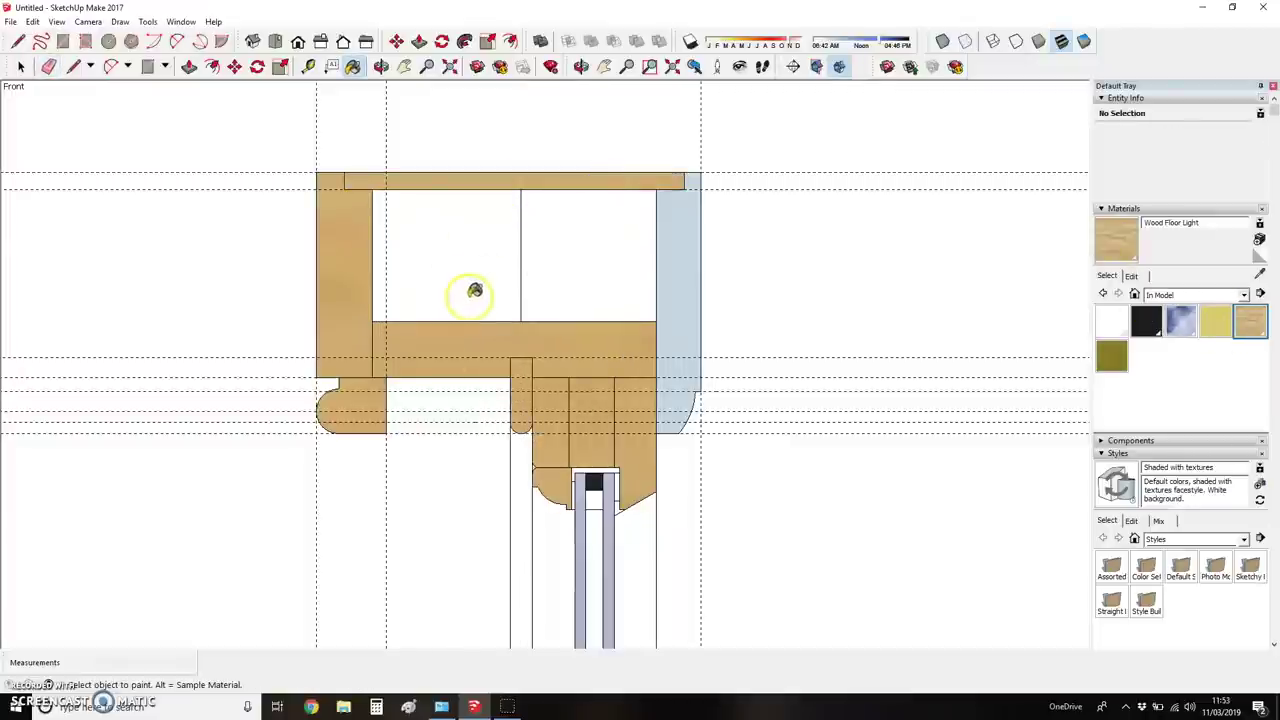
# - Draw a 14 by 40 mm upright rectangle from the horizontal board's underside into the compartment above, between the round-nosed and parting beads
pyautogui.press('l')
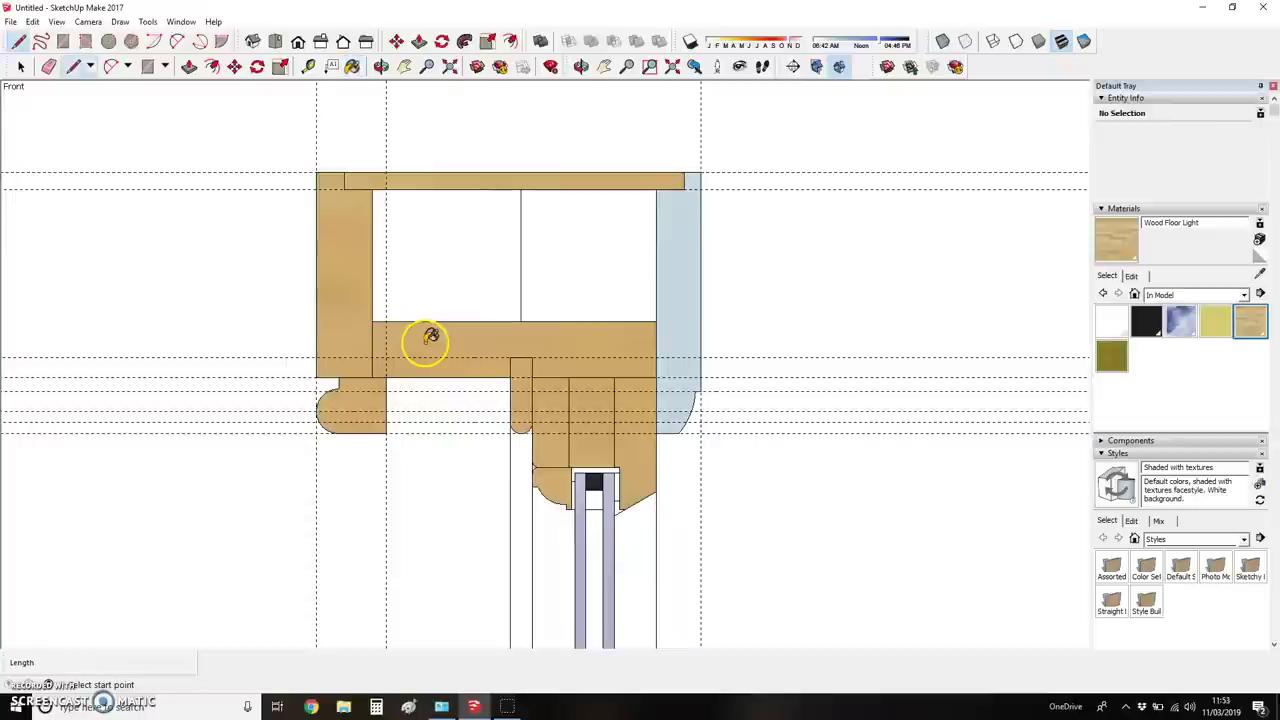
pyautogui.press('r')
pyautogui.click(431, 377)
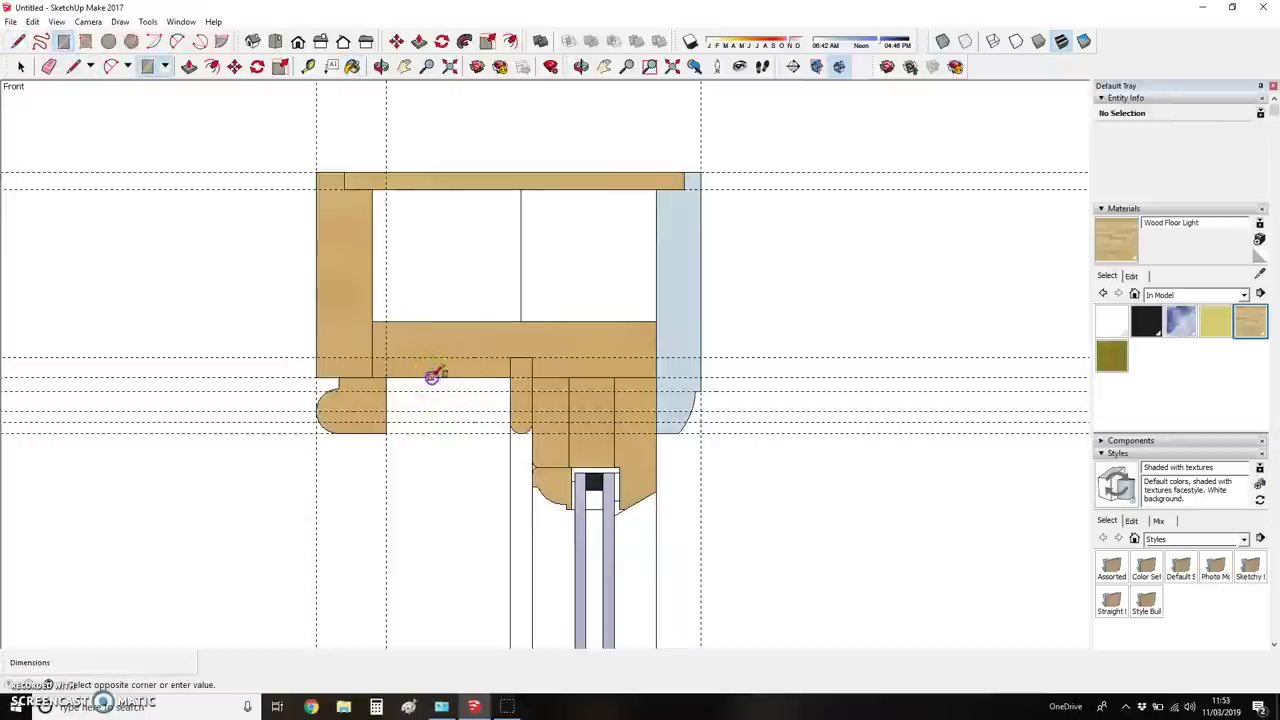
pyautogui.click(470, 265)
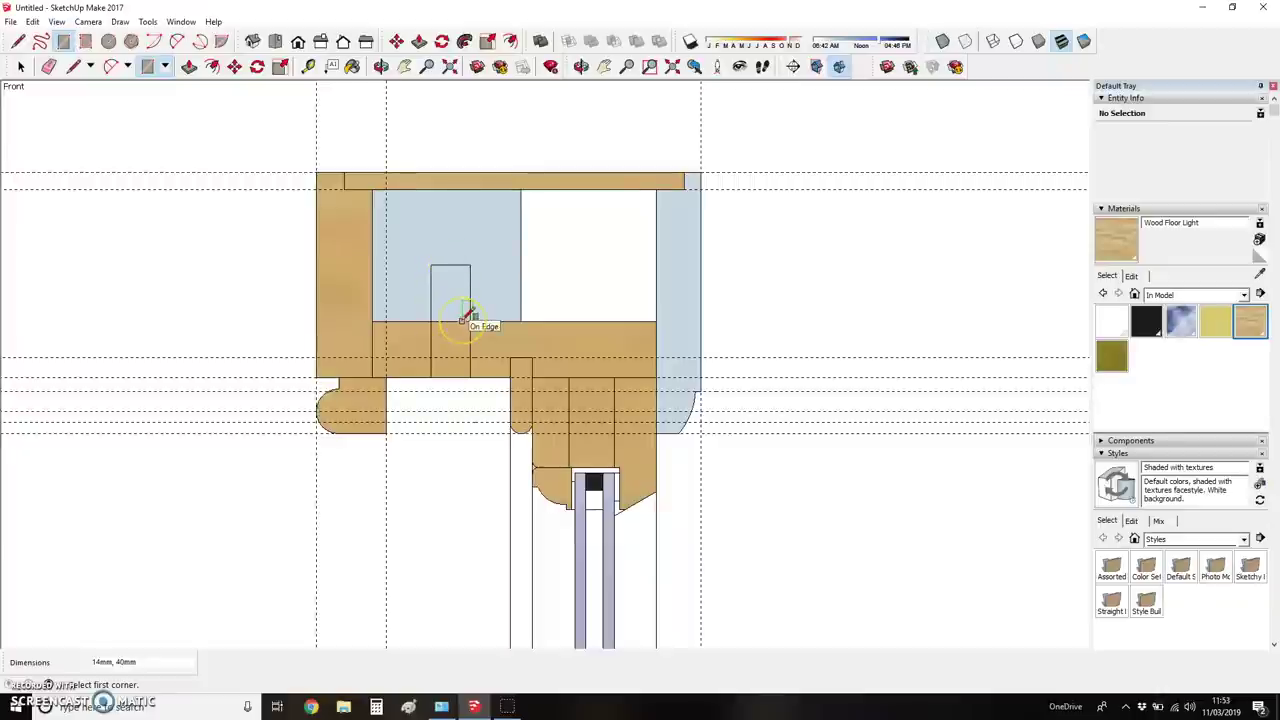
# - Undo the last rectangle and remove the blue face of the inner compartment
pyautogui.hotkey('ctrl', 'z')
pyautogui.click(468, 300)
pyautogui.click(745, 375)
# - Paint the outer lining with Wood Floor Light and erase the dividing line between the two compartments
pyautogui.click(1268, 318)
pyautogui.click(703, 298)
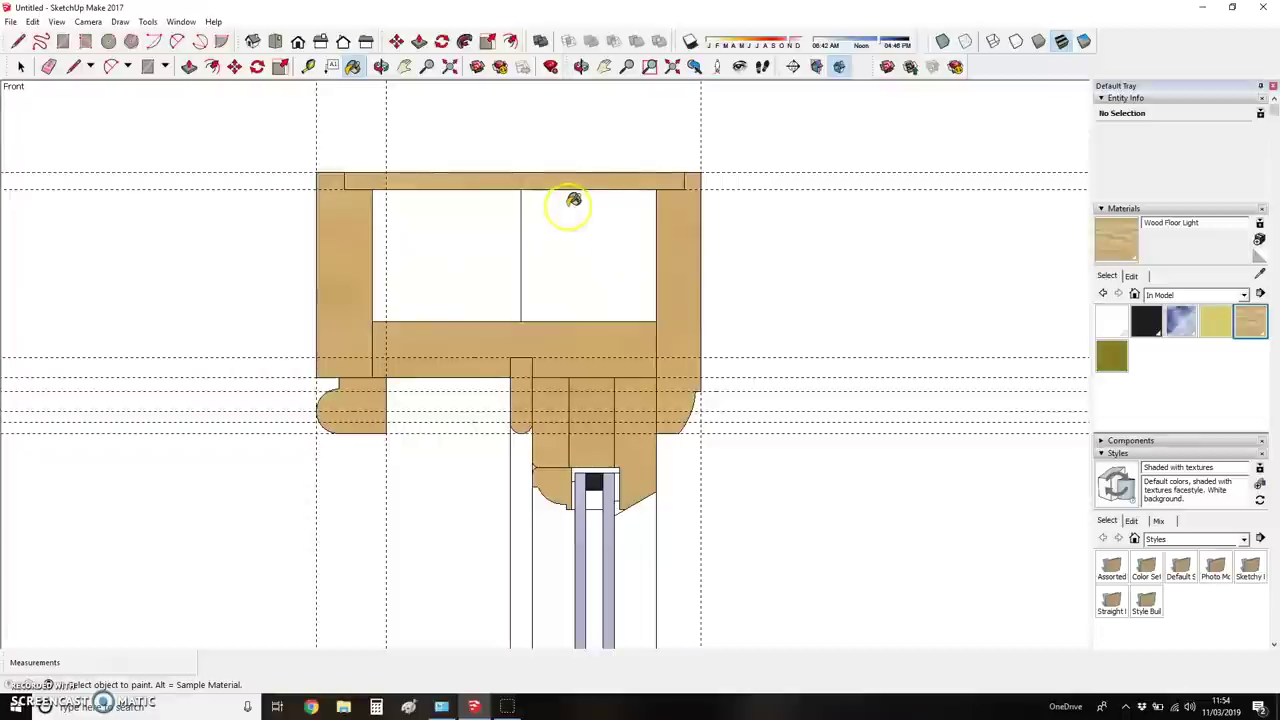
pyautogui.press('e')
pyautogui.click(520, 245)
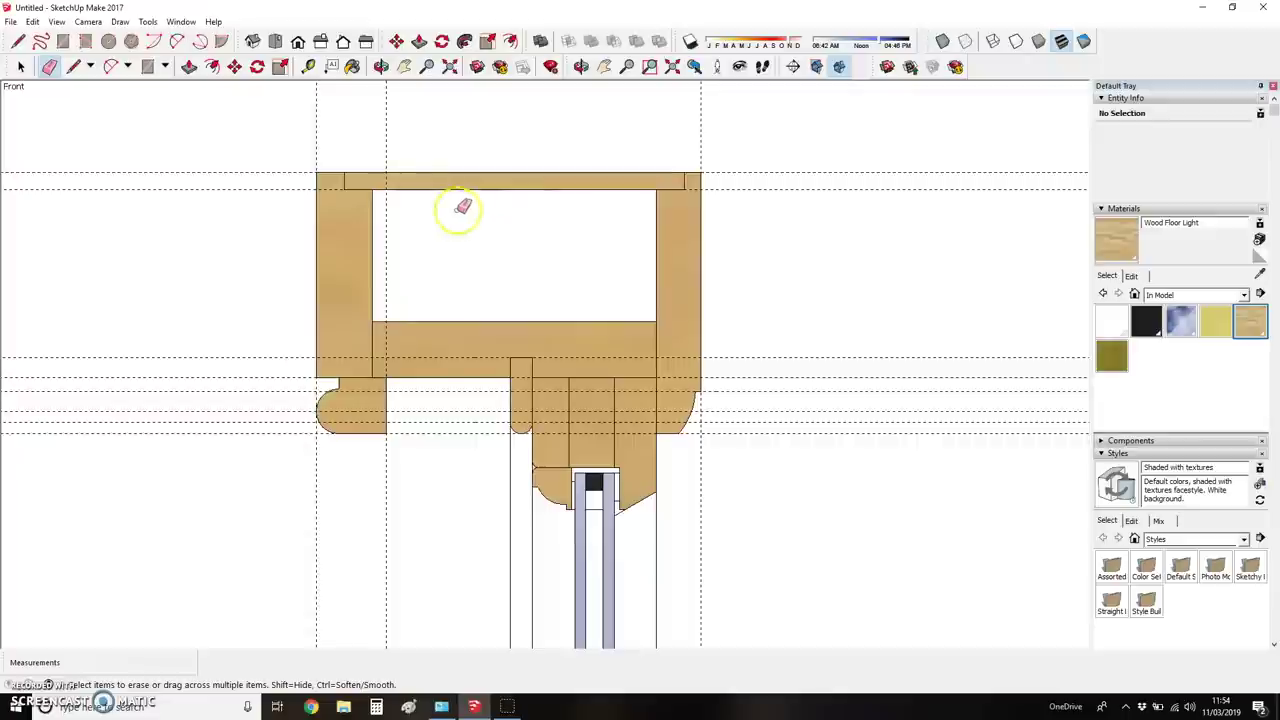
pyautogui.press('space')
pyautogui.scroll(-2, 536, 236)
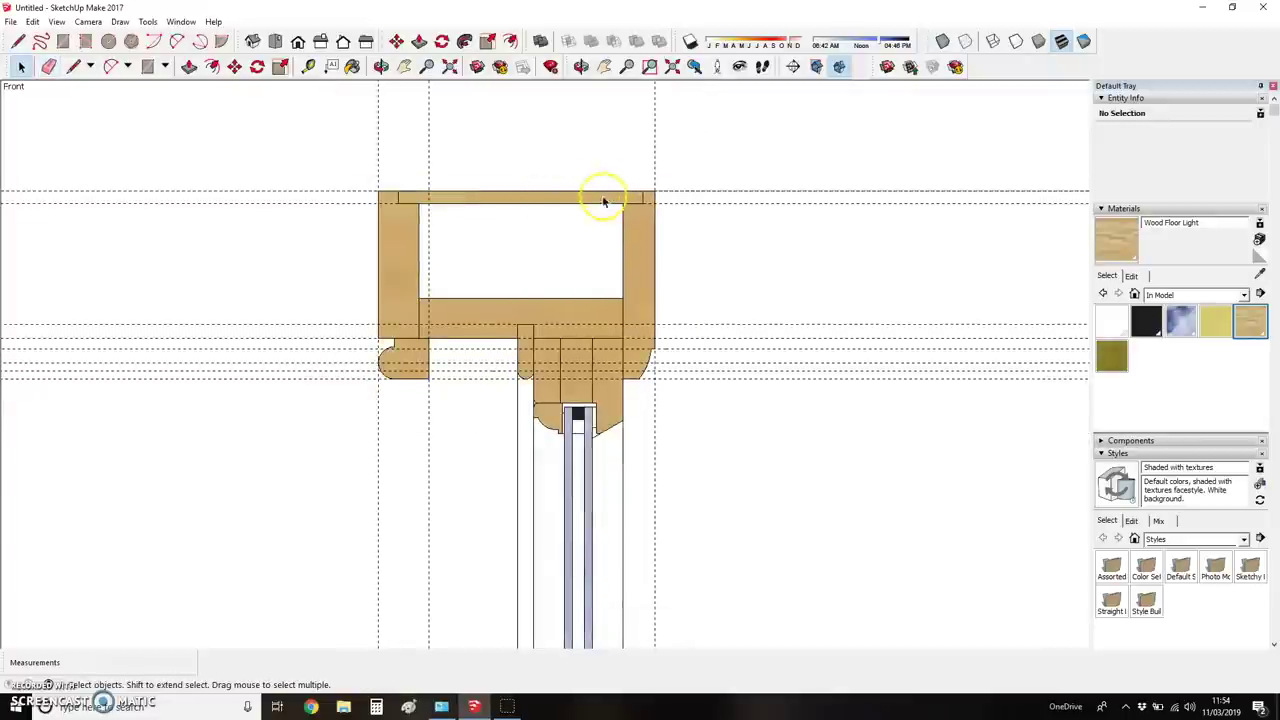
# - Draw a rectangle about 214 by 8 mm on the top board's upper edge, extending past the inner lining
pyautogui.press('r')
pyautogui.click(641, 190)
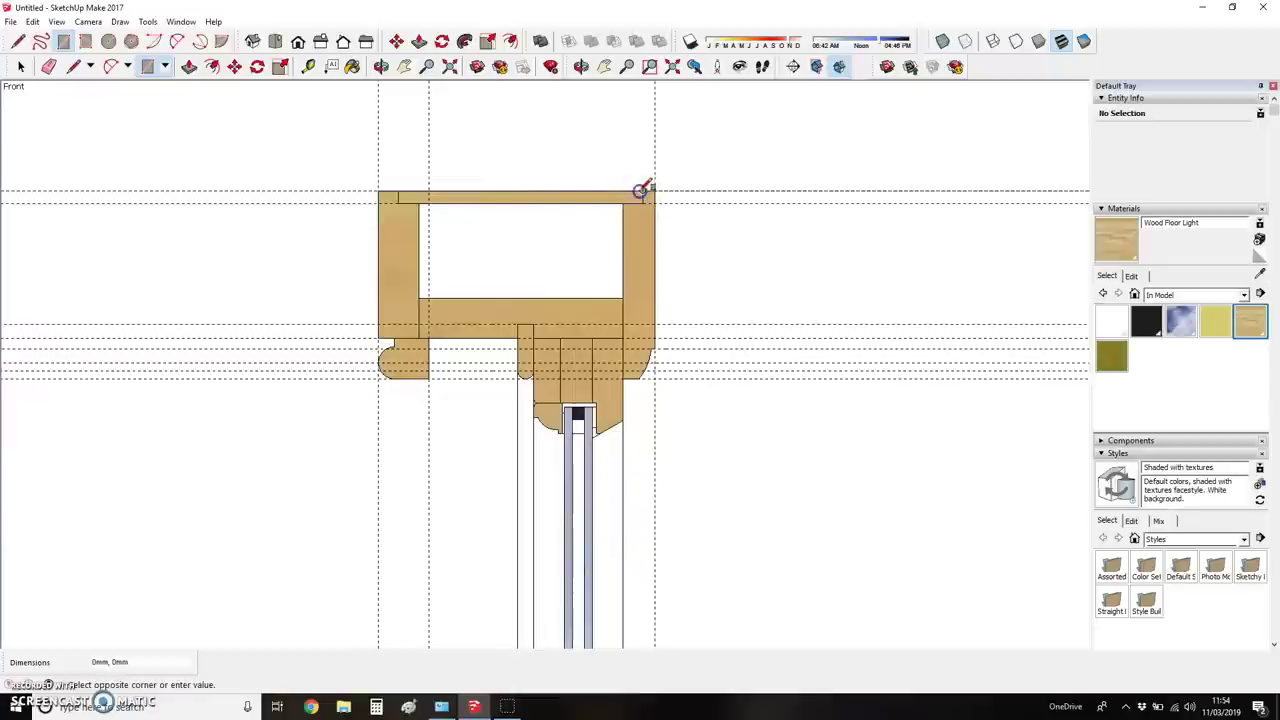
pyautogui.click(211, 176)
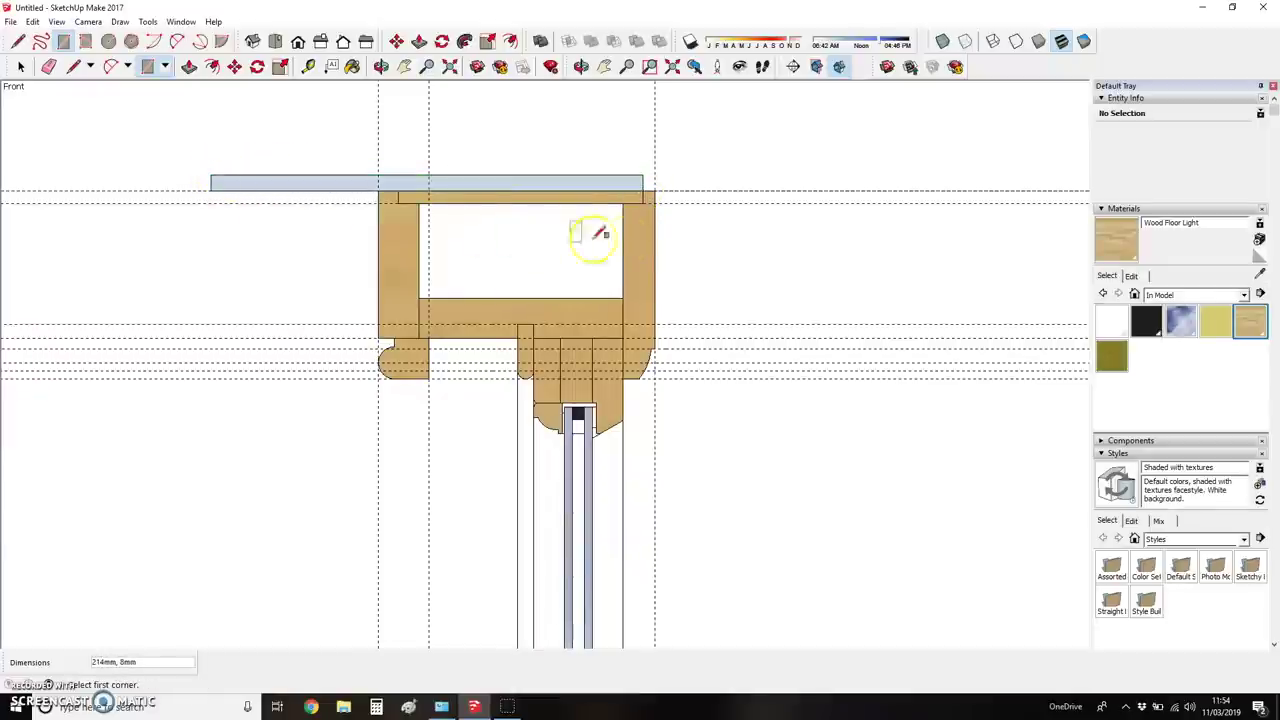
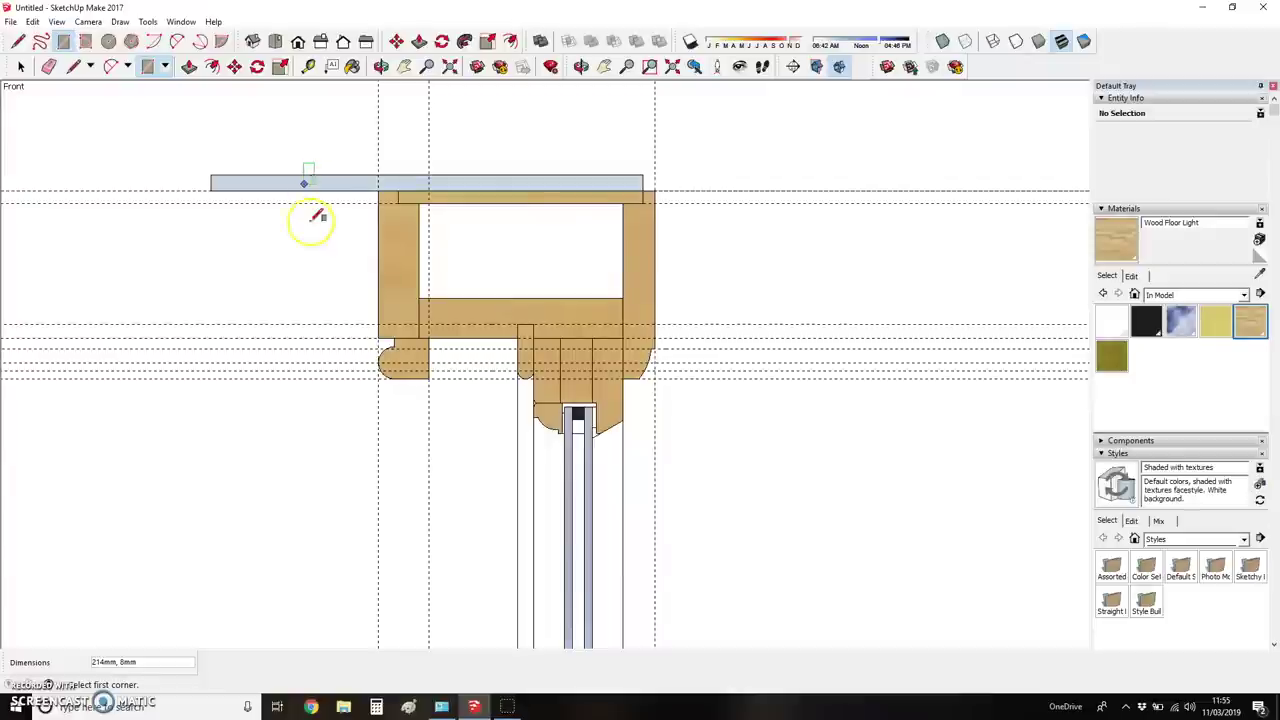
# - Erase all edges of the long thin rectangle above the top board
pyautogui.press('e')
pyautogui.click(274, 192)
pyautogui.moveTo(274, 209)
pyautogui.mouseDown()
pyautogui.moveTo(271, 169)
pyautogui.moveTo(222, 178)
pyautogui.mouseUp()
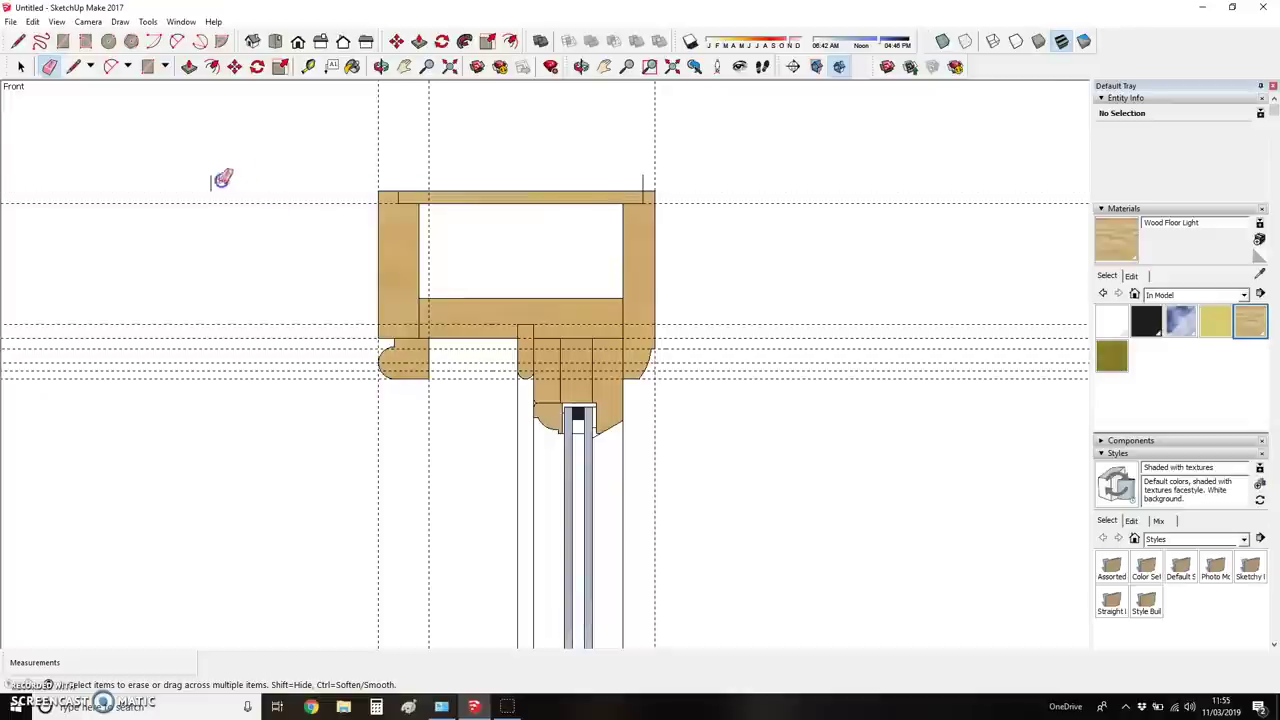
pyautogui.click(642, 182)
pyautogui.moveTo(364, 250)
pyautogui.mouseDown()
pyautogui.moveTo(370, 268)
pyautogui.moveTo(371, 243)
pyautogui.moveTo(346, 220)
pyautogui.moveTo(251, 206)
pyautogui.mouseUp()
# - Place a horizontal guide 20 mm below the top board's upper edge and another along that edge
pyautogui.press('r')
pyautogui.press('t')
pyautogui.click(478, 190)
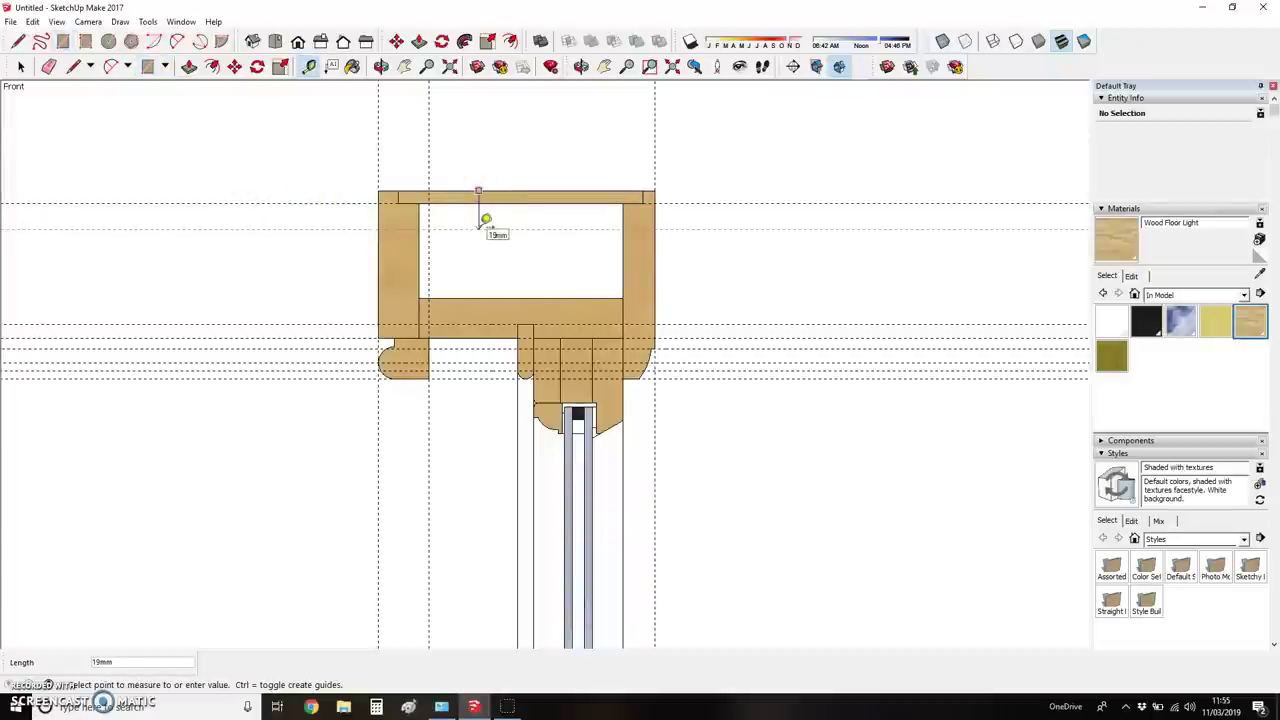
pyautogui.click(485, 220)
pyautogui.doubleClick(491, 190)
# - Try a 20 by 45 mm rectangle from the inner lining's top corner, then undo it
pyautogui.press('r')
pyautogui.click(378, 190)
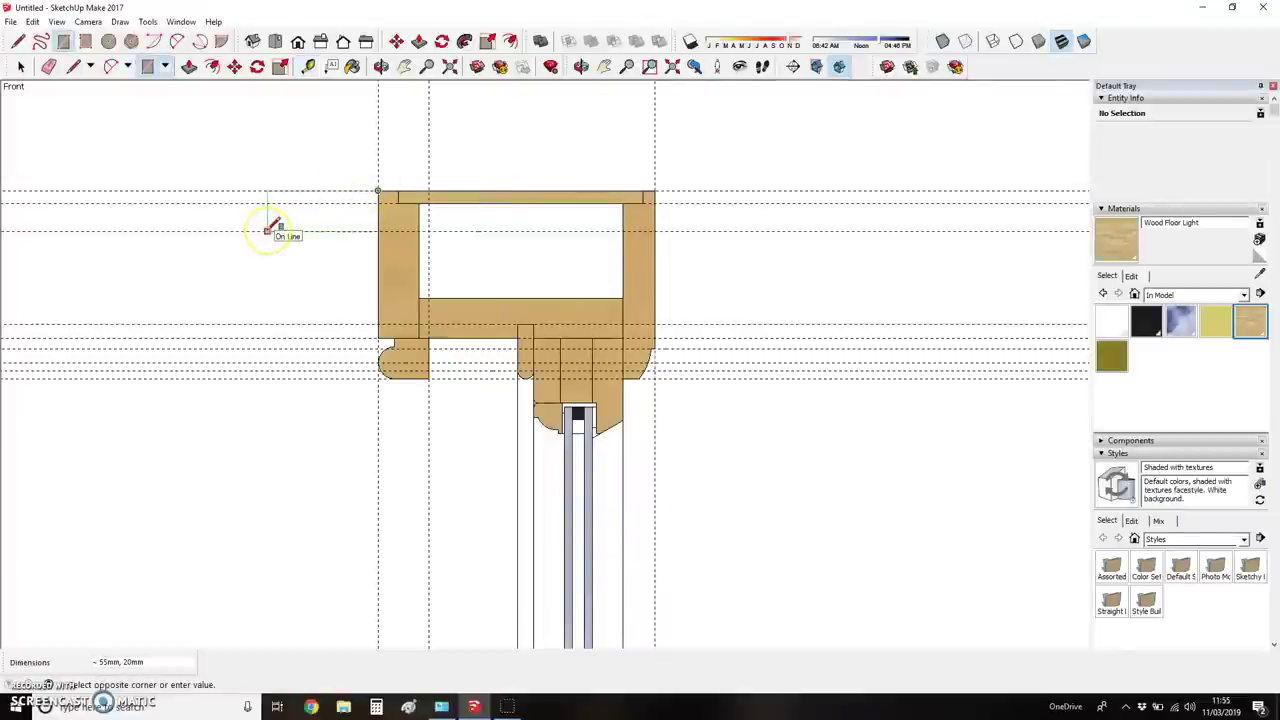
pyautogui.write('20')
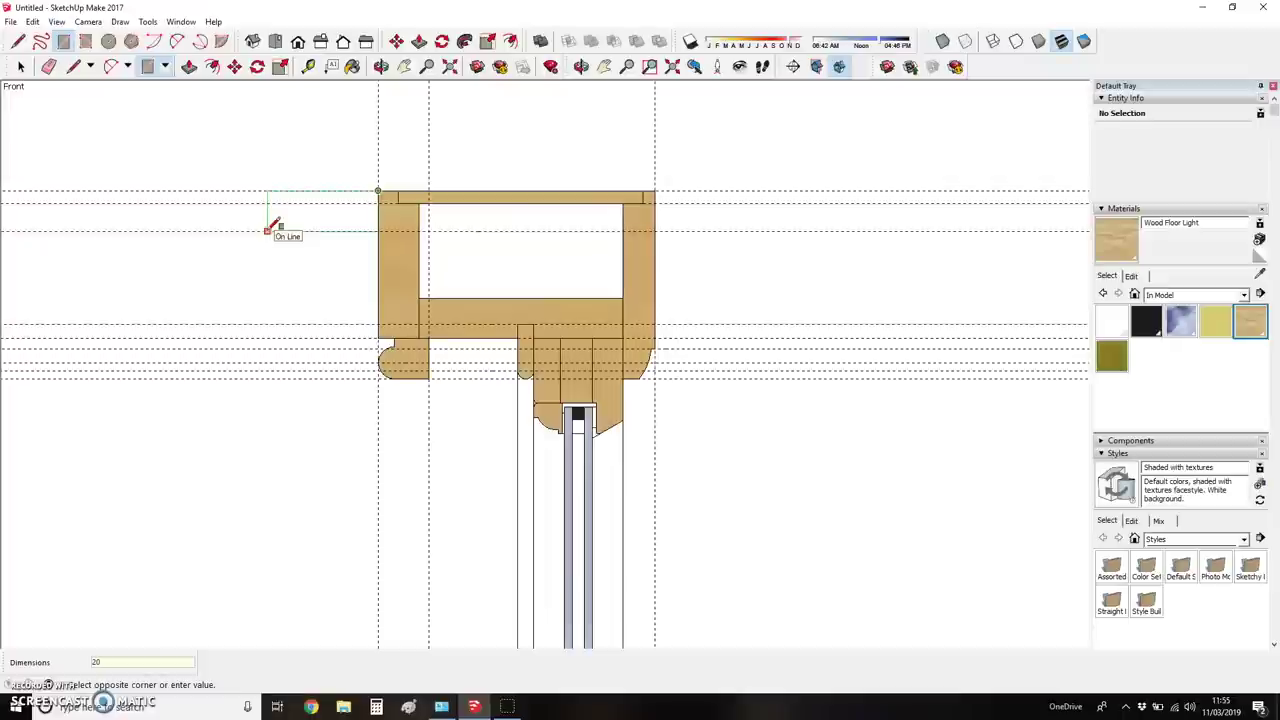
pyautogui.write(',45')
pyautogui.press('Return')
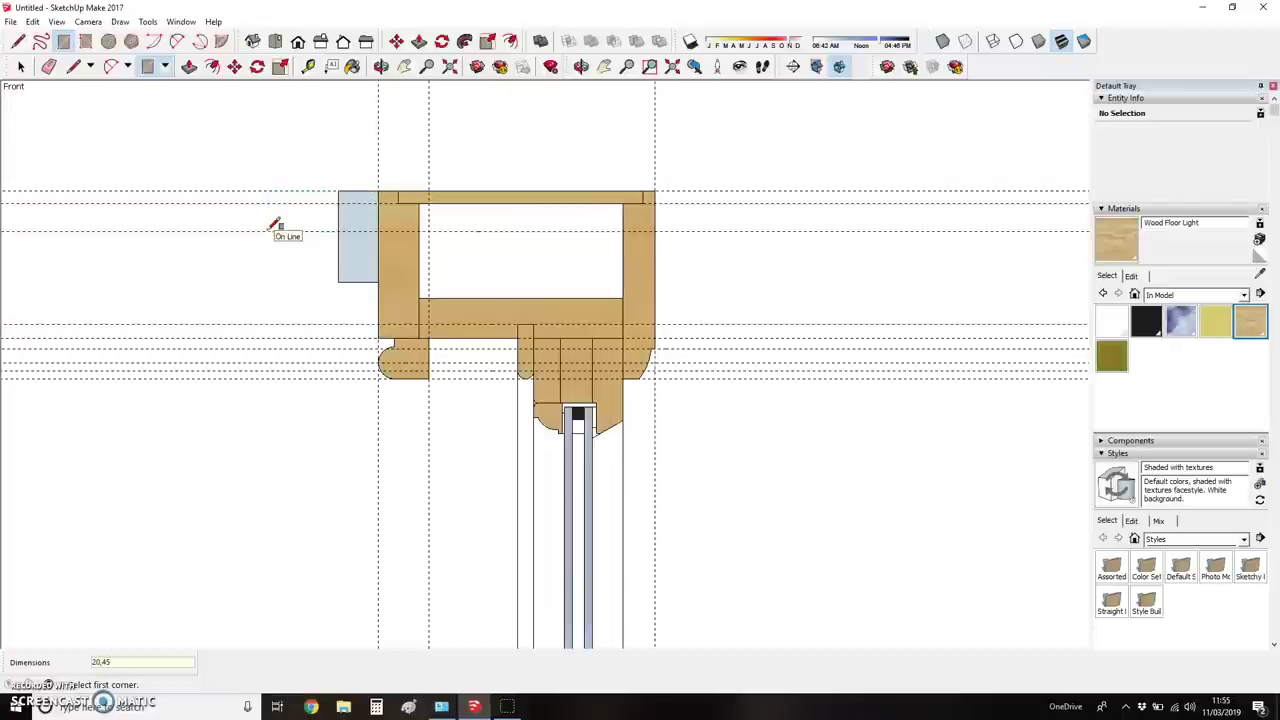
pyautogui.hotkey('ctrl', 'z')
# - Place a vertical guide 45 mm out from the inner lining and draw a 45 by 20 mm rectangle between the guides
pyautogui.press('t')
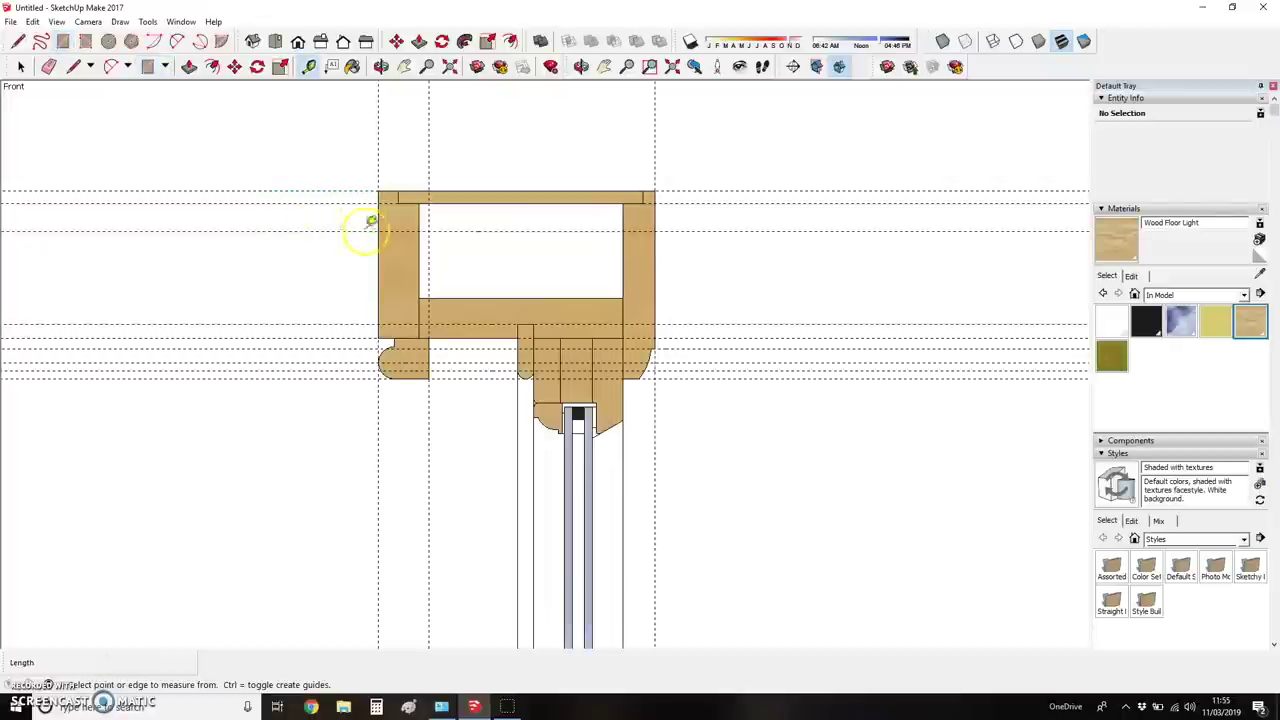
pyautogui.click(377, 263)
pyautogui.write('45')
pyautogui.press('Return')
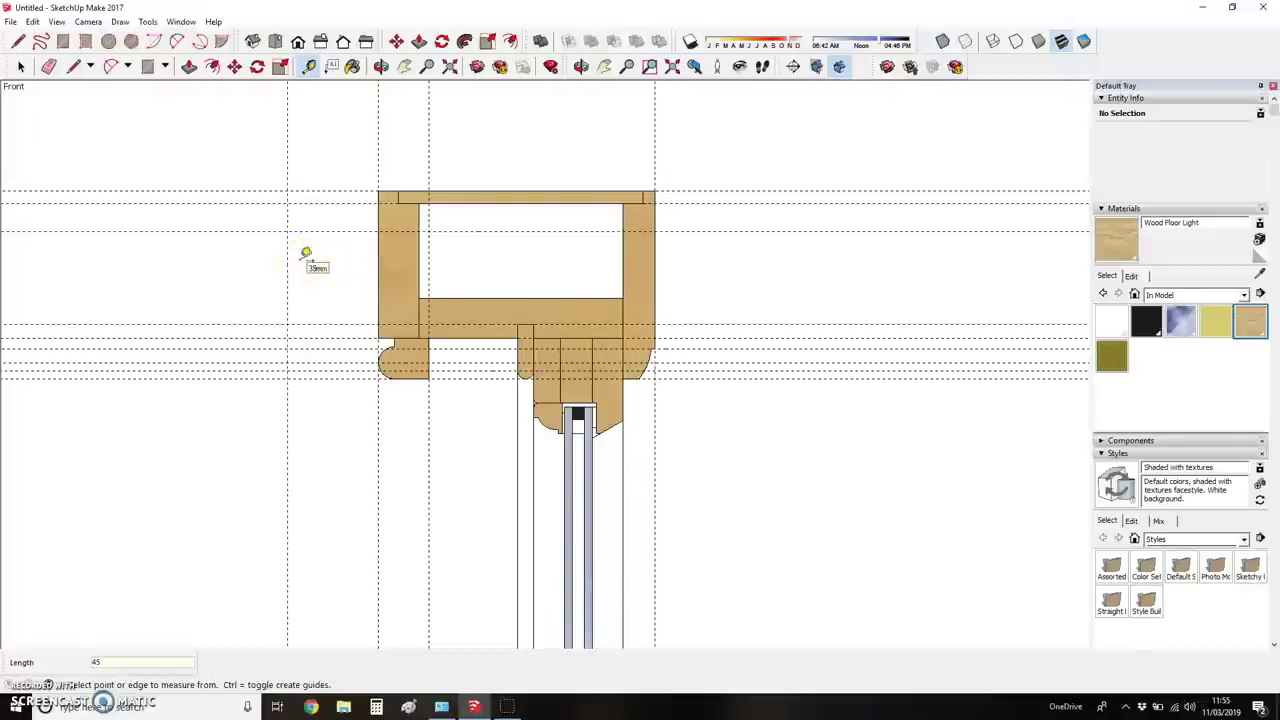
pyautogui.press('r')
pyautogui.click(288, 190)
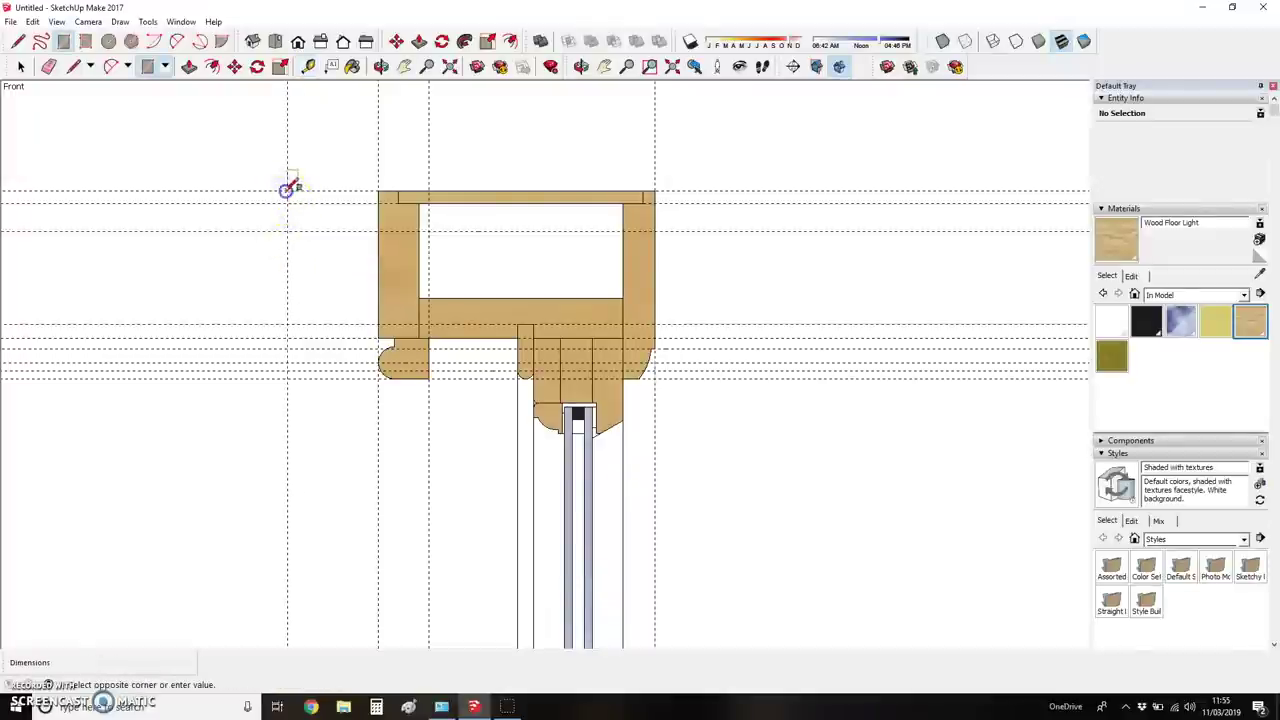
pyautogui.click(379, 228)
# - Paint the new rectangle beside the inner lining with Wood Floor Light
pyautogui.scroll(-2, 30, 128)
pyautogui.scroll(-2, 480, 355)
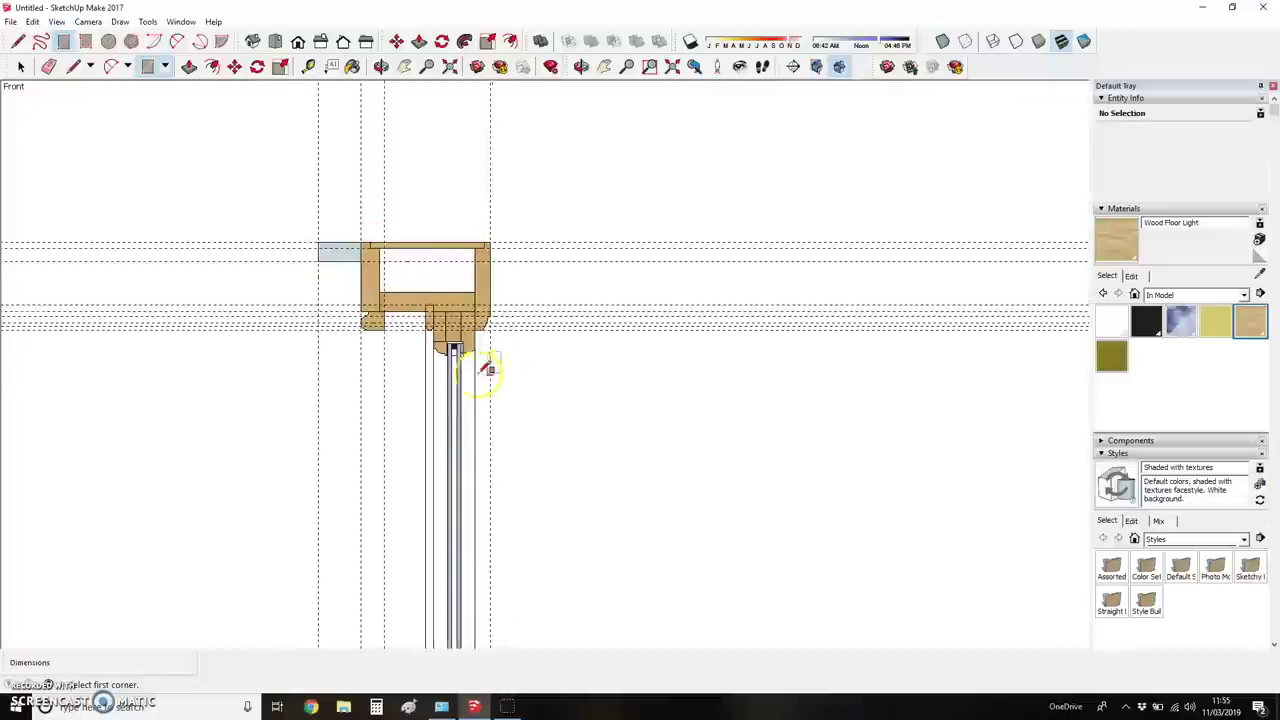
pyautogui.scroll(5, 291, 229)
pyautogui.press('space')
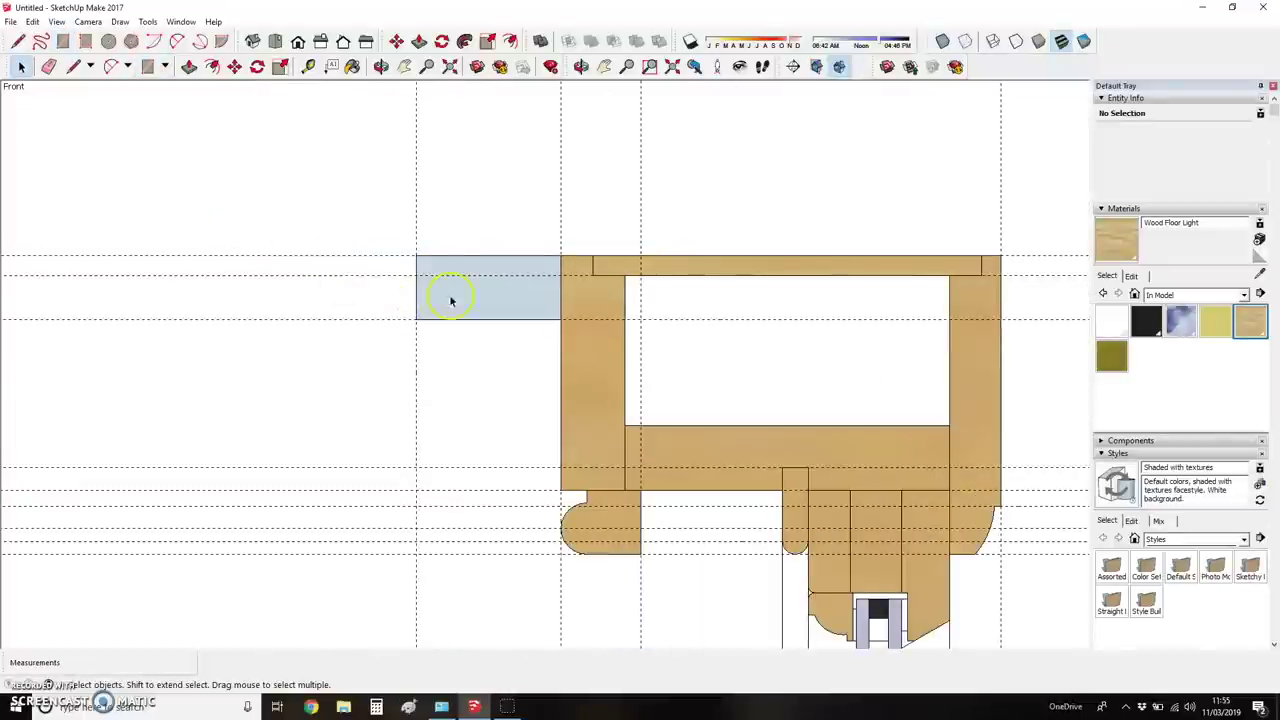
pyautogui.click(1249, 321)
pyautogui.click(521, 305)
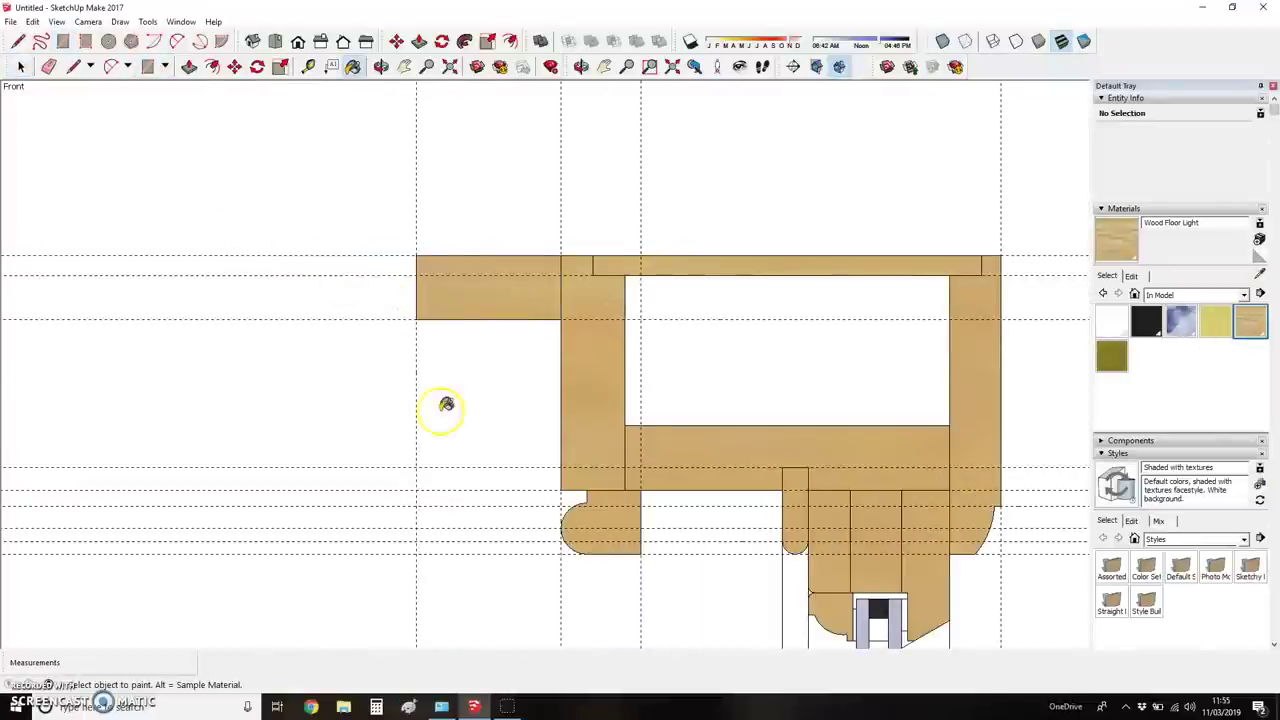
pyautogui.scroll(-3, 443, 409)
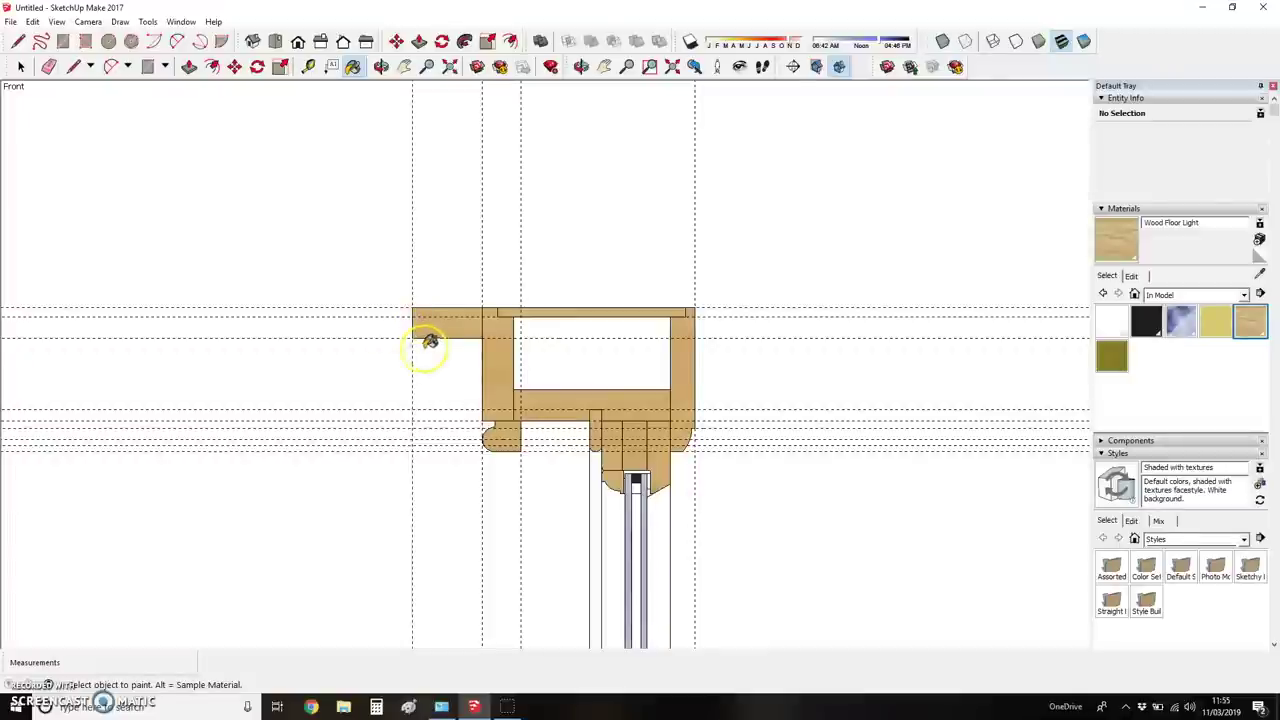
# - Draw an upright rectangle about 29 mm wide and 90 mm high against the free end of the new wooden piece
pyautogui.press('r')
pyautogui.scroll(3, 420, 322)
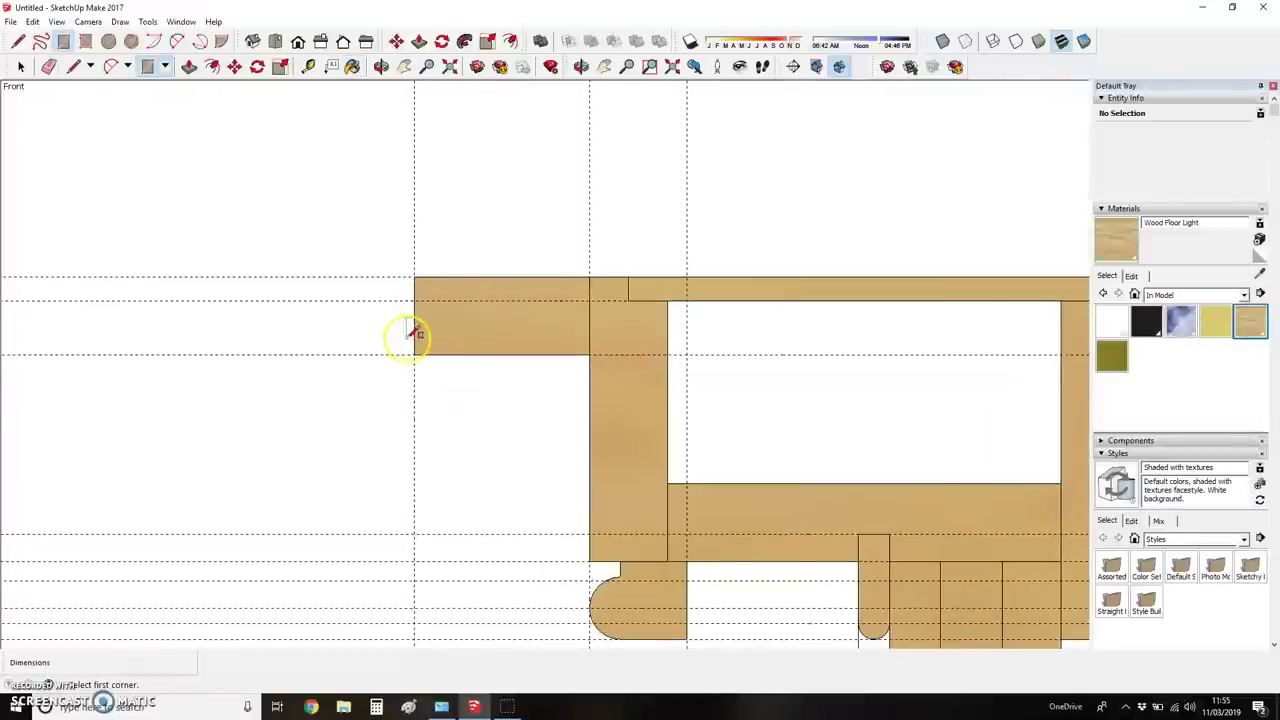
pyautogui.click(411, 347)
pyautogui.scroll(-3, 386, 349)
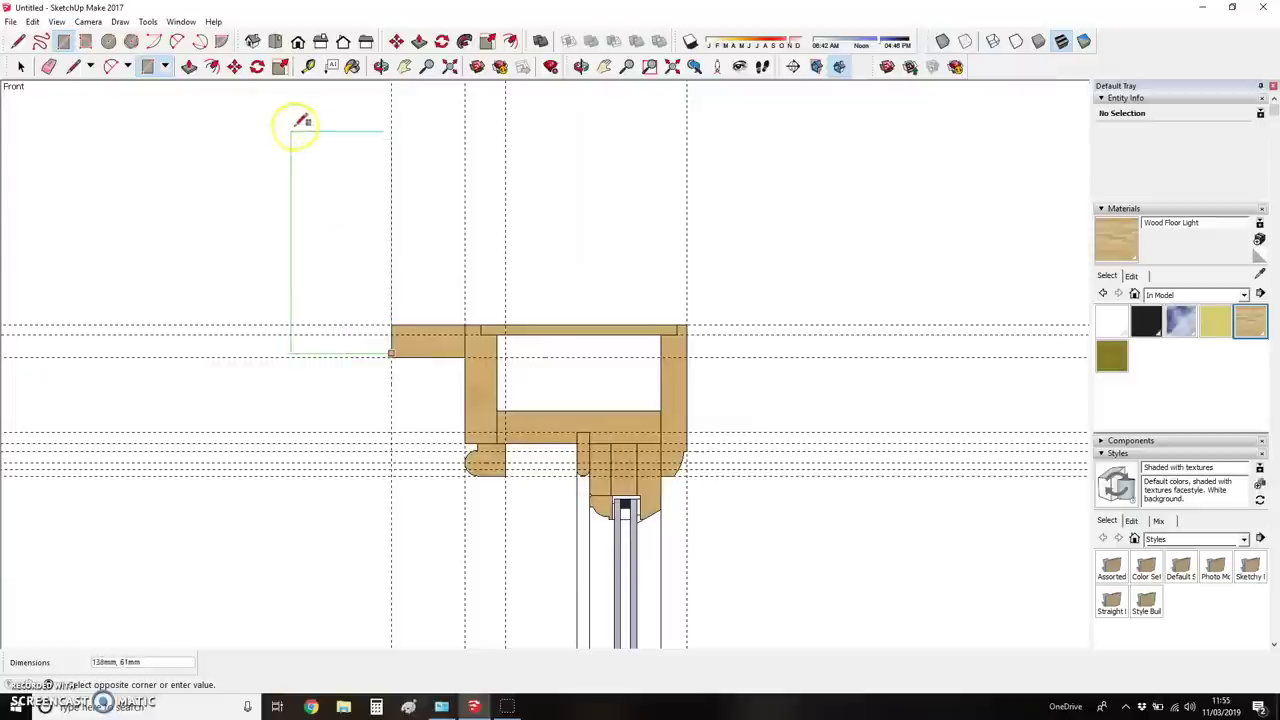
pyautogui.click(345, 208)
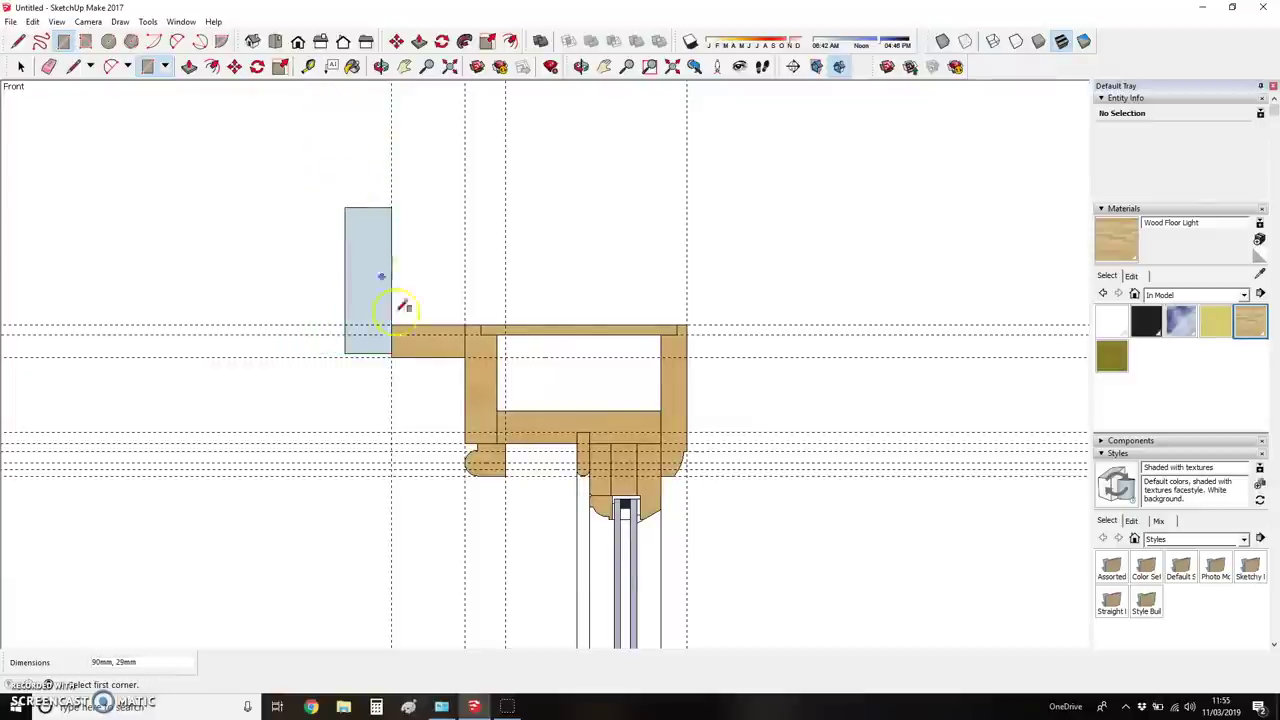
# - Draw a sloping line across the upright rectangle's lower outer corner and erase the cut-off edges to taper it
pyautogui.scroll(2, 346, 340)
pyautogui.press('l')
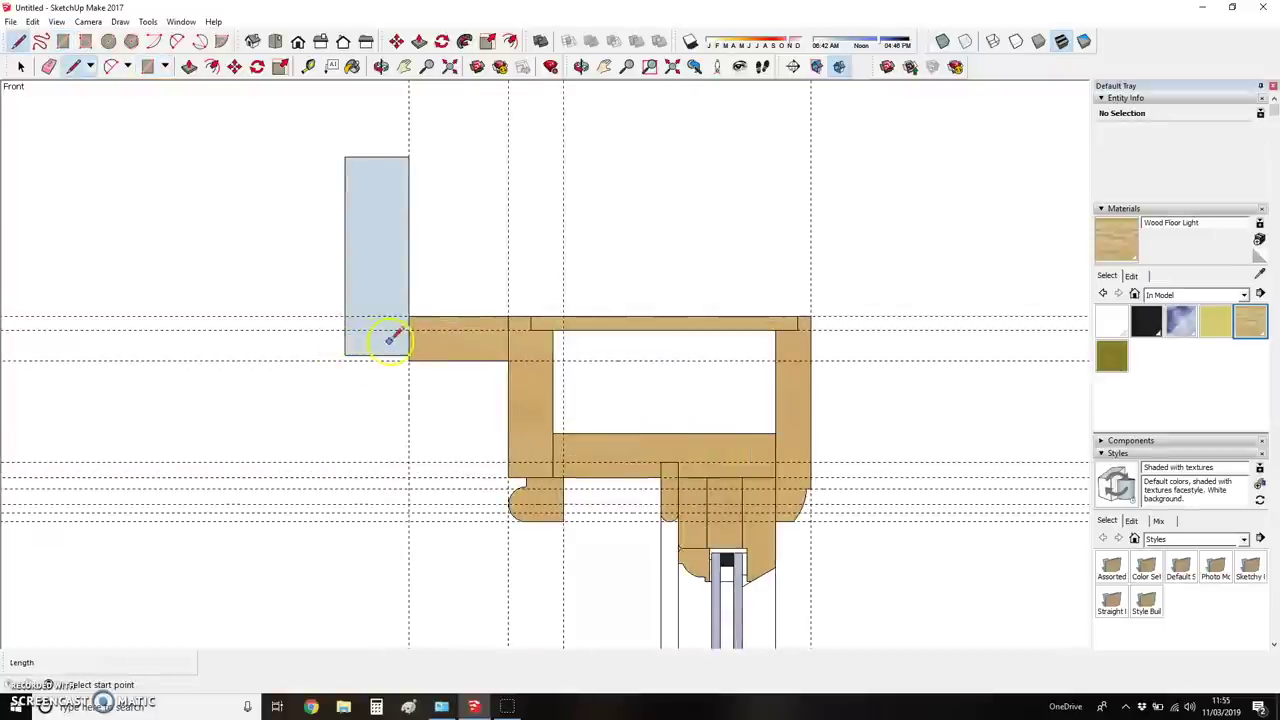
pyautogui.click(346, 192)
pyautogui.press('e')
pyautogui.moveTo(362, 275)
pyautogui.mouseDown()
pyautogui.moveTo(382, 360)
pyautogui.moveTo(380, 348)
pyautogui.mouseUp()
# - Draw a rectangle 102 mm wide and 75 mm high against the outer lining's outside face
pyautogui.scroll(-3, 397, 343)
pyautogui.scroll(3, 665, 428)
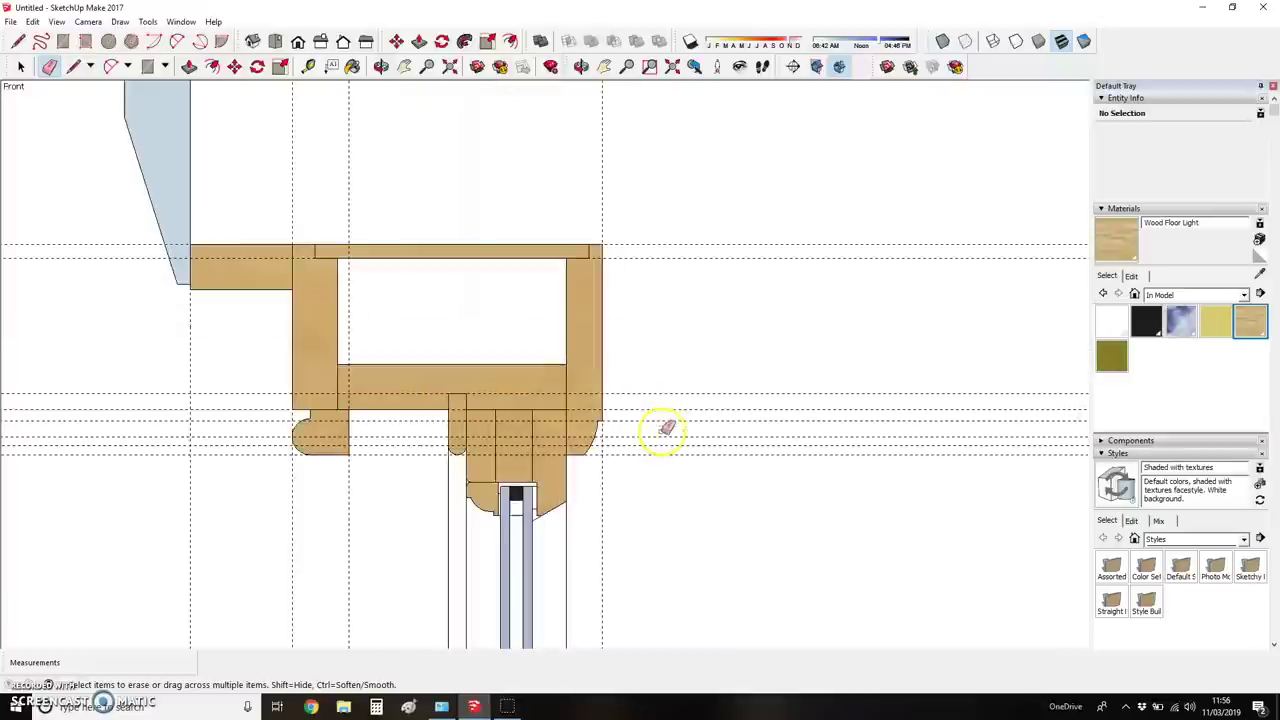
pyautogui.press('r')
pyautogui.click(602, 380)
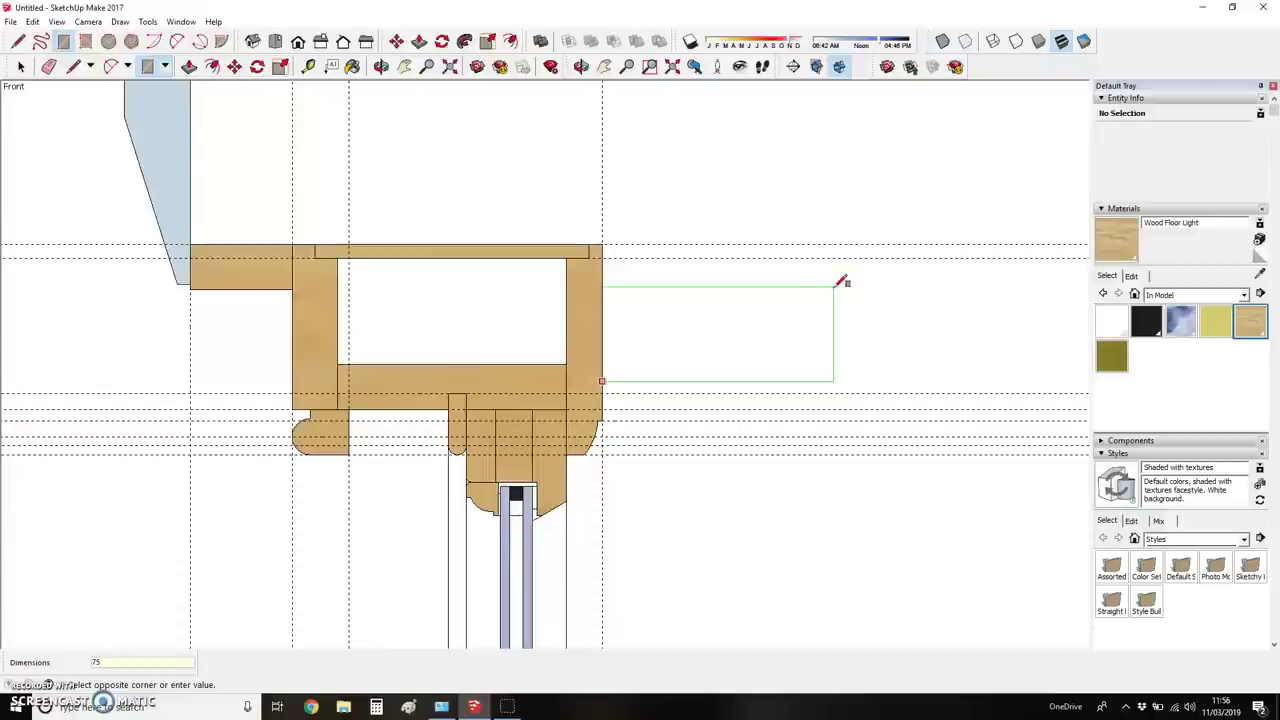
pyautogui.write('75,102')
pyautogui.press('Return')
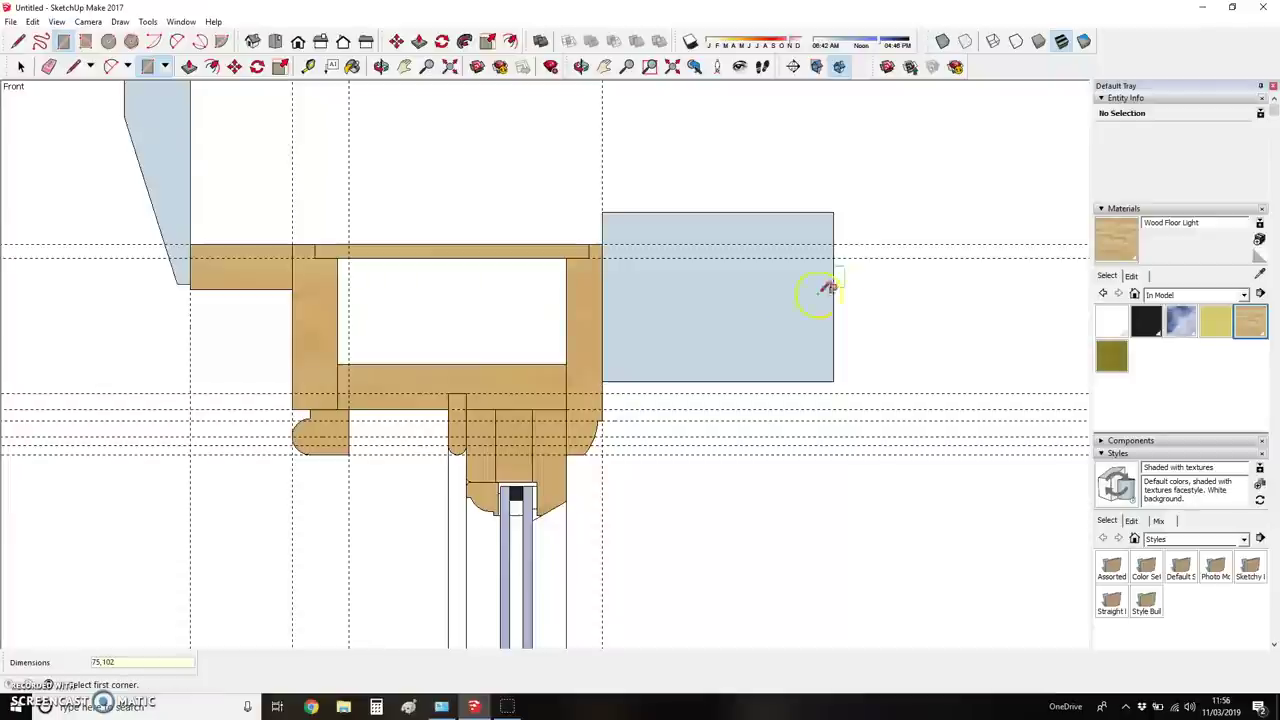
# - Paint the rectangle beside the outer lining with Brick Rough Dark from the Brick, Cladding and Siding materials
pyautogui.click(1244, 295)
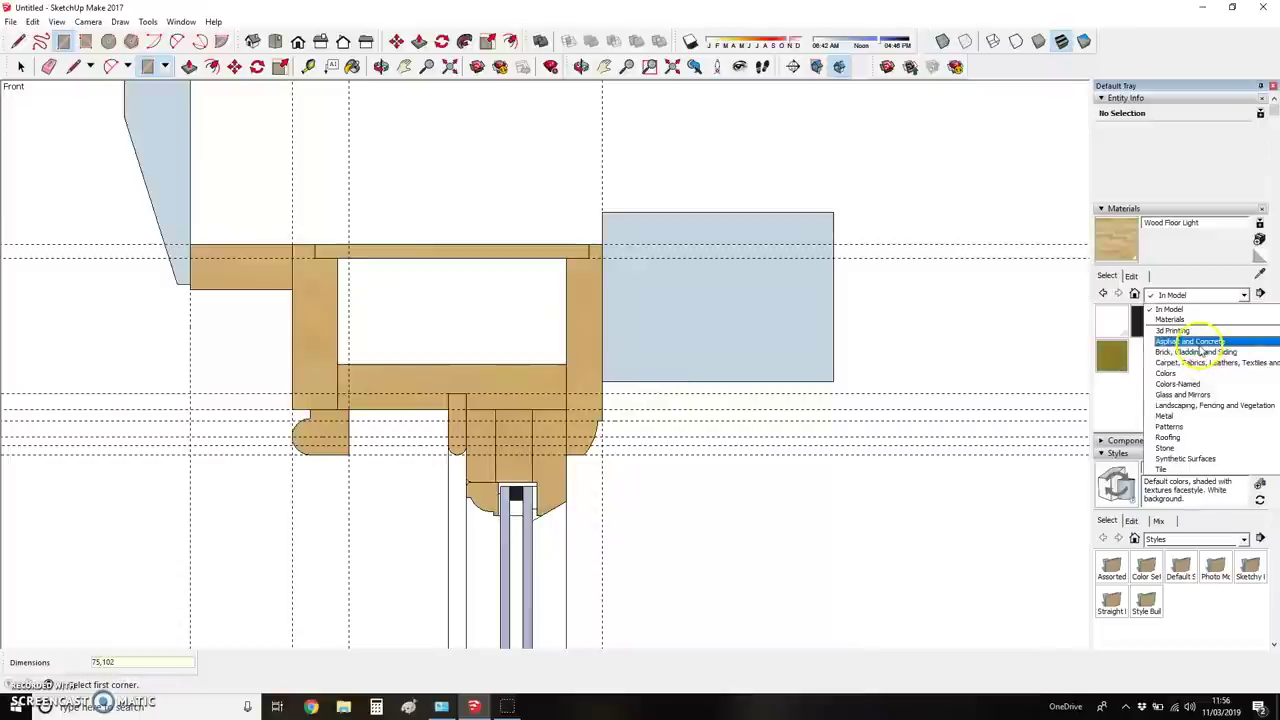
pyautogui.click(1200, 346)
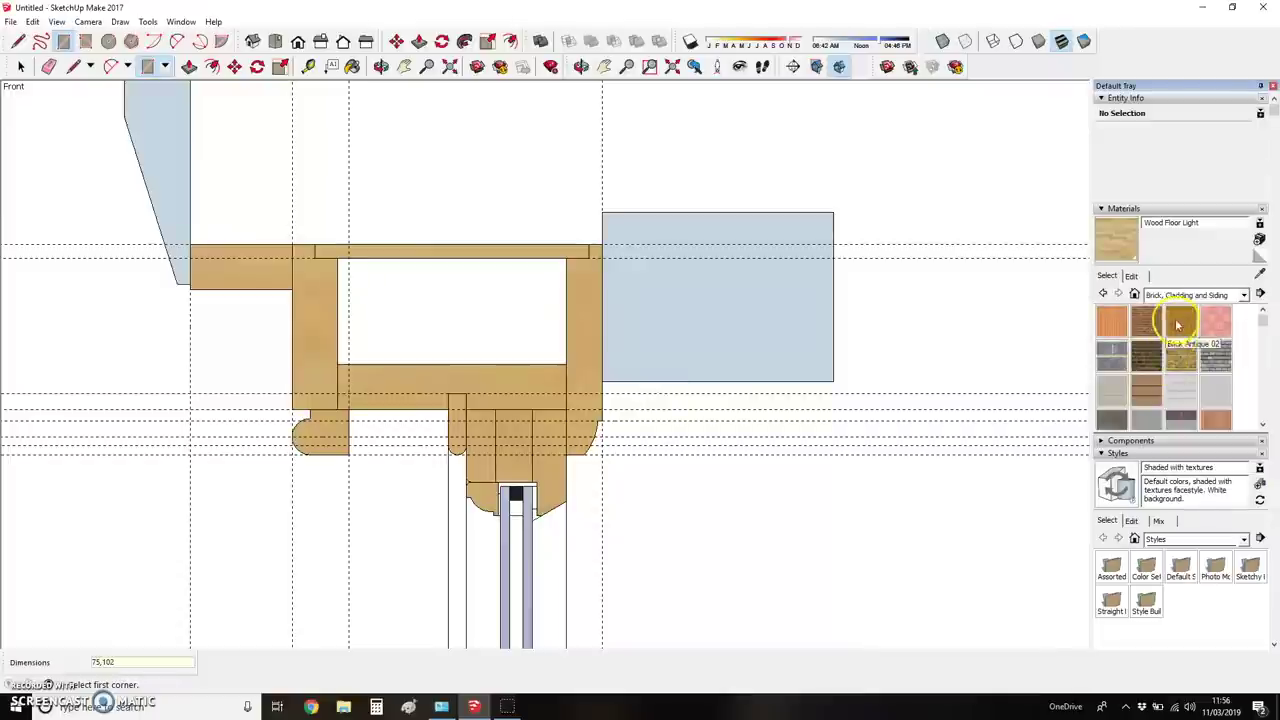
pyautogui.scroll(-2, 1162, 378)
pyautogui.scroll(3, 1155, 388)
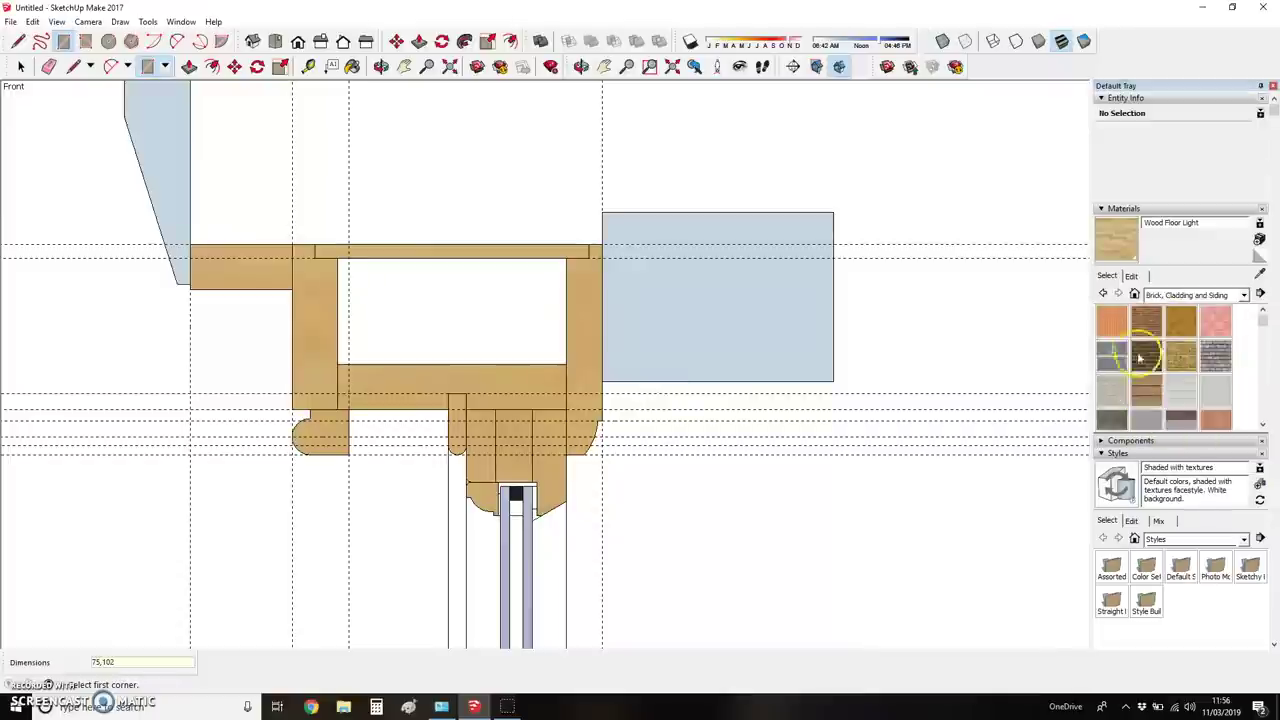
pyautogui.click(1143, 350)
pyautogui.click(686, 274)
pyautogui.scroll(-5, 886, 303)
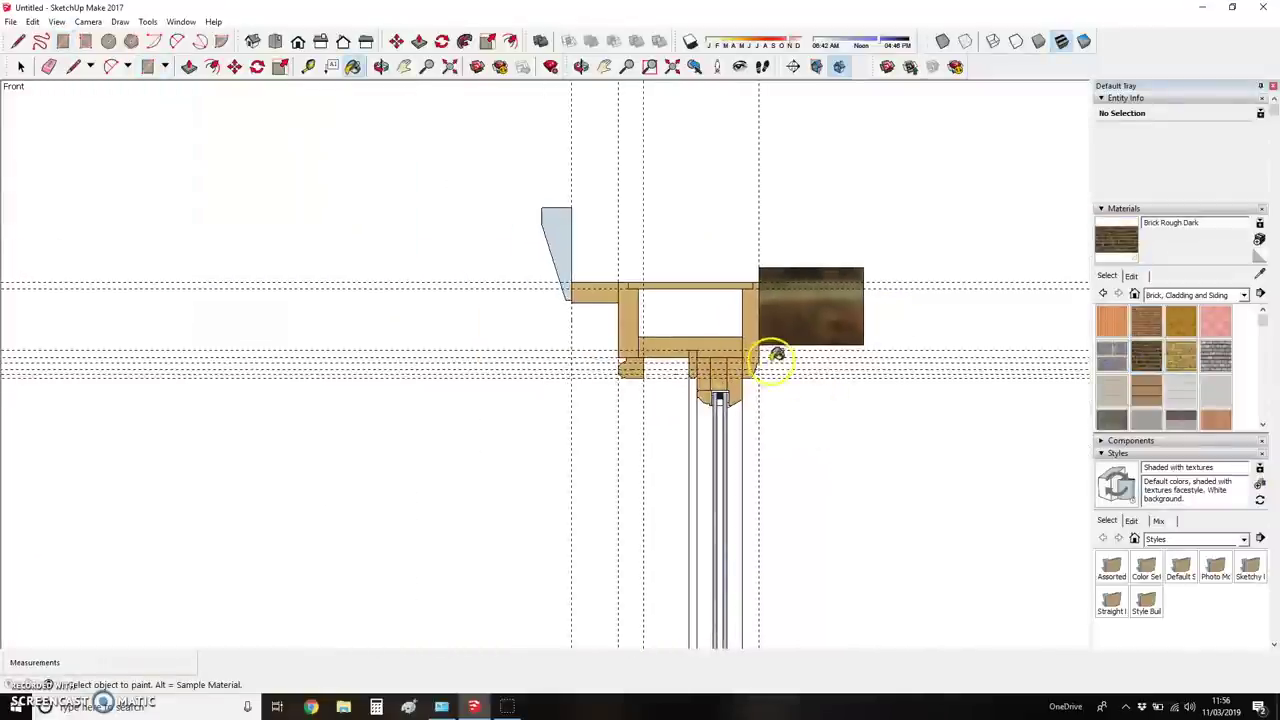
# - Erase the curved edge at the lower end of the outer lining
pyautogui.scroll(2, 755, 335)
pyautogui.scroll(3, 755, 335)
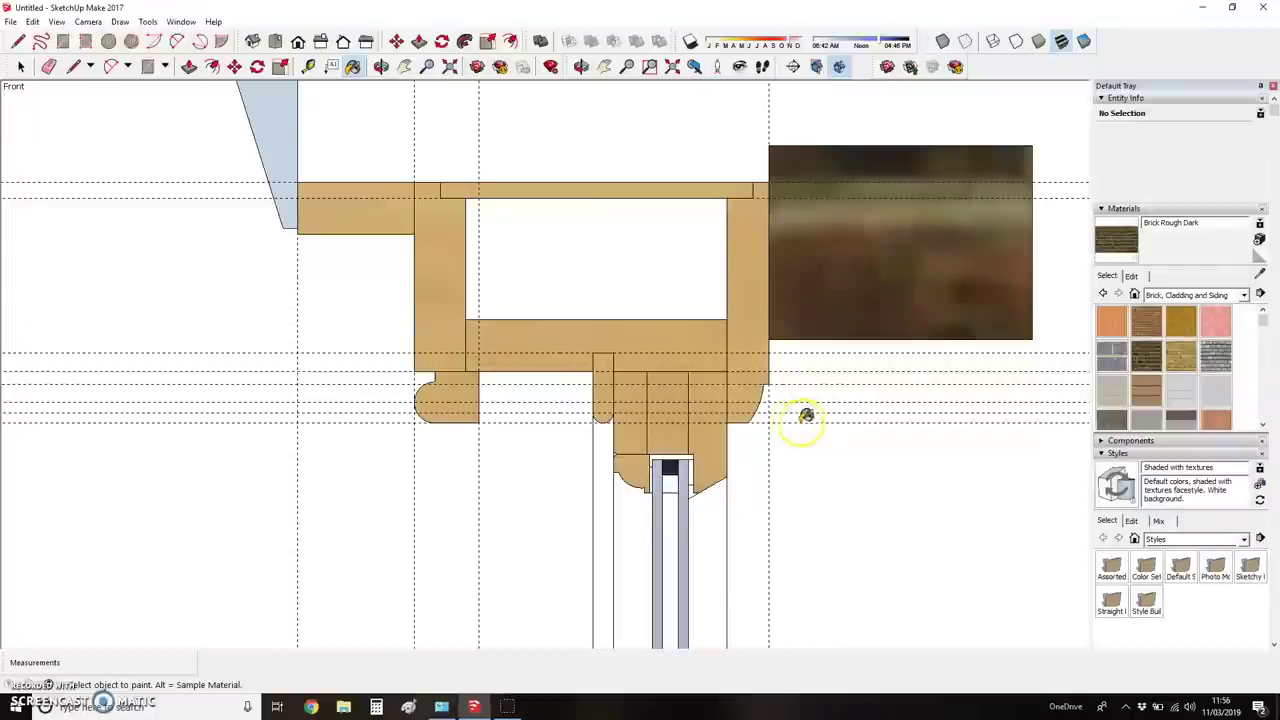
pyautogui.scroll(5, 826, 376)
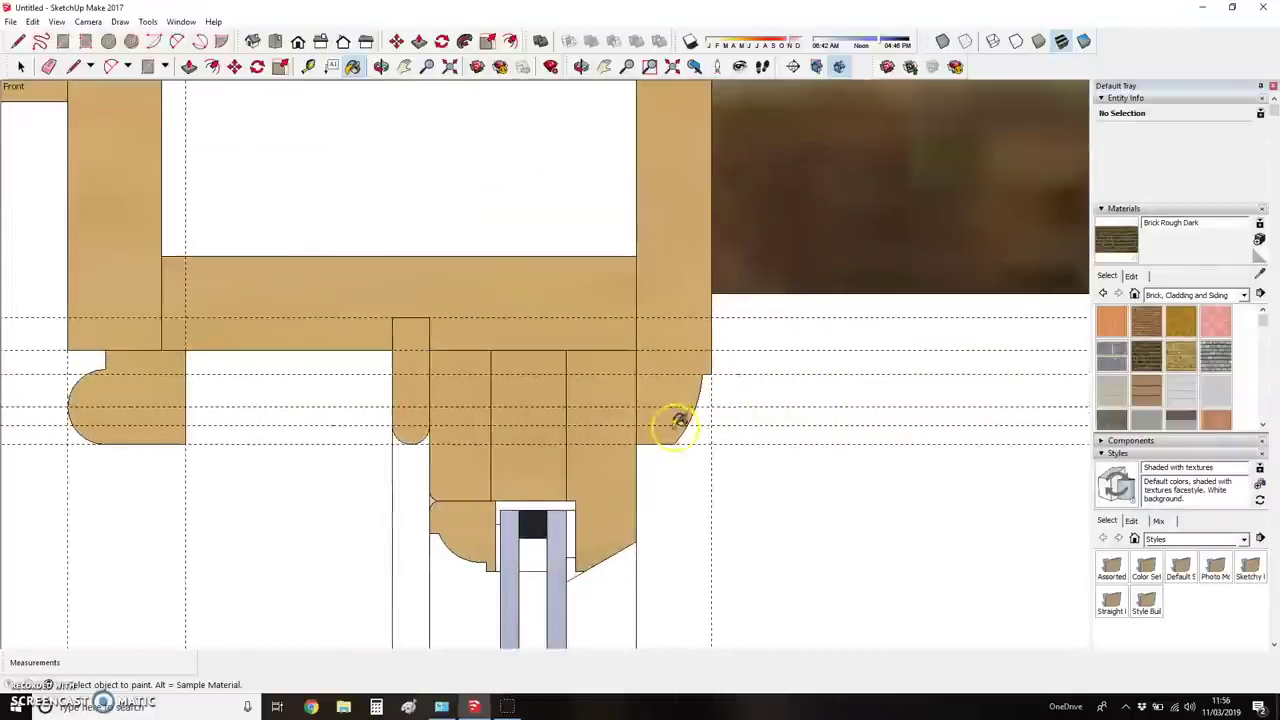
pyautogui.press('e')
pyautogui.click(690, 421)
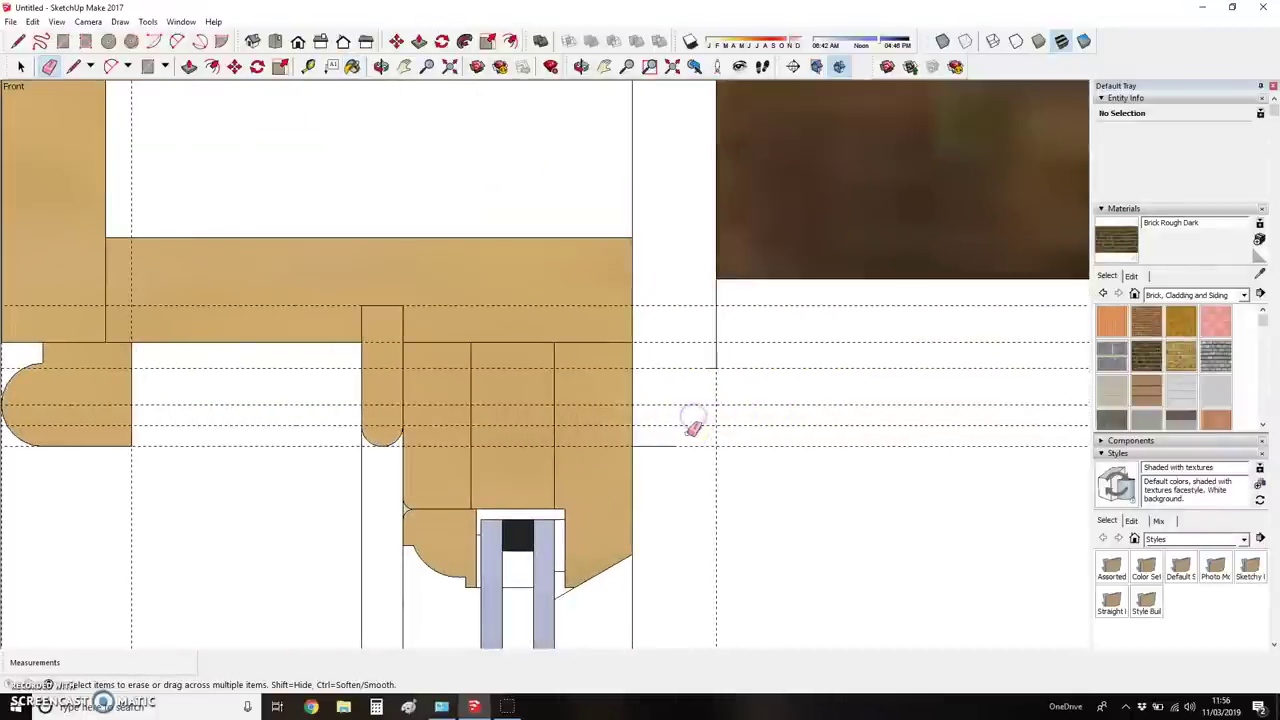
# - Draw a 2 mm upright line from the outer end of the outer lining's lower edge
pyautogui.press('l')
pyautogui.click(676, 446)
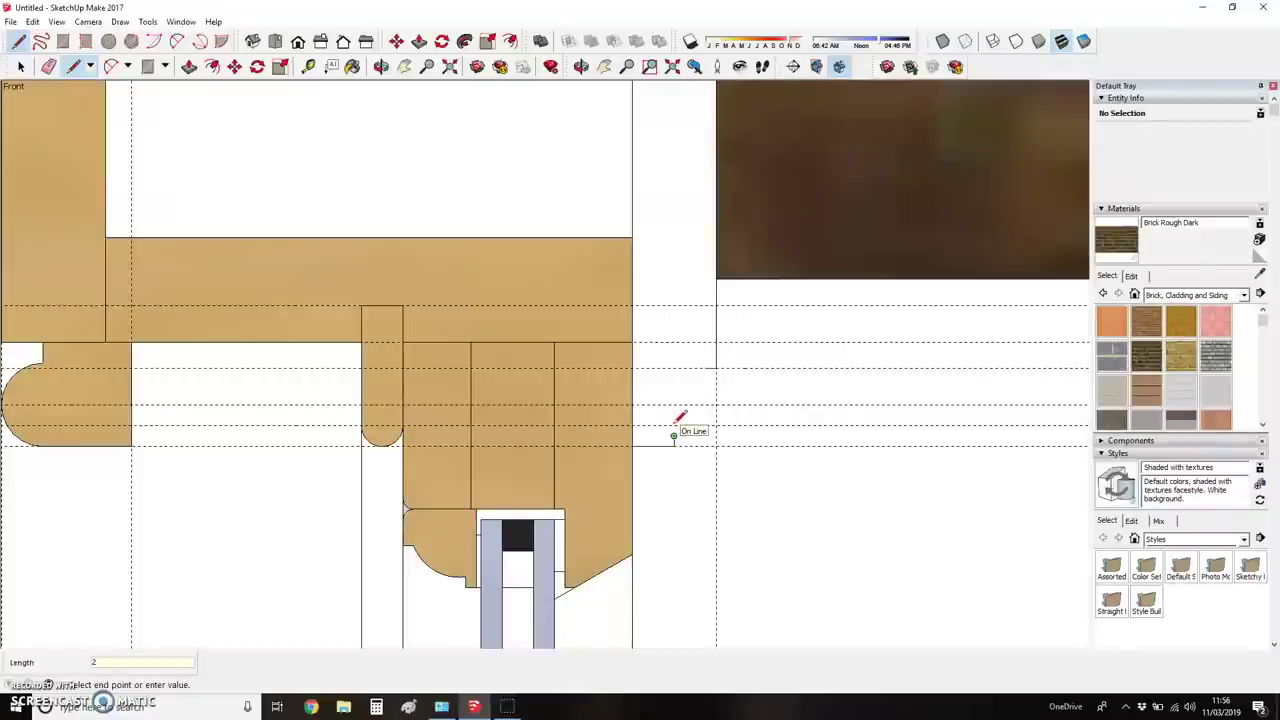
pyautogui.click(110, 66)
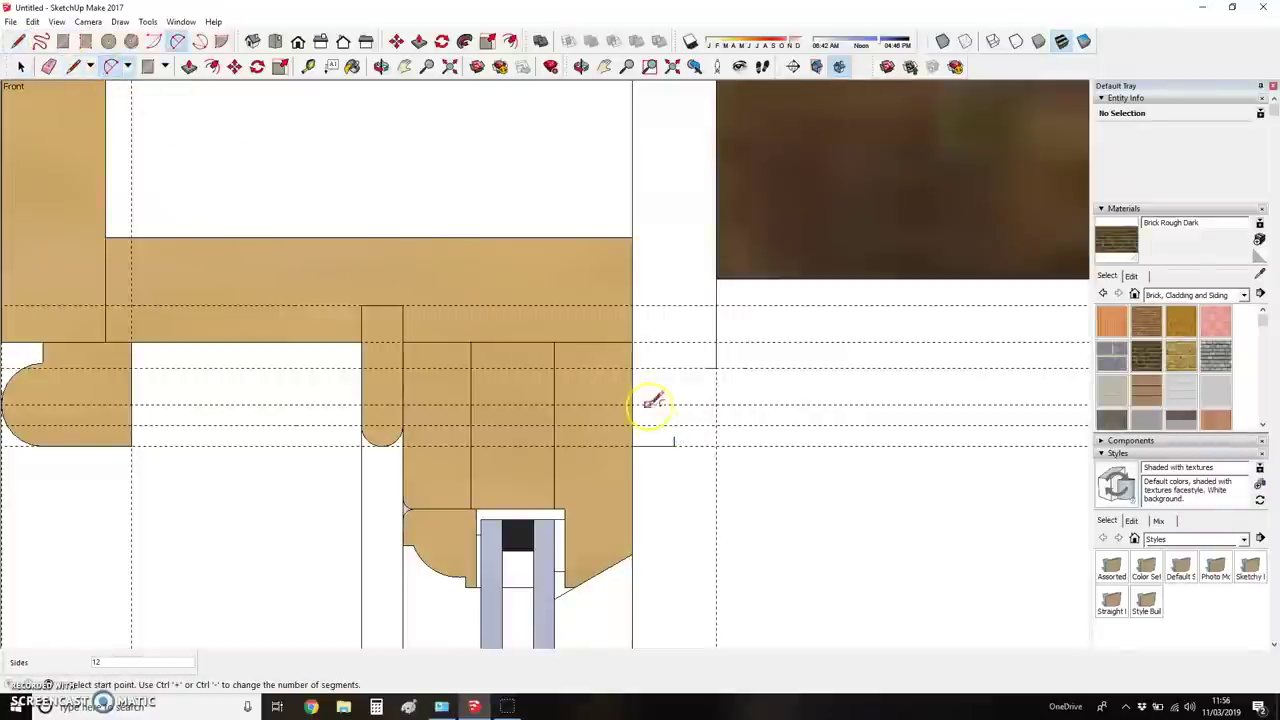
pyautogui.click(674, 438)
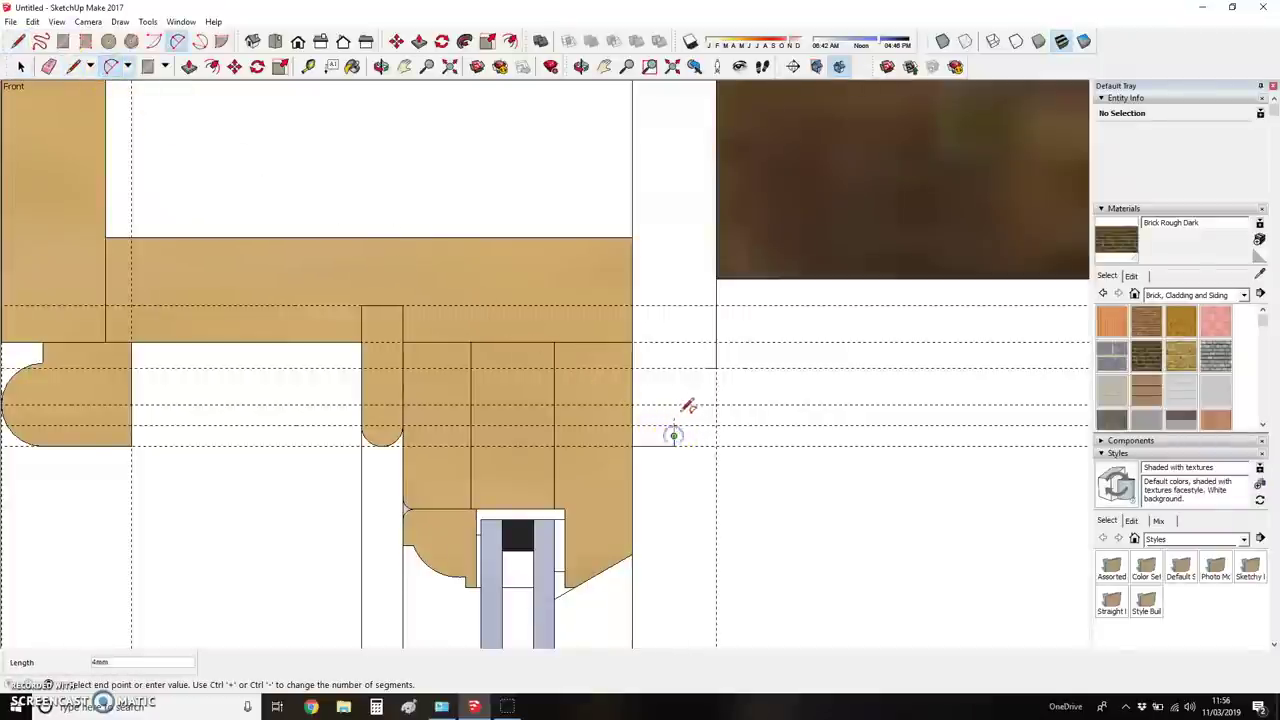
pyautogui.click(707, 367)
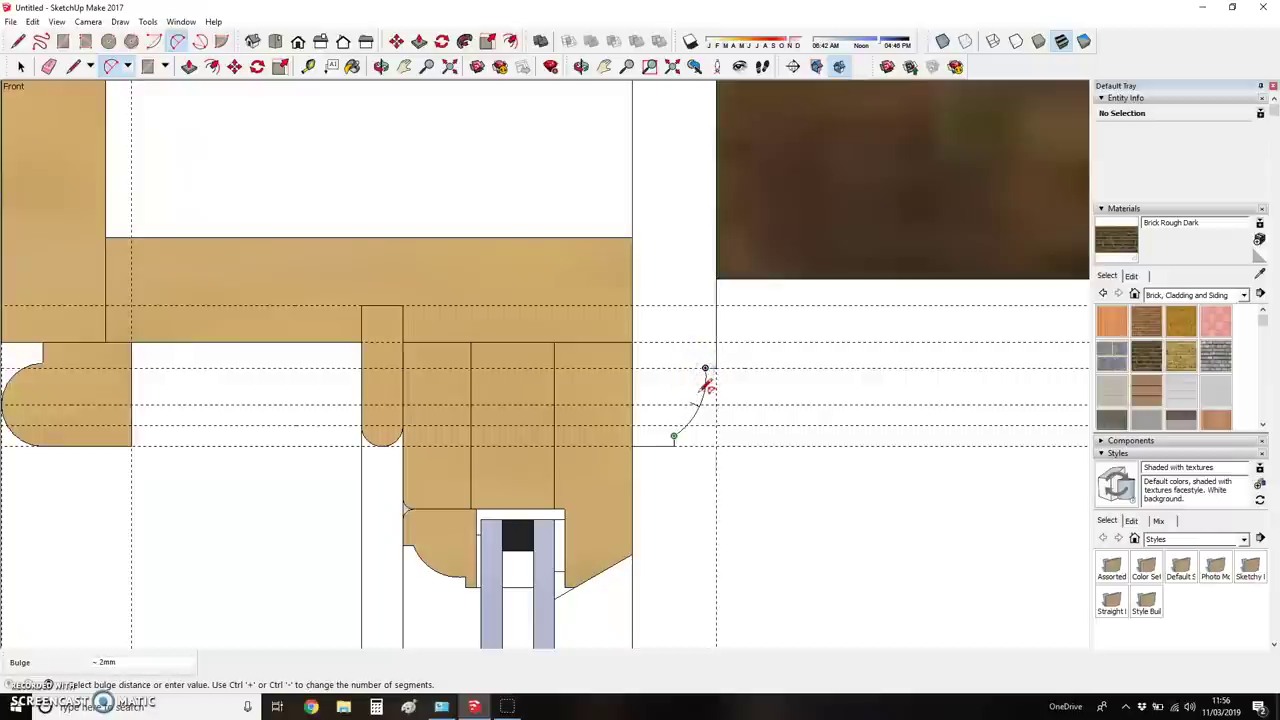
pyautogui.click(705, 388)
pyautogui.hotkey('ctrl', 'z')
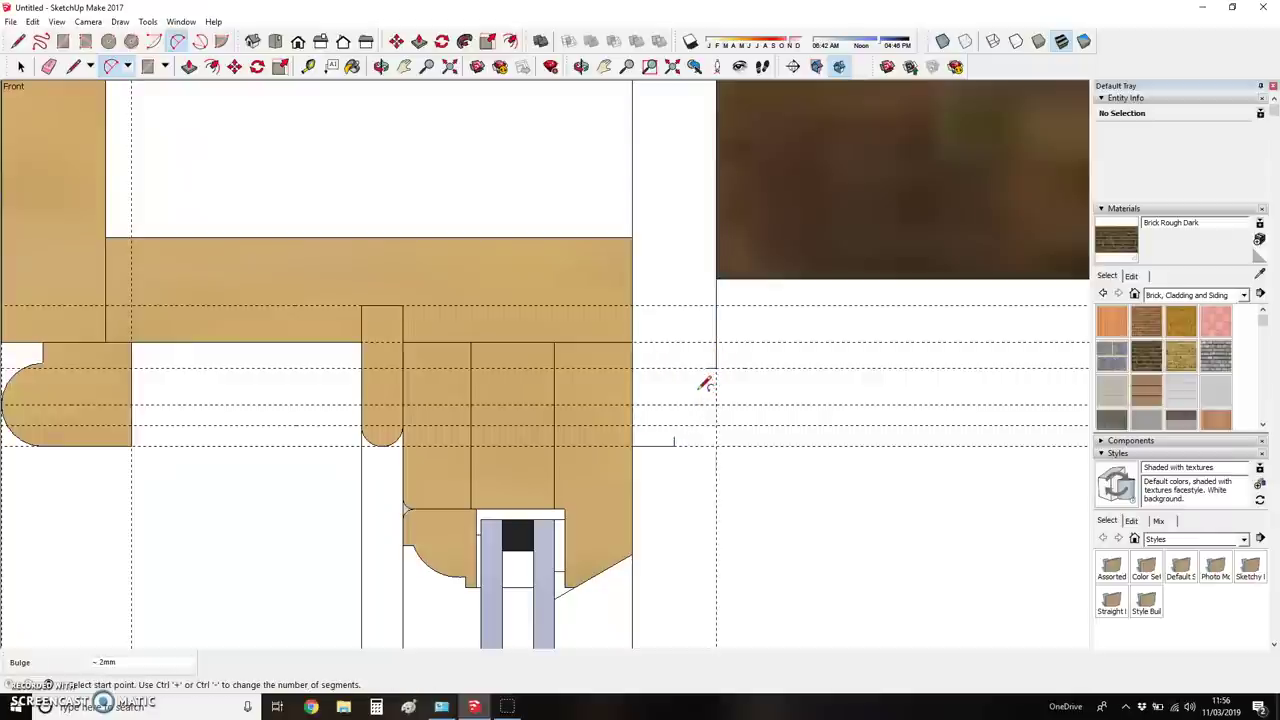
# - Draw an outward arc with a bulge of about 4 mm from the short upright line to the outer lining's shoulder, closing the moulded profile
pyautogui.click(674, 435)
pyautogui.click(706, 368)
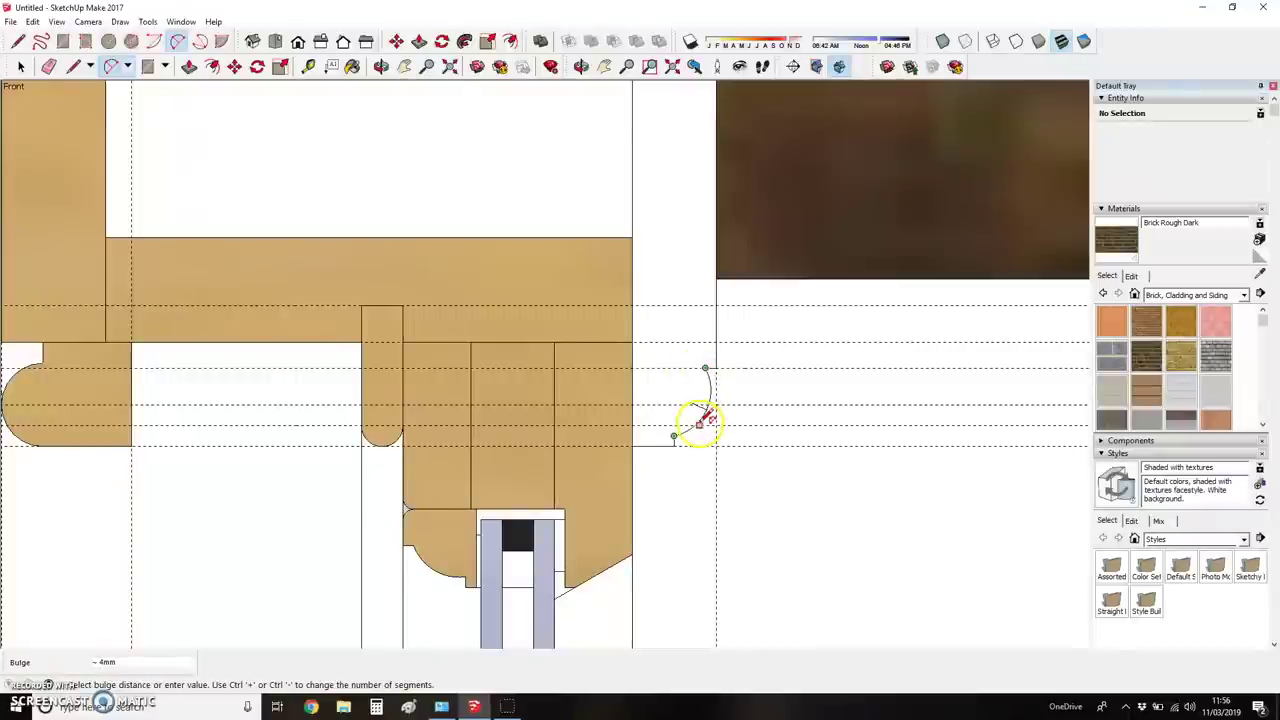
pyautogui.click(695, 420)
pyautogui.press('space')
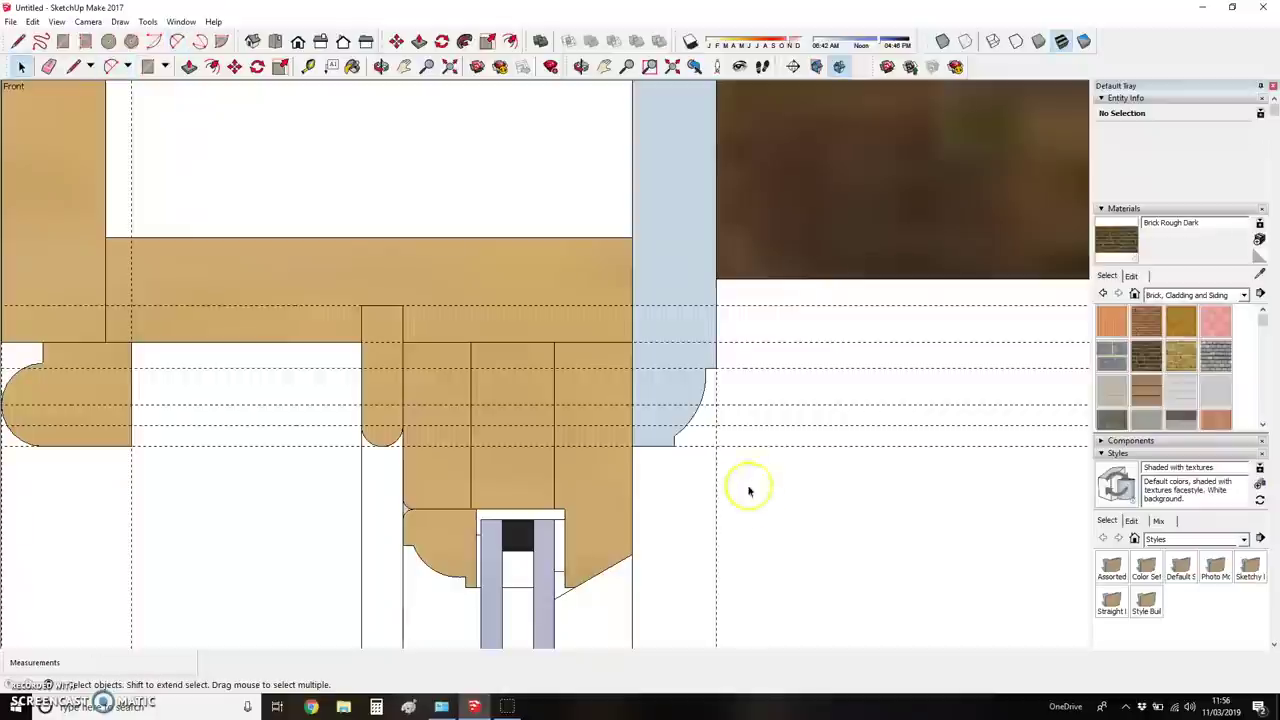
# - Paint the outer lining with Wood Floor Light from the materials already in the model
pyautogui.click(1167, 295)
pyautogui.scroll(3, 1162, 330)
pyautogui.click(1160, 310)
pyautogui.click(1254, 315)
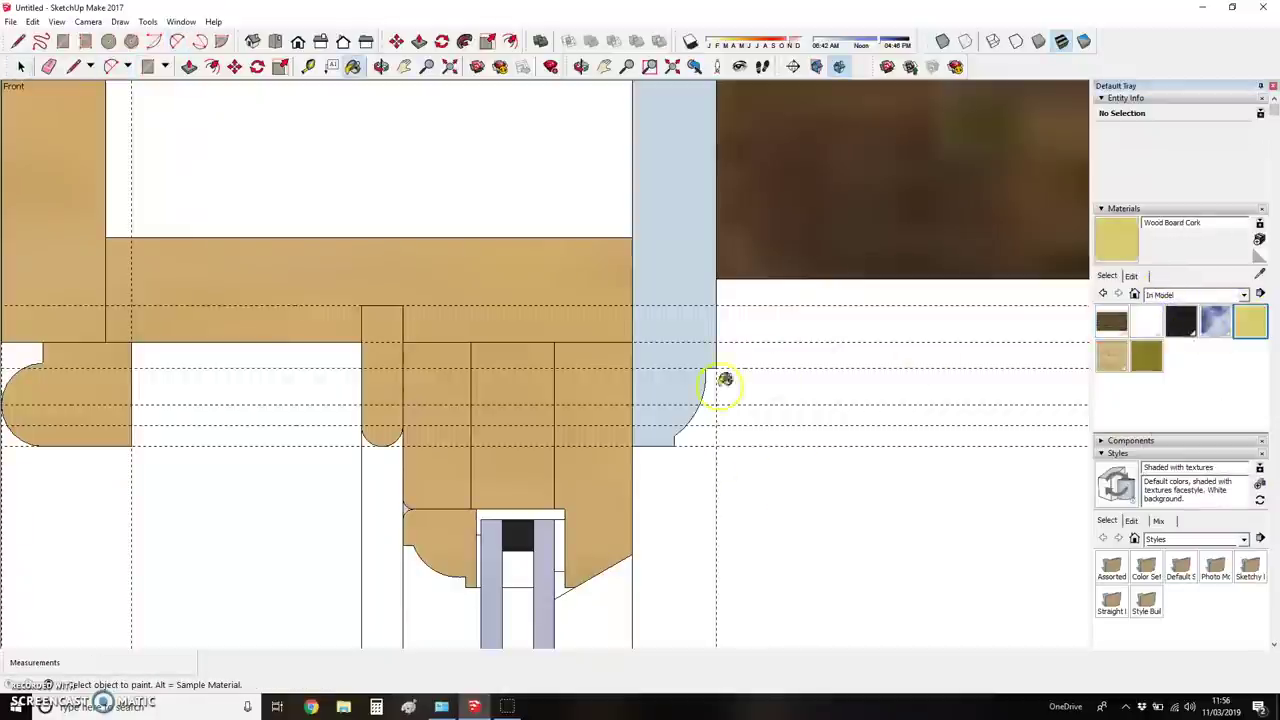
pyautogui.click(1111, 355)
pyautogui.scroll(-5, 815, 400)
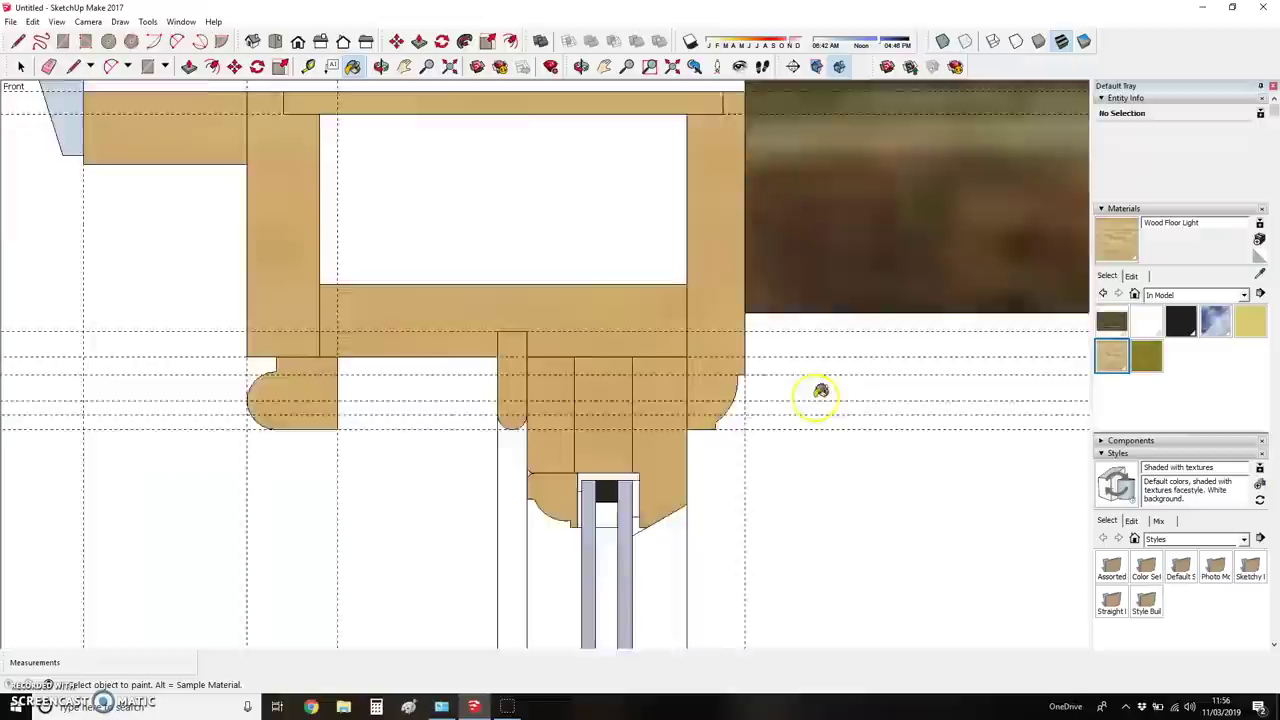
pyautogui.press('space')
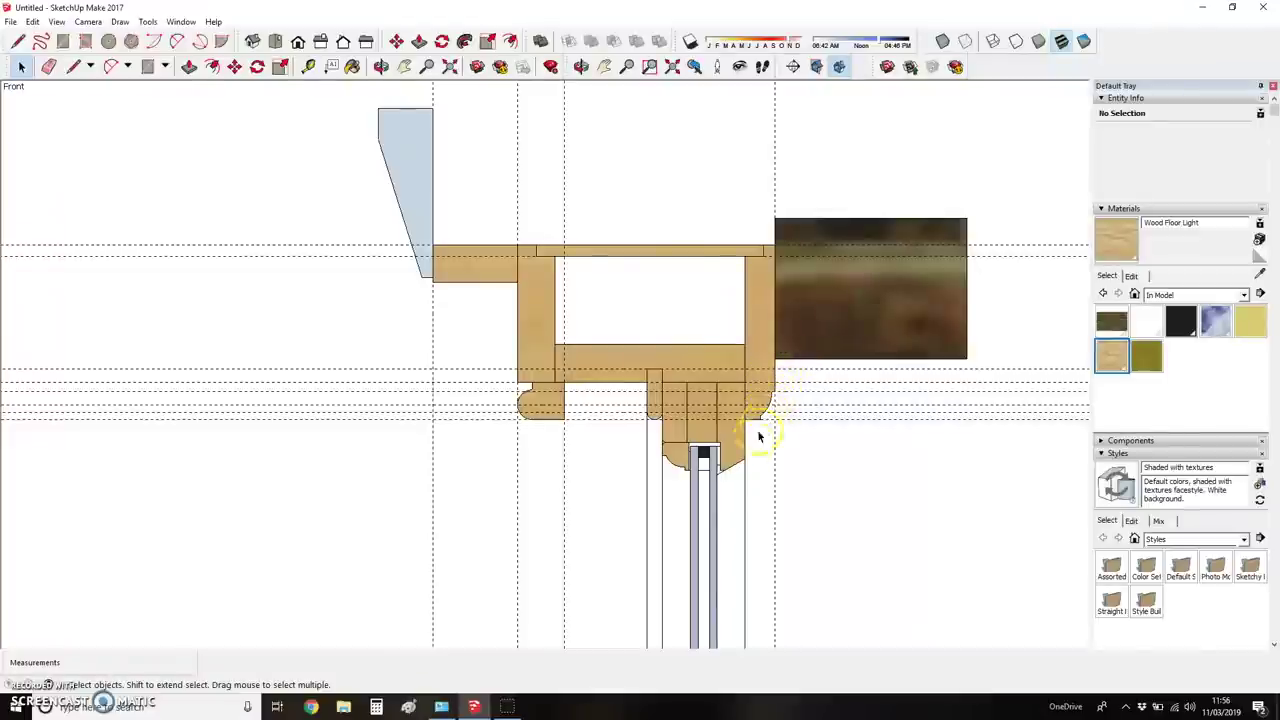
# - Measure down to the lower tip of the sash top rail from the brick's underside and from the frame head's top edge
pyautogui.press('t')
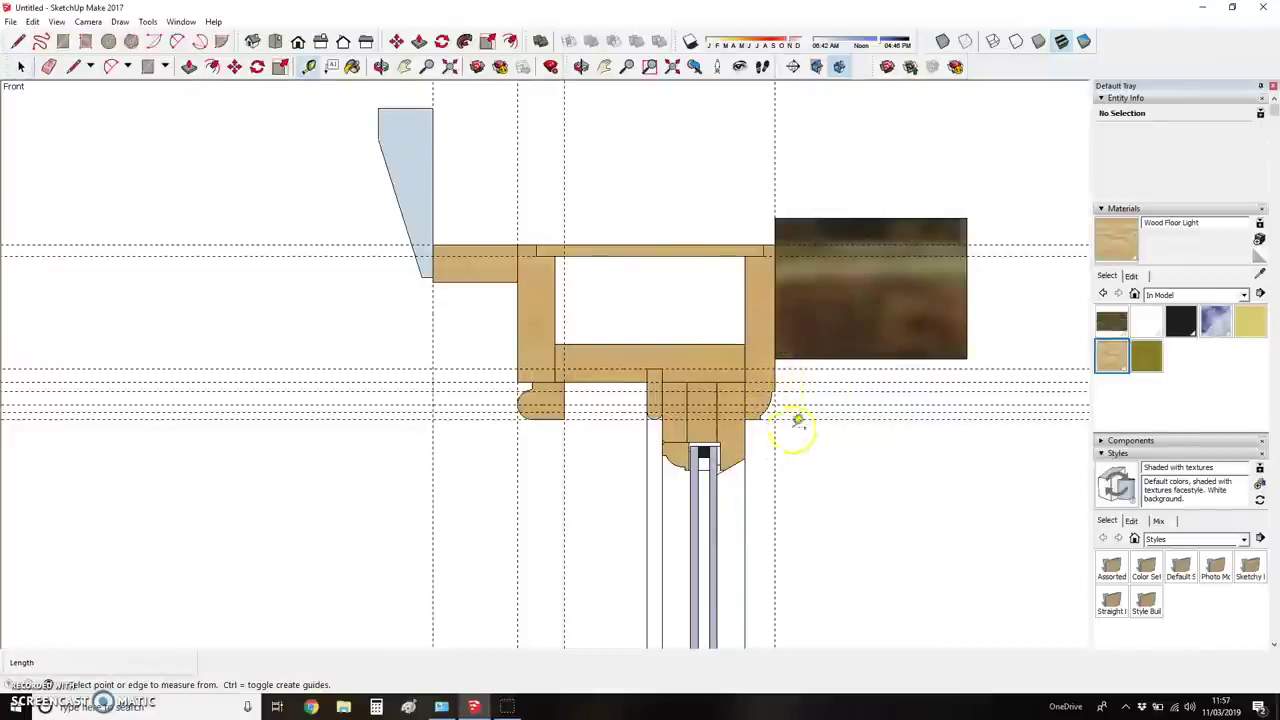
pyautogui.click(870, 358)
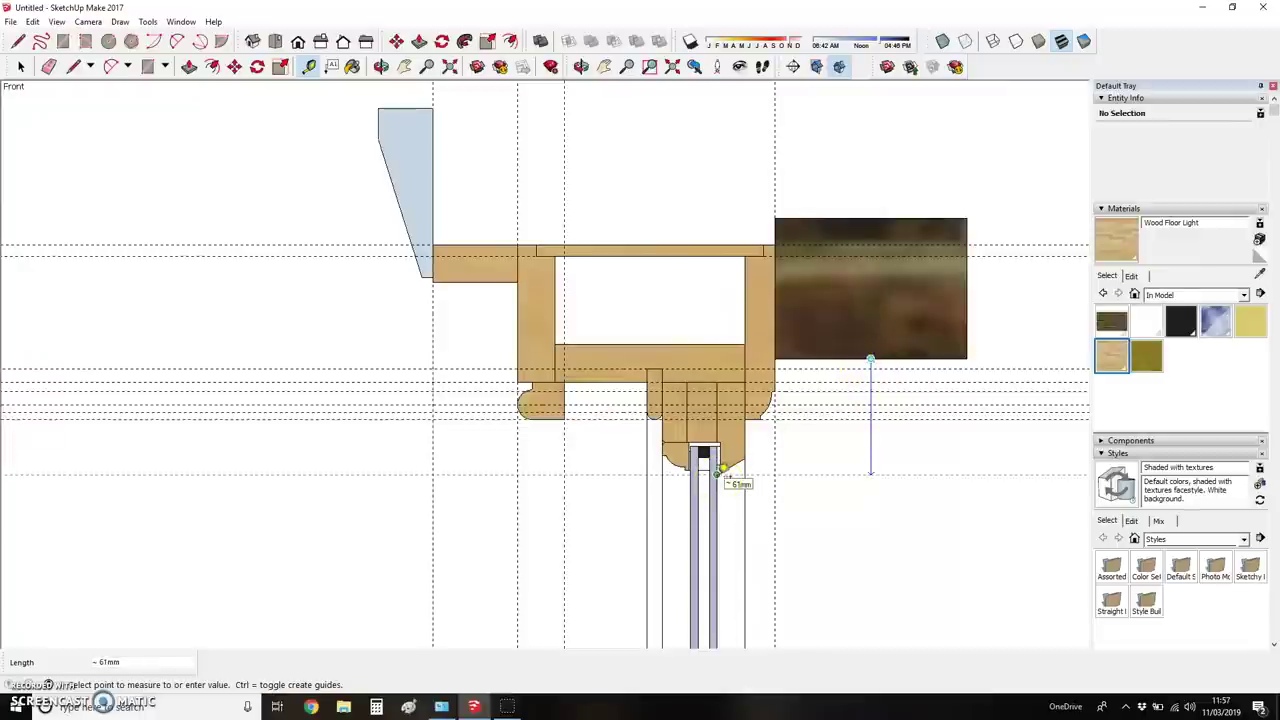
pyautogui.press('Escape')
pyautogui.click(749, 245)
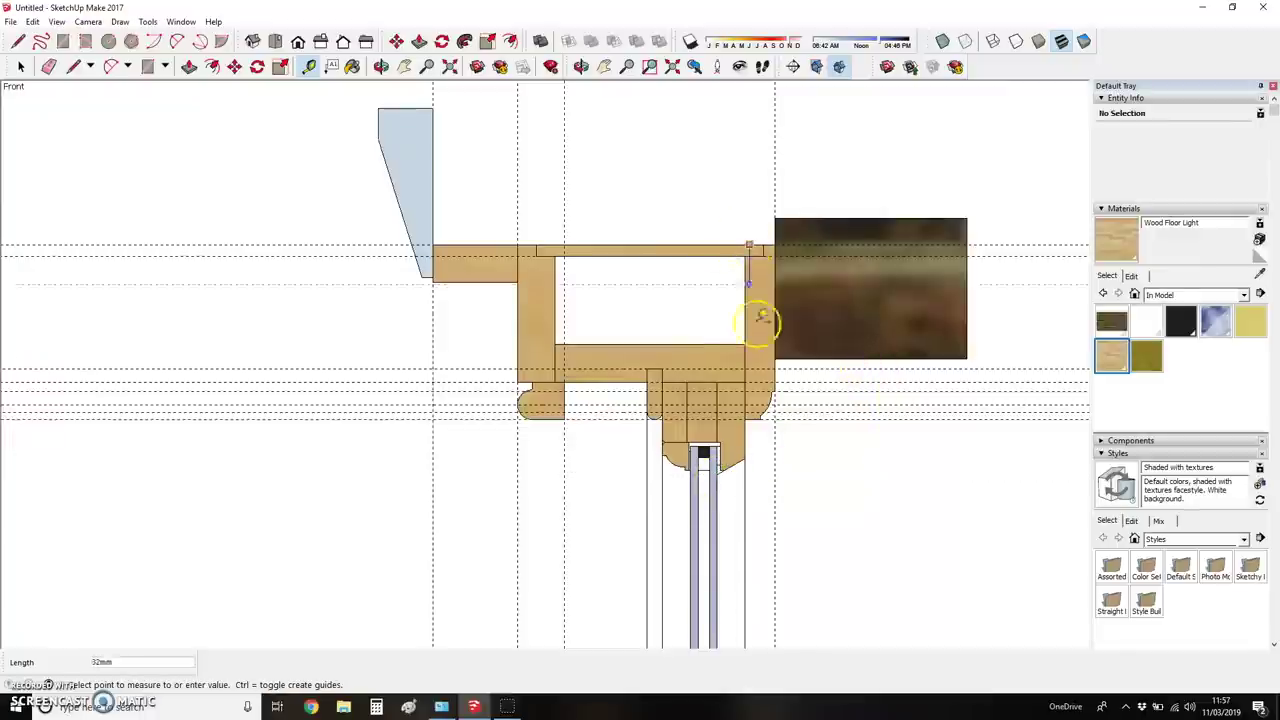
pyautogui.click(718, 470)
pyautogui.scroll(-1, 920, 380)
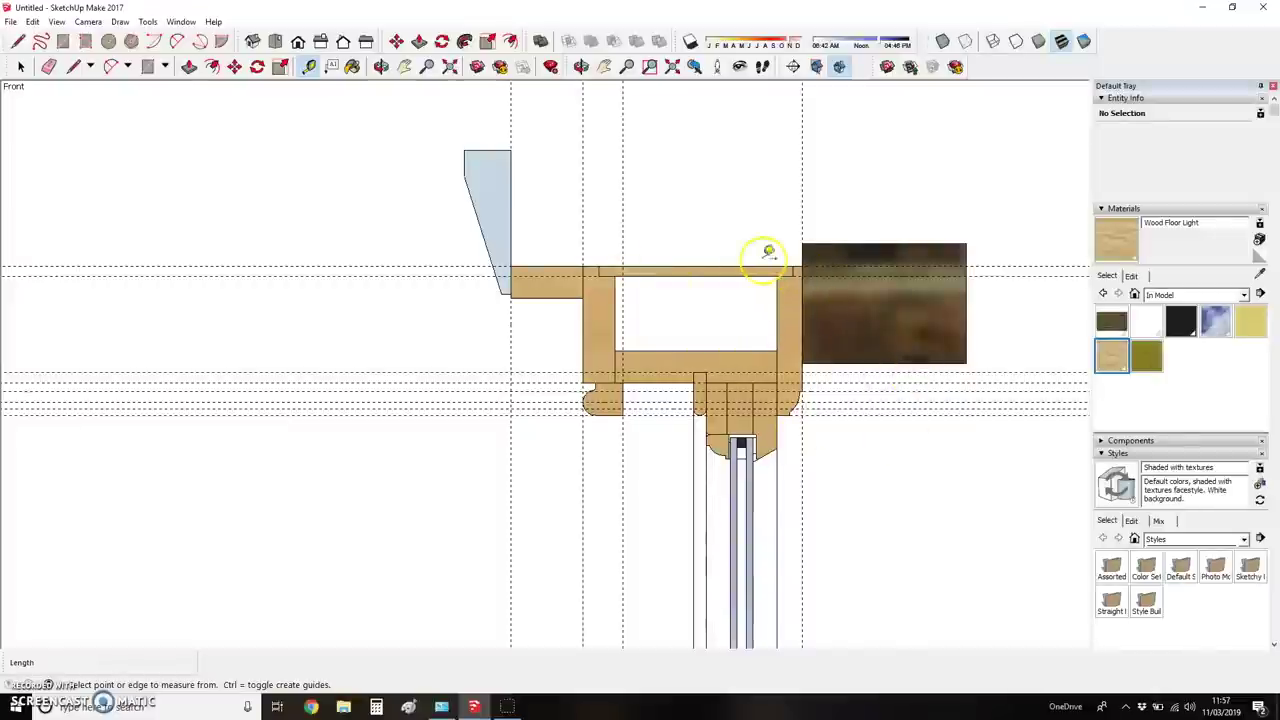
pyautogui.press('r')
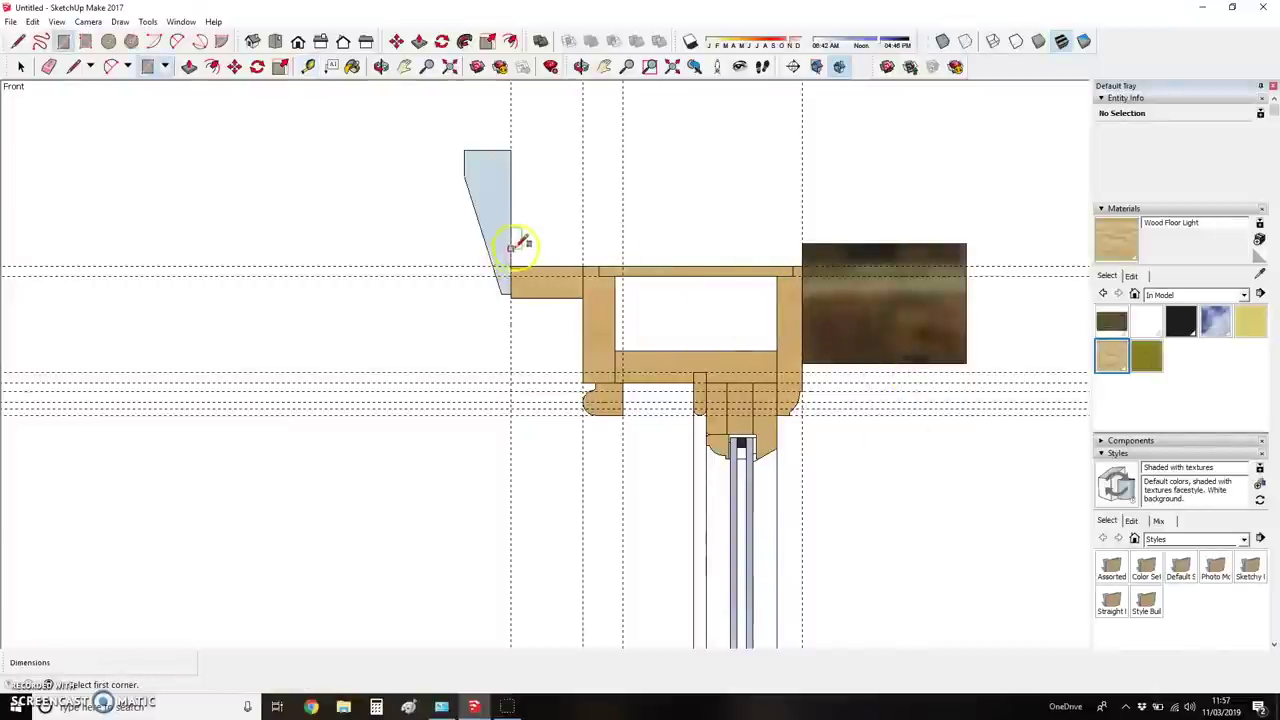
pyautogui.click(510, 250)
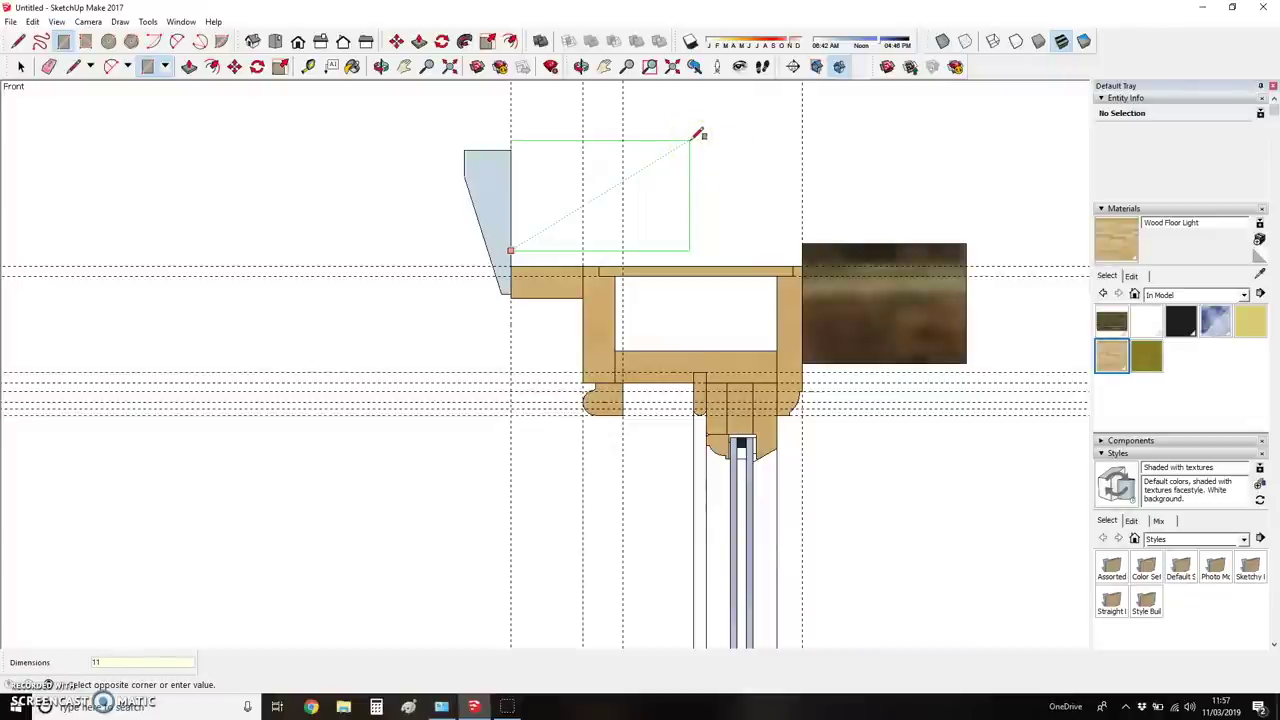
pyautogui.write('112,75')
pyautogui.press('Return')
pyautogui.scroll(-3, 625, 290)
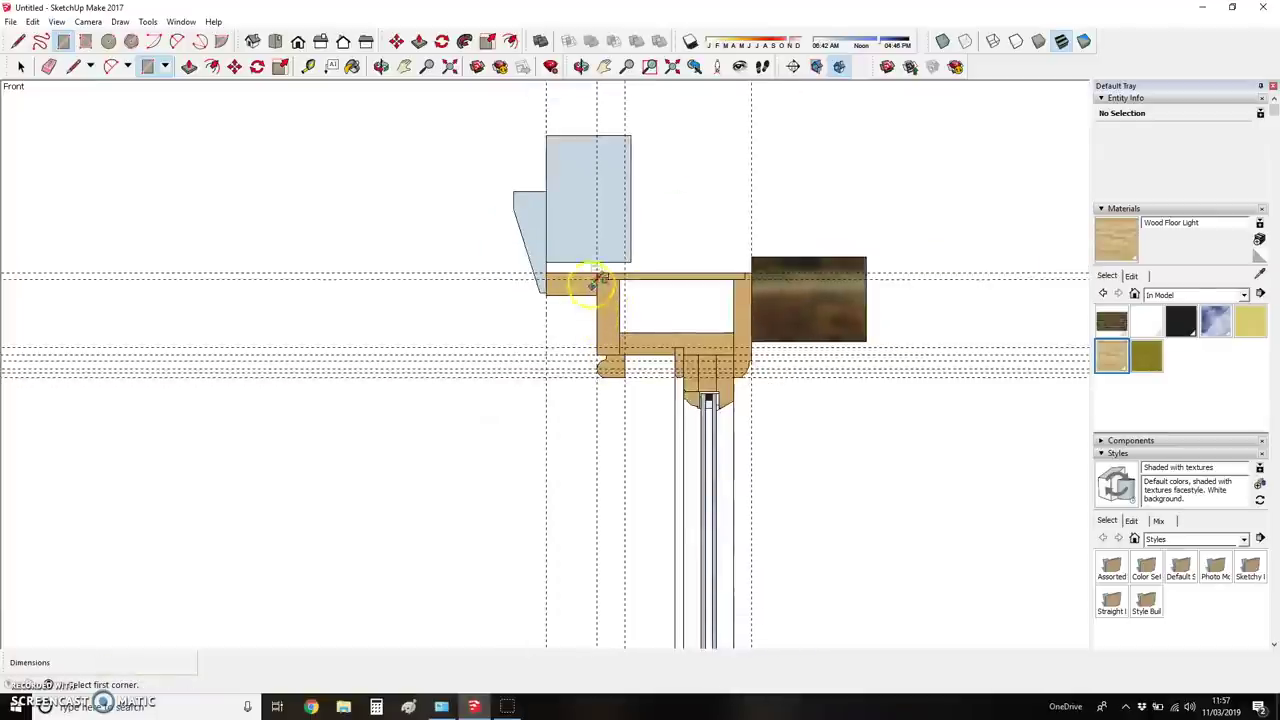
pyautogui.hotkey('ctrl', 'z')
# - Place a vertical guide 112 mm outward from the back edge of the tapered upright piece
pyautogui.press('t')
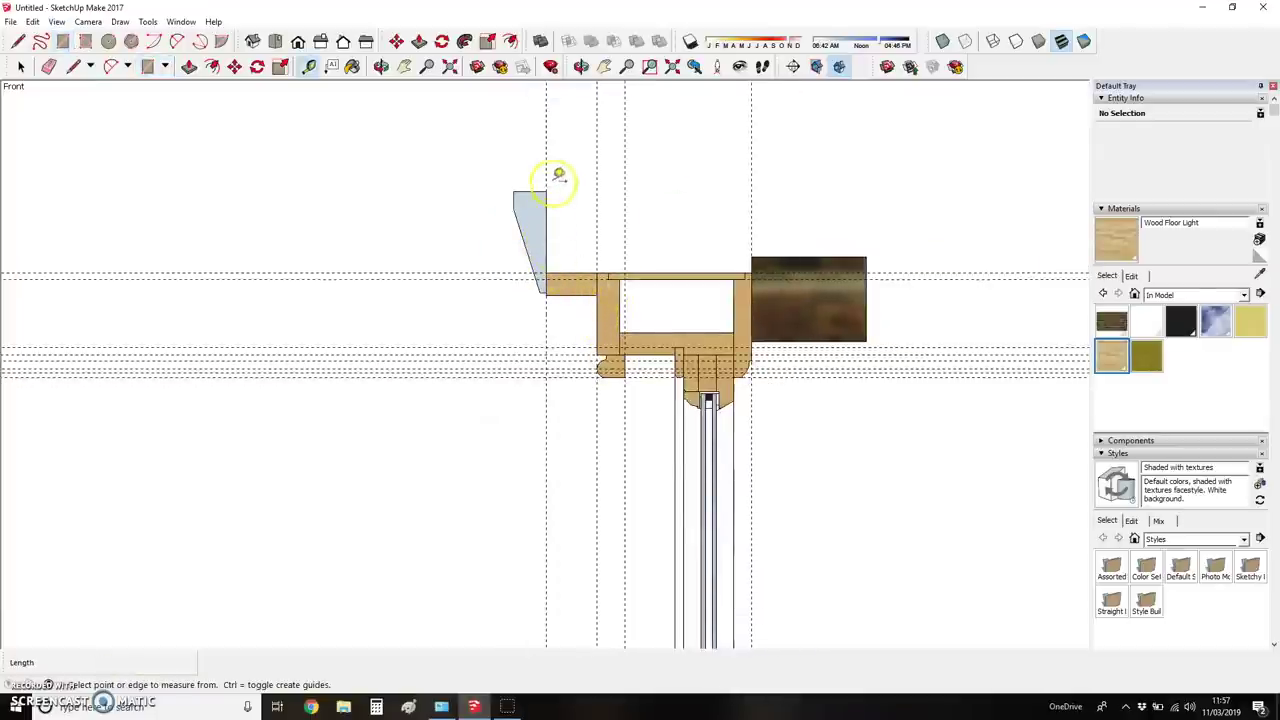
pyautogui.click(546, 167)
pyautogui.write('112')
pyautogui.press('Return')
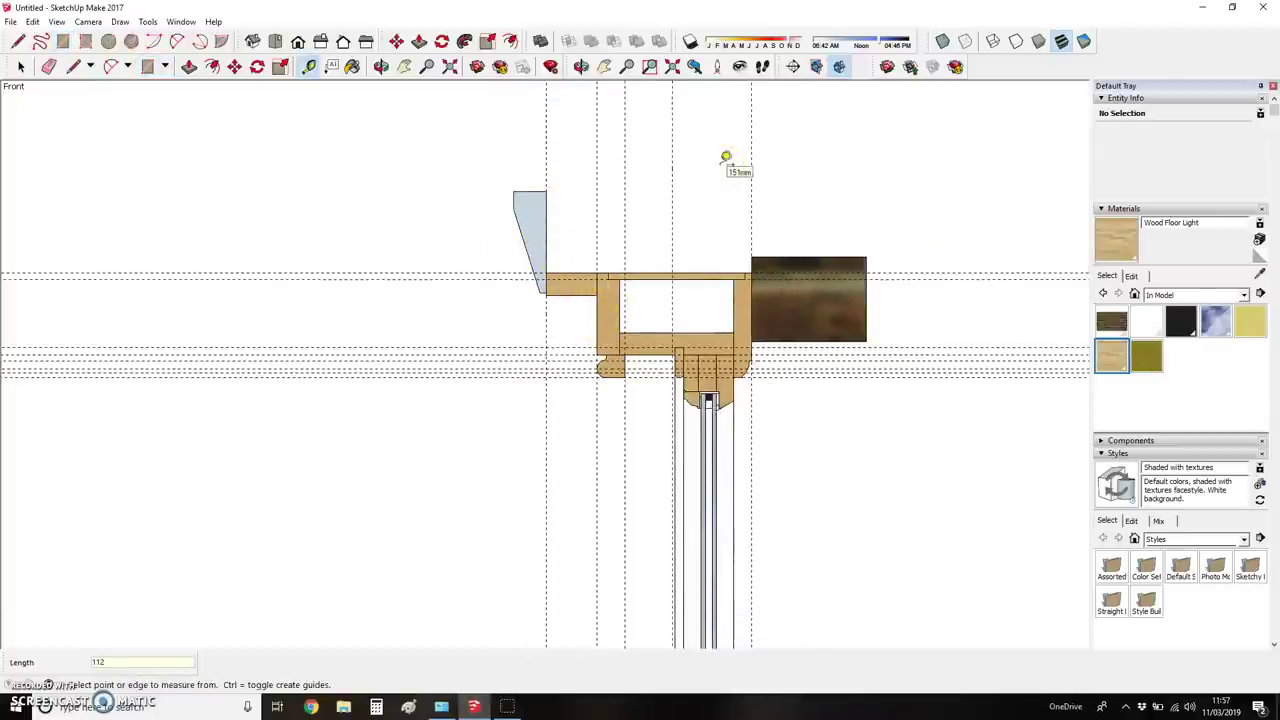
# - Draw a rectangle 112 mm wide and about 74 mm high between the tapered piece and the guide, and paint it Brick Rough Dark
pyautogui.press('r')
pyautogui.click(546, 265)
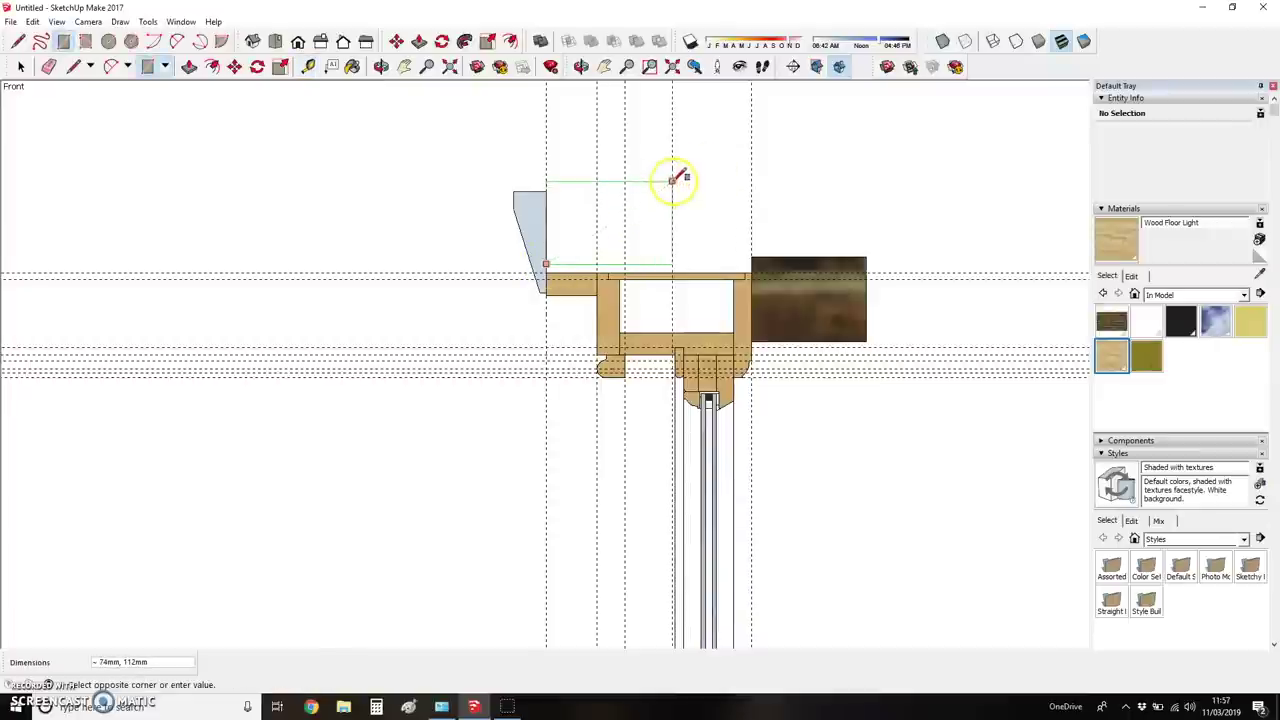
pyautogui.click(672, 181)
pyautogui.click(1112, 322)
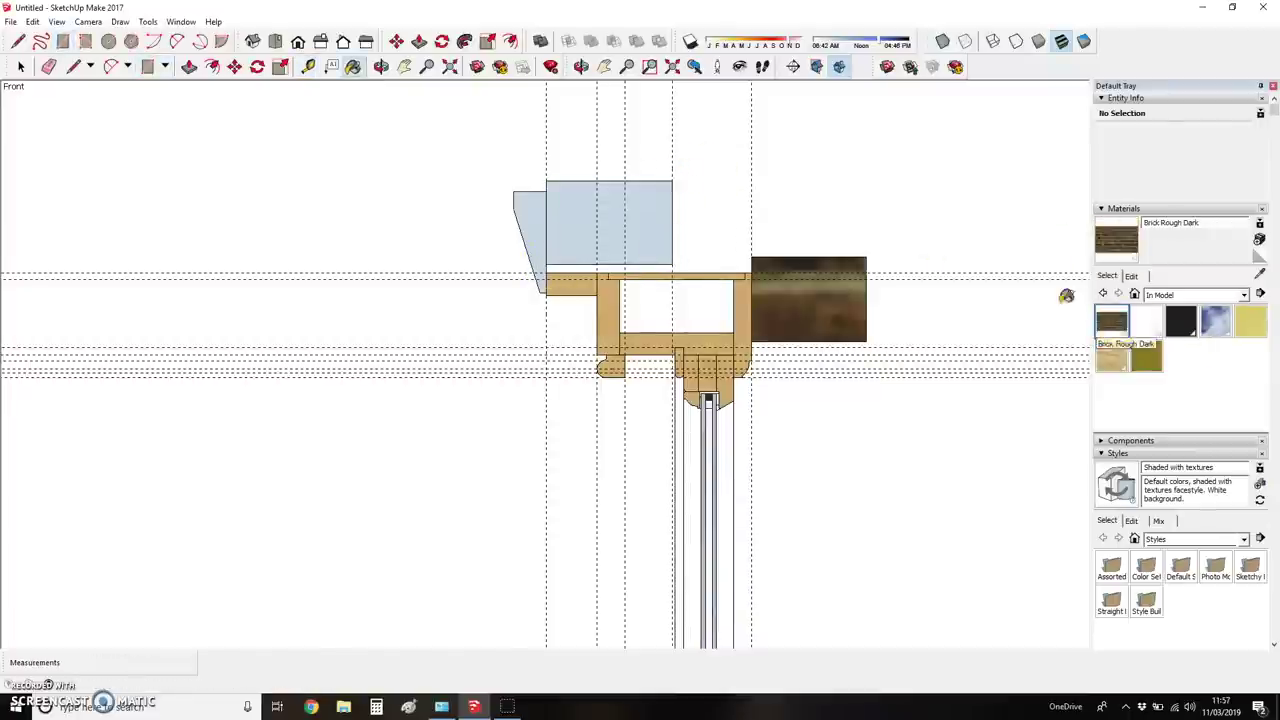
pyautogui.click(643, 210)
pyautogui.press('space')
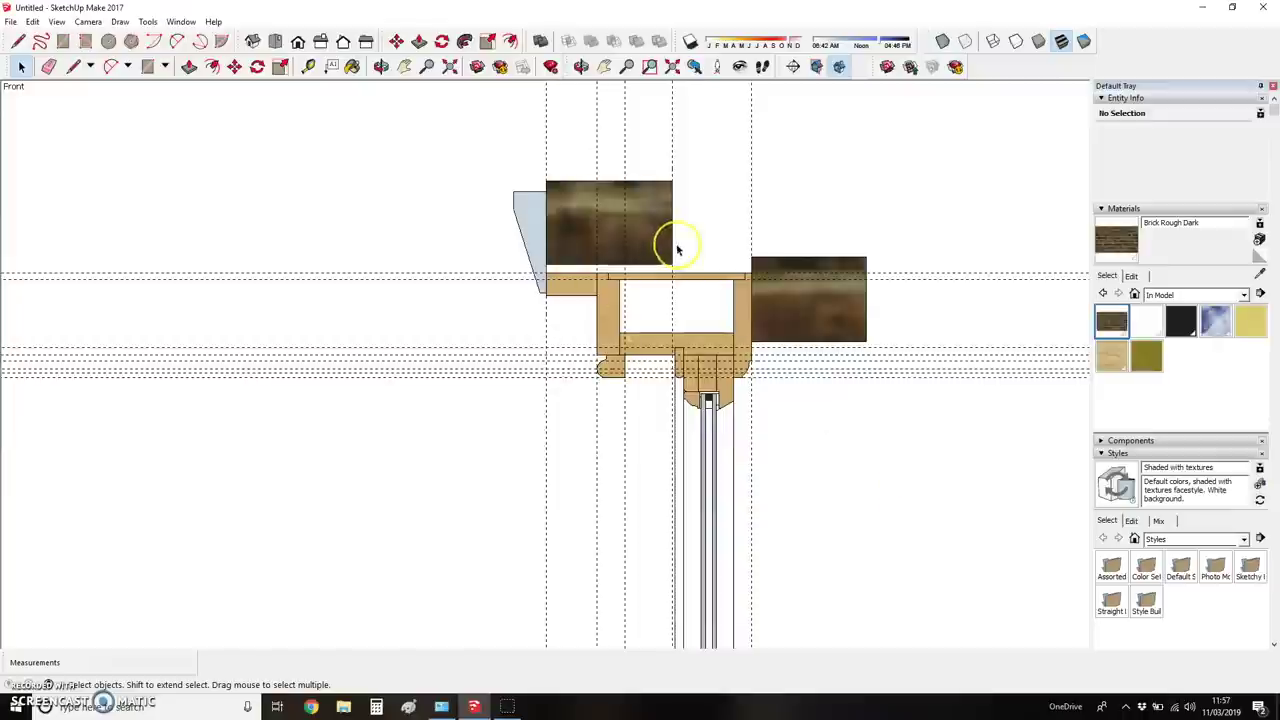
# - Measure the horizontal gap between the inner brick block and the outer lining's outside face
pyautogui.scroll(1, 677, 245)
pyautogui.press('t')
pyautogui.click(766, 229)
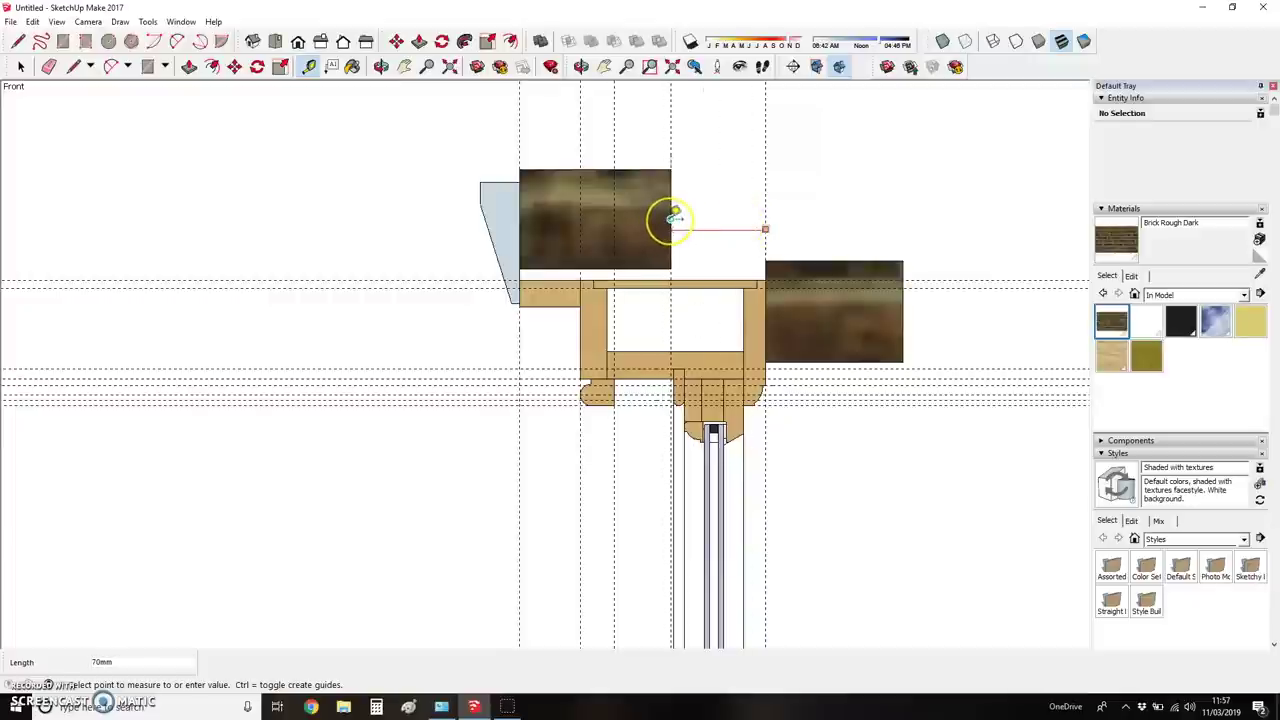
pyautogui.press('Escape')
pyautogui.scroll(-4, 668, 323)
pyautogui.scroll(4, 603, 383)
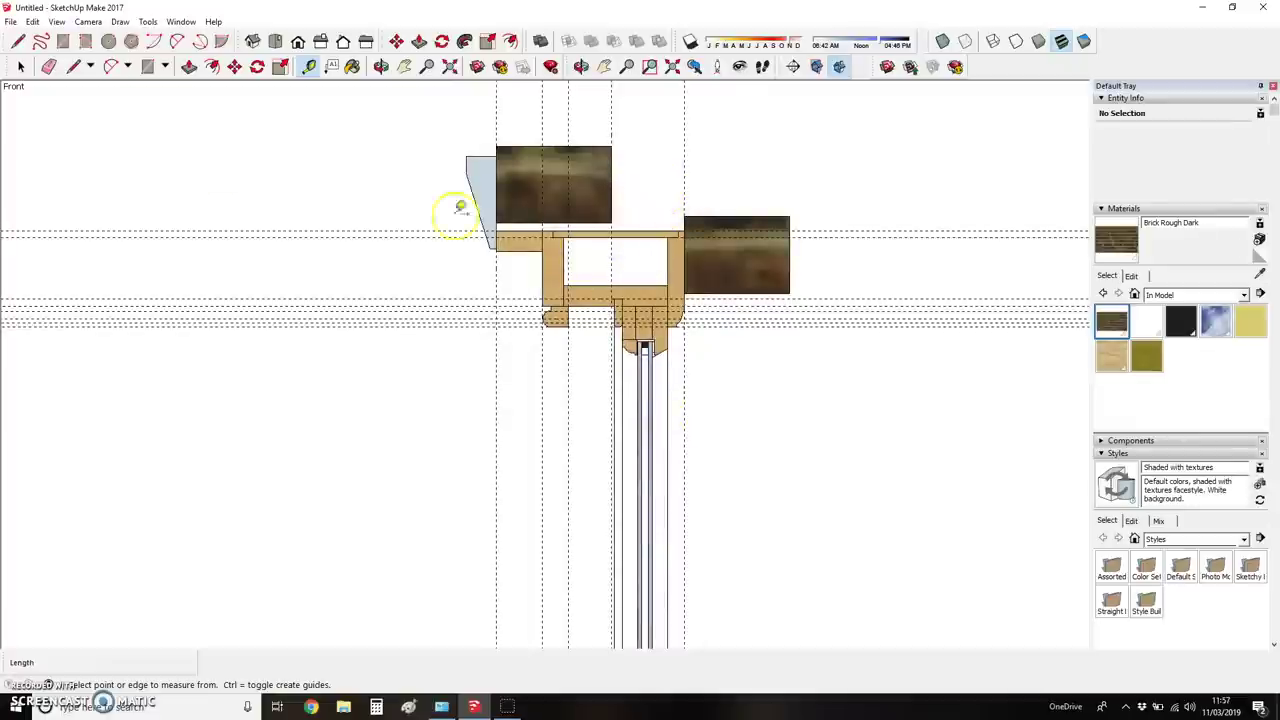
# - Delete all guides from the drawing
pyautogui.click(12, 21)
pyautogui.moveTo(33, 21)
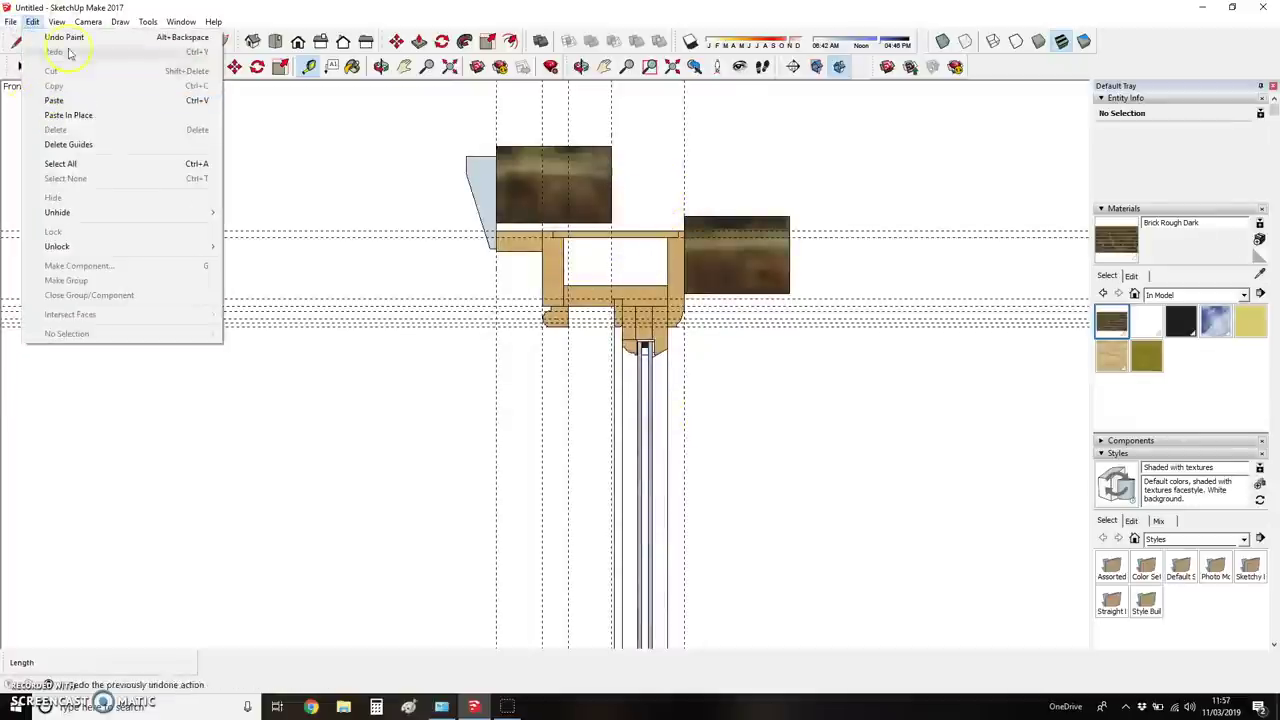
pyautogui.click(78, 146)
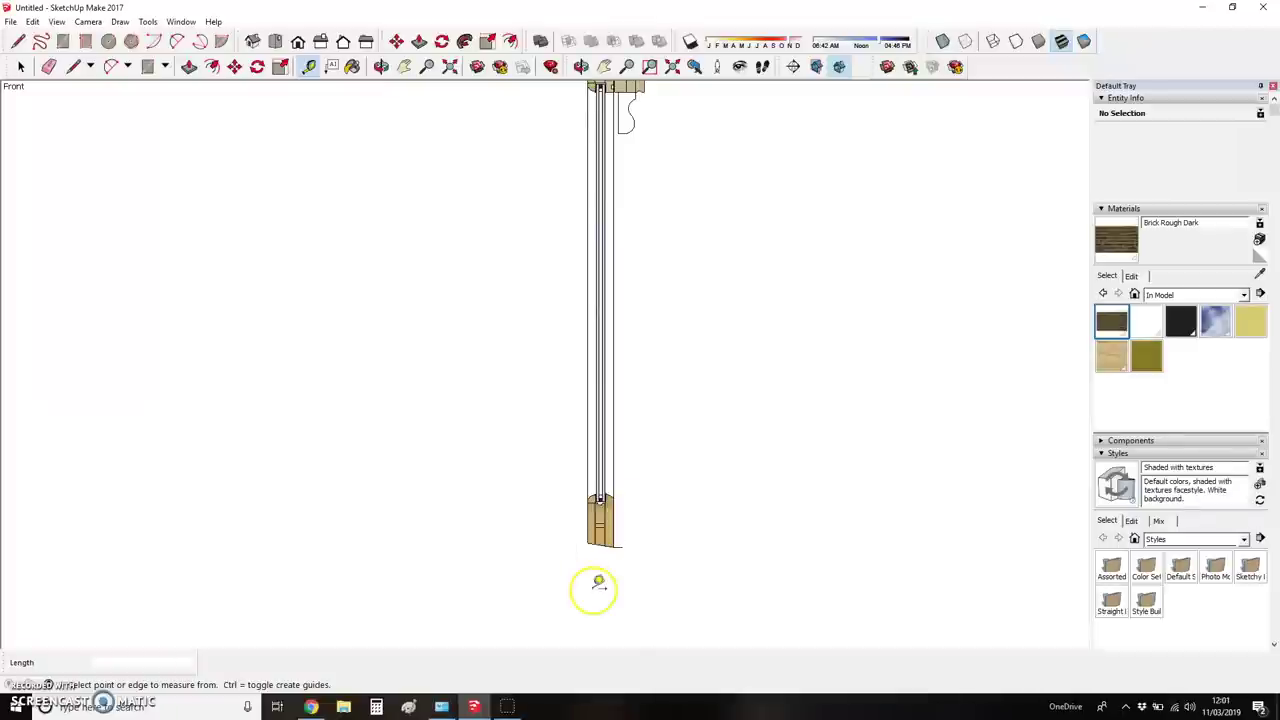
# - Draw a 5 mm vertical line downward from the lower outer corner of the sash bottom rail
pyautogui.scroll(4, 603, 540)
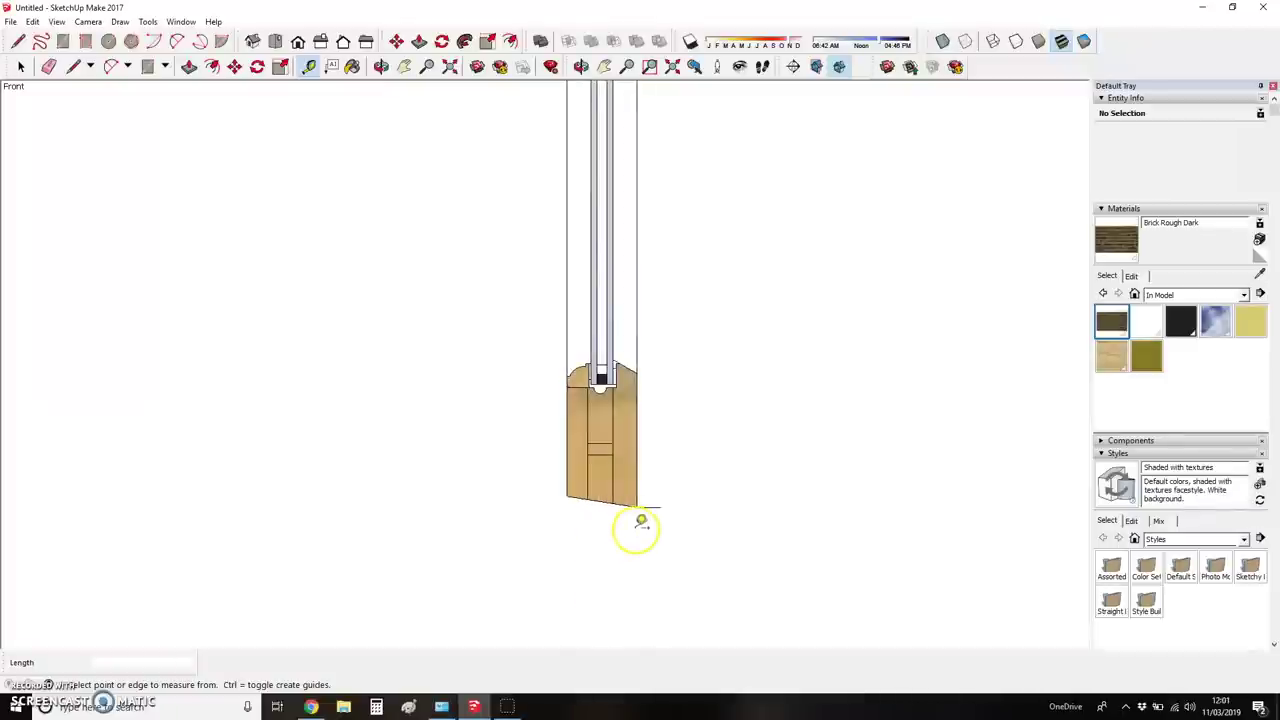
pyautogui.scroll(1, 640, 521)
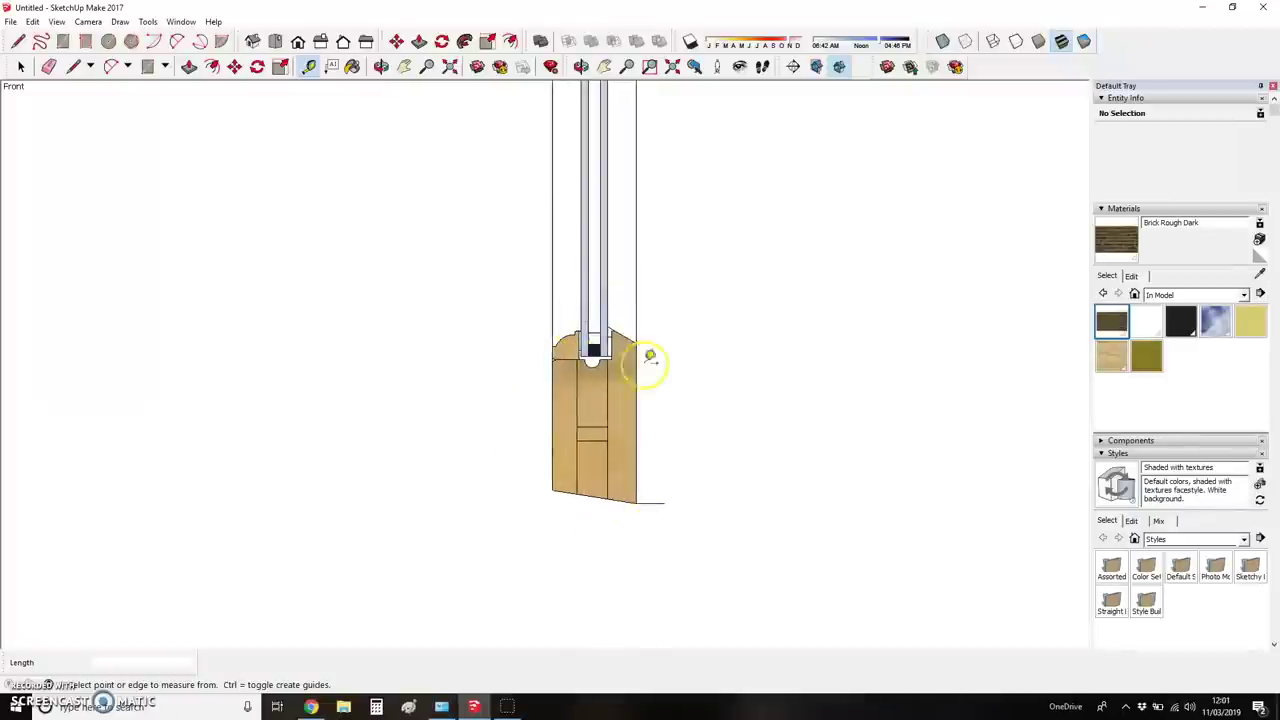
pyautogui.scroll(2, 629, 486)
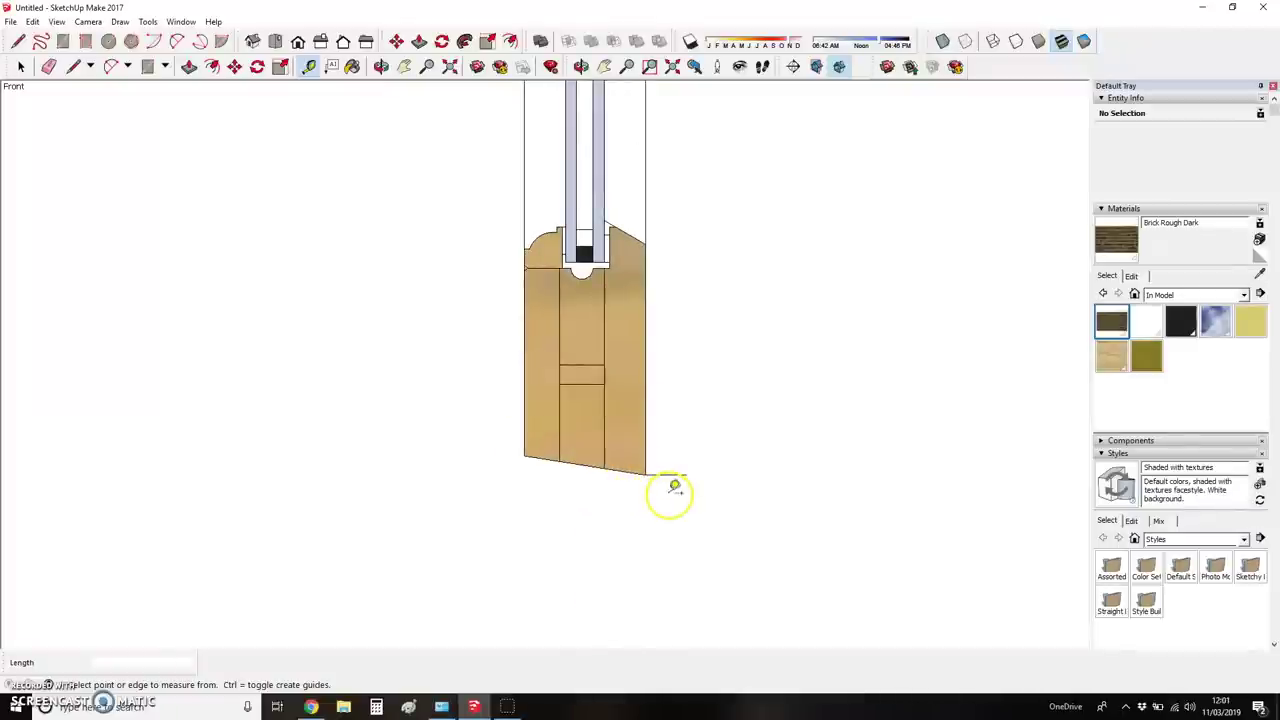
pyautogui.press('l')
pyautogui.click(646, 474)
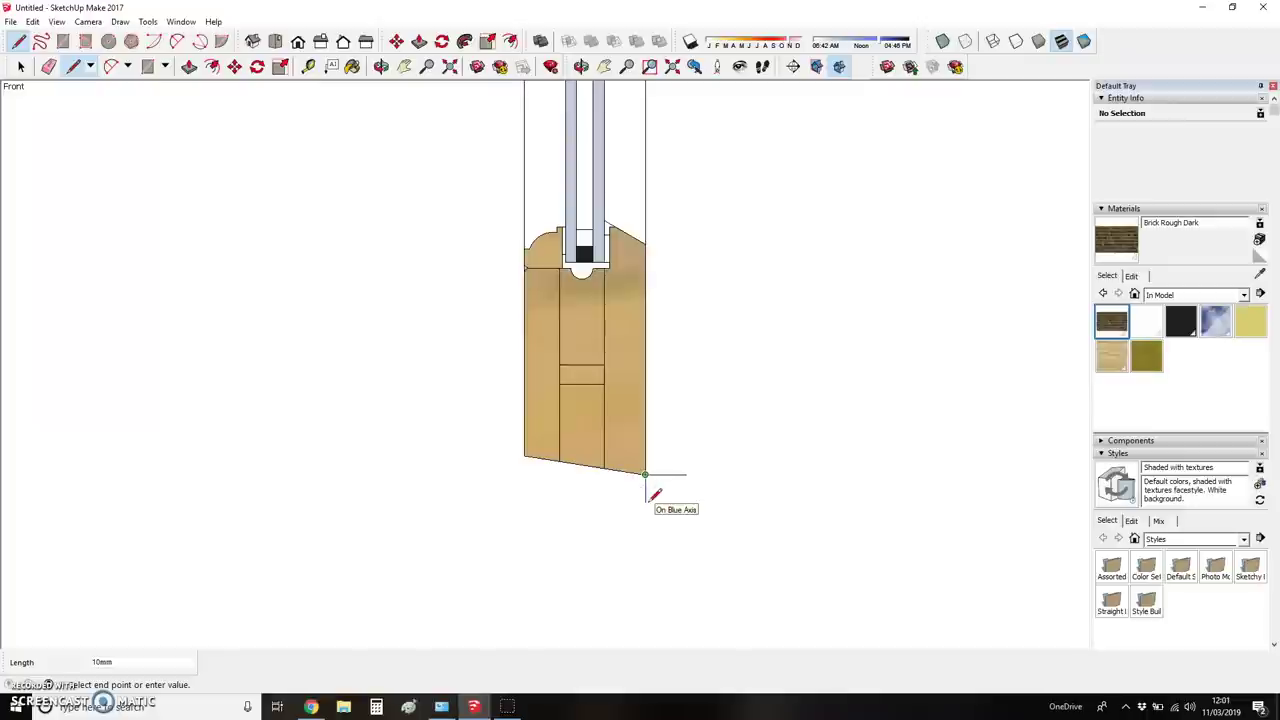
pyautogui.write('5mm')
pyautogui.press('Return')
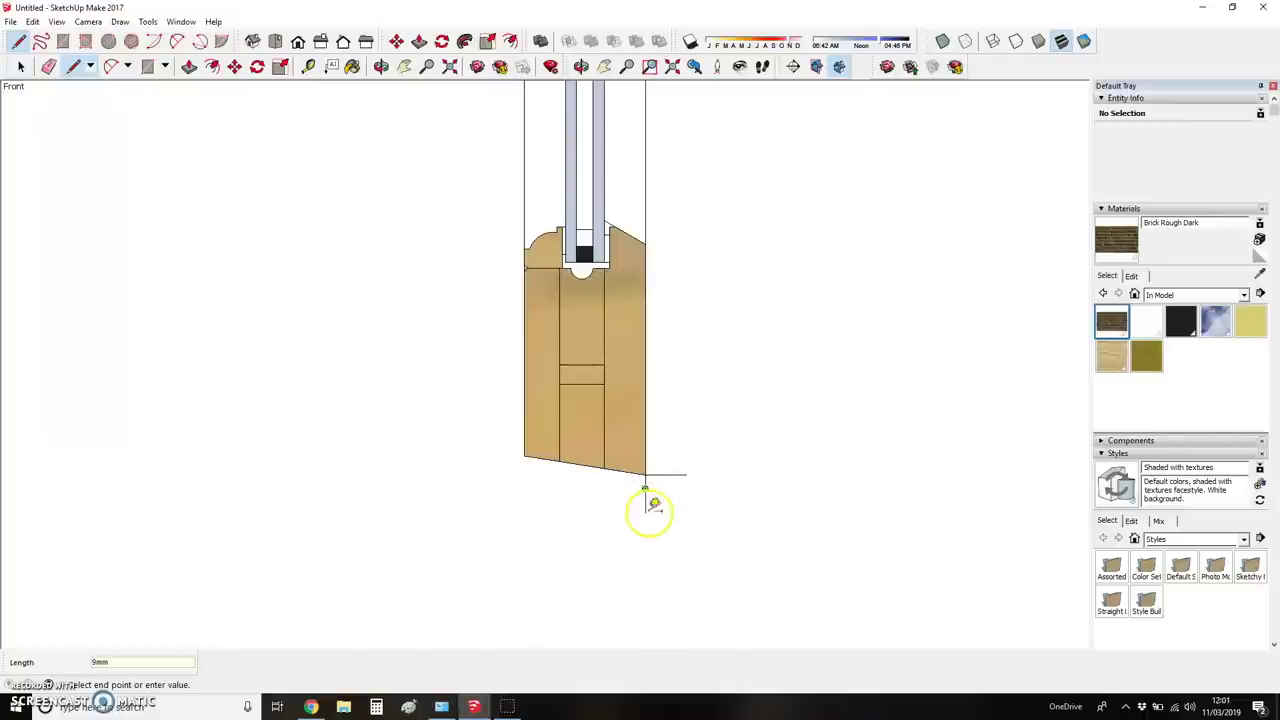
# - Place a sloping guide along the bottom rail's lower edge and a parallel guide through the lower end of the 5 mm line
pyautogui.press('t')
pyautogui.click(594, 469)
pyautogui.click(668, 487)
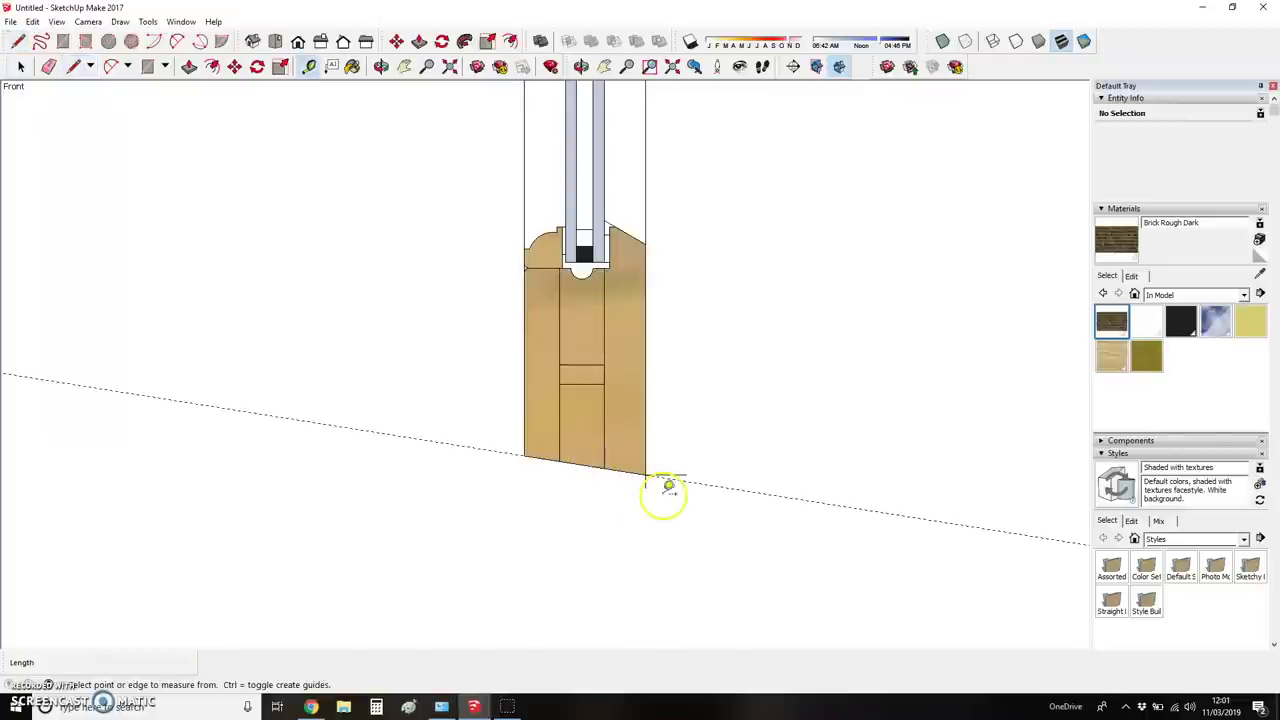
pyautogui.click(722, 488)
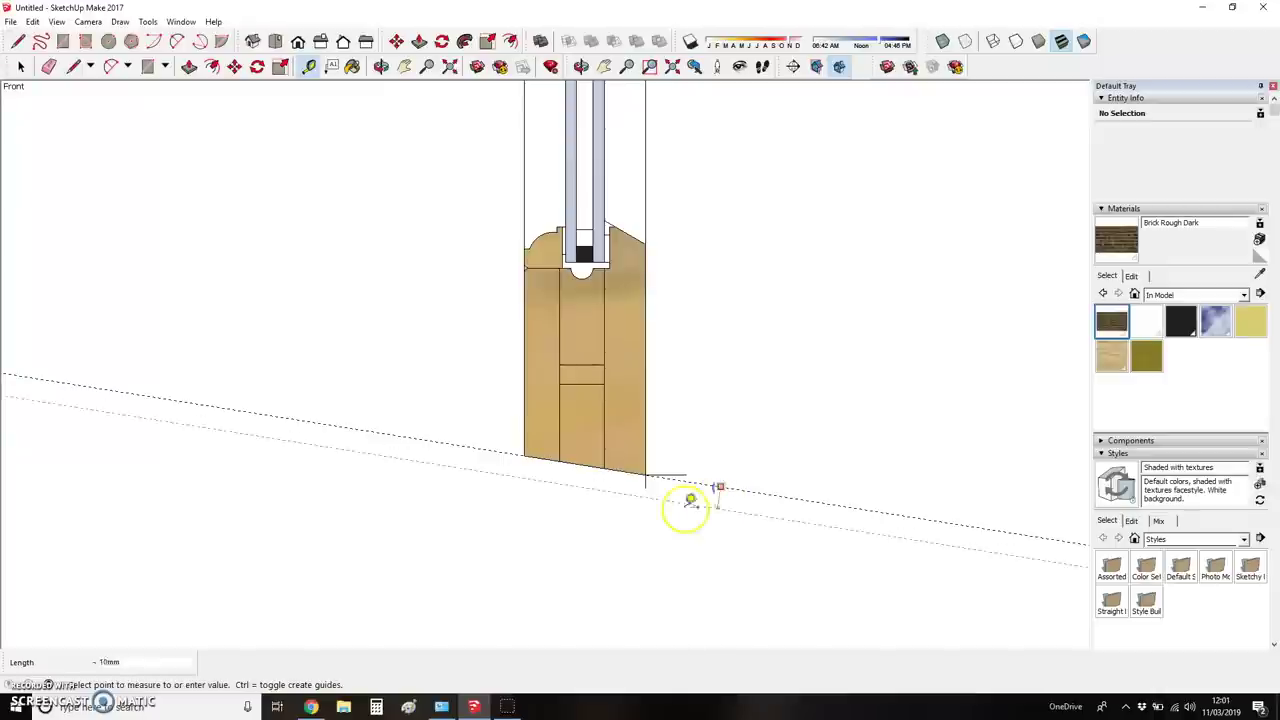
pyautogui.click(645, 488)
pyautogui.scroll(-8, 423, 409)
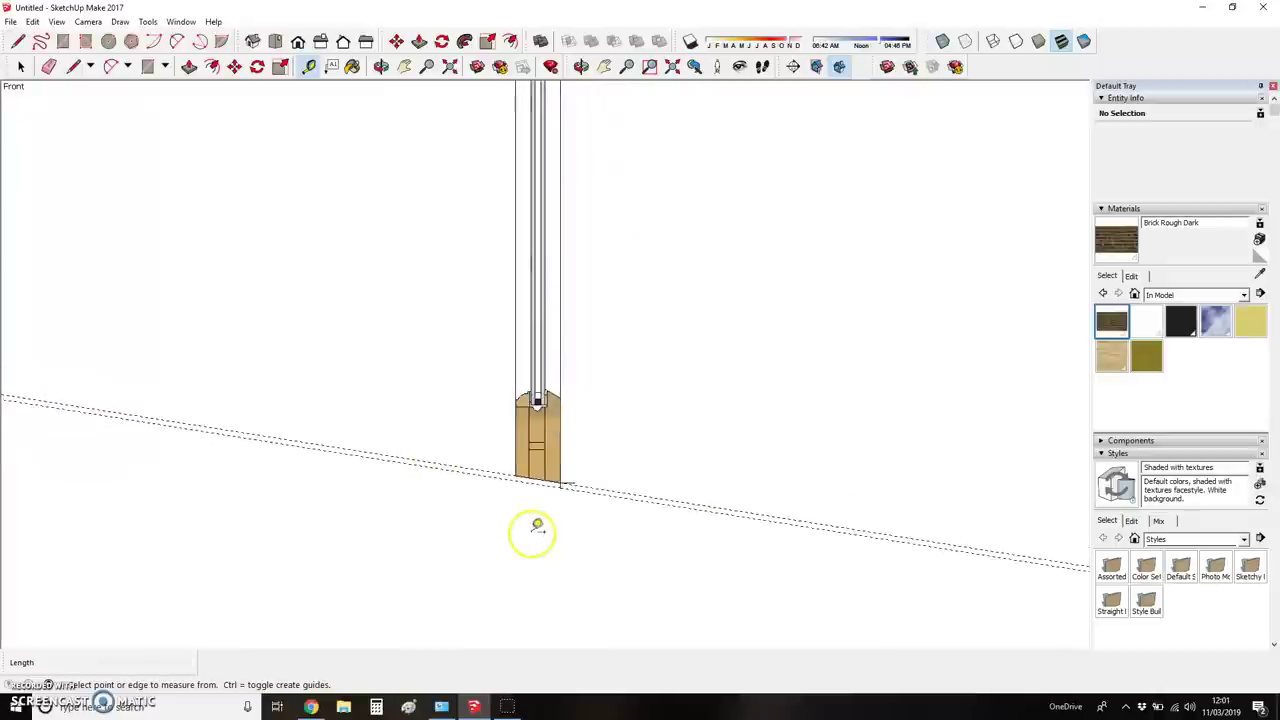
pyautogui.scroll(3, 601, 127)
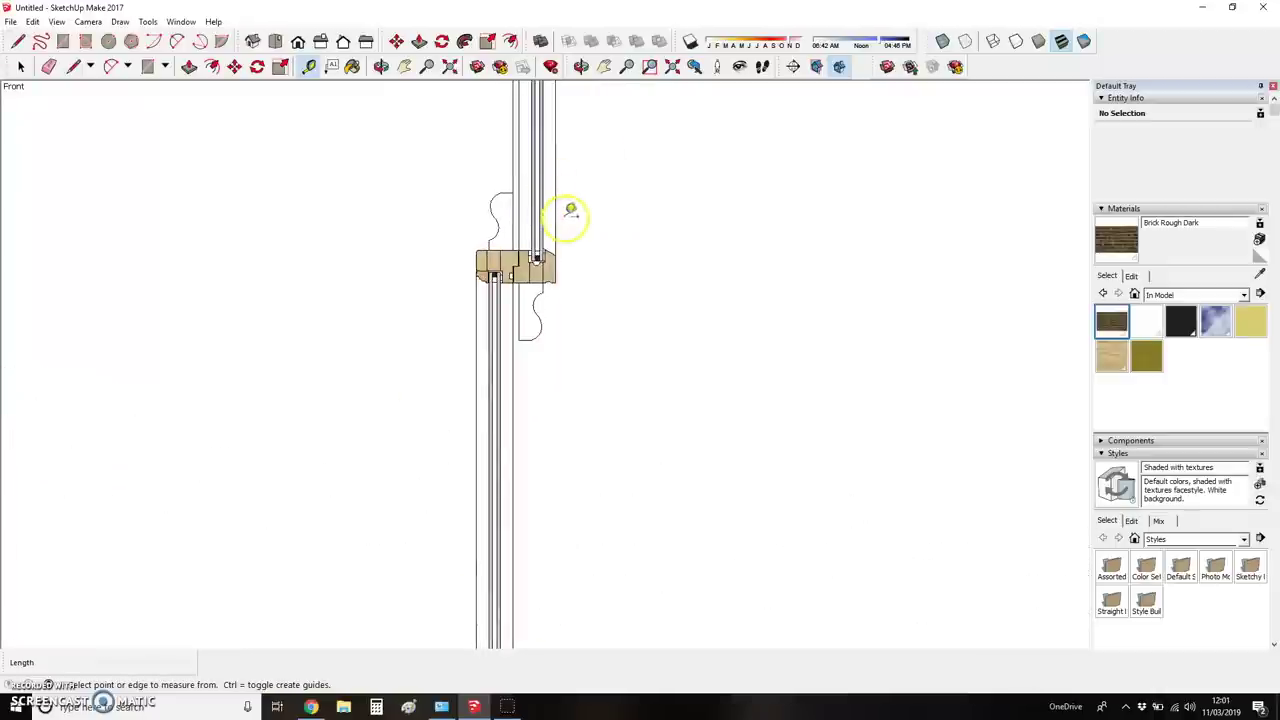
# - Place vertical guides along the upper sash's outer face and along the outer lining's outside face, running down past the bottom rail
pyautogui.click(560, 197)
pyautogui.click(562, 197)
pyautogui.scroll(-3, 566, 160)
pyautogui.scroll(4, 503, 423)
pyautogui.scroll(2, 533, 385)
pyautogui.scroll(-5, 543, 466)
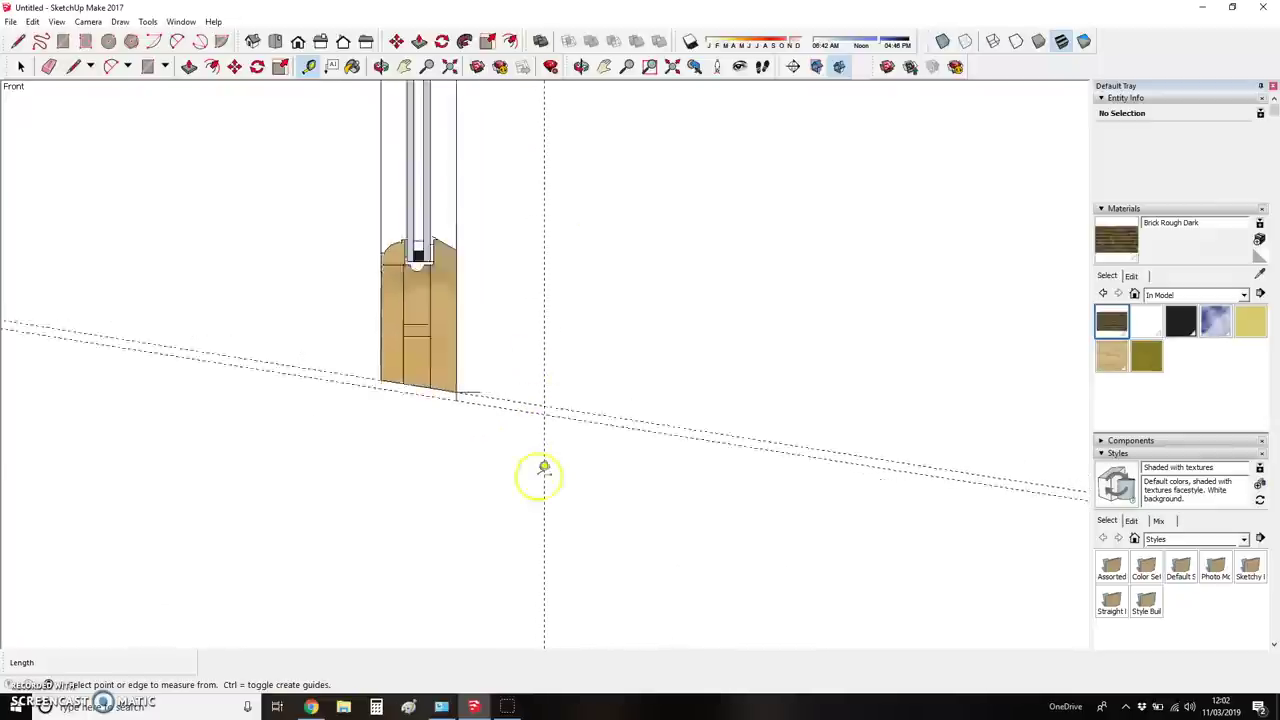
pyautogui.scroll(-2, 540, 505)
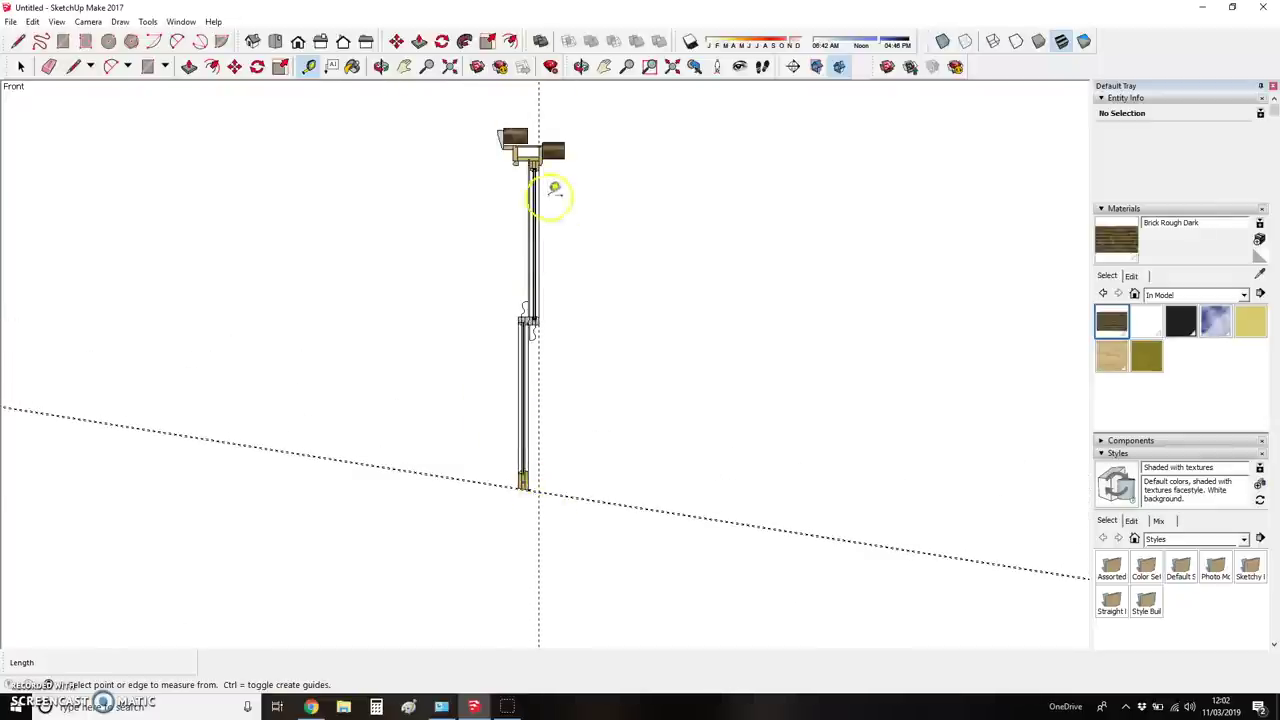
pyautogui.scroll(3, 545, 135)
pyautogui.scroll(2, 537, 140)
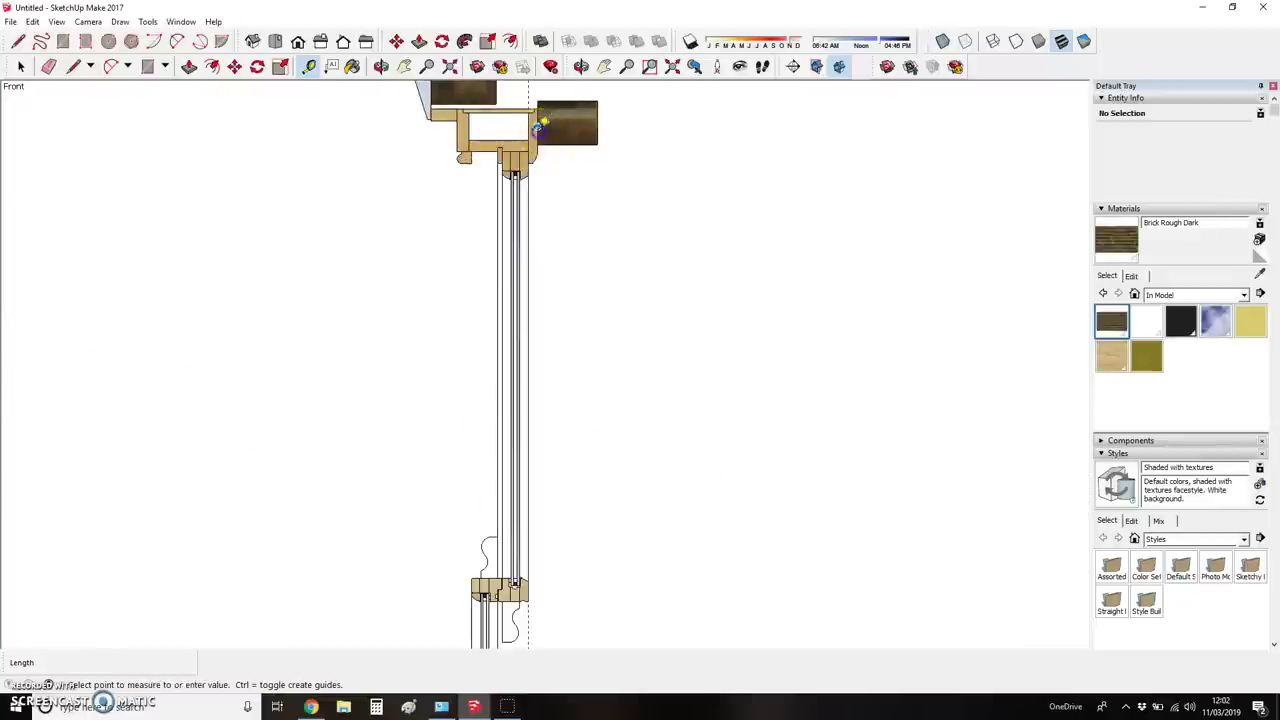
pyautogui.scroll(-4, 541, 125)
pyautogui.scroll(6, 514, 429)
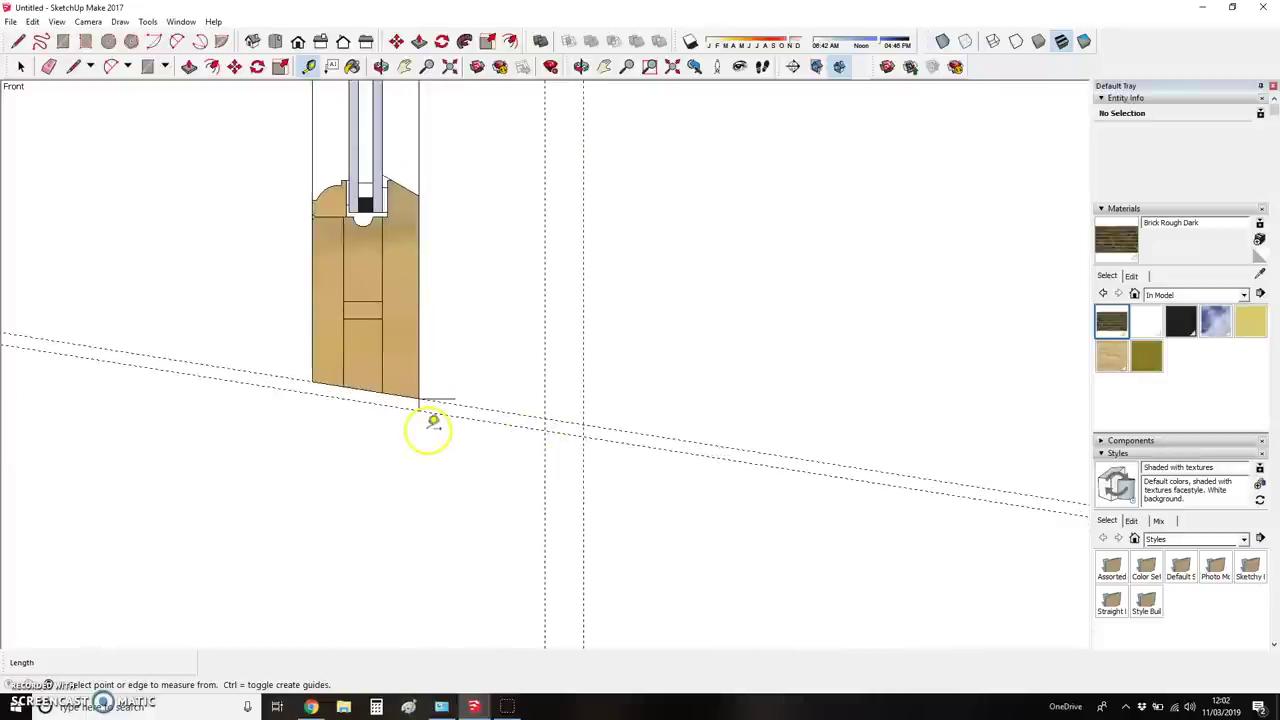
# - Draw the sill's sloping top edge along the lower sloping guide, from the 5 mm line's lower end to the outermost vertical guide
pyautogui.press('l')
pyautogui.click(418, 410)
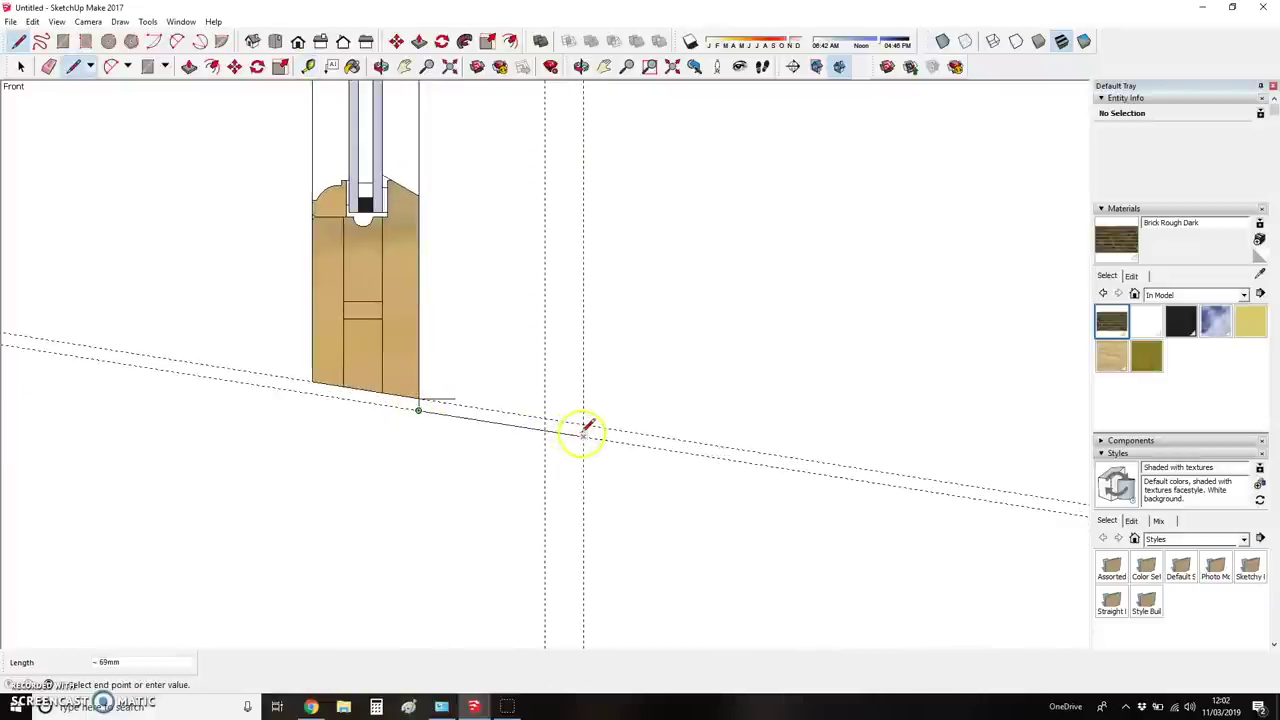
pyautogui.click(582, 436)
pyautogui.press('t')
# - Draw the sill's front edge 45 mm down from the slope's outer end and a horizontal underside line running inward past the sash
pyautogui.press('l')
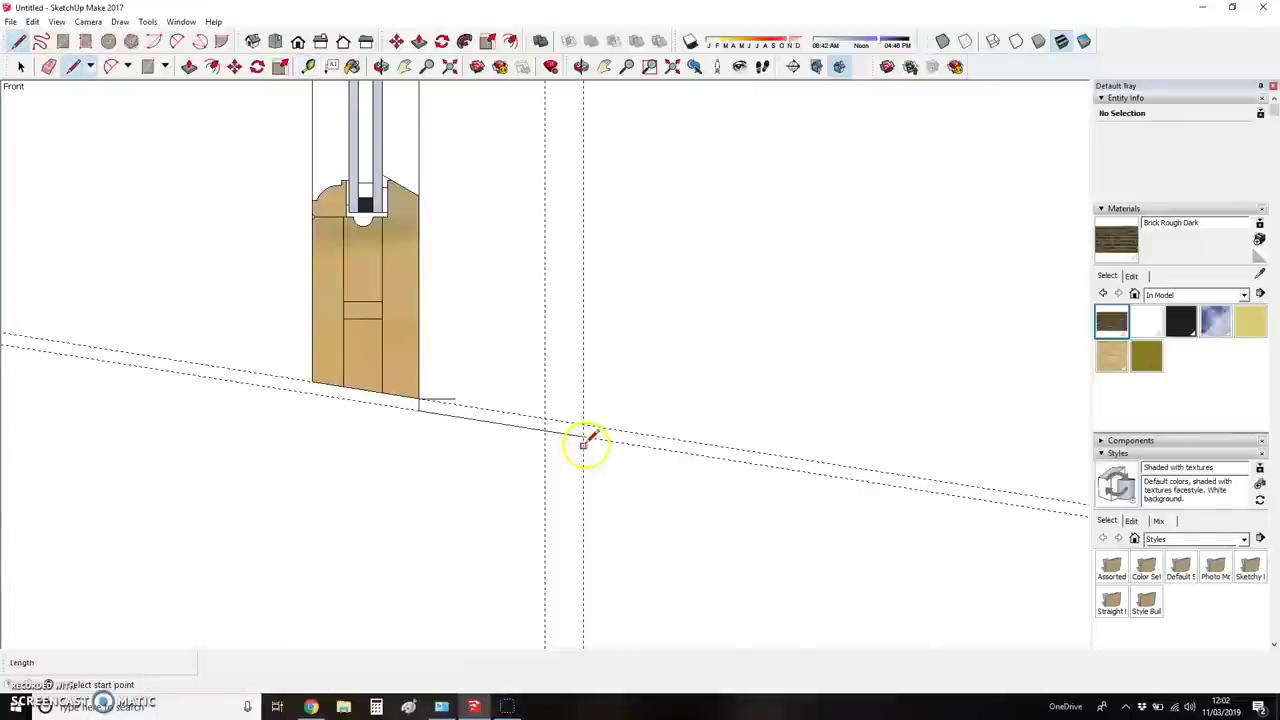
pyautogui.click(583, 436)
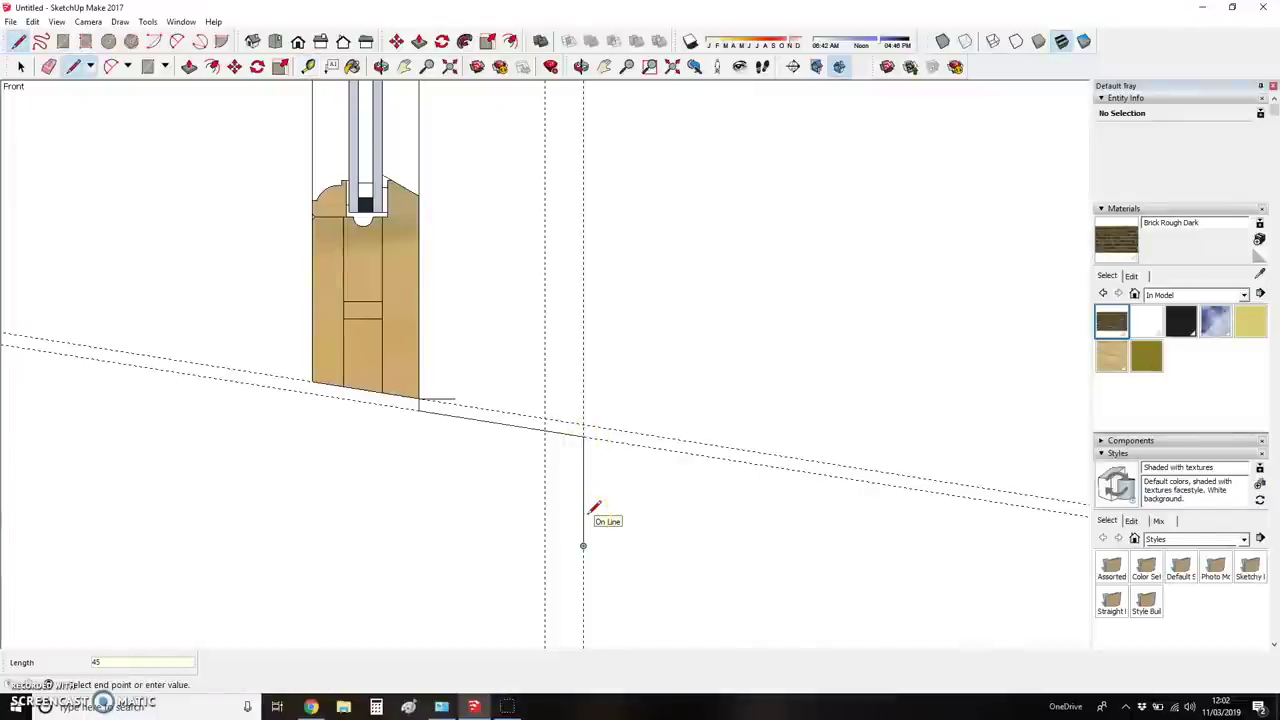
pyautogui.click(583, 545)
pyautogui.scroll(-3, 766, 429)
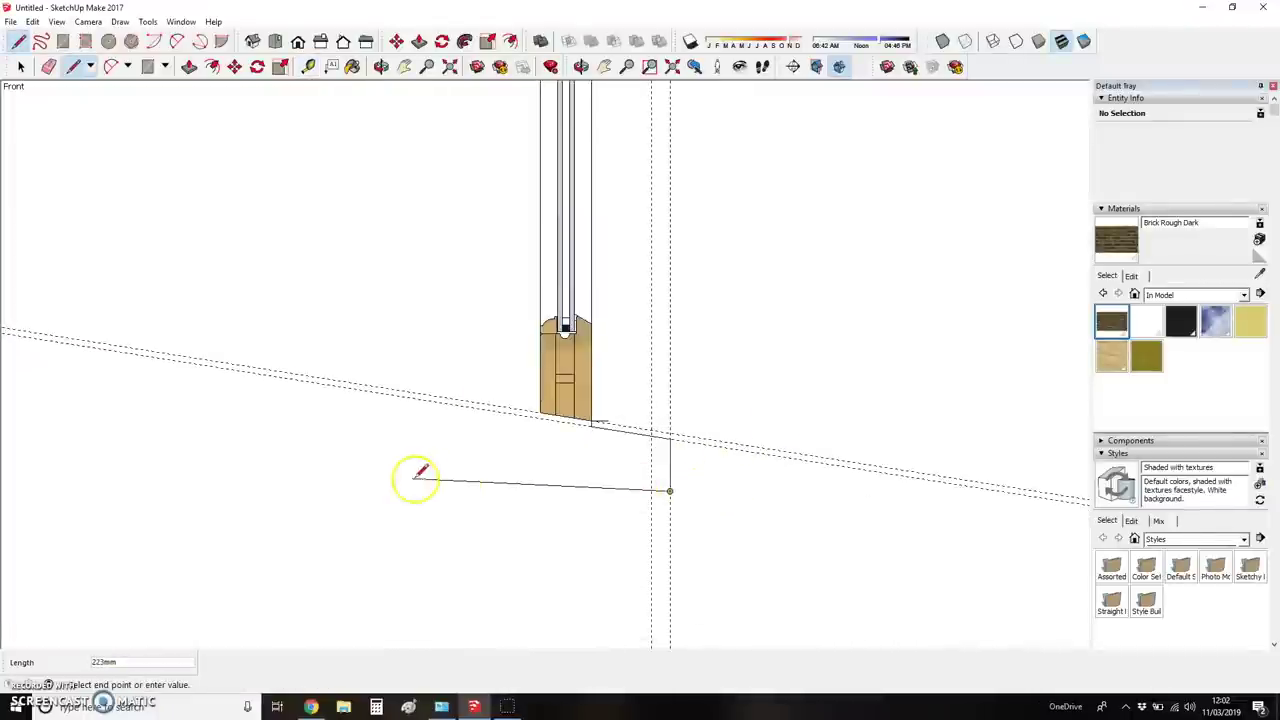
pyautogui.click(351, 491)
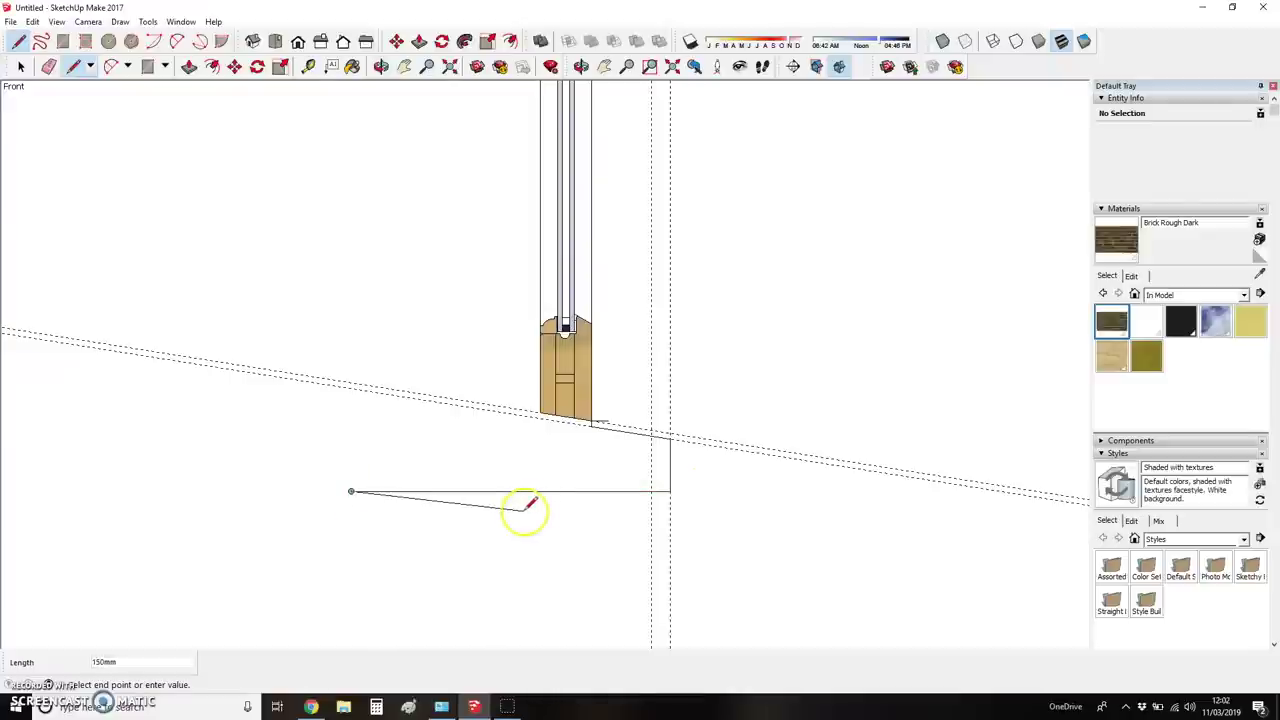
pyautogui.press('t')
# - Draw an 8 mm radius circle where the inner vertical guide crosses the sill's underside, and erase everything but its upper arc to form a drip groove
pyautogui.scroll(3, 531, 450)
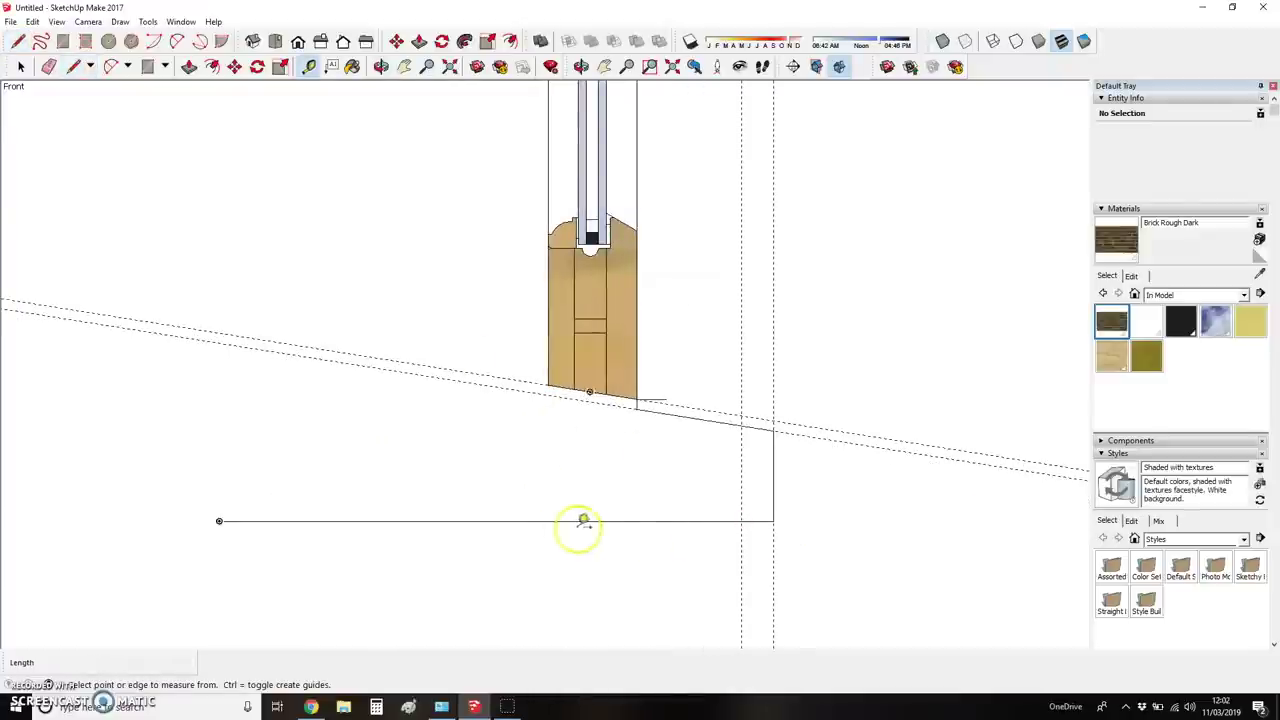
pyautogui.press('c')
pyautogui.click(741, 519)
pyautogui.write('8')
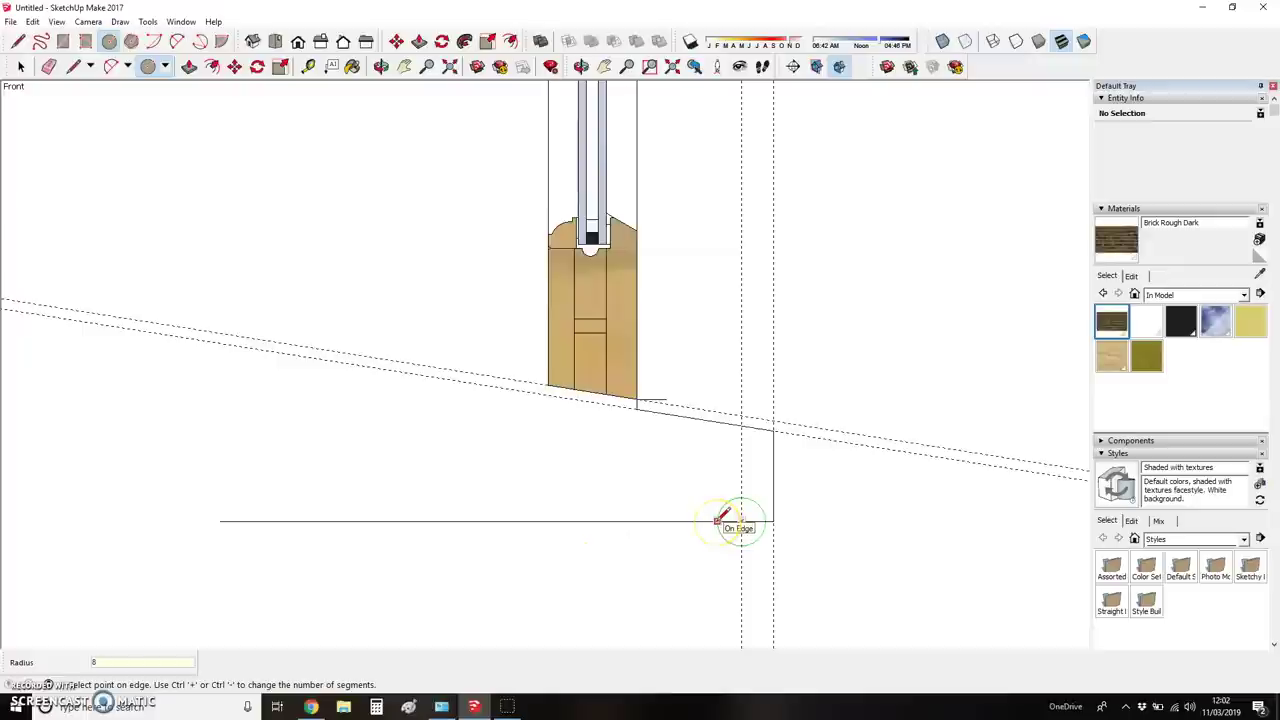
pyautogui.press('Return')
pyautogui.press('e')
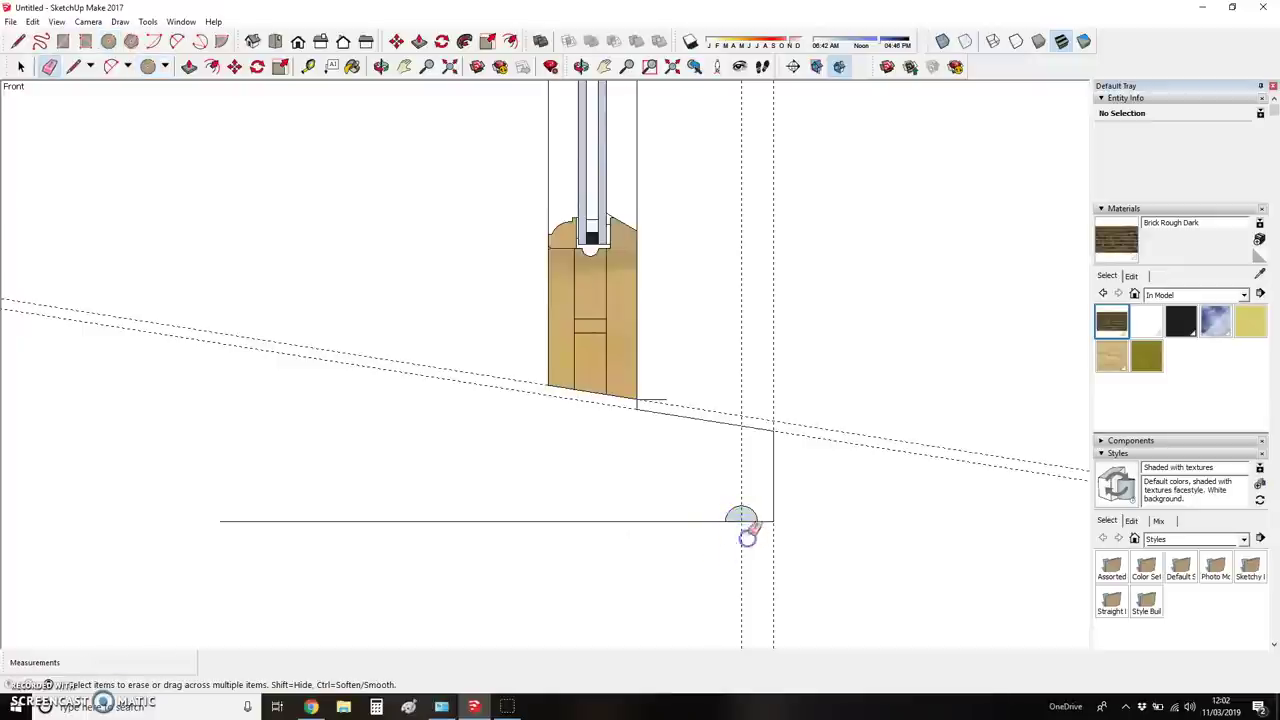
pyautogui.click(745, 525)
pyautogui.scroll(-3, 766, 531)
pyautogui.scroll(3, 420, 537)
pyautogui.scroll(-3, 689, 503)
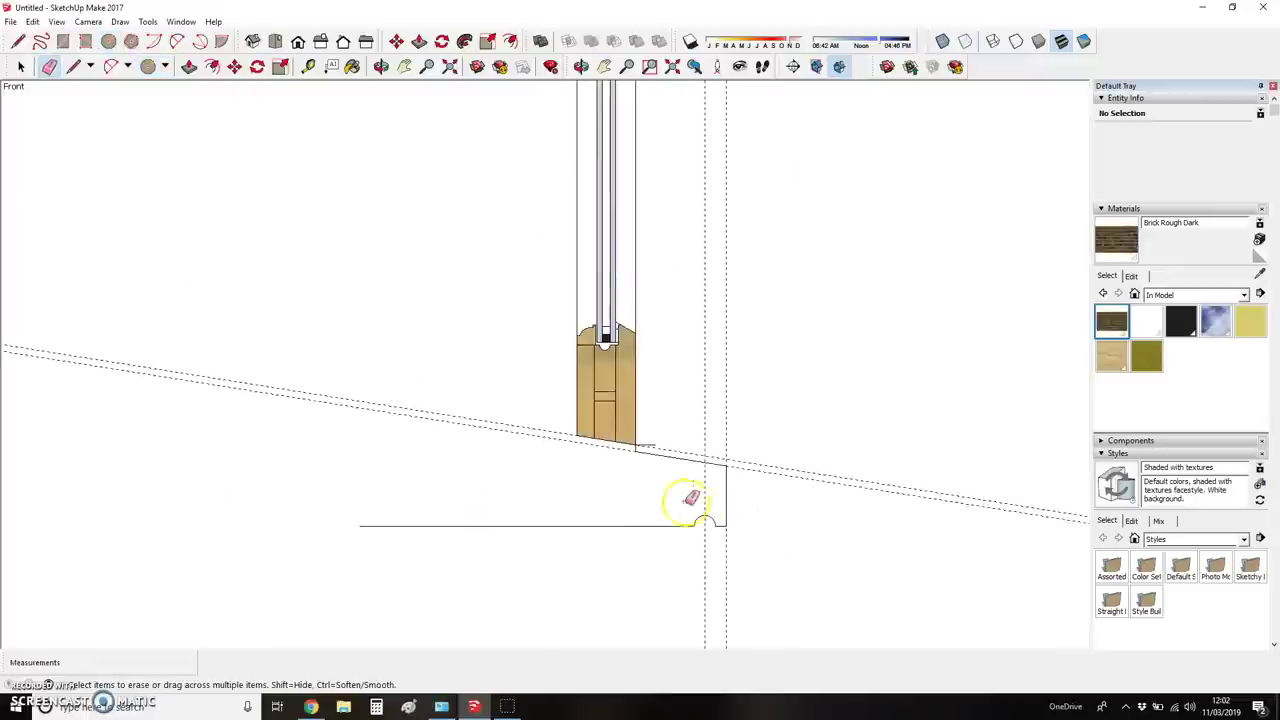
pyautogui.scroll(3, 733, 527)
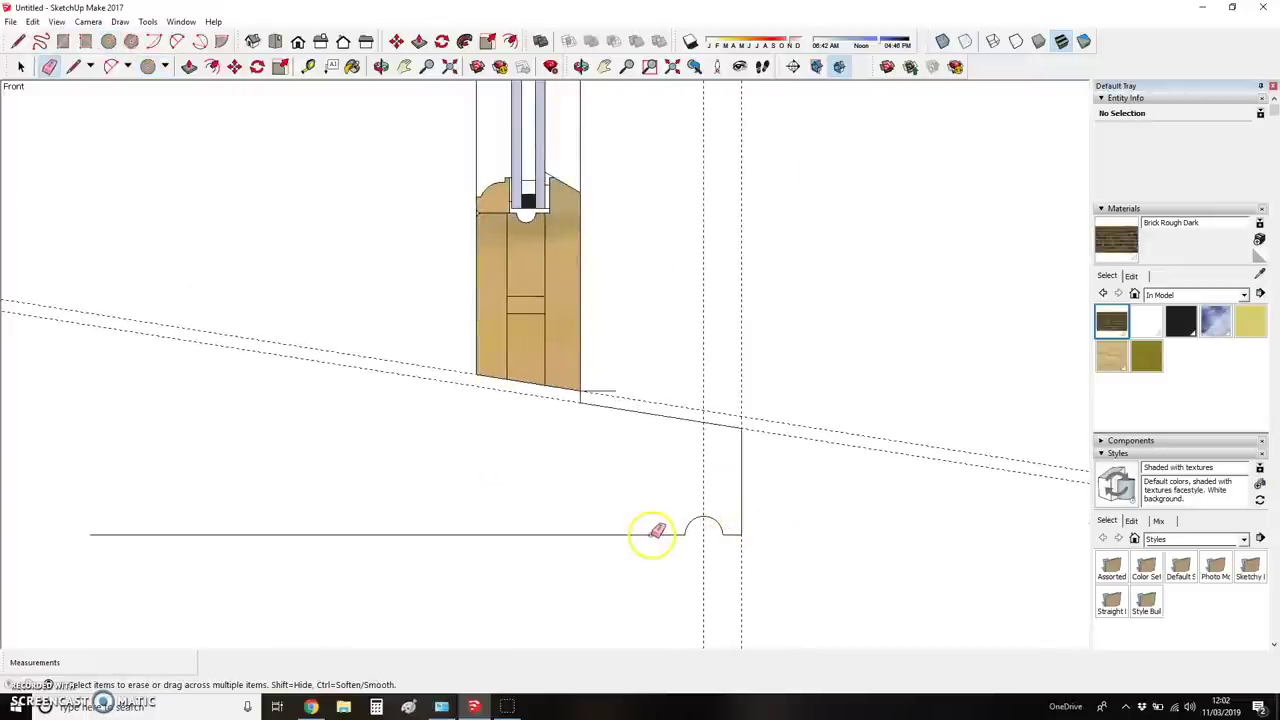
pyautogui.scroll(-2, 624, 518)
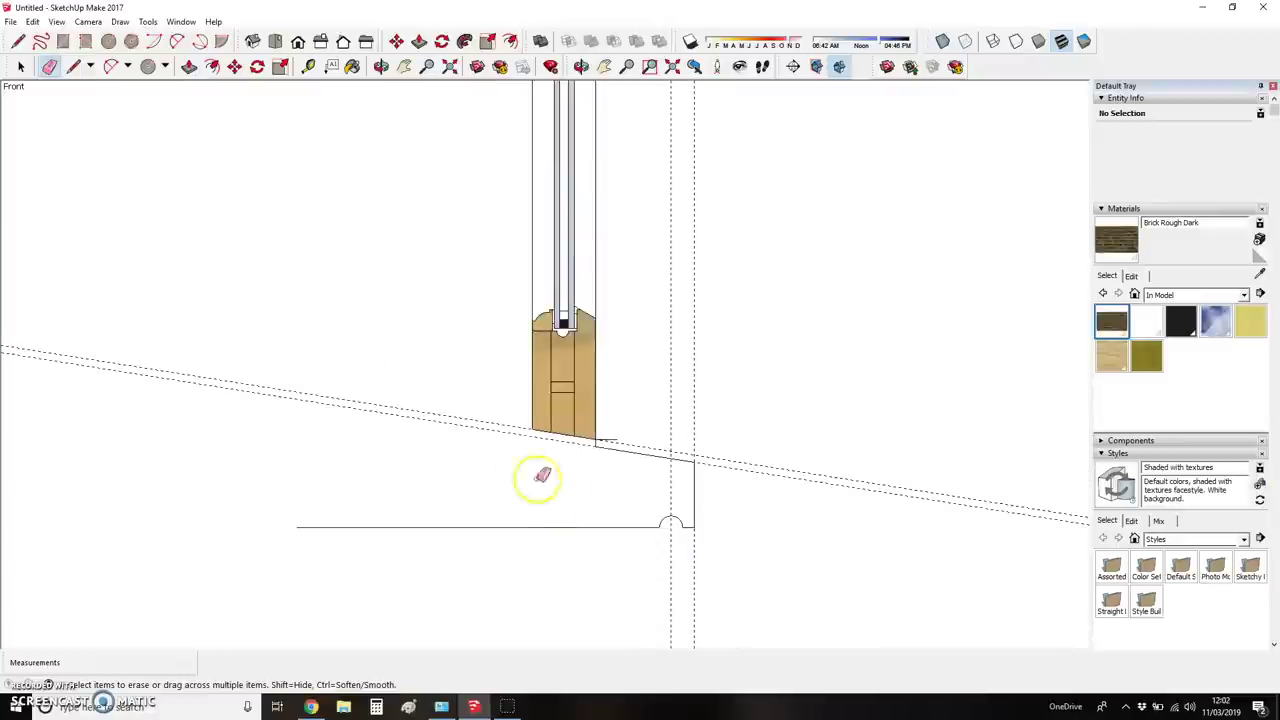
# - Place a horizontal guide 6 mm below the sill's underside line
pyautogui.press('t')
pyautogui.click(576, 526)
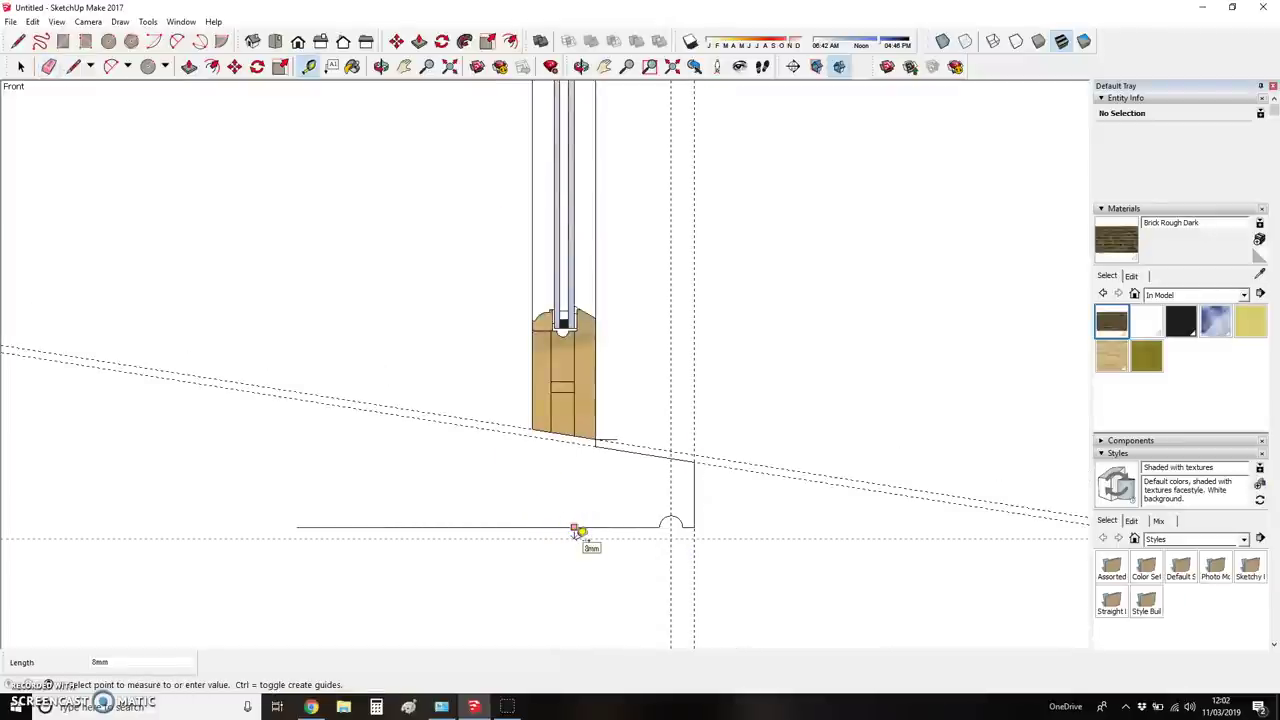
pyautogui.click(576, 531)
pyautogui.write('6')
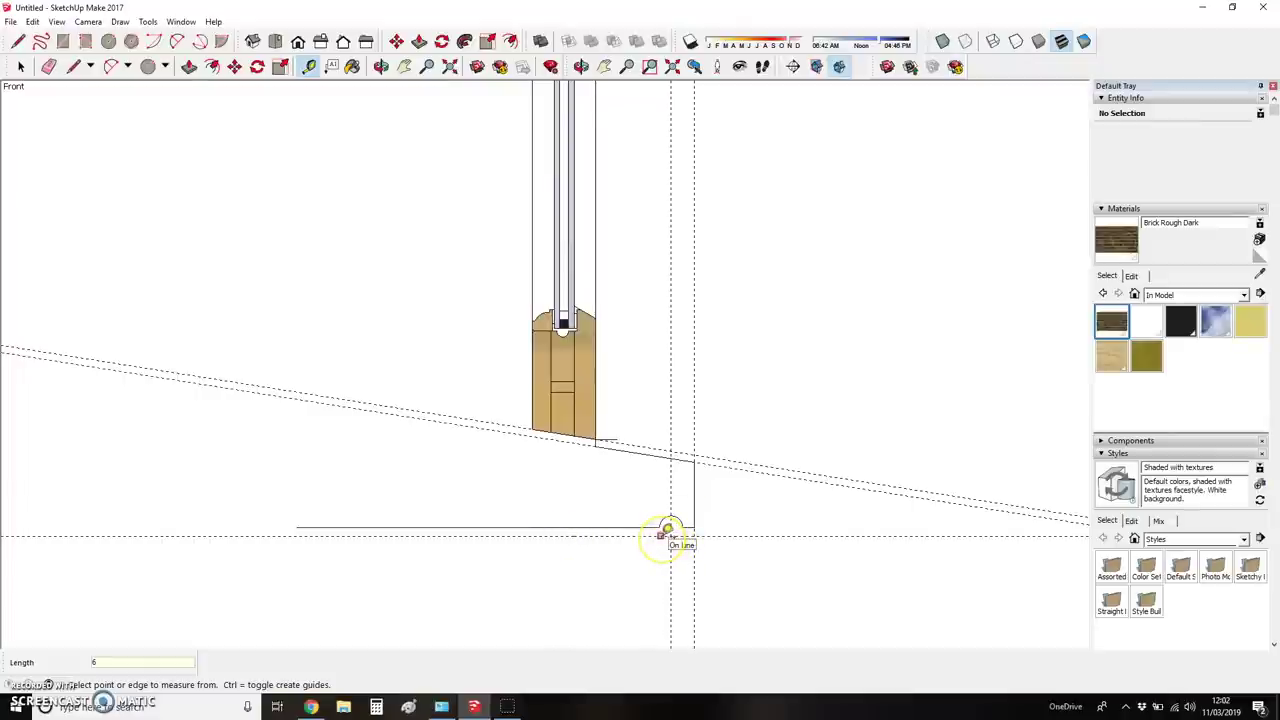
# - Add a sloping guide parallel to the sill slope guides, about 55 mm below the upper one, passing just beside the drip groove
pyautogui.write('l')
pyautogui.click(657, 535)
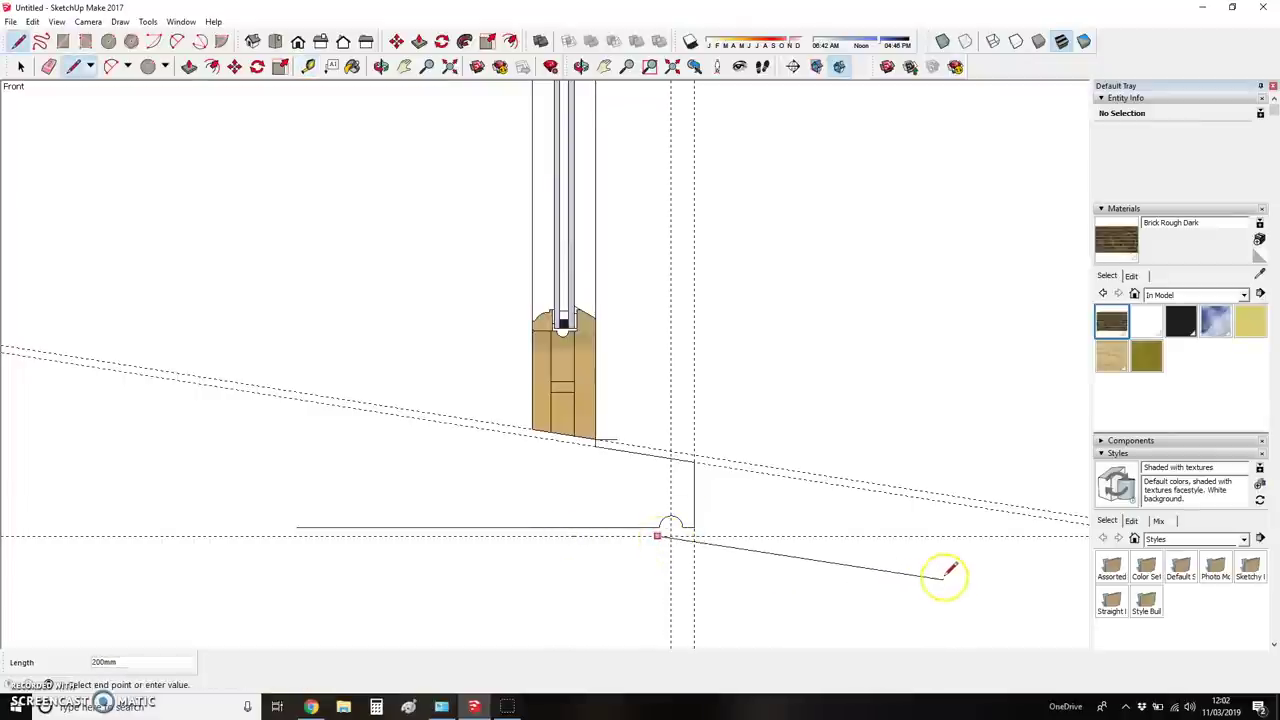
pyautogui.press('t')
pyautogui.click(930, 498)
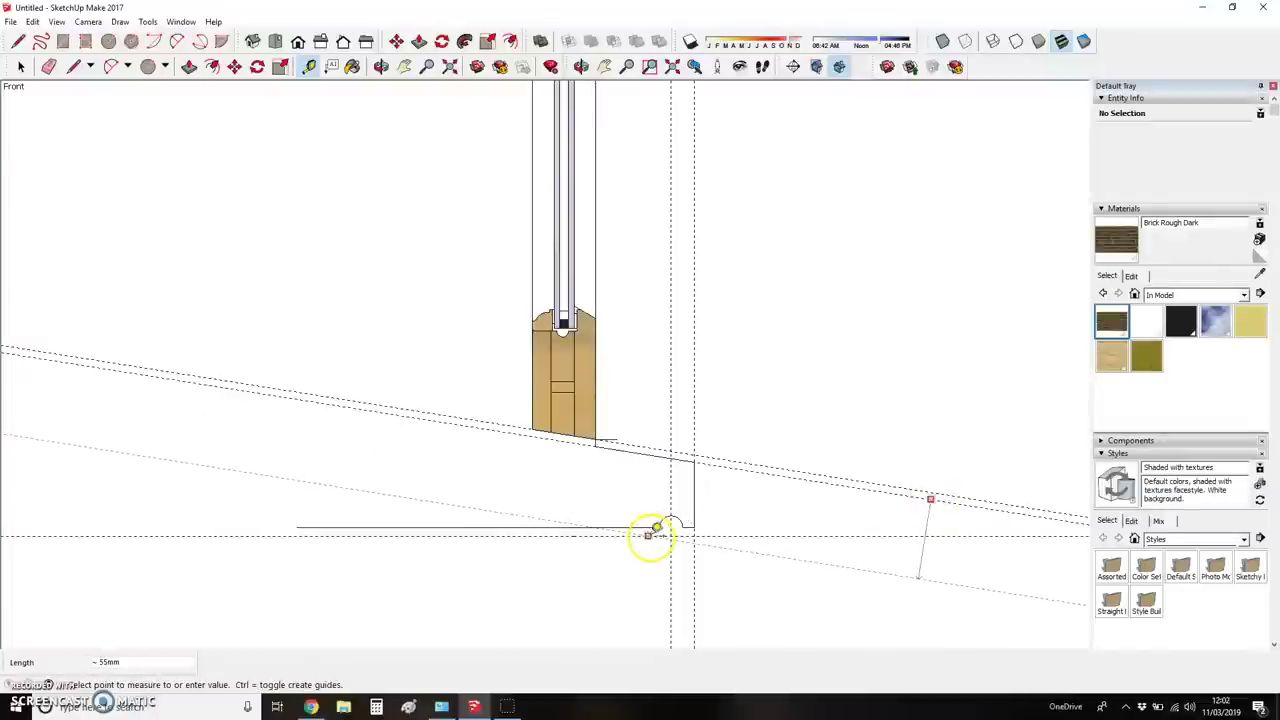
pyautogui.click(657, 532)
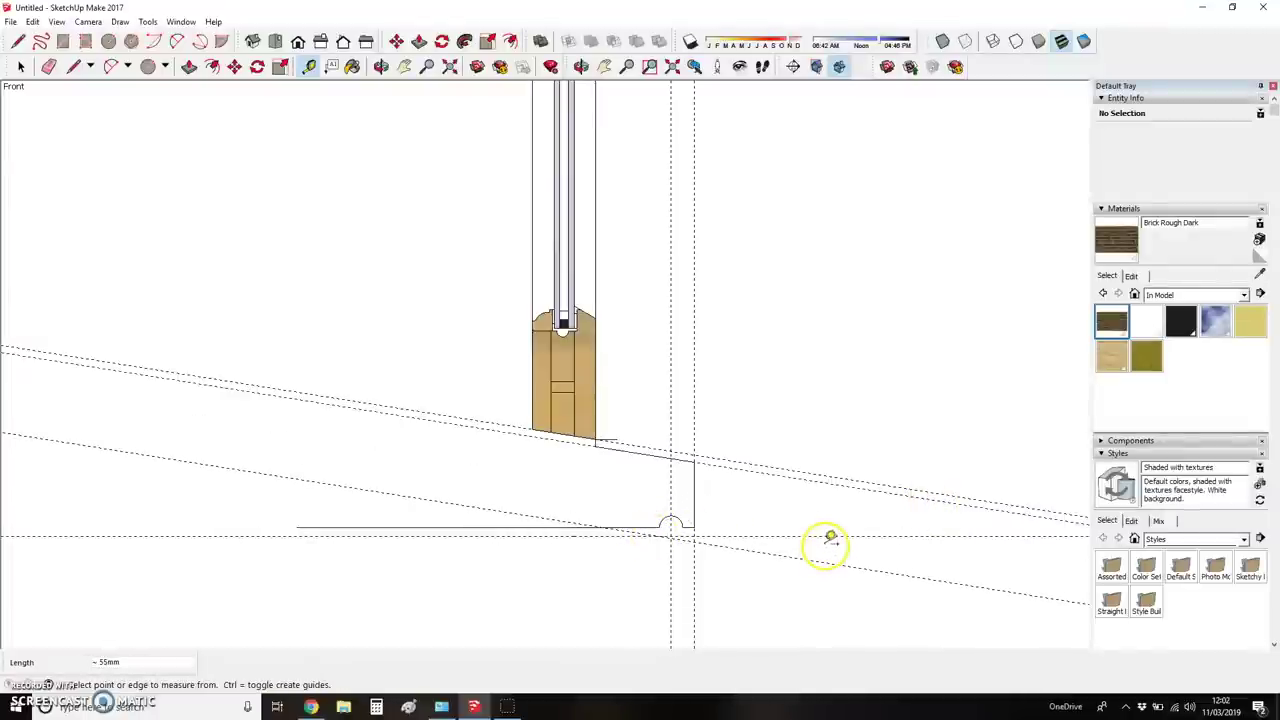
# - Place a vertical guide along the outer face of the outer brick at the window head, extending down past the sill
pyautogui.press('l')
pyautogui.scroll(-4, 551, 491)
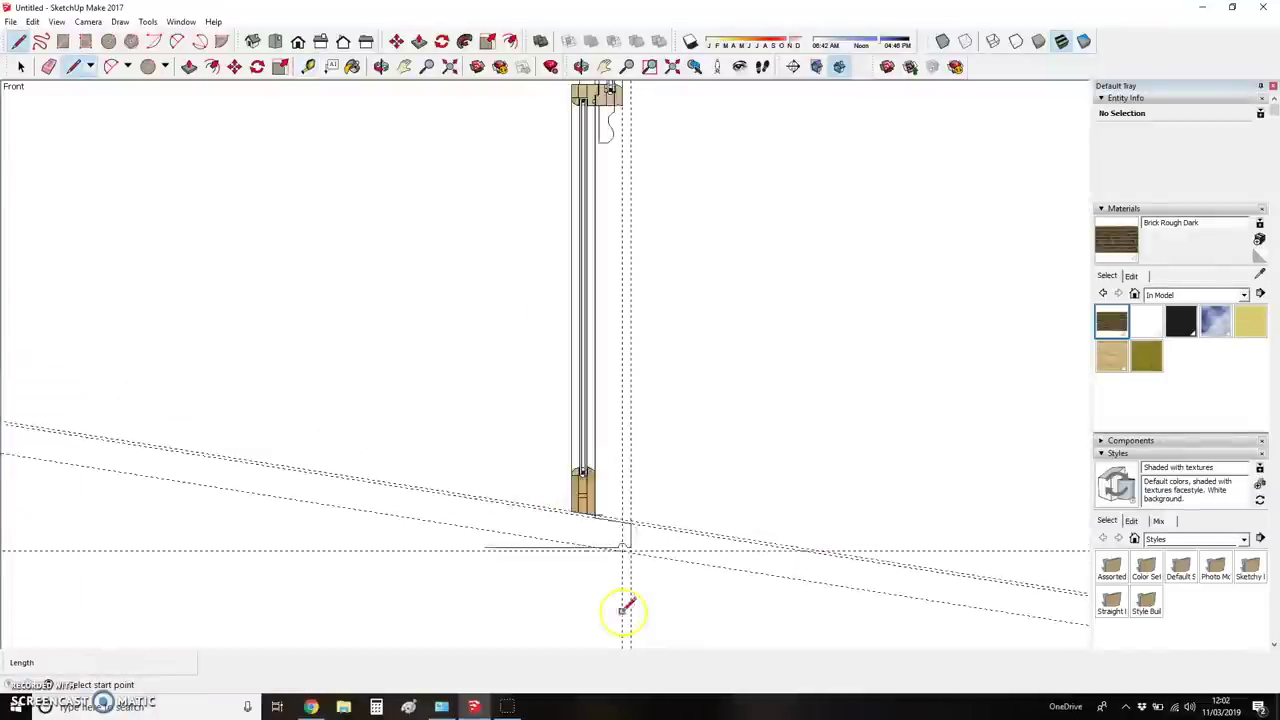
pyautogui.scroll(-3, 598, 493)
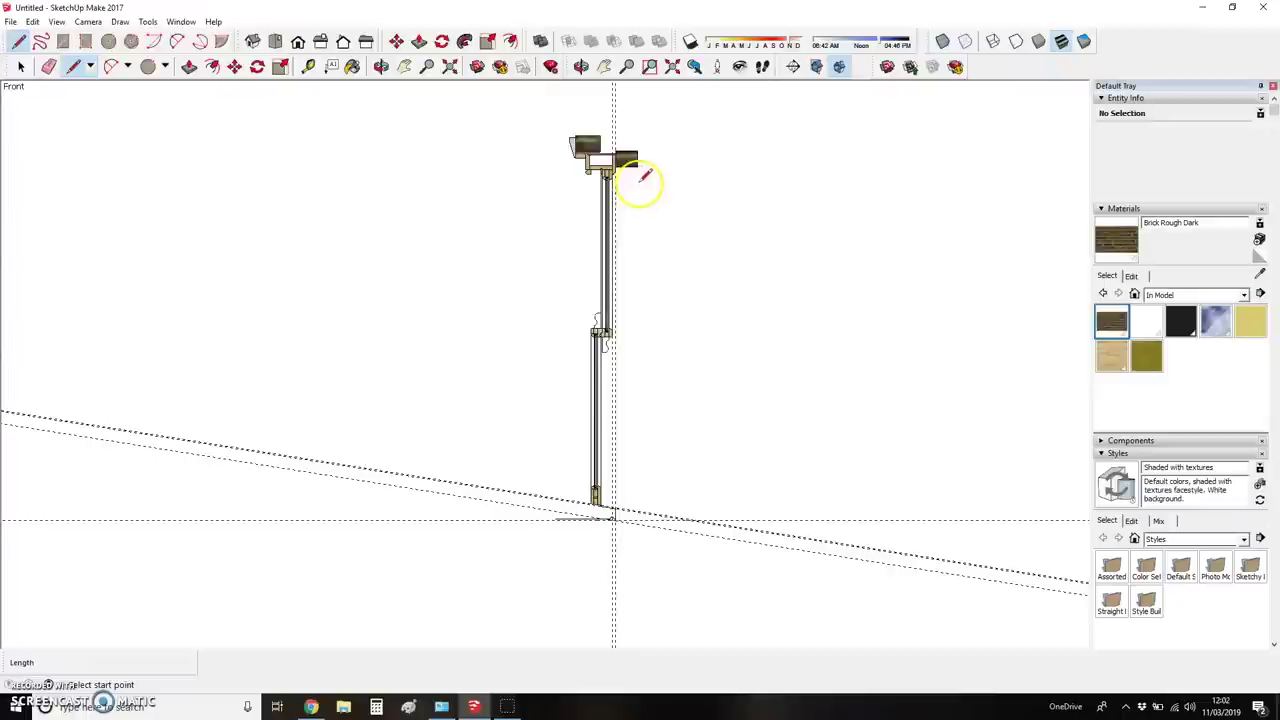
pyautogui.press('t')
pyautogui.scroll(2, 646, 154)
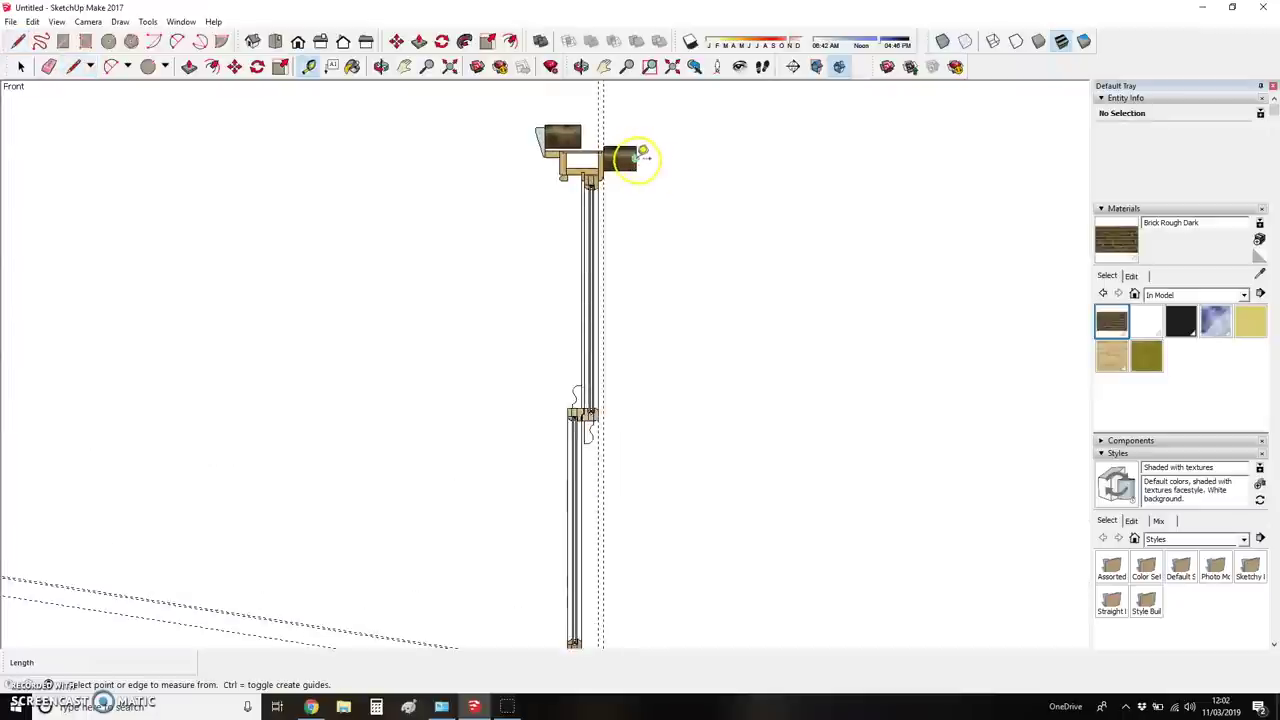
pyautogui.scroll(-4, 641, 154)
pyautogui.scroll(5, 600, 457)
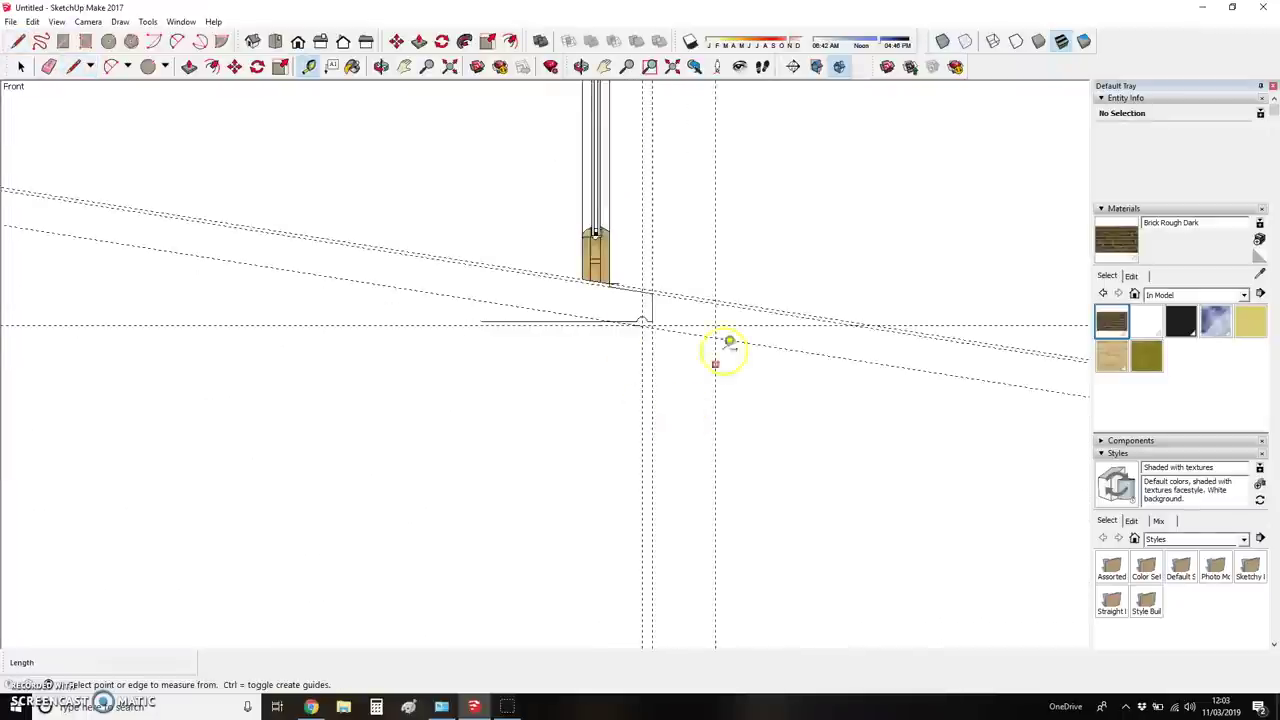
# - Draw a vertical line down the brick-face guide from the lower slope guide, and a horizontal line about 229 mm long just below the sill's underside
pyautogui.scroll(2, 735, 360)
pyautogui.press('l')
pyautogui.click(750, 574)
pyautogui.click(750, 408)
pyautogui.click(568, 374)
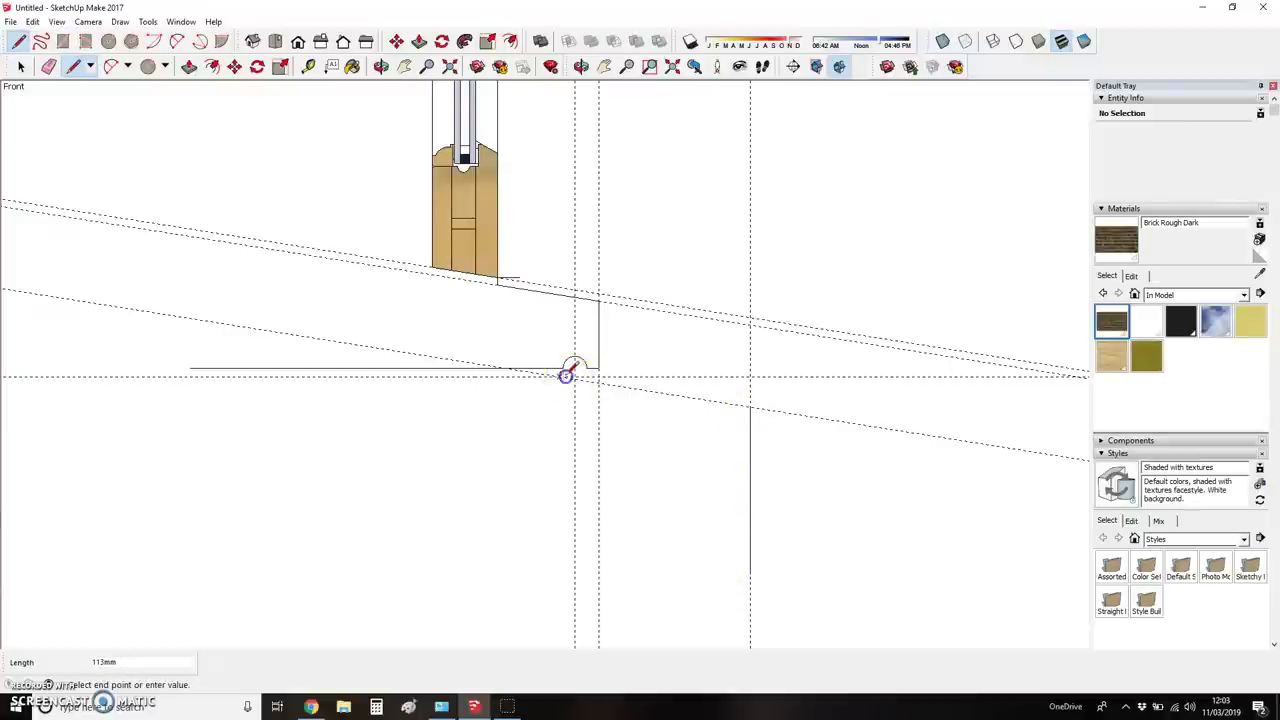
pyautogui.click(188, 375)
pyautogui.click(561, 376)
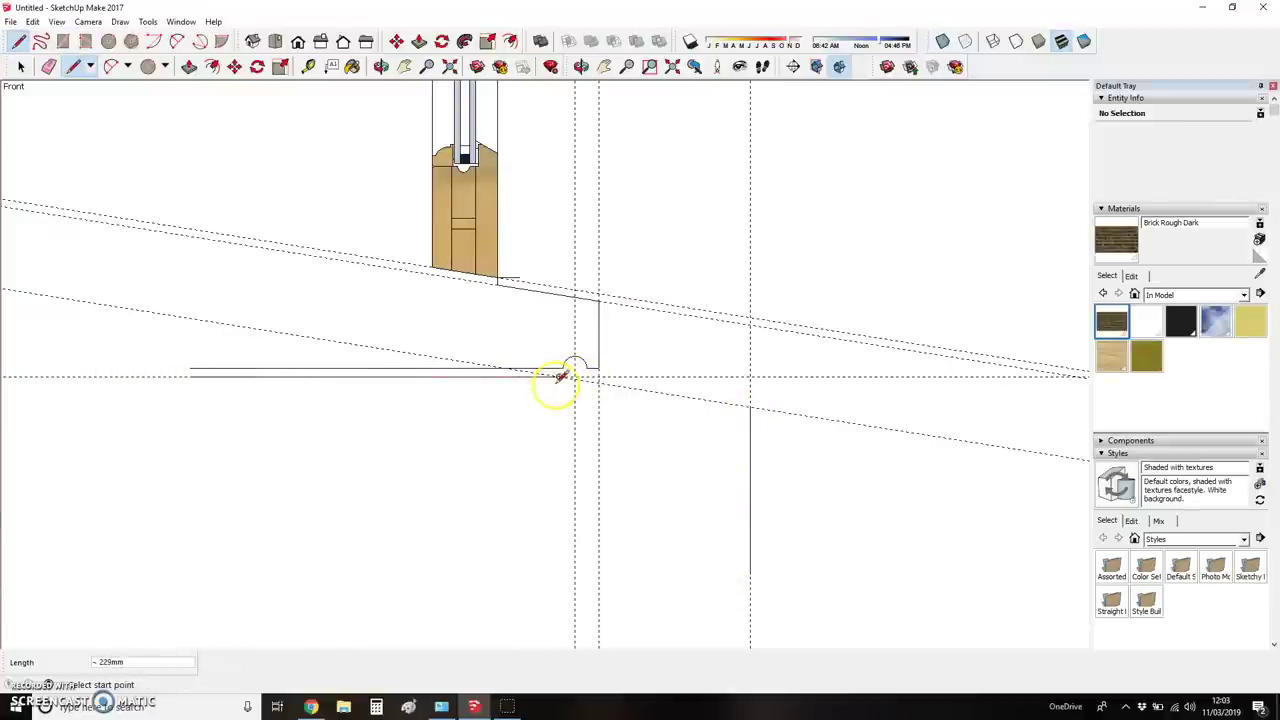
# - Draw the sloping top edge of the lower sill along the slope guide, between the horizontal line and the vertical front line
pyautogui.click(560, 376)
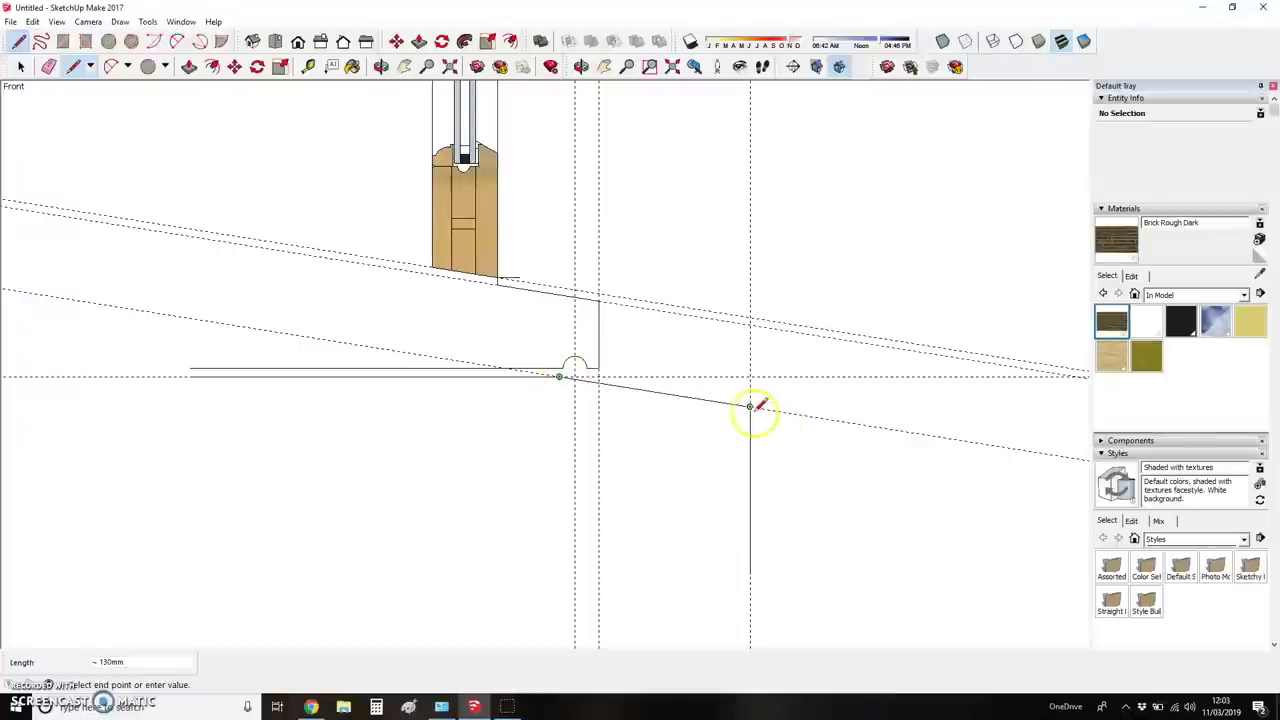
pyautogui.click(749, 409)
pyautogui.scroll(3, 490, 373)
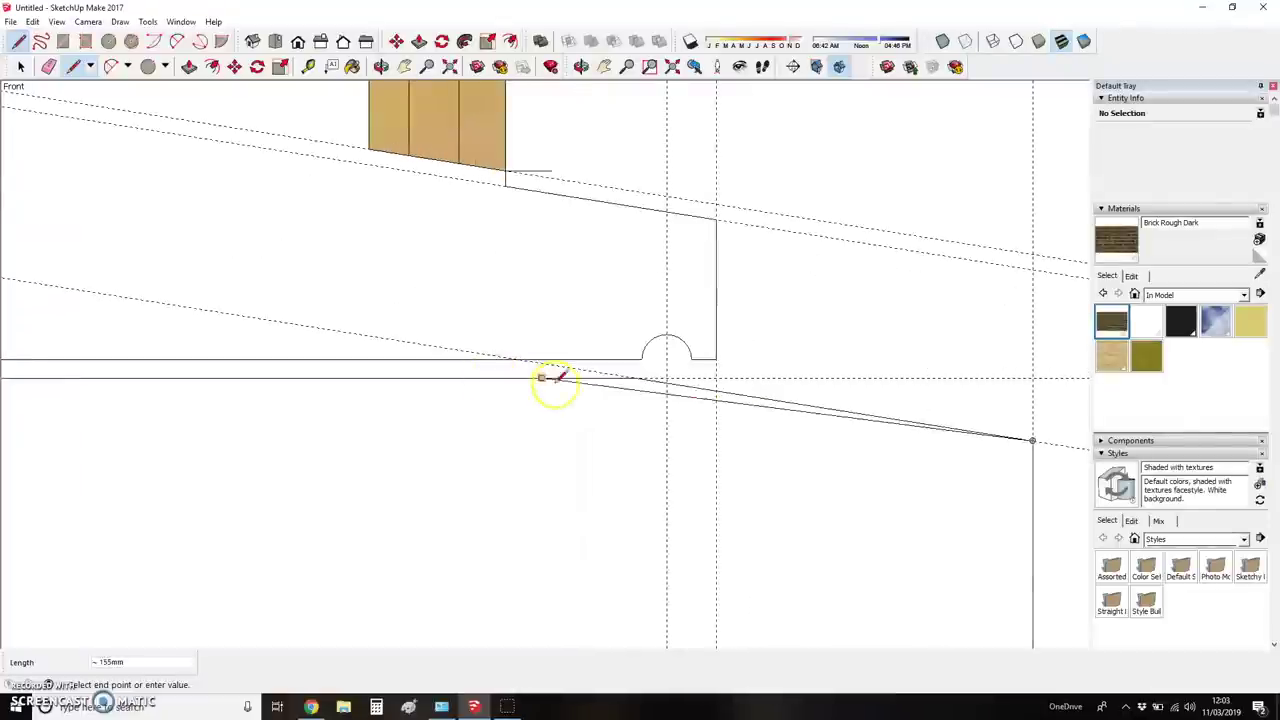
pyautogui.click(614, 373)
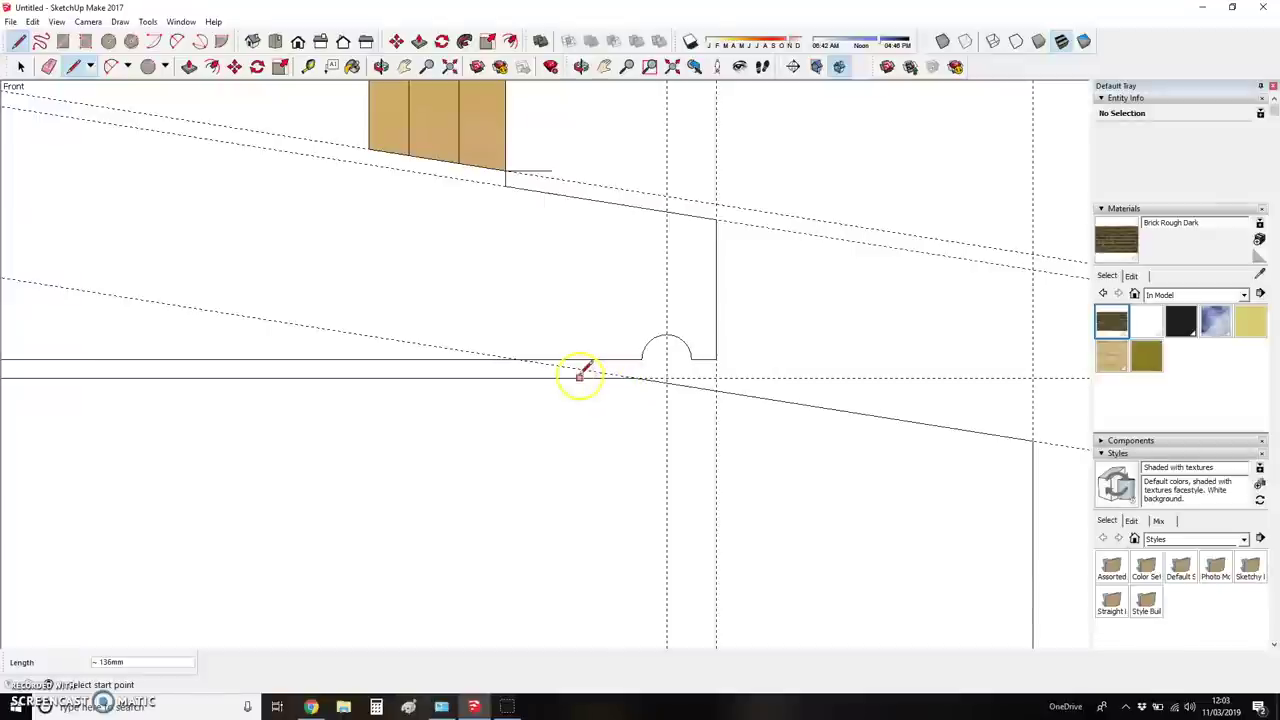
# - Draw two short vertical lines across the 6 mm strip under the sill, behind the drip groove
pyautogui.click(581, 359)
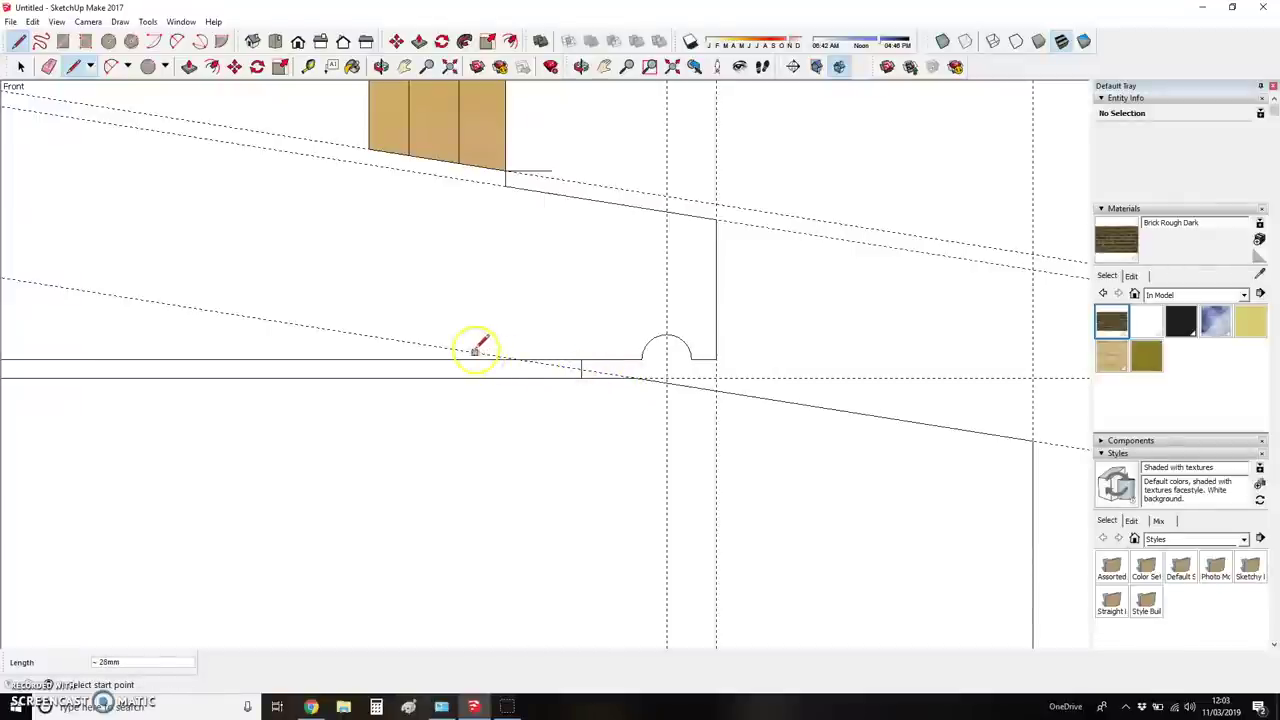
pyautogui.click(472, 359)
pyautogui.click(472, 377)
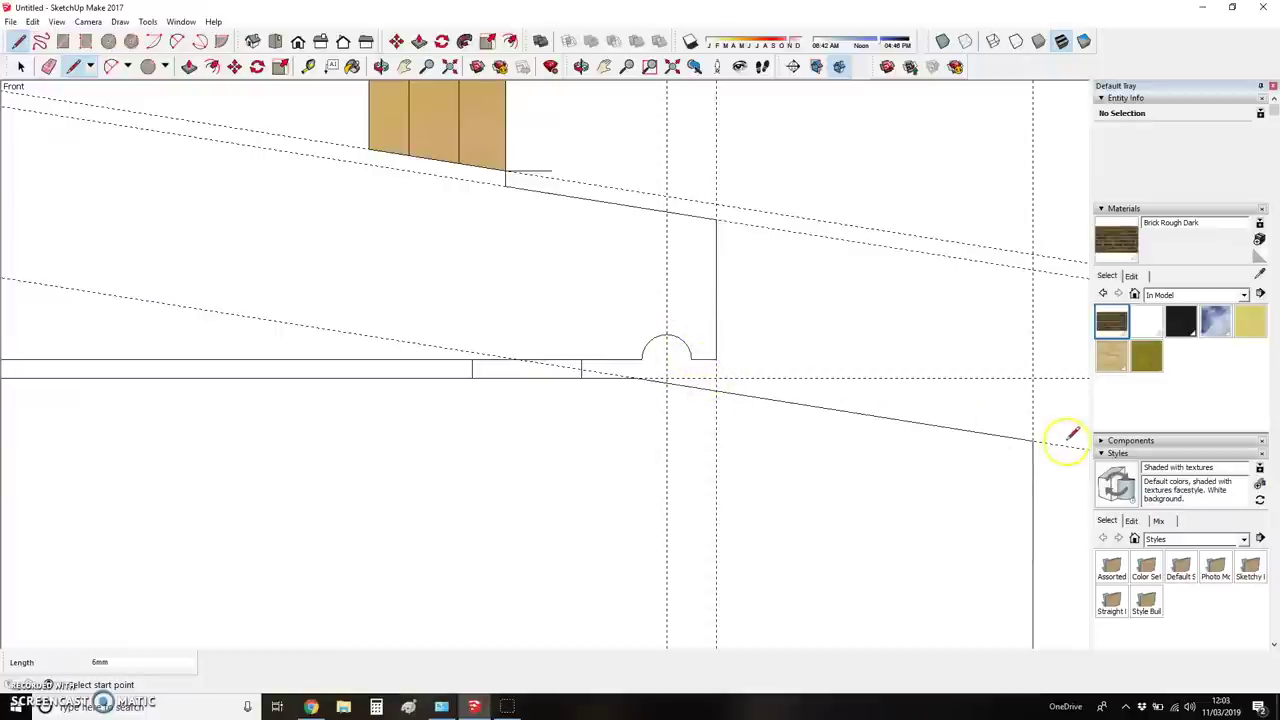
# - Examine the sill area in relation to the whole window section and the brickwork at its head
pyautogui.scroll(-1, 617, 440)
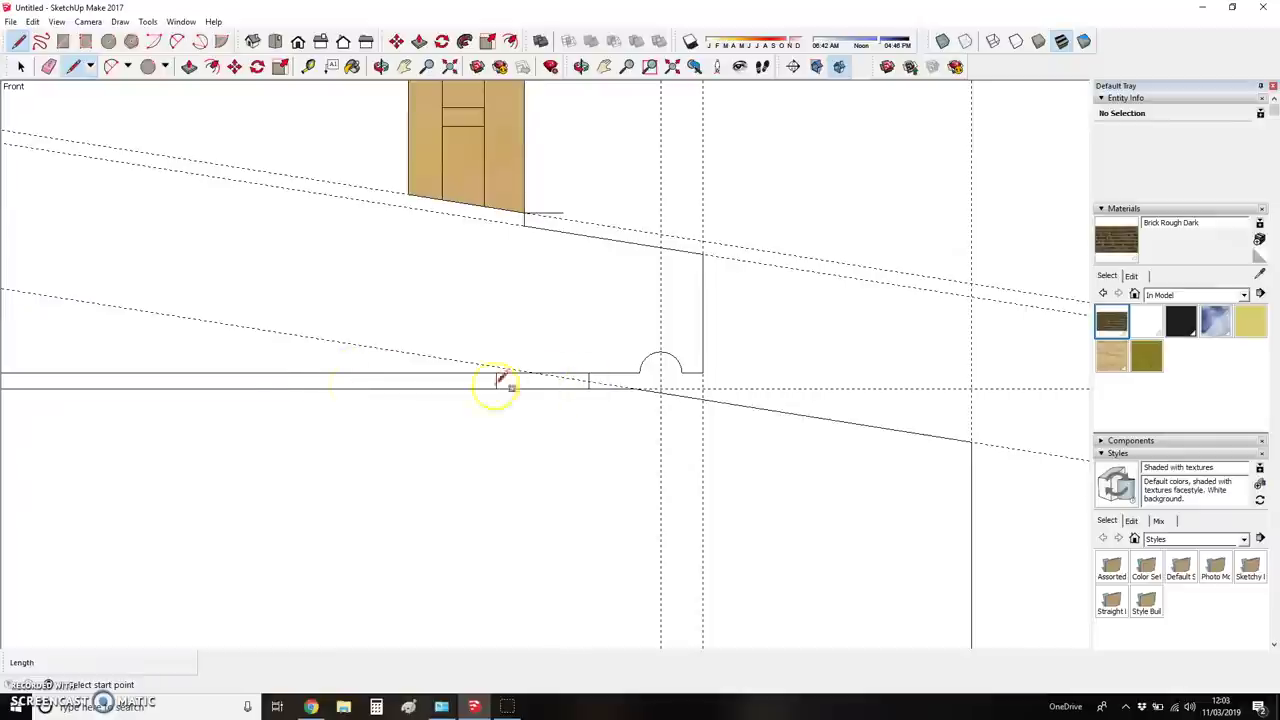
pyautogui.scroll(-3, 386, 423)
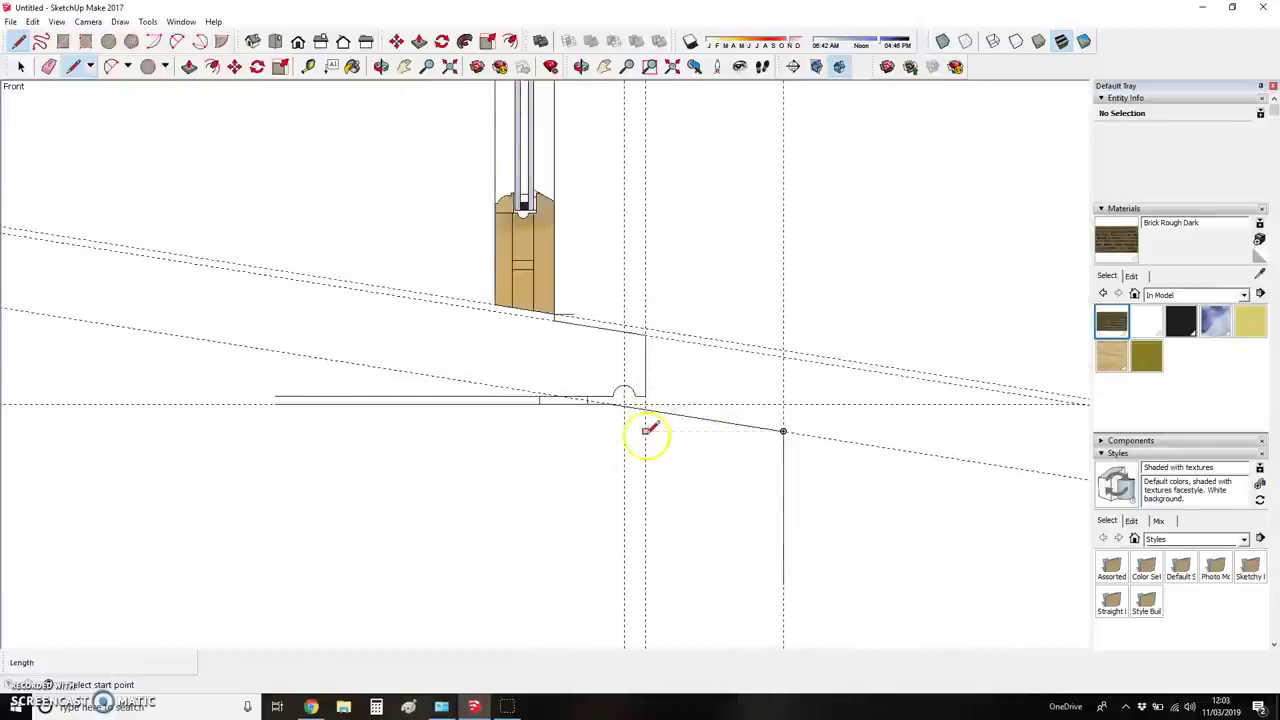
pyautogui.scroll(-3, 683, 358)
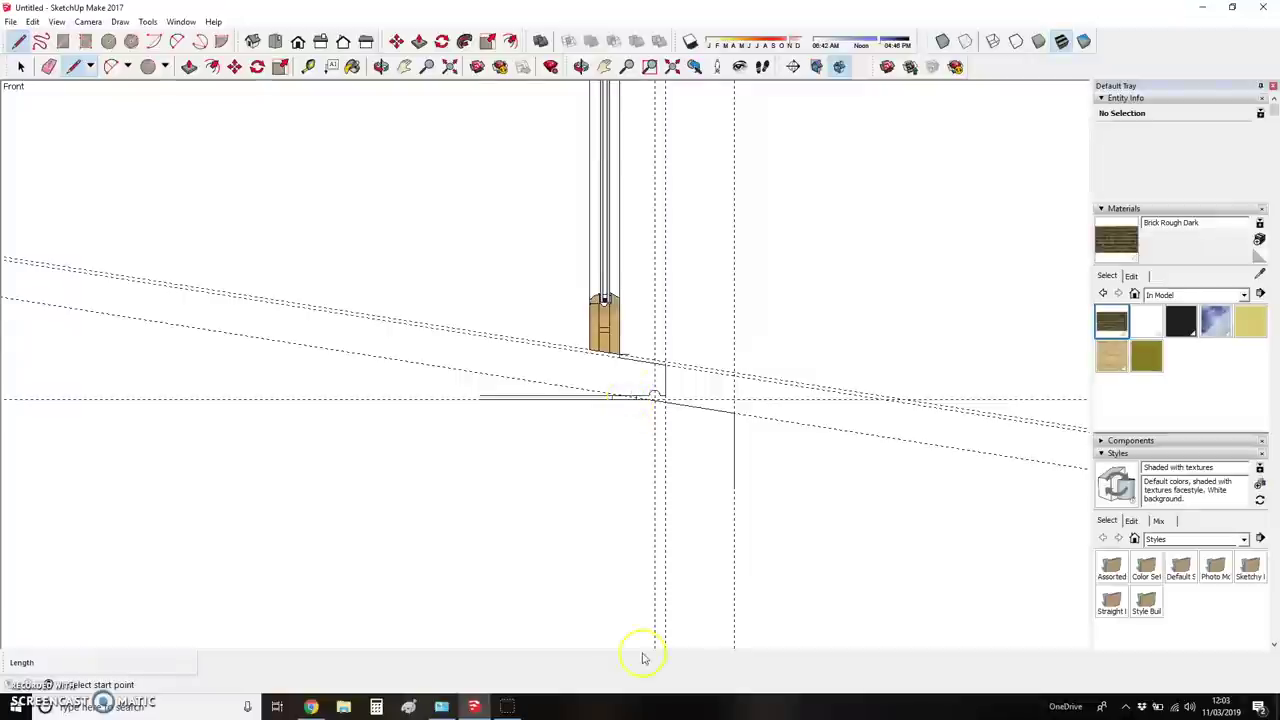
pyautogui.scroll(-5, 580, 591)
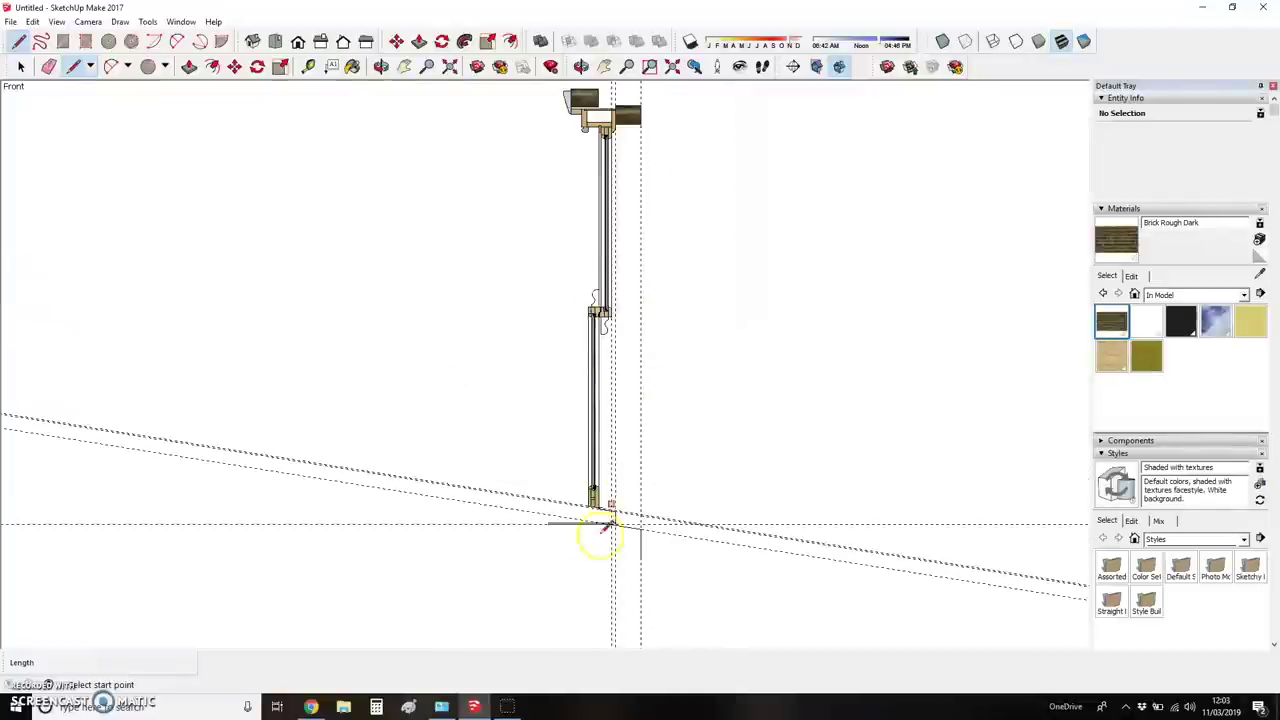
pyautogui.scroll(4, 594, 529)
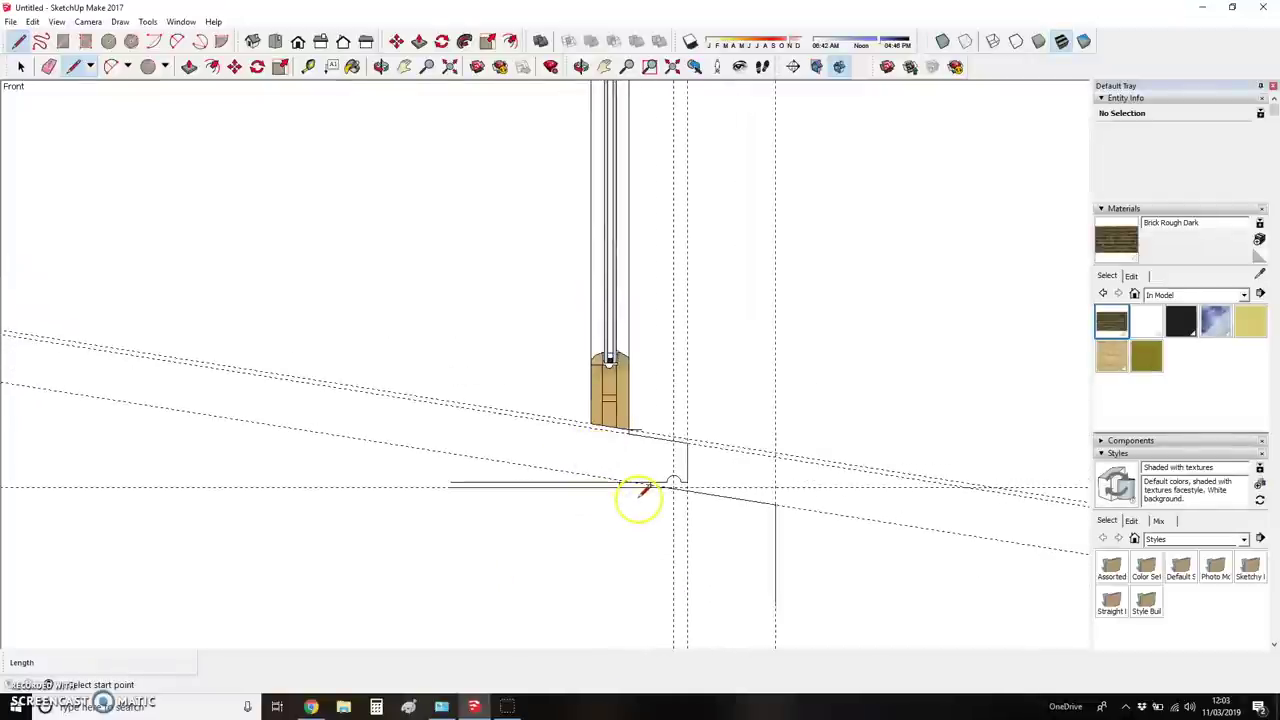
pyautogui.scroll(2, 629, 486)
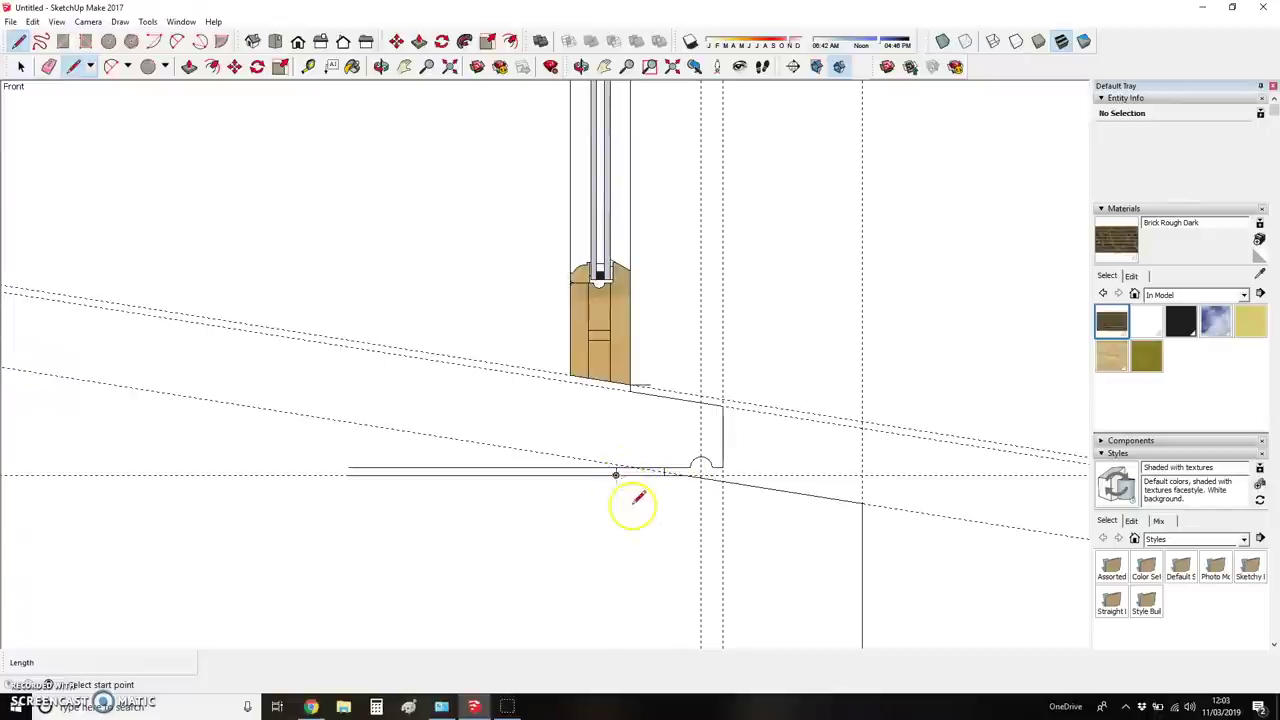
pyautogui.scroll(-2, 631, 500)
pyautogui.scroll(-3, 640, 491)
pyautogui.scroll(4, 608, 529)
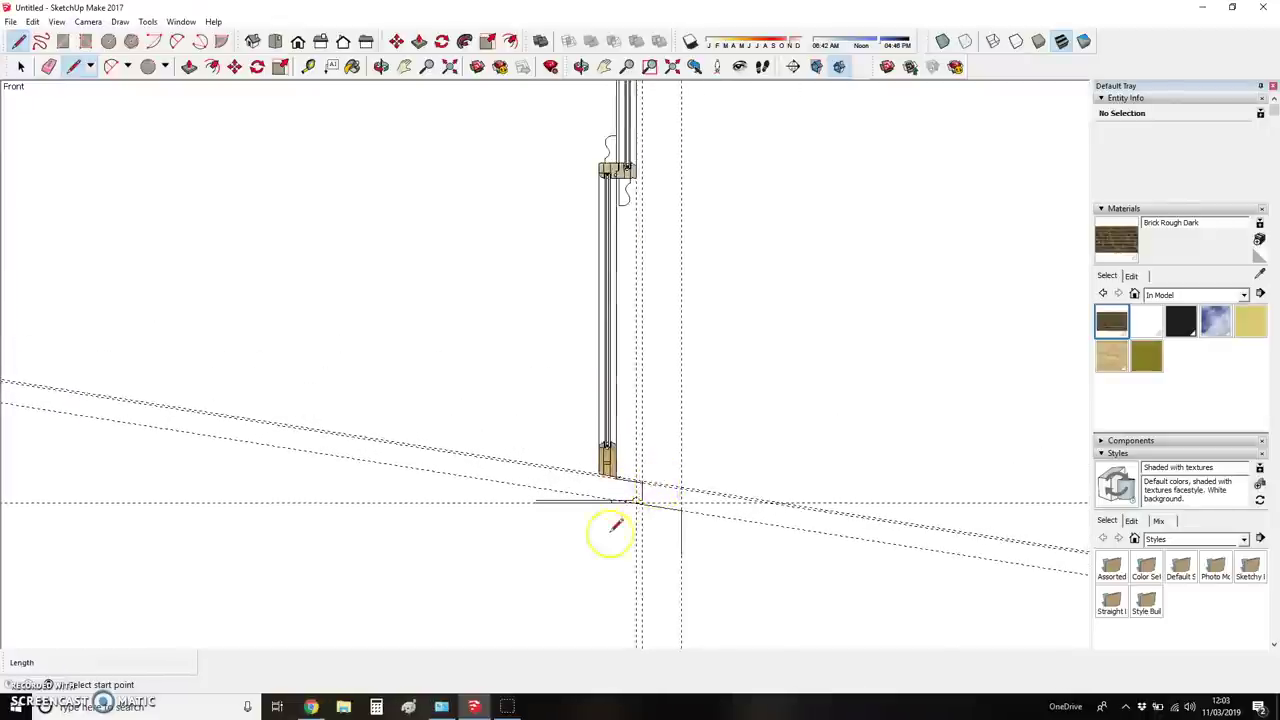
pyautogui.scroll(2, 637, 543)
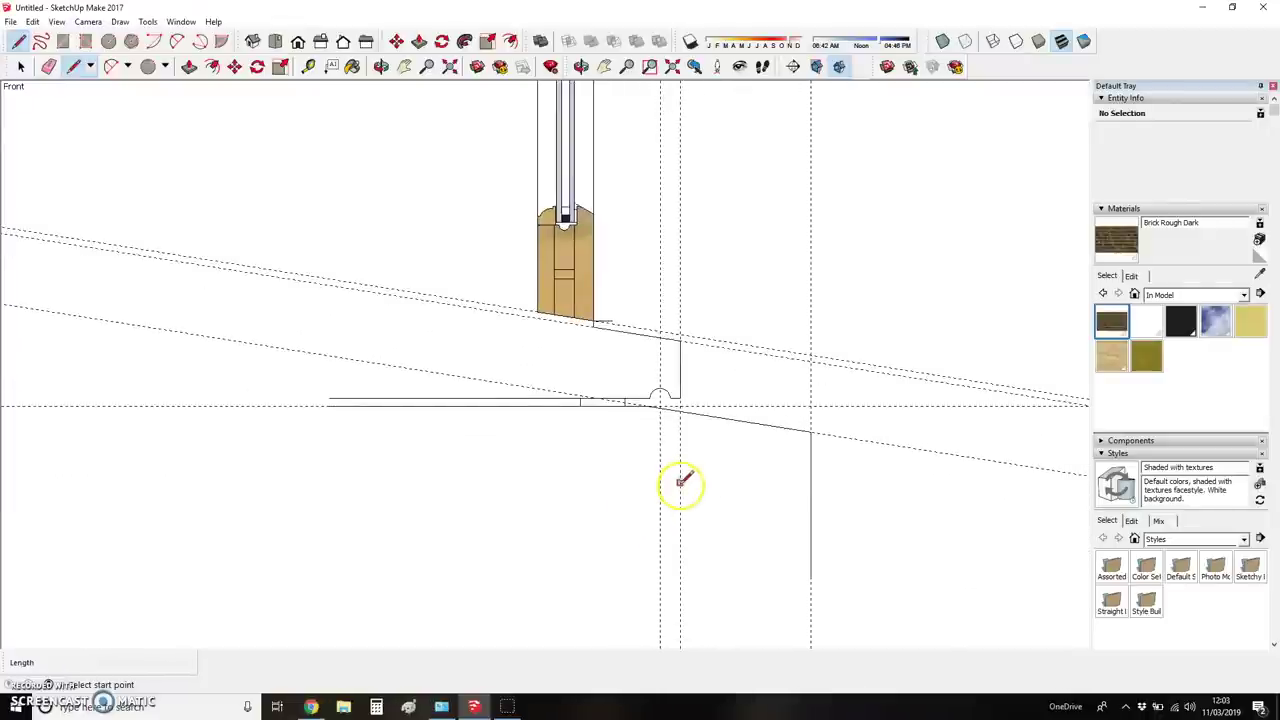
# - Place a vertical guide about 61 mm behind the sill's front-edge guide, crossing the short segment under the sill
pyautogui.press('t')
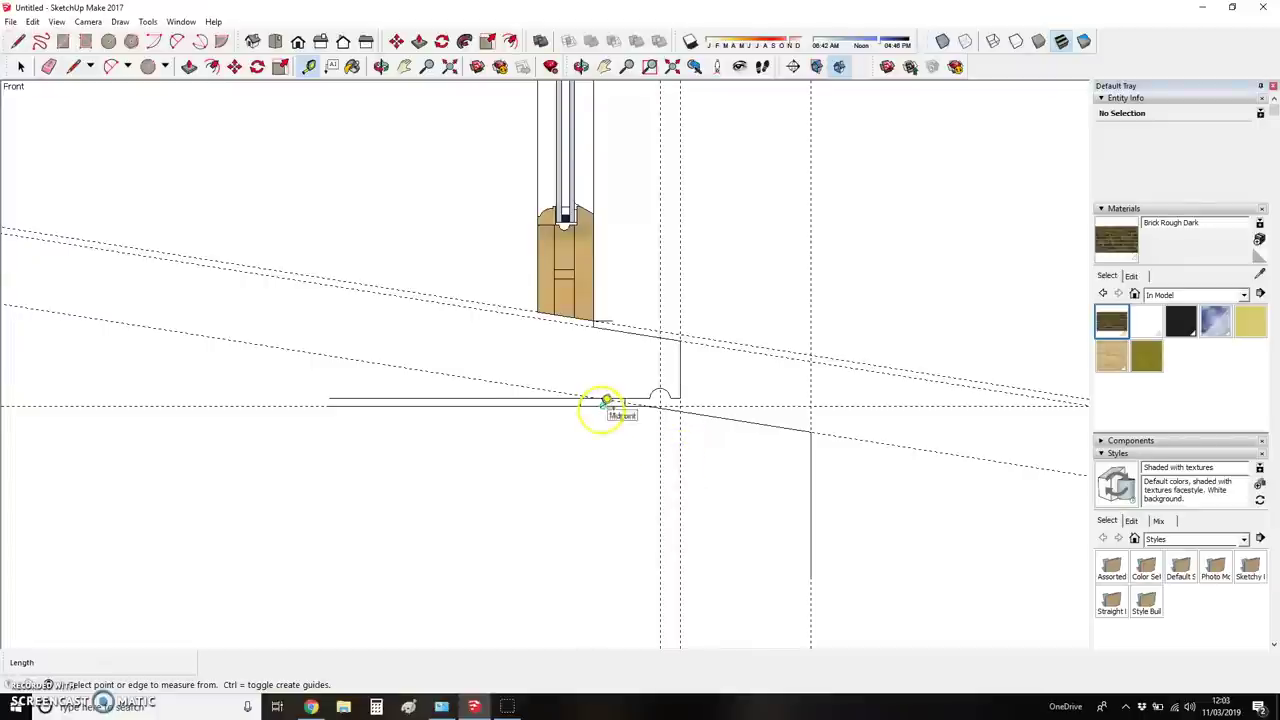
pyautogui.click(680, 443)
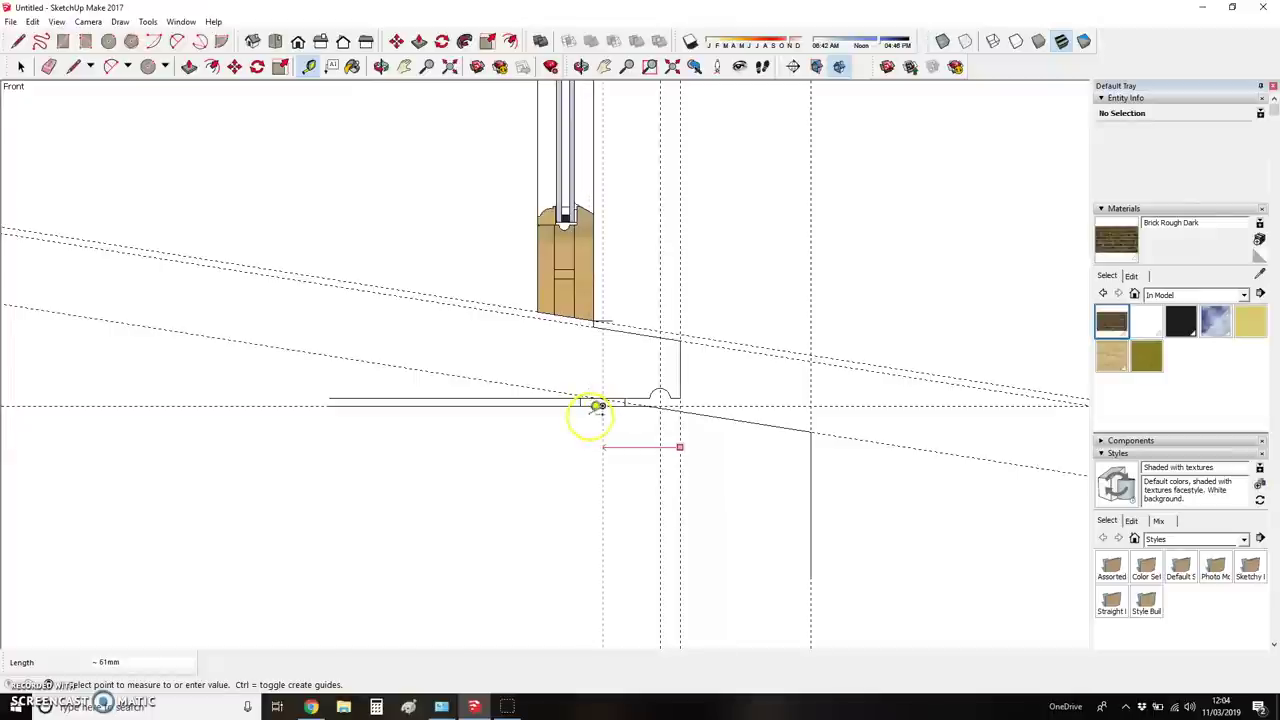
pyautogui.click(600, 409)
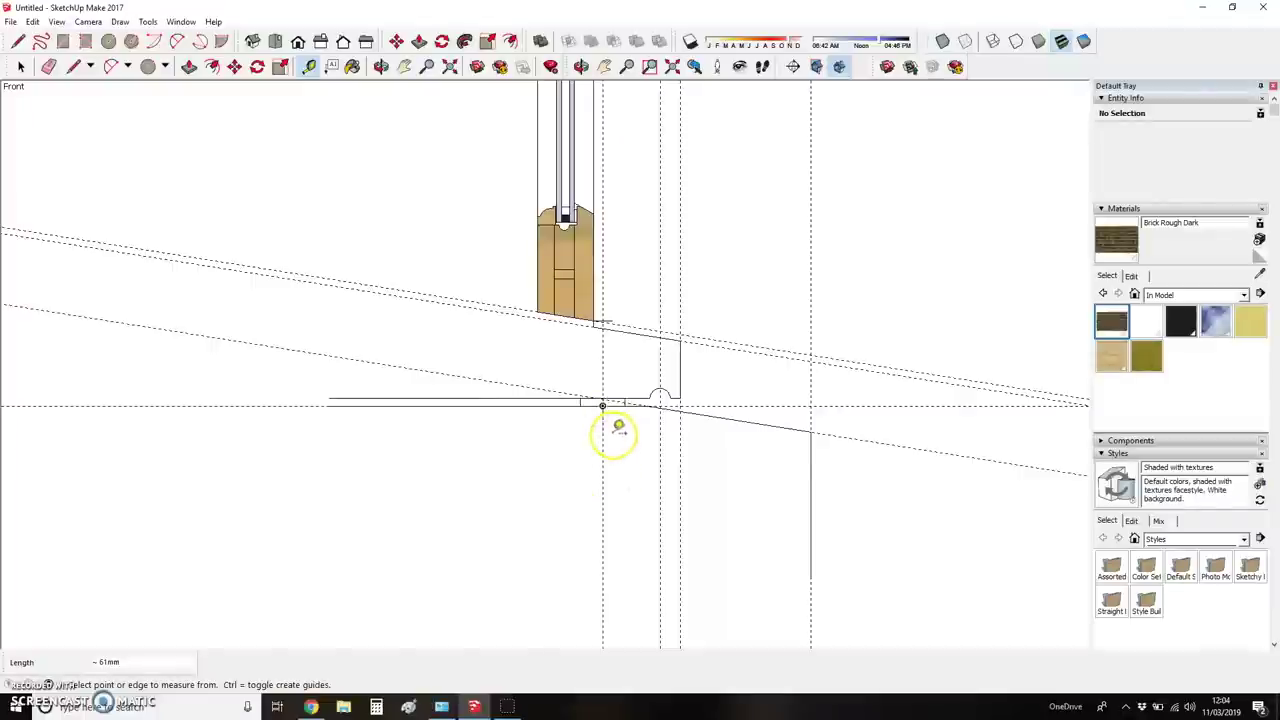
# - Draw the lower sill's horizontal bottom edge back to the new guide and its vertical back edge up to the strip under the sill
pyautogui.press('l')
pyautogui.click(810, 526)
pyautogui.click(602, 526)
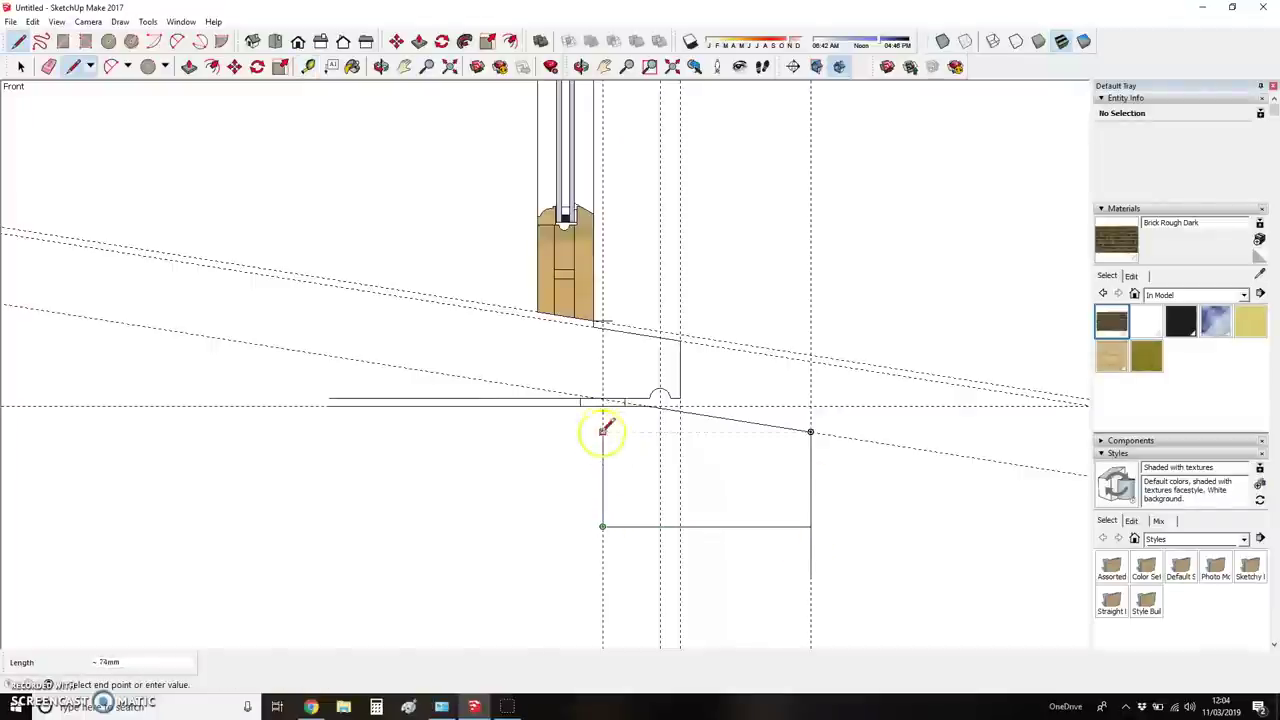
pyautogui.scroll(2, 610, 405)
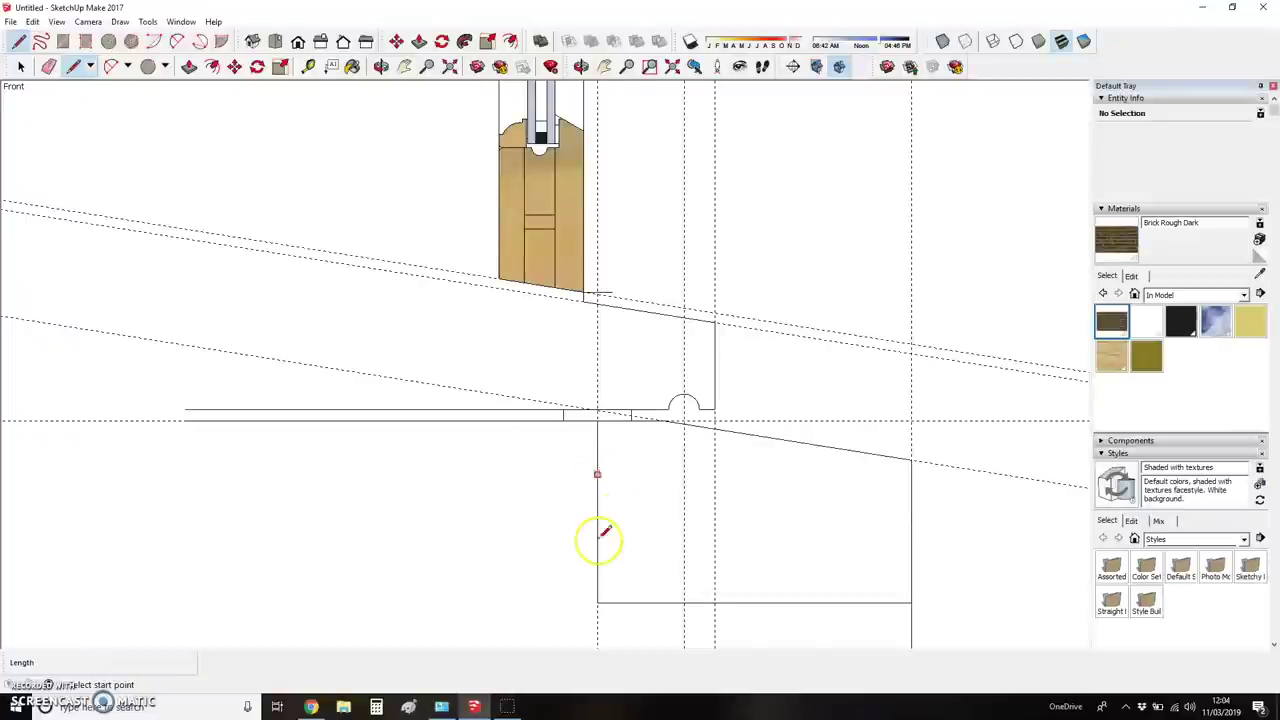
pyautogui.scroll(-2, 597, 490)
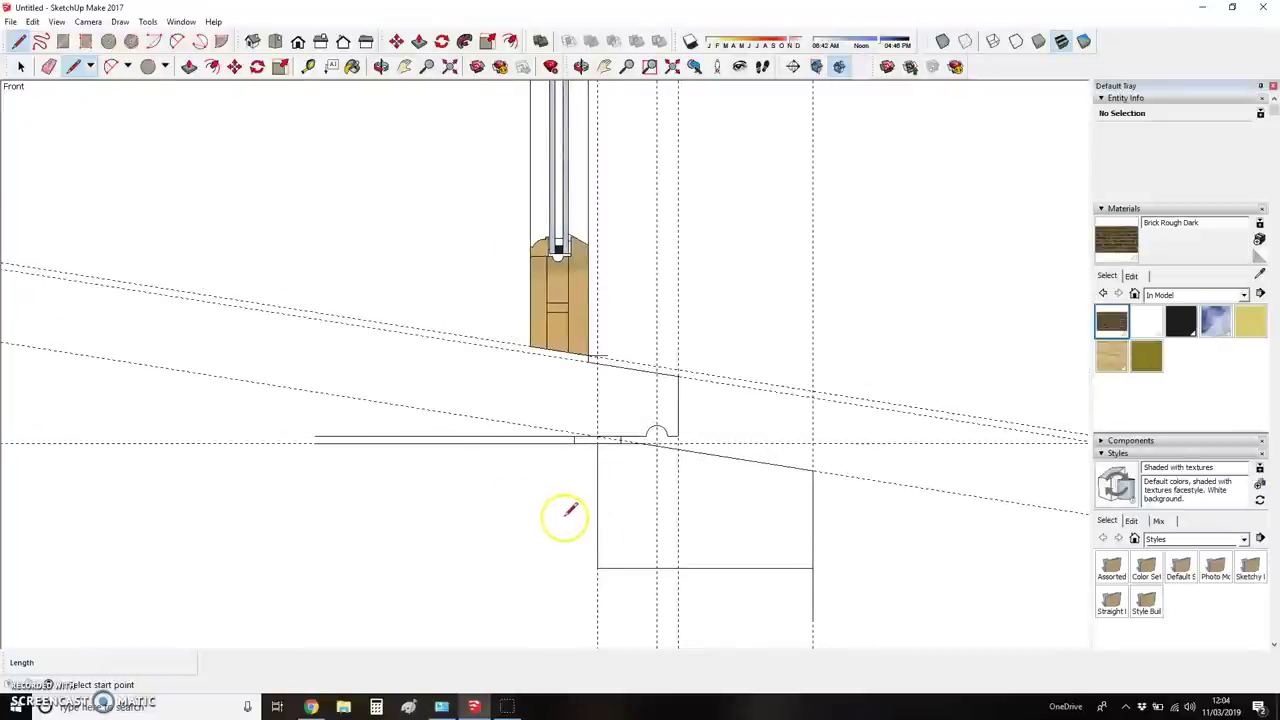
# - Place vertical guides along both side faces of the inner lining at the window head, extending down past the sill
pyautogui.scroll(2, 714, 409)
pyautogui.scroll(2, 535, 435)
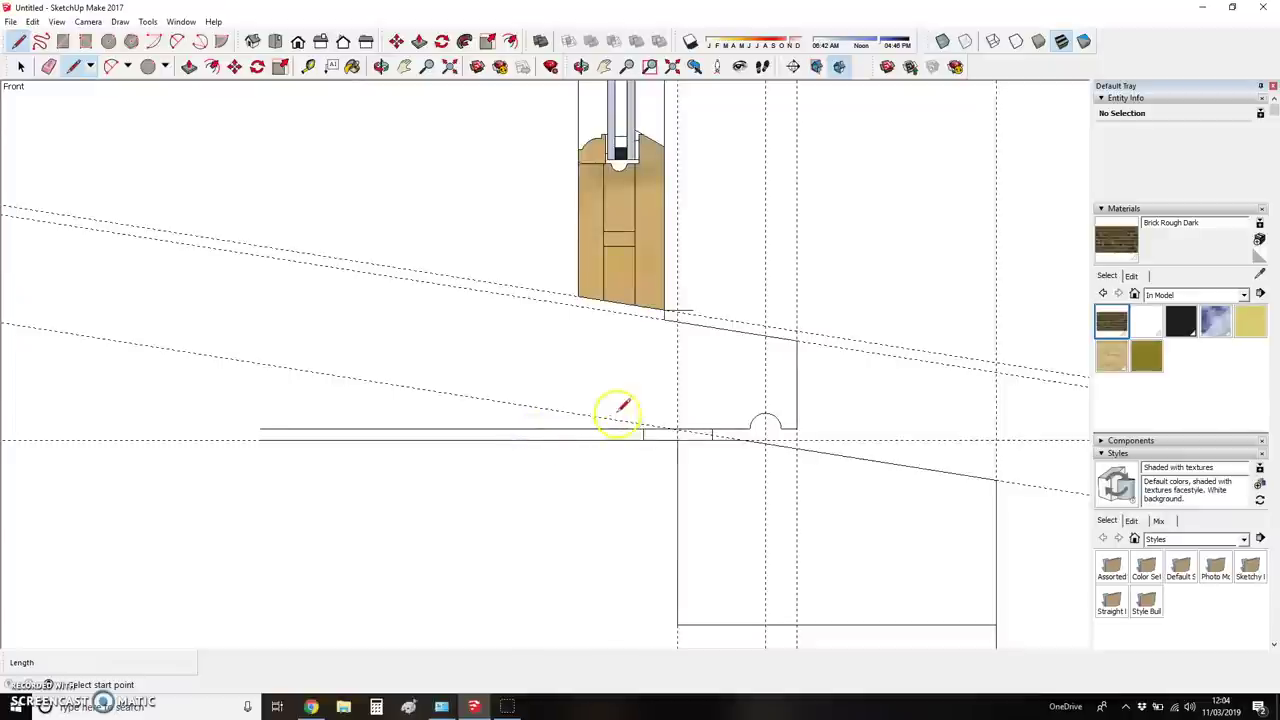
pyautogui.press('t')
pyautogui.scroll(-5, 614, 429)
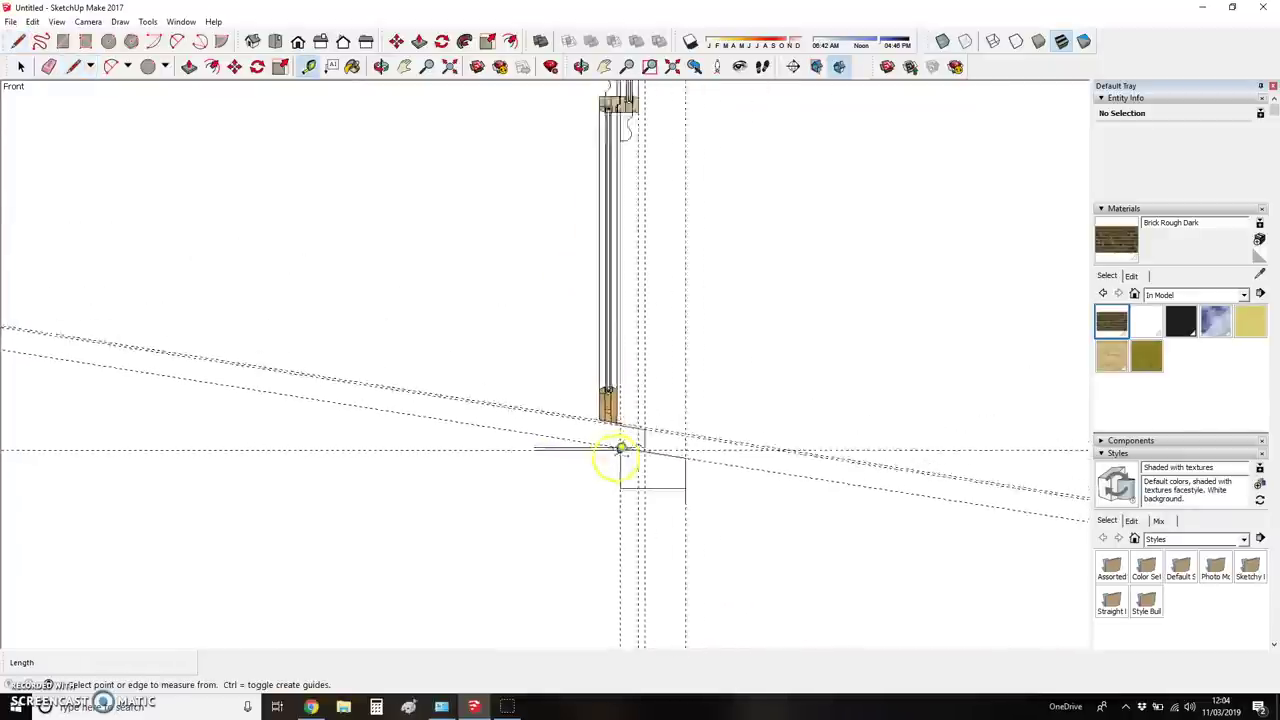
pyautogui.scroll(2, 608, 168)
pyautogui.scroll(4, 608, 170)
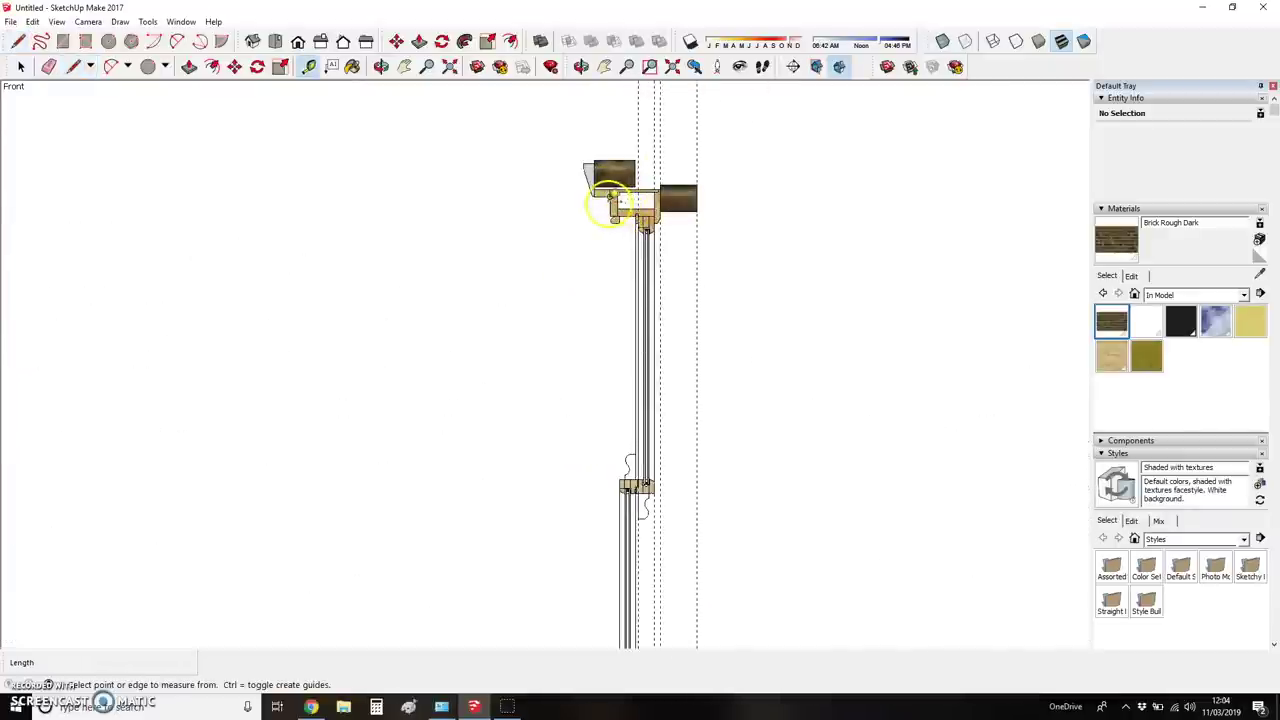
pyautogui.doubleClick(611, 201)
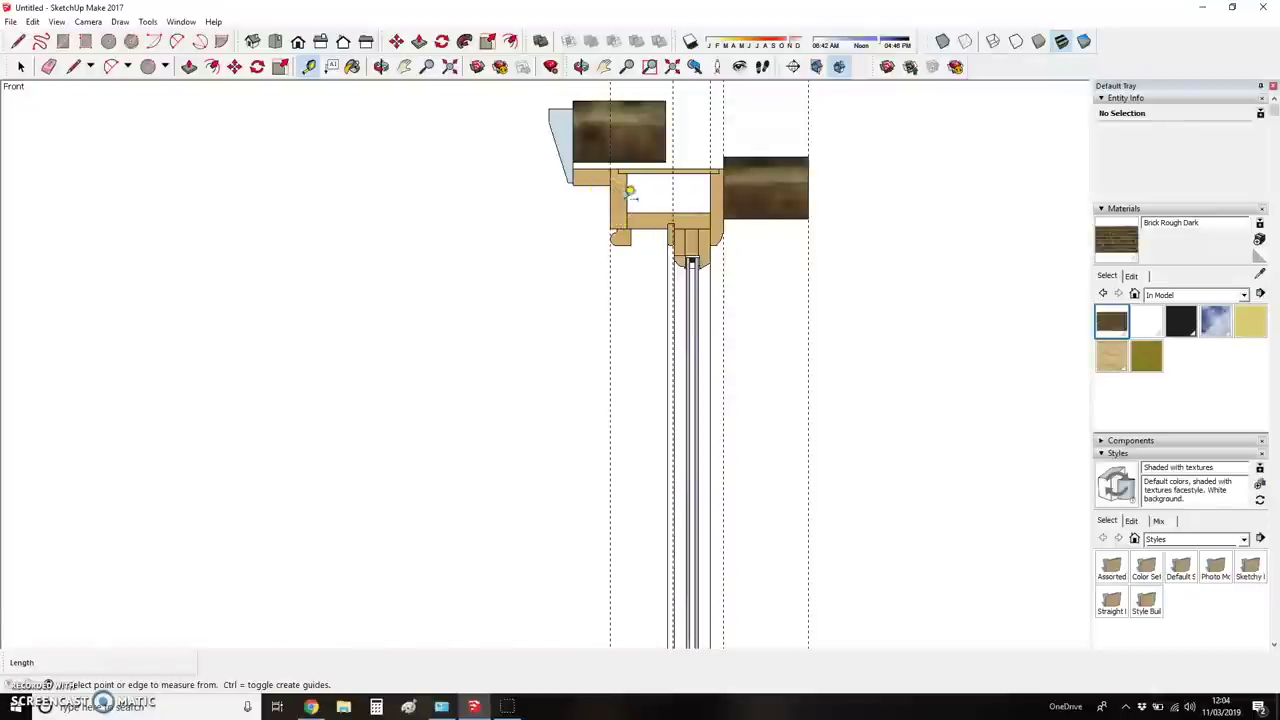
pyautogui.scroll(-2, 643, 194)
pyautogui.scroll(3, 620, 229)
pyautogui.scroll(-5, 586, 214)
pyautogui.scroll(-2, 580, 500)
pyautogui.scroll(6, 594, 466)
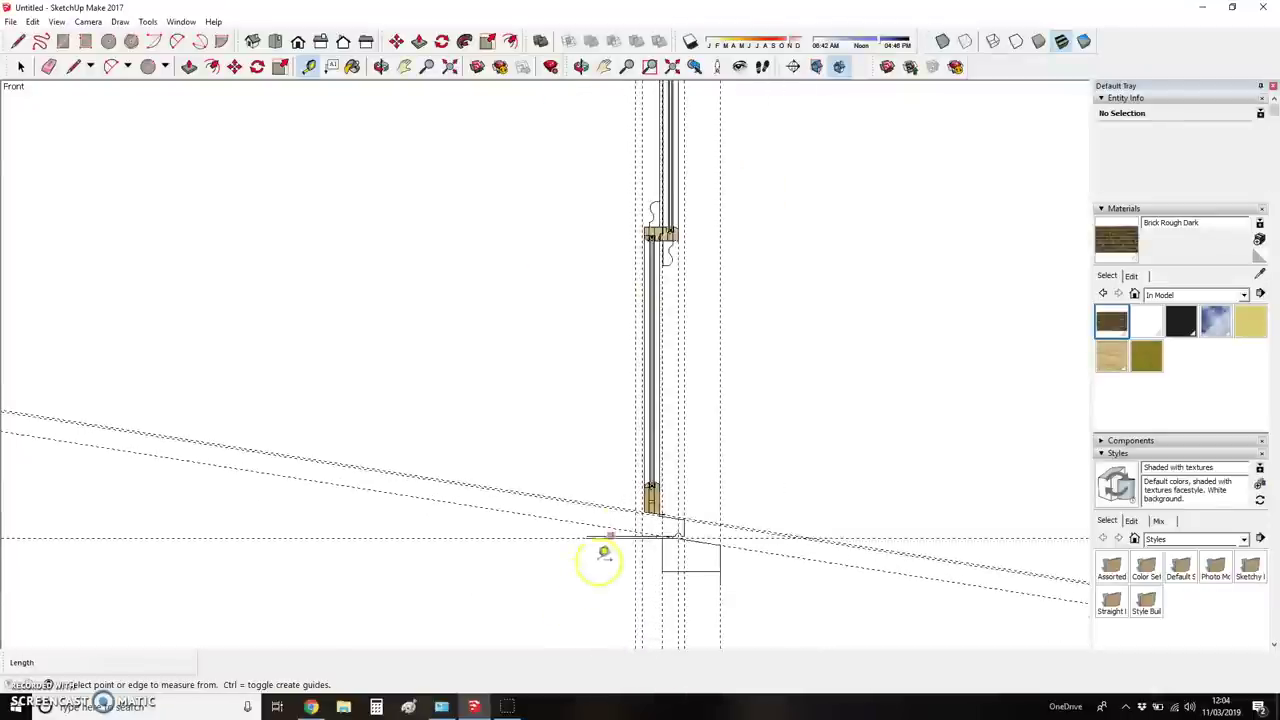
pyautogui.scroll(1, 812, 491)
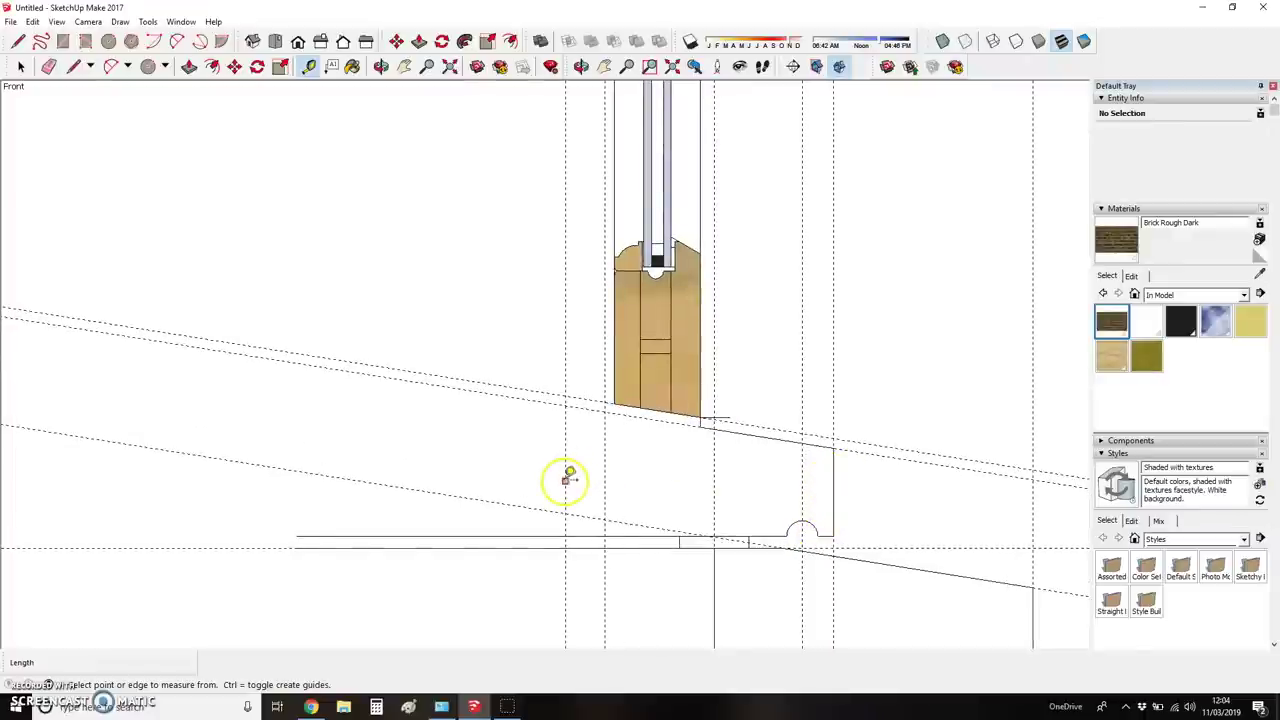
pyautogui.press('l')
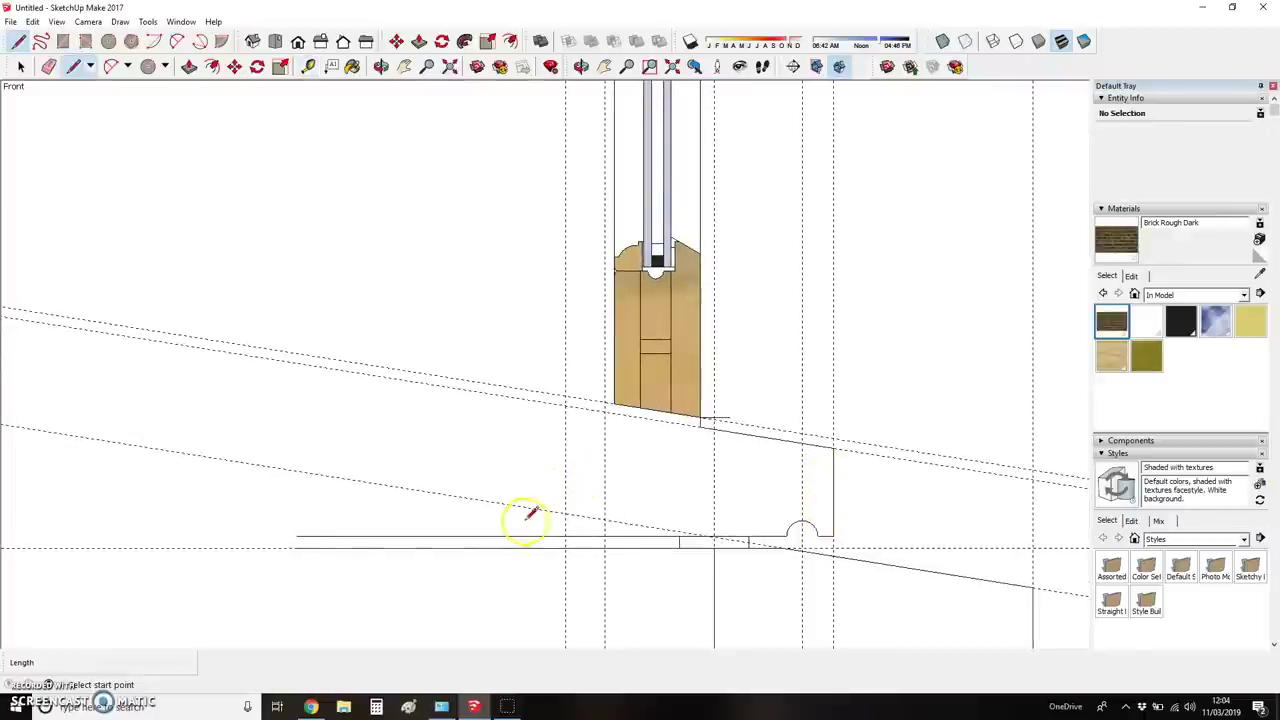
# - Draw the sill's vertical inner edge up the inner-lining guide and a 25 mm horizontal top edge from the sash's inner bottom corner to it
pyautogui.click(563, 533)
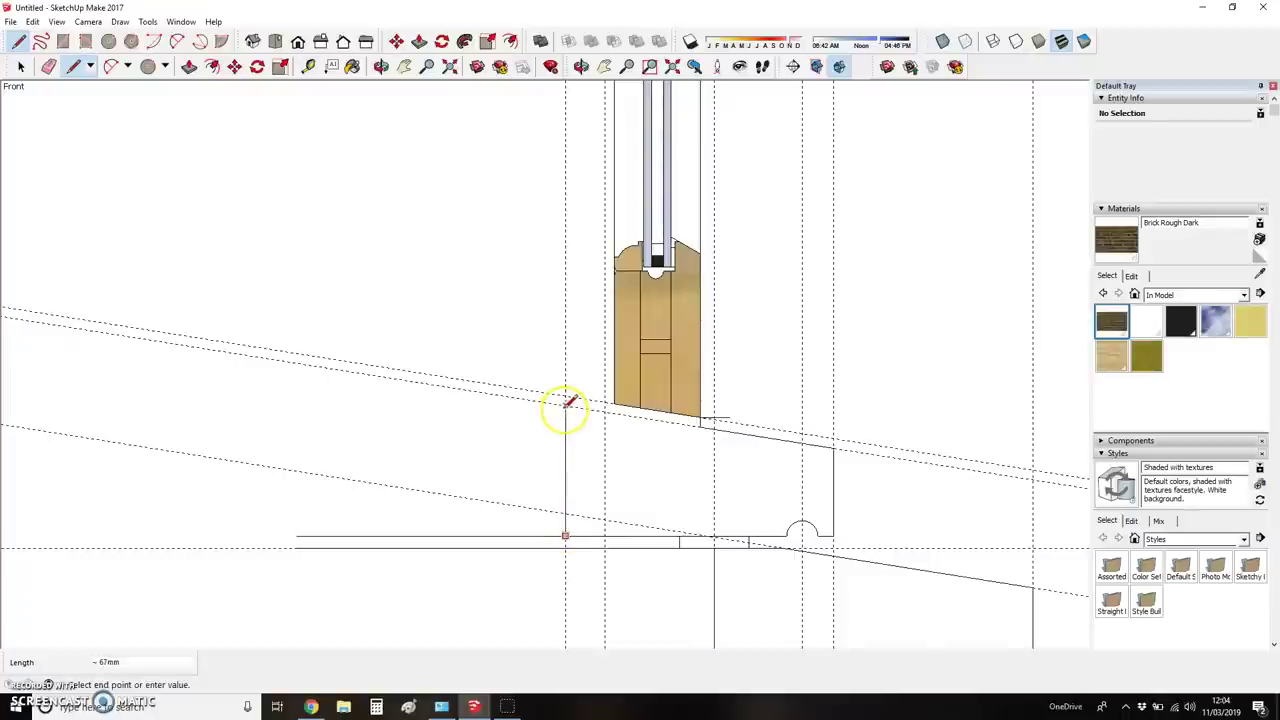
pyautogui.click(565, 343)
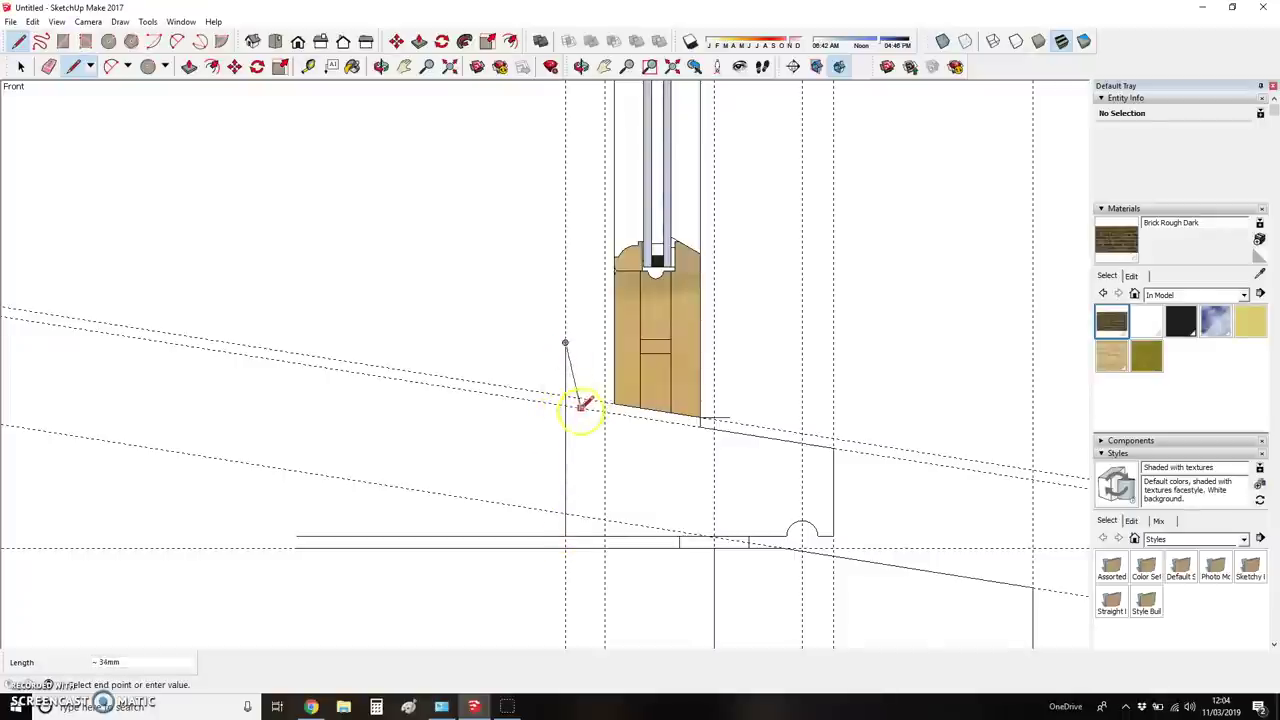
pyautogui.press('b')
pyautogui.scroll(3, 603, 400)
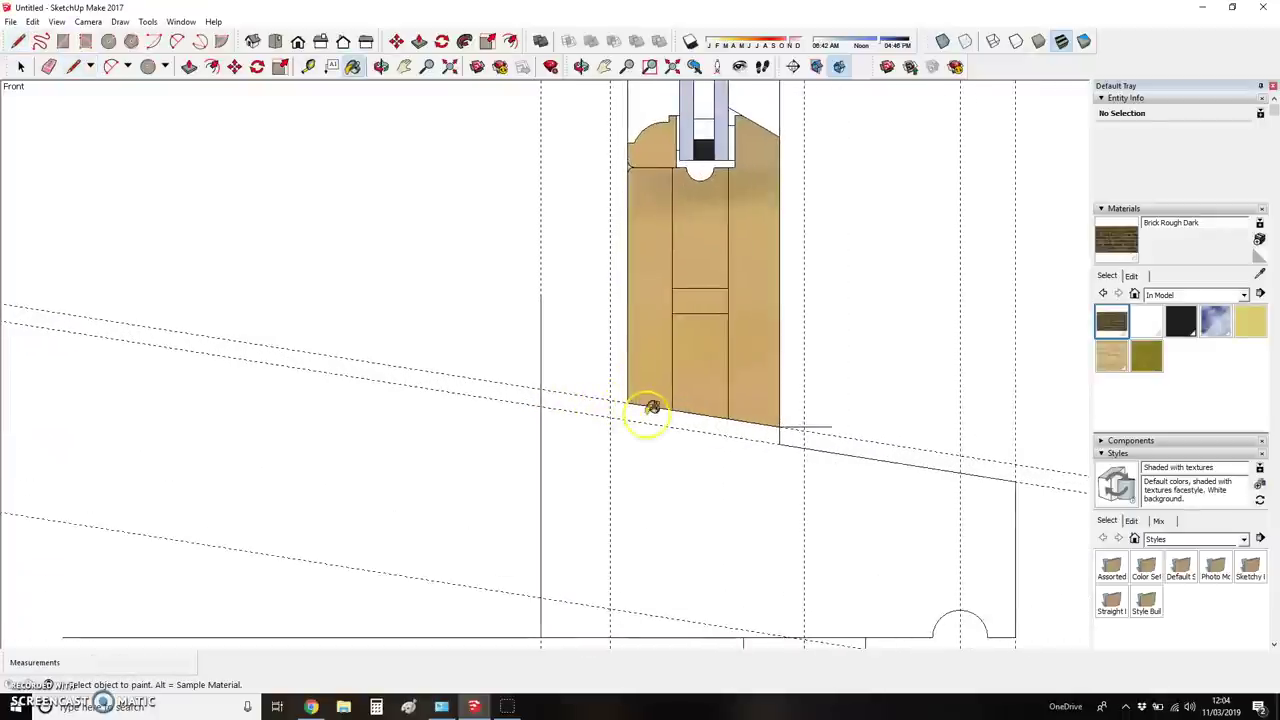
pyautogui.press('l')
pyautogui.click(626, 402)
pyautogui.click(540, 402)
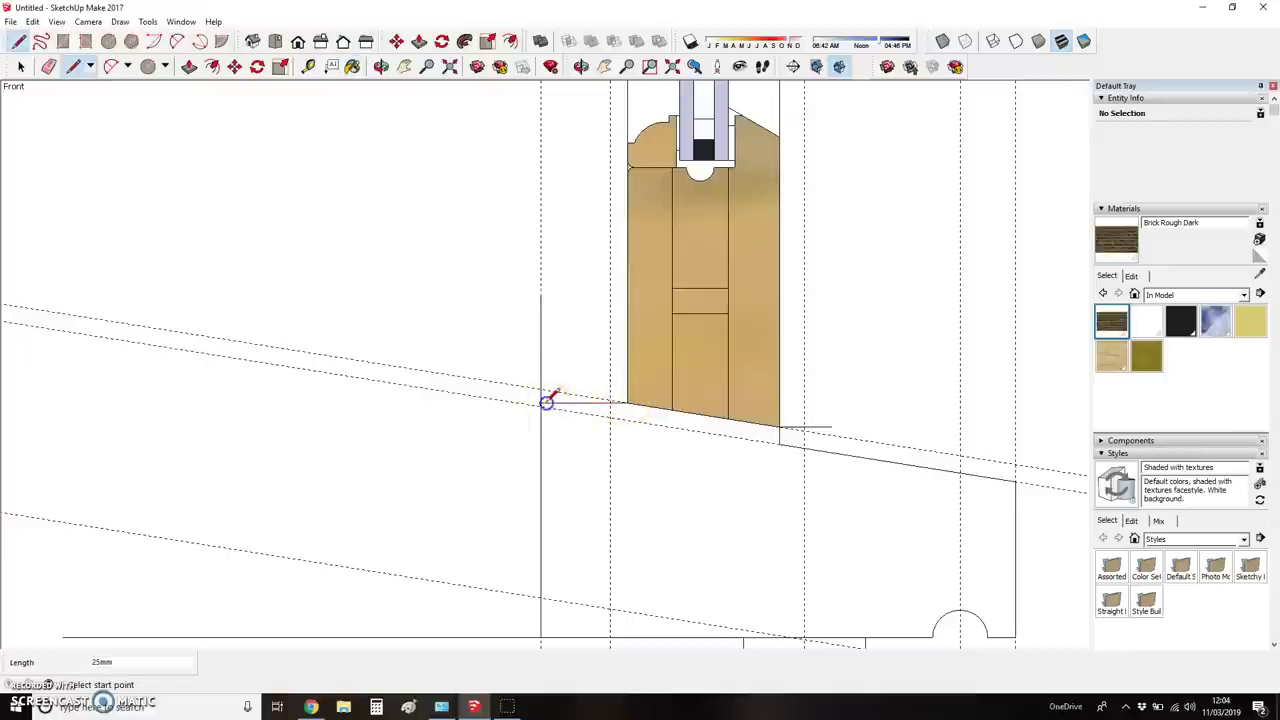
# - Place a horizontal guide 20 mm above the sill's flat top edge and erase the two sloping guides at the sash bottom
pyautogui.press('t')
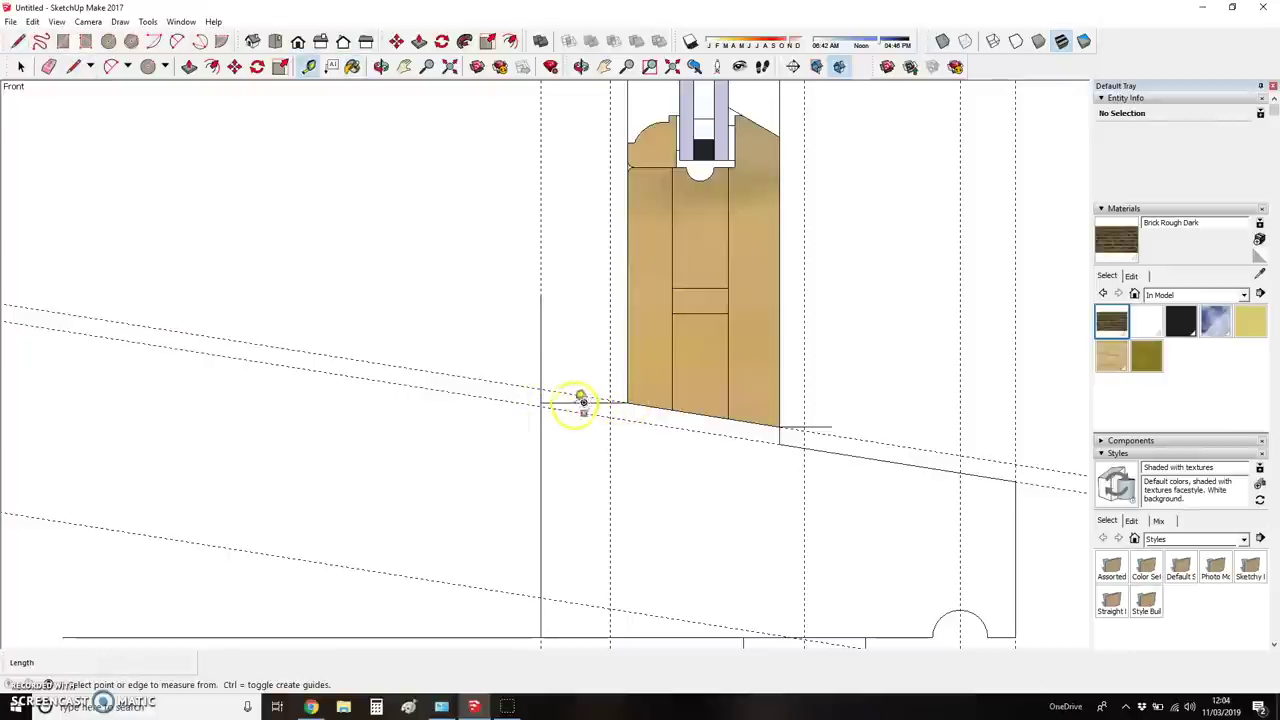
pyautogui.click(571, 401)
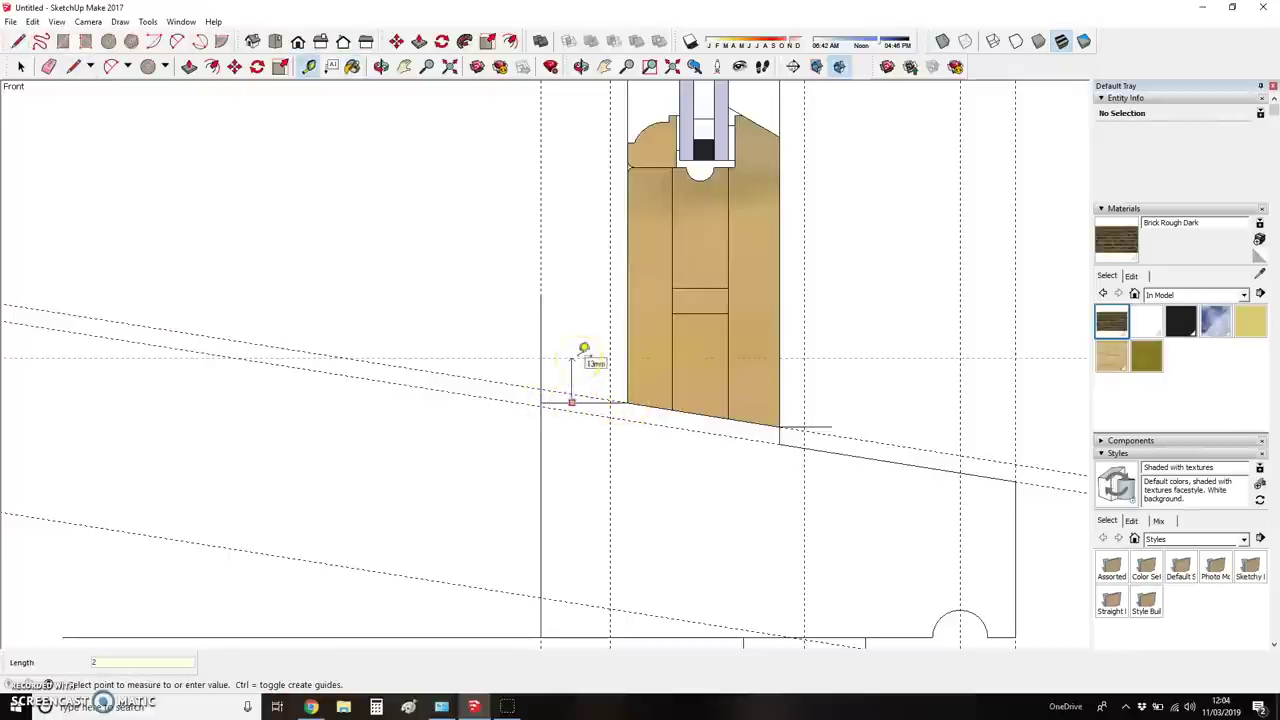
pyautogui.press('Return')
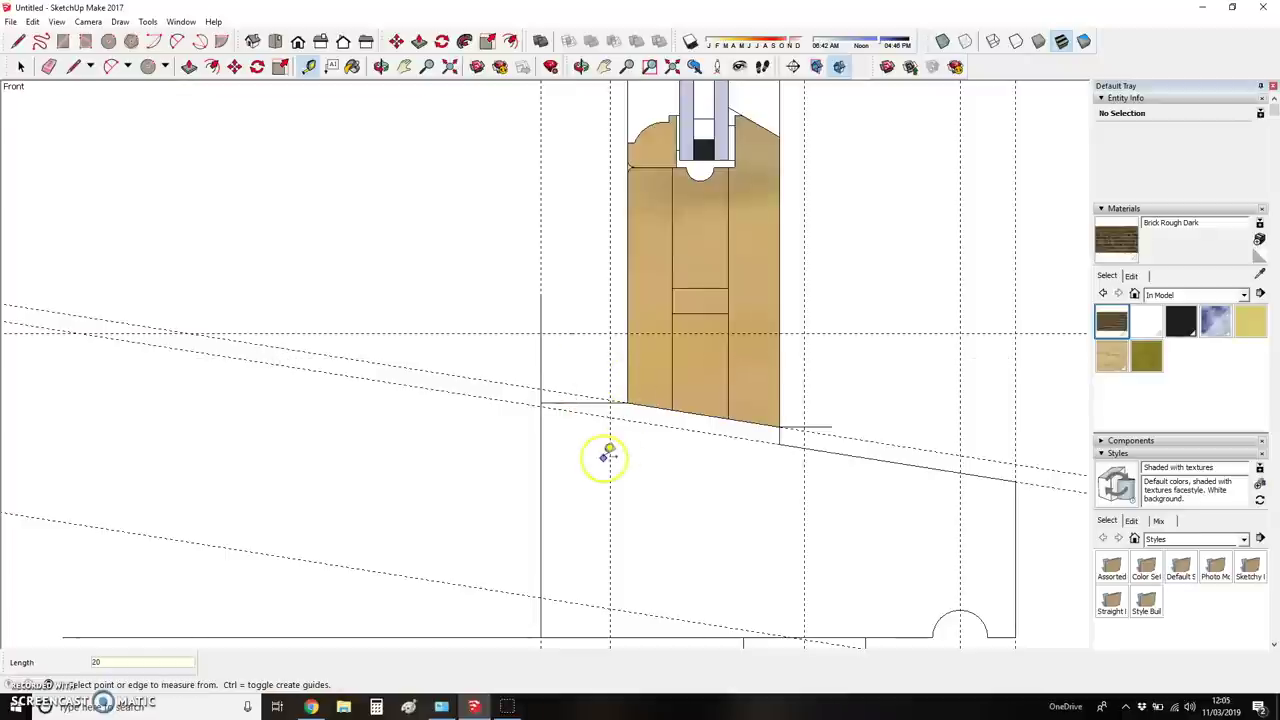
pyautogui.press('e')
pyautogui.moveTo(497, 377); pyautogui.dragTo(549, 377)
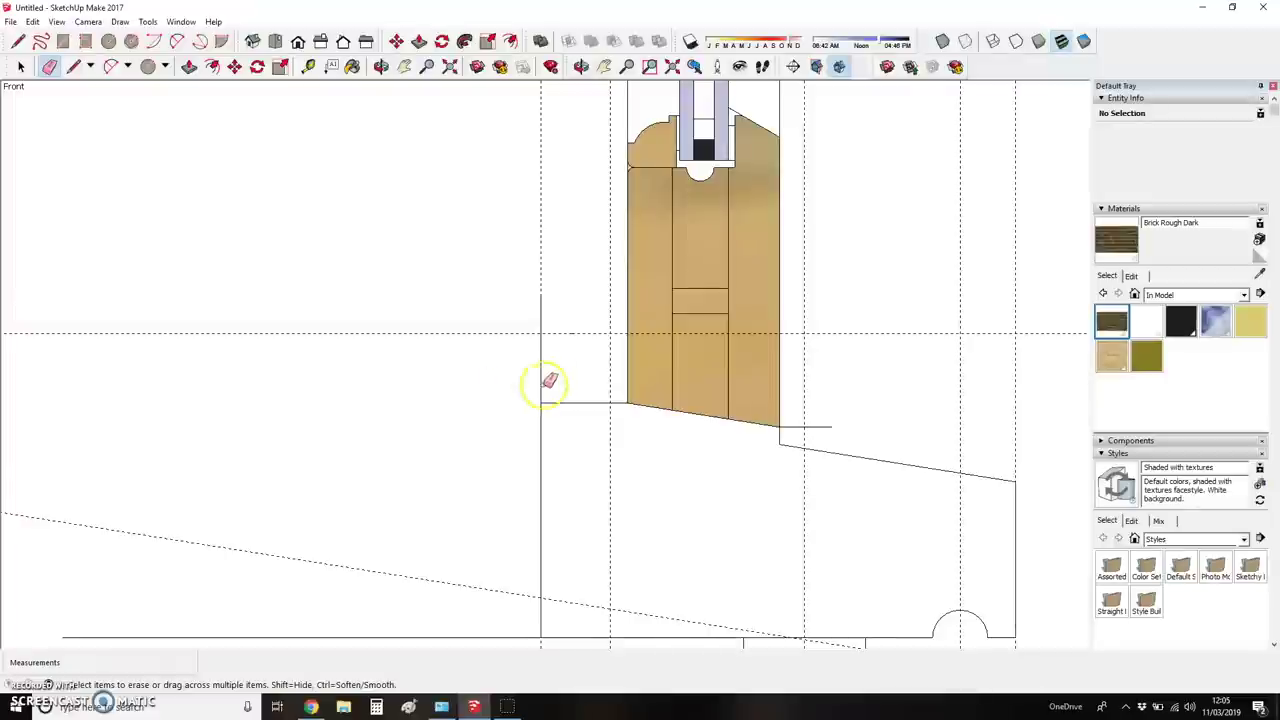
# - Copy the rounded bead profile beneath the inner lining at the window head down to the empty area beside the sill
pyautogui.scroll(-8, 610, 373)
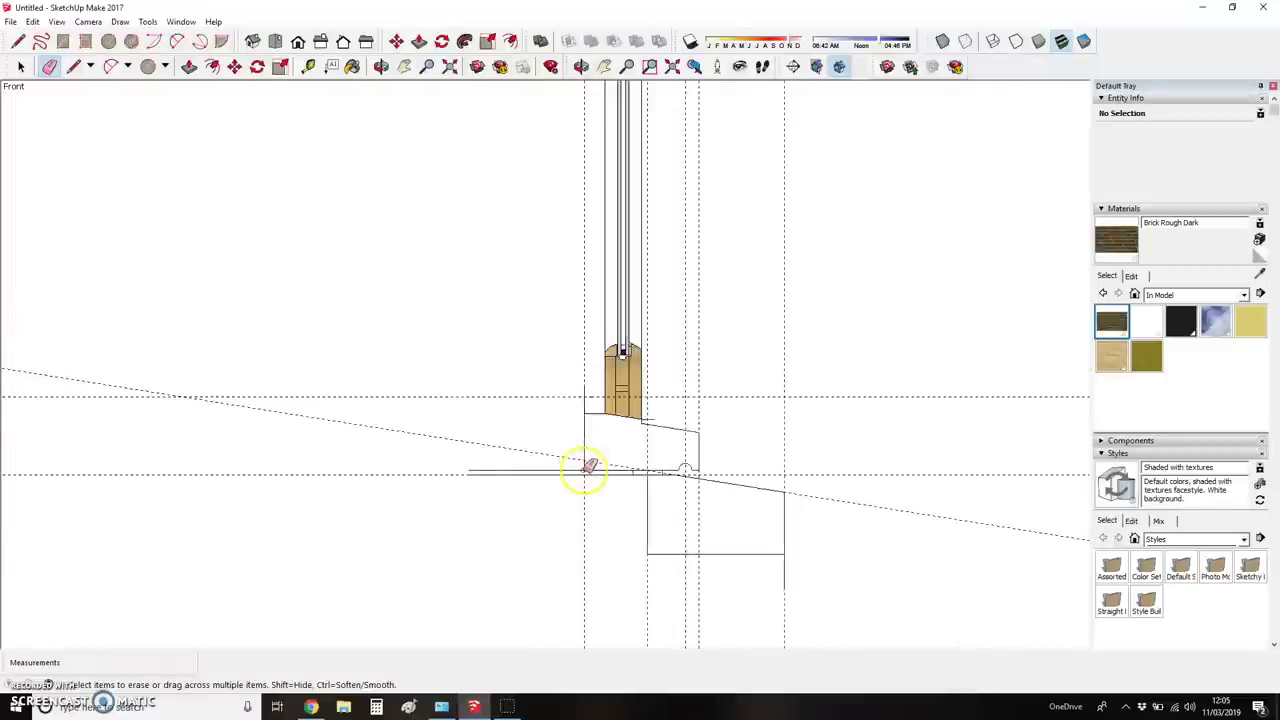
pyautogui.scroll(-2, 610, 300)
pyautogui.scroll(10, 600, 245)
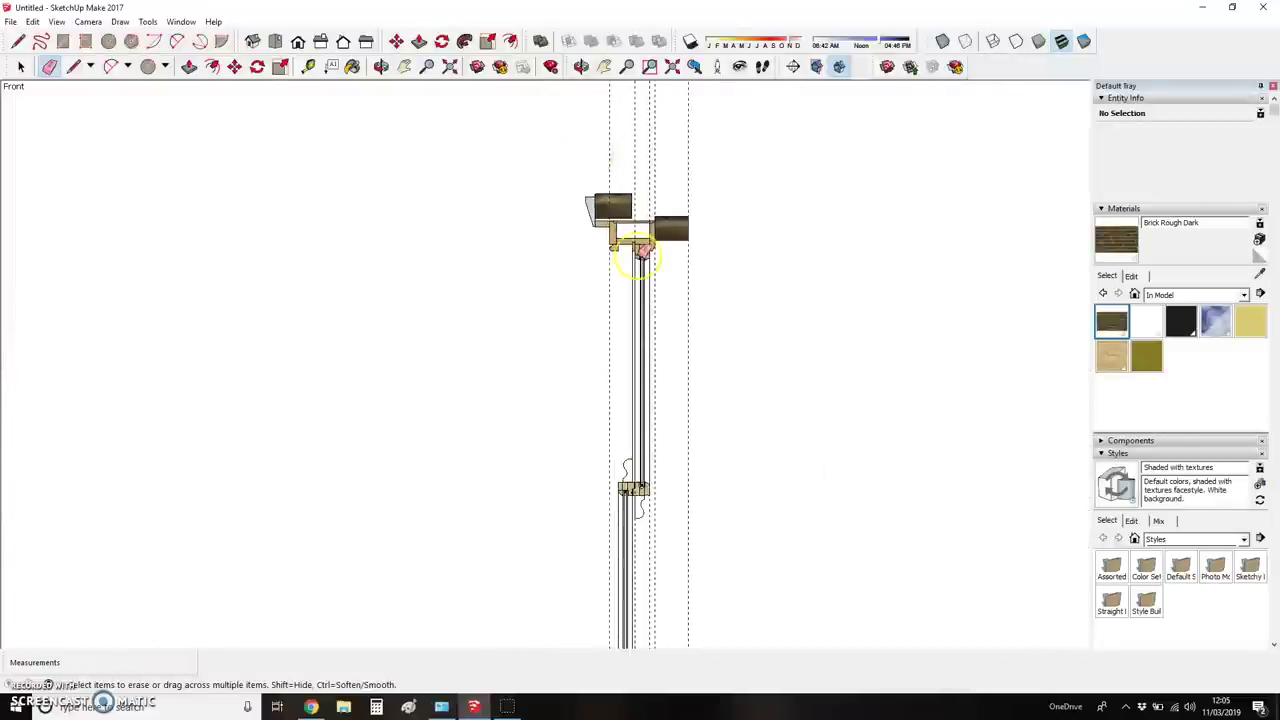
pyautogui.press('space')
pyautogui.moveTo(600, 223); pyautogui.dragTo(668, 285)
pyautogui.press('m')
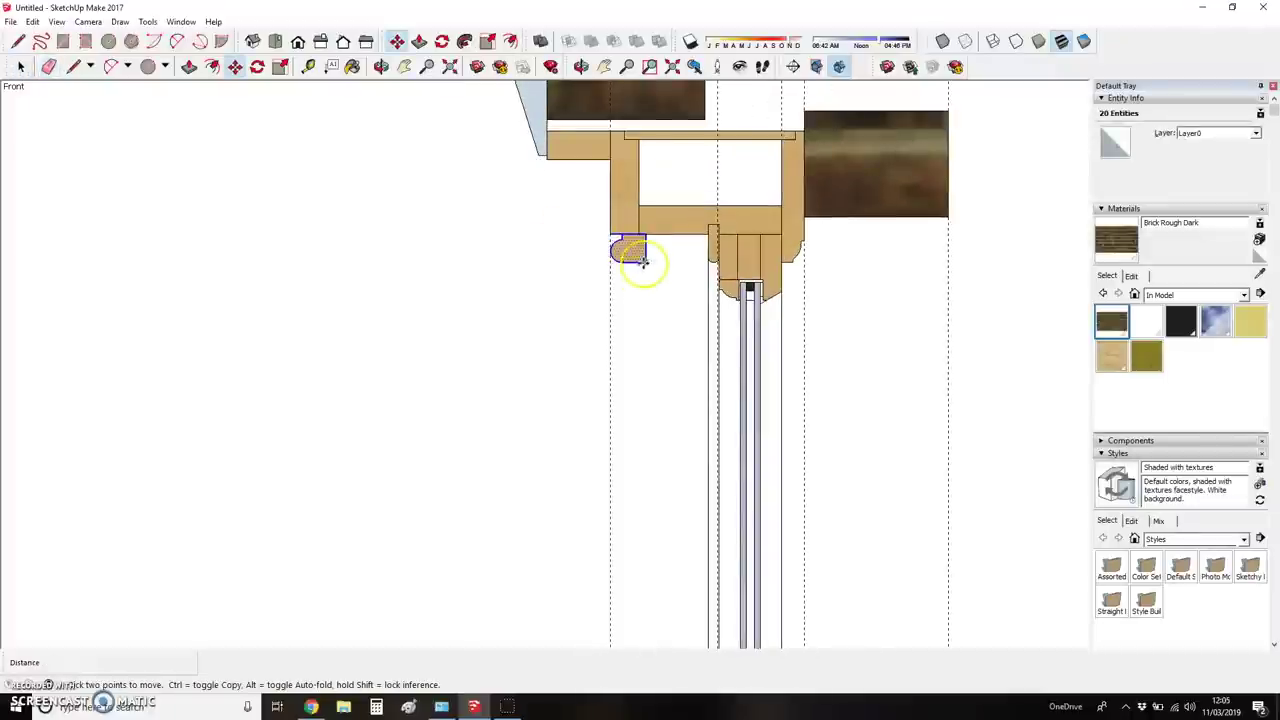
pyautogui.click(646, 238)
pyautogui.press('ctrl')
pyautogui.scroll(-3, 519, 210)
pyautogui.scroll(-4, 522, 205)
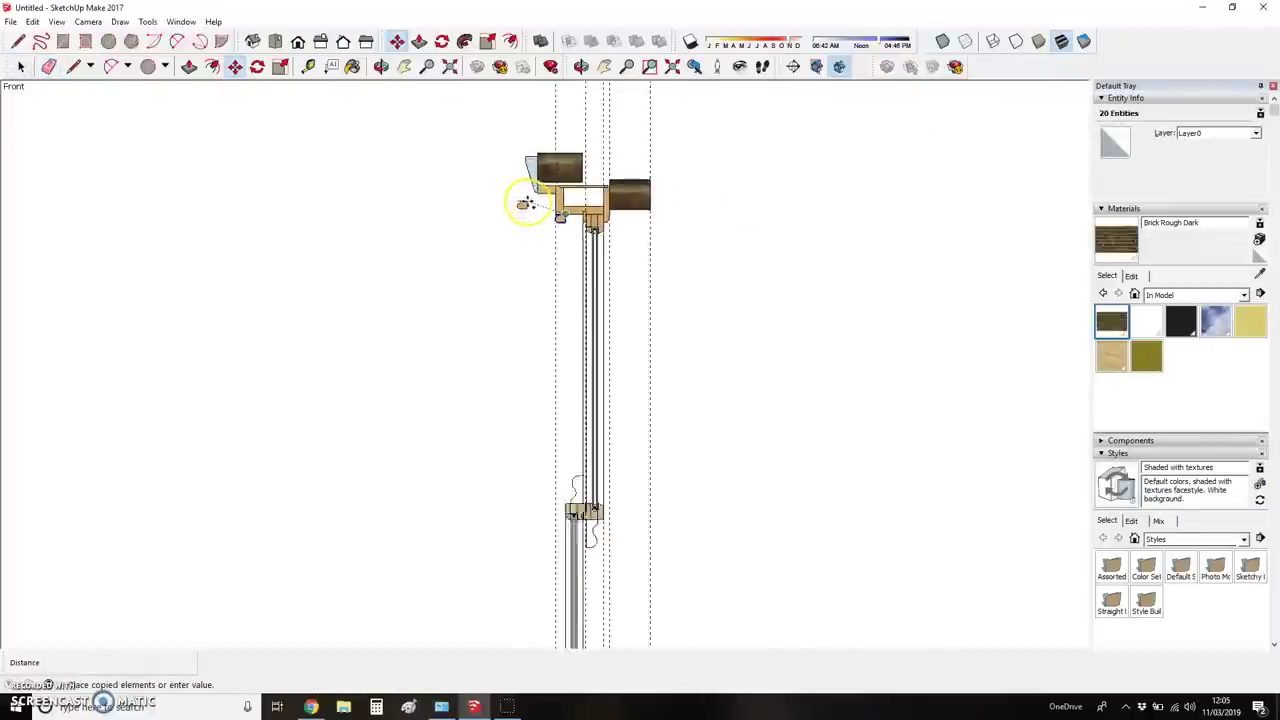
pyautogui.scroll(4, 572, 468)
pyautogui.scroll(1, 550, 465)
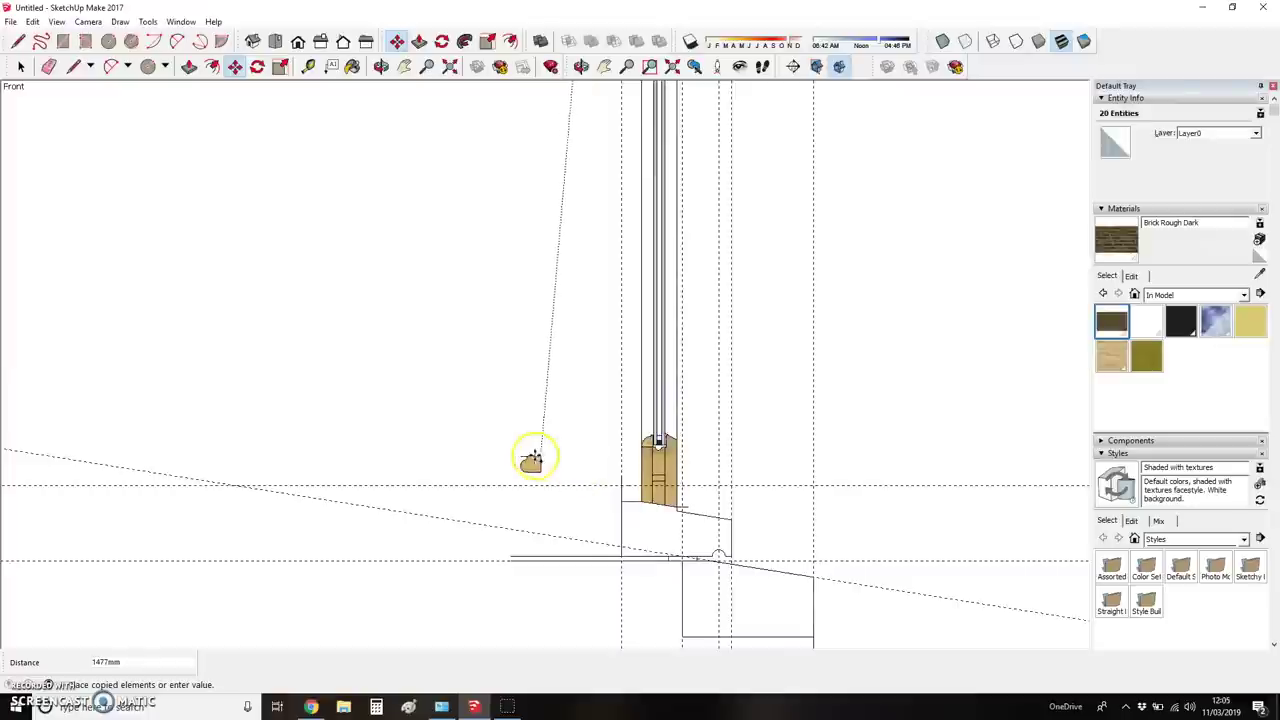
pyautogui.click(534, 460)
# - Flip the copied bead vertically and move it onto the sill's flat top edge, against the sash's inner face
pyautogui.rightClick(533, 462)
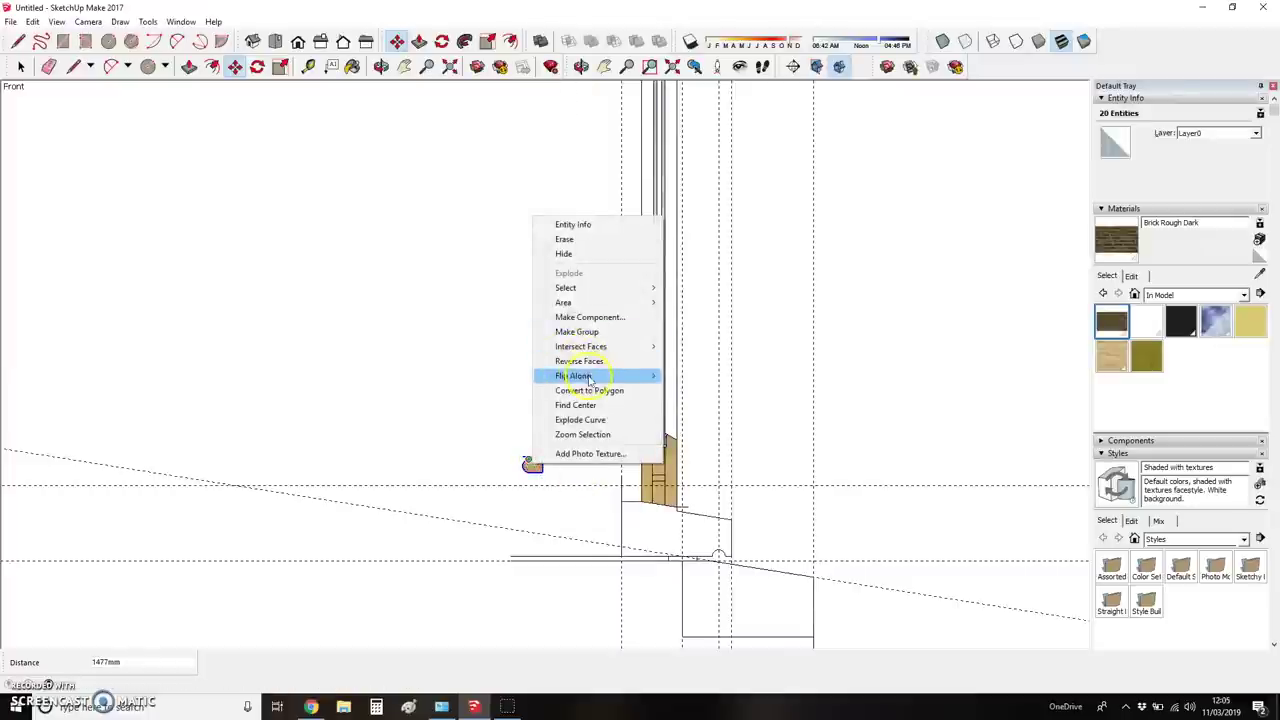
pyautogui.moveTo(598, 375)
pyautogui.click(700, 405)
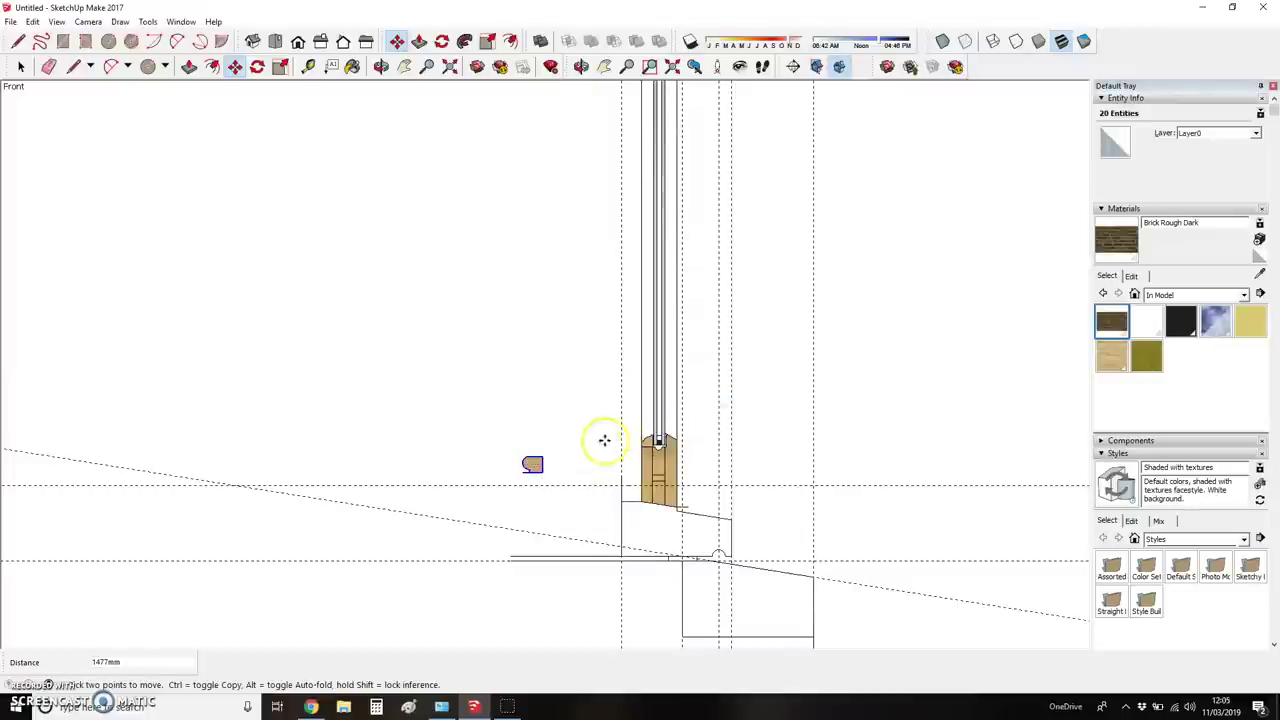
pyautogui.scroll(2, 590, 460)
pyautogui.click(517, 485)
pyautogui.click(674, 528)
pyautogui.scroll(-1, 451, 414)
pyautogui.scroll(4, 700, 483)
pyautogui.press('space')
pyautogui.click(291, 323)
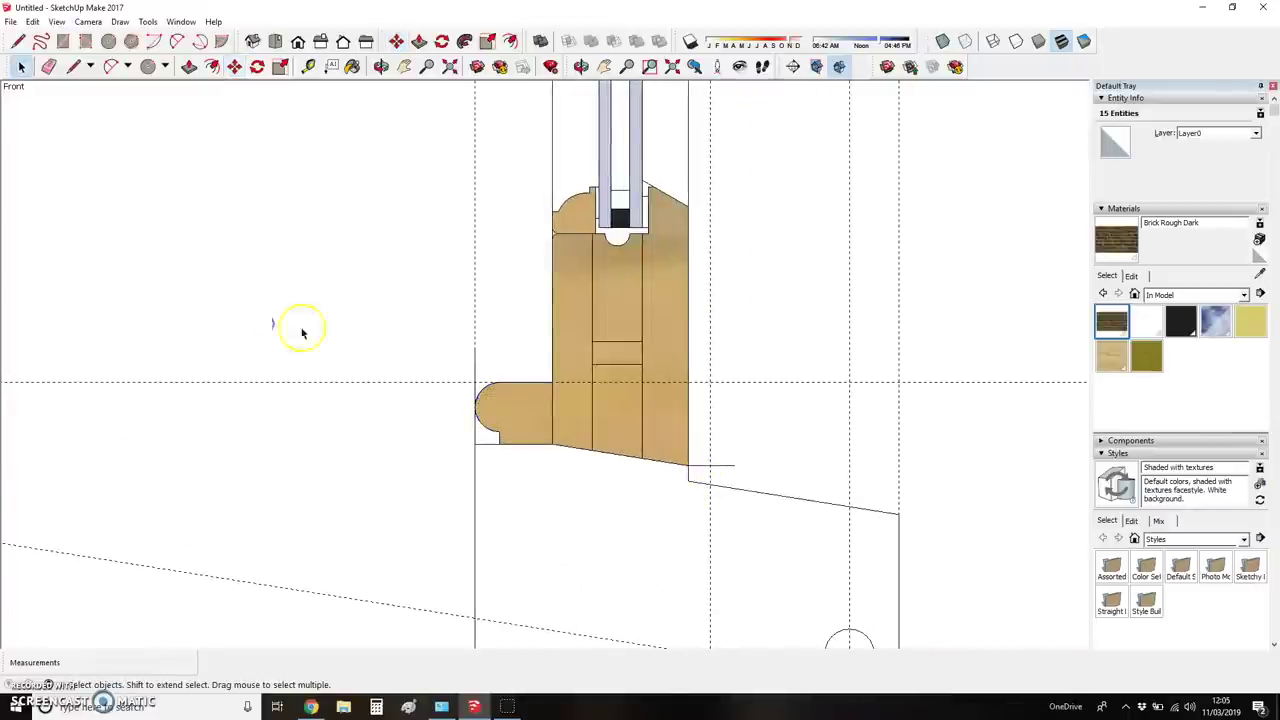
# - Erase the short horizontal line sticking out from the sash's outer bottom corner
pyautogui.scroll(-3, 609, 394)
pyautogui.scroll(2, 551, 414)
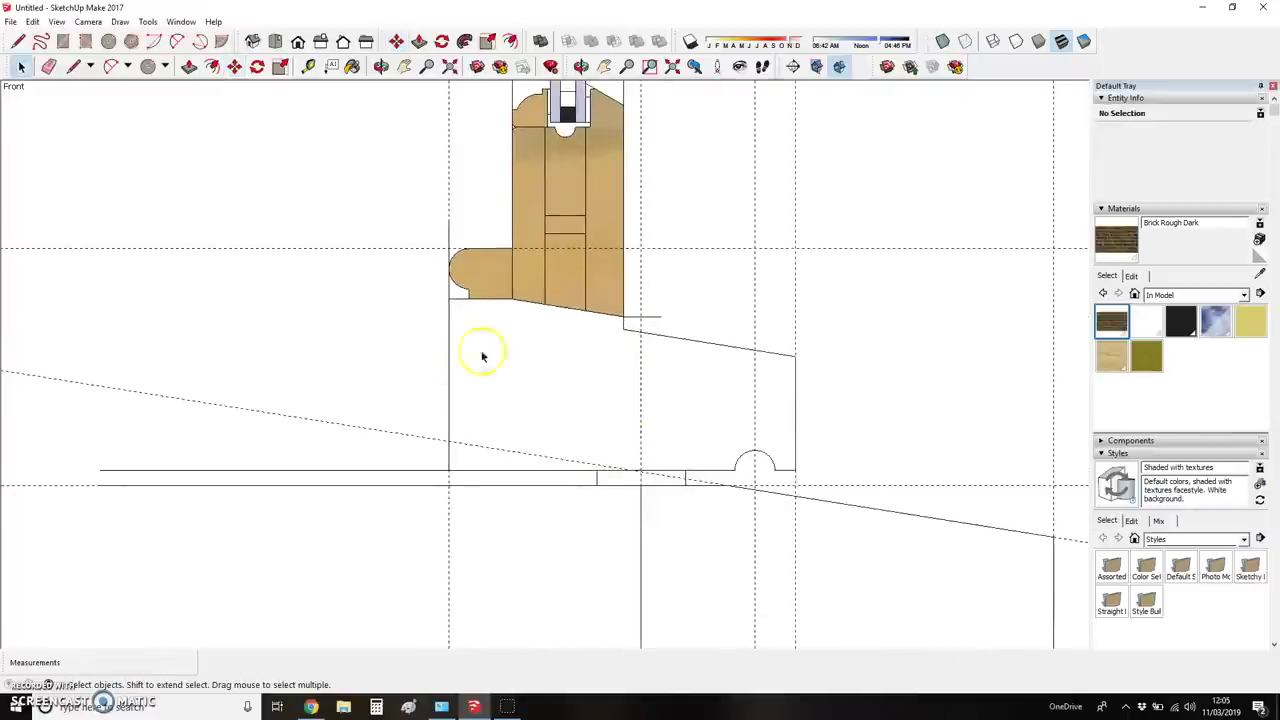
pyautogui.press('e')
pyautogui.click(655, 321)
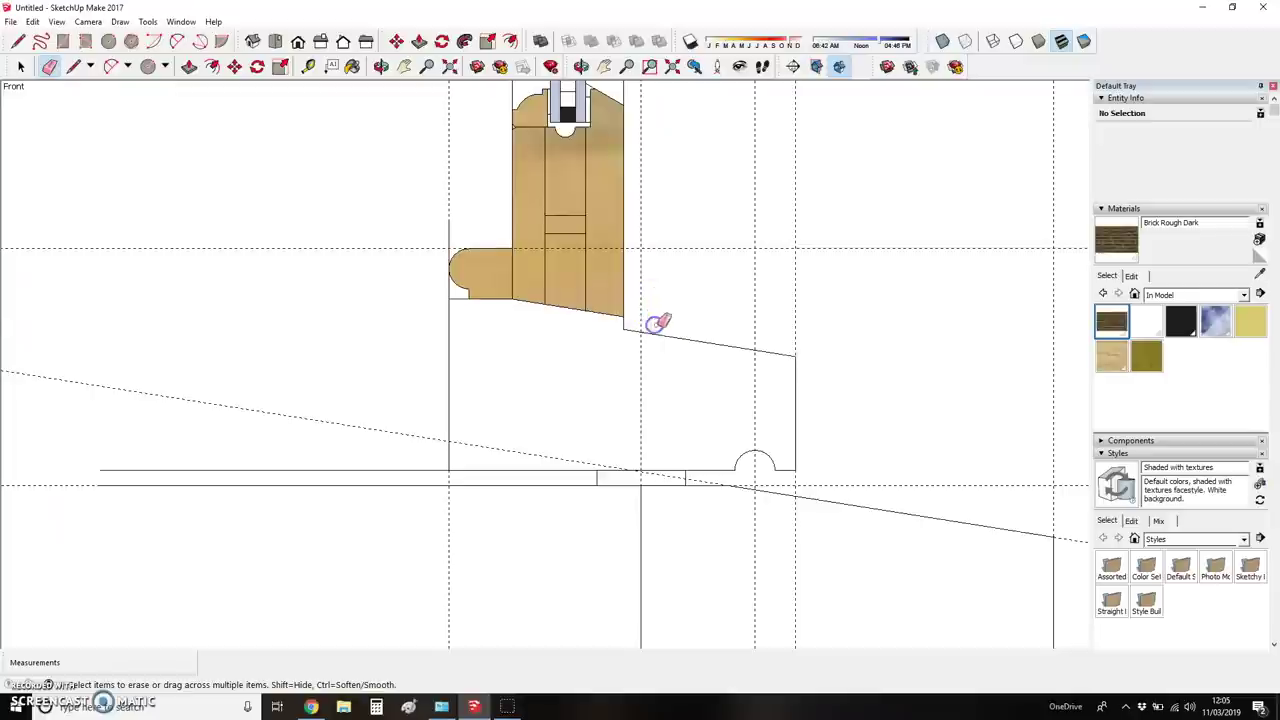
# - Measure the sill's overall width and the height of its inner part
pyautogui.scroll(-2, 766, 371)
pyautogui.press('t')
pyautogui.click(793, 398)
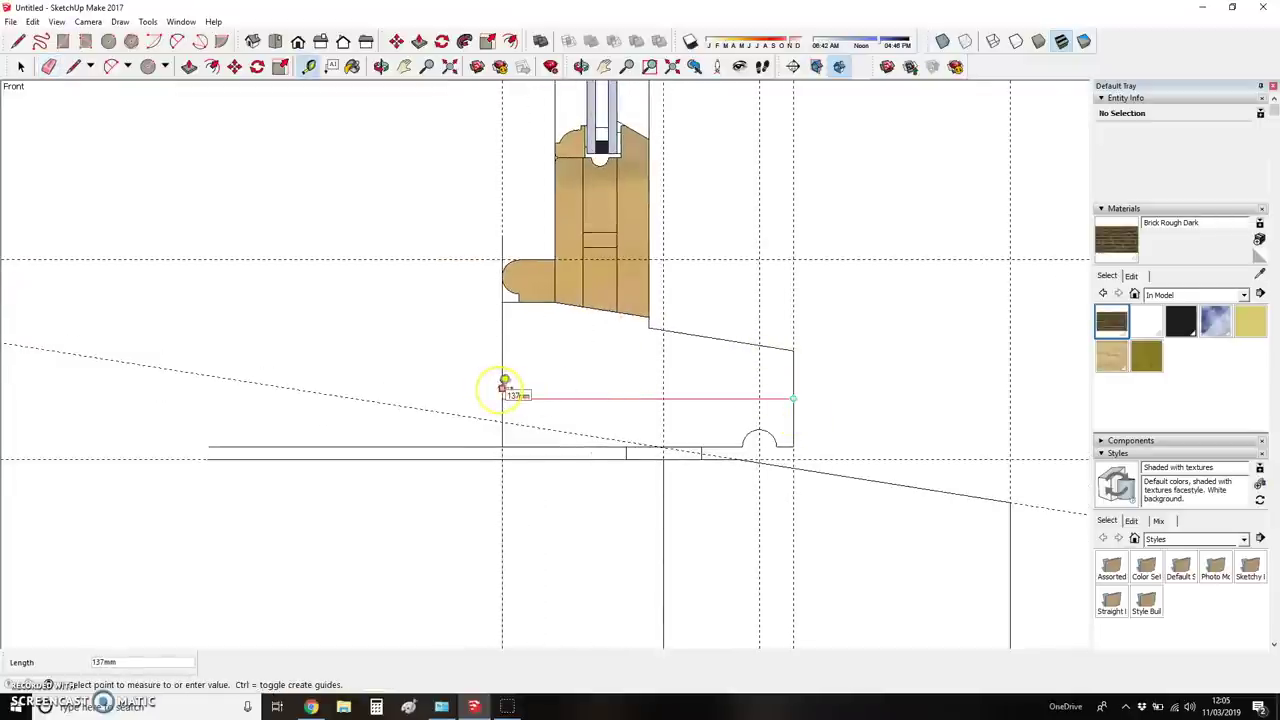
pyautogui.click(505, 386)
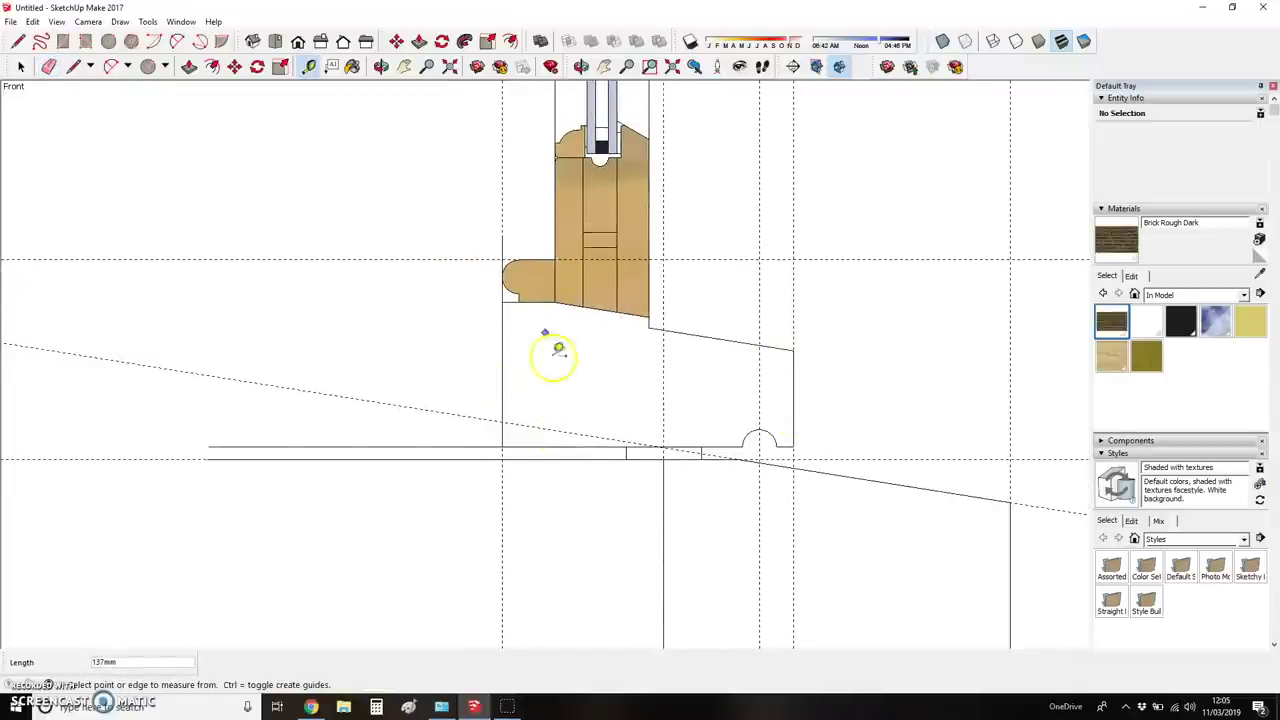
pyautogui.click(512, 301)
pyautogui.click(513, 446)
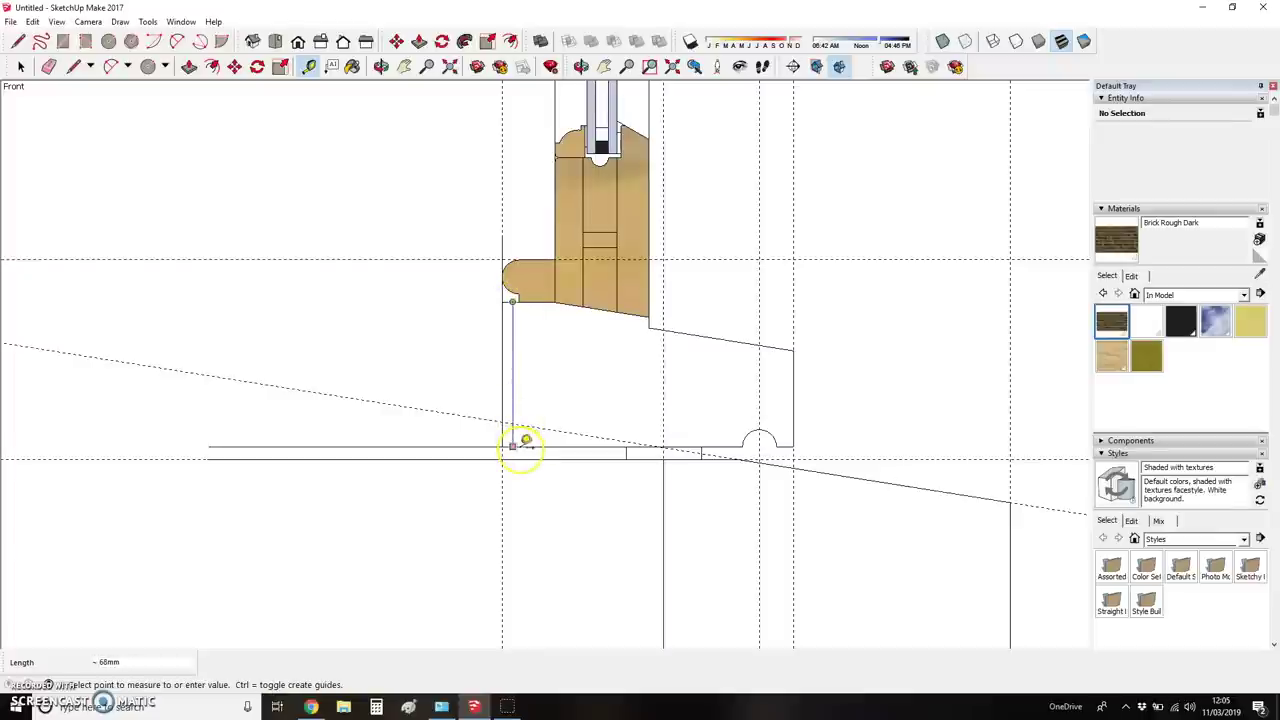
pyautogui.click(523, 446)
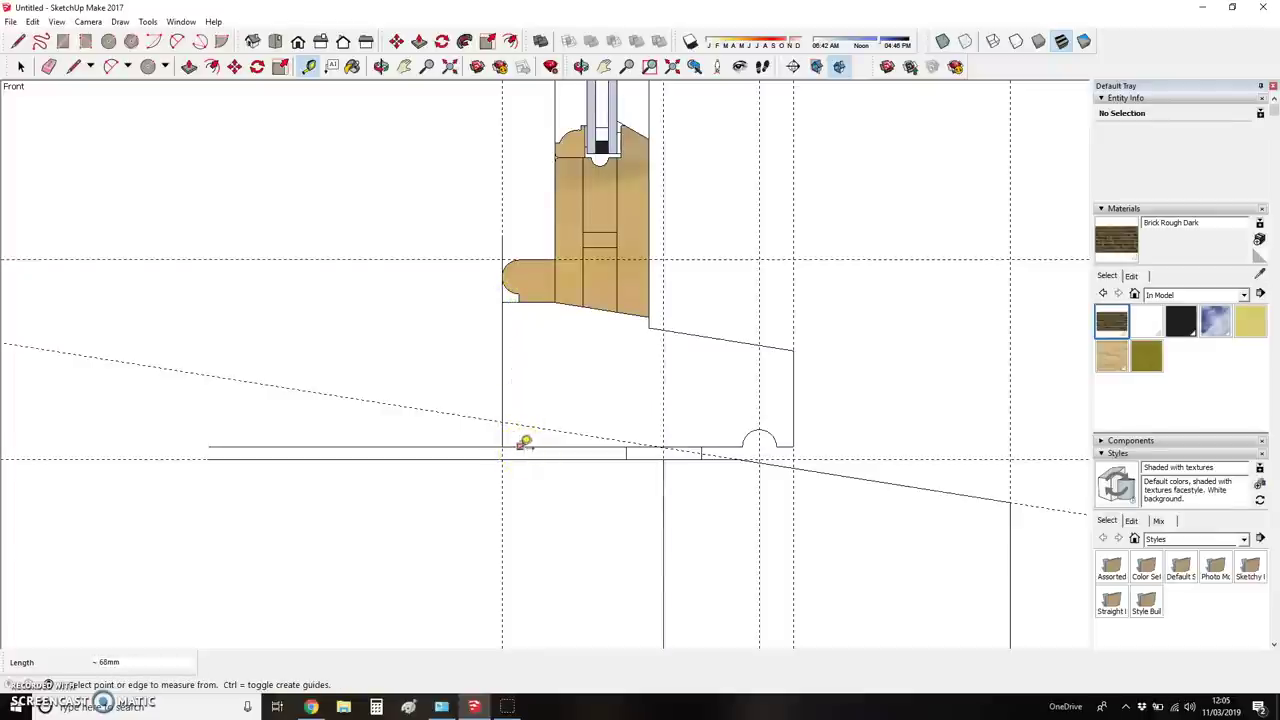
# - Erase the remaining sloping guide and the vertical guides through the drip groove and along the lower sill's back edge
pyautogui.scroll(-2, 880, 314)
pyautogui.scroll(3, 810, 377)
pyautogui.scroll(-1, 760, 480)
pyautogui.scroll(3, 634, 343)
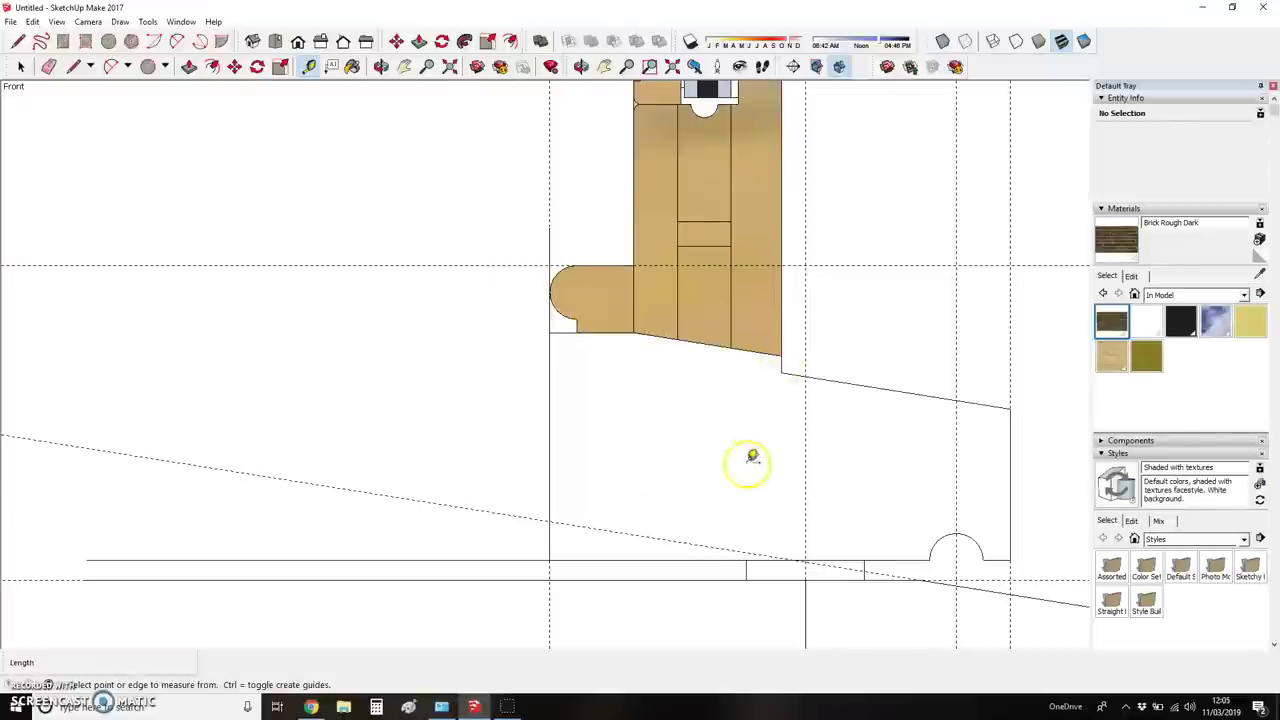
pyautogui.press('e')
pyautogui.click(652, 535)
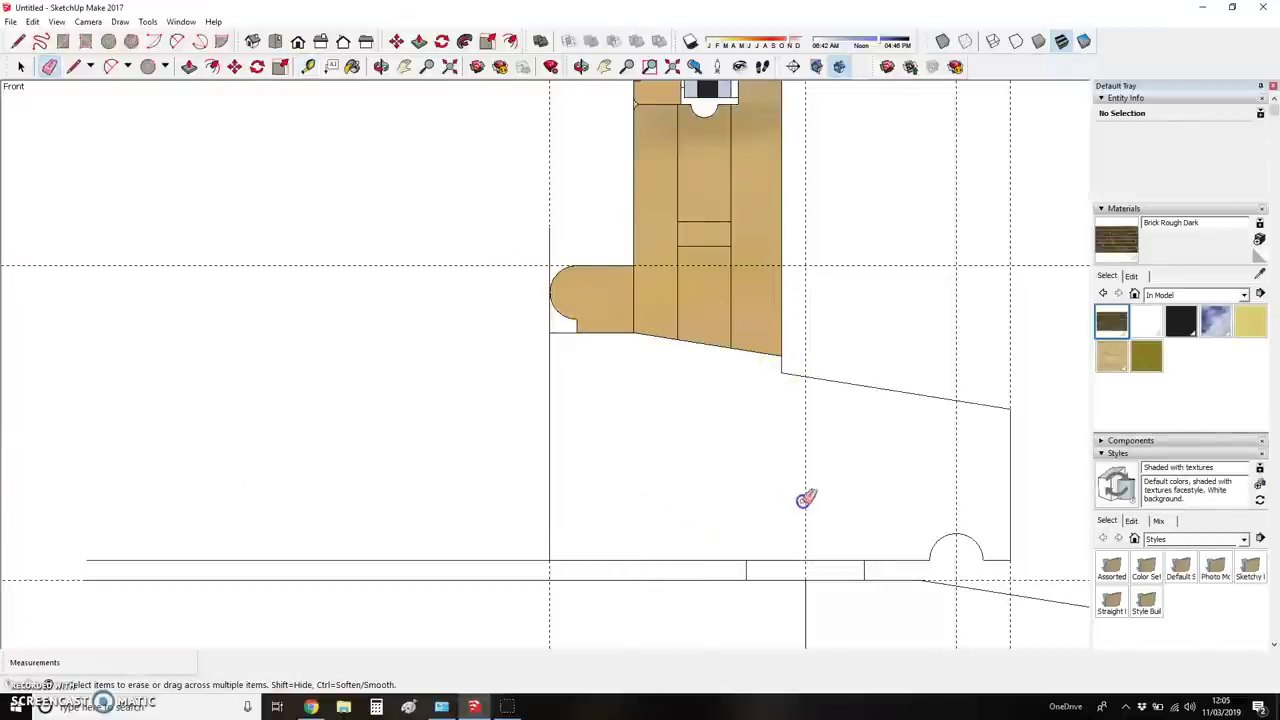
# - Examine how the window head's linings and brickwork line up with the sill and lower sill below
pyautogui.scroll(-3, 893, 446)
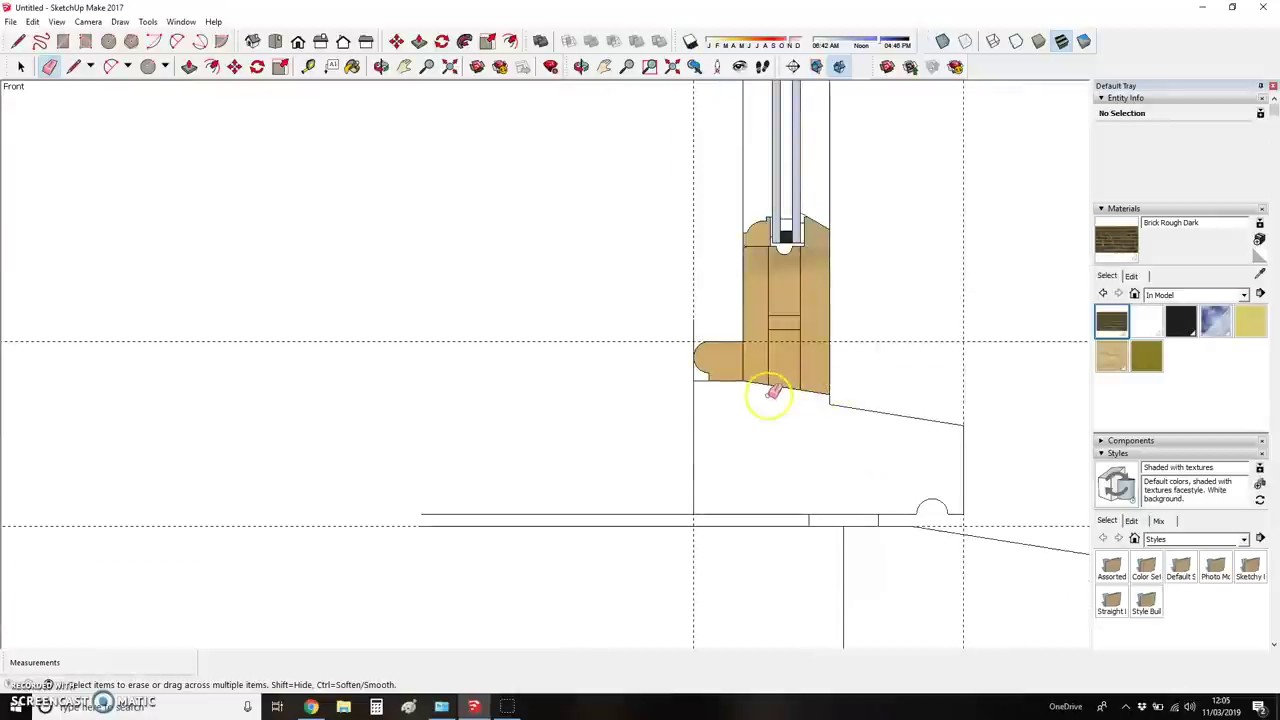
pyautogui.scroll(-5, 748, 468)
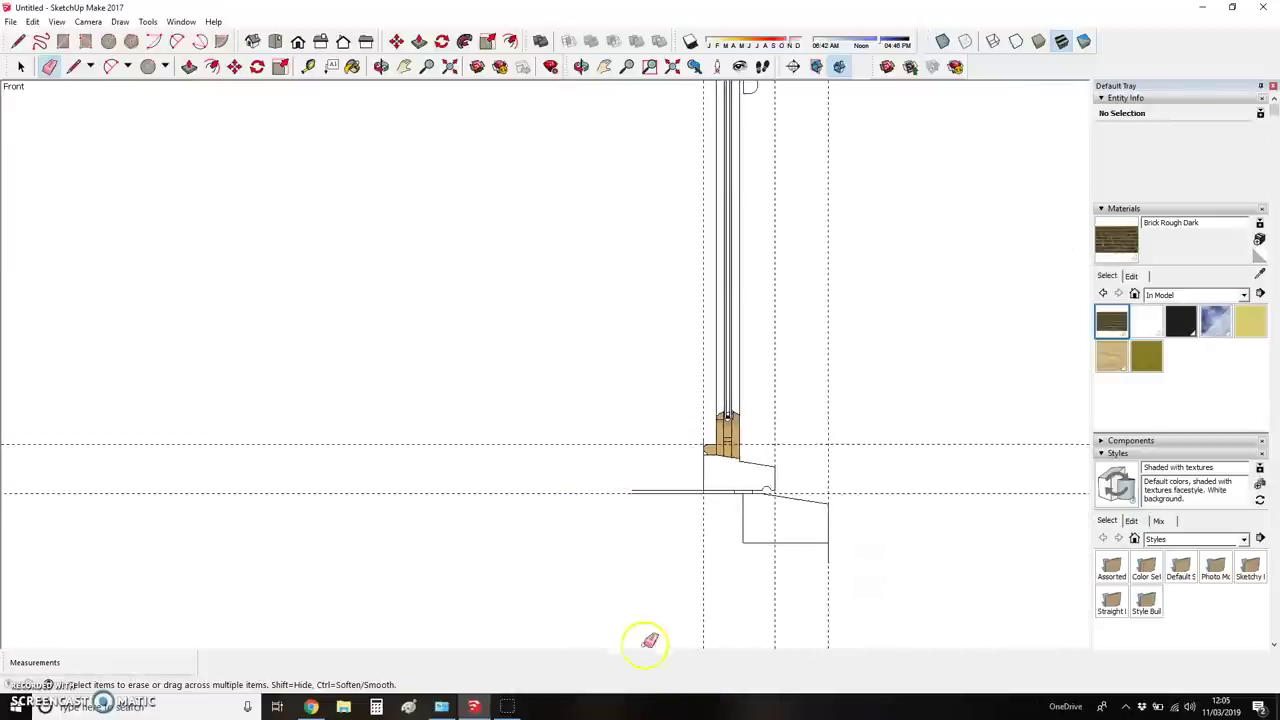
pyautogui.scroll(-4, 600, 600)
pyautogui.scroll(6, 628, 194)
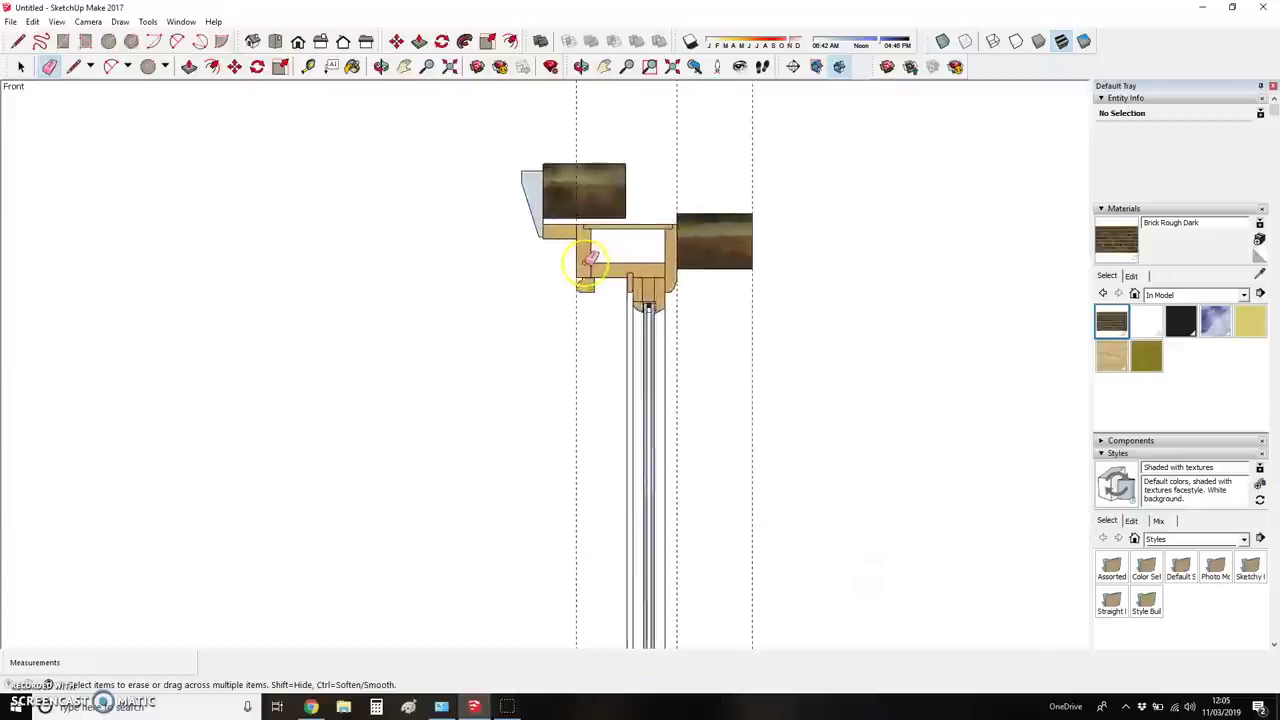
pyautogui.scroll(3, 591, 259)
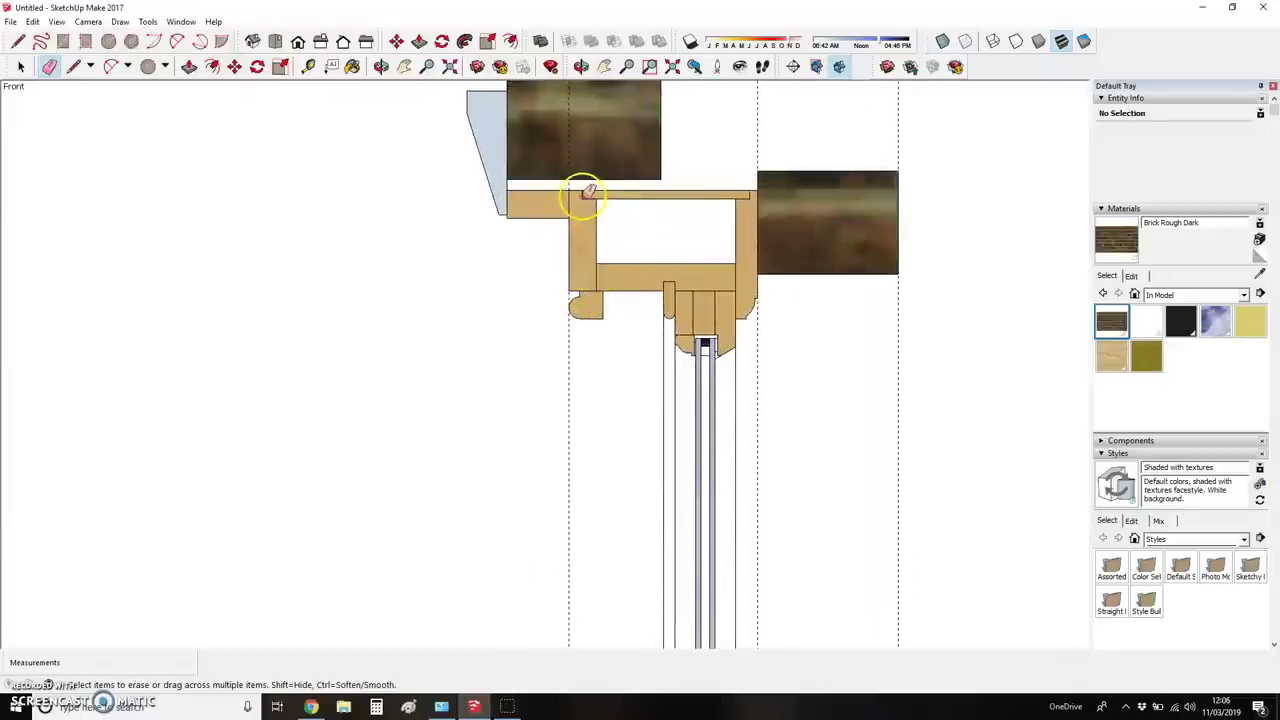
pyautogui.scroll(-1, 651, 145)
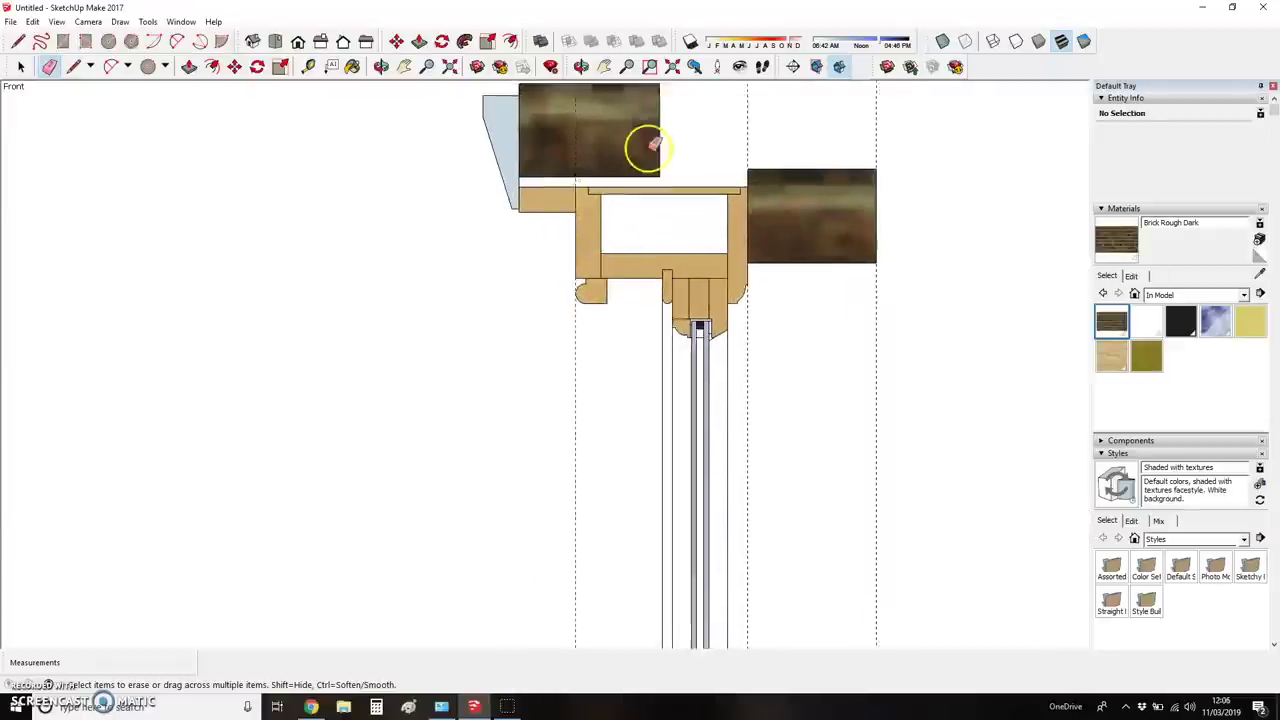
pyautogui.scroll(-1, 651, 145)
pyautogui.scroll(-2, 712, 200)
pyautogui.scroll(2, 689, 500)
pyautogui.scroll(-2, 677, 263)
pyautogui.scroll(2, 700, 522)
pyautogui.scroll(1, 700, 522)
pyautogui.scroll(2, 680, 508)
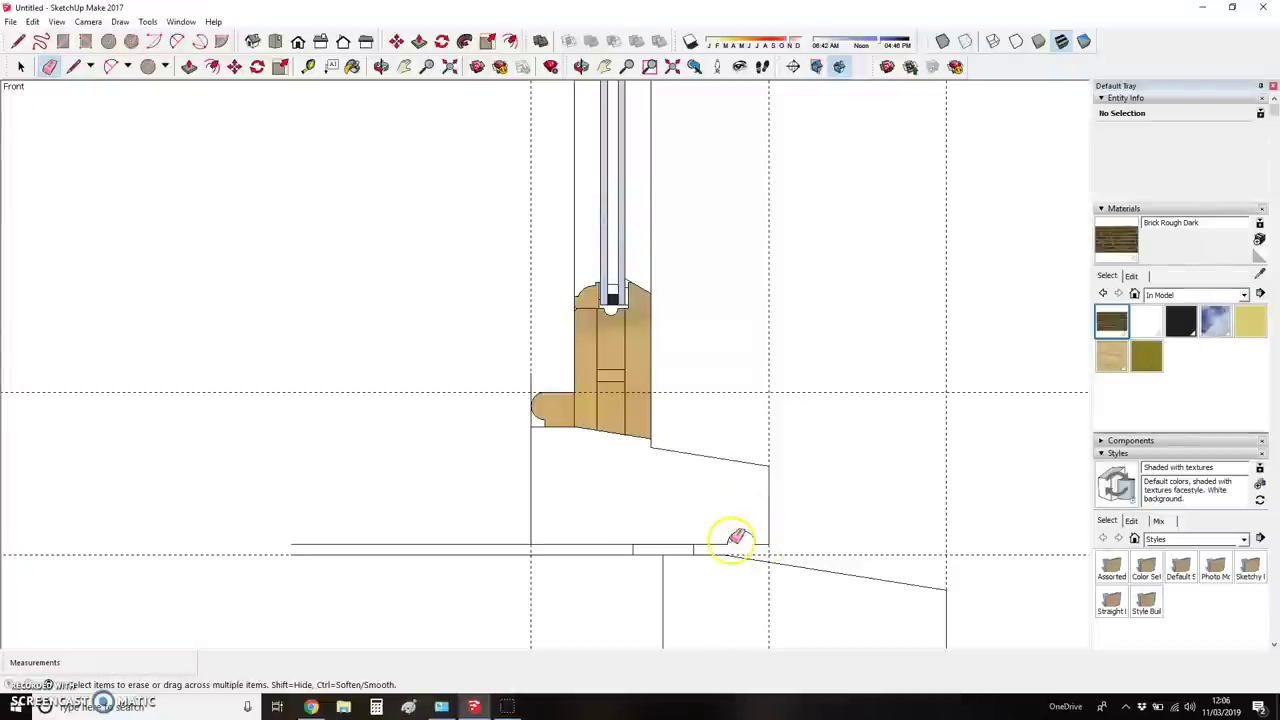
# - Place a vertical guide 16 mm in from the sill's front edge, through the drip groove
pyautogui.press('t')
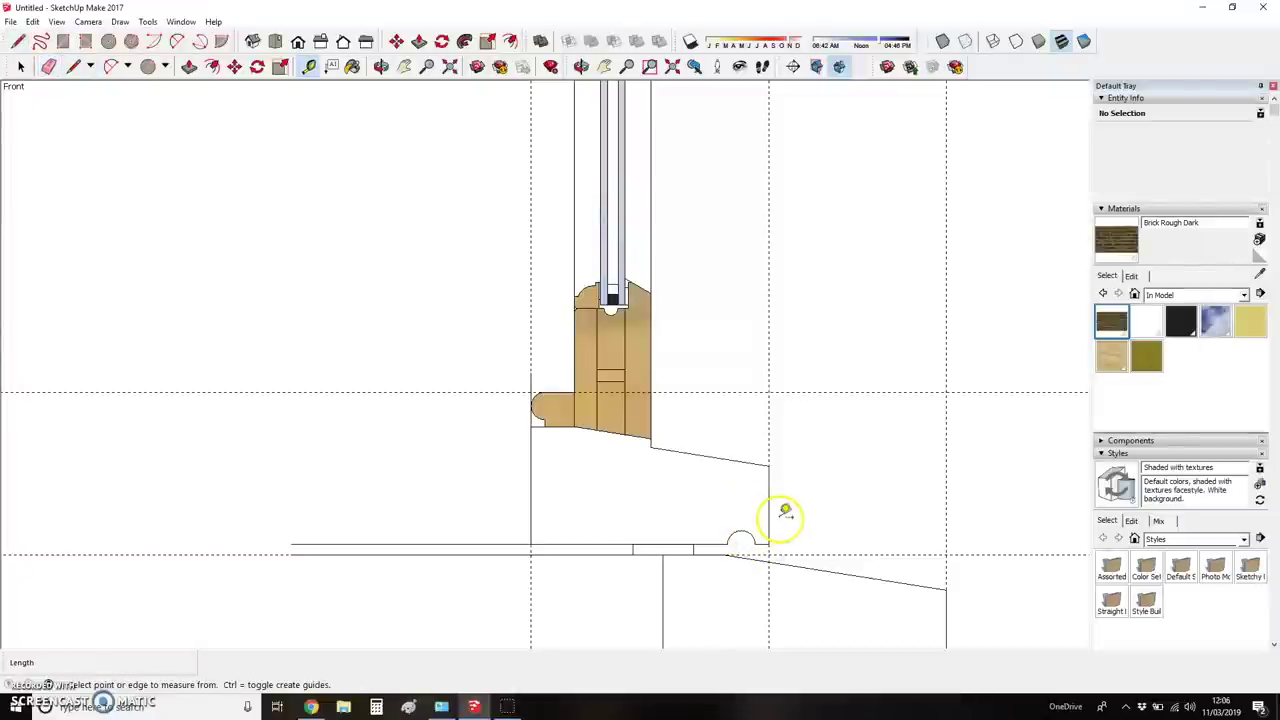
pyautogui.click(768, 505)
pyautogui.press('Return')
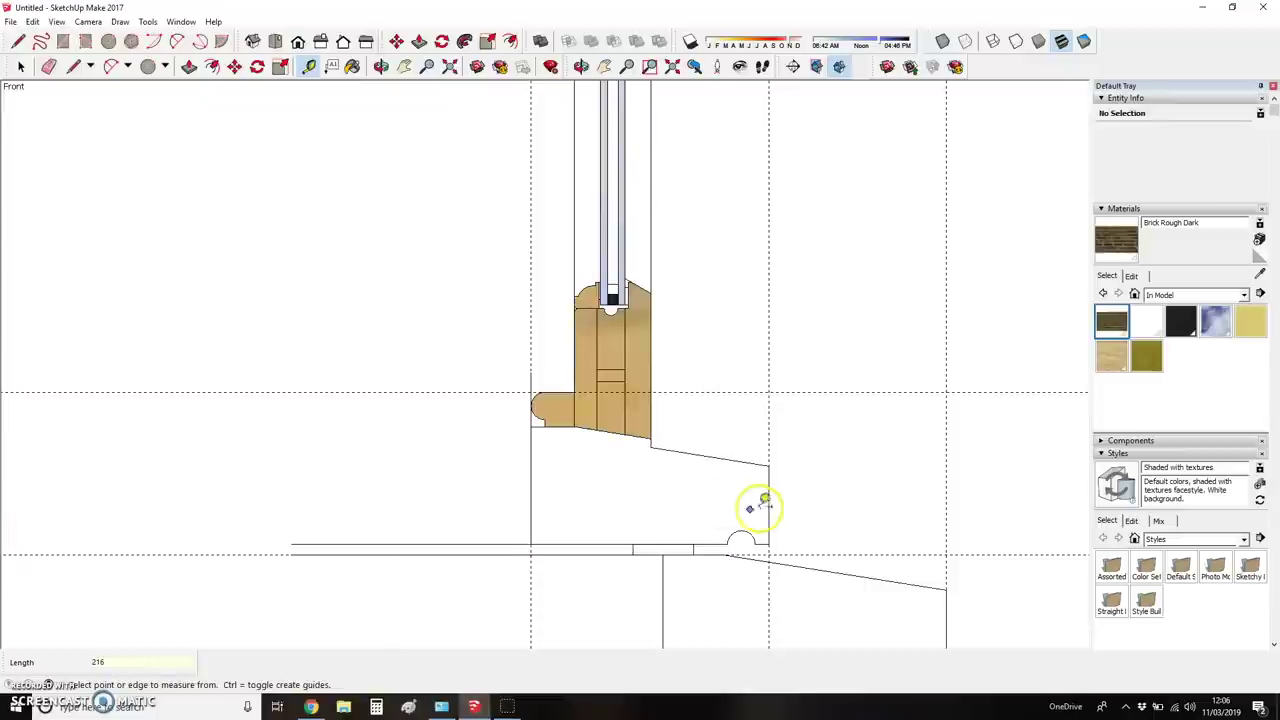
pyautogui.click(768, 494)
pyautogui.write('16')
pyautogui.press('Return')
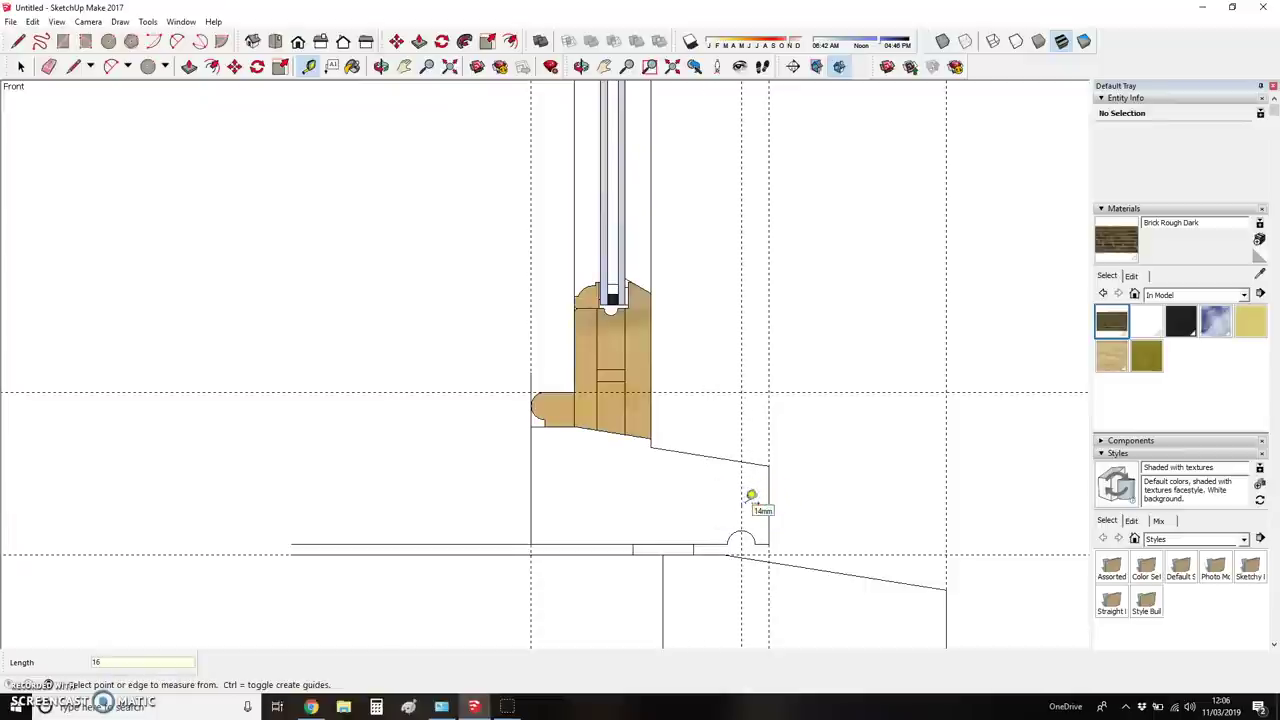
# - Draw a line about 52 mm long along the sill's sloping top edge, from the groove guide back to the step below the sash
pyautogui.scroll(3, 743, 504)
pyautogui.press('l')
pyautogui.click(747, 431)
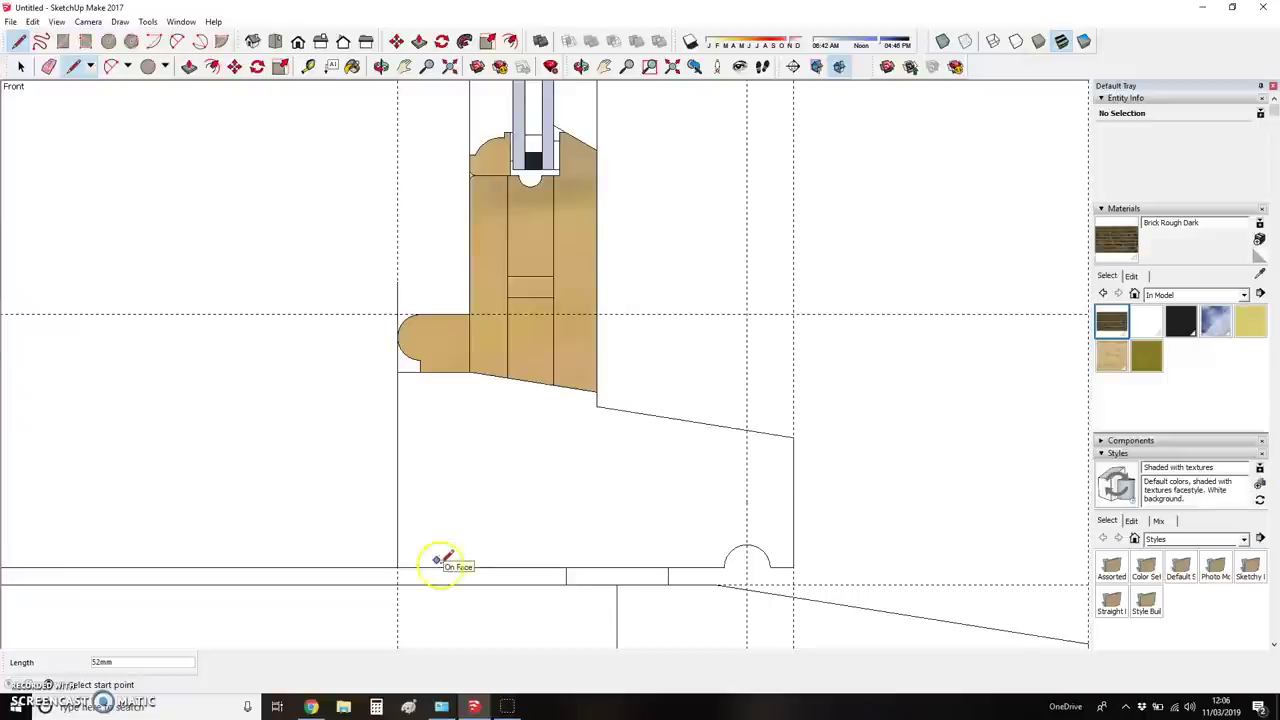
pyautogui.scroll(-2, 631, 457)
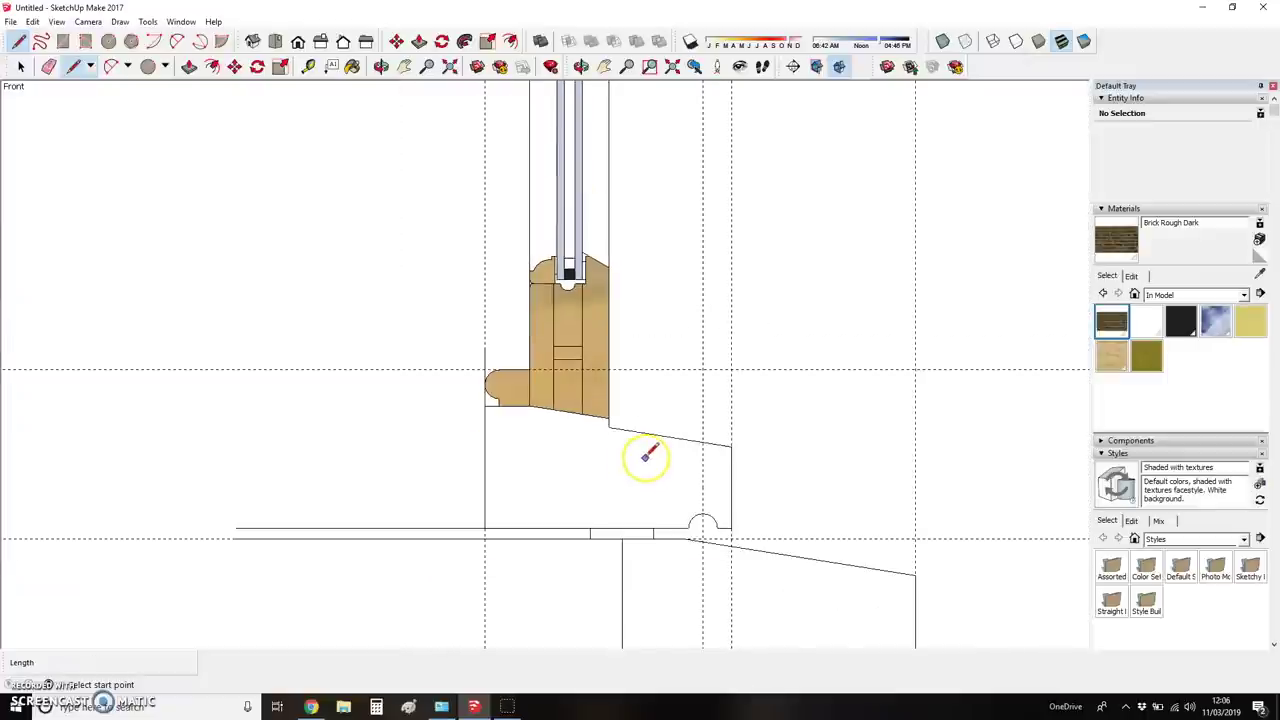
# - Paint the sill profile beneath the sash with the Wood Floor Light material
pyautogui.click(1249, 322)
pyautogui.click(1111, 356)
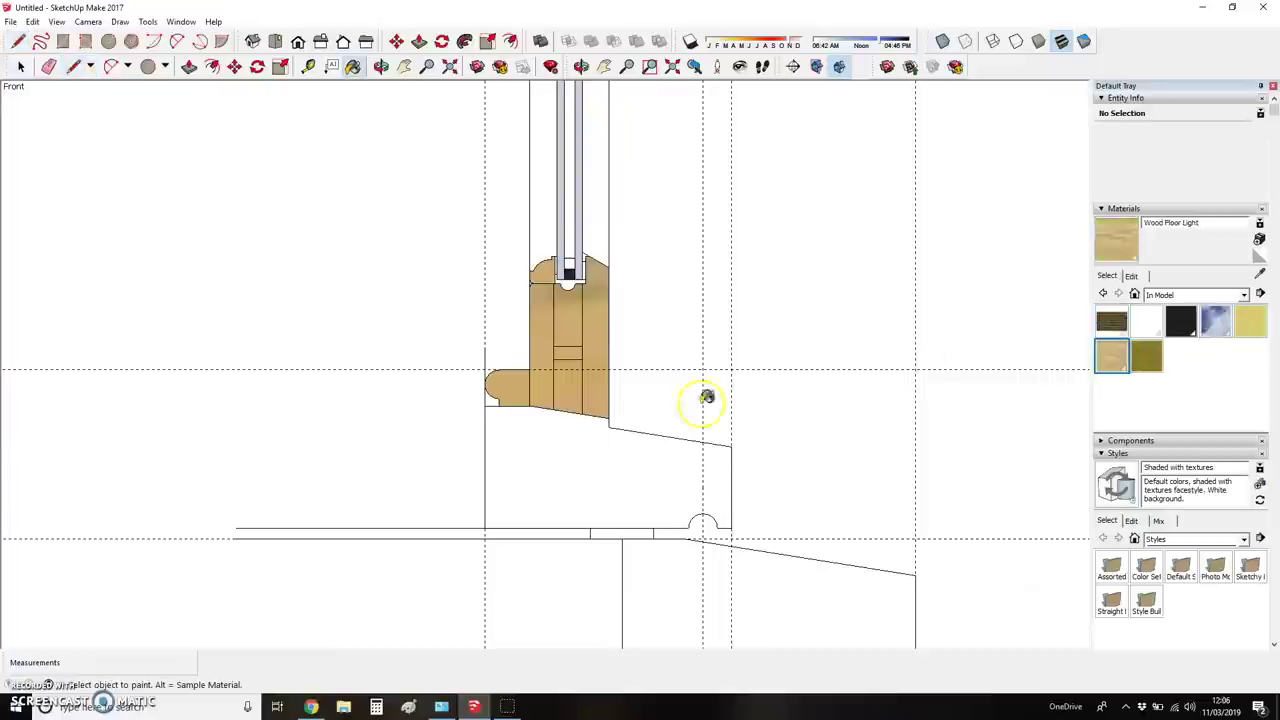
pyautogui.click(657, 463)
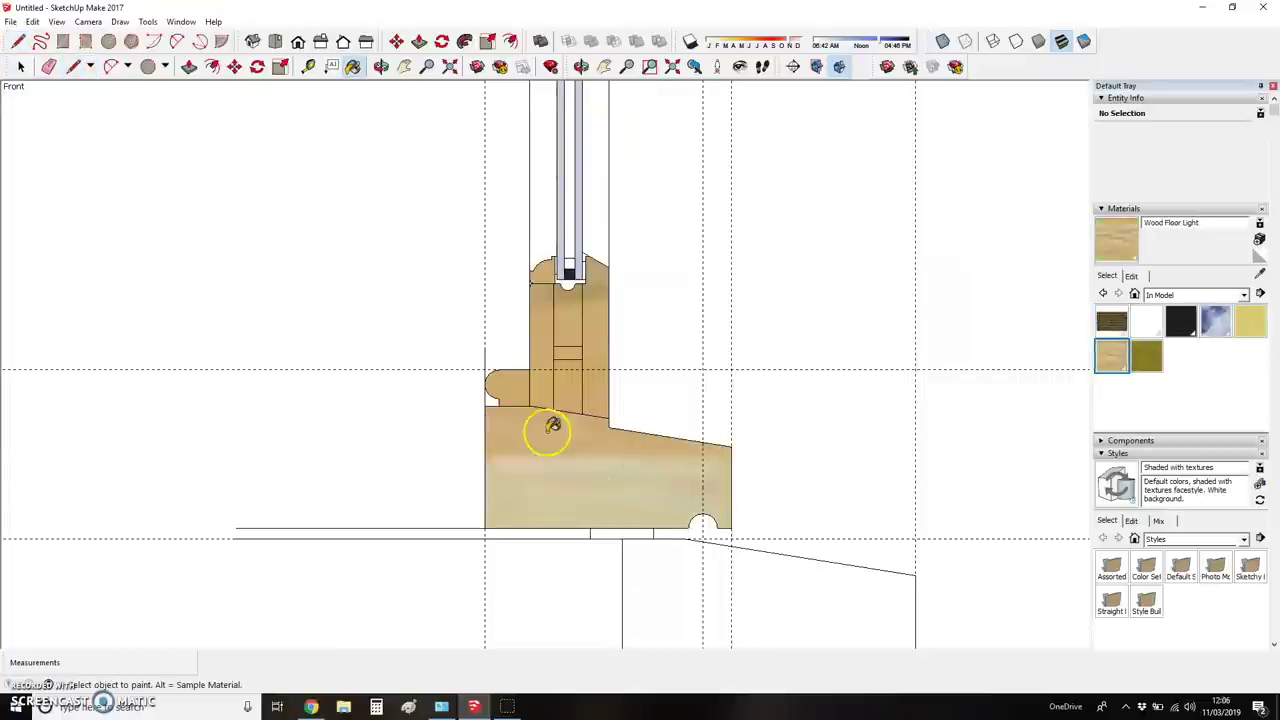
pyautogui.scroll(-2, 665, 530)
pyautogui.scroll(2, 555, 460)
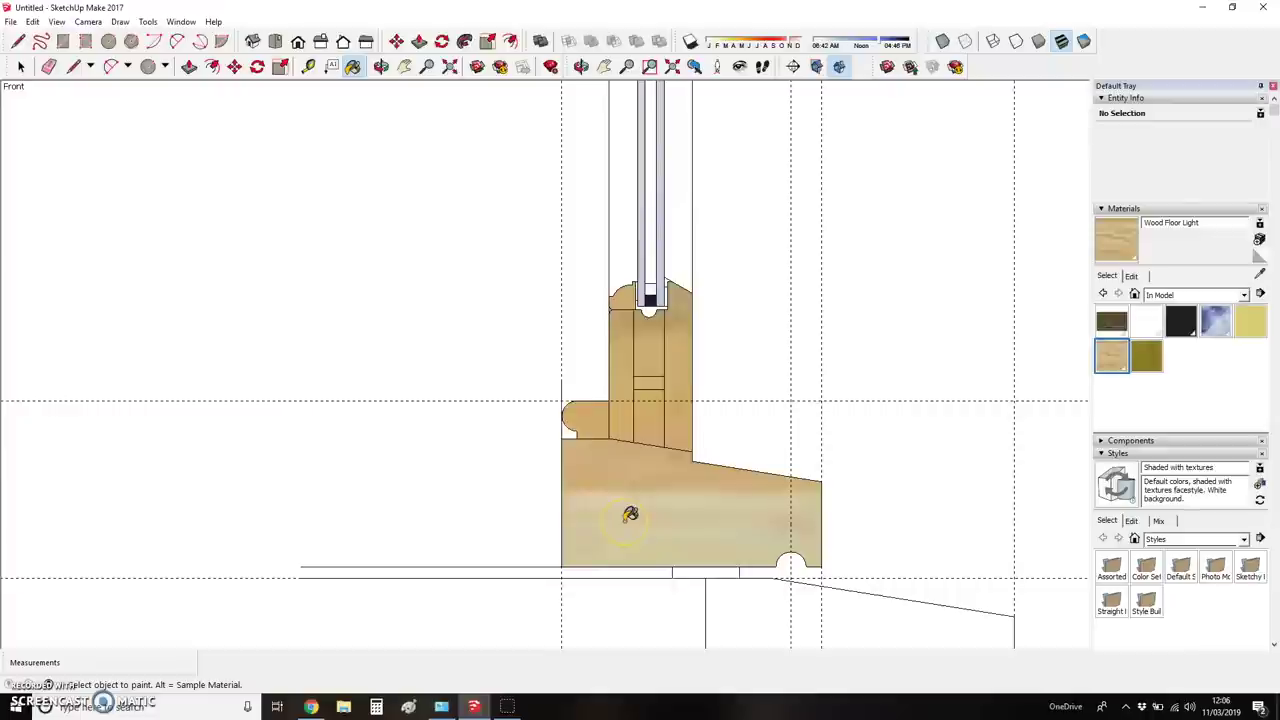
pyautogui.click(723, 496)
pyautogui.press('l')
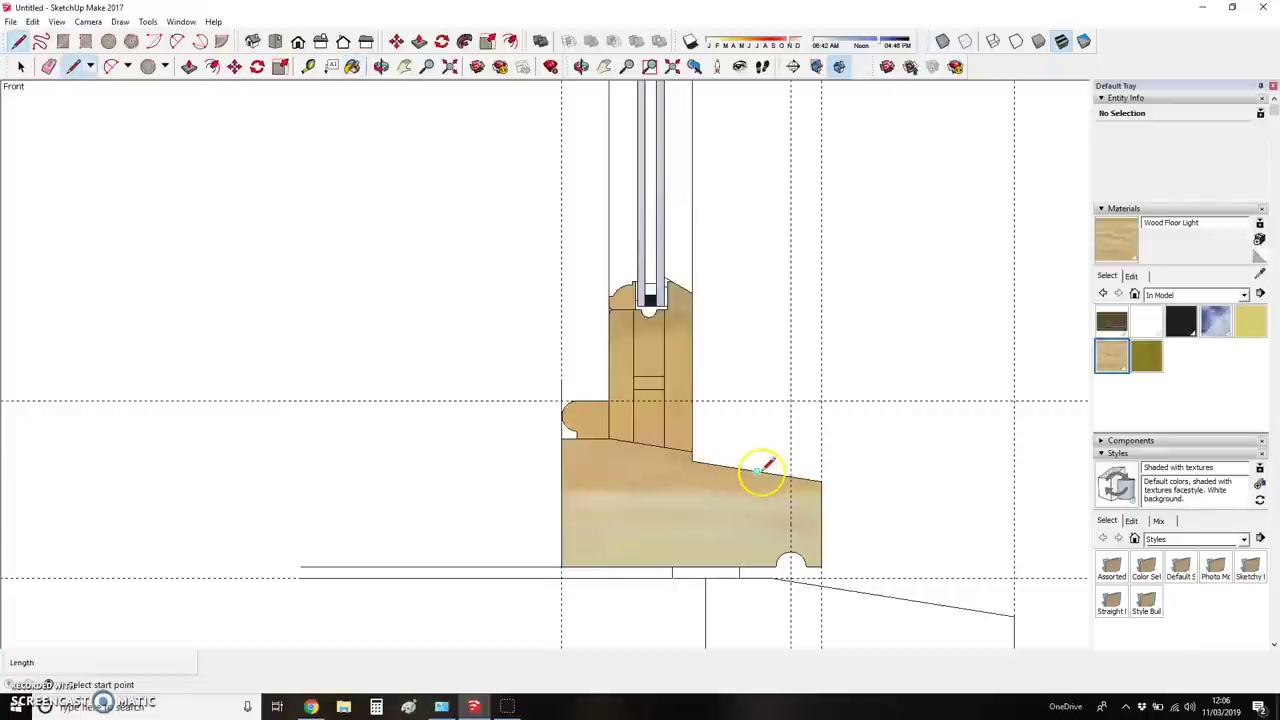
pyautogui.click(757, 471)
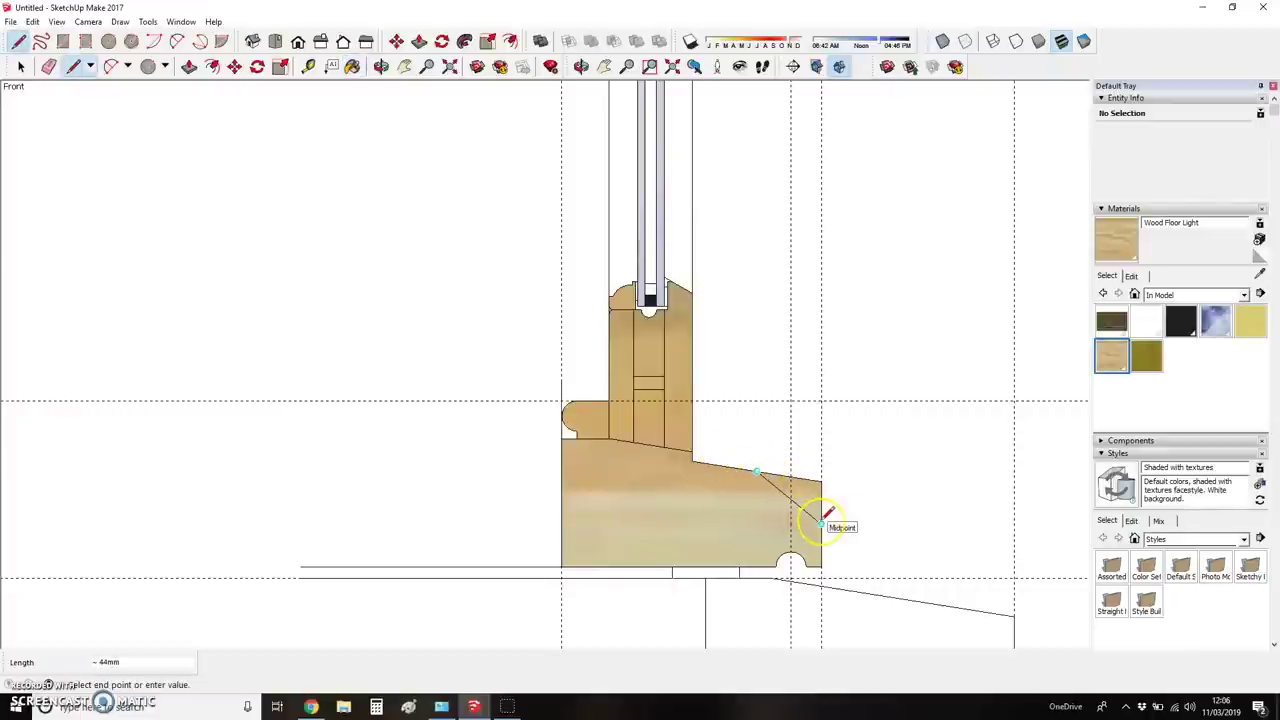
pyautogui.press('Escape')
pyautogui.click(757, 471)
pyautogui.click(758, 563)
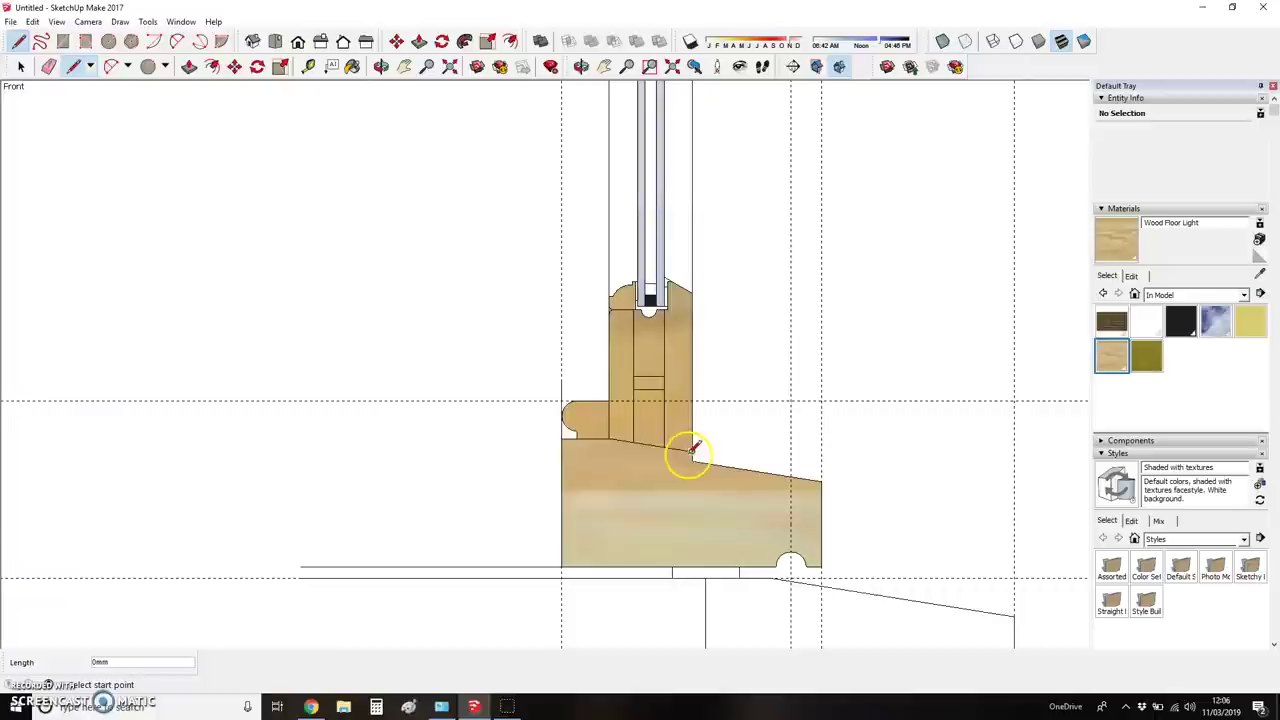
# - Try dividing the sill with a vertical line about 56 mm long from the step below the sash to its underside, and remove it
pyautogui.click(609, 441)
pyautogui.click(693, 451)
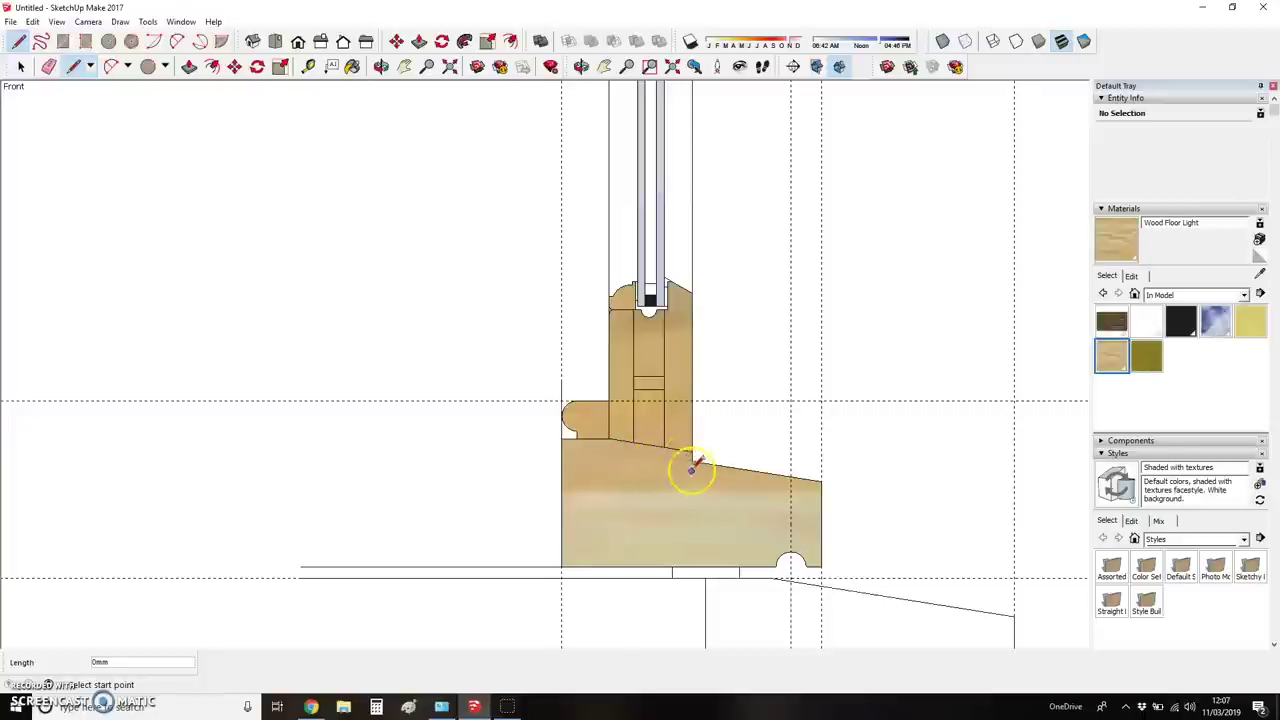
pyautogui.click(691, 461)
pyautogui.click(693, 568)
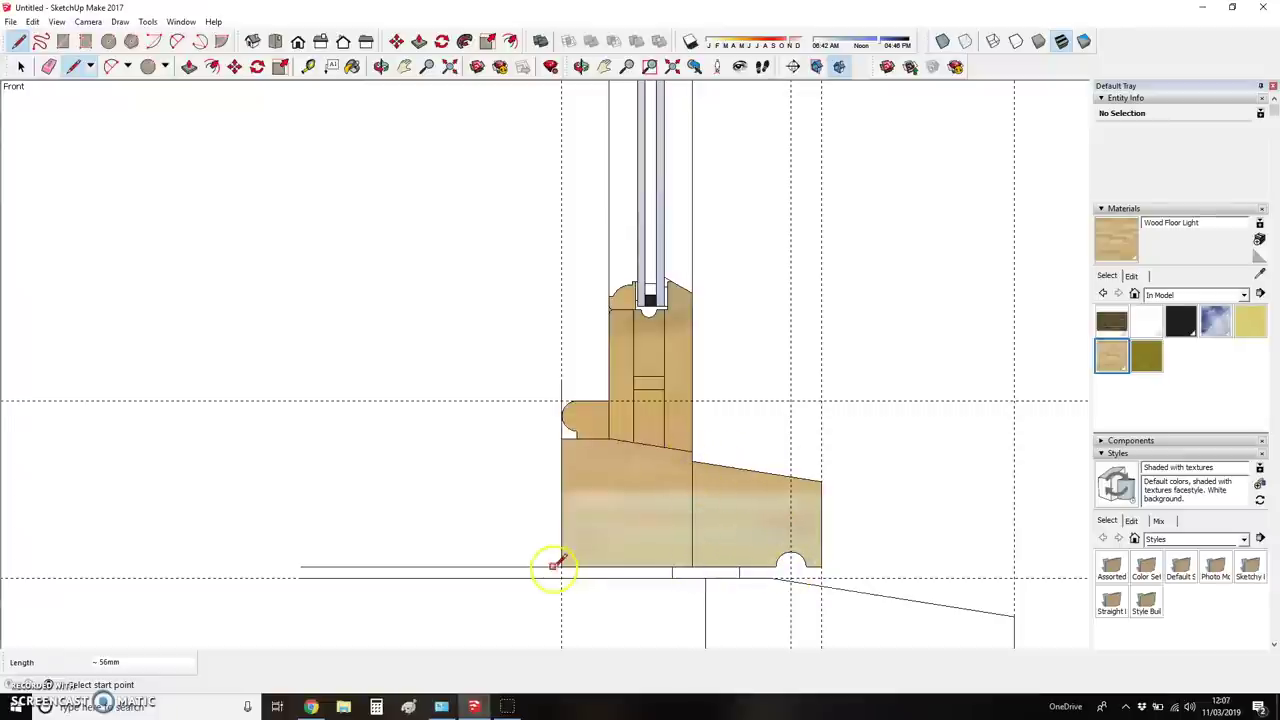
pyautogui.press('e')
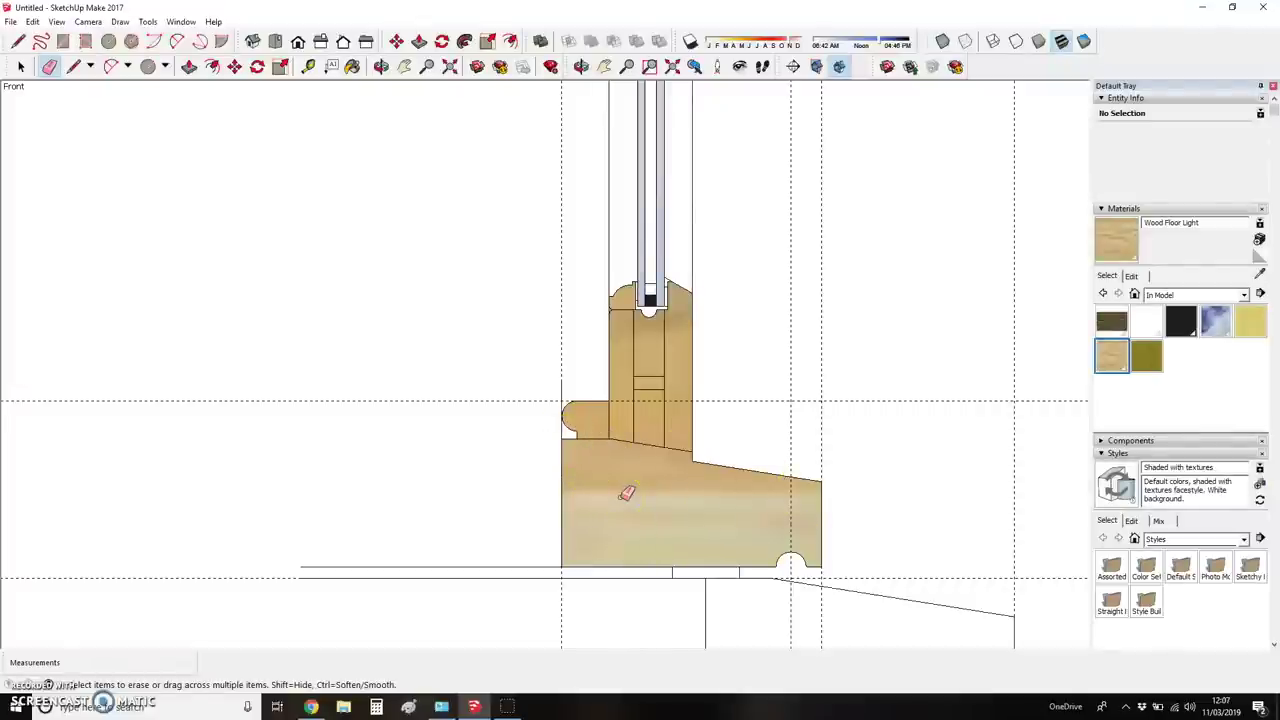
# - Place vertical guides along both side edges of the inner brick at the window head, extending down past the sill
pyautogui.scroll(-5, 650, 545)
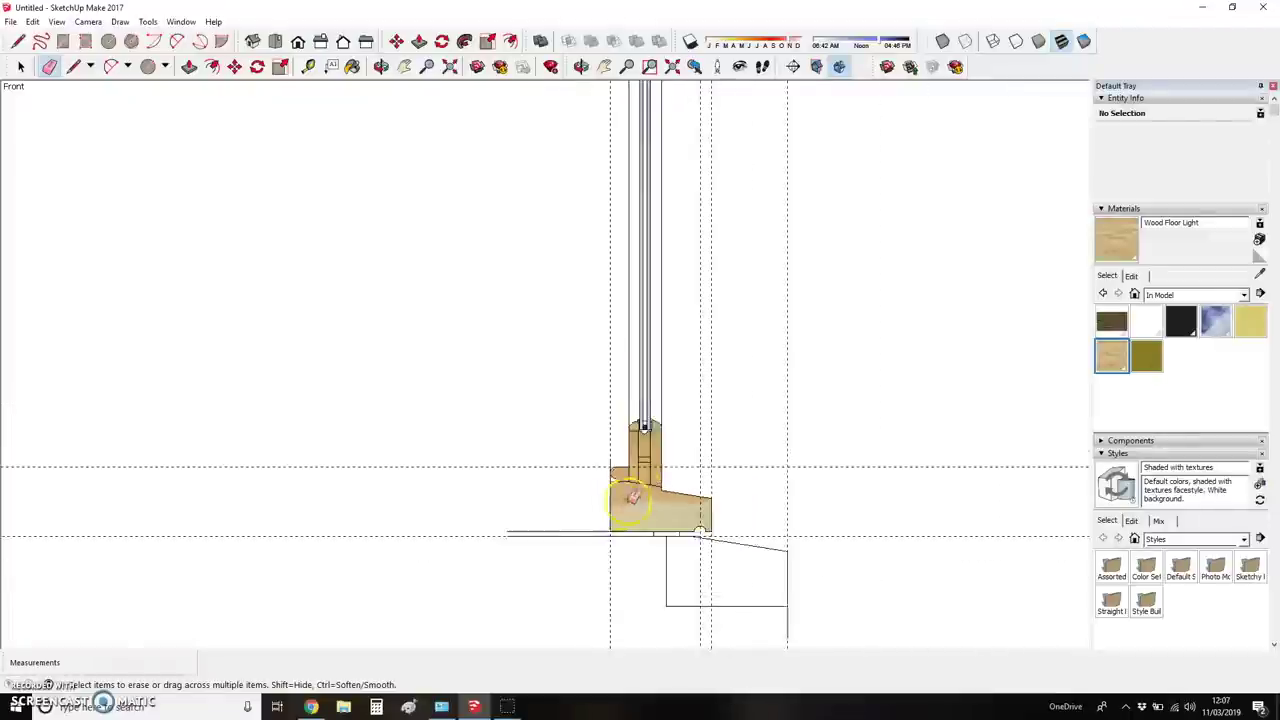
pyautogui.scroll(-2, 648, 540)
pyautogui.scroll(5, 650, 543)
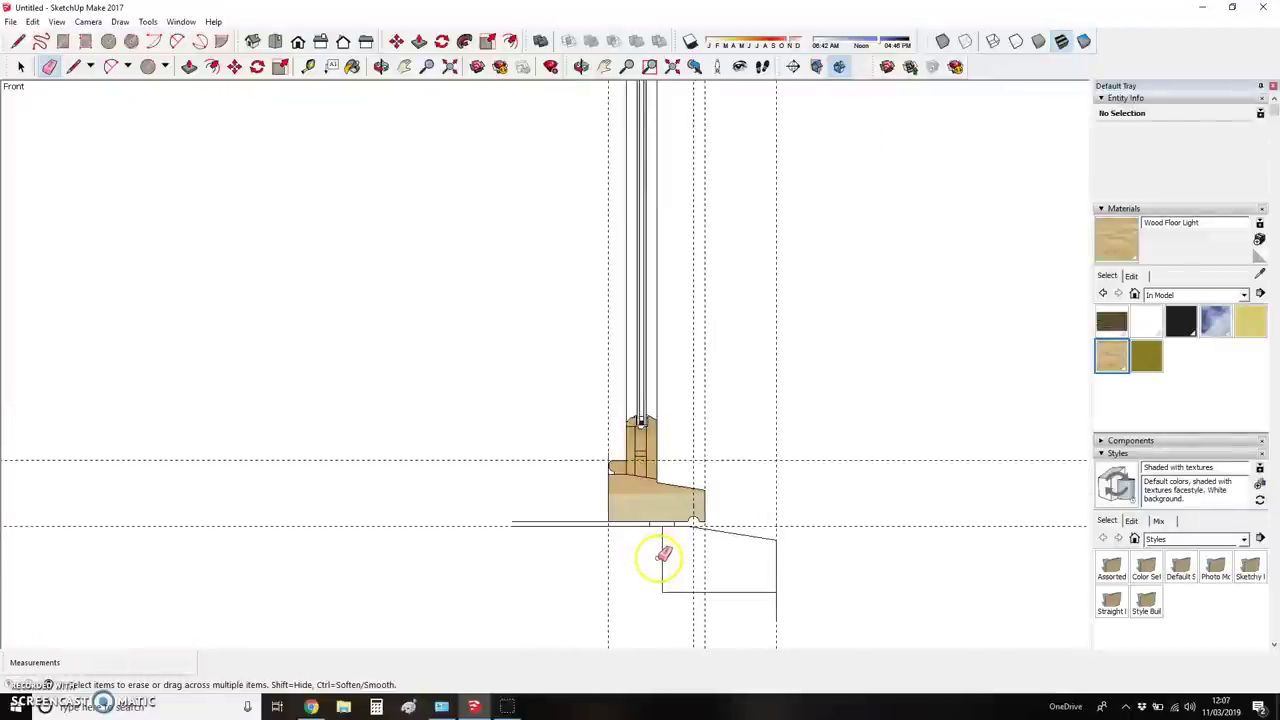
pyautogui.scroll(-3, 677, 340)
pyautogui.scroll(-4, 591, 586)
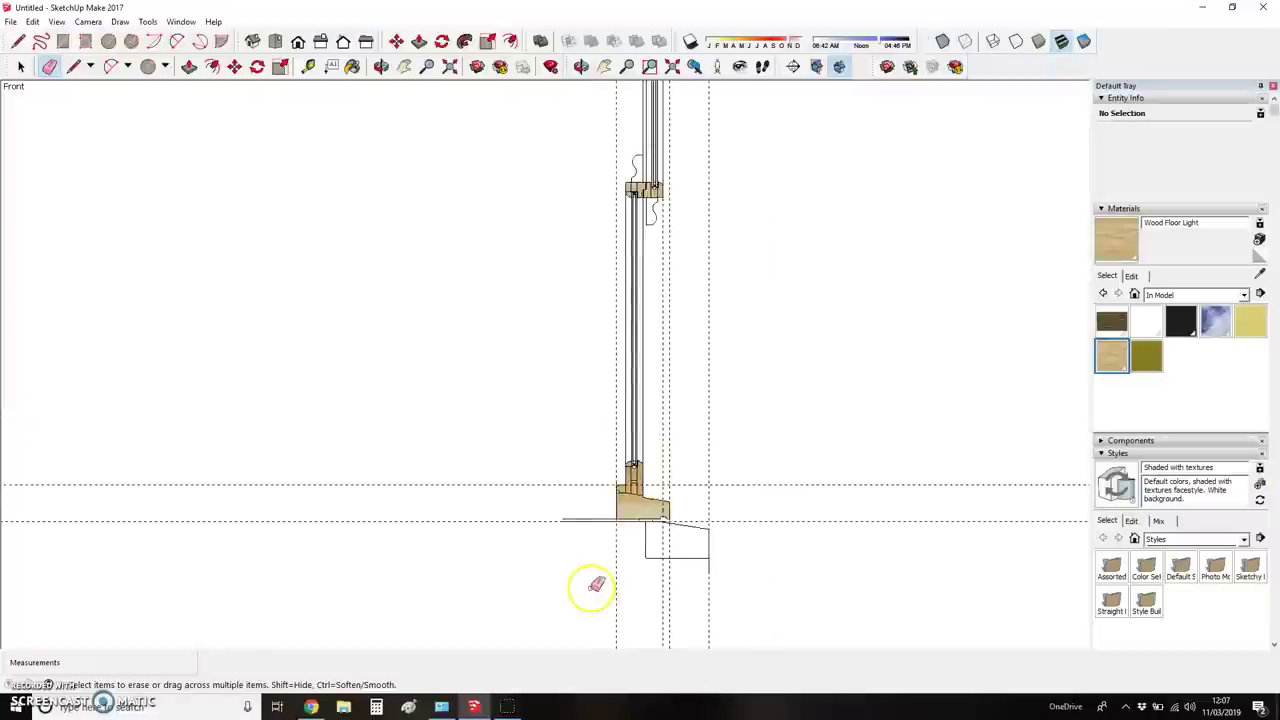
pyautogui.scroll(4, 560, 220)
pyautogui.press('t')
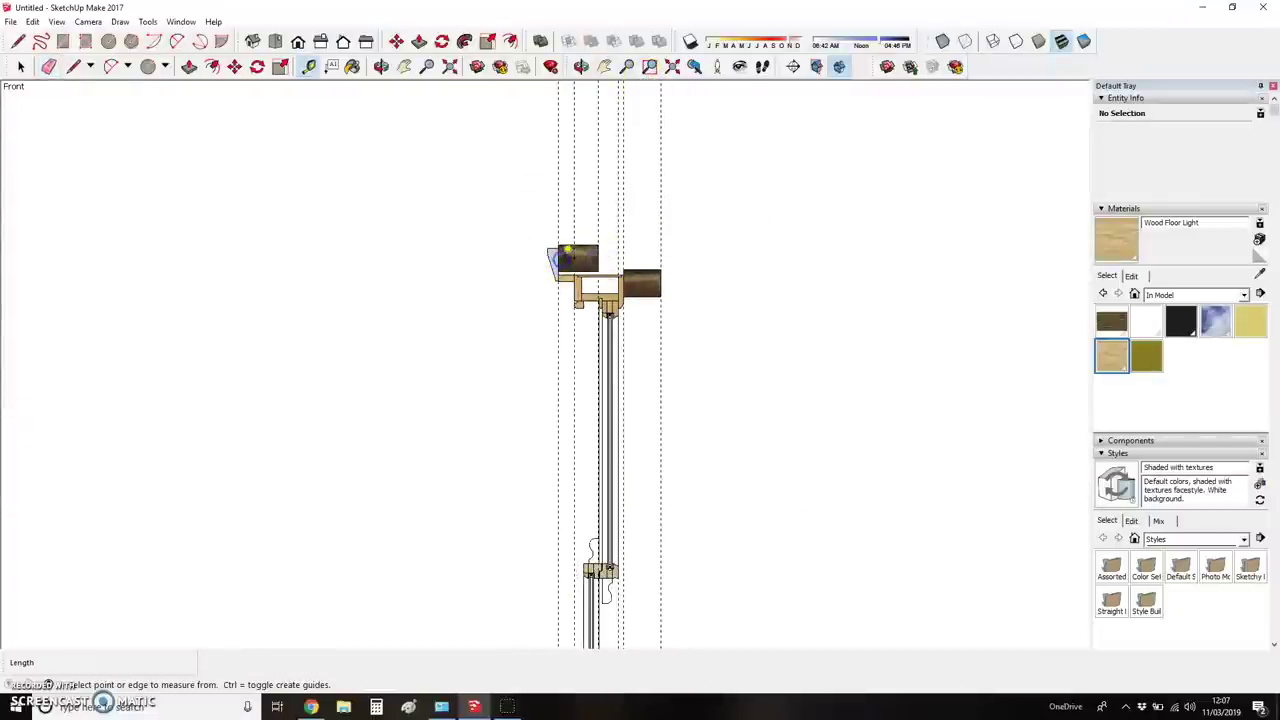
pyautogui.scroll(-3, 600, 143)
pyautogui.scroll(4, 566, 371)
pyautogui.scroll(5, 600, 405)
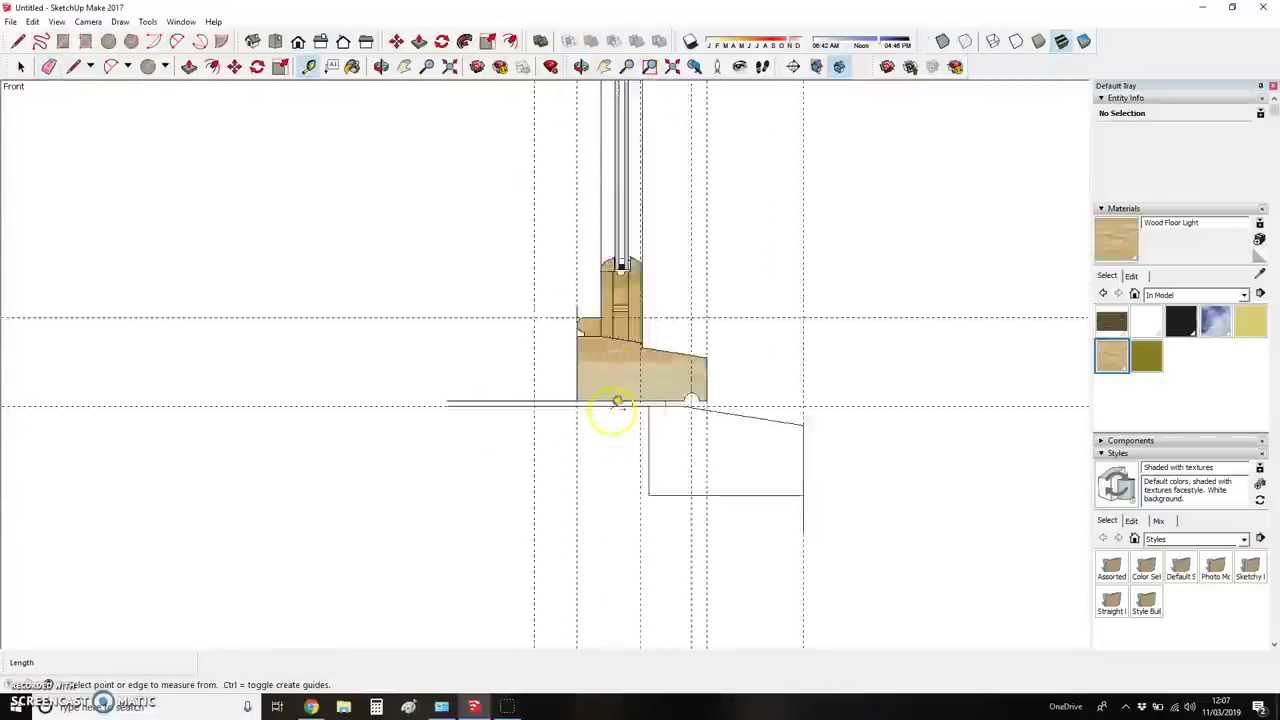
# - Draw a rectangle 112 mm wide and about 69 mm high between the inner brick guides, beneath the horizontal guide under the sill
pyautogui.press('r')
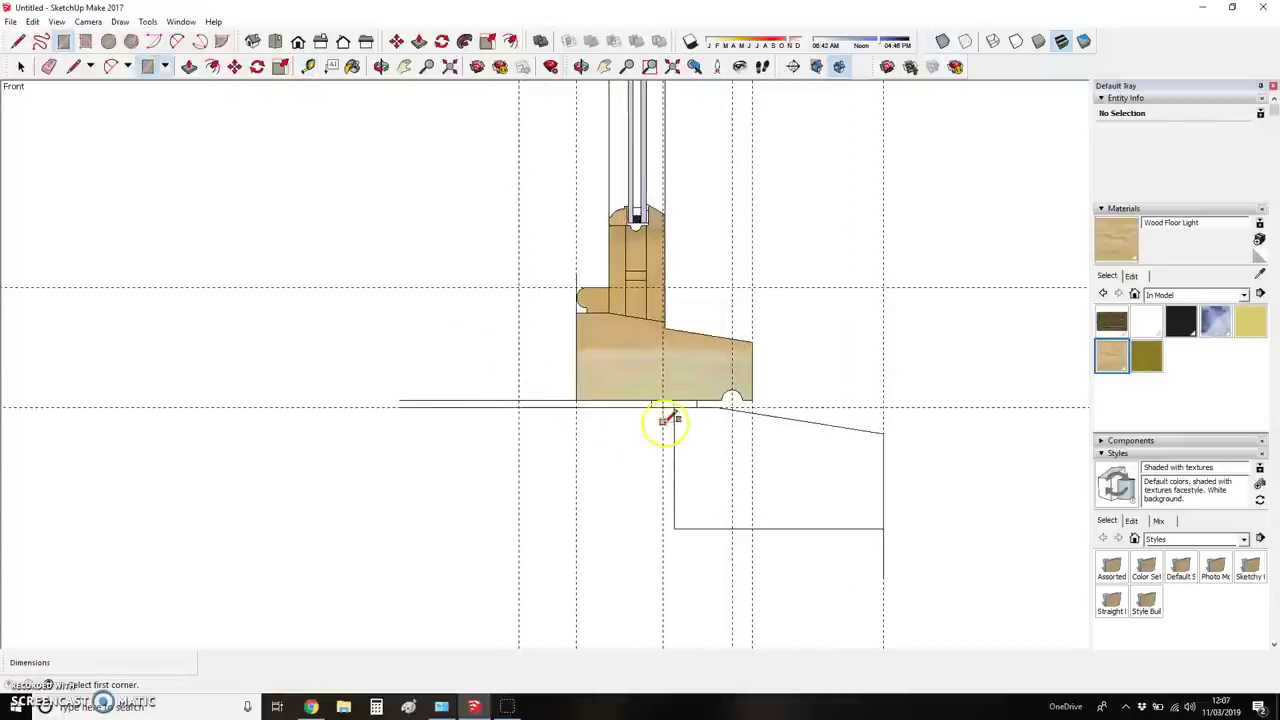
pyautogui.click(663, 405)
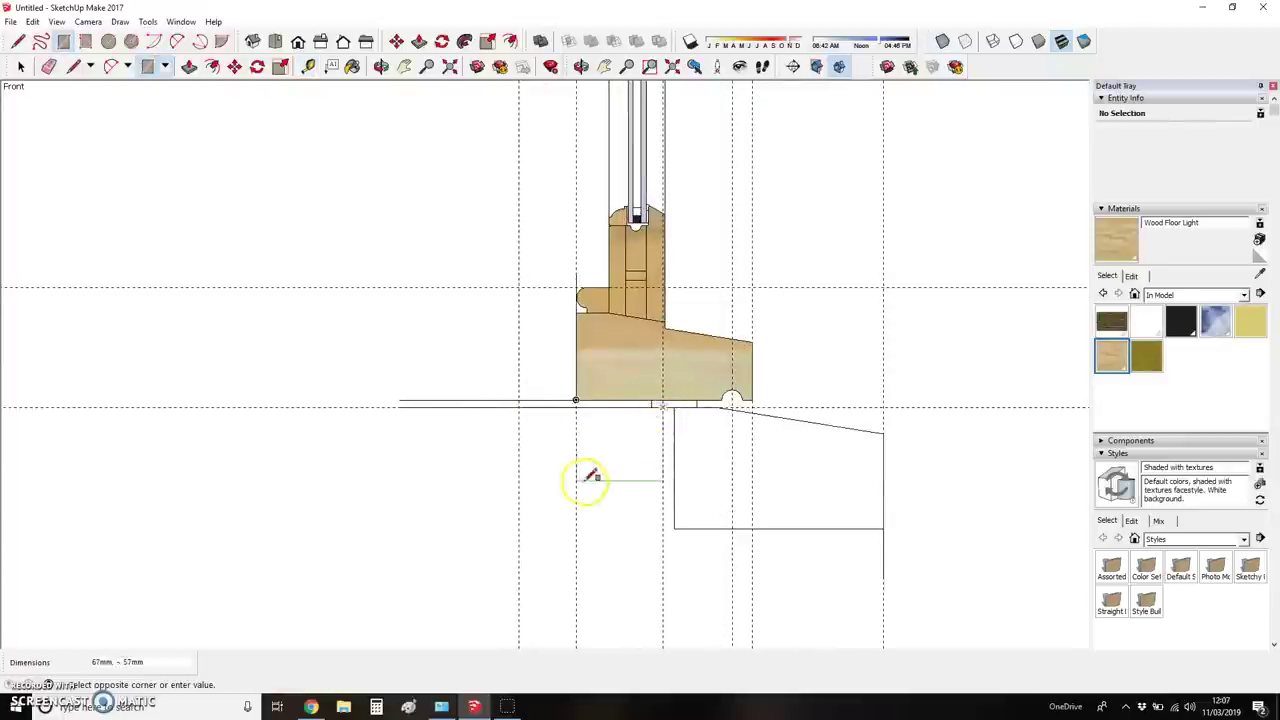
pyautogui.click(519, 496)
# - Paint the lower sill profile and the inner brick rectangle with the Brick Rough Dark material
pyautogui.press('b')
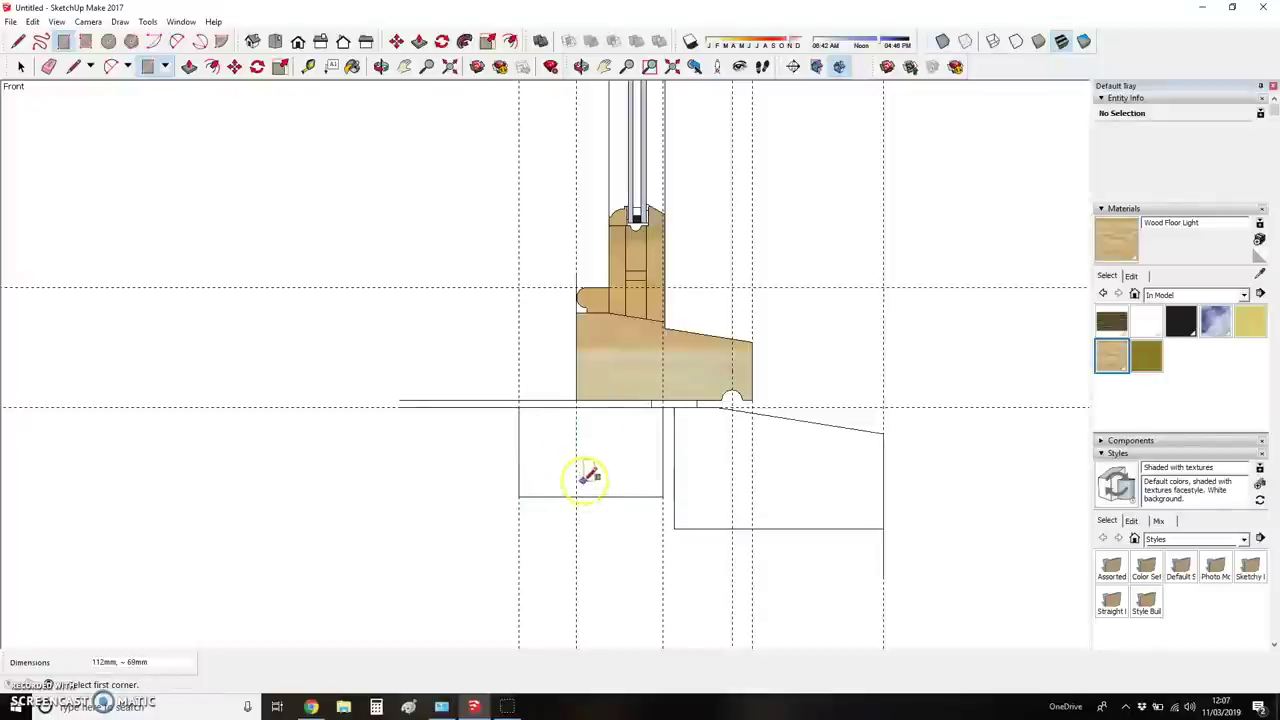
pyautogui.click(1111, 321)
pyautogui.click(771, 457)
pyautogui.click(609, 449)
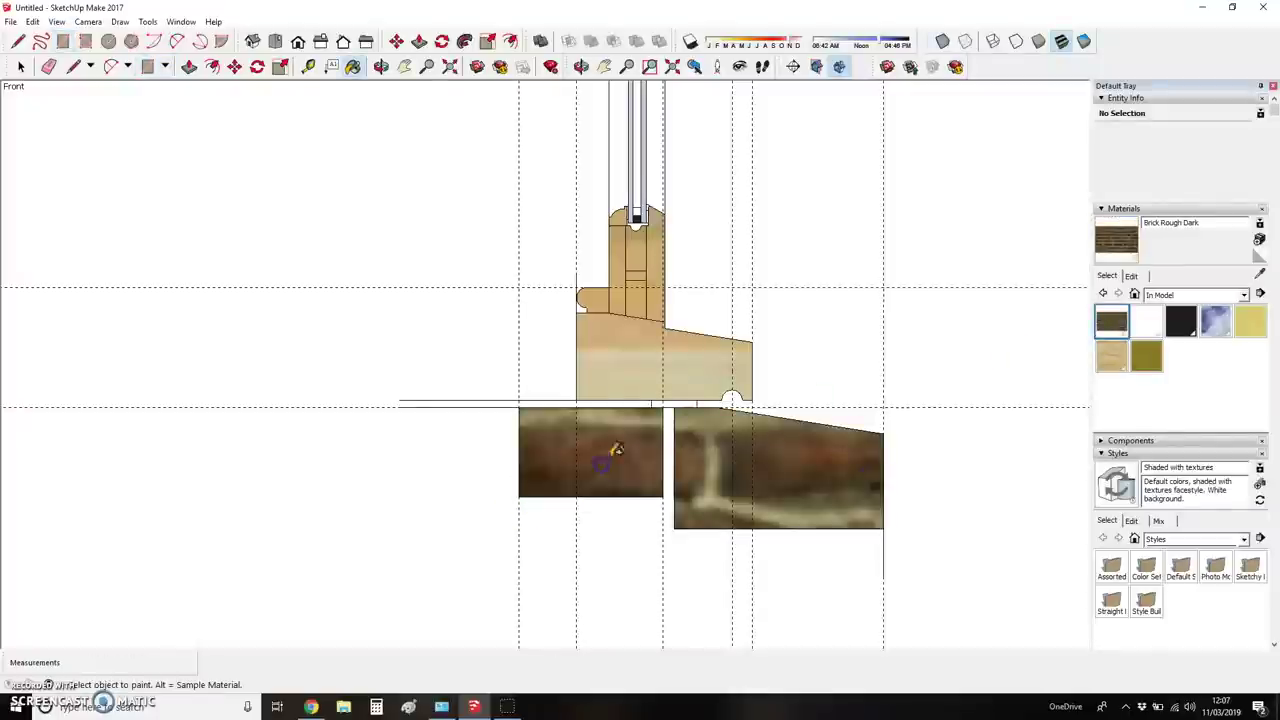
# - Draw a 118 mm wide rectangle under the lower sill, from its front corner back to the drip groove guide, and paint it Brick Rough Dark
pyautogui.scroll(-2, 937, 437)
pyautogui.scroll(-1, 805, 465)
pyautogui.scroll(2, 810, 512)
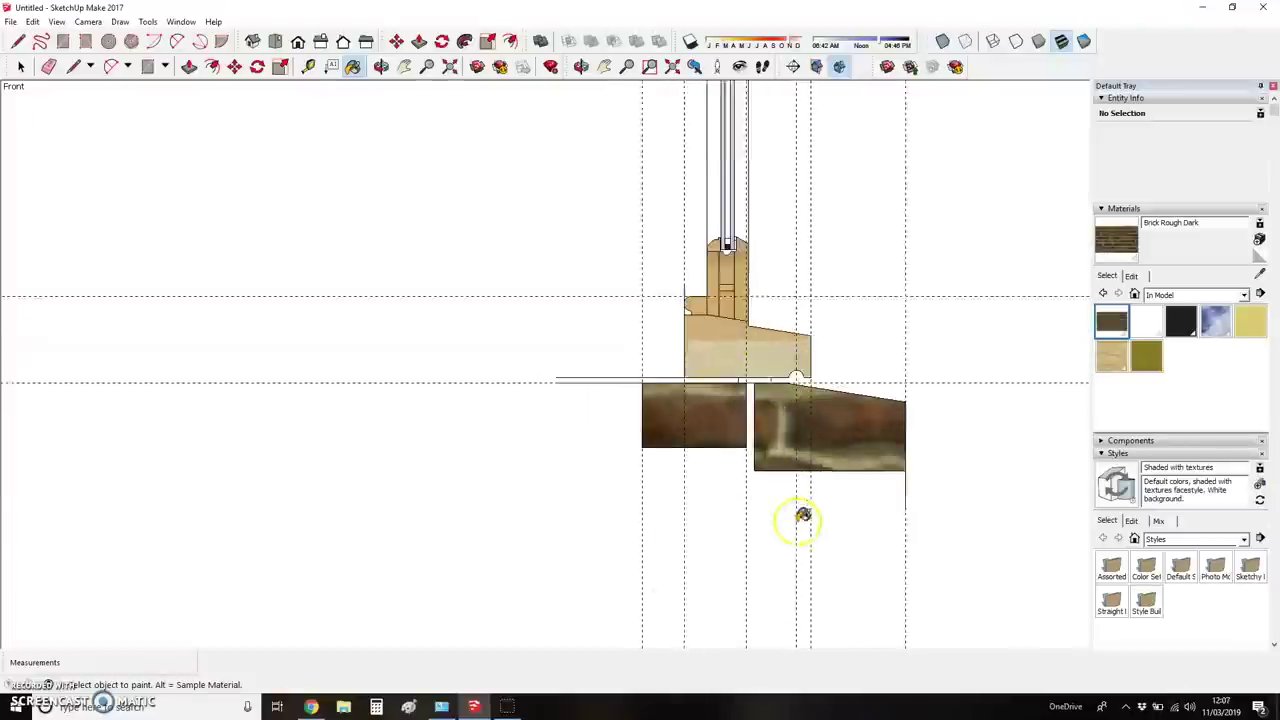
pyautogui.press('r')
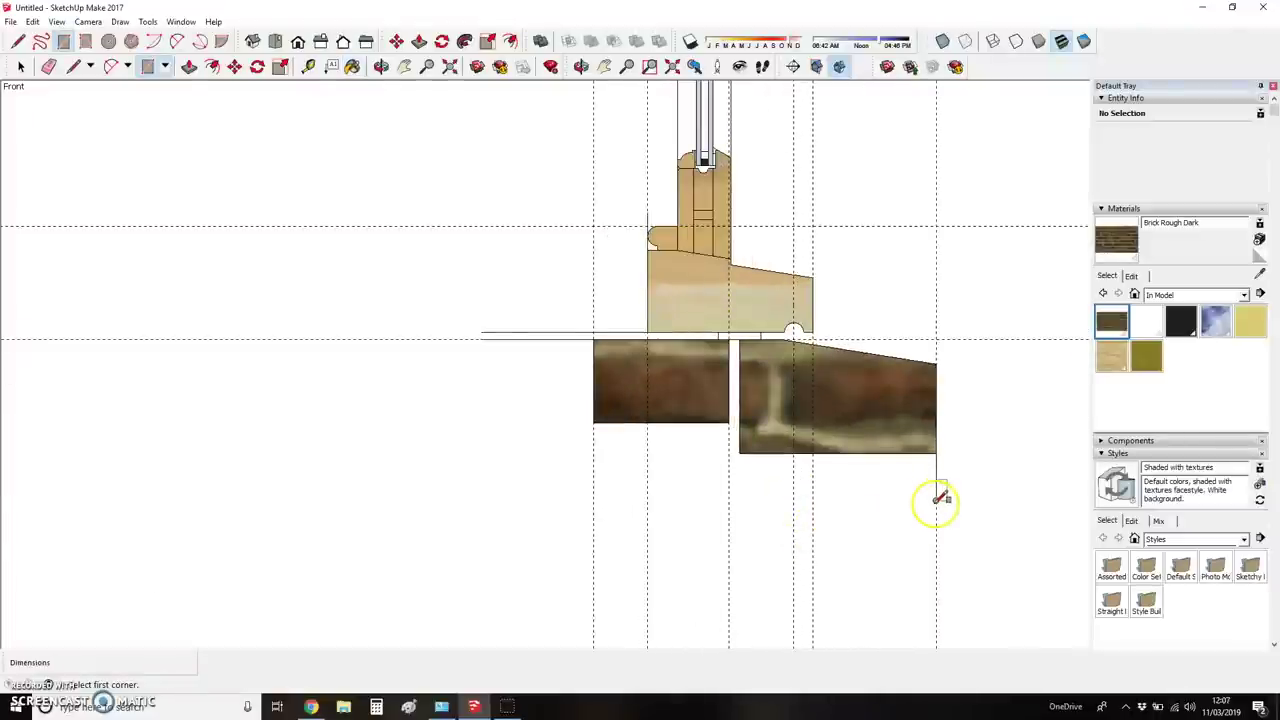
pyautogui.click(937, 454)
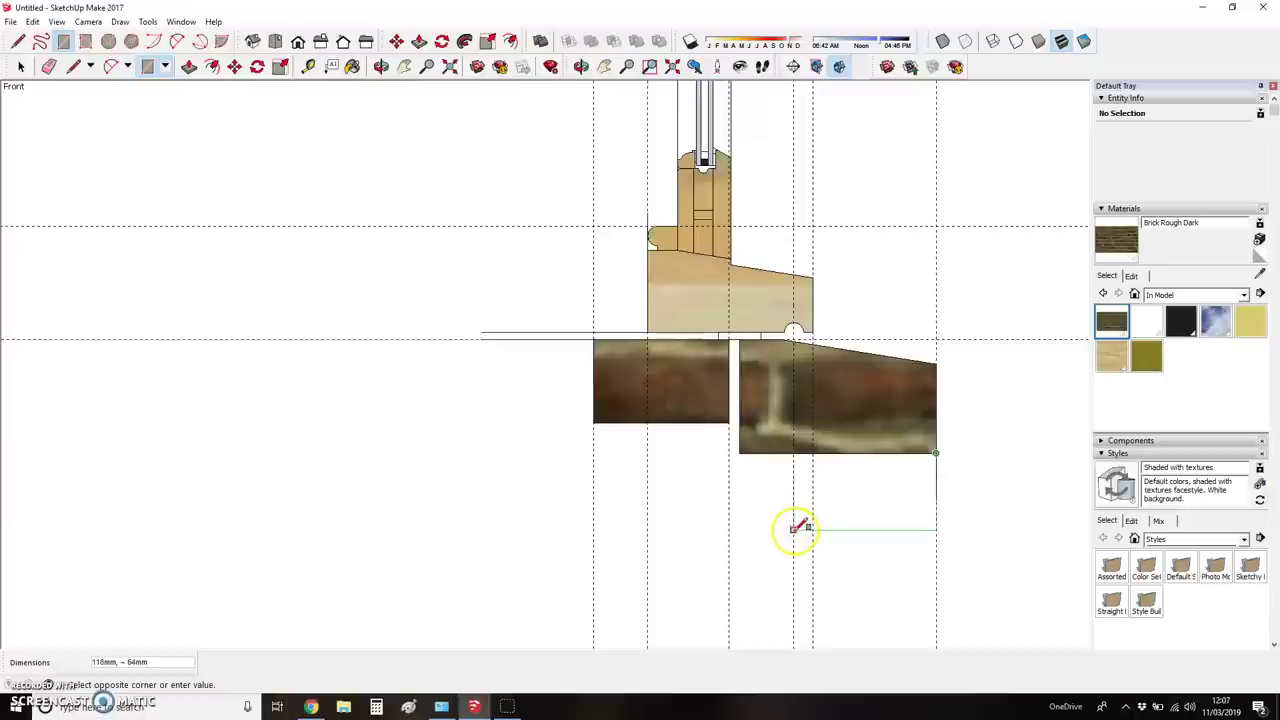
pyautogui.click(794, 541)
pyautogui.click(1111, 321)
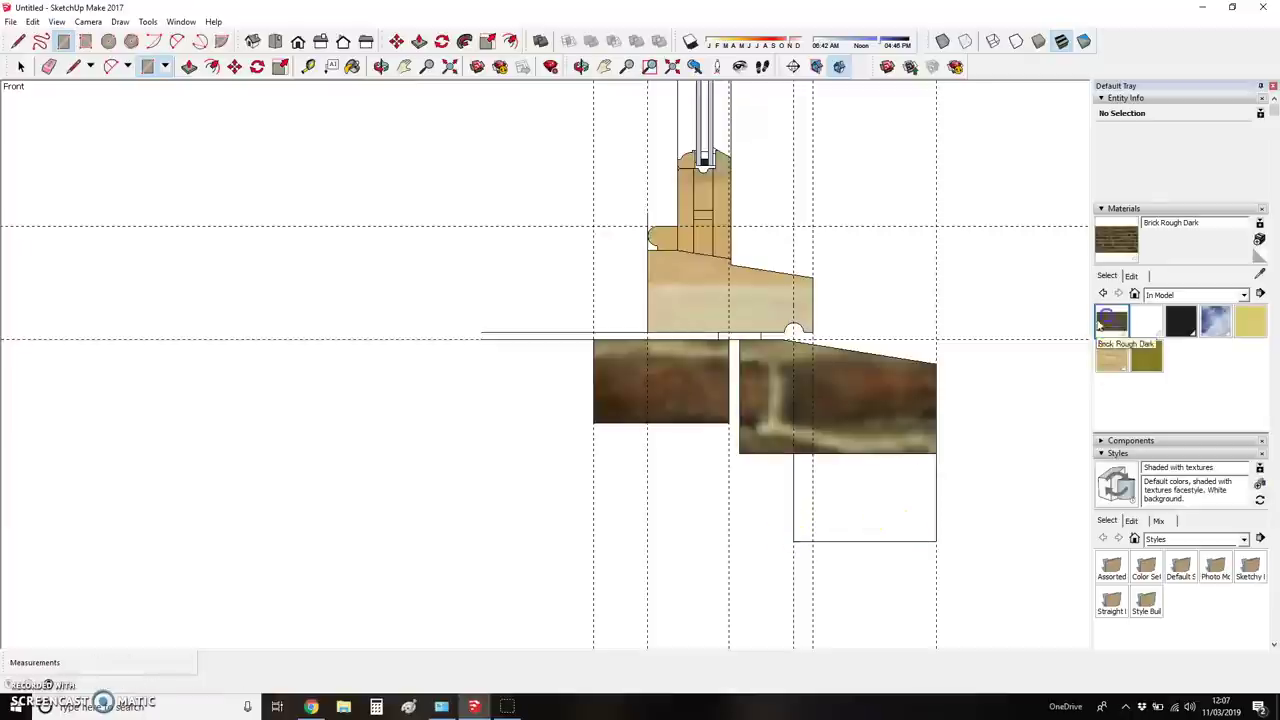
pyautogui.click(894, 515)
# - Place a horizontal guide 25 mm above the underside of the sill
pyautogui.scroll(-3, 990, 457)
pyautogui.scroll(-1, 857, 429)
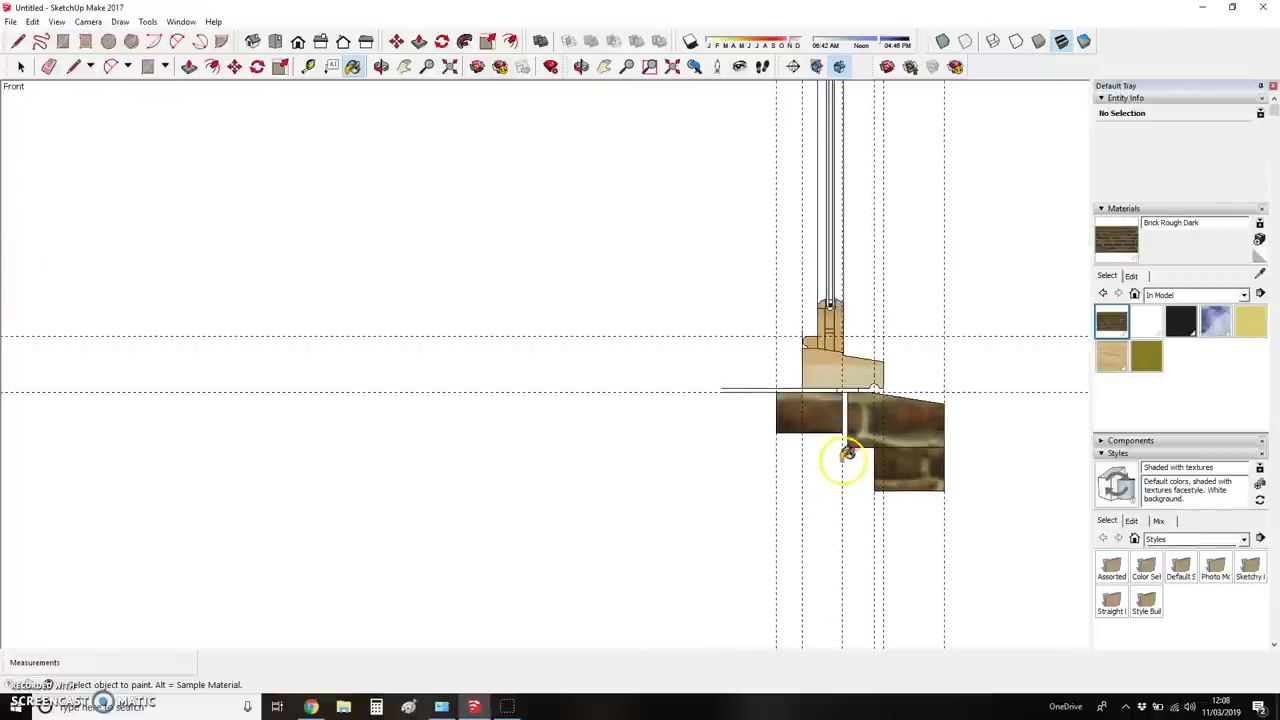
pyautogui.scroll(2, 848, 461)
pyautogui.scroll(4, 786, 286)
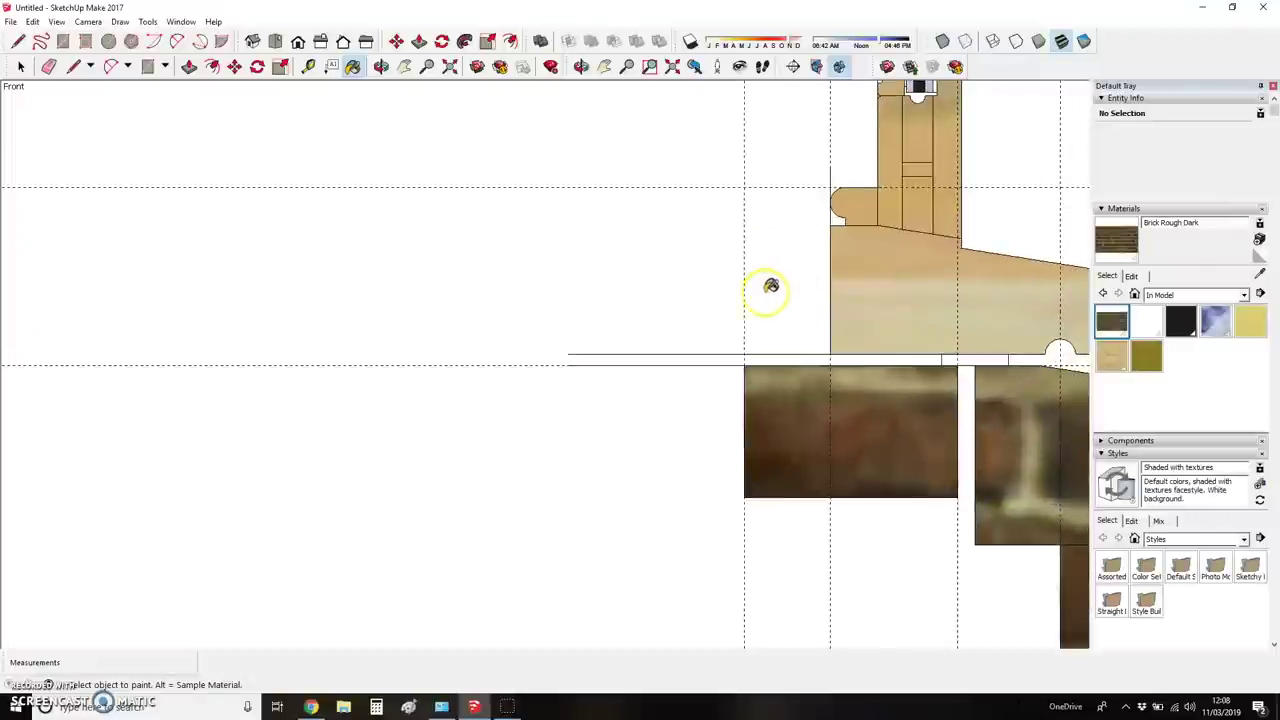
pyautogui.press('t')
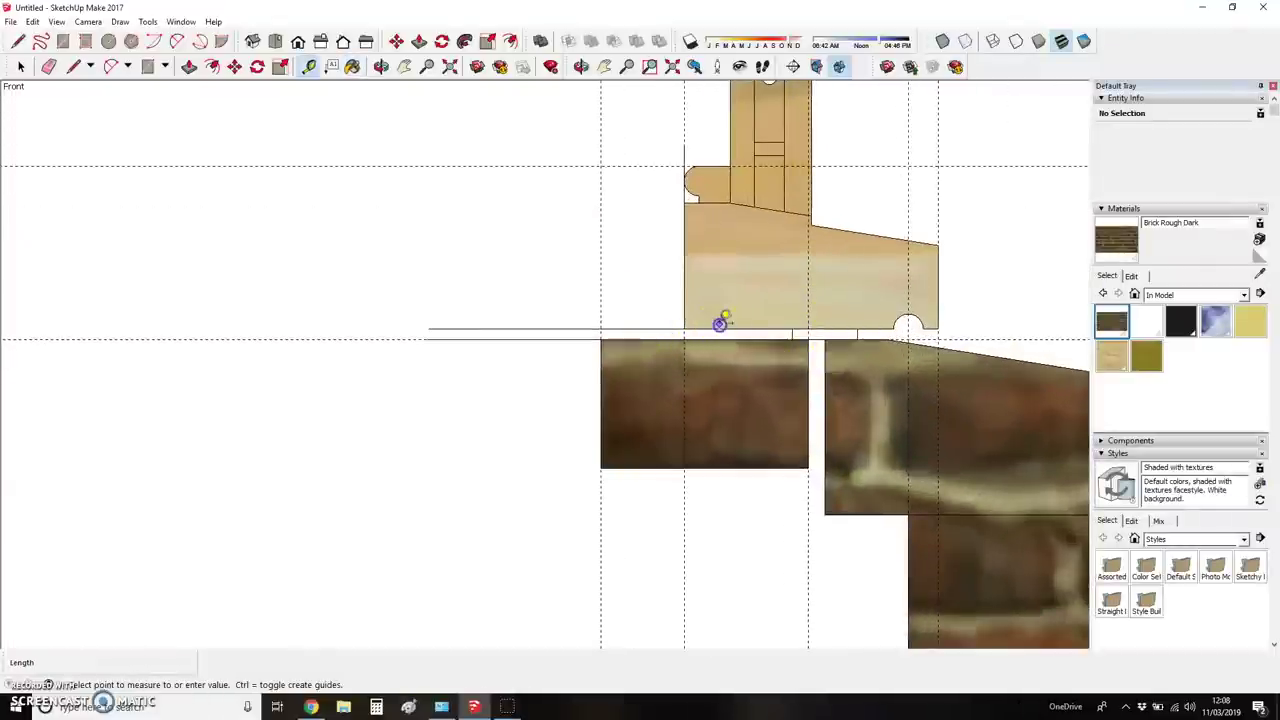
pyautogui.click(719, 328)
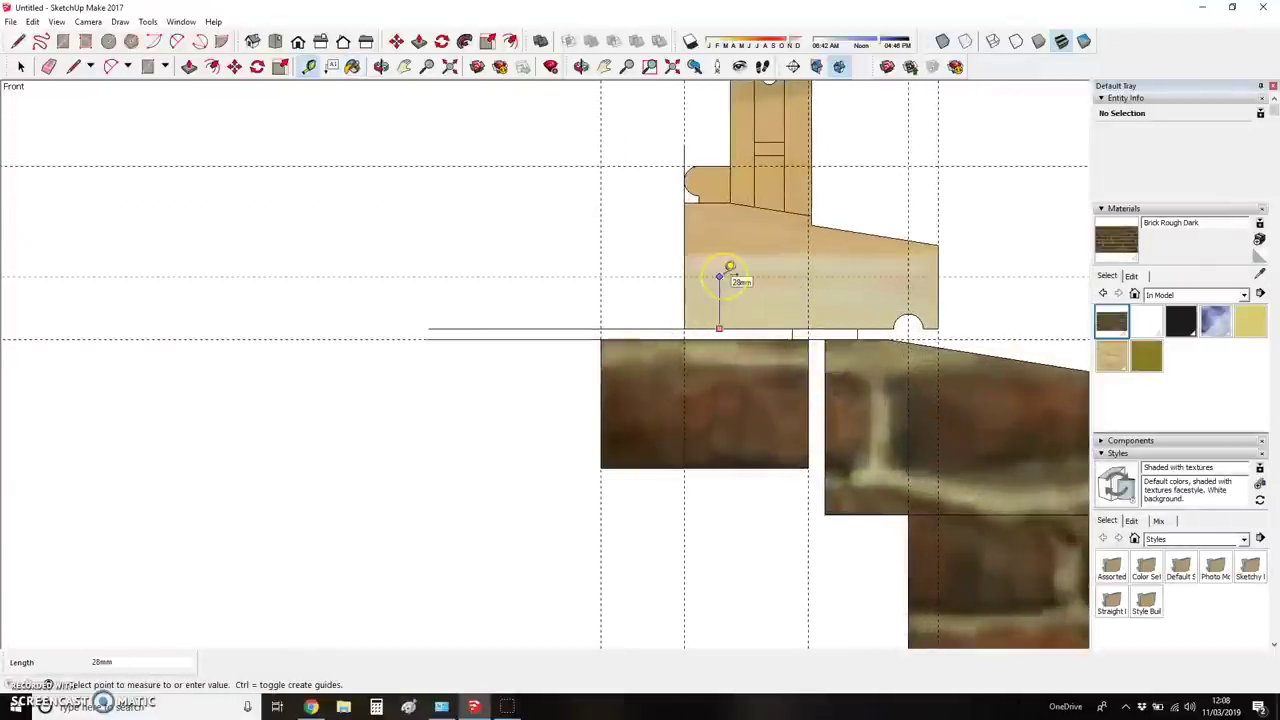
pyautogui.write('25')
pyautogui.press('Return')
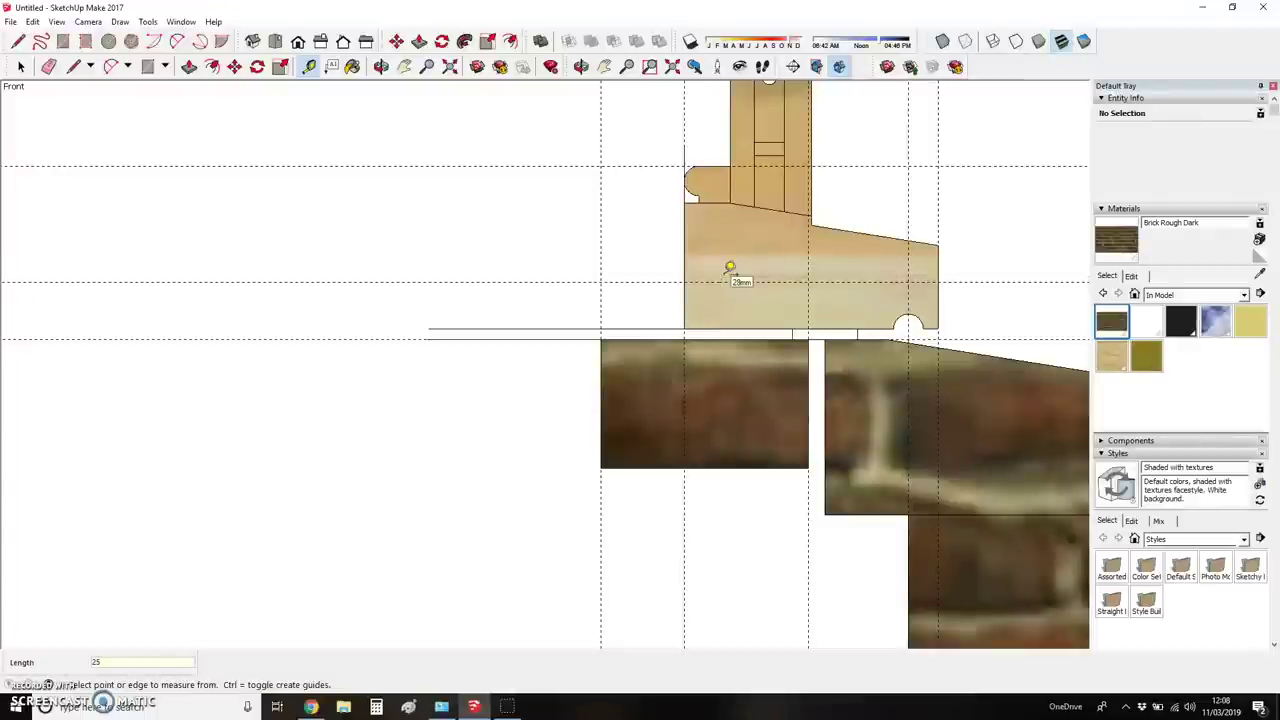
# - Draw a 10 by 10 mm square groove into the sill's back edge, directly below the 25 mm guide
pyautogui.scroll(3, 651, 289)
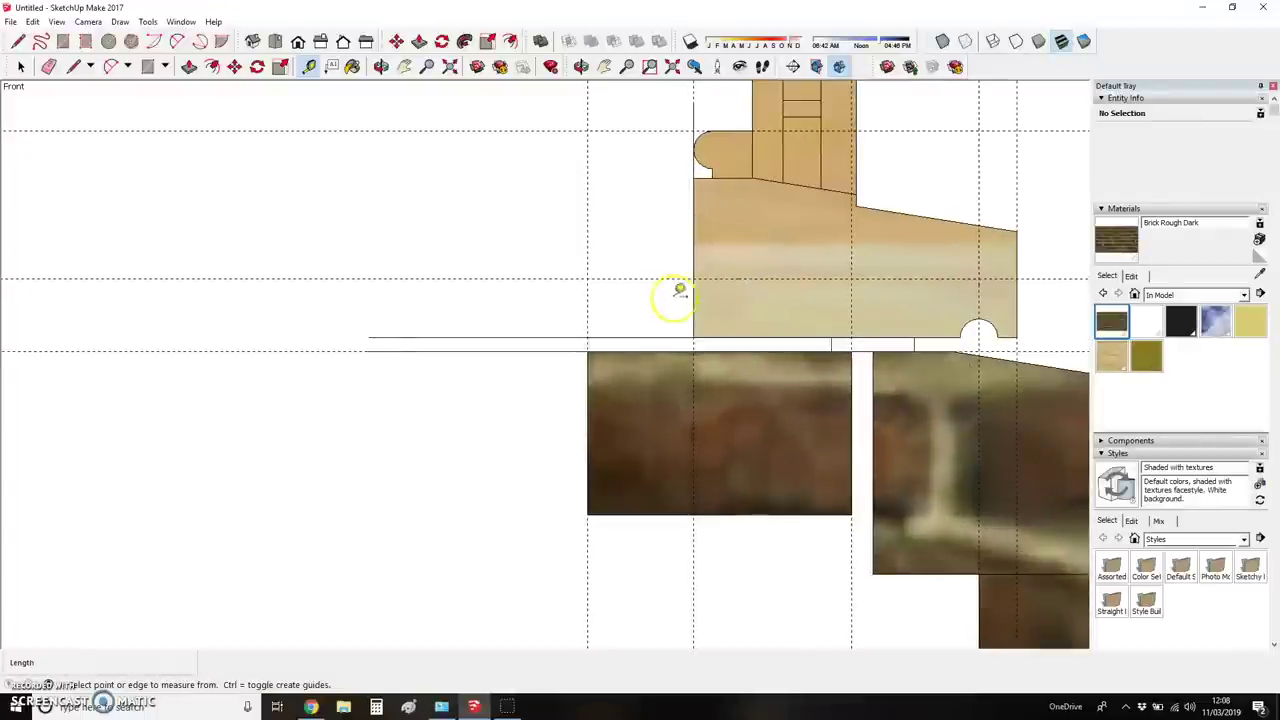
pyautogui.press('r')
pyautogui.click(693, 279)
pyautogui.click(719, 294)
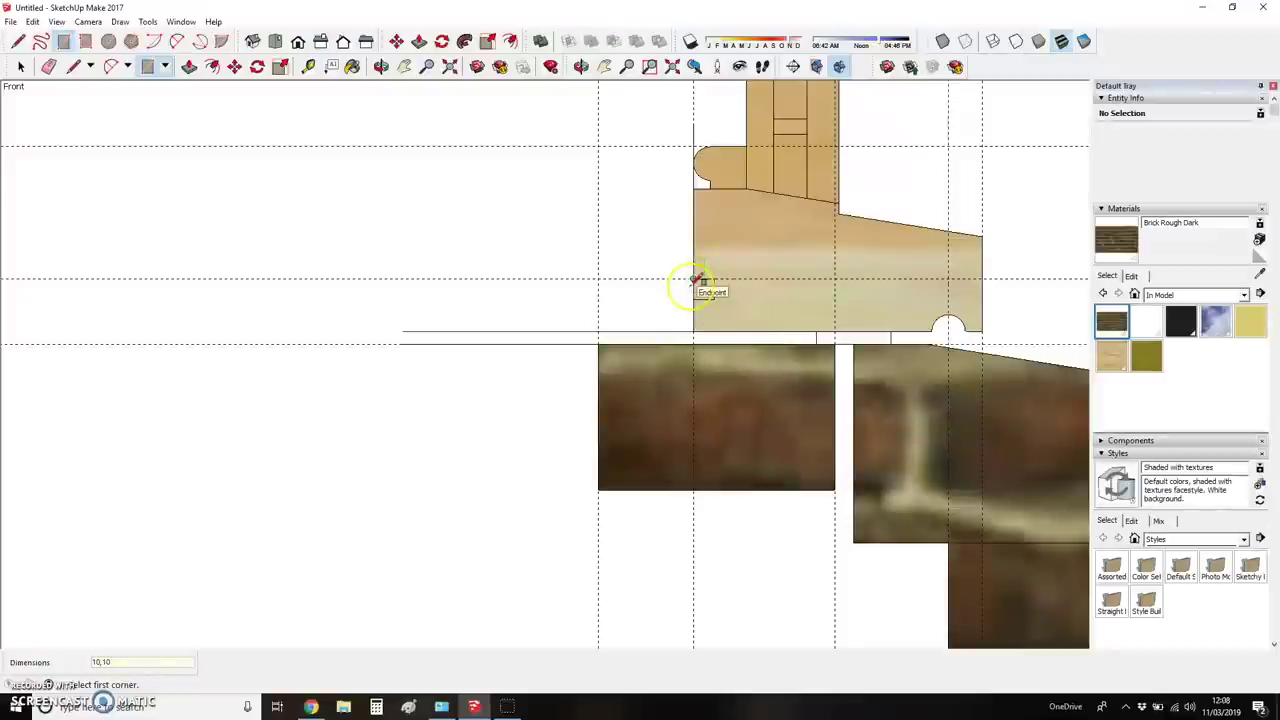
pyautogui.click(667, 292)
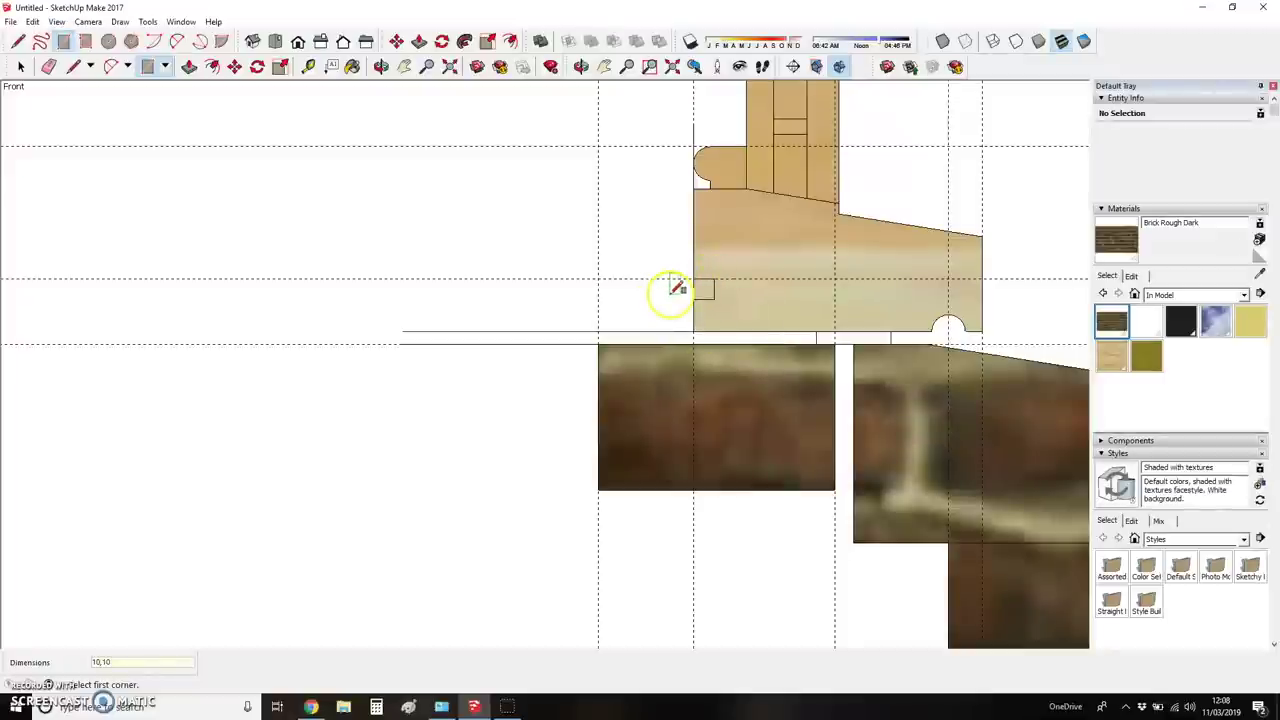
# - Place a vertical guide through the outermost corner of the architrave at the window head, running down past the sill
pyautogui.scroll(-8, 678, 288)
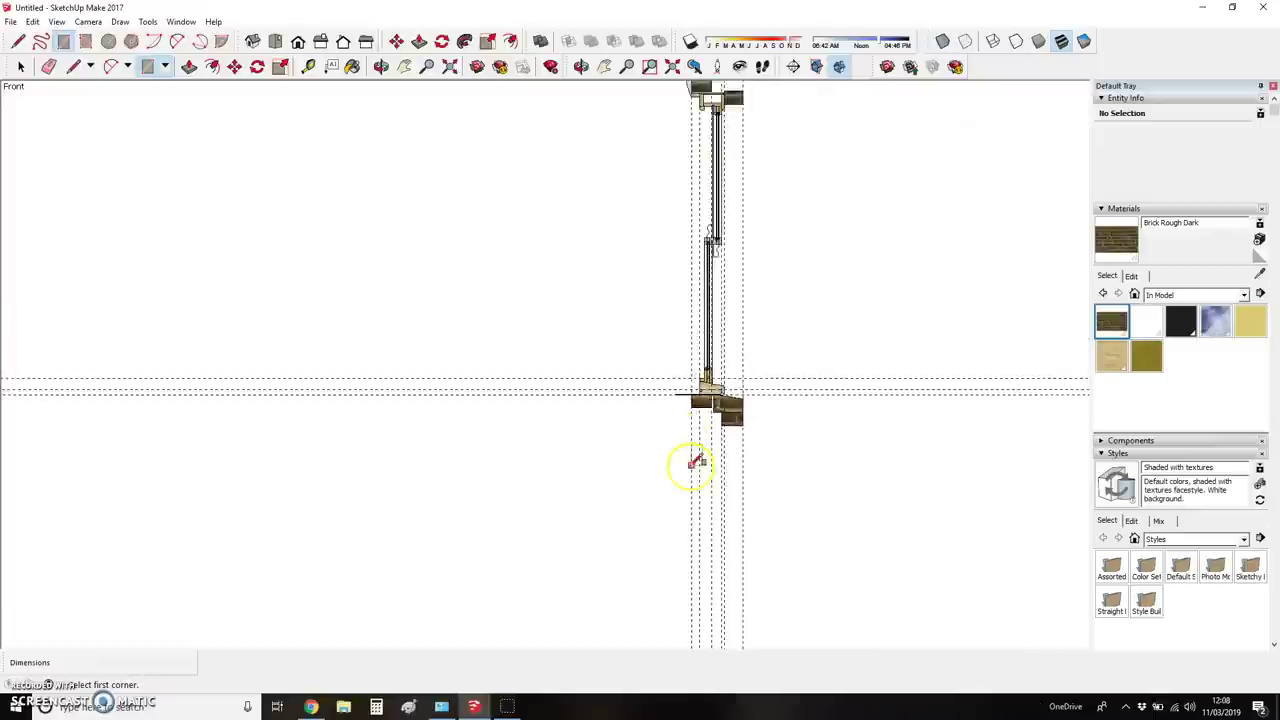
pyautogui.scroll(6, 677, 183)
pyautogui.press('t')
pyautogui.scroll(2, 748, 145)
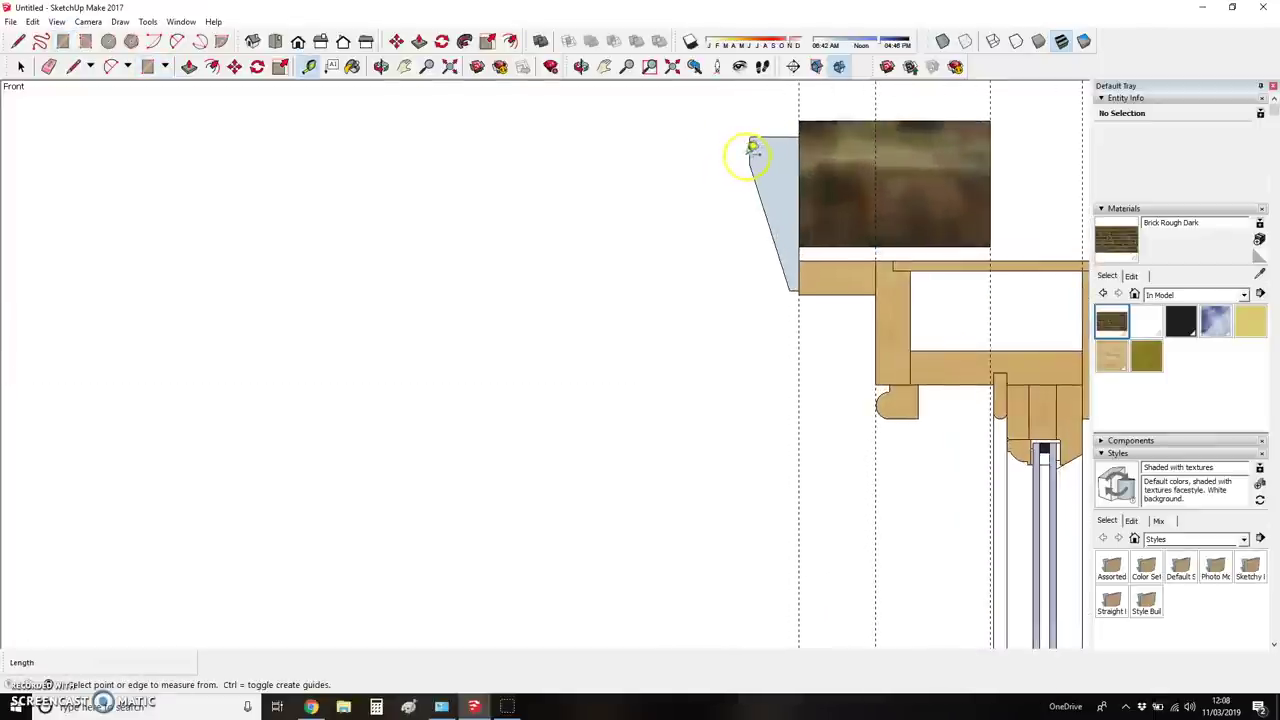
pyautogui.scroll(-6, 750, 152)
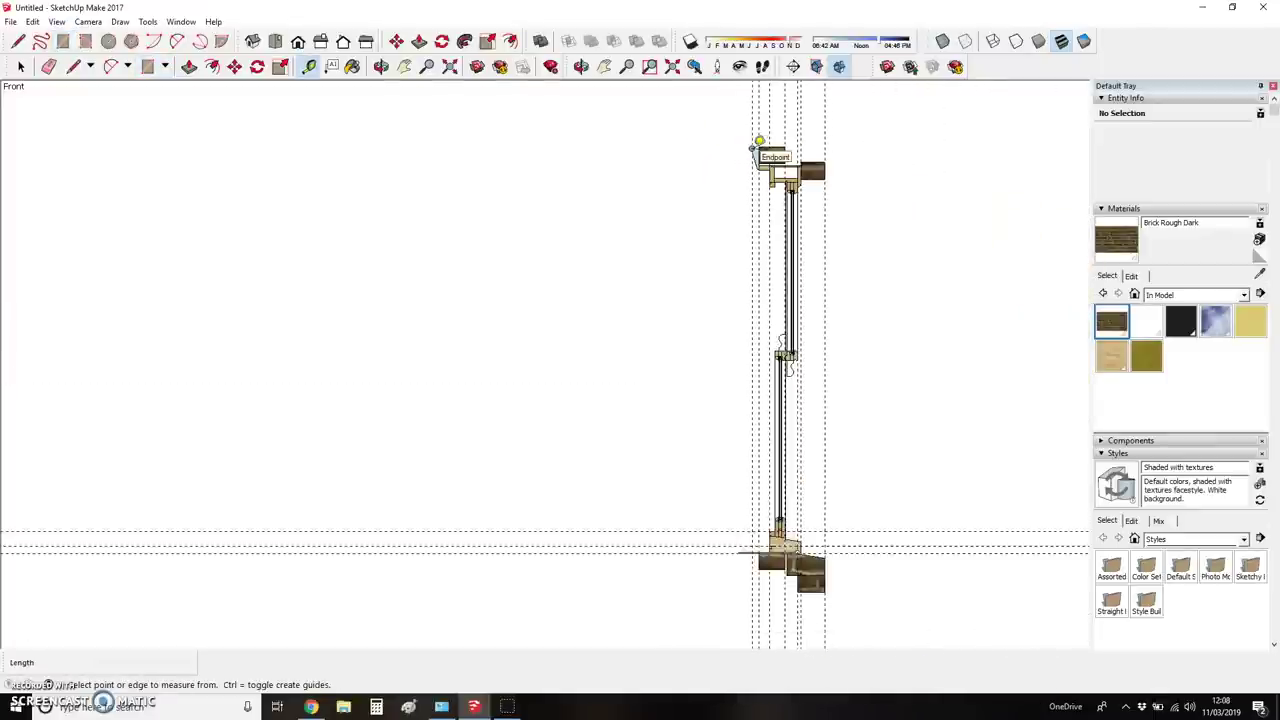
pyautogui.scroll(-3, 759, 144)
pyautogui.scroll(5, 763, 358)
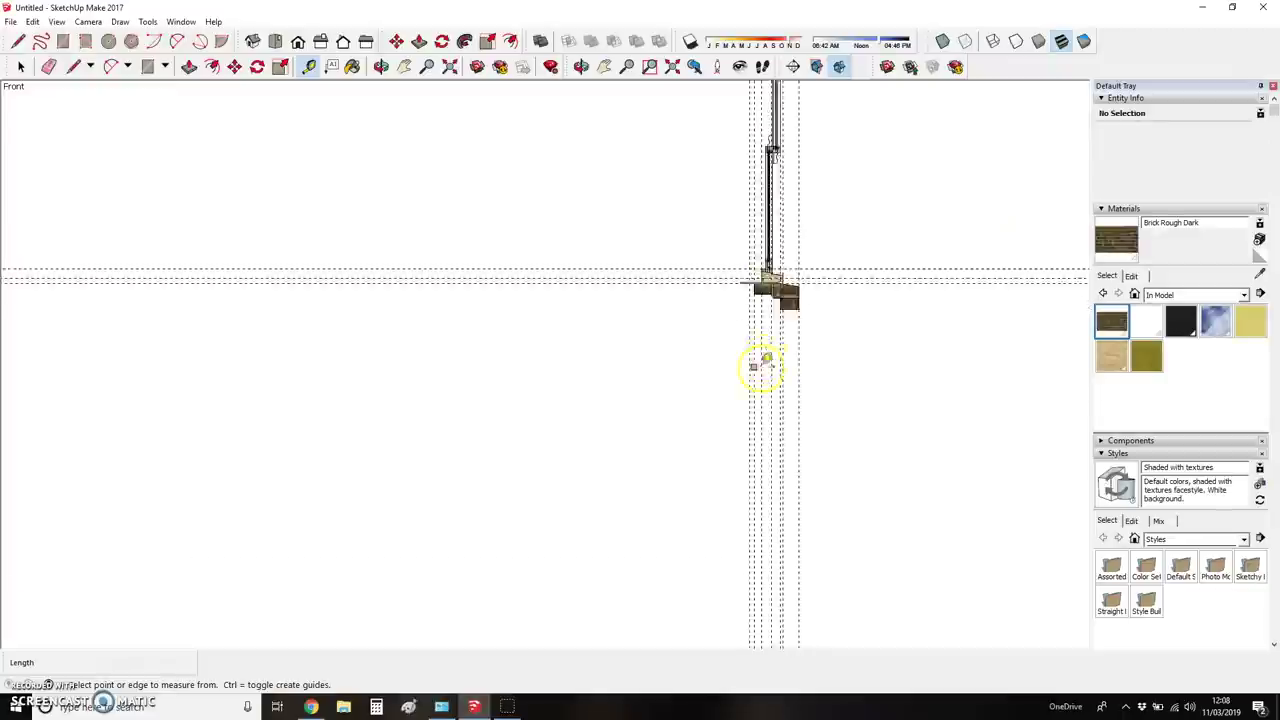
pyautogui.scroll(4, 760, 274)
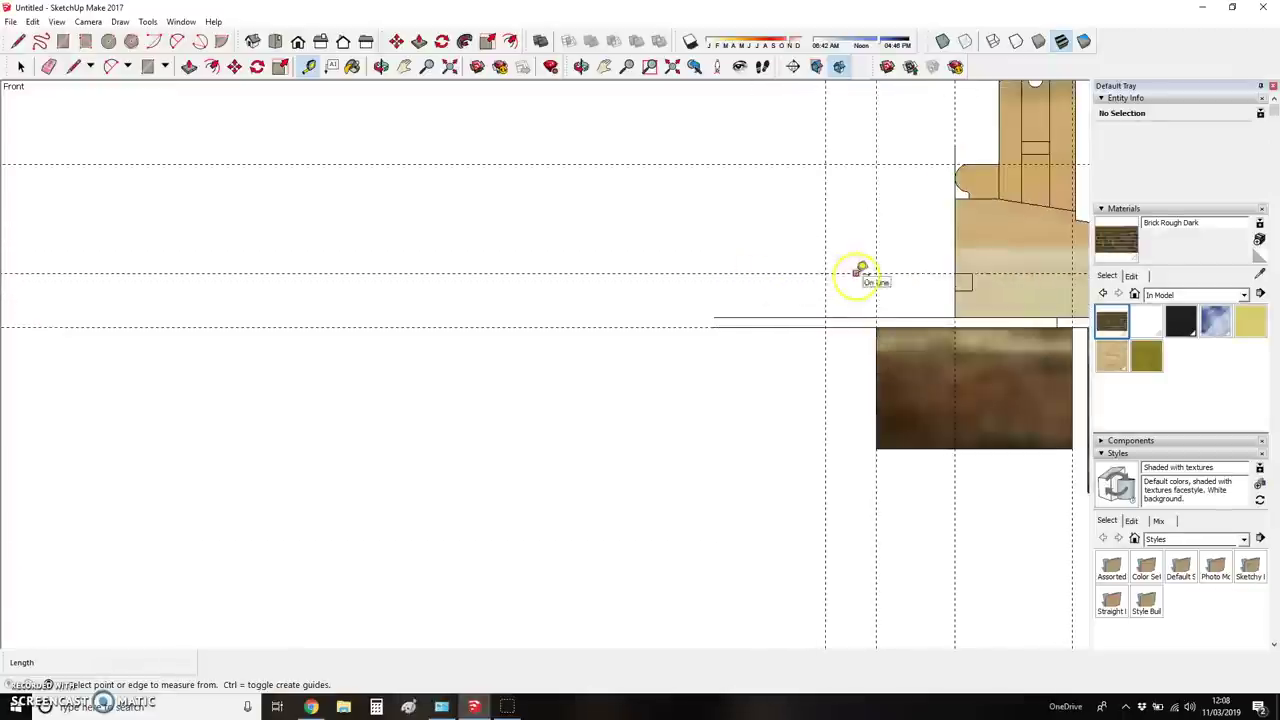
# - Draw a window board about 104 by 25 mm off the sill's back edge at the 25 mm guide, and place guides crossing at its nose centre
pyautogui.press('r')
pyautogui.click(954, 273)
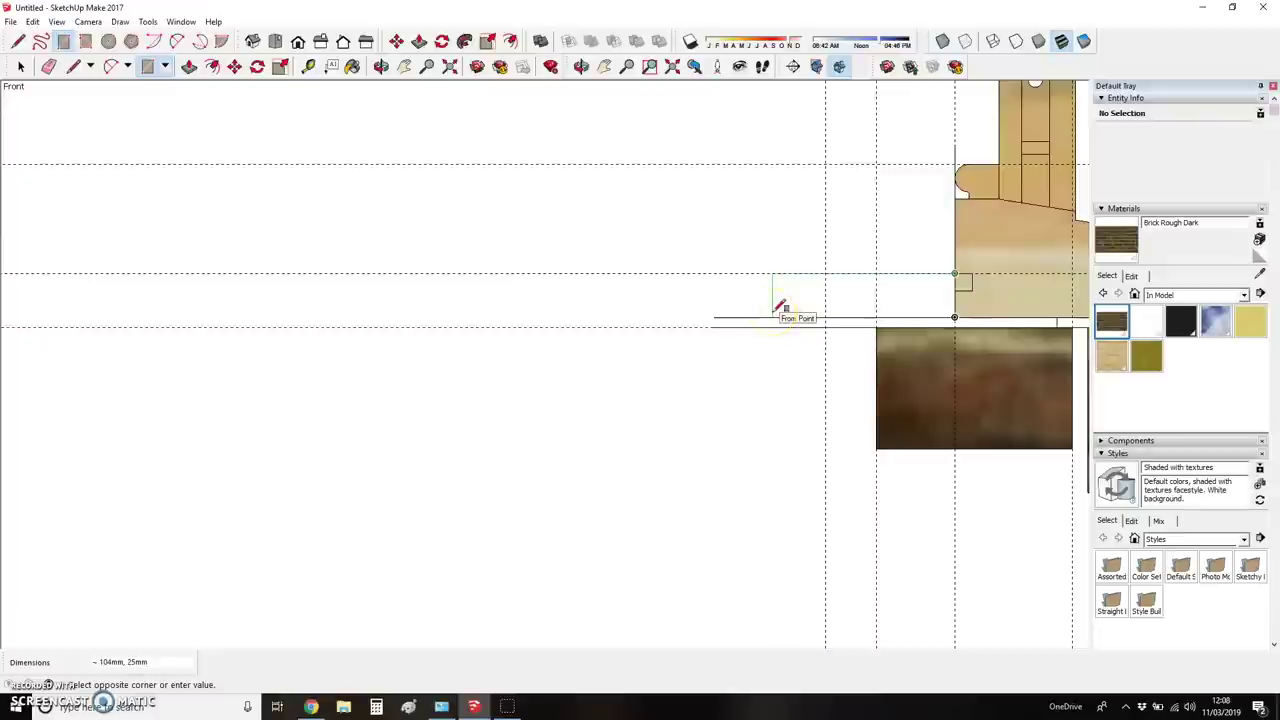
pyautogui.press('t')
pyautogui.click(806, 275)
pyautogui.press('Return')
pyautogui.click(774, 302)
pyautogui.click(795, 297)
# - Round the board's free end with a circle spanning its full thickness, erasing the surplus edges and construction guides
pyautogui.press('c')
pyautogui.click(797, 293)
pyautogui.click(796, 272)
pyautogui.press('e')
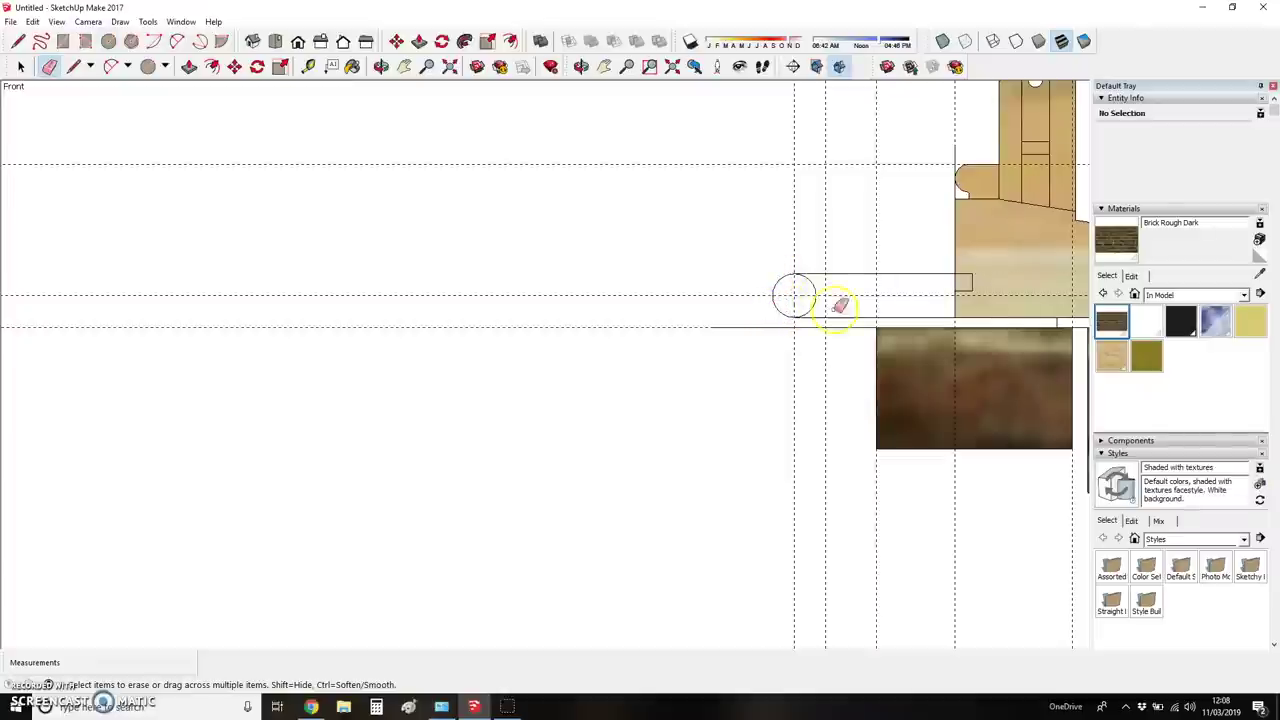
pyautogui.moveTo(790, 297); pyautogui.dragTo(804, 295)
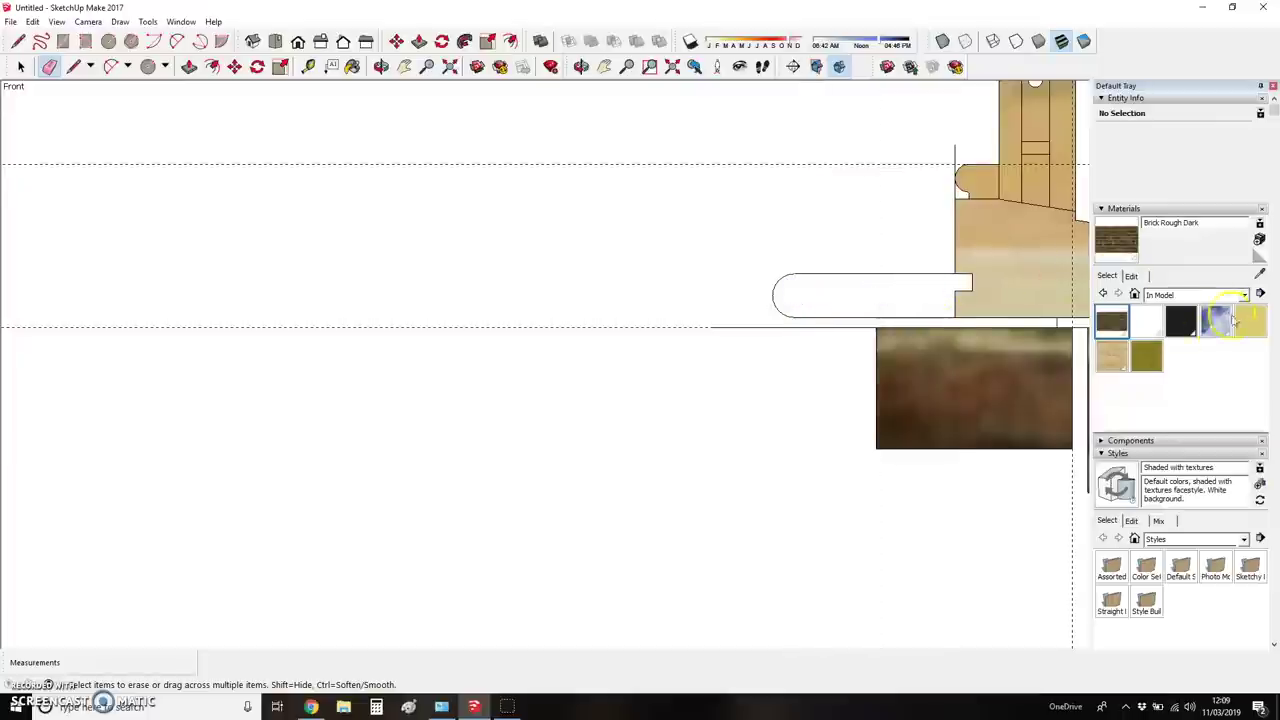
# - Paint the round-nosed window board with Wood Floor Light
pyautogui.click(1111, 354)
pyautogui.scroll(-3, 520, 285)
pyautogui.scroll(-1, 675, 325)
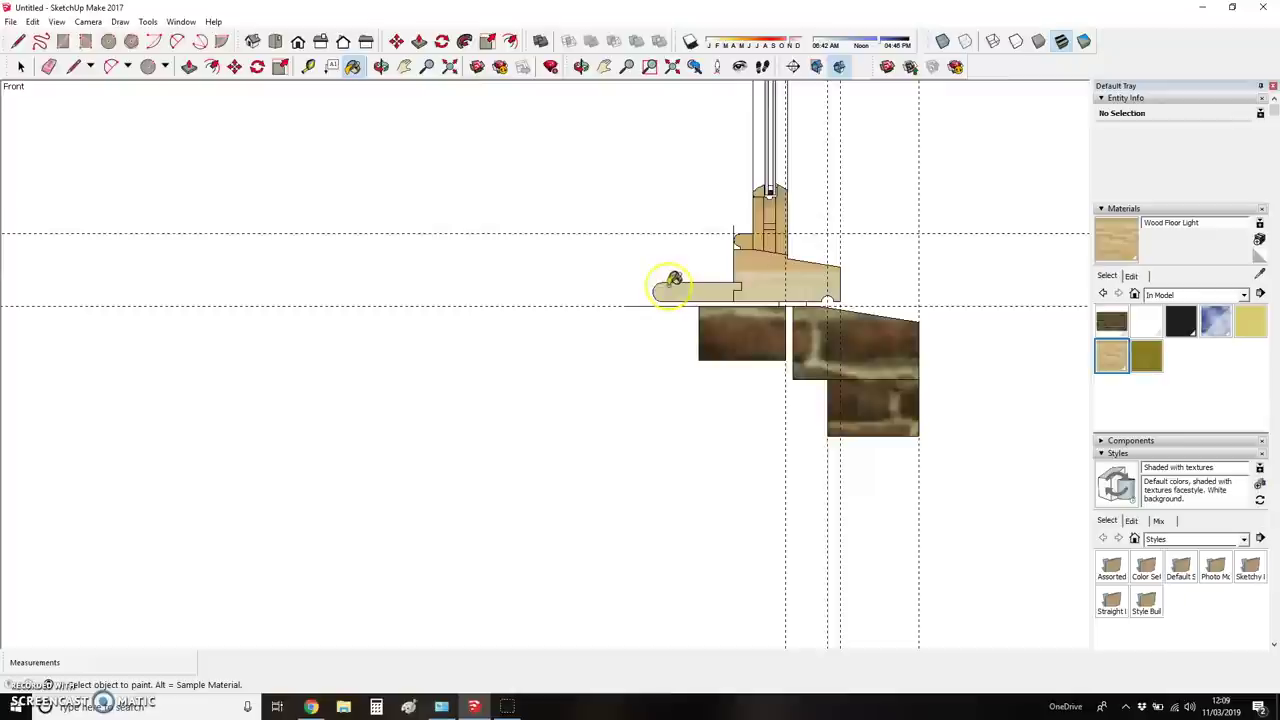
pyautogui.scroll(3, 666, 274)
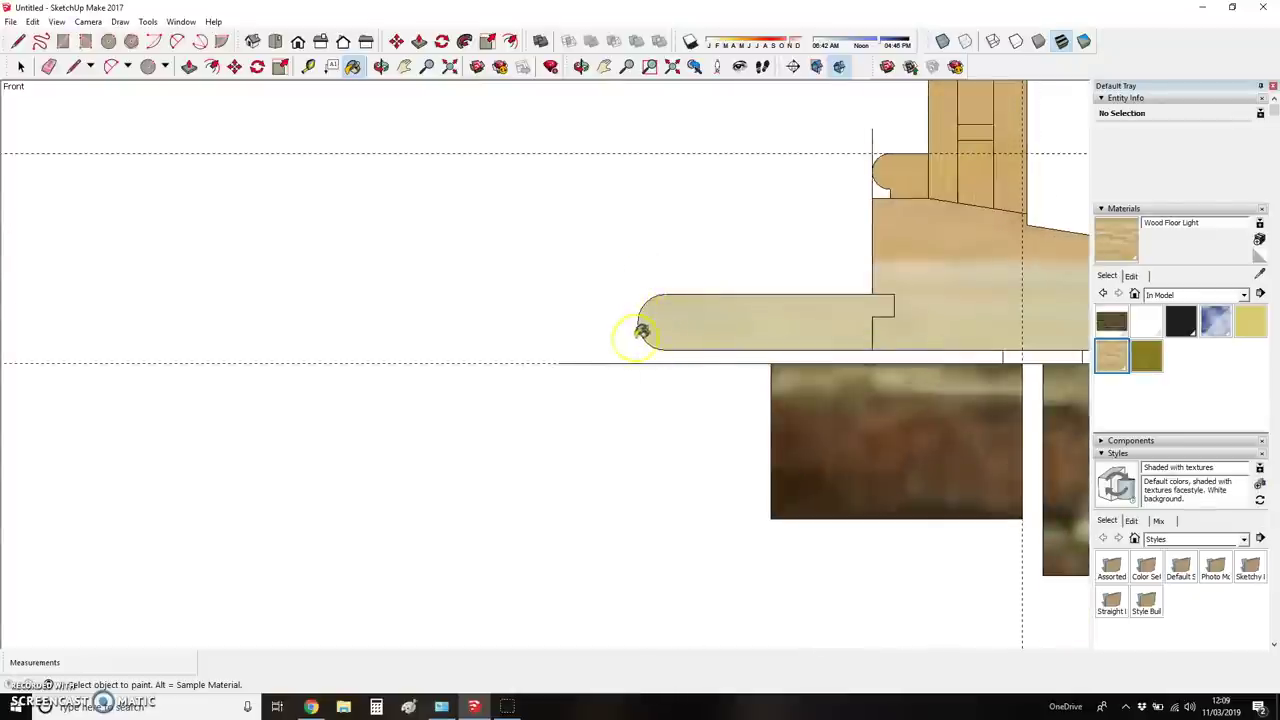
# - Erase the leftover vertical line beside the rounded bead above the sill's back edge
pyautogui.scroll(-2, 523, 343)
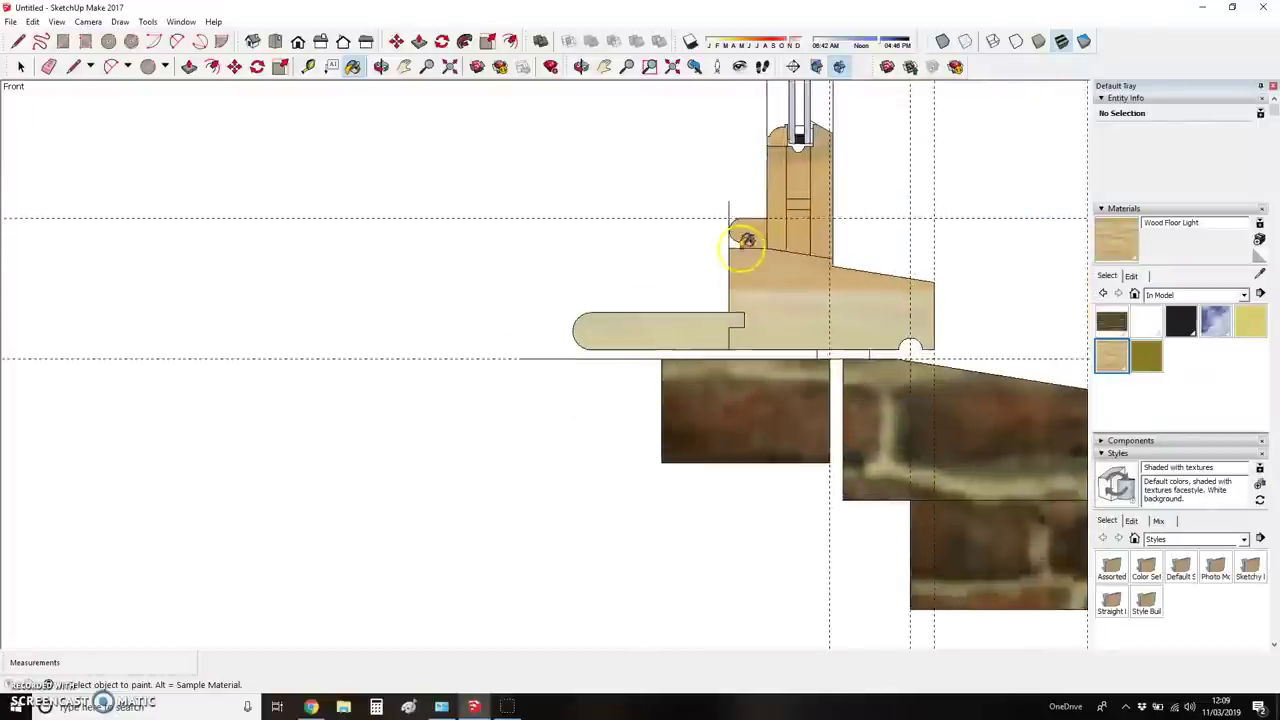
pyautogui.scroll(3, 730, 220)
pyautogui.press('e')
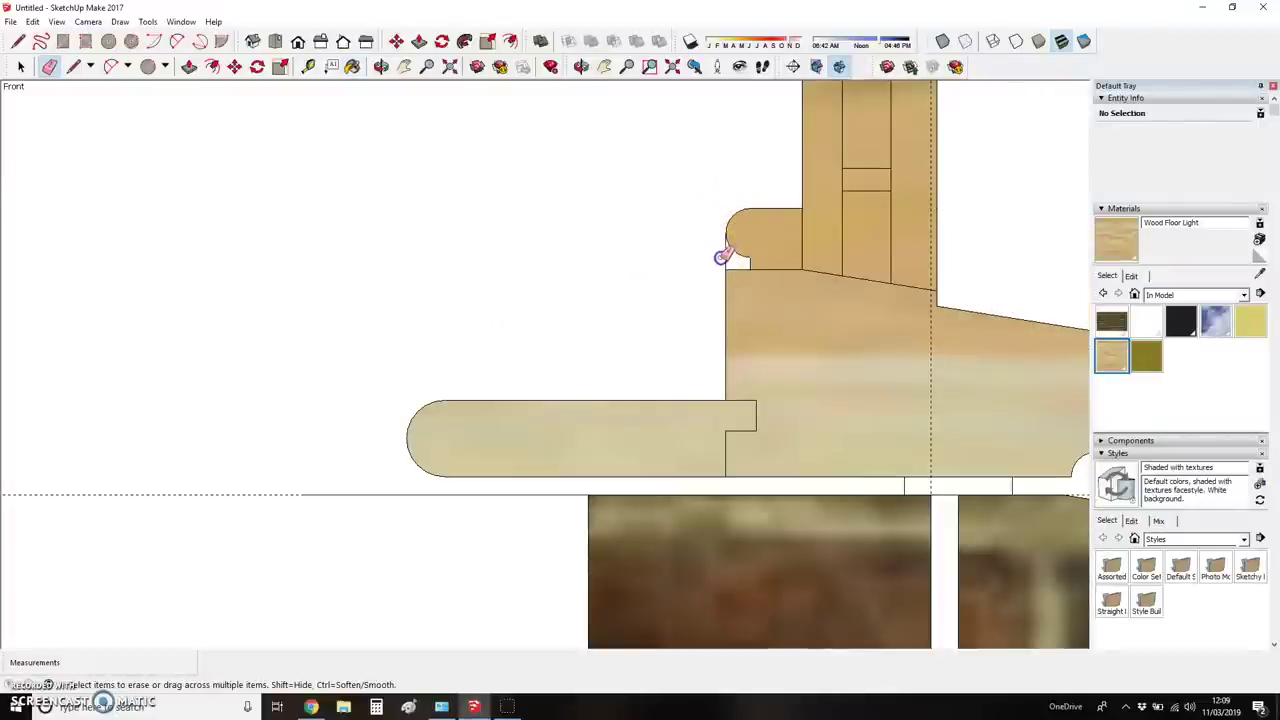
pyautogui.scroll(-3, 510, 230)
pyautogui.scroll(-1, 632, 370)
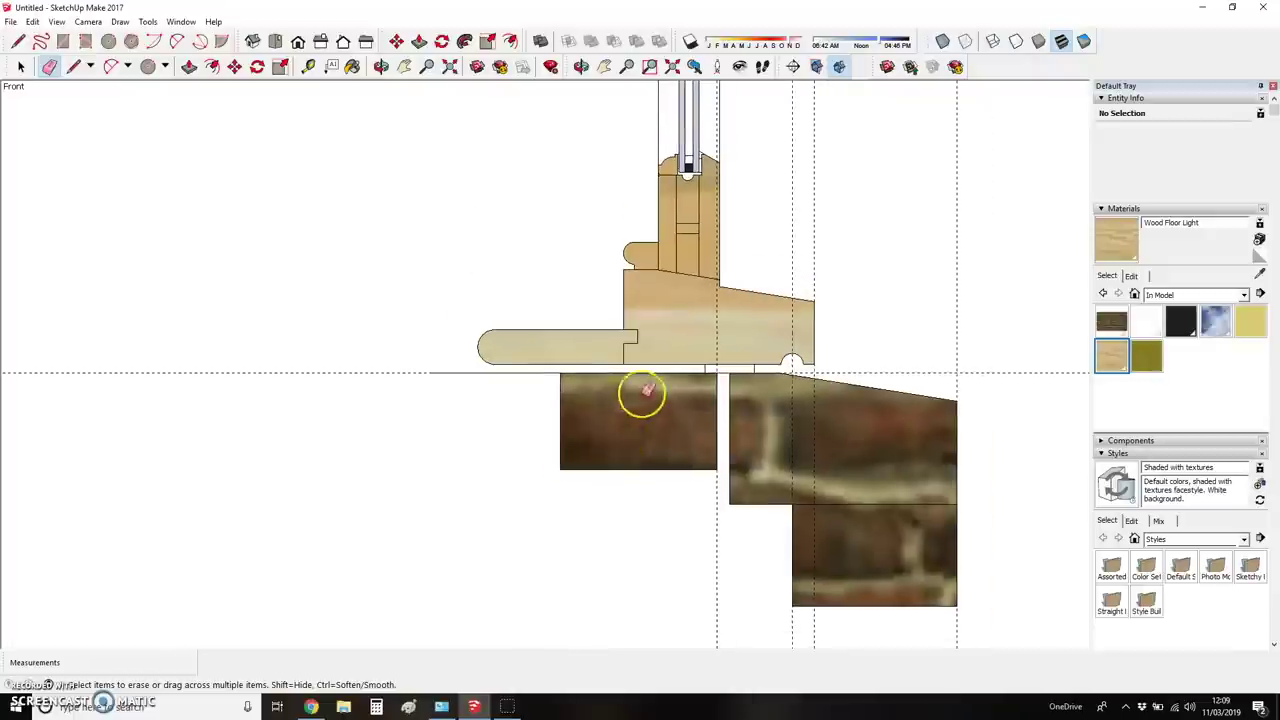
pyautogui.scroll(-1, 666, 486)
pyautogui.scroll(-1, 640, 466)
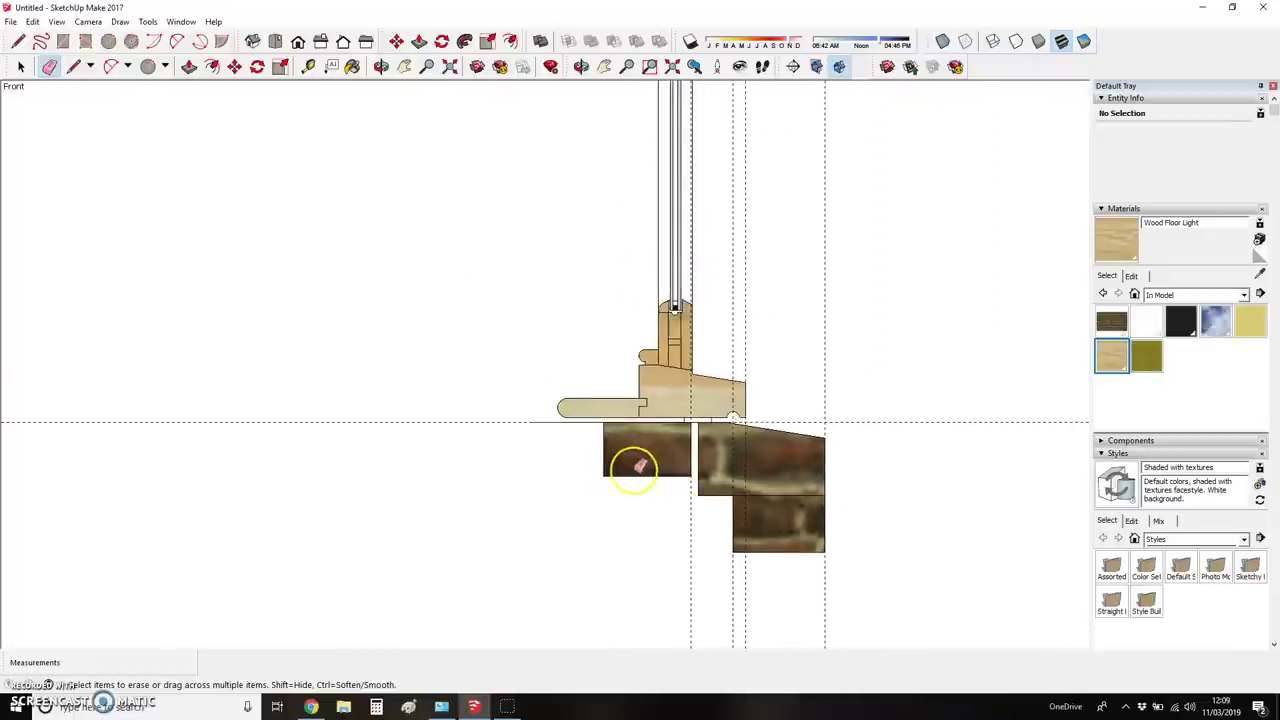
# - Copy the sill, window board and lower sash's bottom rail sideways along the horizontal guide, clear of the full section
pyautogui.press('space')
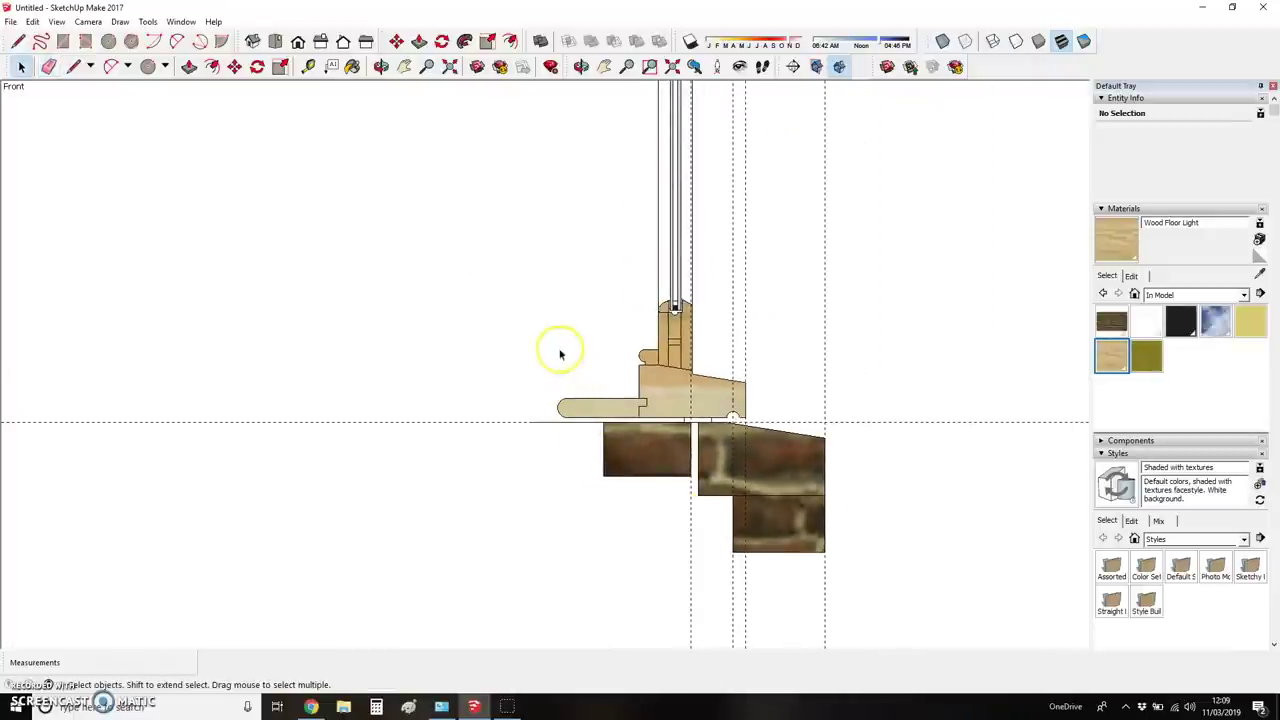
pyautogui.moveTo(519, 278); pyautogui.dragTo(769, 421)
pyautogui.press('m')
pyautogui.click(738, 413)
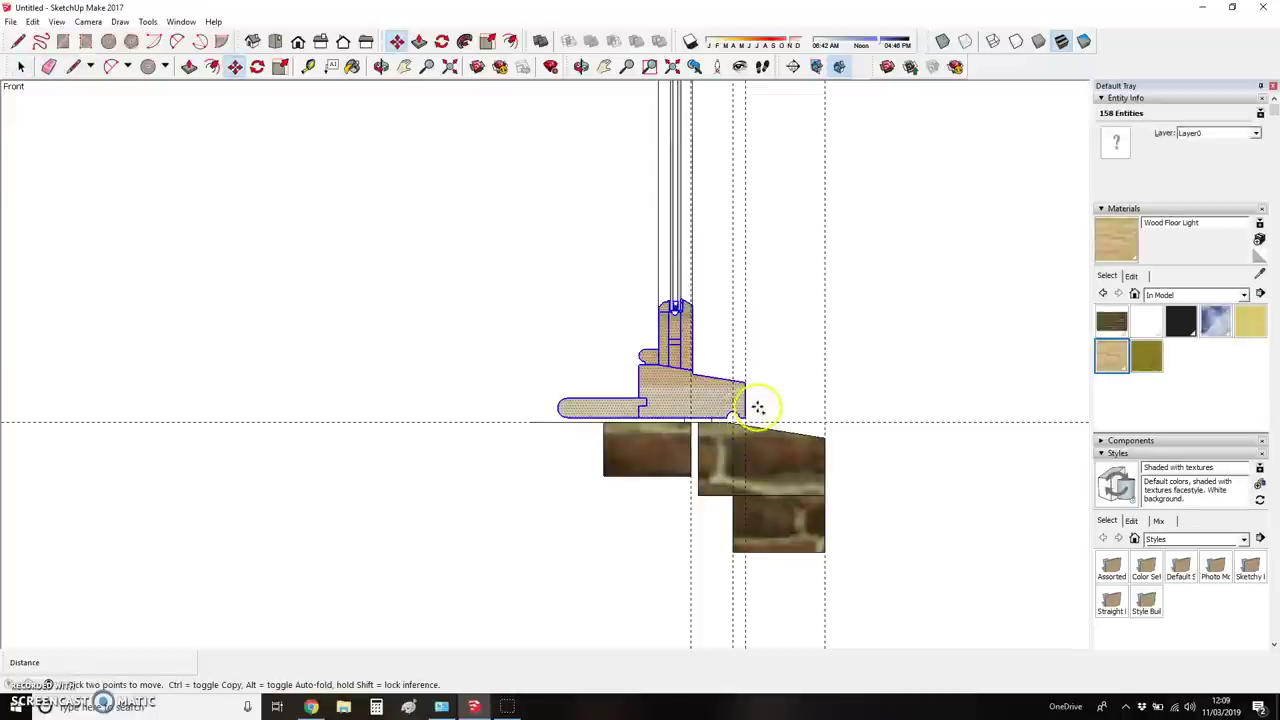
pyautogui.click(736, 418)
pyautogui.press('ctrl')
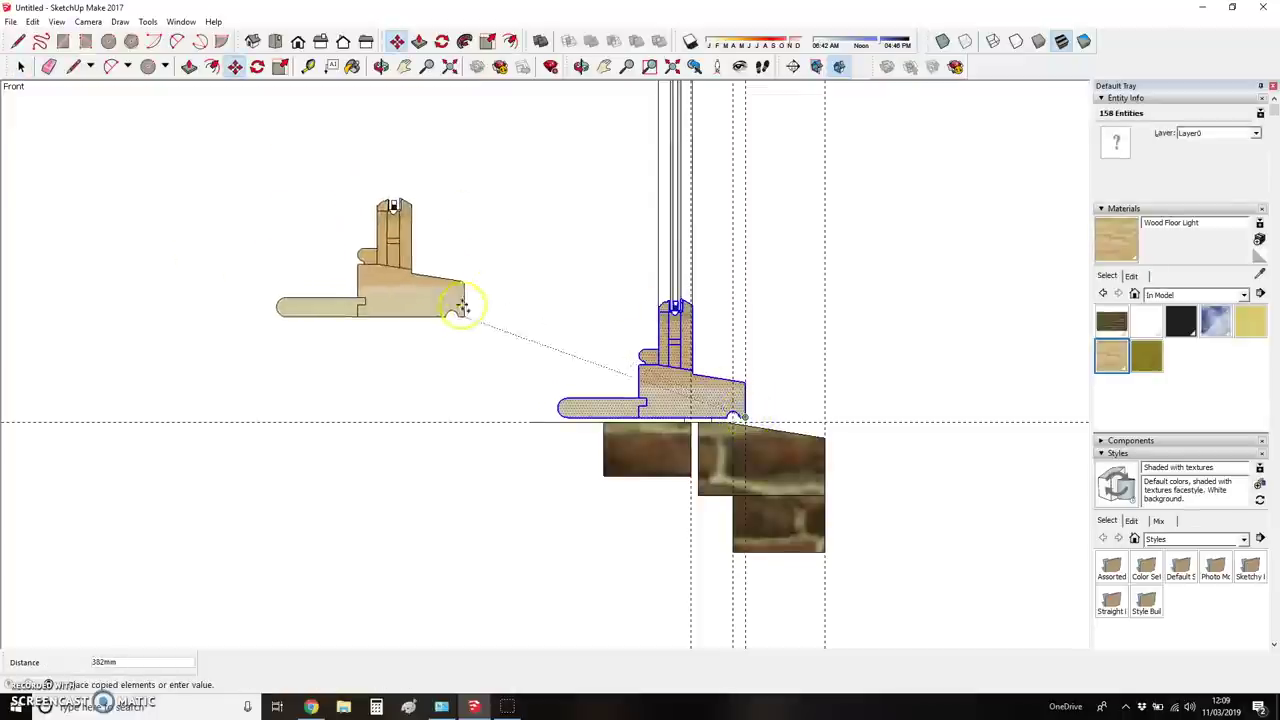
pyautogui.click(421, 419)
# - Select the meeting rails with their sash horns and place a vertical guide along the outer face of the copied bottom rail
pyautogui.scroll(-2, 481, 471)
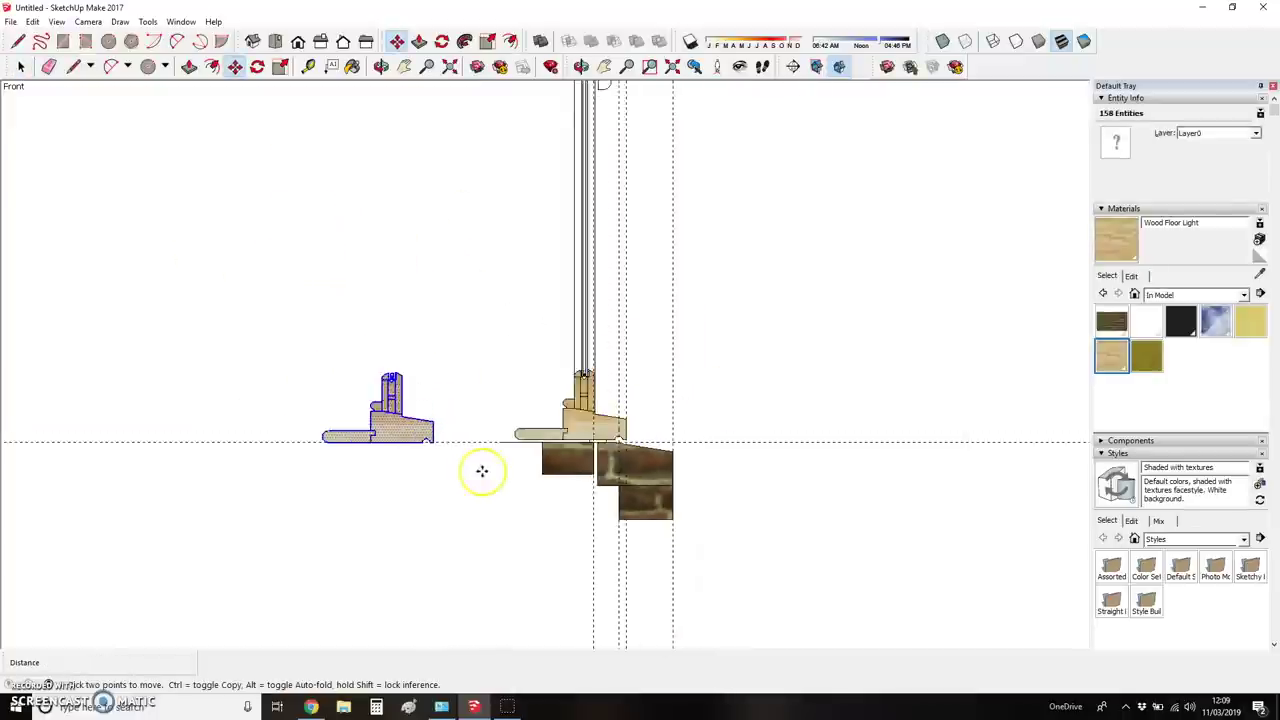
pyautogui.scroll(-3, 481, 471)
pyautogui.press('space')
pyautogui.click(545, 245)
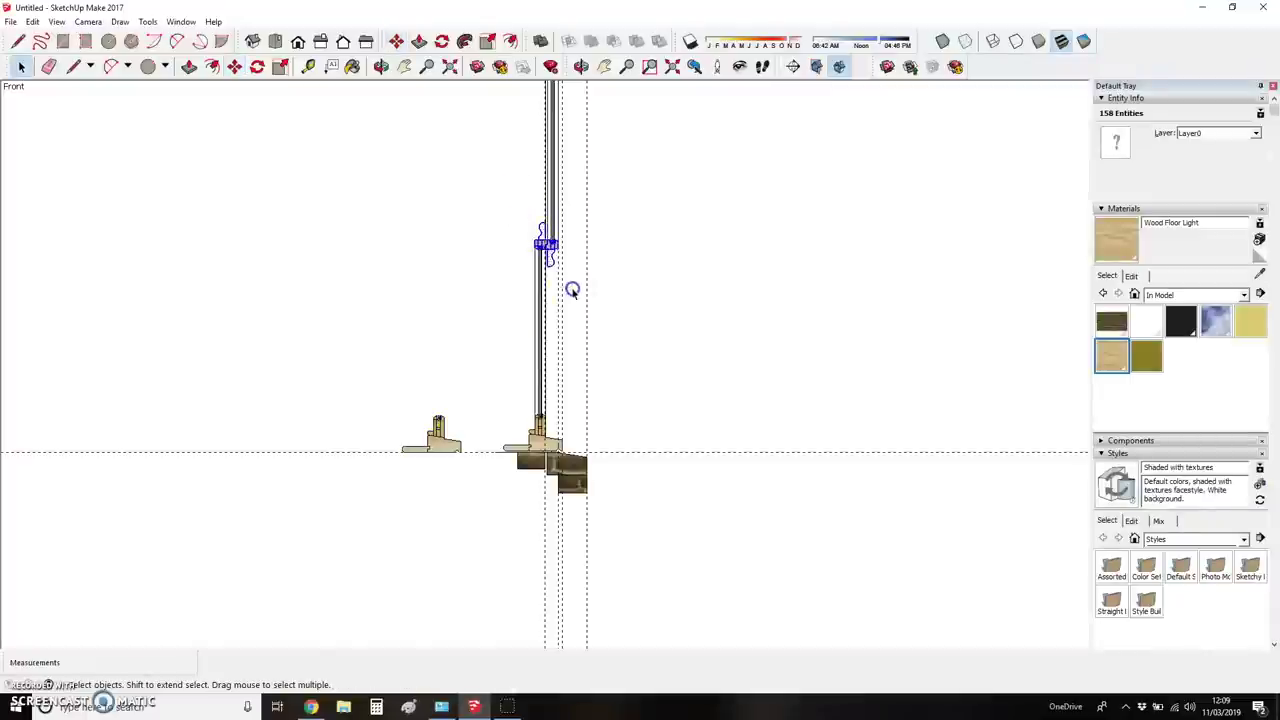
pyautogui.scroll(4, 545, 245)
pyautogui.scroll(-3, 545, 245)
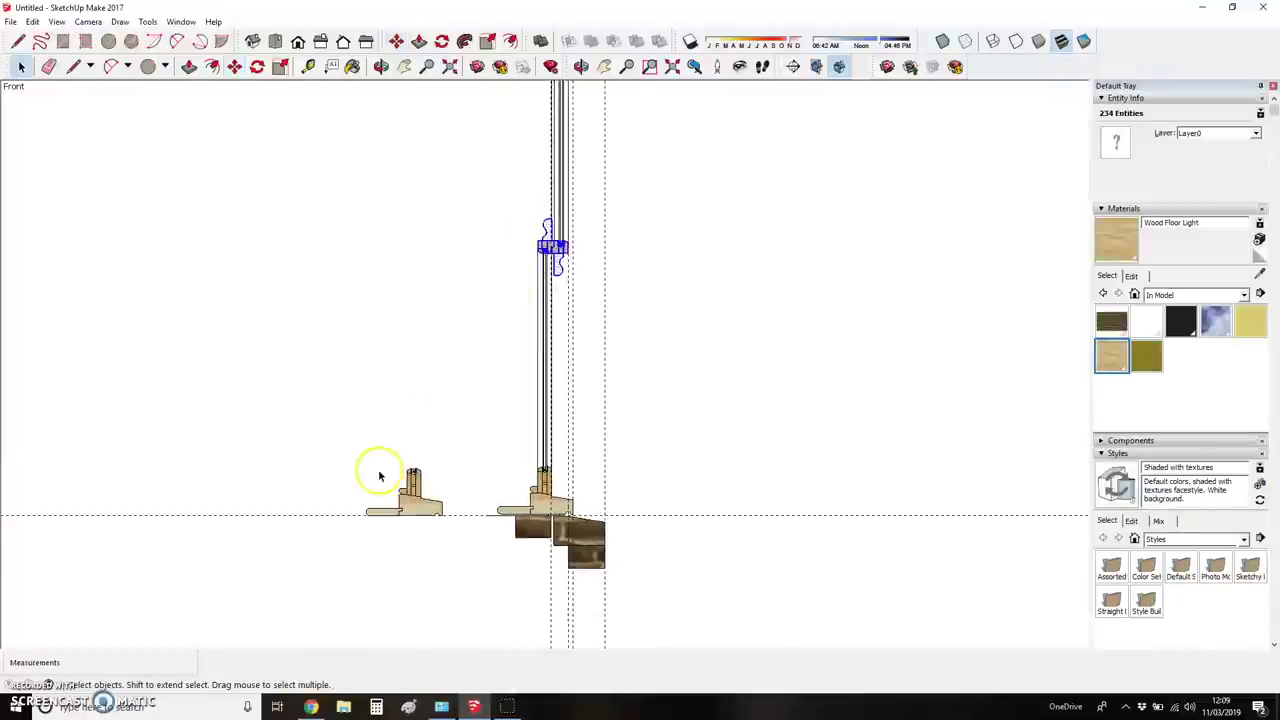
pyautogui.scroll(3, 384, 479)
pyautogui.press('t')
pyautogui.click(443, 491)
pyautogui.click(449, 491)
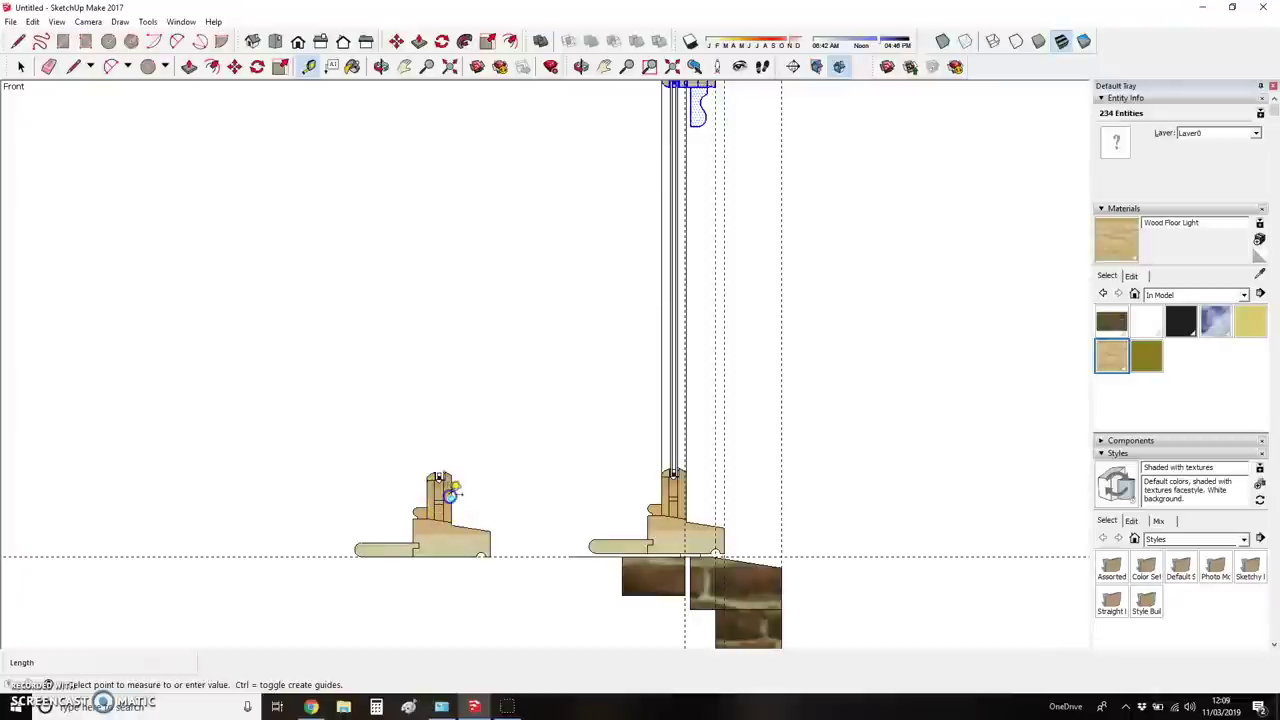
pyautogui.scroll(-2, 450, 495)
pyautogui.scroll(6, 588, 268)
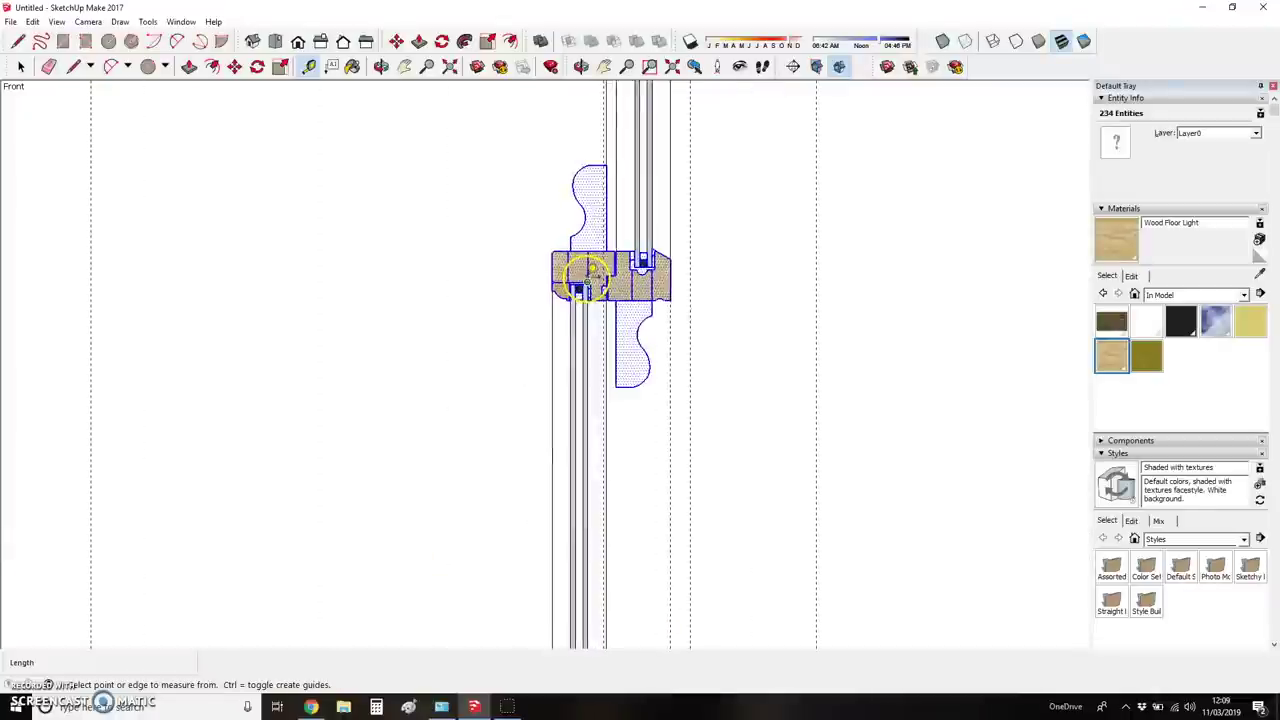
# - Copy the meeting rails with their horns onto the vertical guide, just above the copied bottom rail
pyautogui.press('m')
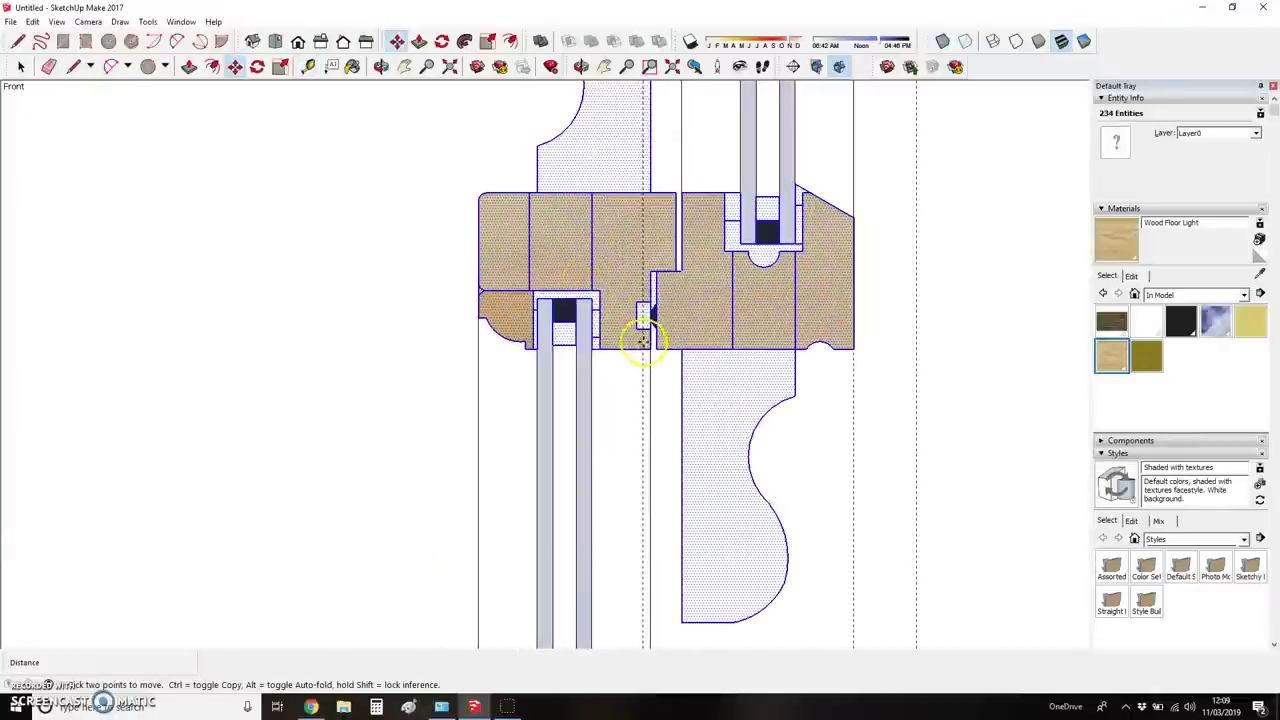
pyautogui.click(648, 340)
pyautogui.press('ctrl')
pyautogui.scroll(-8, 775, 145)
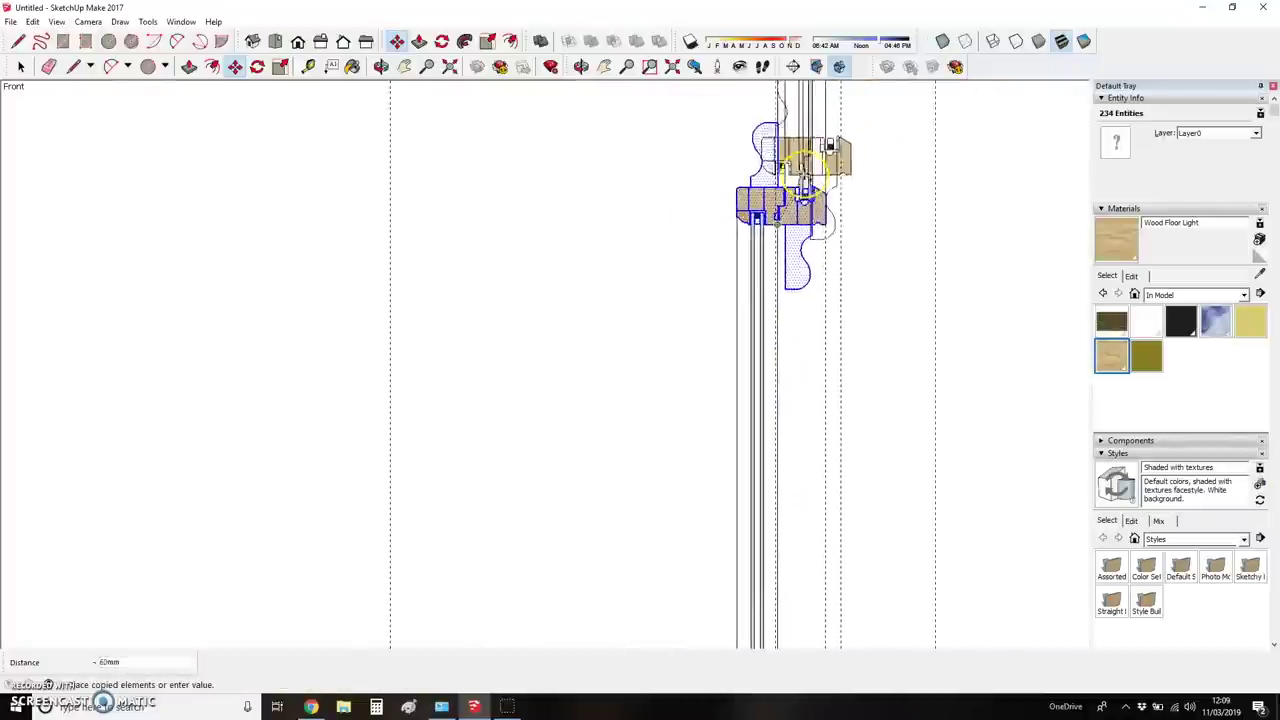
pyautogui.scroll(6, 580, 430)
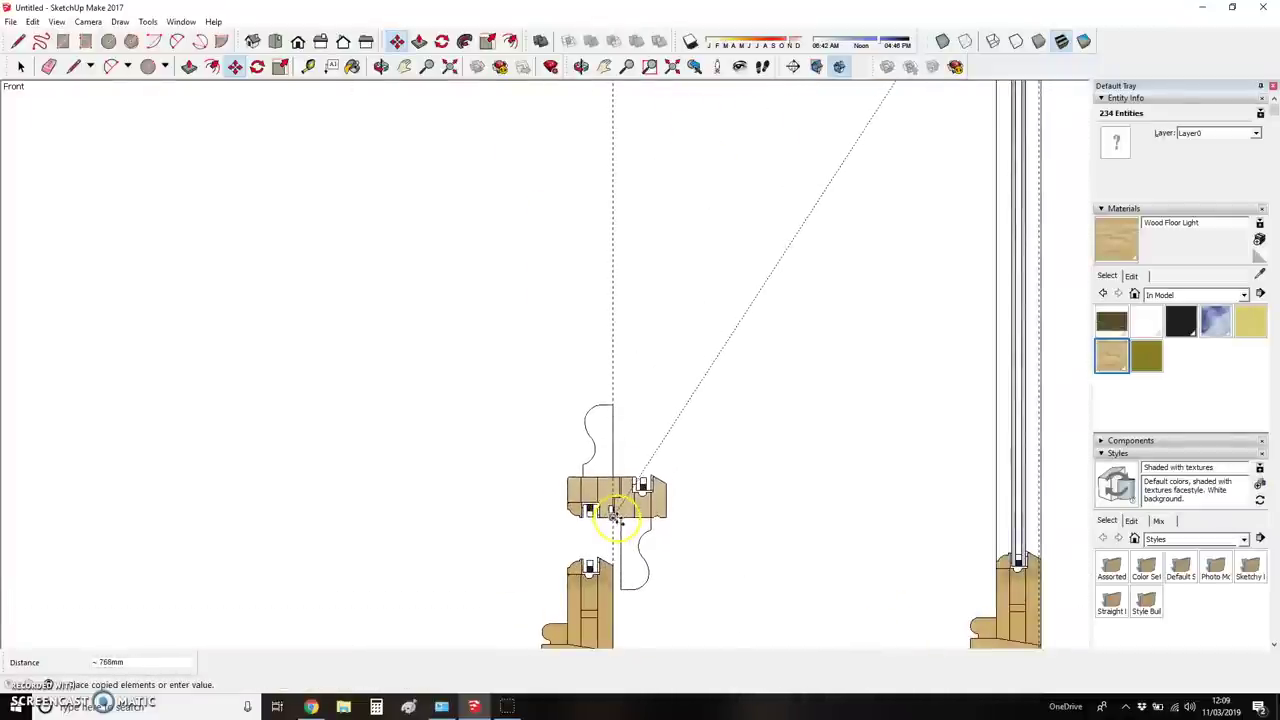
pyautogui.click(612, 482)
# - Place a vertical guide along the inner face of the upper sash's rail in the copied meeting rails
pyautogui.scroll(-4, 570, 495)
pyautogui.scroll(2, 597, 490)
pyautogui.scroll(7, 597, 490)
pyautogui.press('t')
pyautogui.scroll(-8, 601, 490)
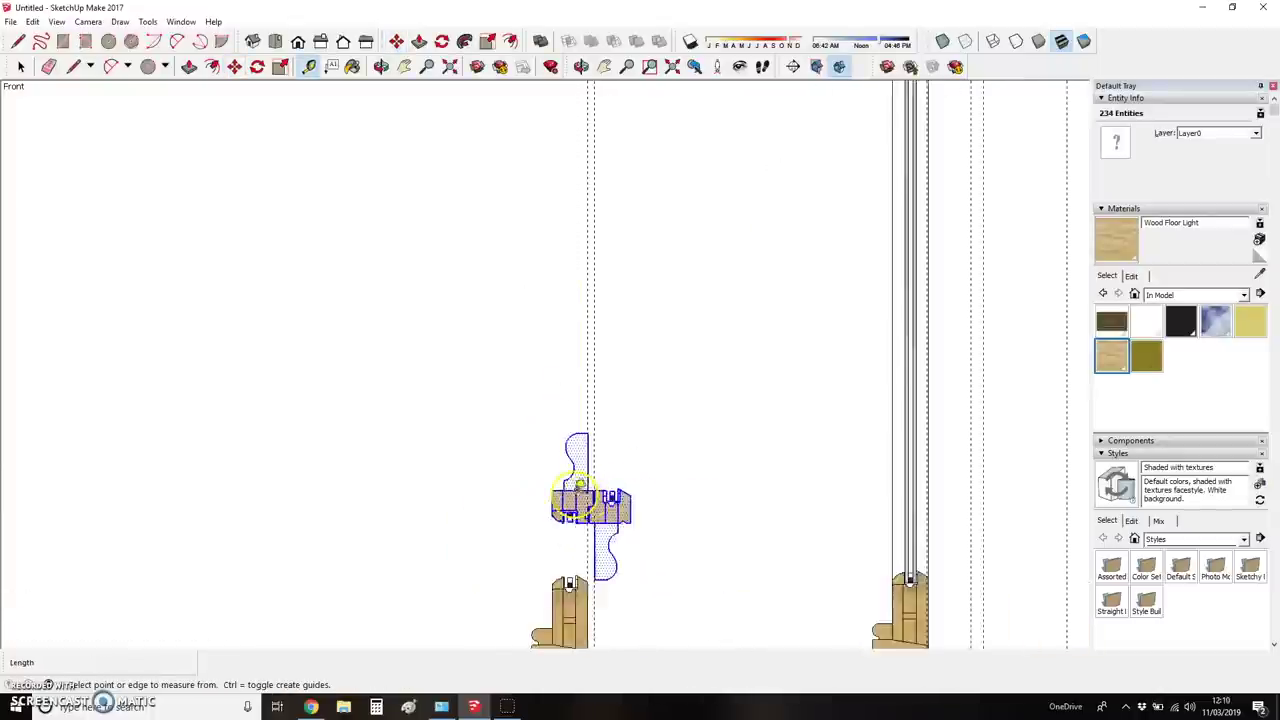
# - Copy the window head with its brickwork and top rail onto the upper sash guide, just above the copied meeting rails
pyautogui.scroll(6, 700, 115)
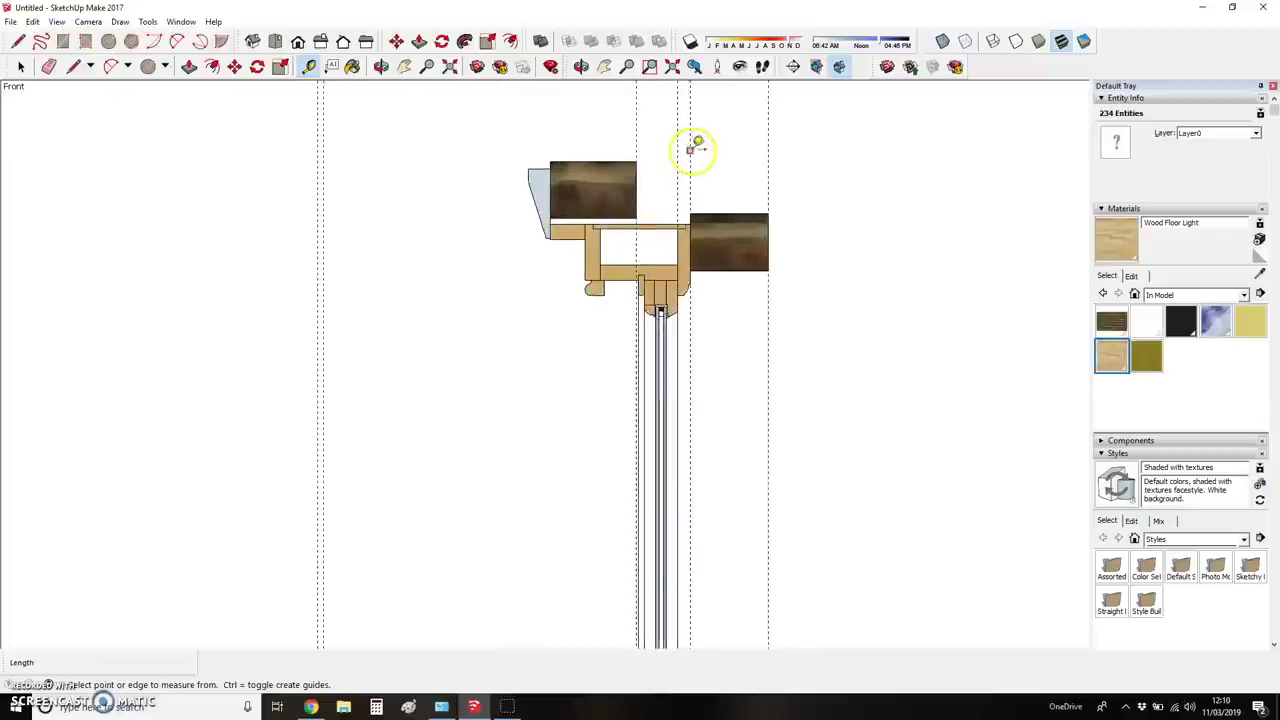
pyautogui.press('space')
pyautogui.moveTo(483, 129); pyautogui.dragTo(835, 357)
pyautogui.scroll(3, 636, 348)
pyautogui.press('m')
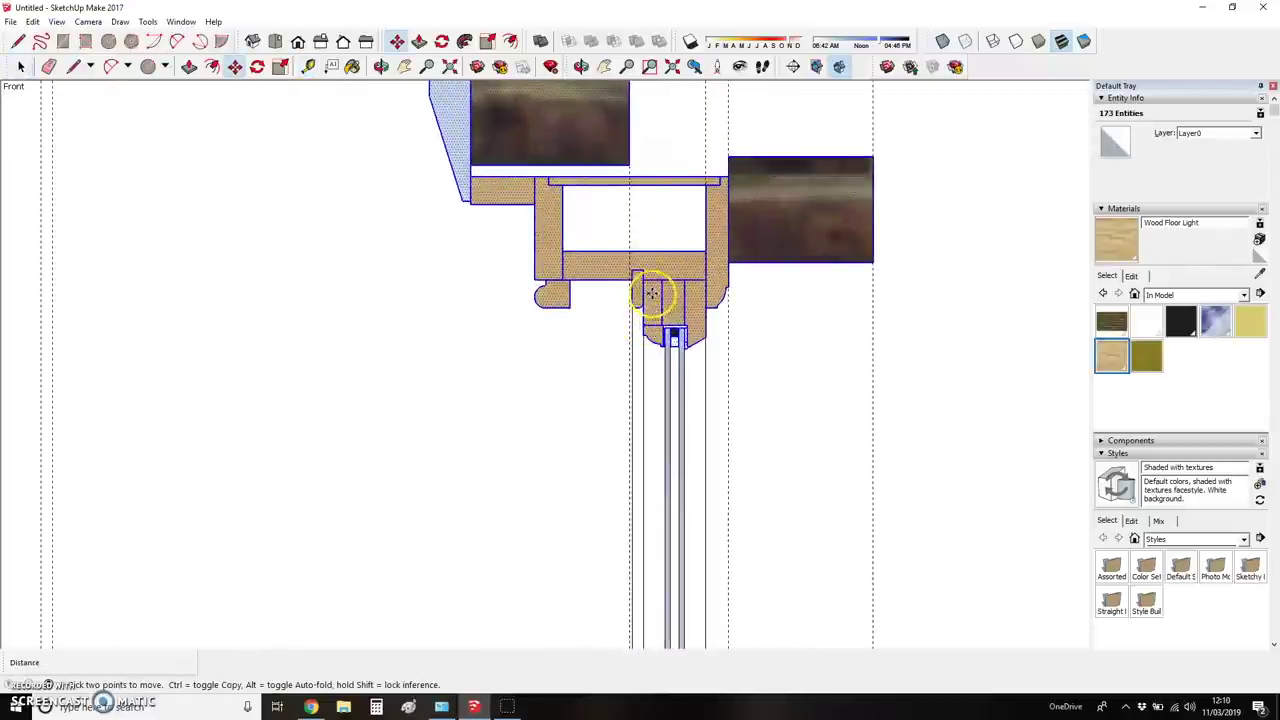
pyautogui.click(645, 290)
pyautogui.press('ctrl')
pyautogui.scroll(-2, 827, 222)
pyautogui.scroll(-4, 827, 222)
pyautogui.scroll(6, 686, 400)
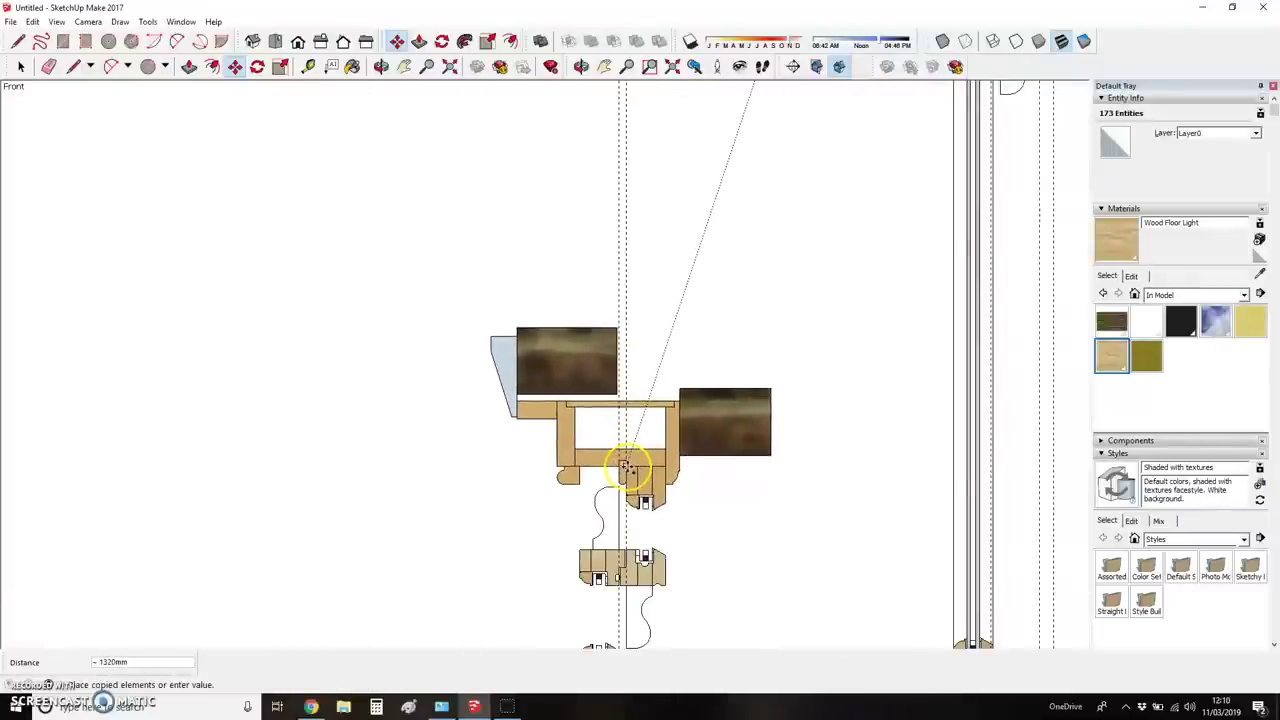
pyautogui.click(625, 468)
# - Erase both brick blocks, the angled grey piece, leftover edges and vertical guides from the copied window head section
pyautogui.scroll(-3, 643, 323)
pyautogui.press('space')
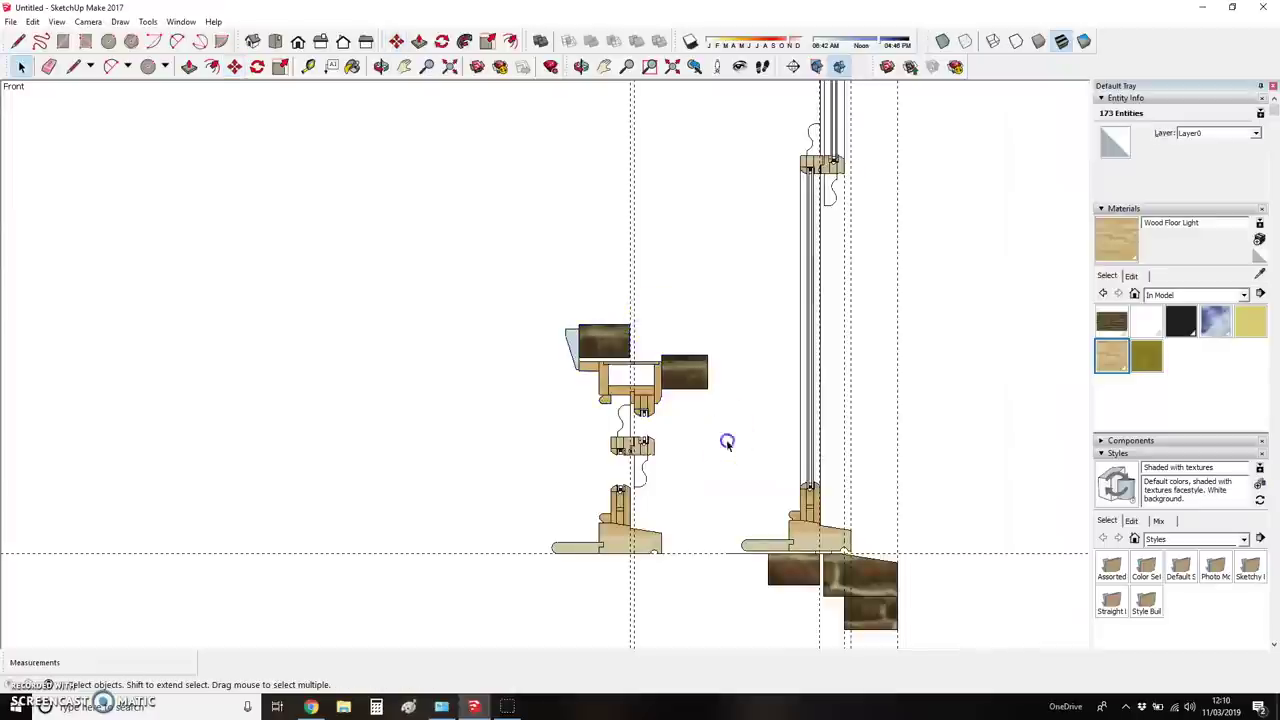
pyautogui.click(698, 430)
pyautogui.press('e')
pyautogui.click(702, 372)
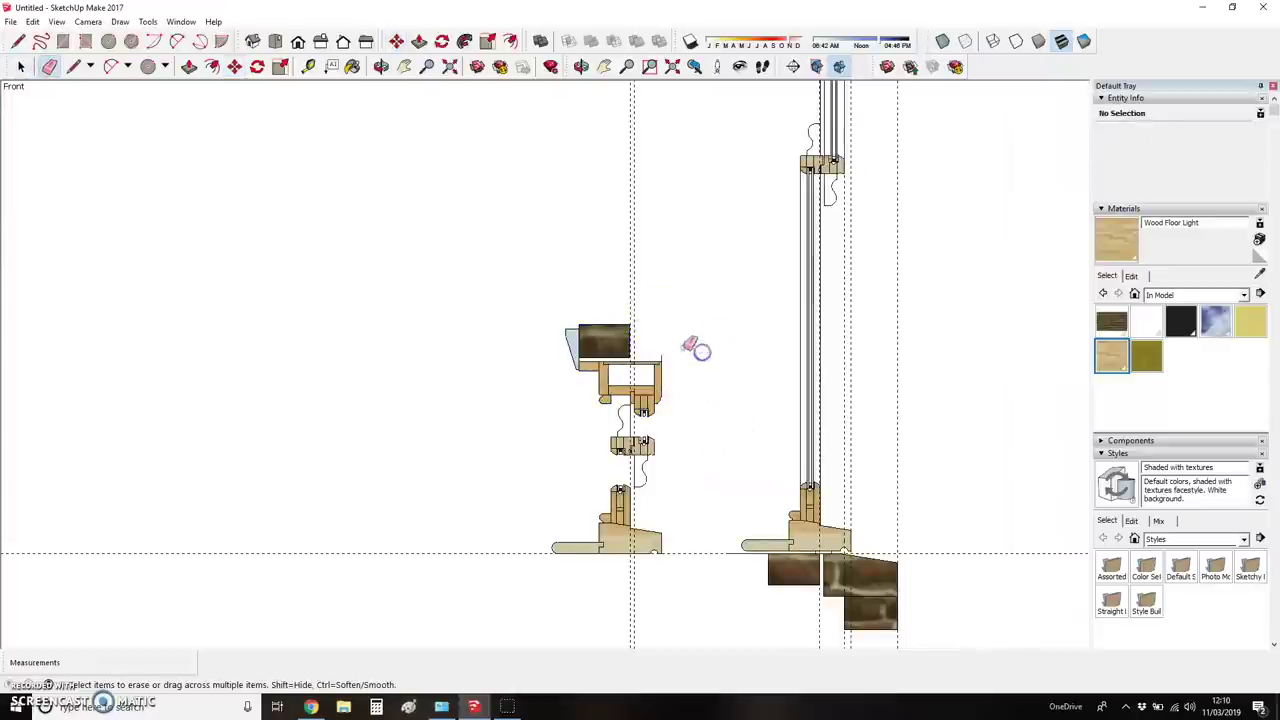
pyautogui.moveTo(604, 322); pyautogui.dragTo(626, 344)
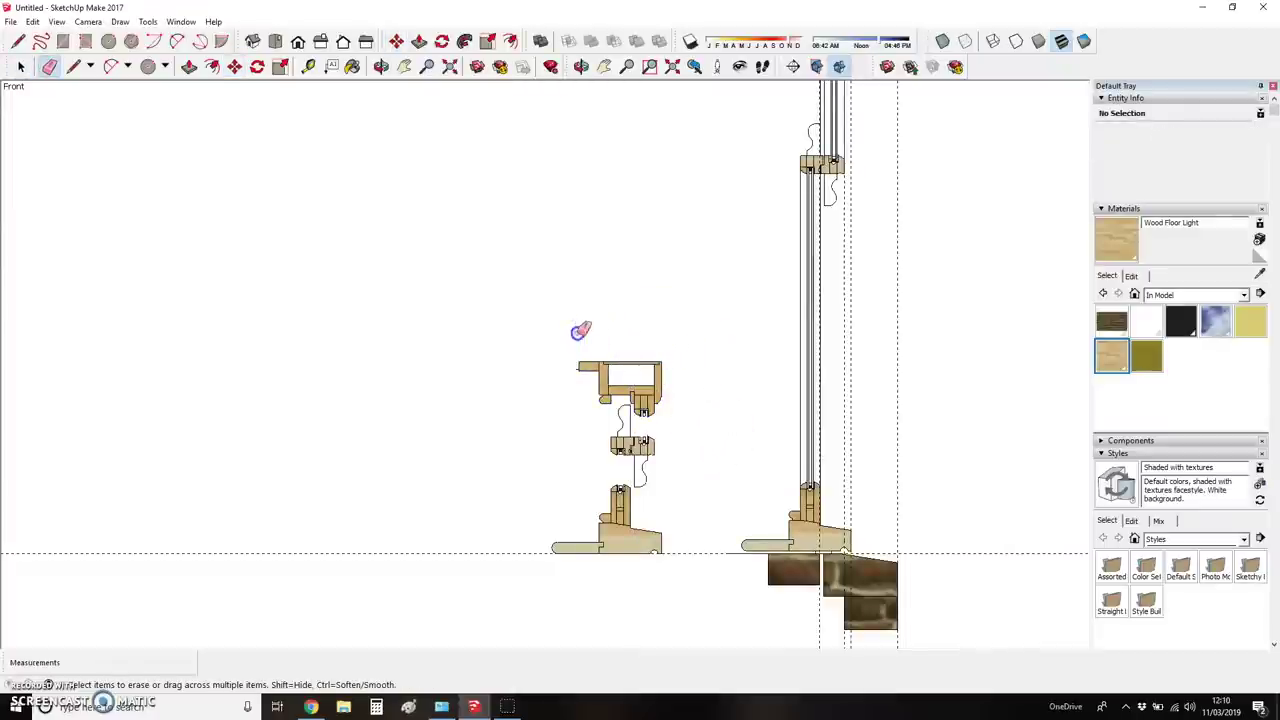
pyautogui.scroll(10, 574, 365)
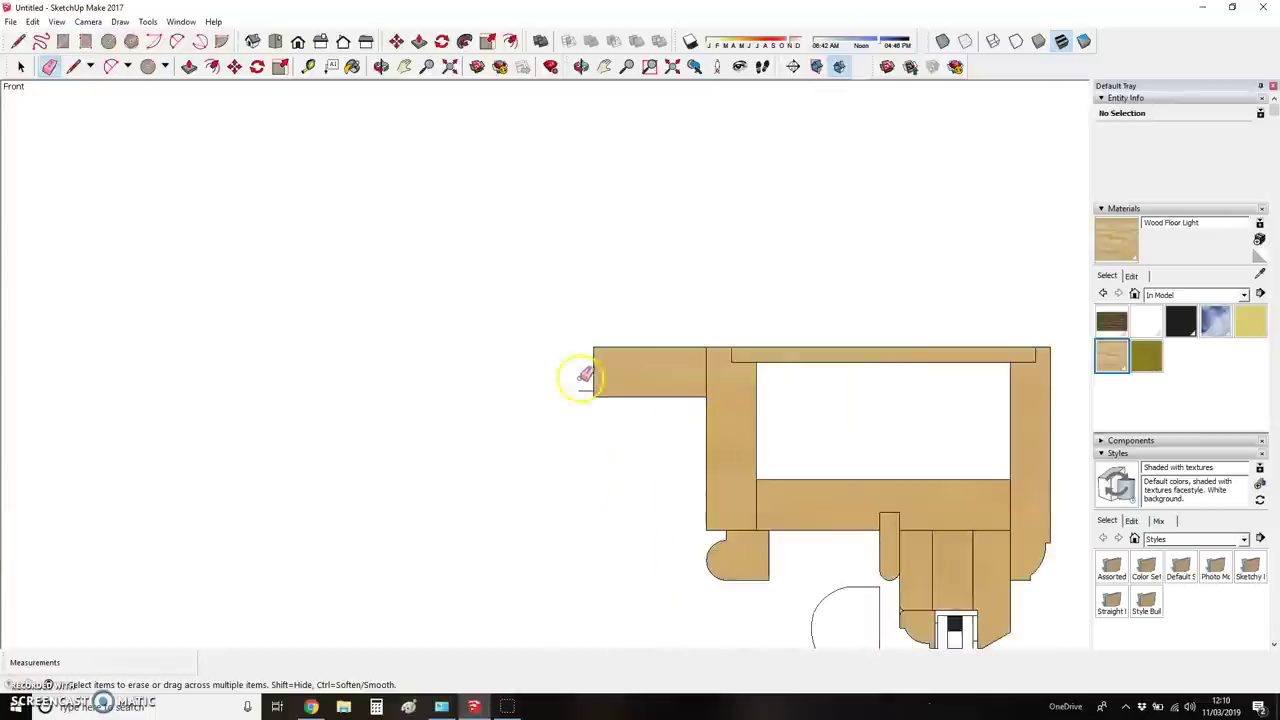
pyautogui.scroll(-6, 571, 277)
# - Draw two glass panes about 92 by 4 mm between the copied bottom rail and the meeting rail of the lower sash
pyautogui.scroll(4, 620, 457)
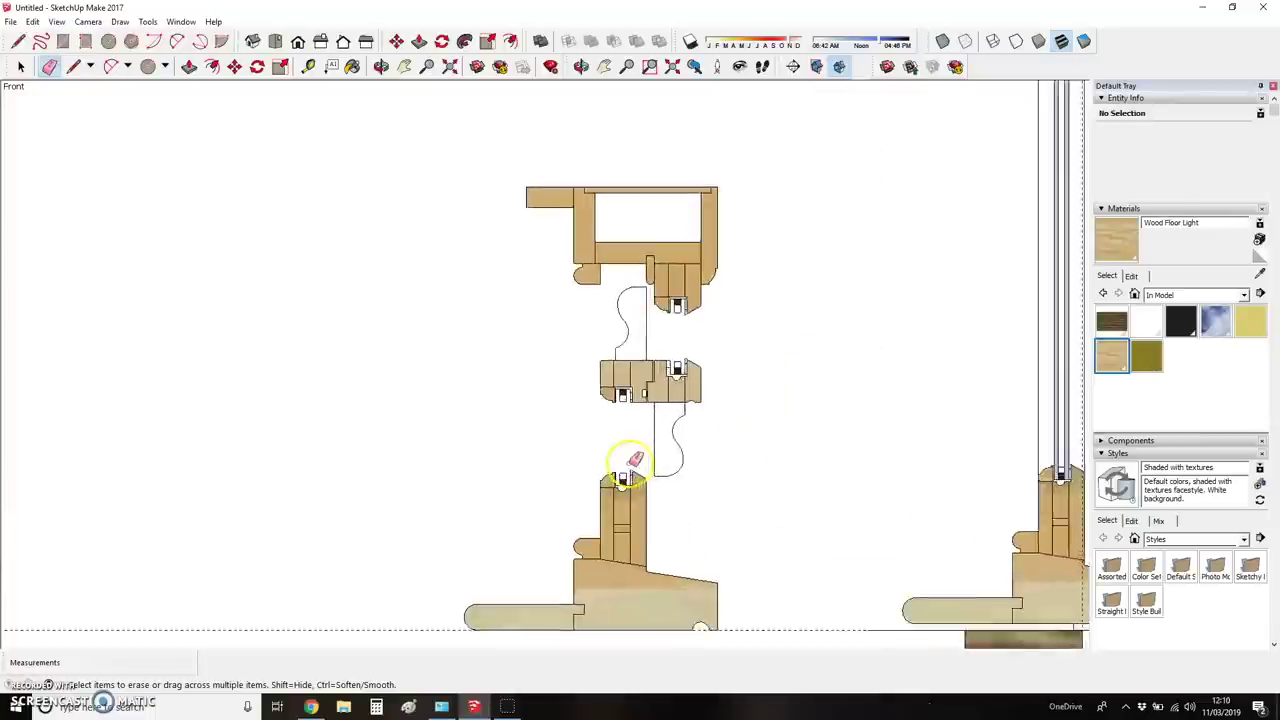
pyautogui.scroll(-1, 623, 451)
pyautogui.scroll(2, 630, 438)
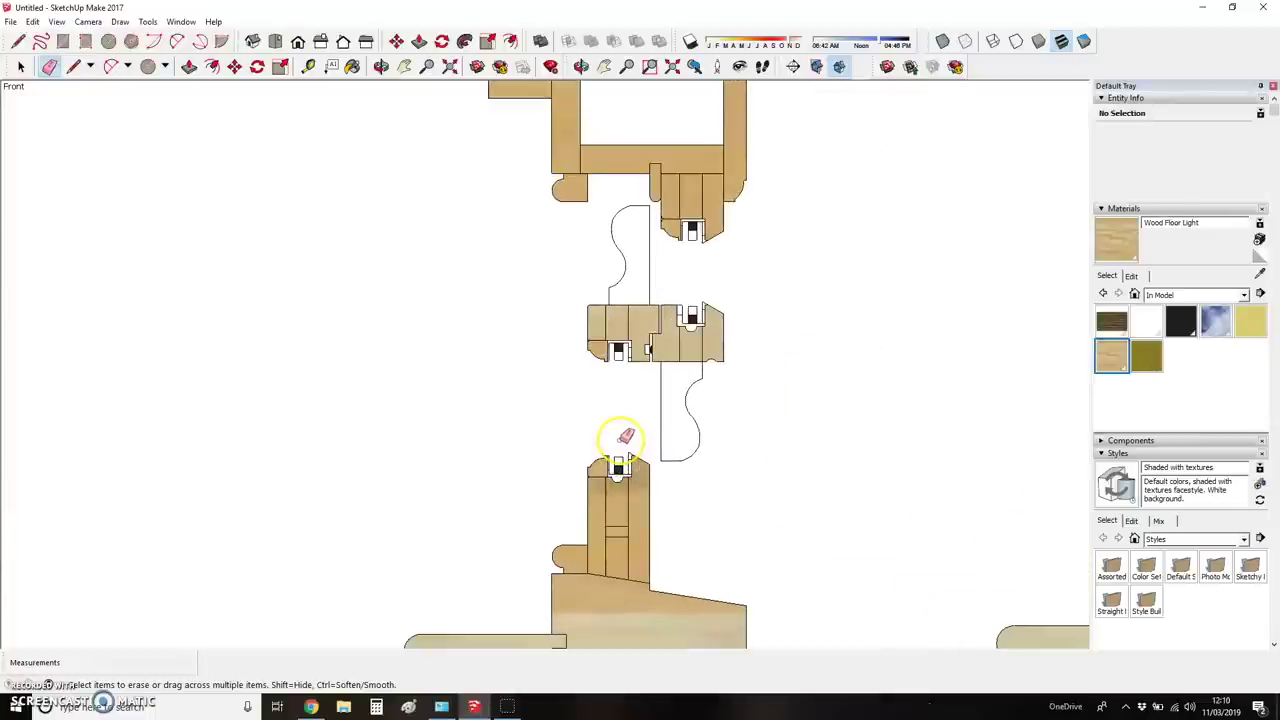
pyautogui.press('l')
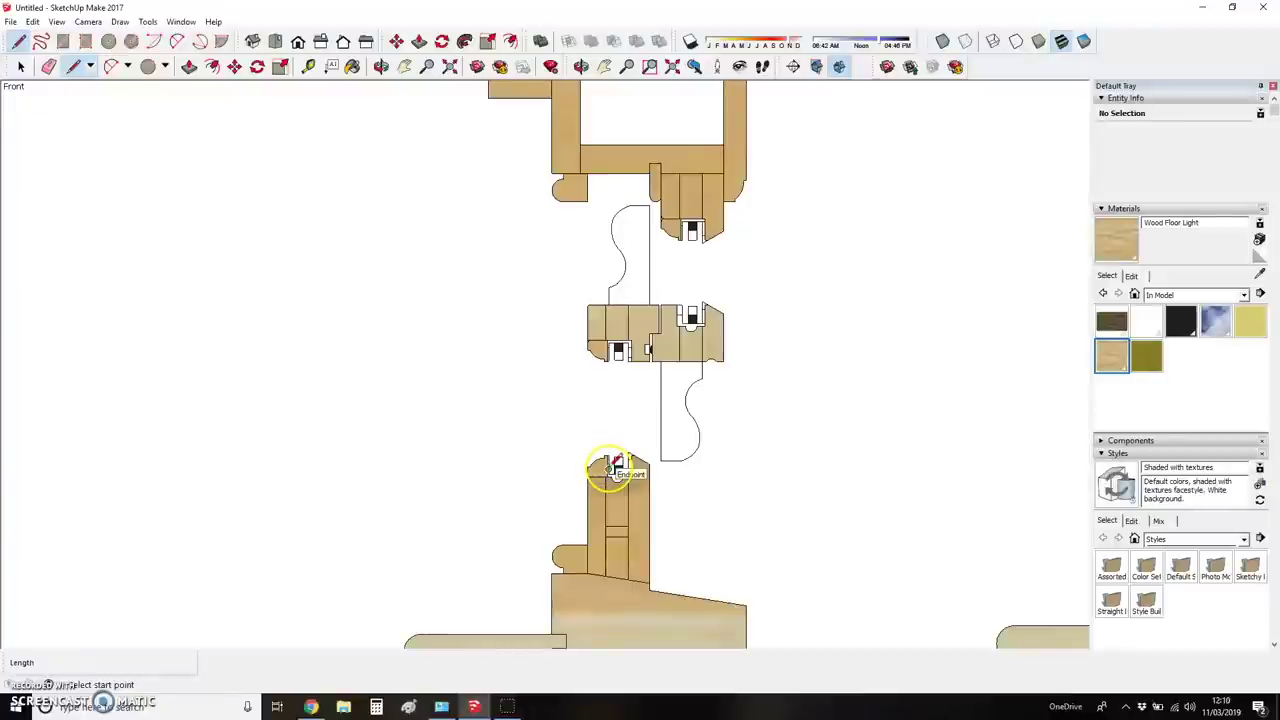
pyautogui.press('r')
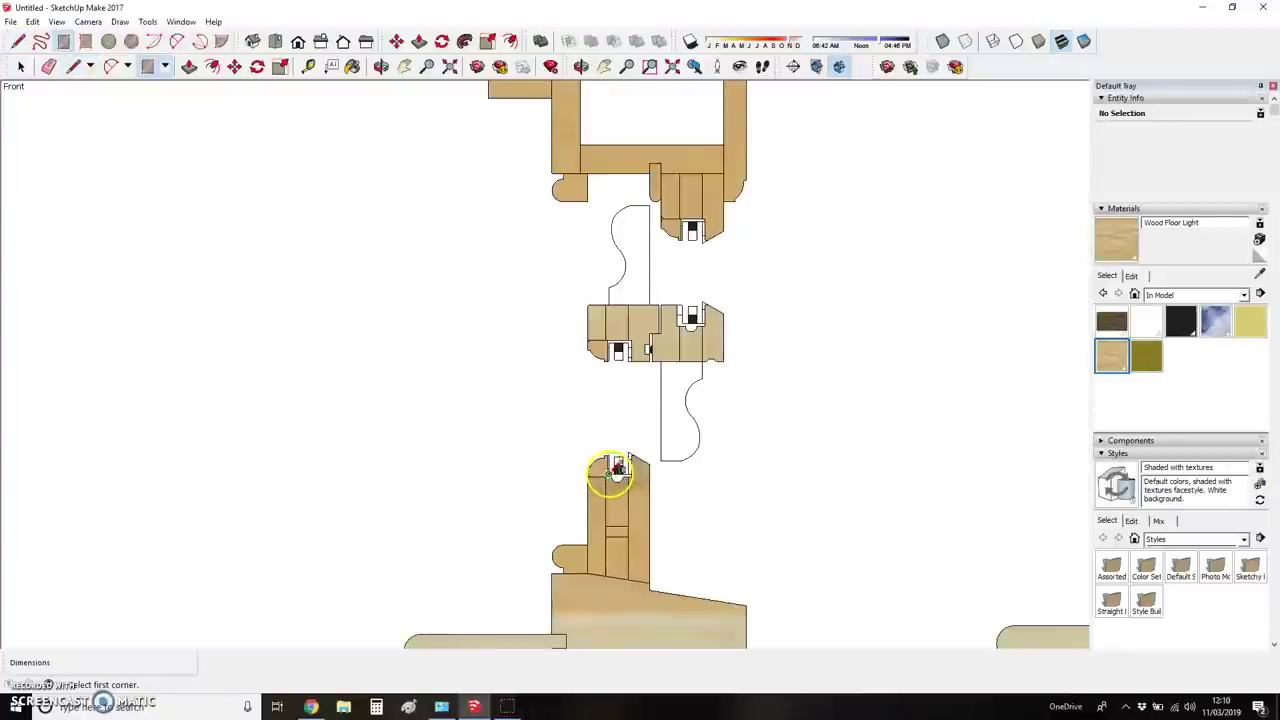
pyautogui.scroll(3, 612, 472)
pyautogui.click(605, 475)
pyautogui.click(620, 206)
pyautogui.click(636, 242)
pyautogui.click(646, 440)
# - Draw two glass panes about 72 by 4 mm between the copied meeting rail and the top rail of the upper sash
pyautogui.click(756, 172)
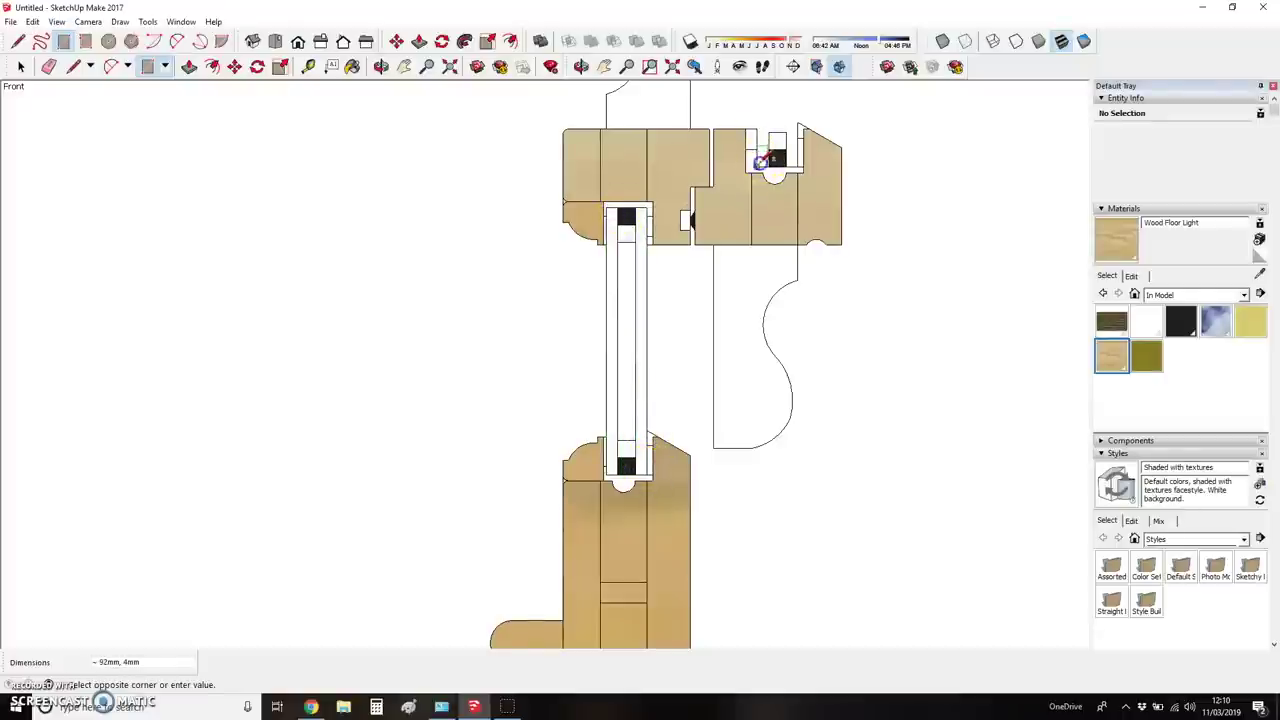
pyautogui.scroll(-3, 756, 174)
pyautogui.scroll(4, 746, 250)
pyautogui.click(756, 172)
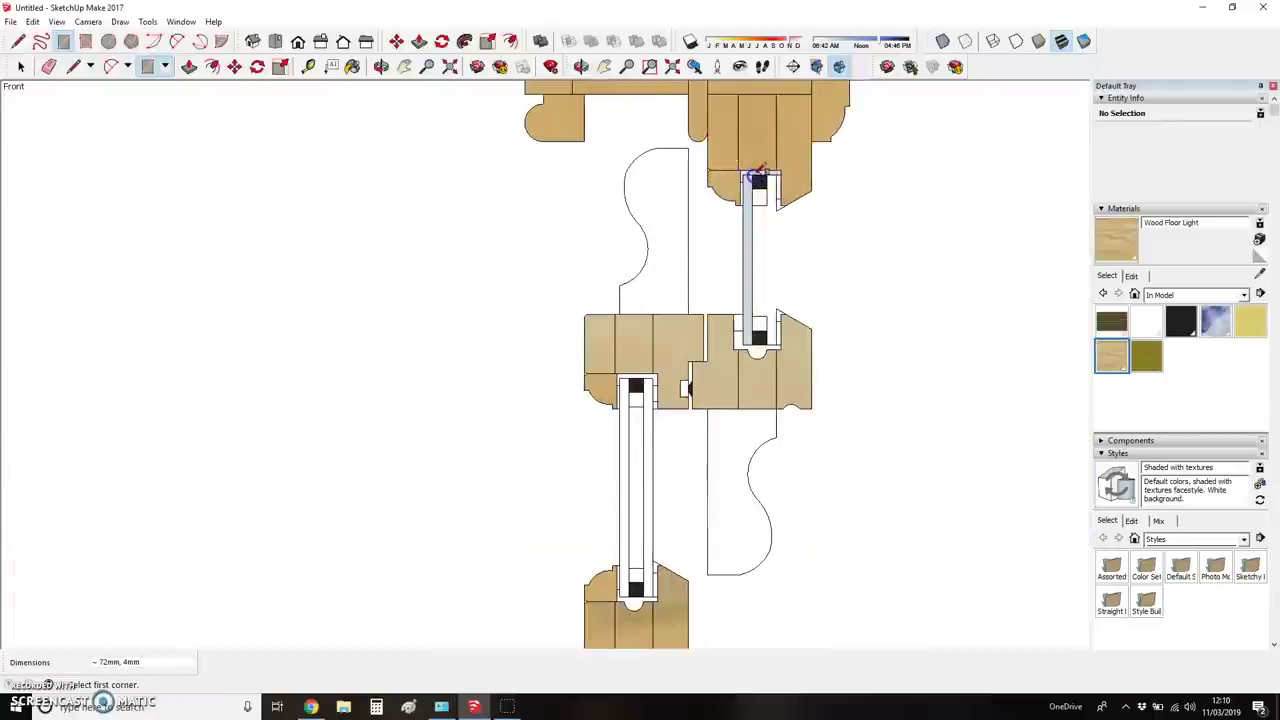
pyautogui.click(776, 348)
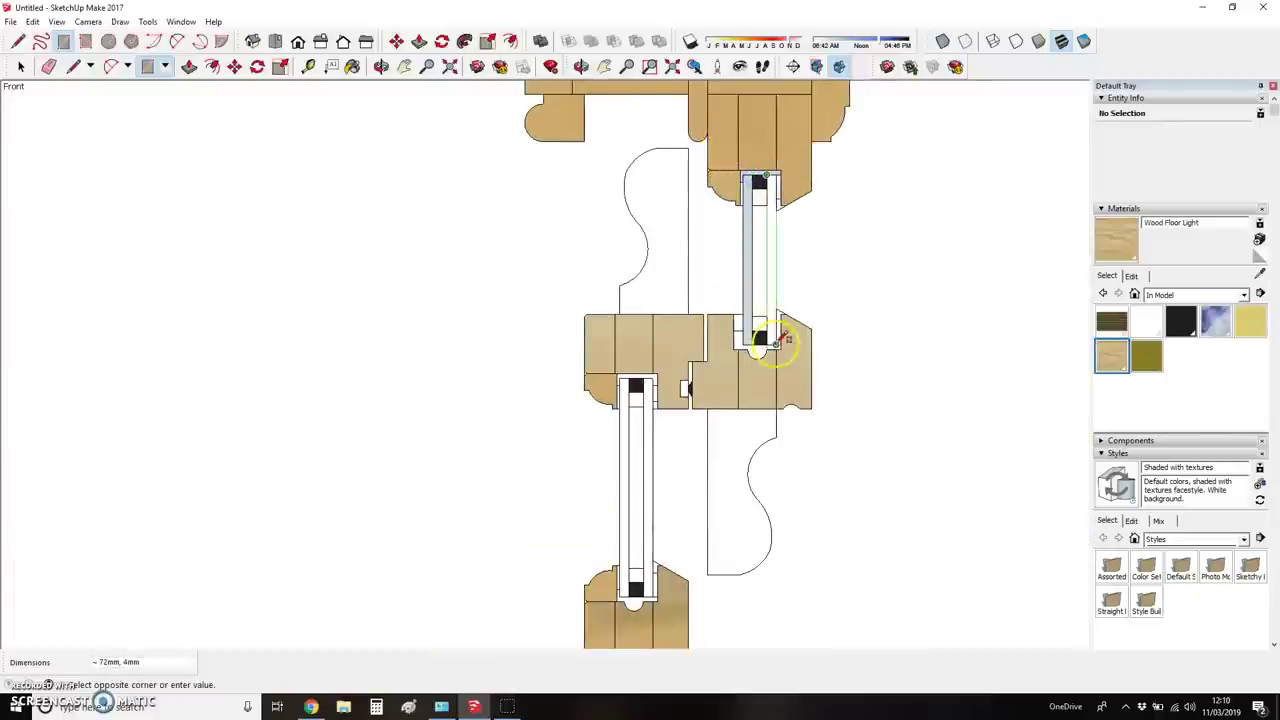
# - Examine the full-height window section from head to sill, looking closely at the meeting rails and sash horns
pyautogui.scroll(-5, 560, 306)
pyautogui.scroll(-1, 829, 417)
pyautogui.scroll(4, 952, 430)
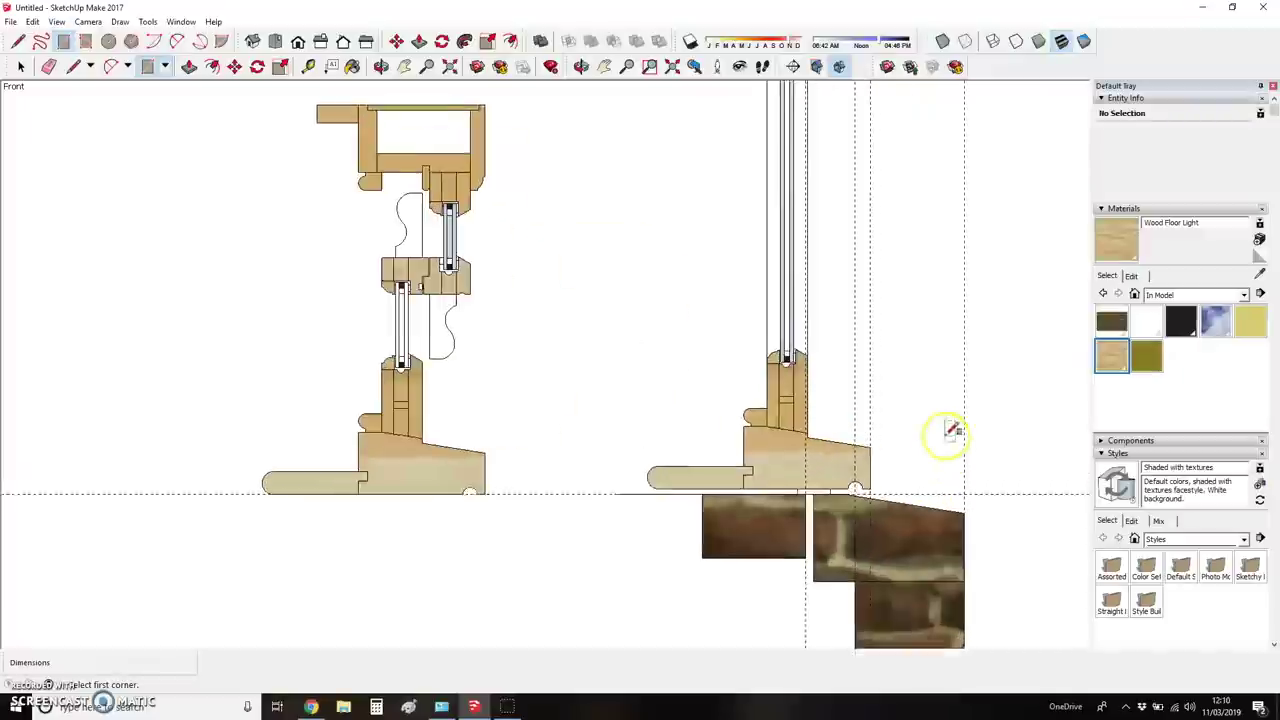
pyautogui.scroll(-3, 729, 534)
pyautogui.scroll(-3, 768, 430)
pyautogui.scroll(2, 788, 180)
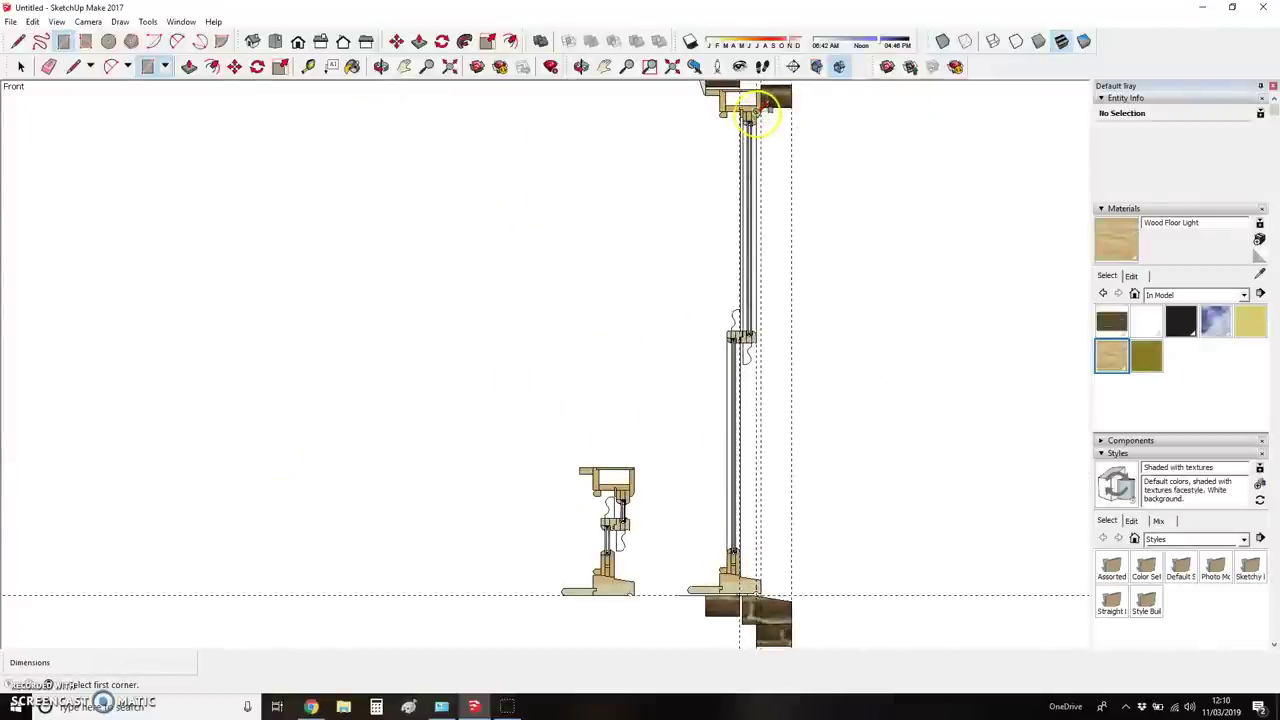
pyautogui.click(748, 113)
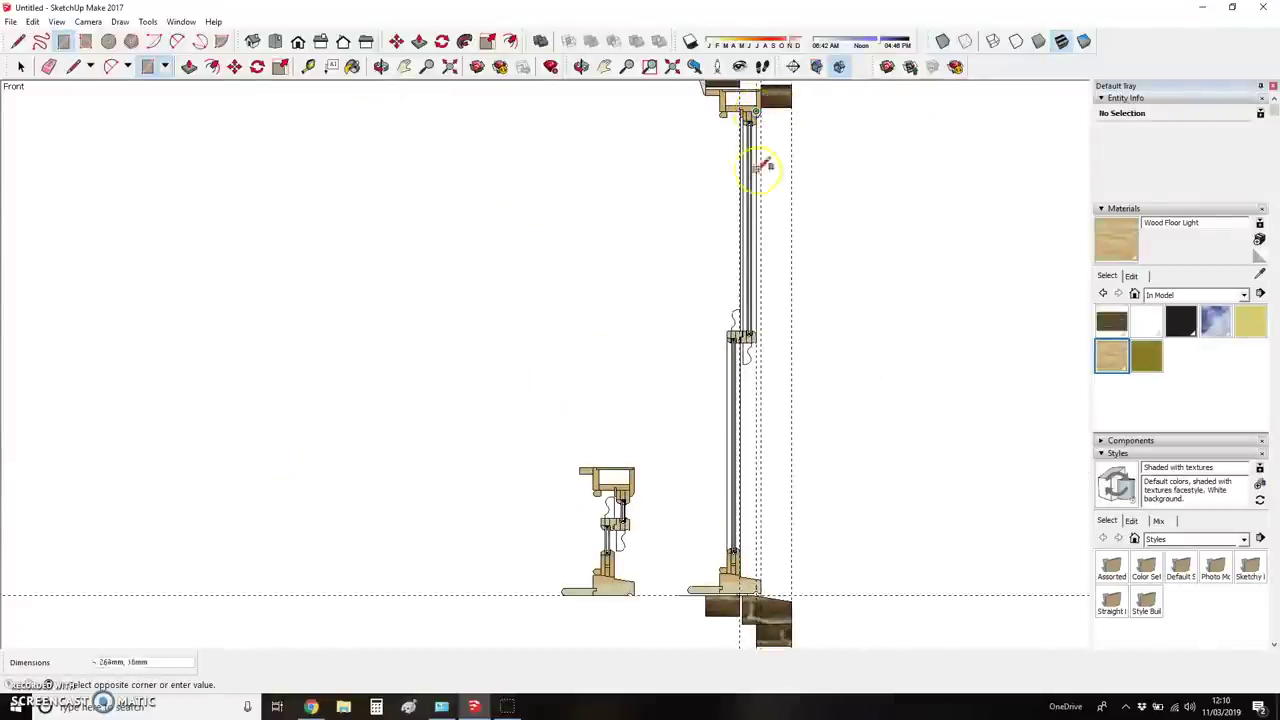
pyautogui.scroll(2, 729, 585)
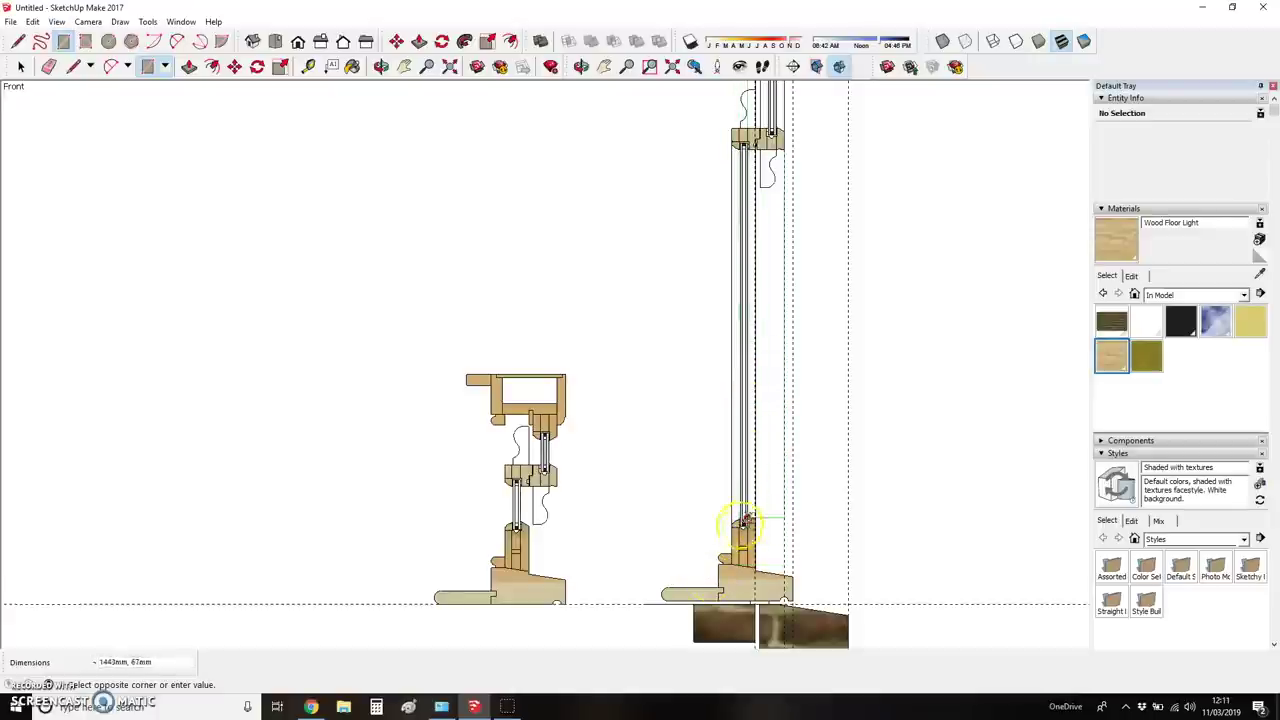
pyautogui.scroll(3, 750, 160)
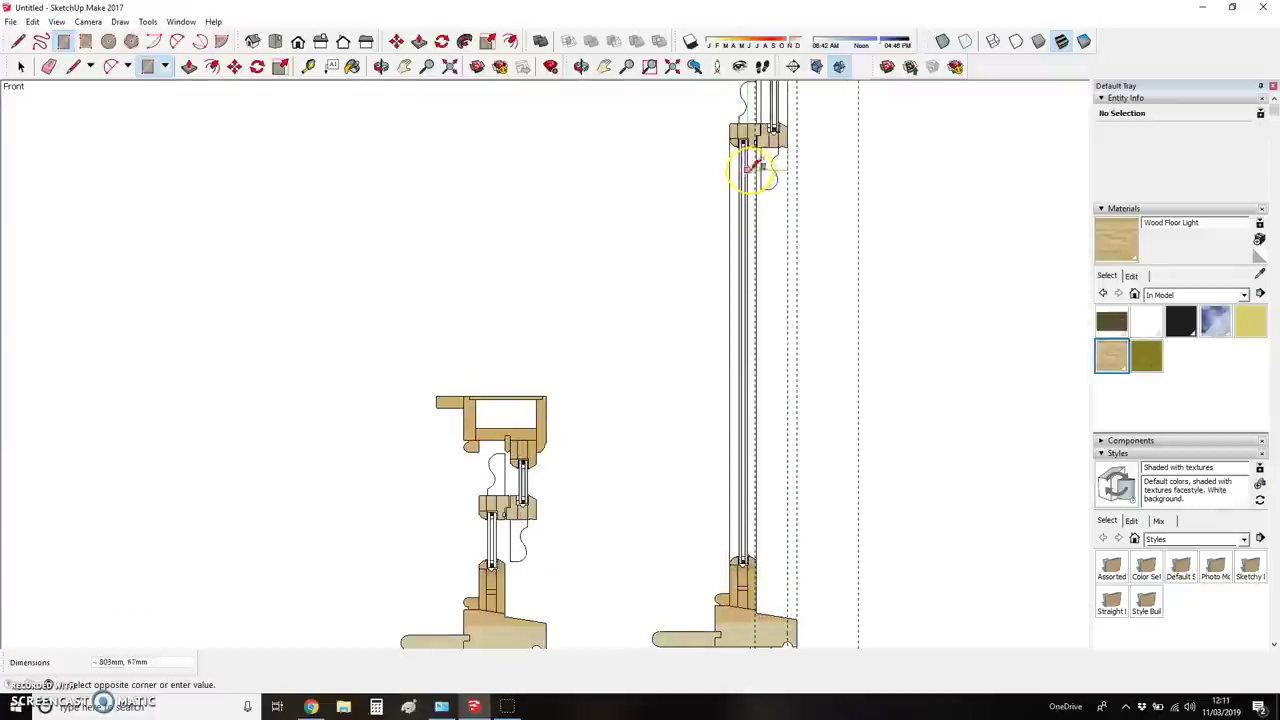
pyautogui.scroll(-2, 760, 450)
pyautogui.scroll(5, 766, 290)
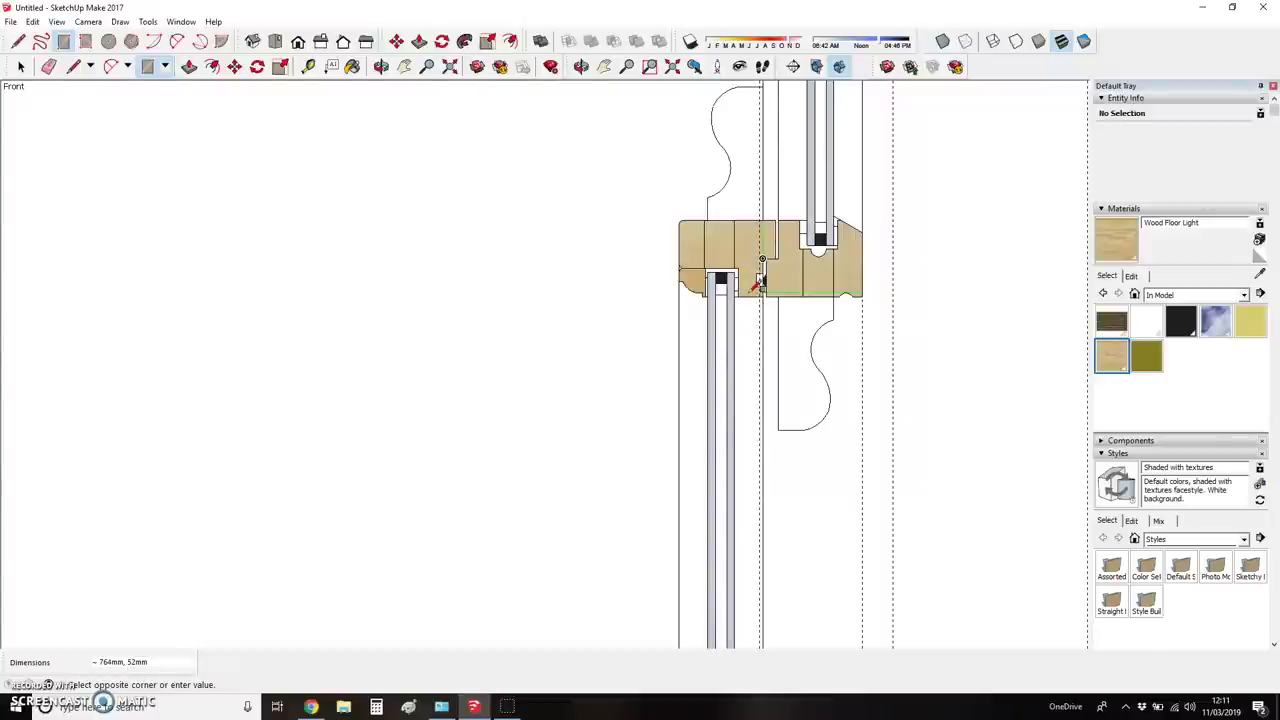
pyautogui.scroll(-3, 666, 346)
pyautogui.scroll(3, 743, 283)
pyautogui.scroll(-2, 626, 423)
pyautogui.scroll(3, 754, 240)
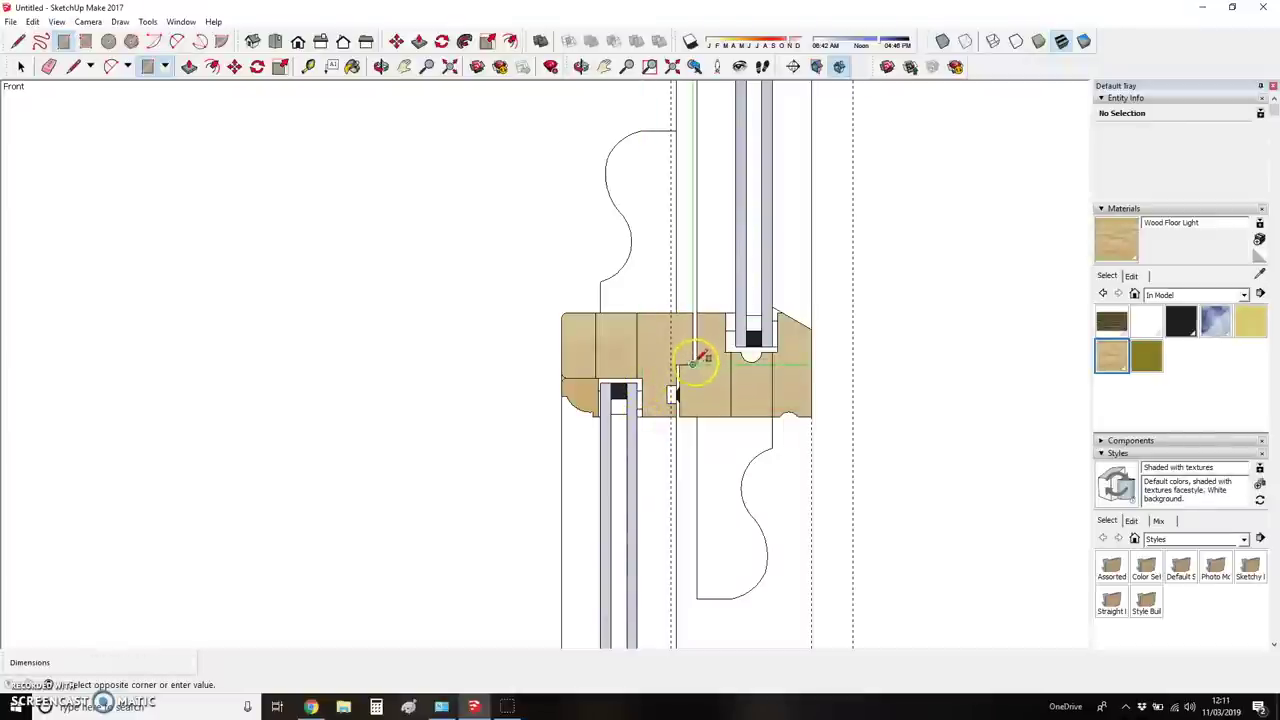
pyautogui.scroll(-4, 797, 349)
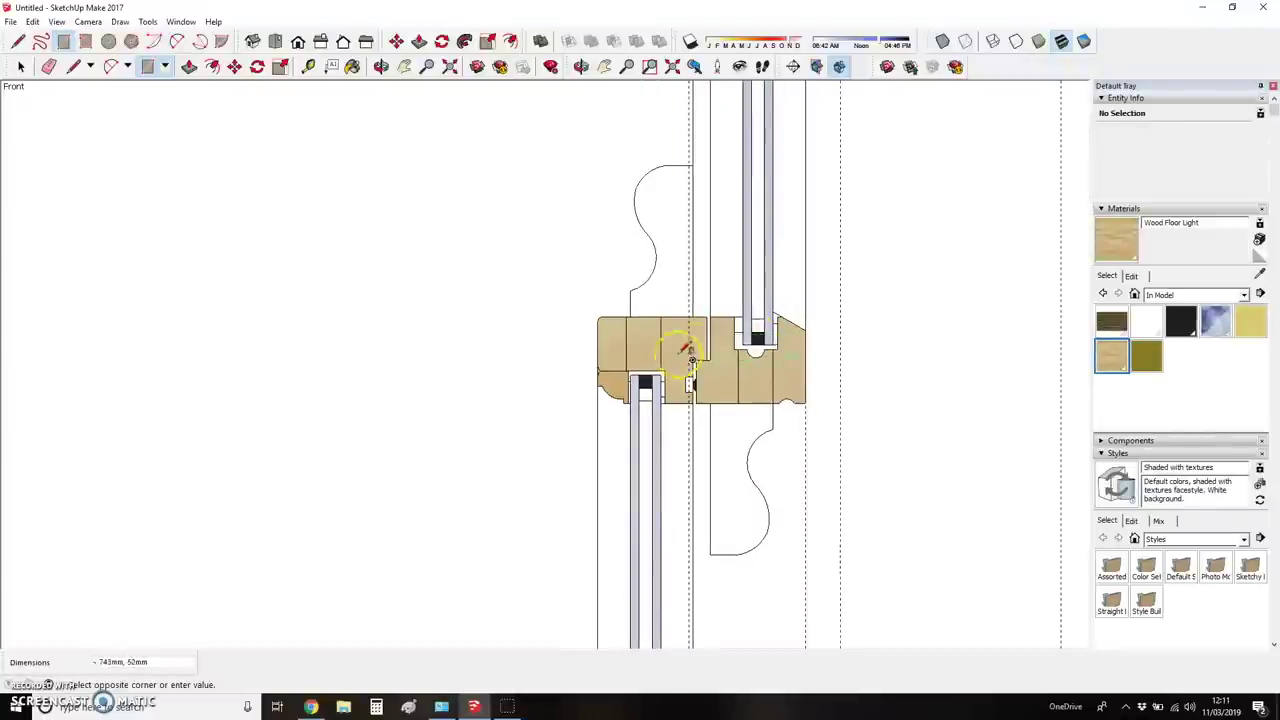
pyautogui.scroll(-2, 756, 266)
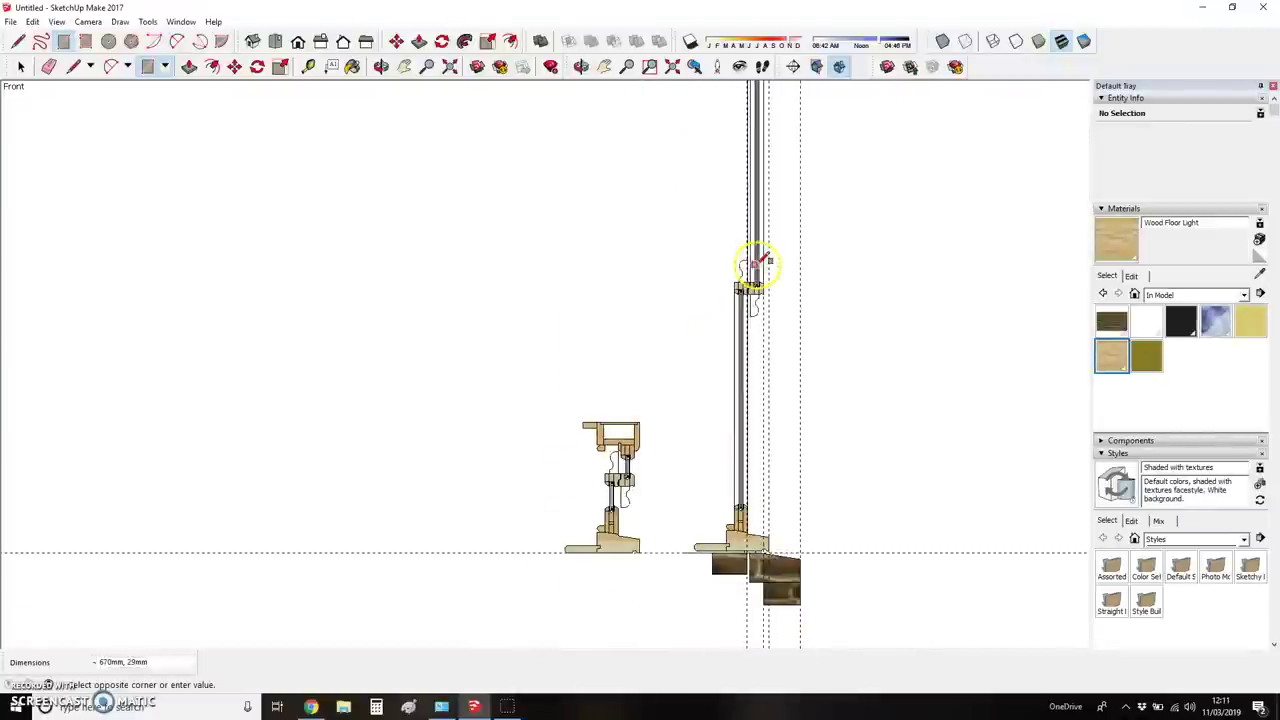
# - Examine the condensed window section, from its sill and window board up to the head
pyautogui.scroll(4, 709, 531)
pyautogui.scroll(-1, 880, 456)
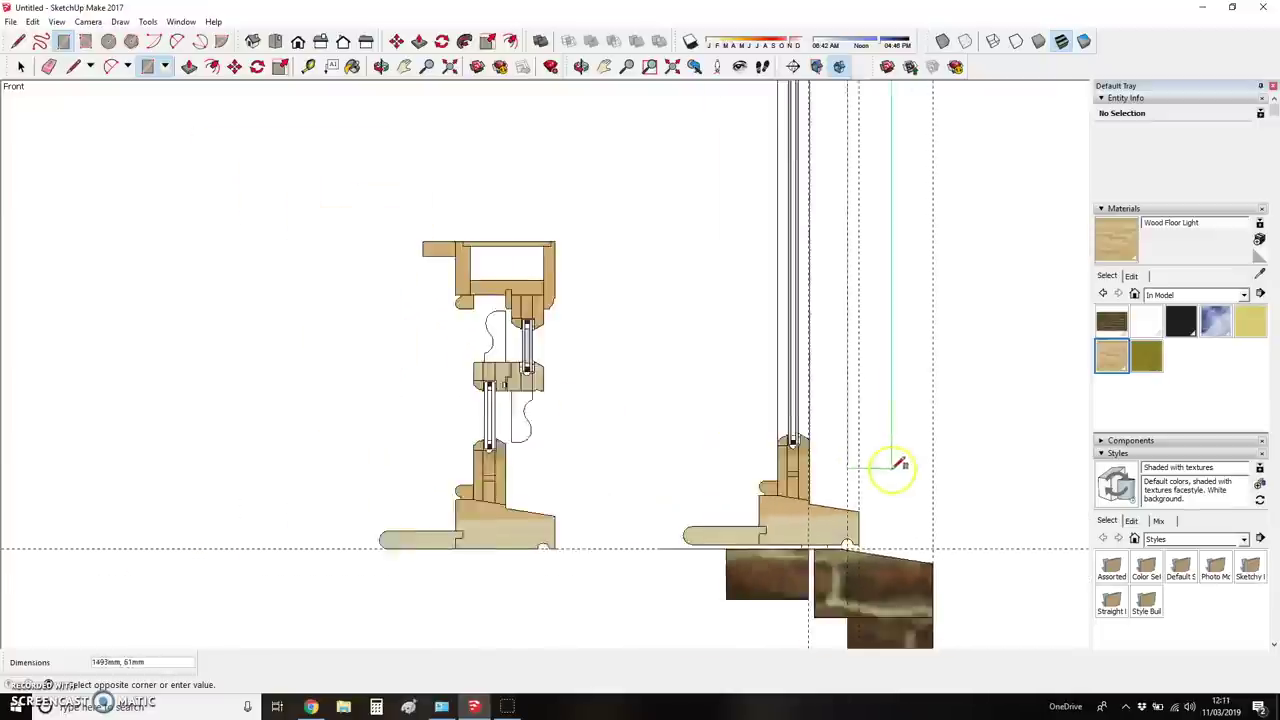
pyautogui.scroll(2, 394, 429)
pyautogui.scroll(-1, 677, 466)
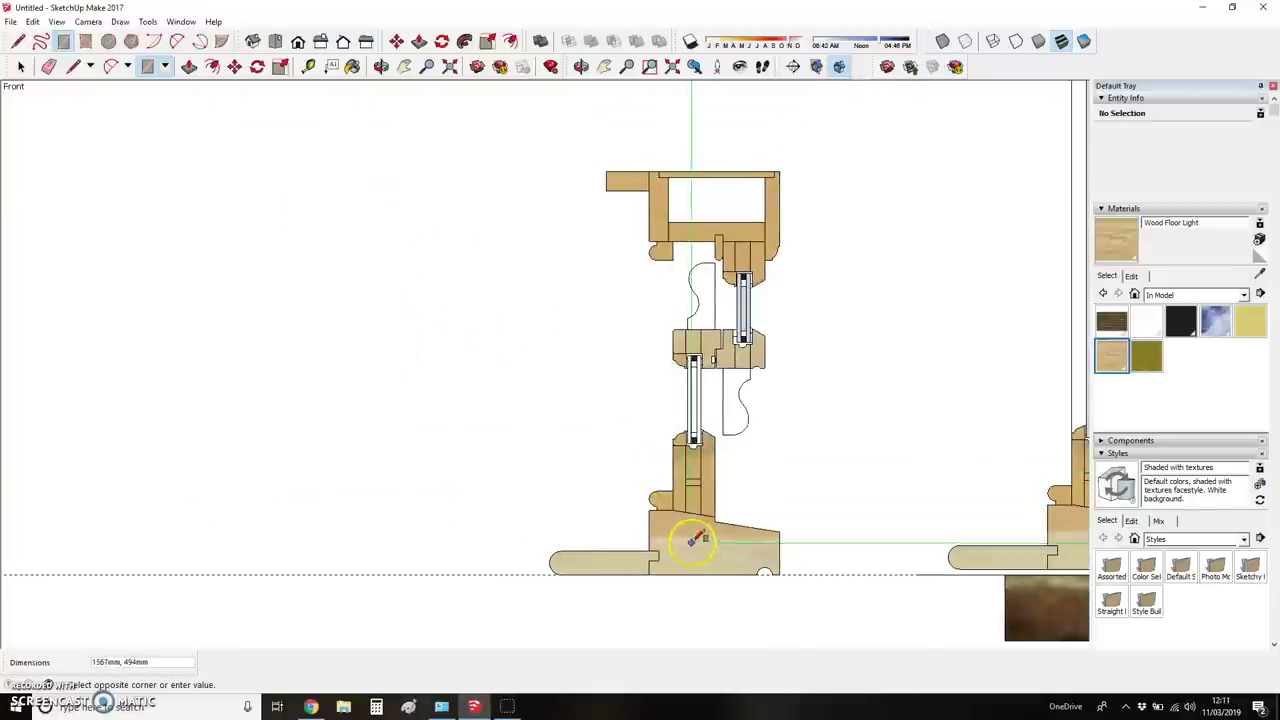
pyautogui.press('t')
pyautogui.scroll(-2, 623, 551)
pyautogui.scroll(3, 707, 390)
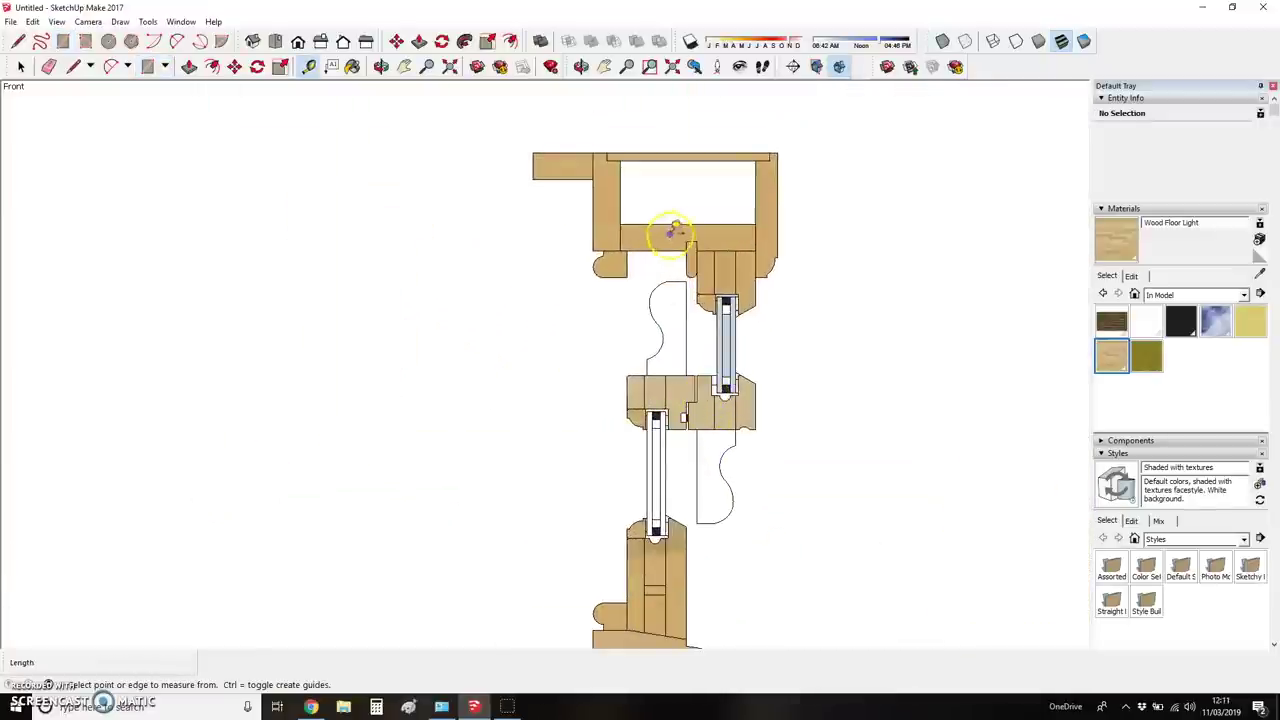
pyautogui.scroll(-2, 600, 280)
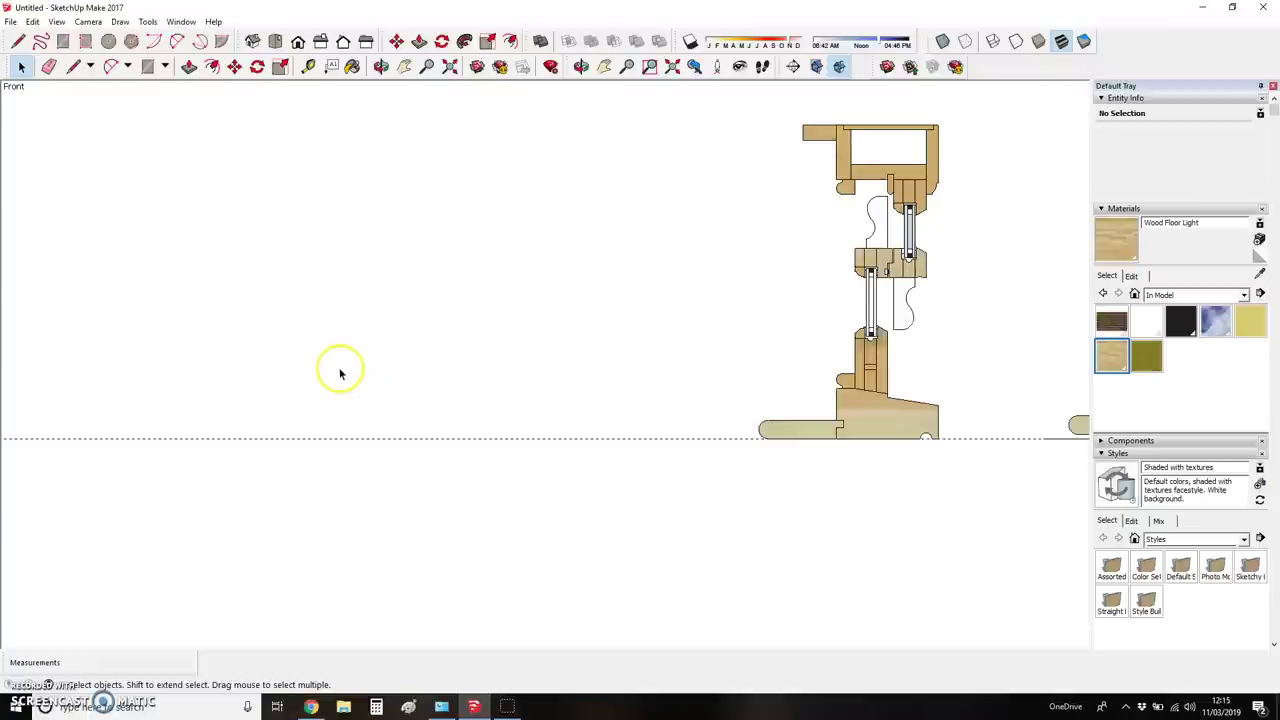
# - Copy the condensed section's head with its top rail into the free space beside the section, above the horizontal guide
pyautogui.scroll(-3, 370, 330)
pyautogui.scroll(5, 760, 280)
pyautogui.moveTo(606, 198); pyautogui.dragTo(926, 380)
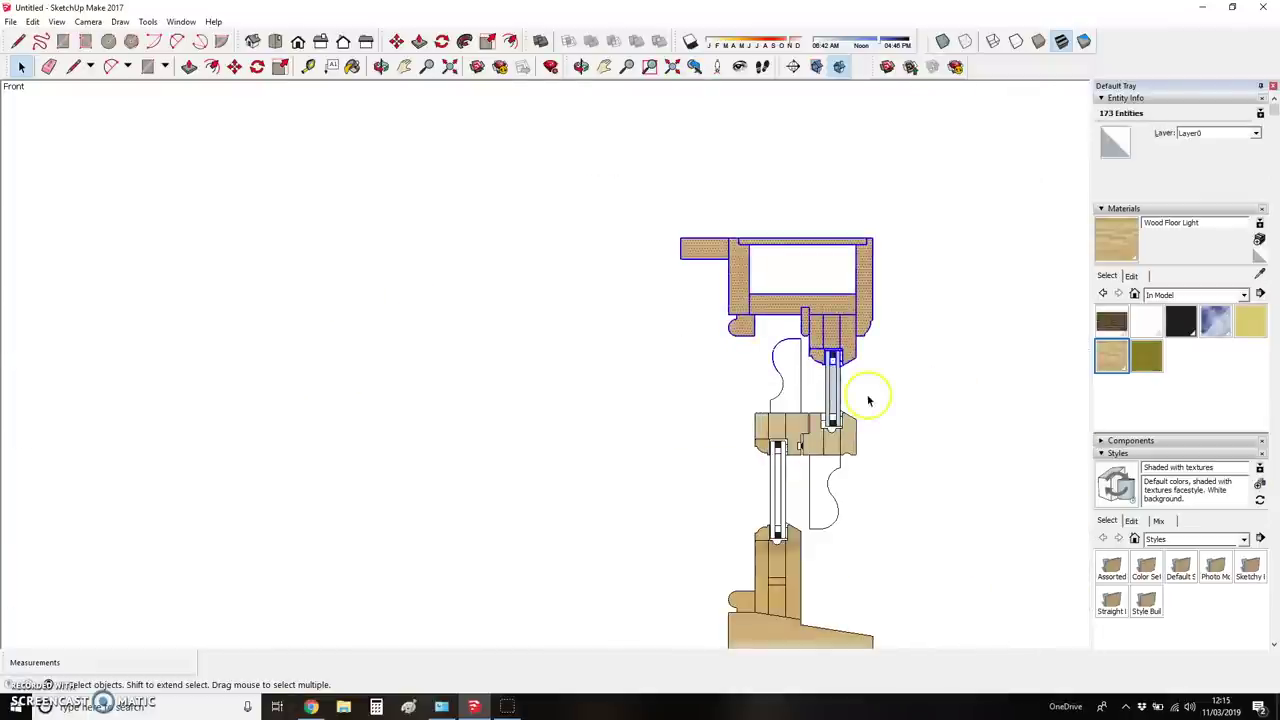
pyautogui.press('m')
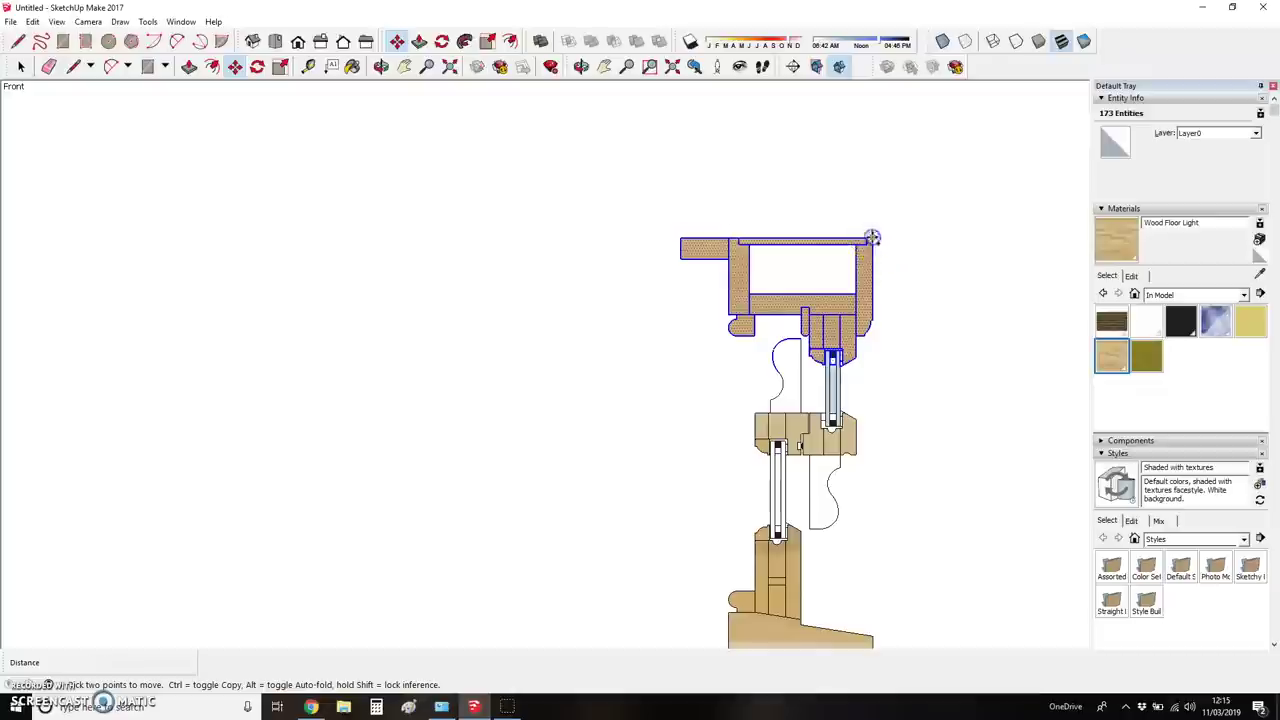
pyautogui.click(875, 238)
pyautogui.press('ctrl')
pyautogui.scroll(-2, 851, 200)
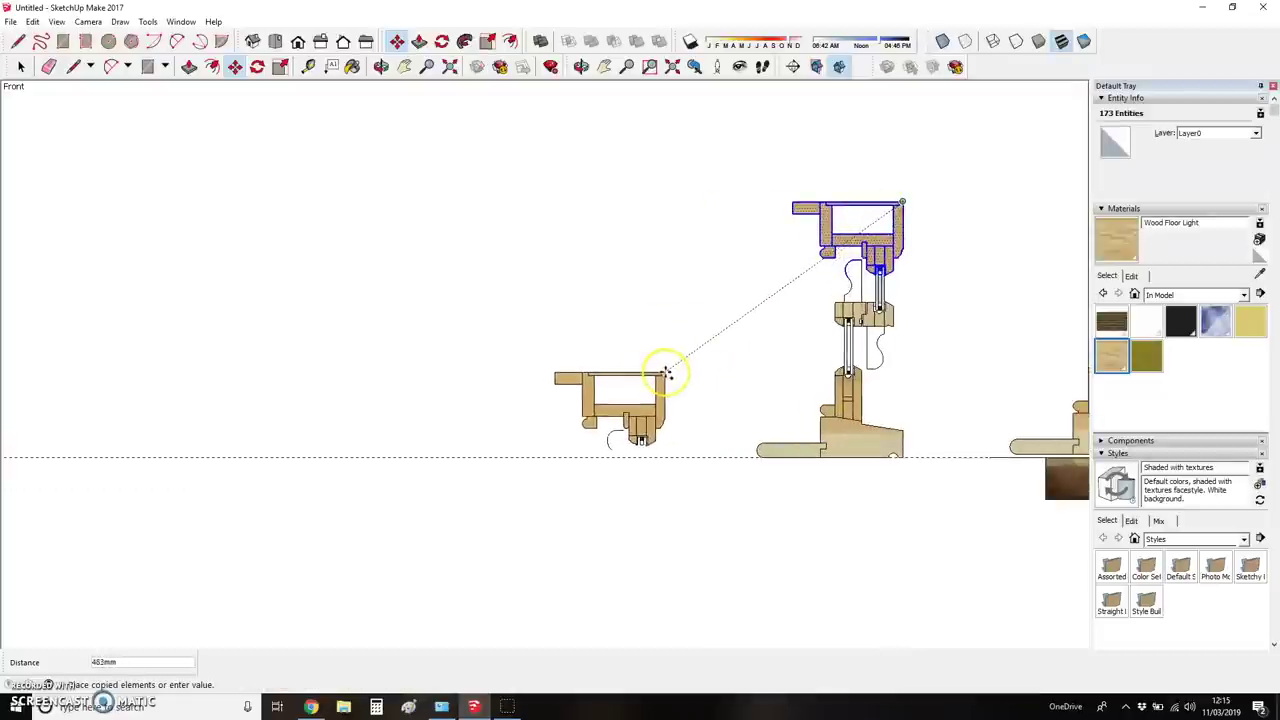
pyautogui.click(668, 366)
pyautogui.scroll(2, 660, 386)
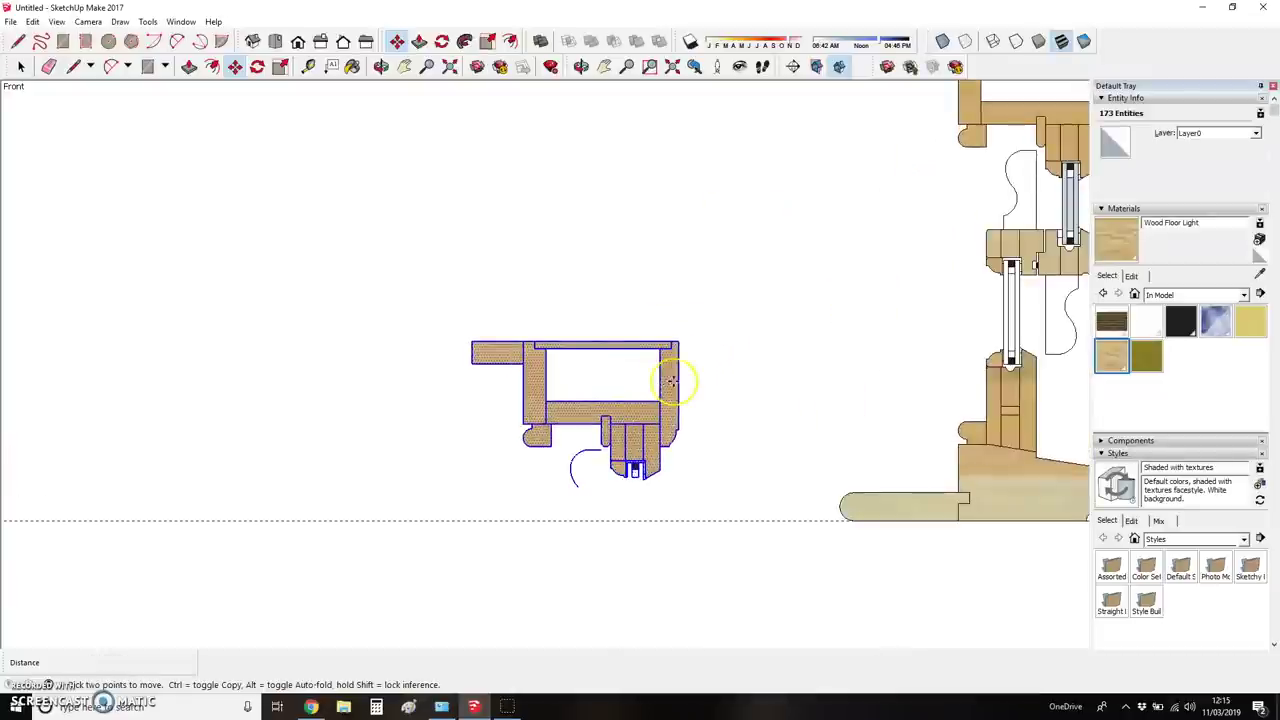
# - Rotate the copied head 90 degrees about the outer corner of its lining
pyautogui.press('q')
pyautogui.click(677, 343)
pyautogui.click(557, 345)
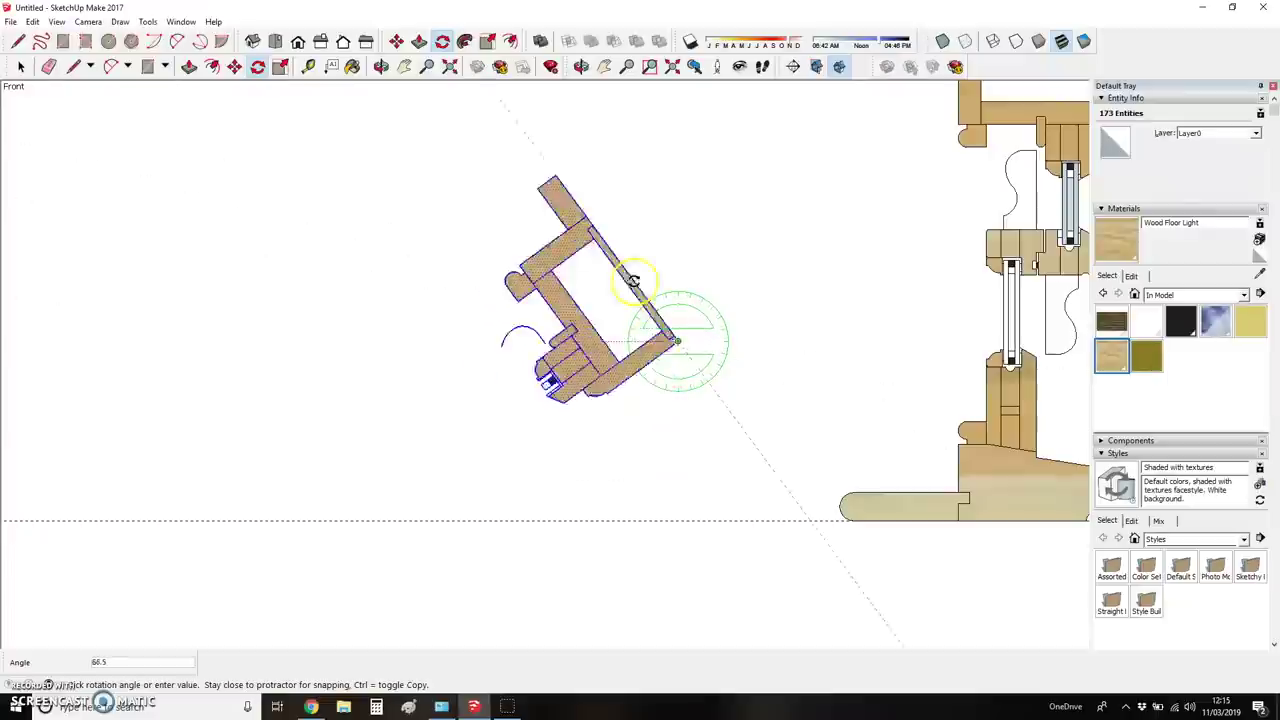
pyautogui.write('90')
pyautogui.press('Return')
# - Move the rotated section by its outer lining corner onto the horizontal guide
pyautogui.press('m')
pyautogui.click(679, 340)
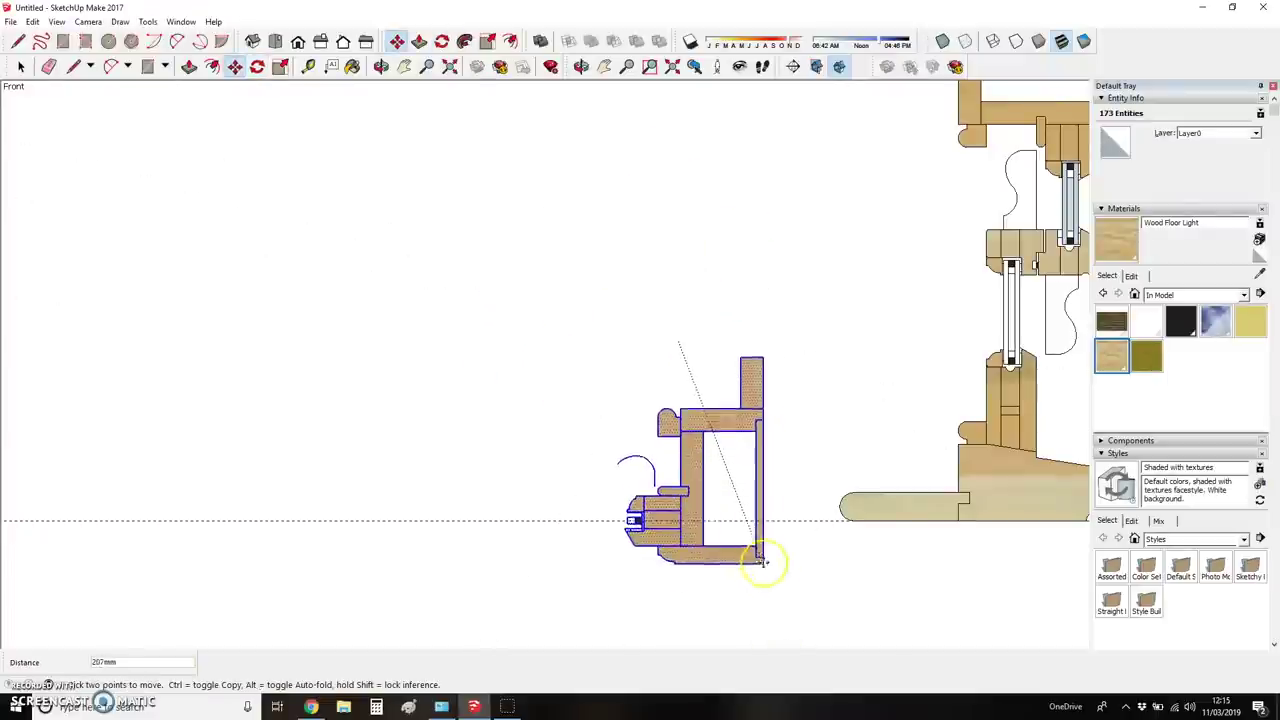
pyautogui.click(624, 480)
pyautogui.press('space')
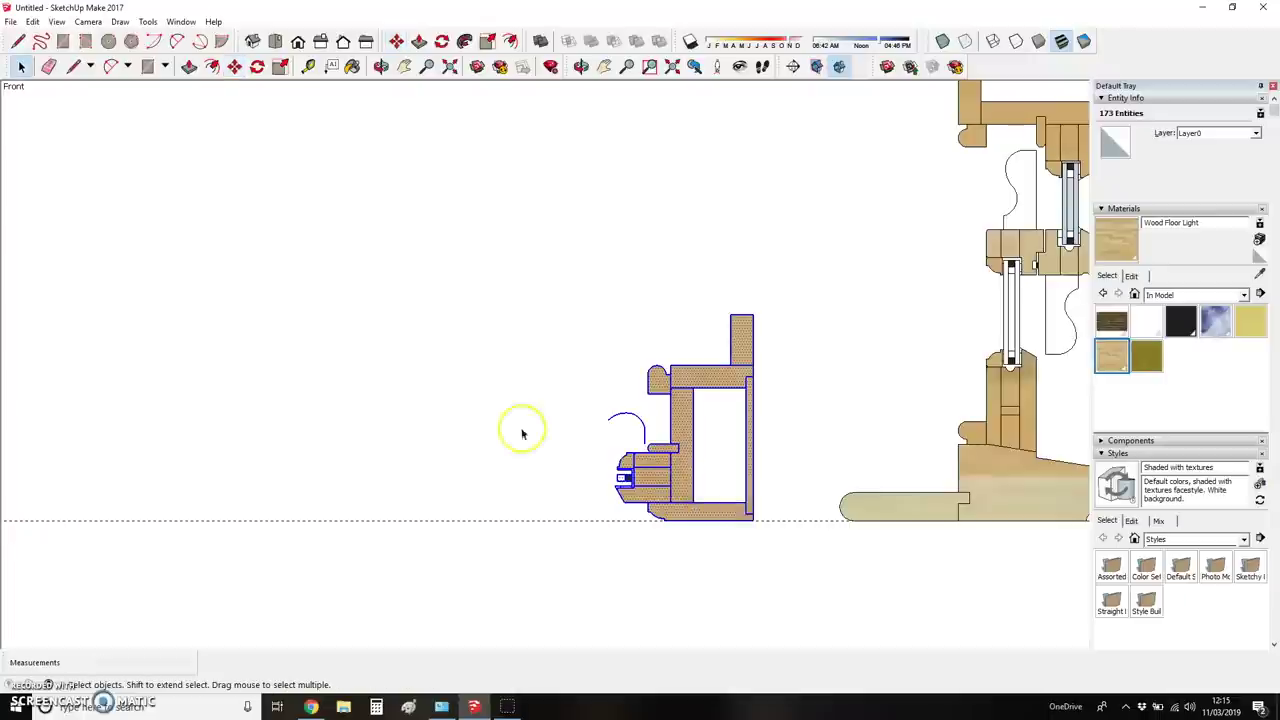
# - Delete the stray curved horn edges beside the rotated section
pyautogui.moveTo(548, 254); pyautogui.dragTo(648, 447)
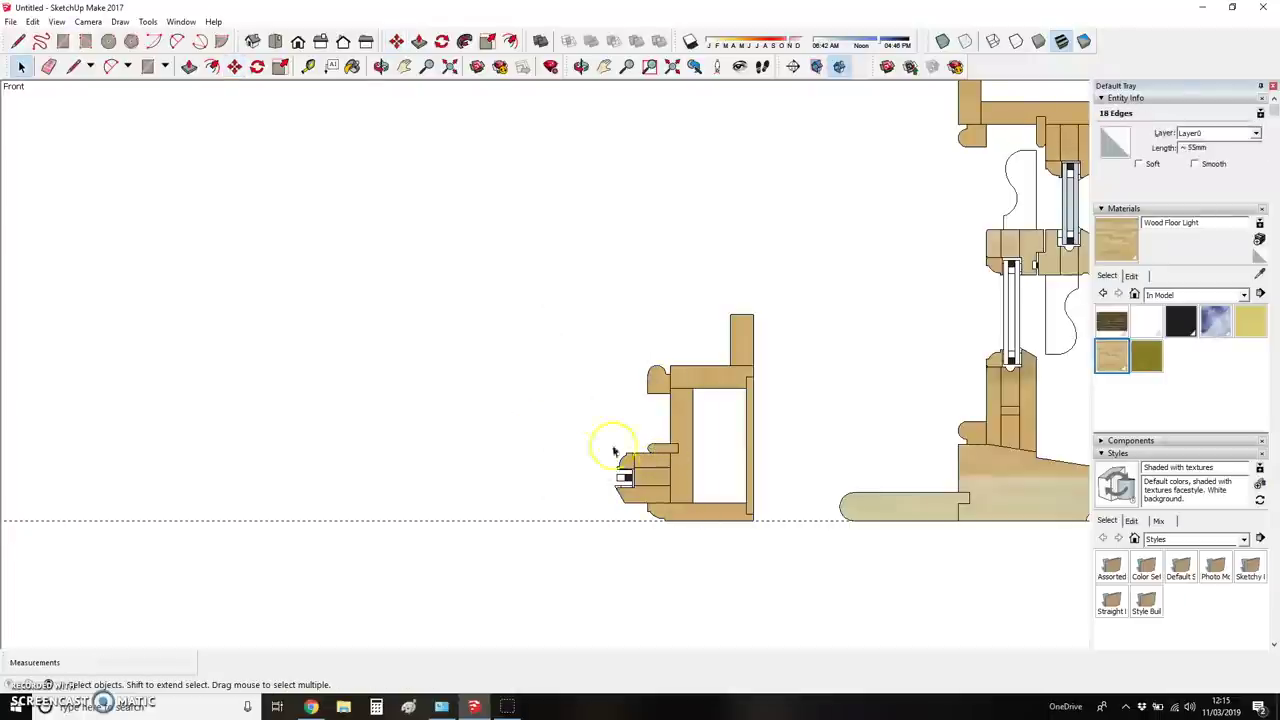
pyautogui.click(614, 451)
pyautogui.moveTo(576, 284); pyautogui.dragTo(767, 541)
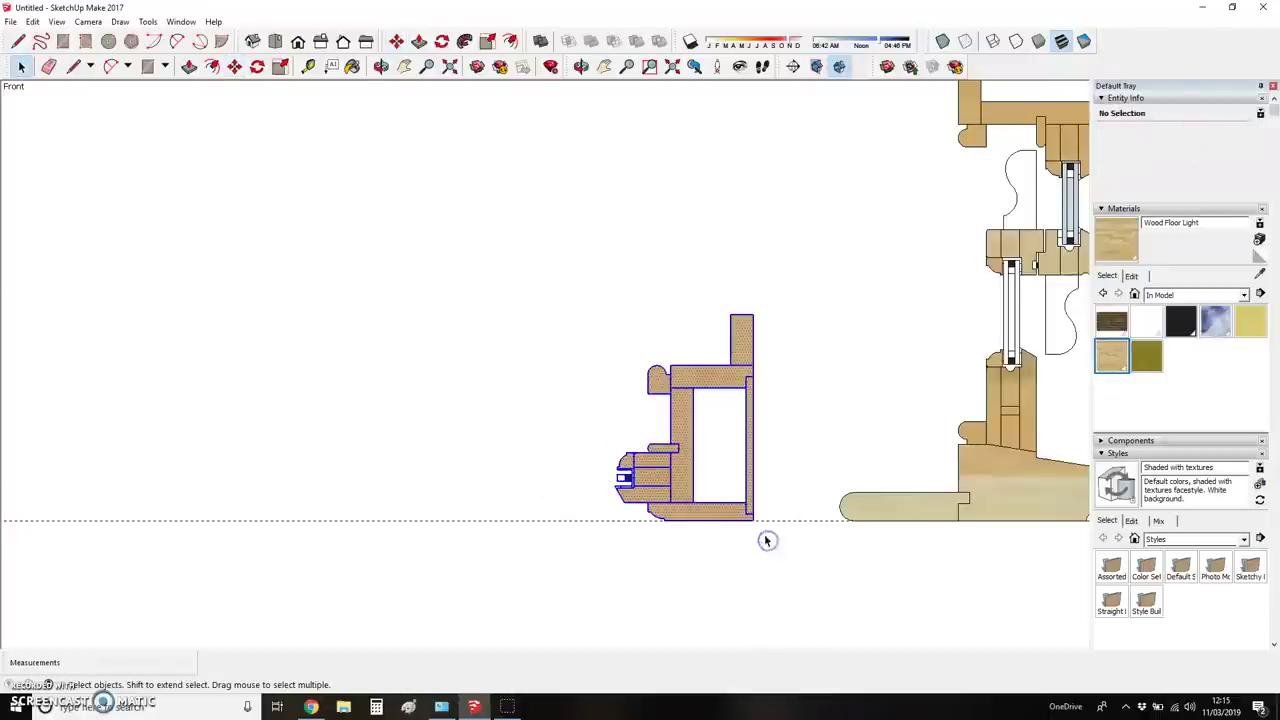
pyautogui.click(617, 583)
# - Copy the sash stile profile to the other side of the parting bead, against the pulley stile and next to the staff bead
pyautogui.moveTo(605, 450); pyautogui.dragTo(671, 509)
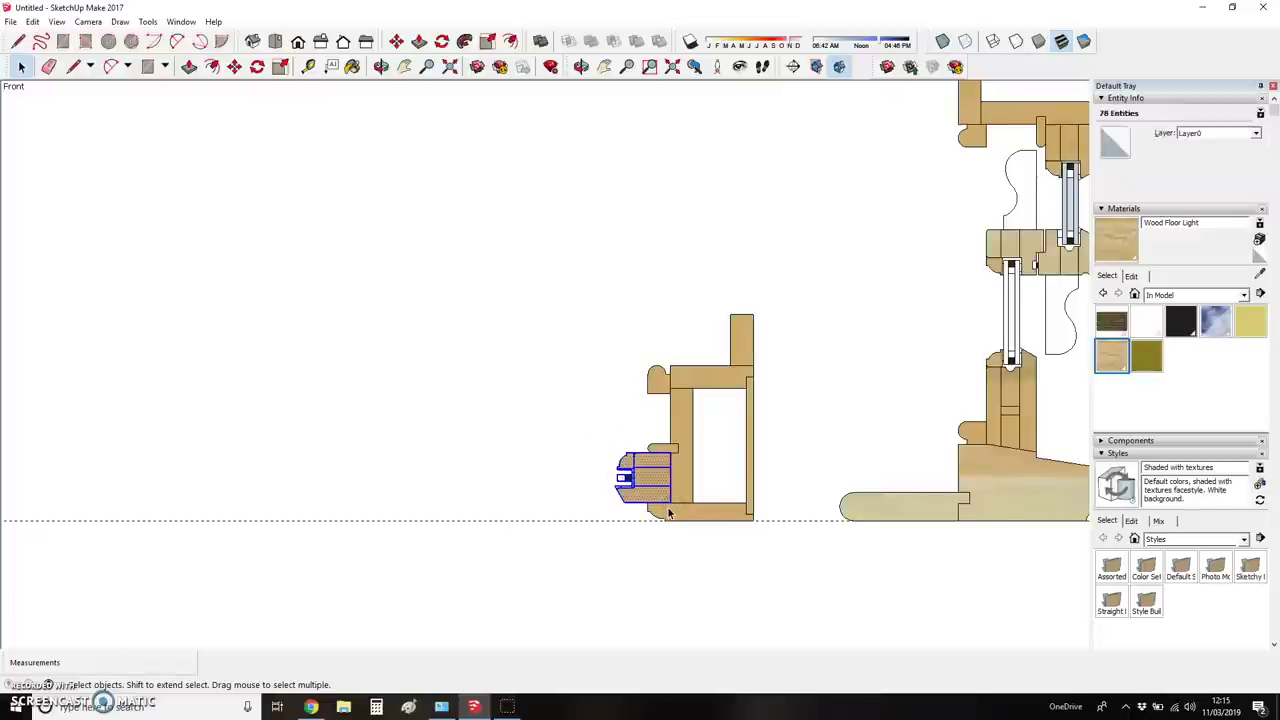
pyautogui.press('m')
pyautogui.click(669, 502)
pyautogui.press('ctrl')
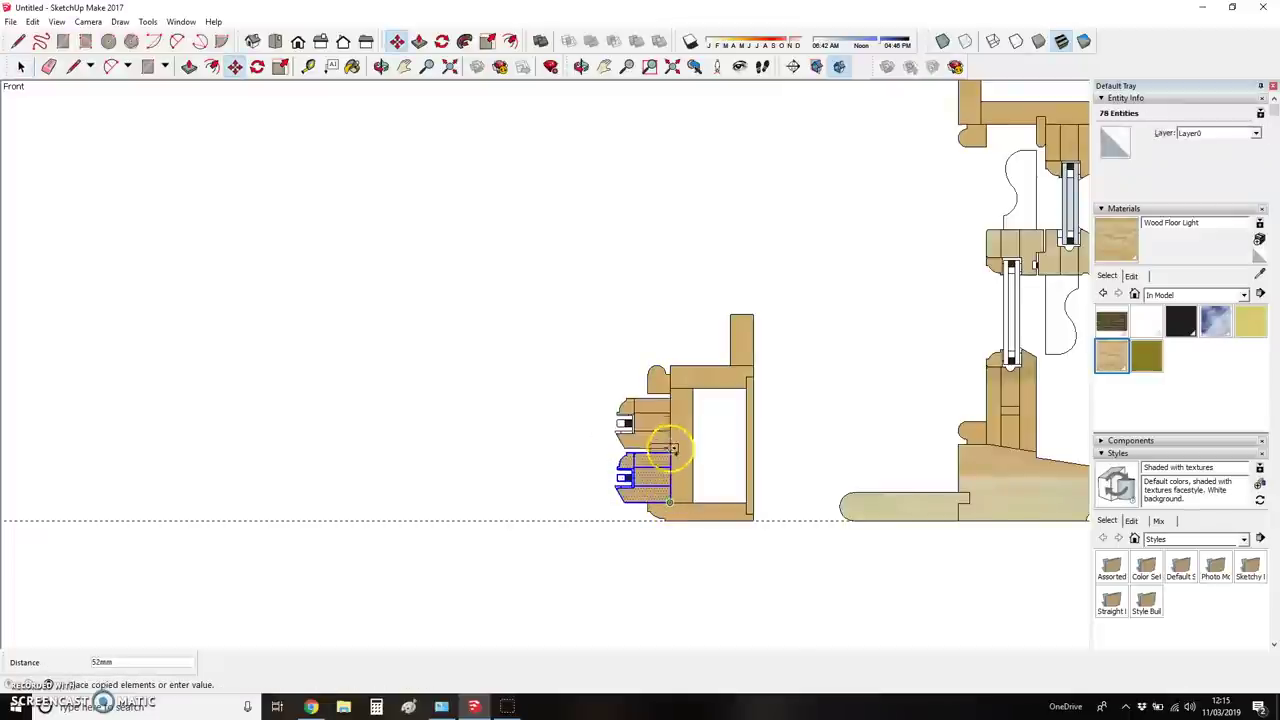
pyautogui.click(669, 437)
pyautogui.press('space')
pyautogui.click(514, 451)
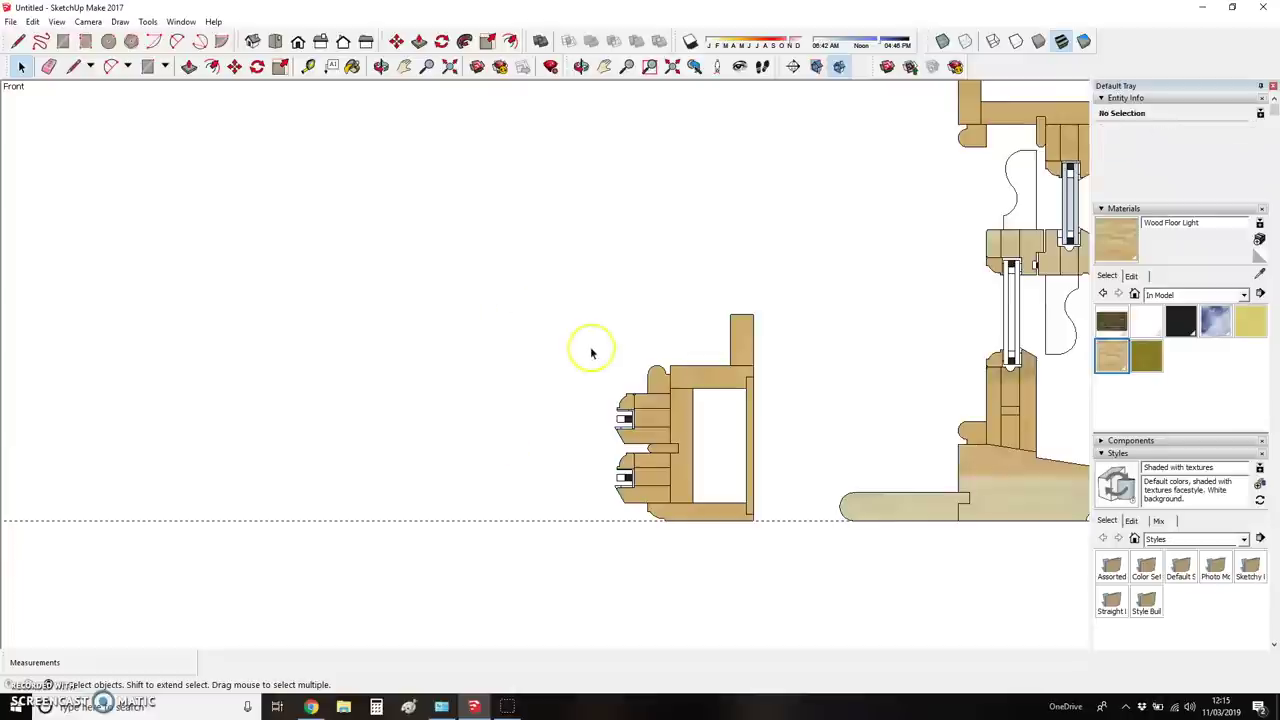
# - Copy the complete jamb section with both sash stiles about 397 mm away into free space
pyautogui.moveTo(563, 280); pyautogui.dragTo(768, 537)
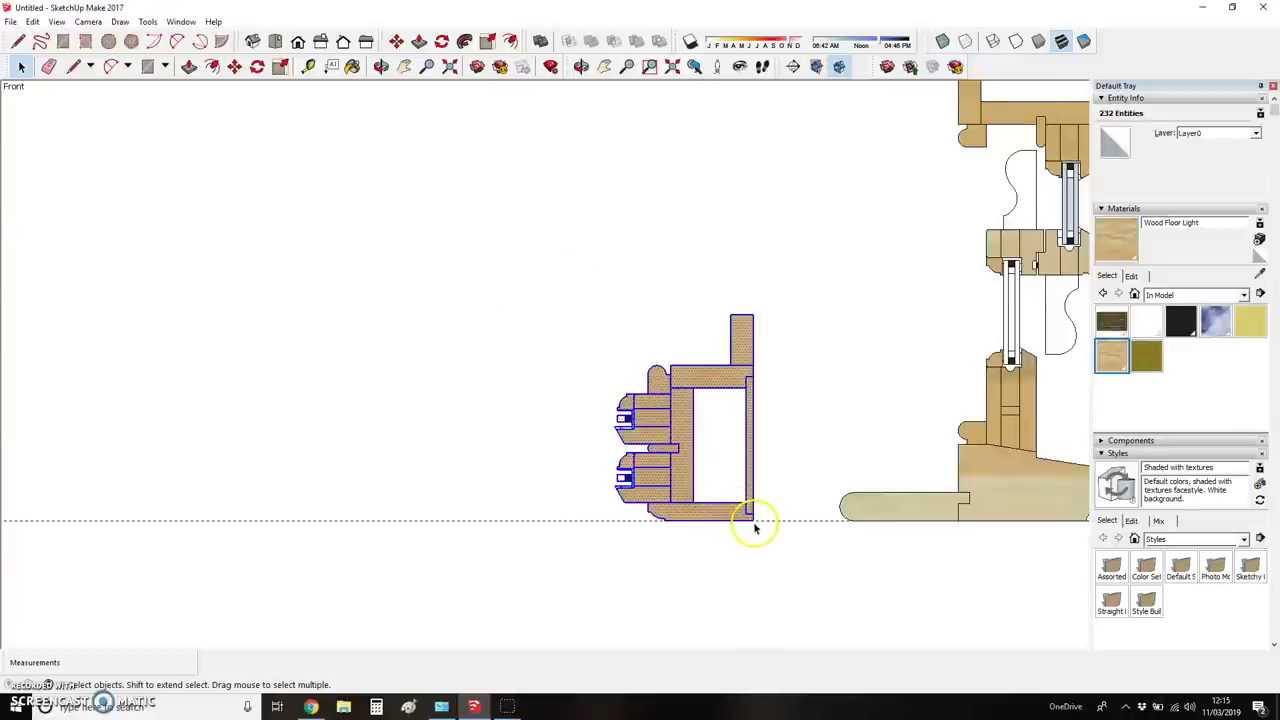
pyautogui.press('m')
pyautogui.click(754, 521)
pyautogui.press('ctrl')
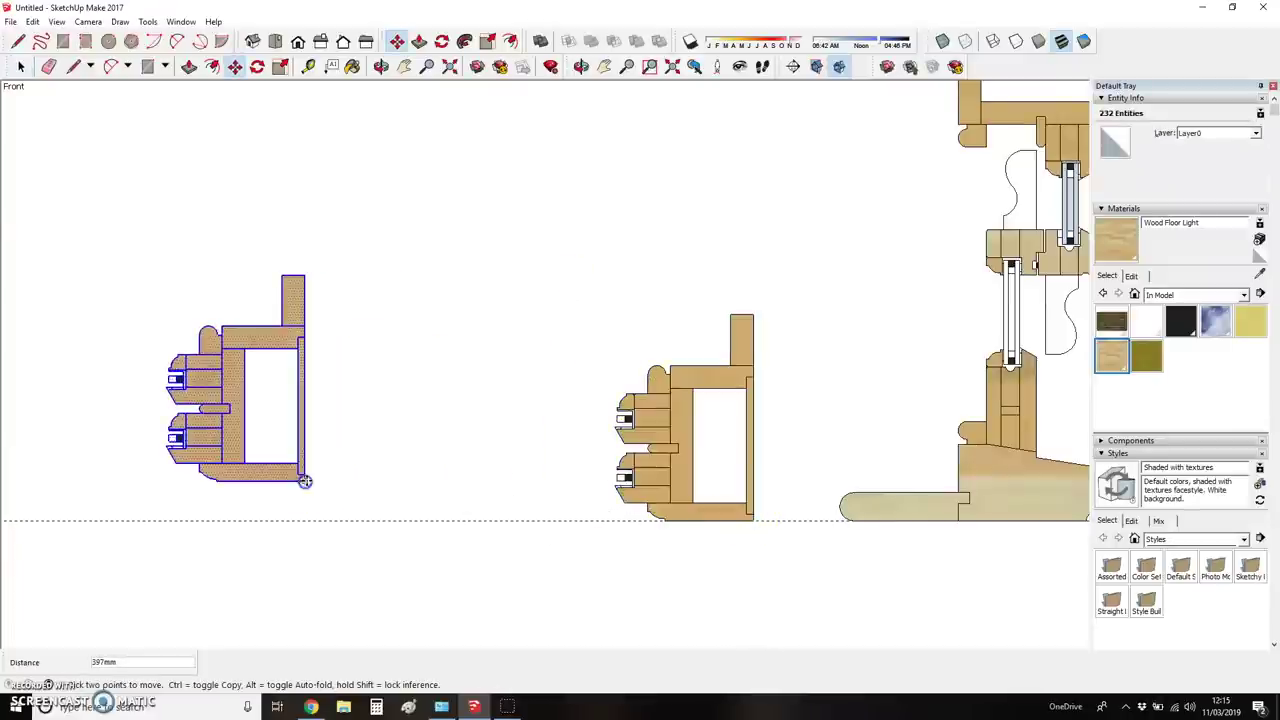
# - Flip the copied jamb along the red direction and move its outer lining corner onto the horizontal guide, facing the original
pyautogui.rightClick(266, 473)
pyautogui.moveTo(335, 353)
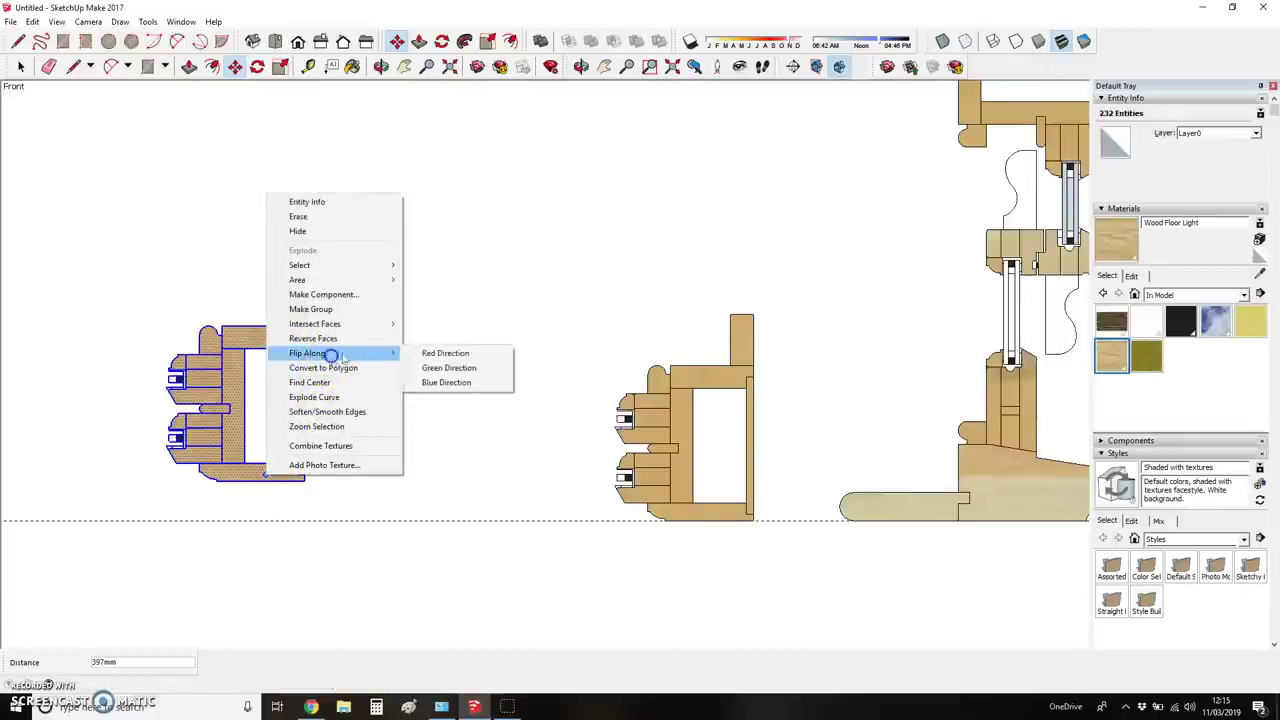
pyautogui.click(437, 353)
pyautogui.click(161, 497)
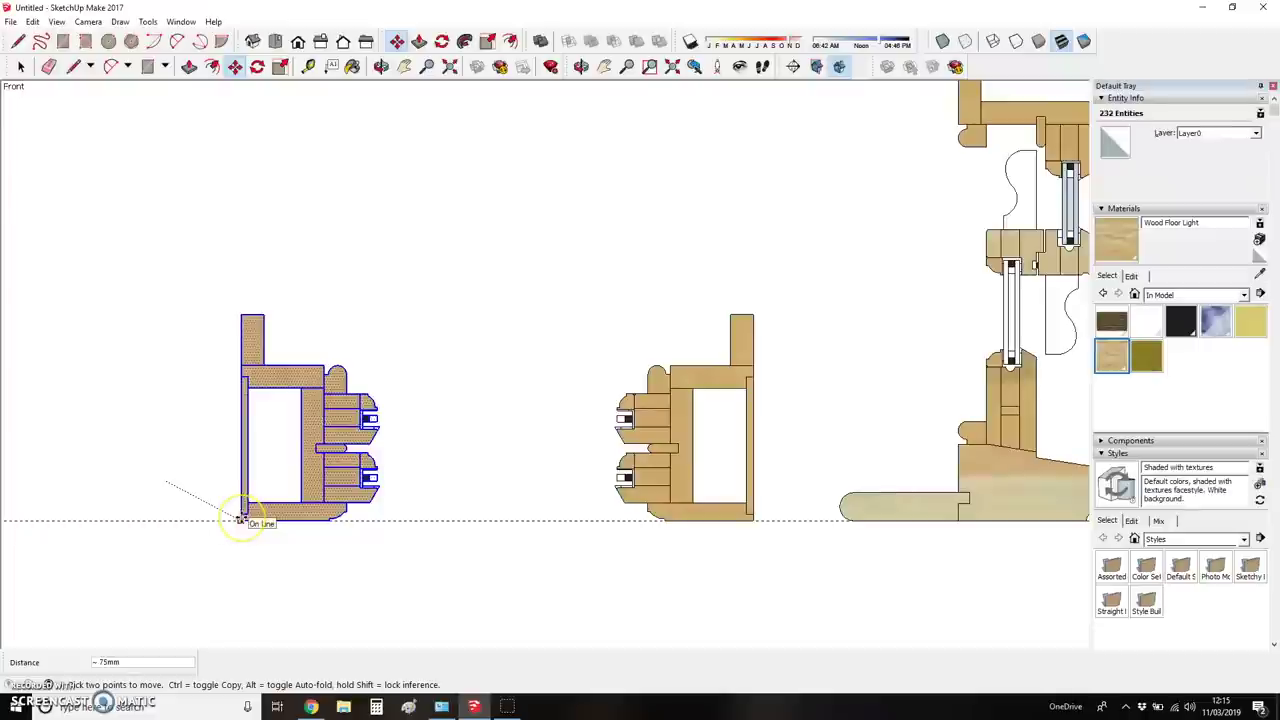
pyautogui.click(240, 518)
# - Measure the distance between the inner pulley stile faces of the two opposing jambs
pyautogui.press('t')
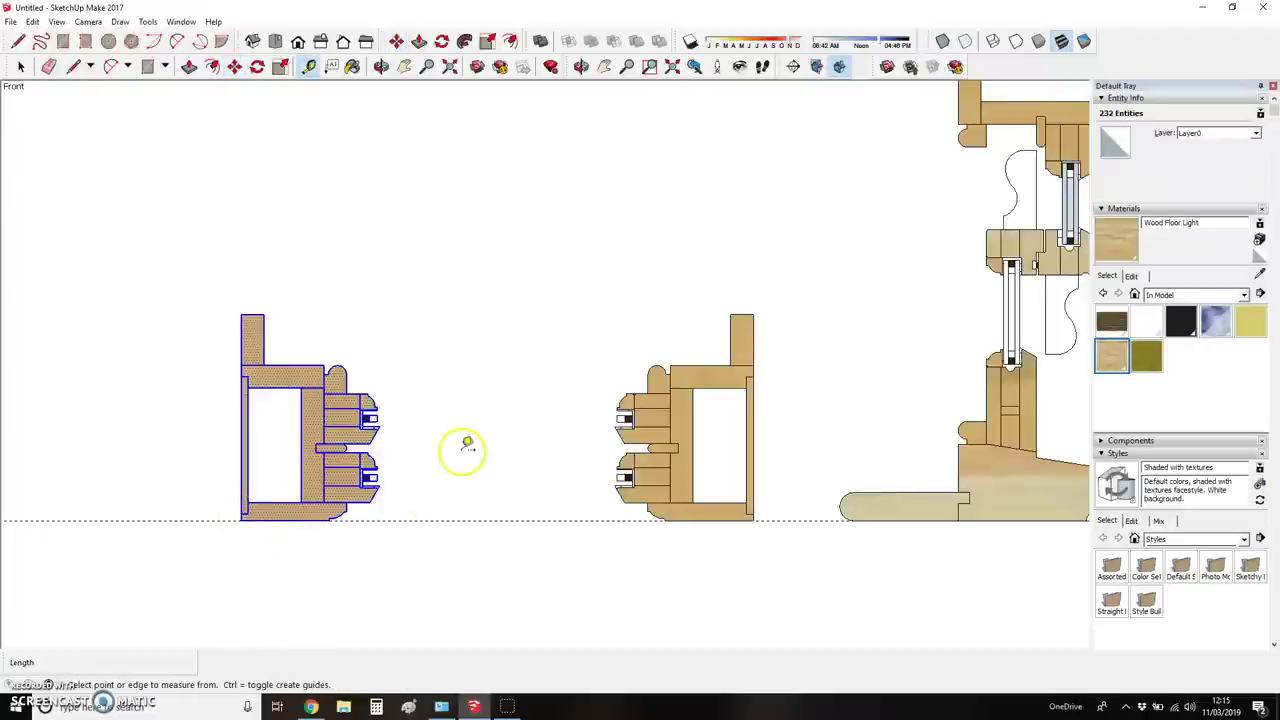
pyautogui.click(462, 449)
pyautogui.press('Escape')
pyautogui.press('space')
pyautogui.click(414, 264)
pyautogui.press('t')
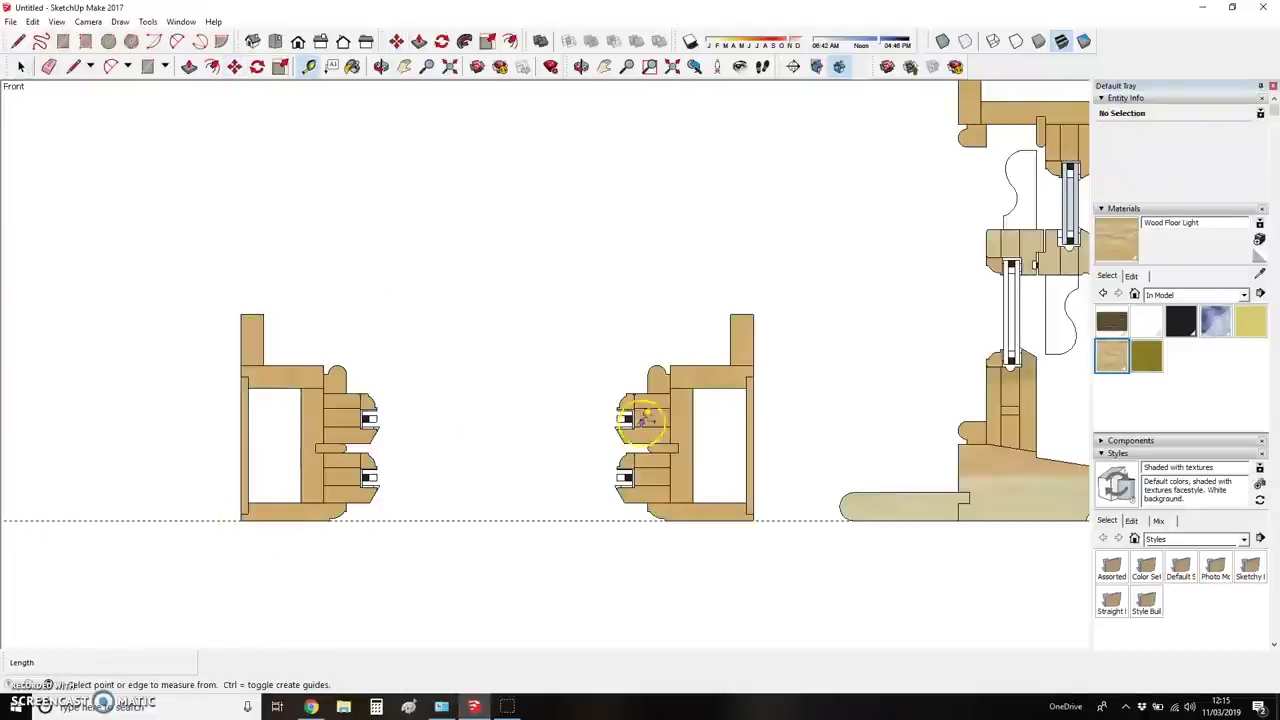
pyautogui.click(669, 426)
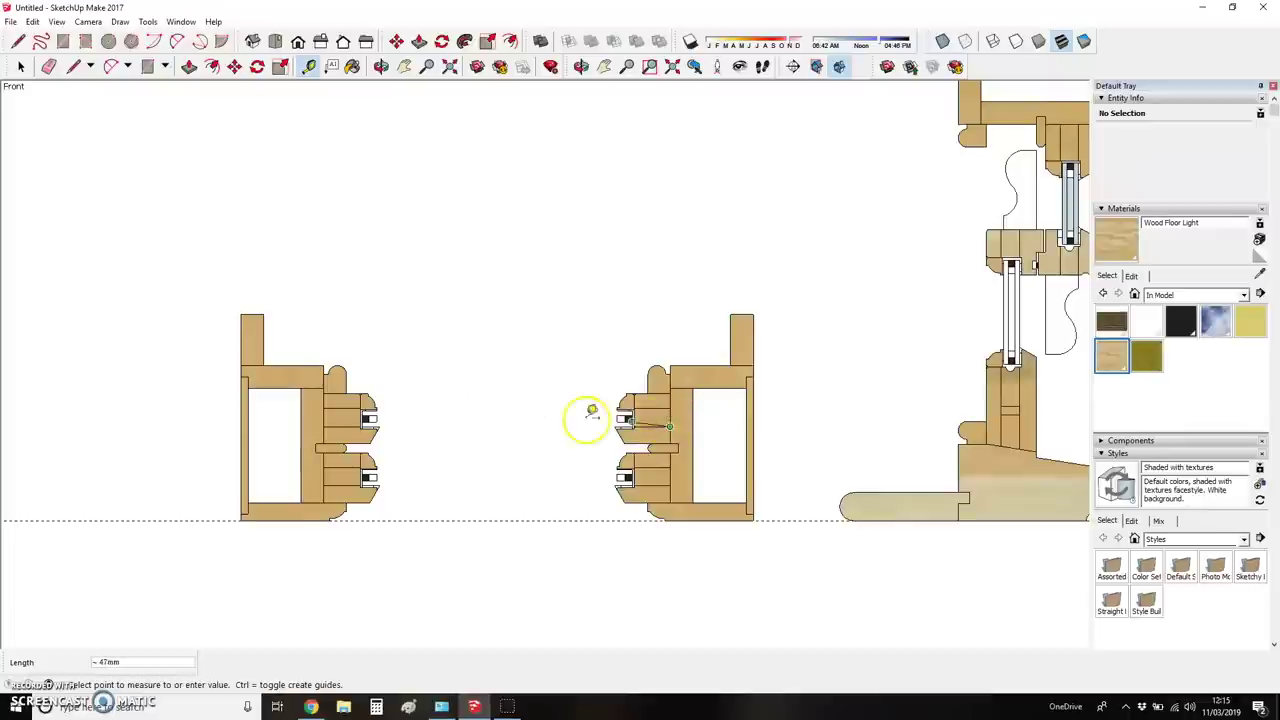
pyautogui.click(323, 426)
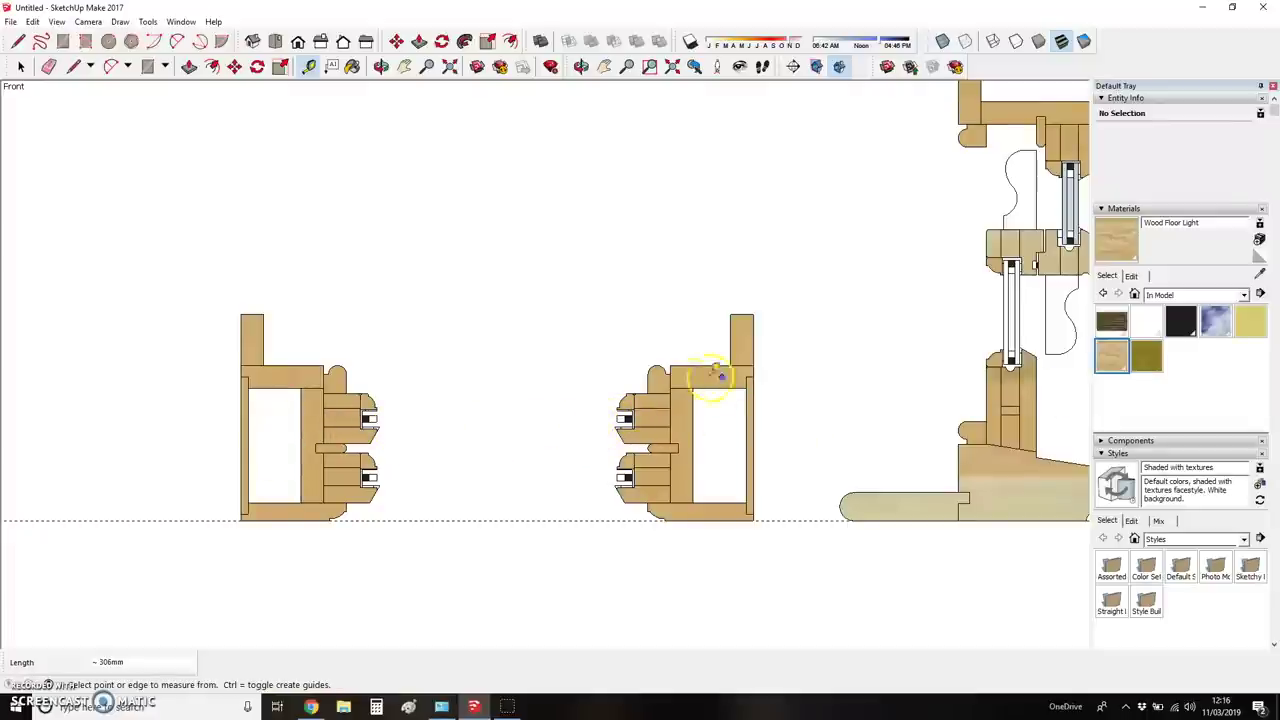
pyautogui.scroll(1, 329, 491)
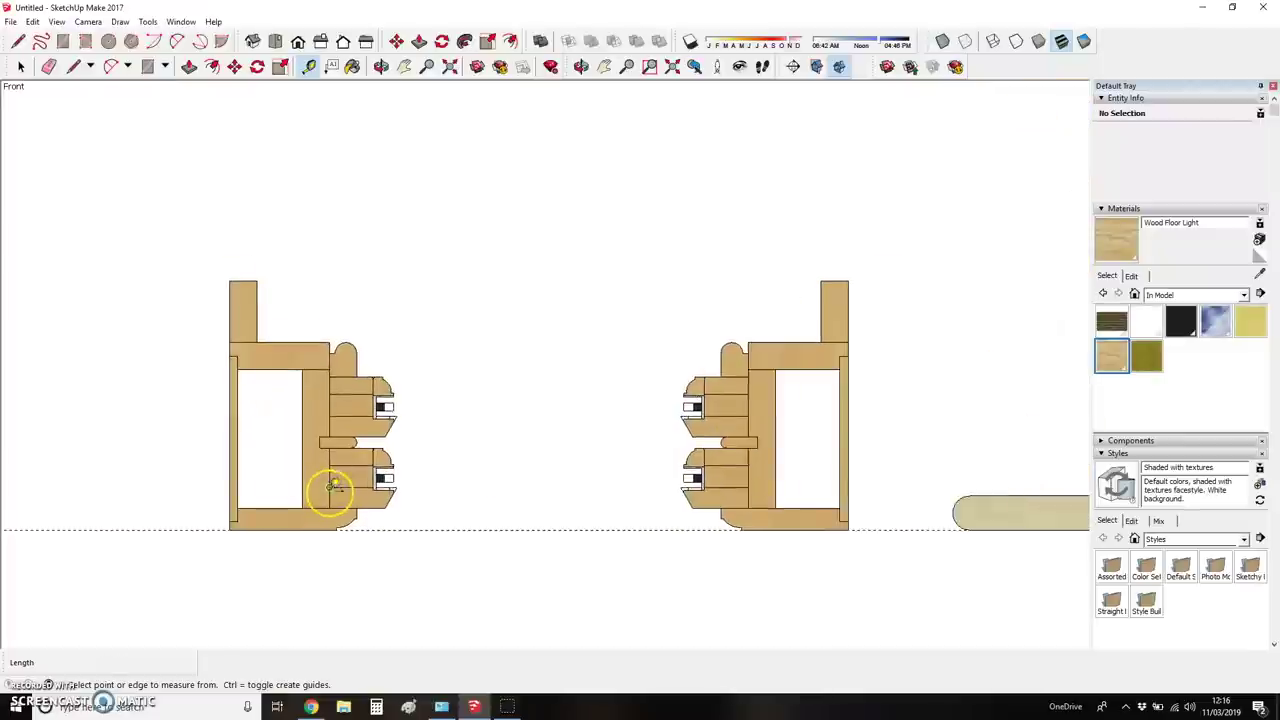
pyautogui.scroll(-2, 282, 462)
pyautogui.scroll(2, 294, 508)
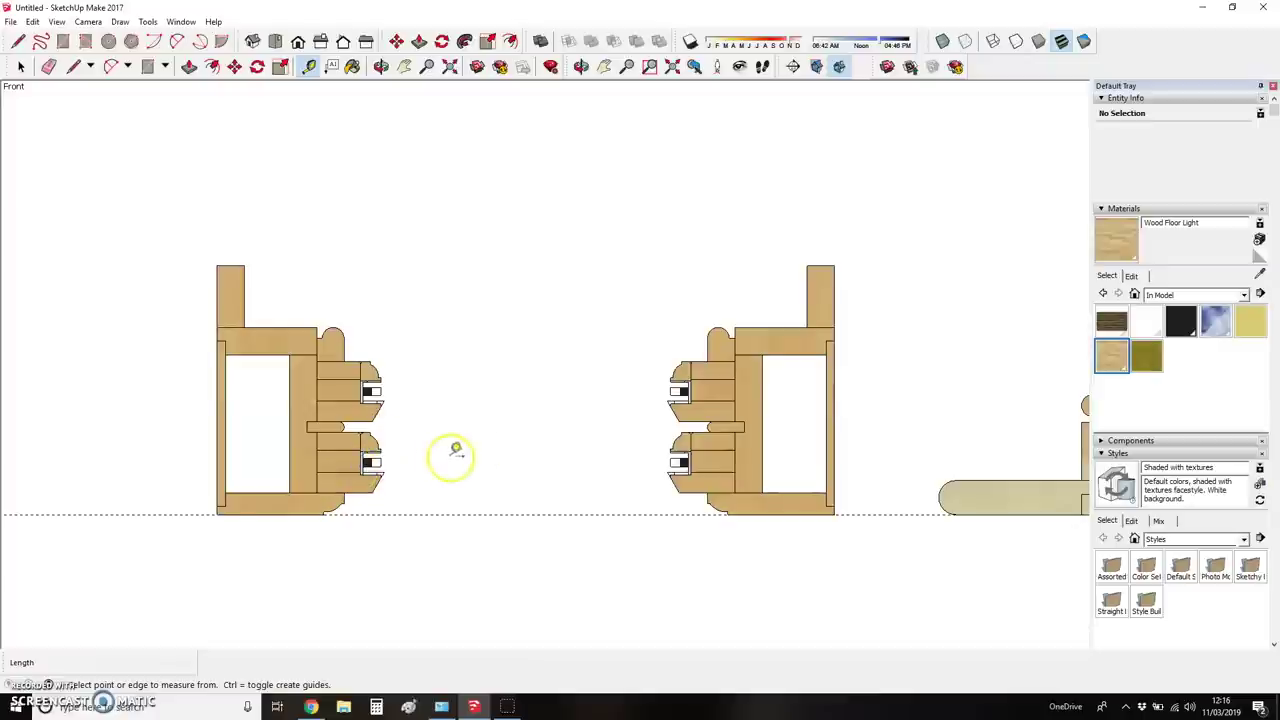
pyautogui.scroll(3, 330, 470)
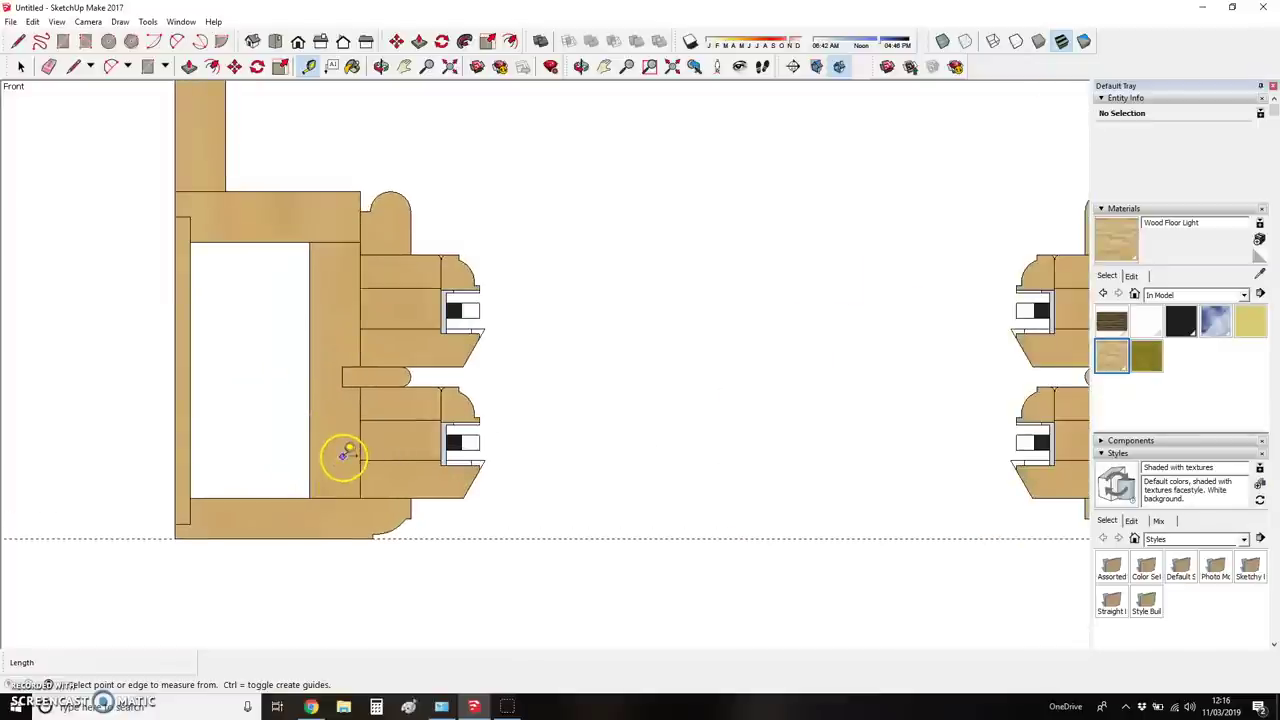
pyautogui.scroll(-3, 344, 455)
pyautogui.scroll(2, 290, 415)
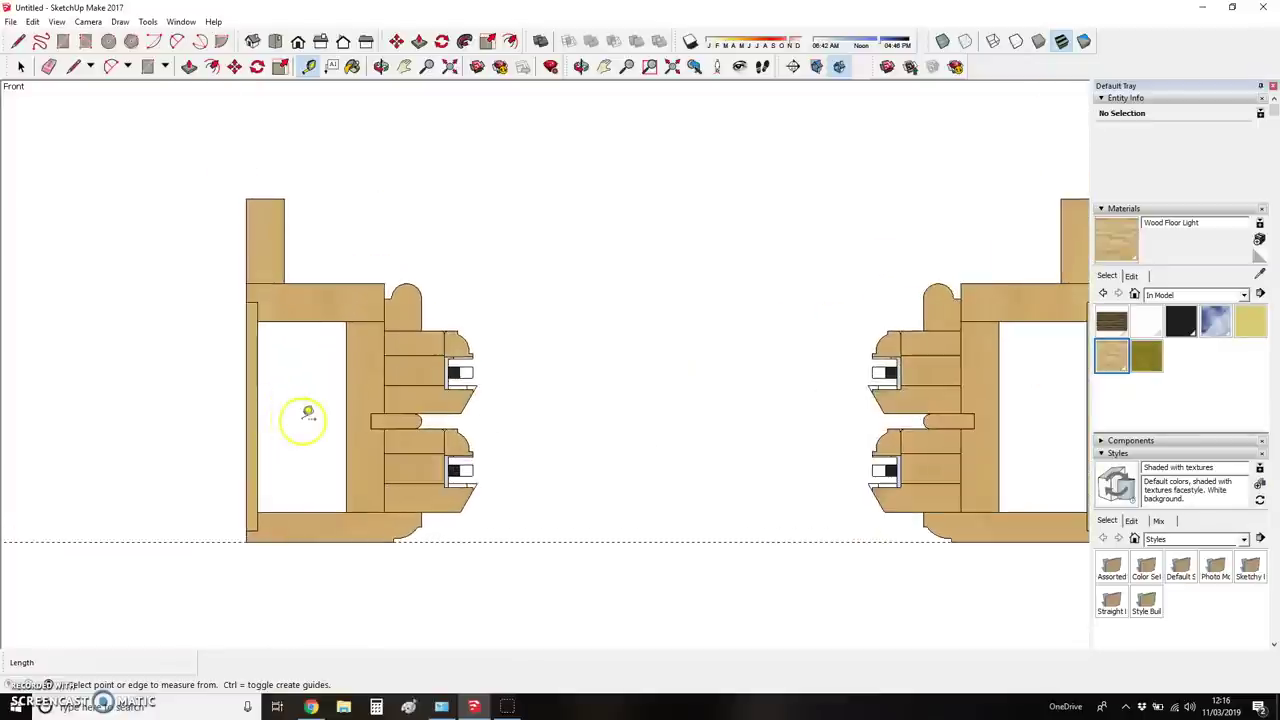
pyautogui.click(302, 321)
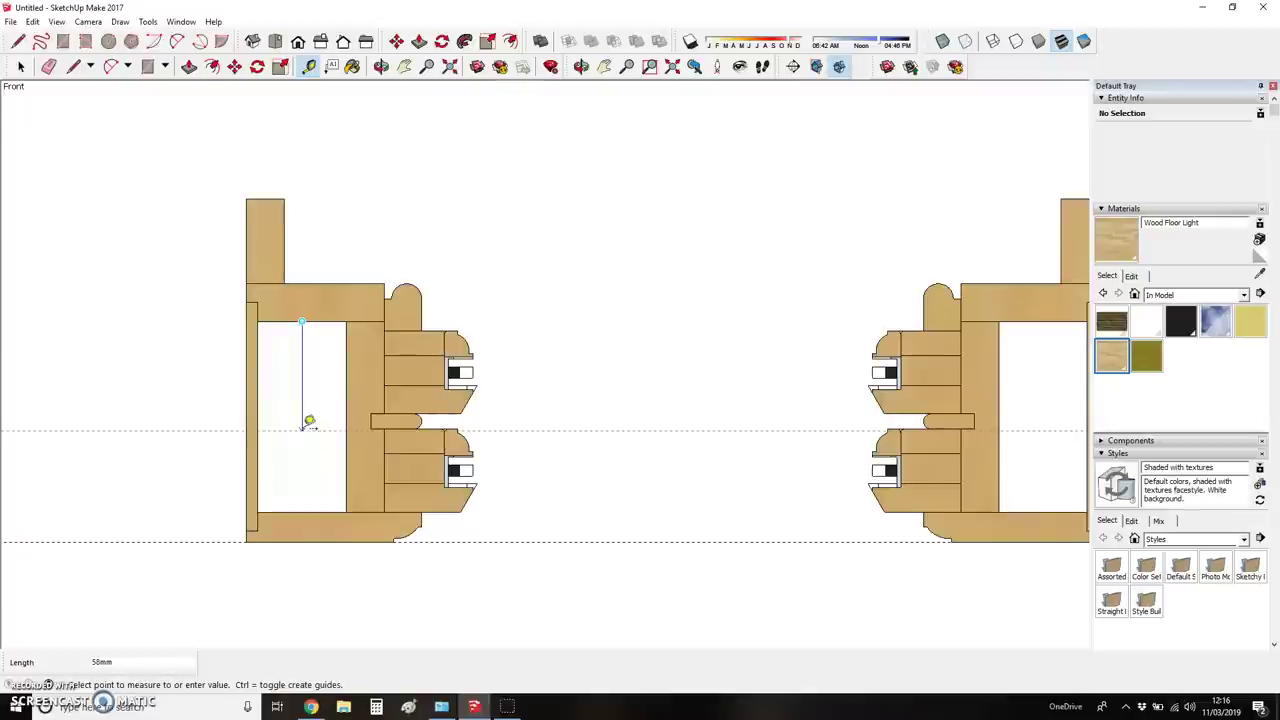
pyautogui.write('5')
pyautogui.press('Return')
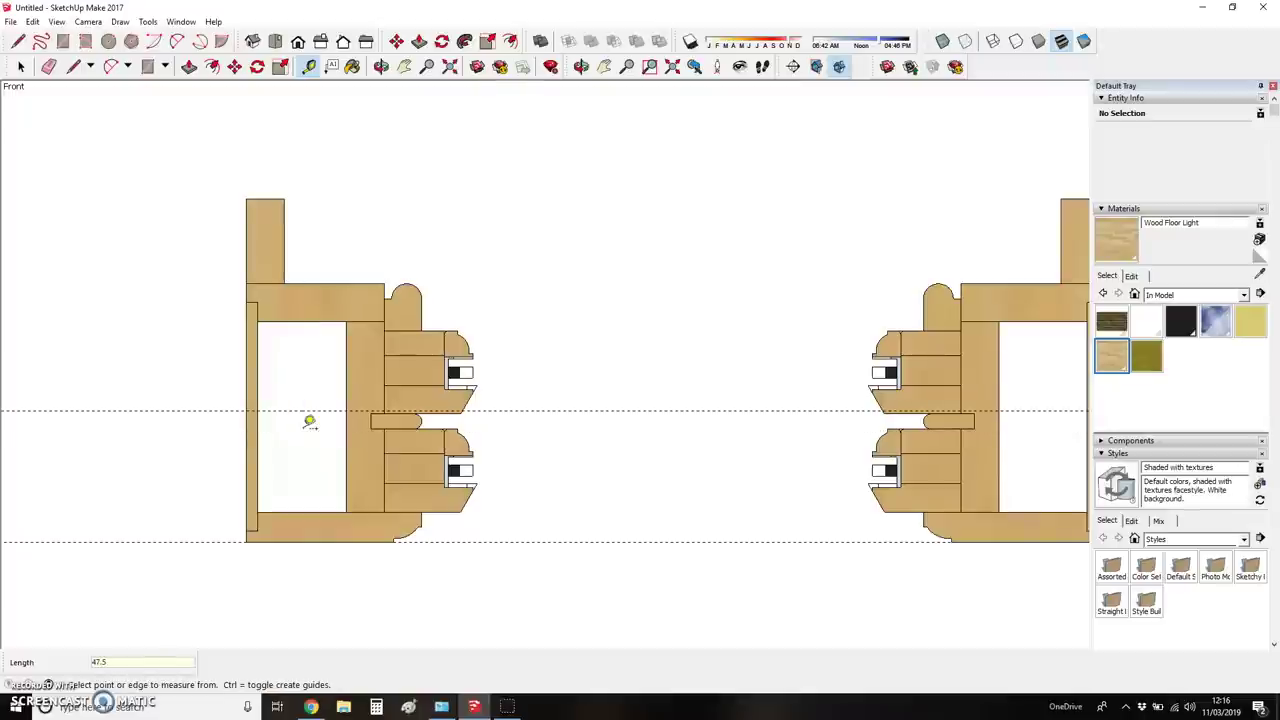
pyautogui.click(289, 511)
pyautogui.write('47.5')
pyautogui.press('Return')
pyautogui.press('r')
pyautogui.click(257, 410)
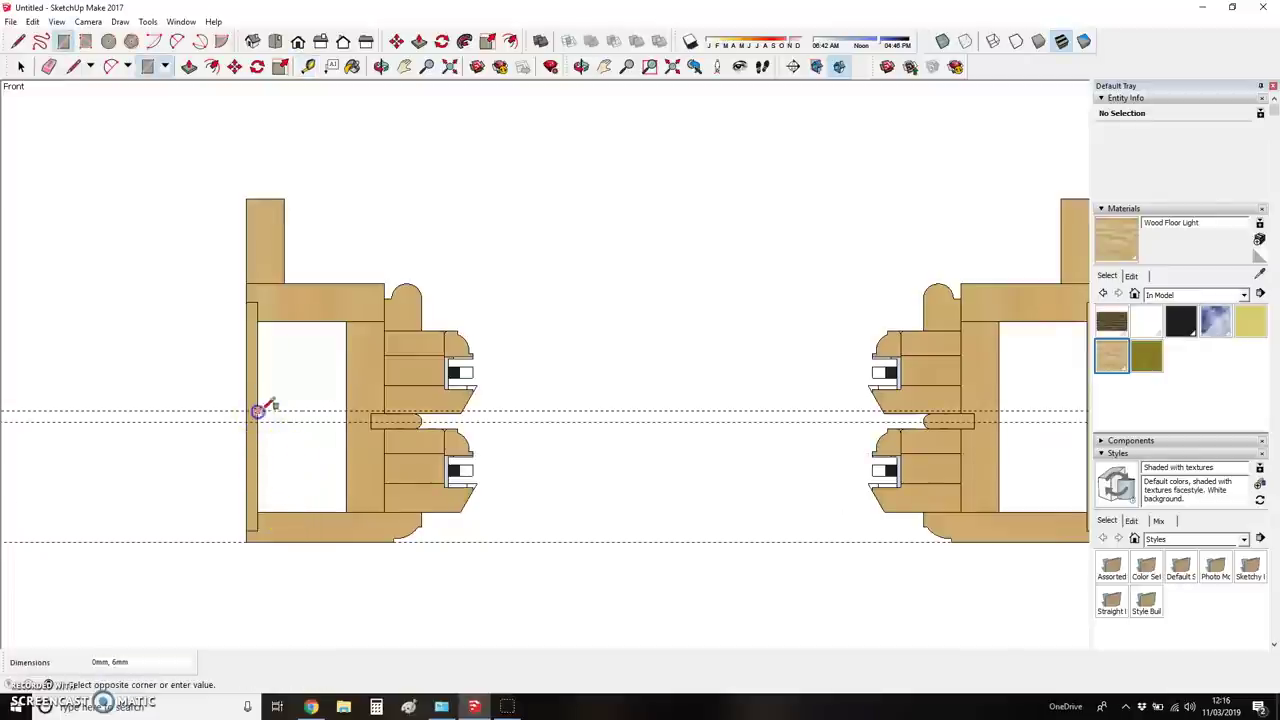
pyautogui.click(348, 419)
pyautogui.scroll(2, 327, 450)
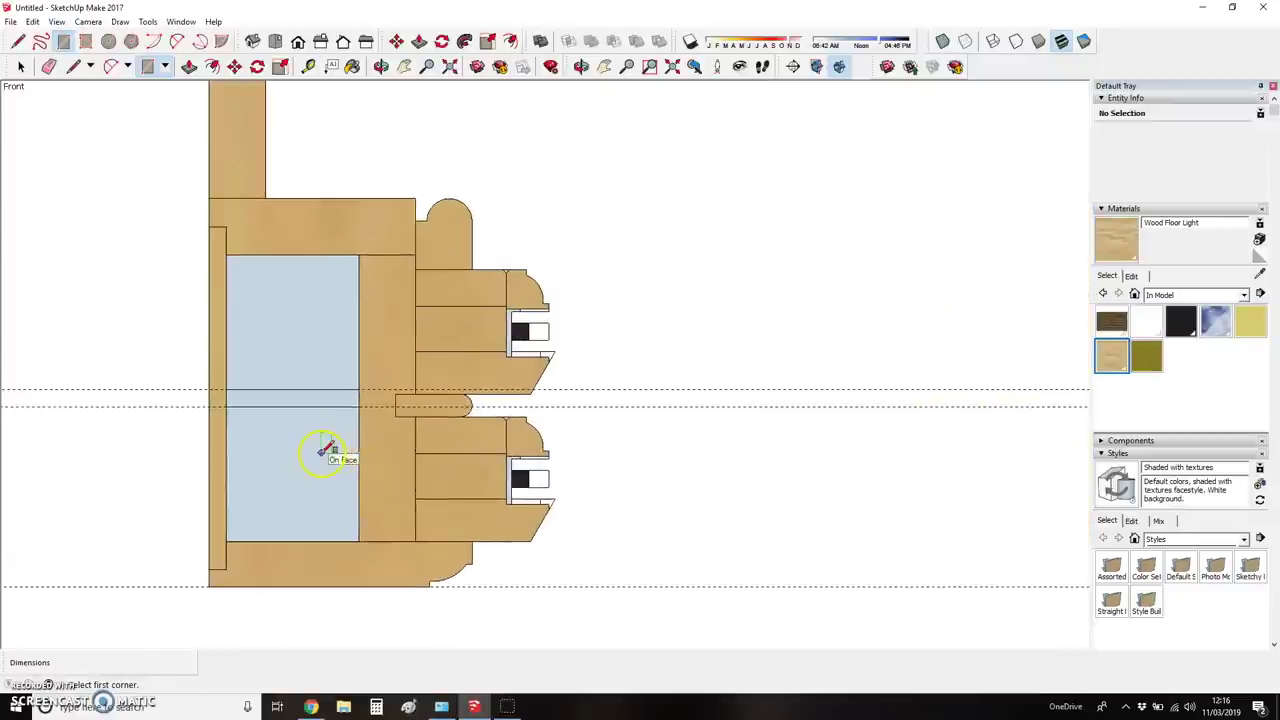
pyautogui.hotkey('ctrl', 'z')
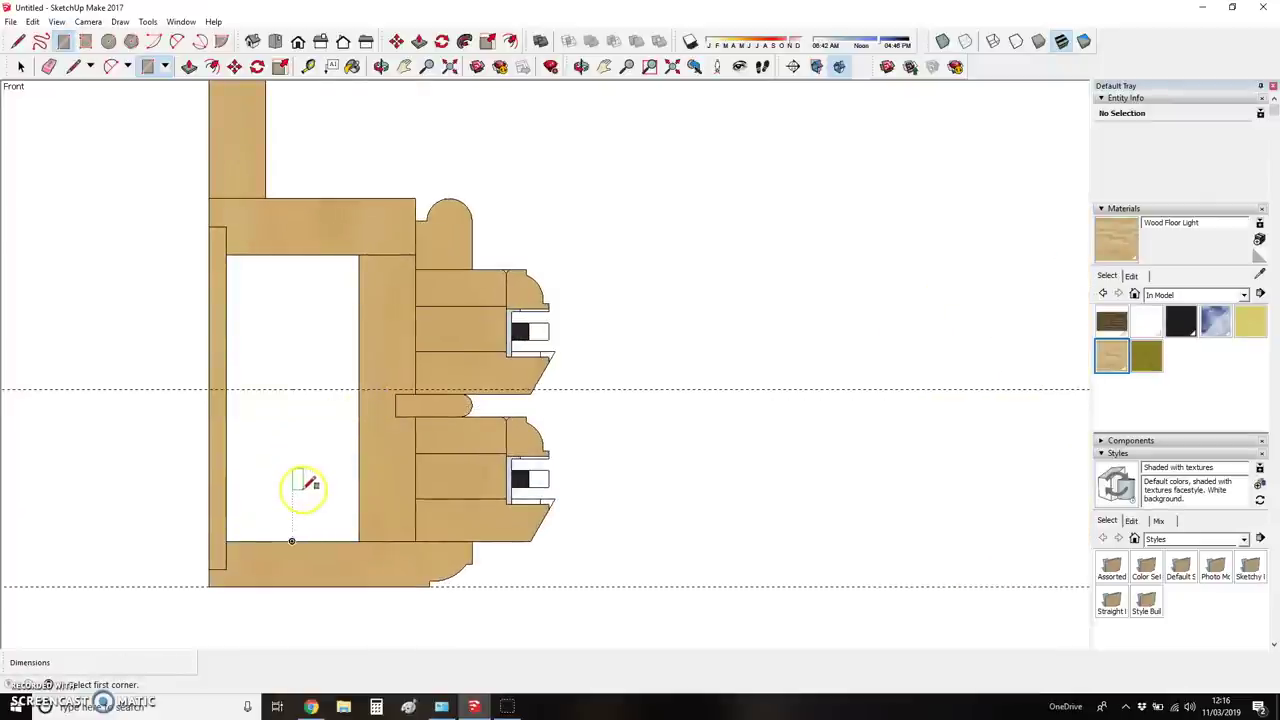
# - Place horizontal guides along both faces of the parting bead and draw an 8 by about 47 mm divider rectangle across the box cavity
pyautogui.press('t')
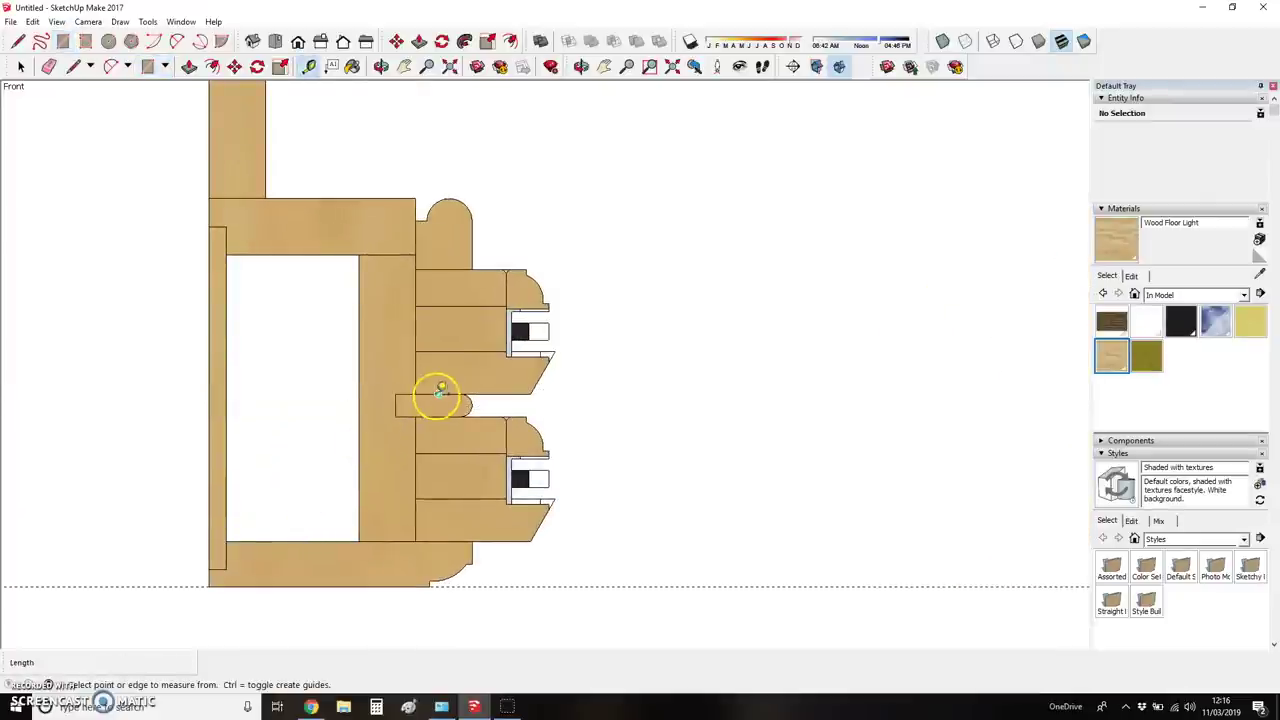
pyautogui.moveTo(438, 395); pyautogui.dragTo(441, 414)
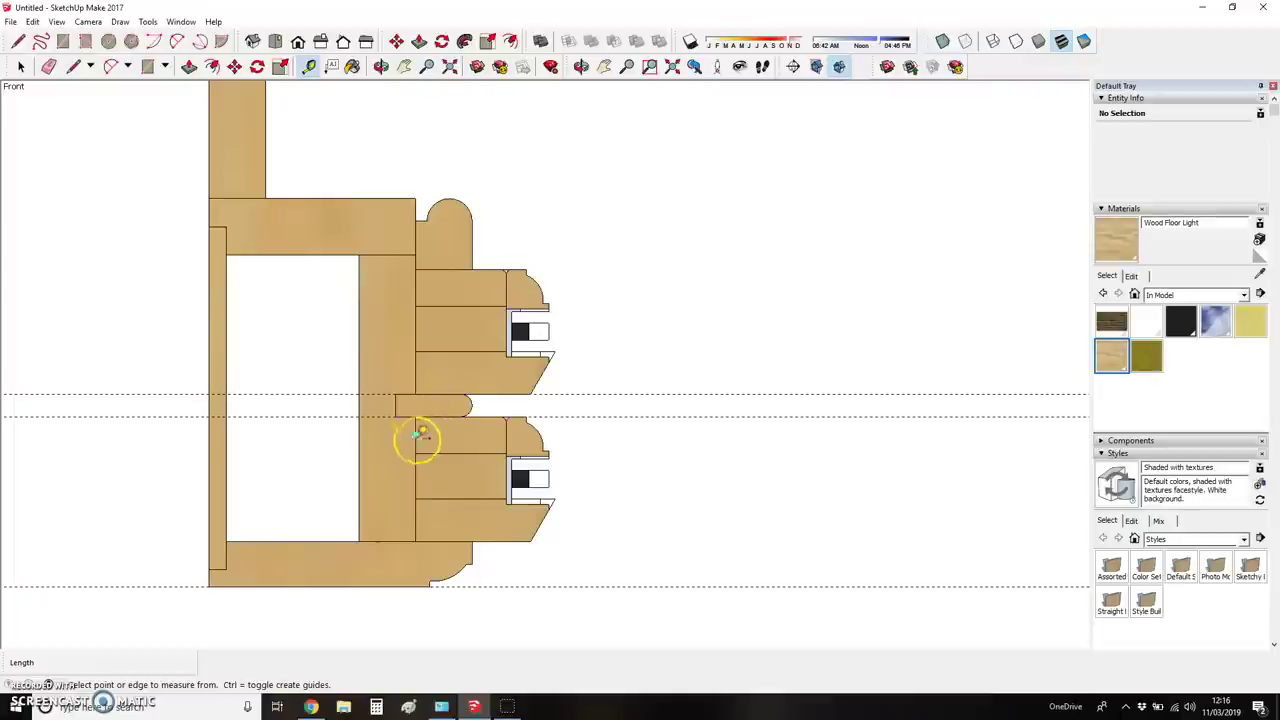
pyautogui.moveTo(294, 416); pyautogui.dragTo(289, 396)
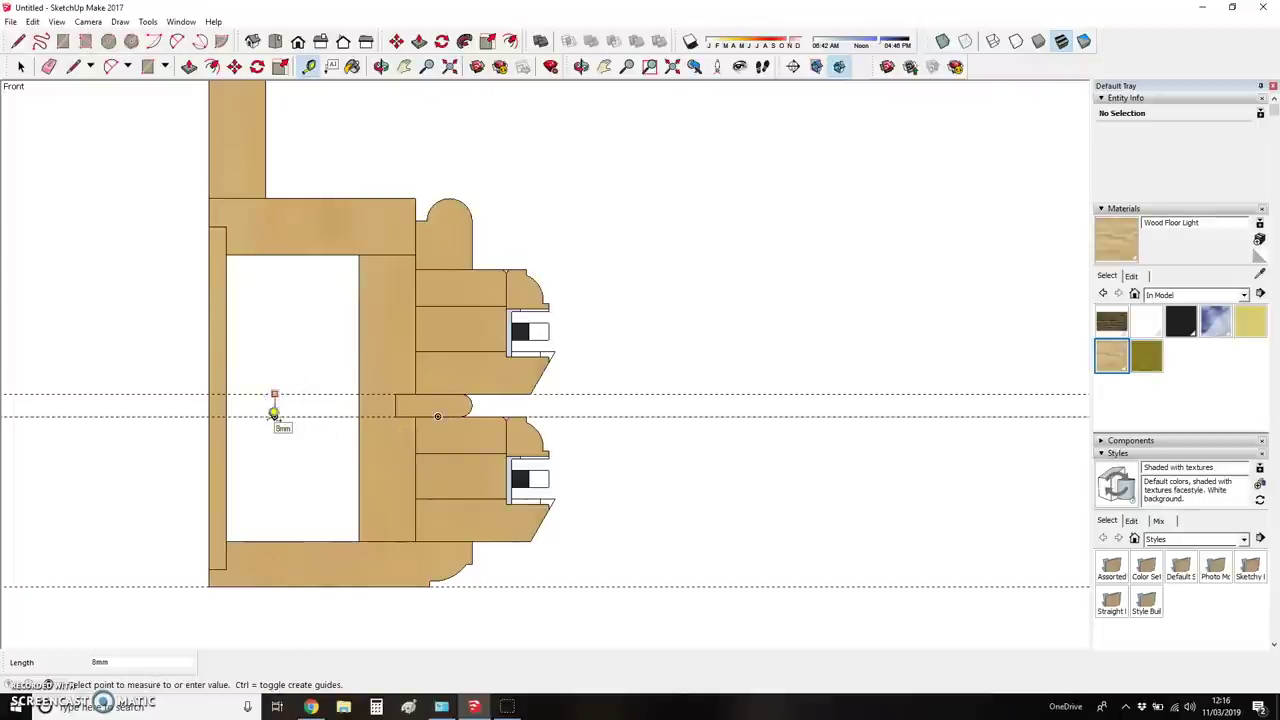
pyautogui.click(229, 414)
pyautogui.press('r')
pyautogui.click(226, 394)
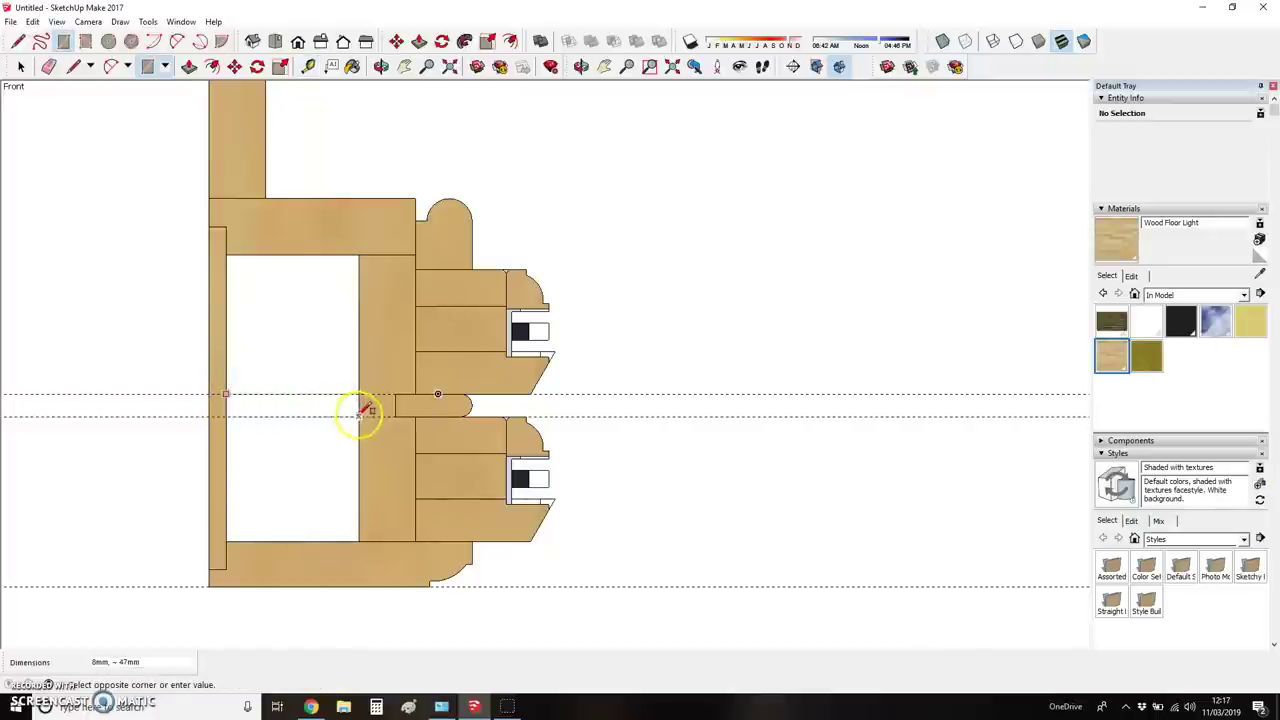
pyautogui.click(358, 418)
pyautogui.rightClick(278, 450)
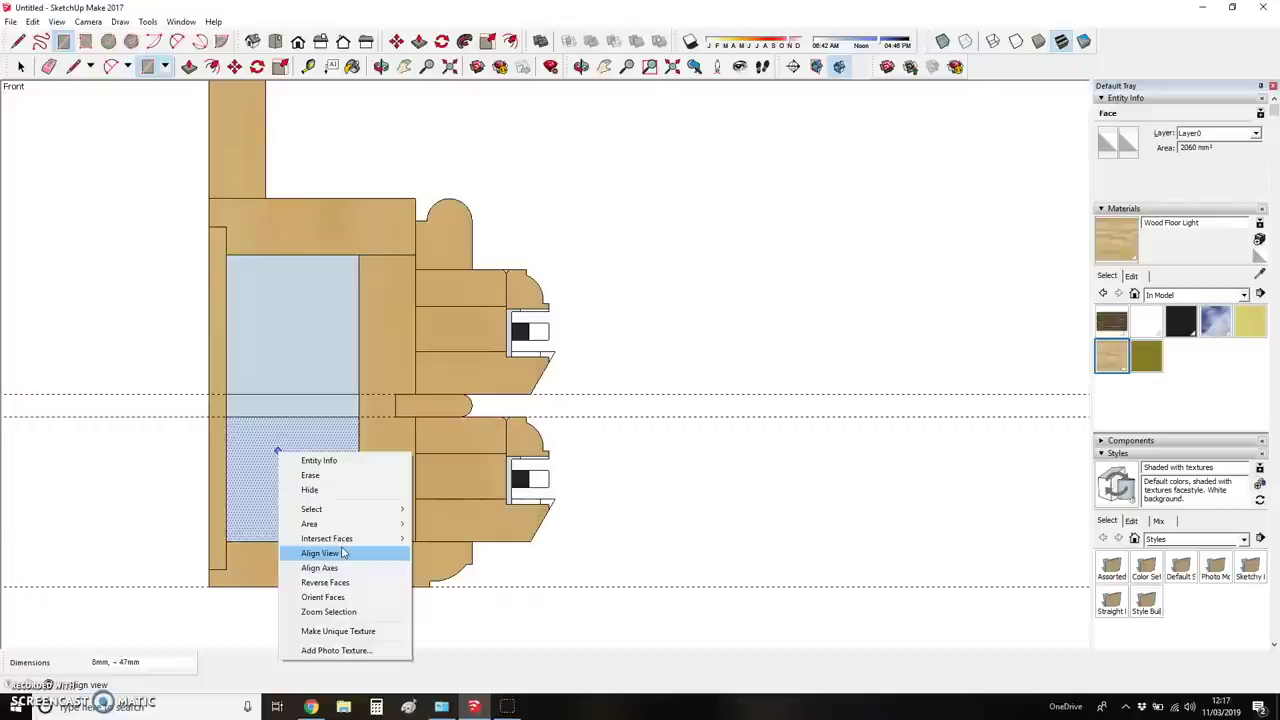
pyautogui.press('Escape')
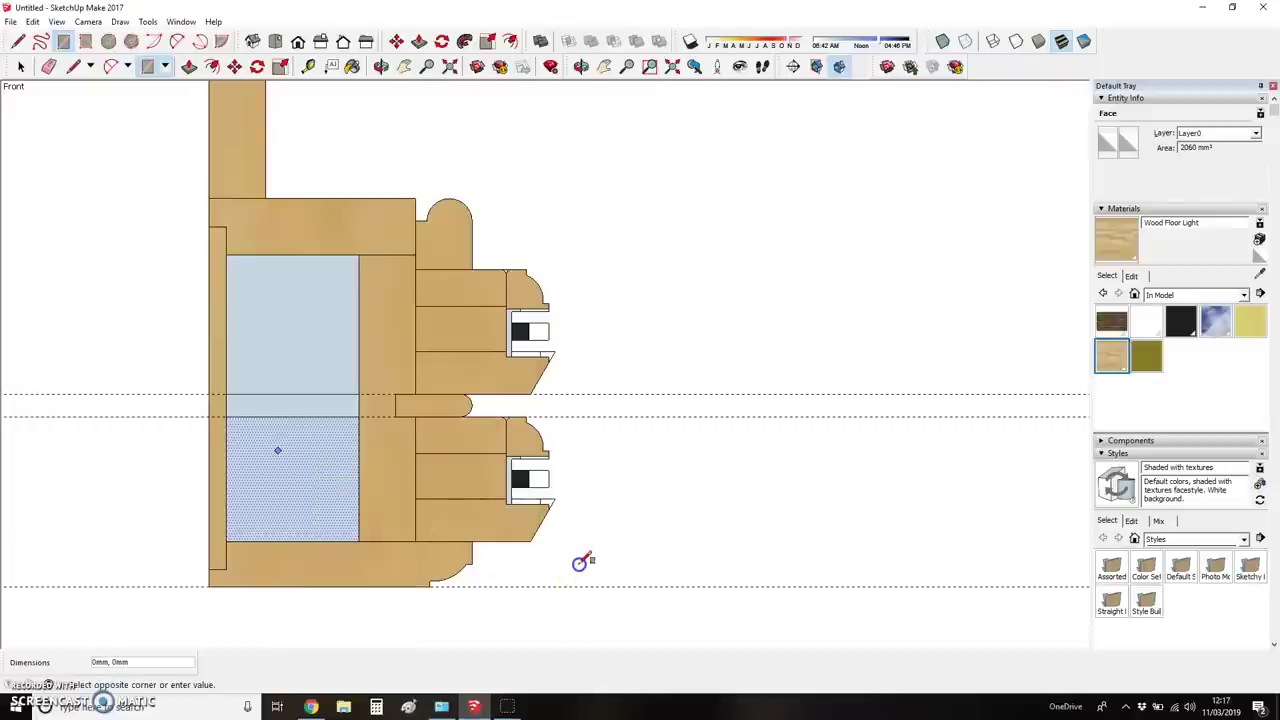
pyautogui.press('space')
pyautogui.click(127, 493)
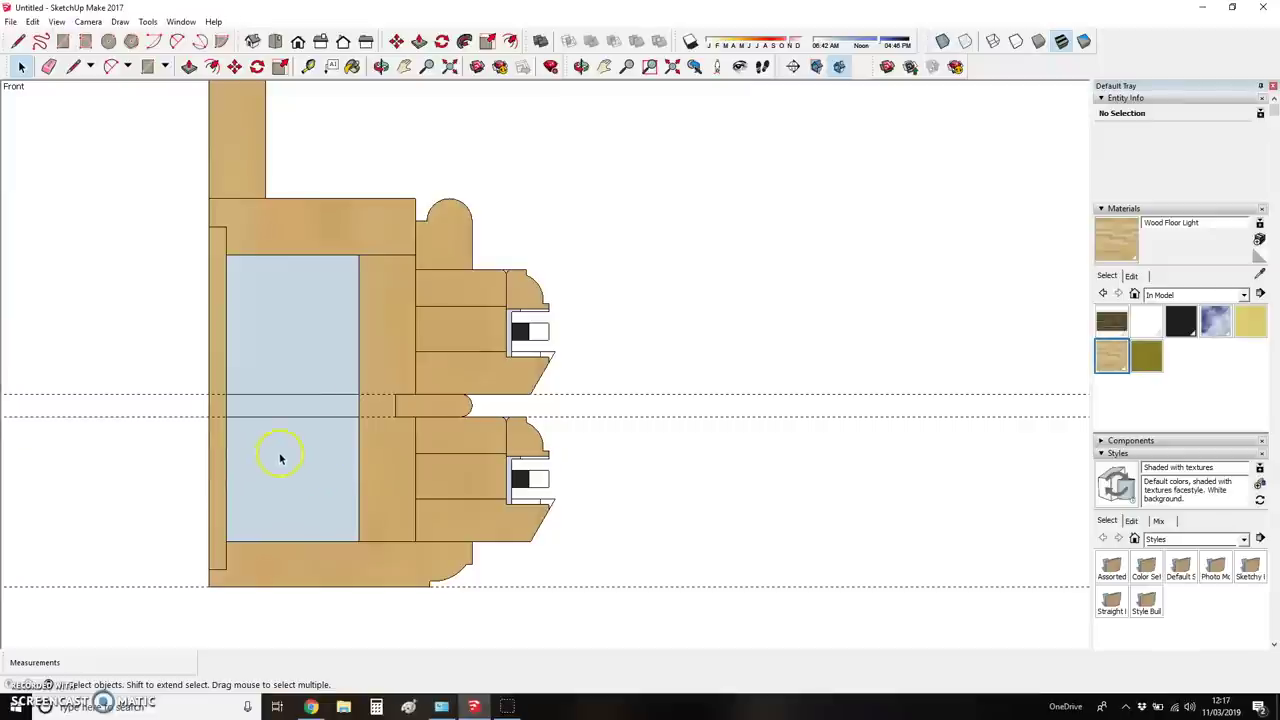
pyautogui.press('r')
pyautogui.press('t')
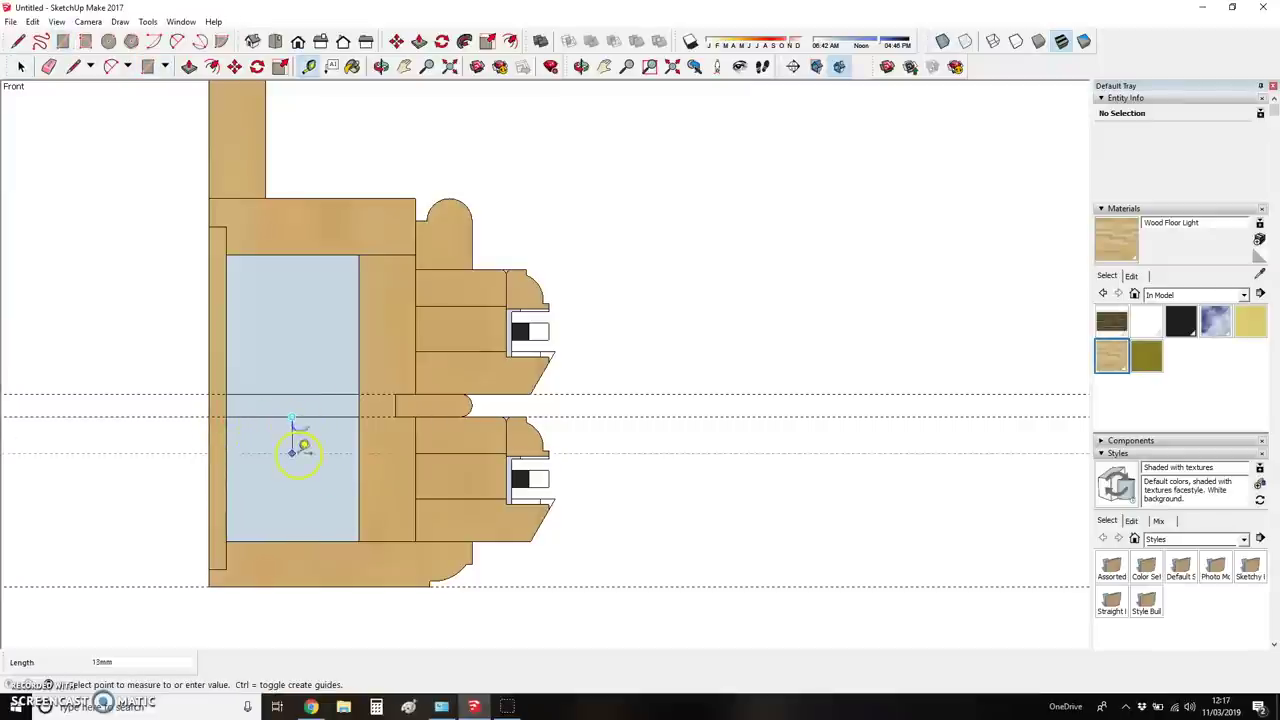
pyautogui.press('Return')
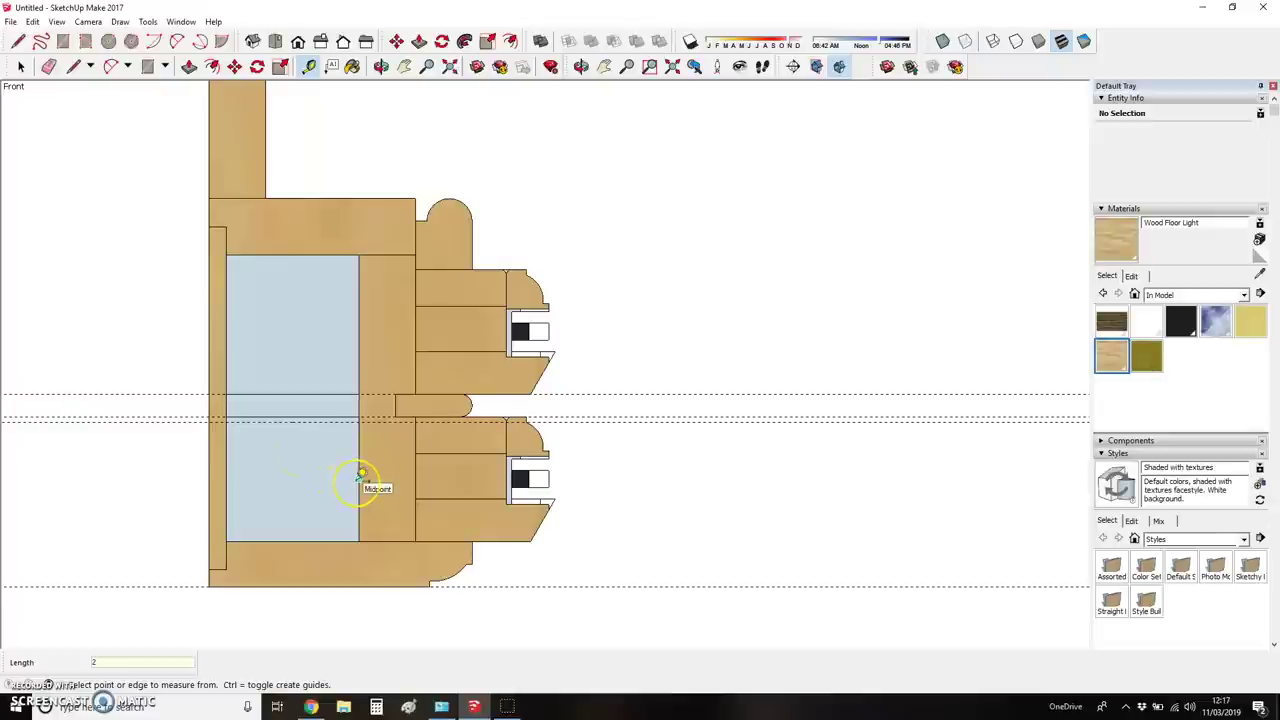
pyautogui.press('e')
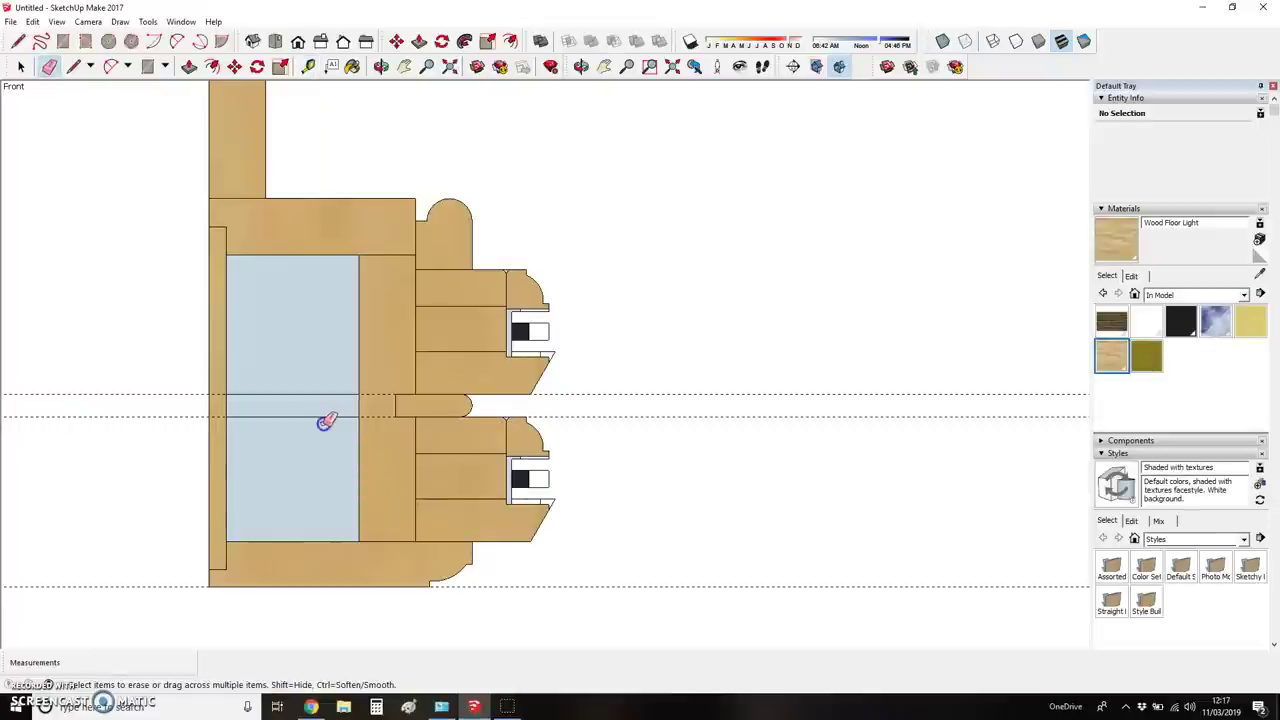
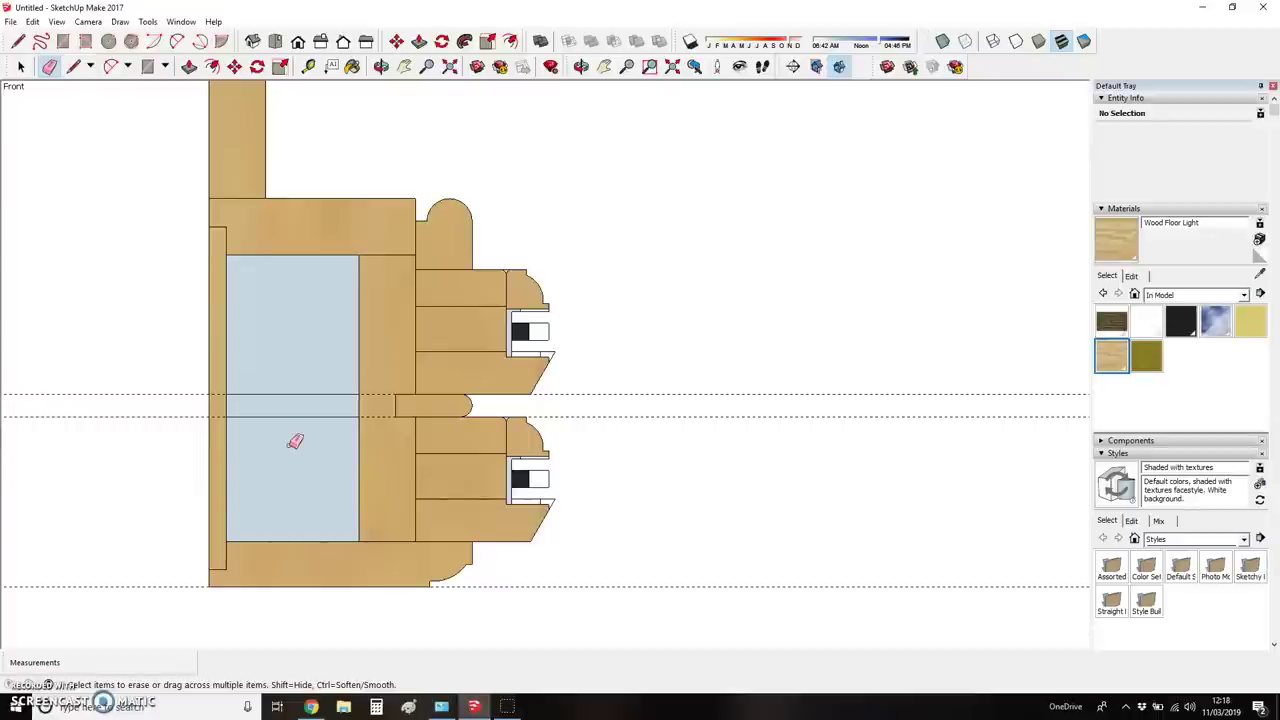
# - Measure the height and width of the box compartment below the divider strip
pyautogui.press('t')
pyautogui.click(311, 416)
pyautogui.click(311, 541)
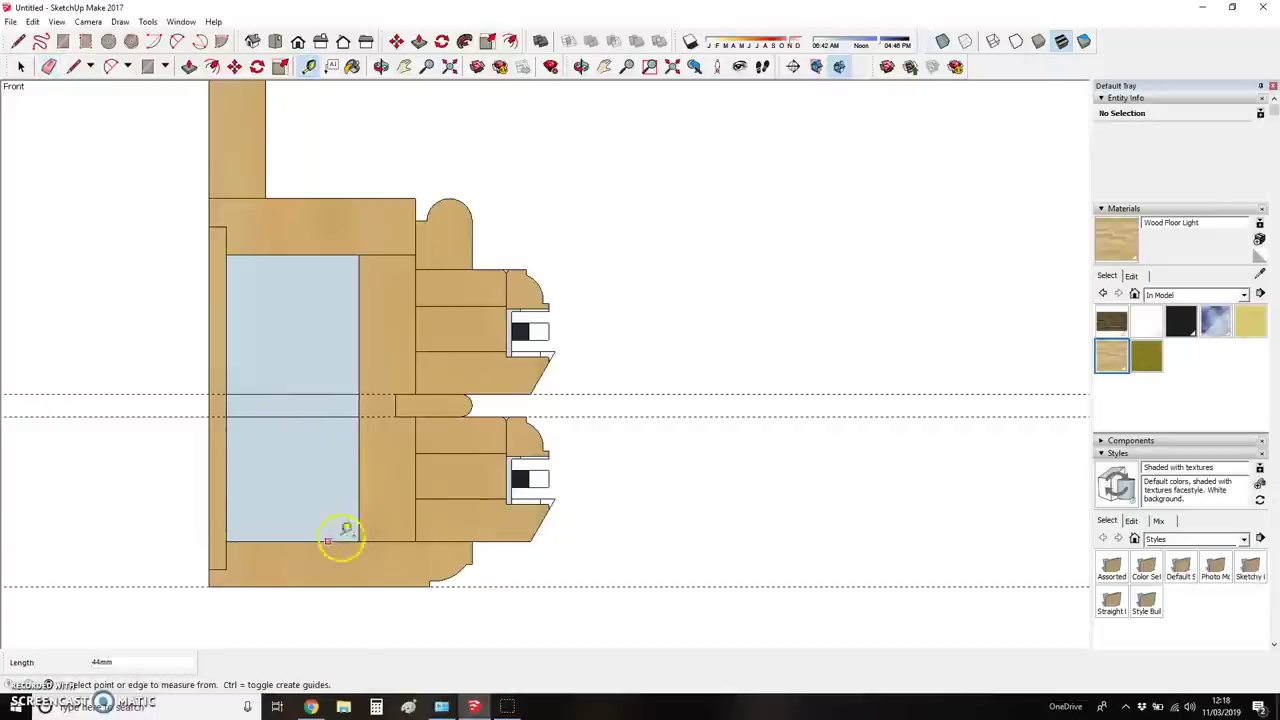
pyautogui.click(358, 487)
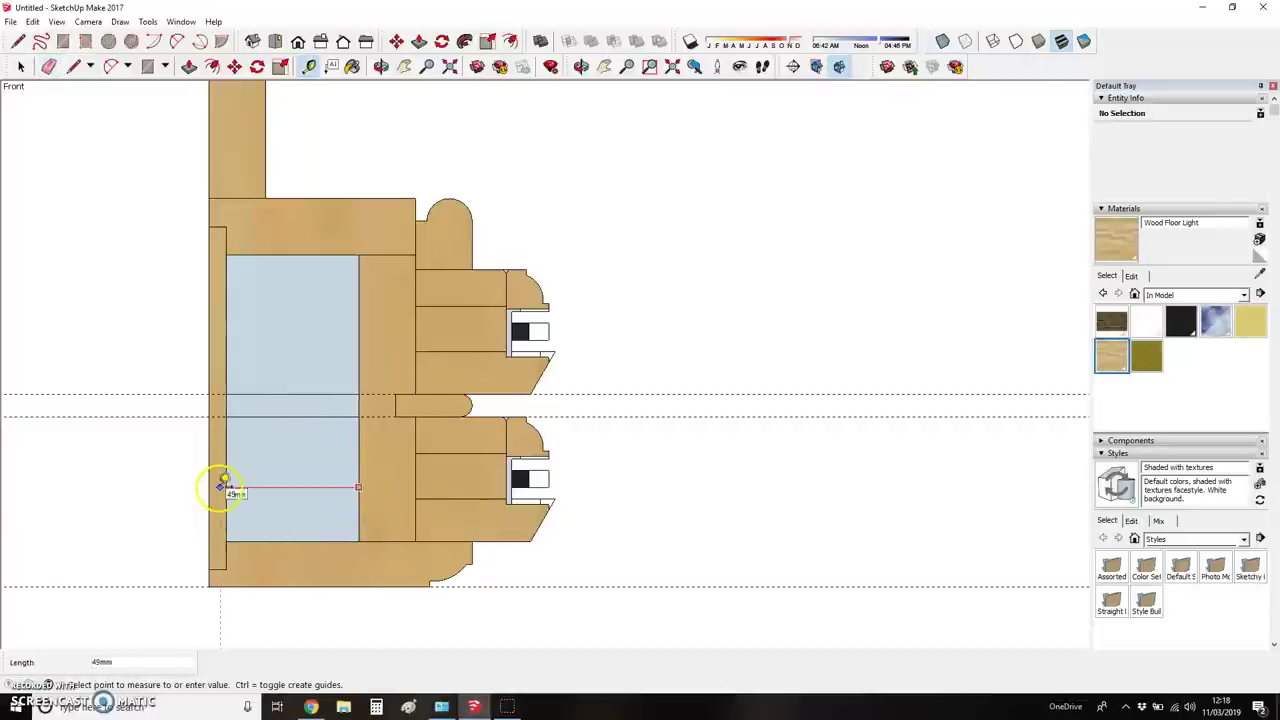
pyautogui.click(224, 487)
# - Place guides 22 mm below the divider strip and 22 mm inside the pulley stile's inner face to locate the lower compartment's centre
pyautogui.click(311, 416)
pyautogui.write('22')
pyautogui.press('Return')
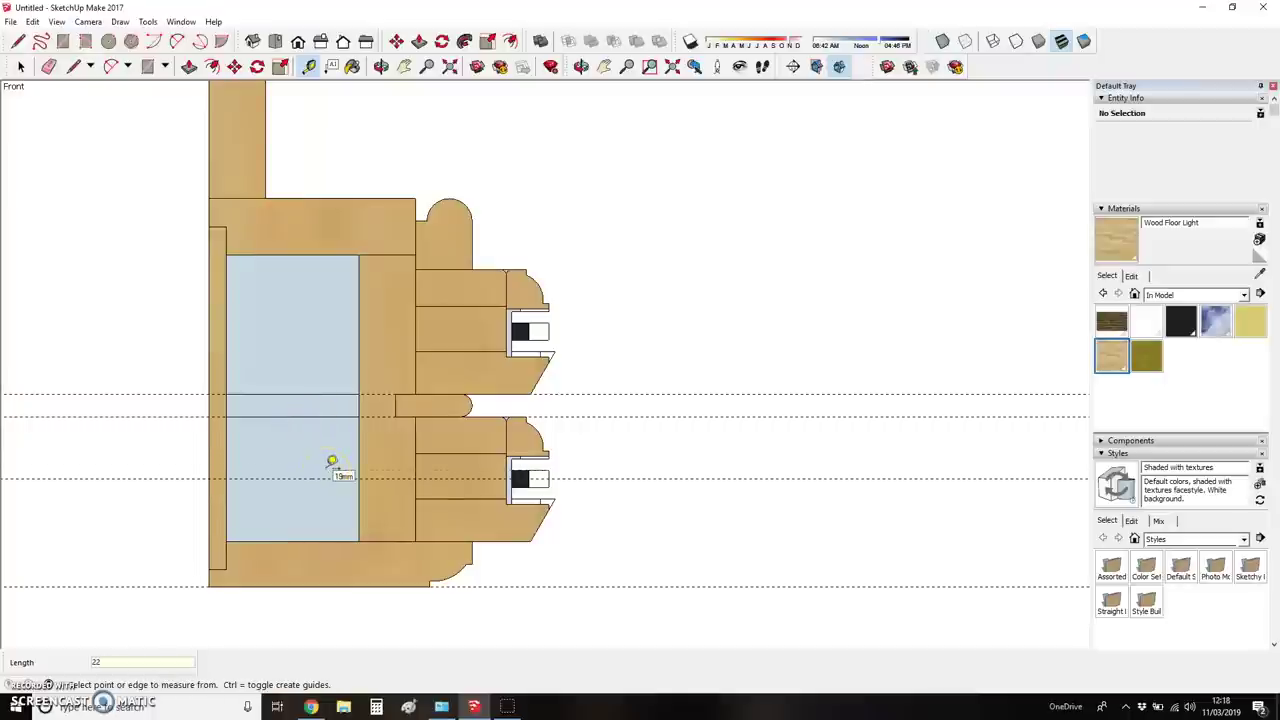
pyautogui.click(358, 445)
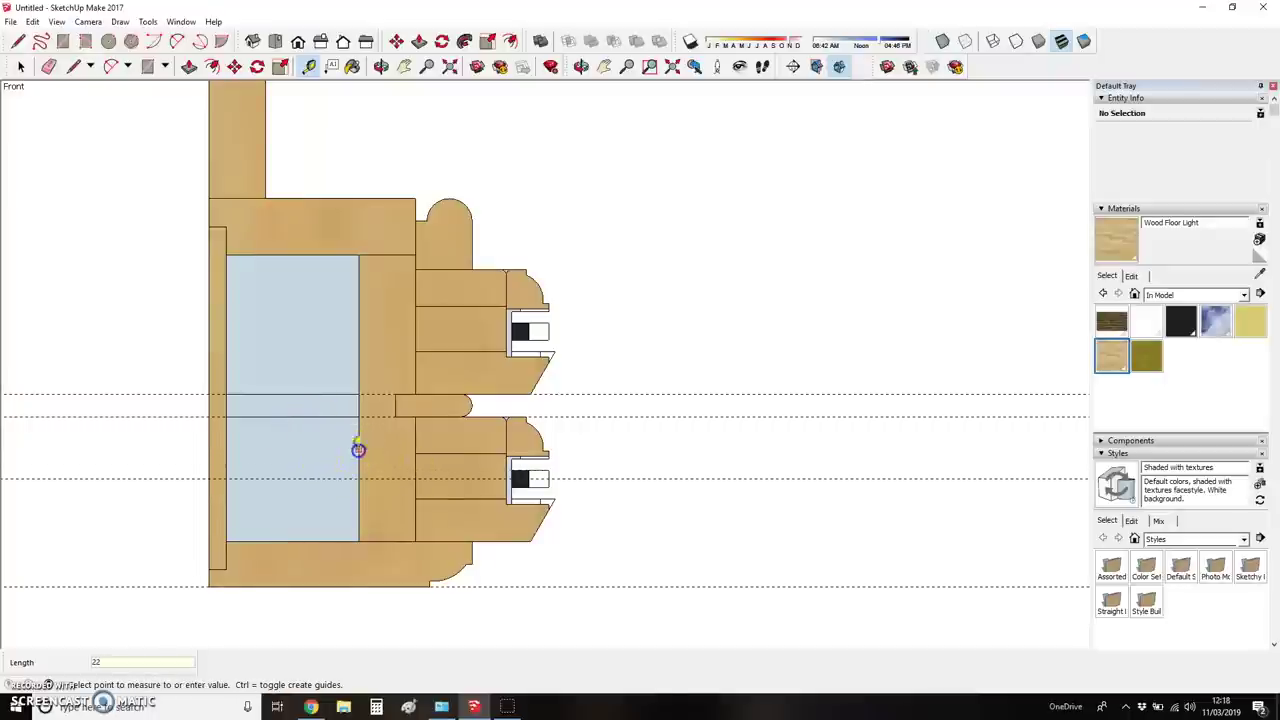
pyautogui.write('22')
pyautogui.press('Return')
# - Draw a circle with a 20 mm radius at the guide intersection in the lower compartment
pyautogui.press('c')
pyautogui.click(296, 479)
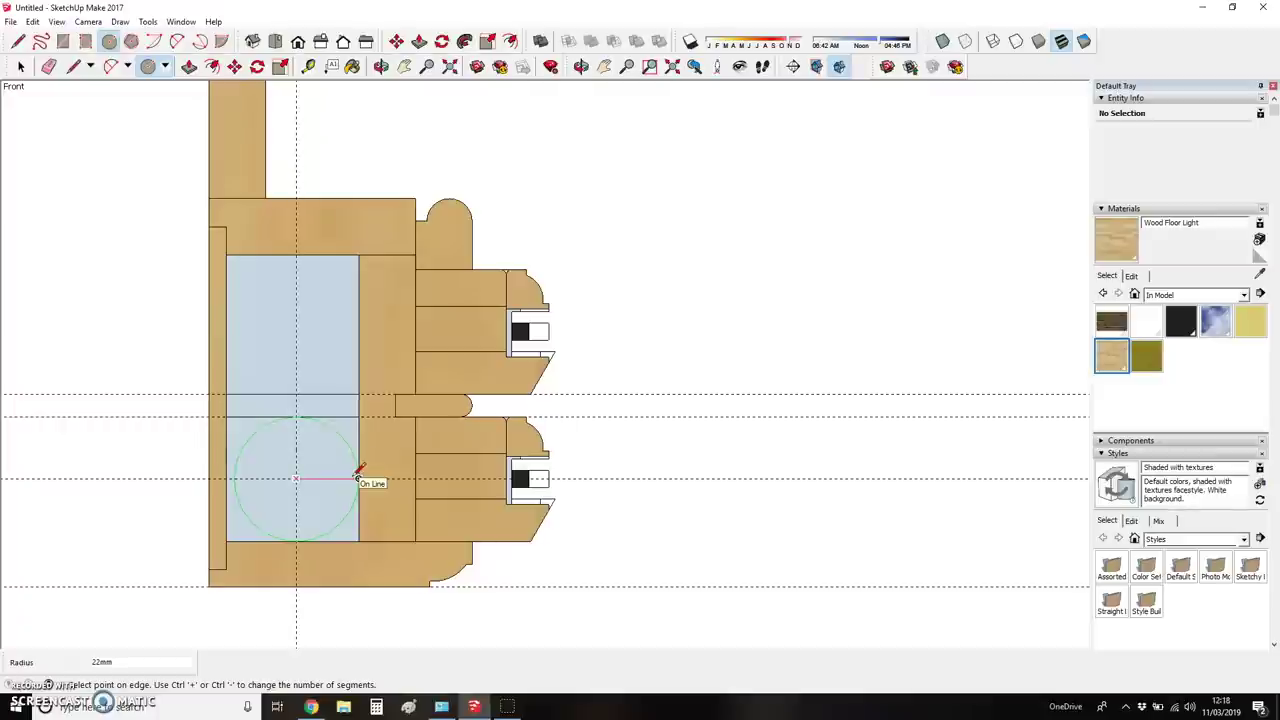
pyautogui.write('20')
pyautogui.press('Return')
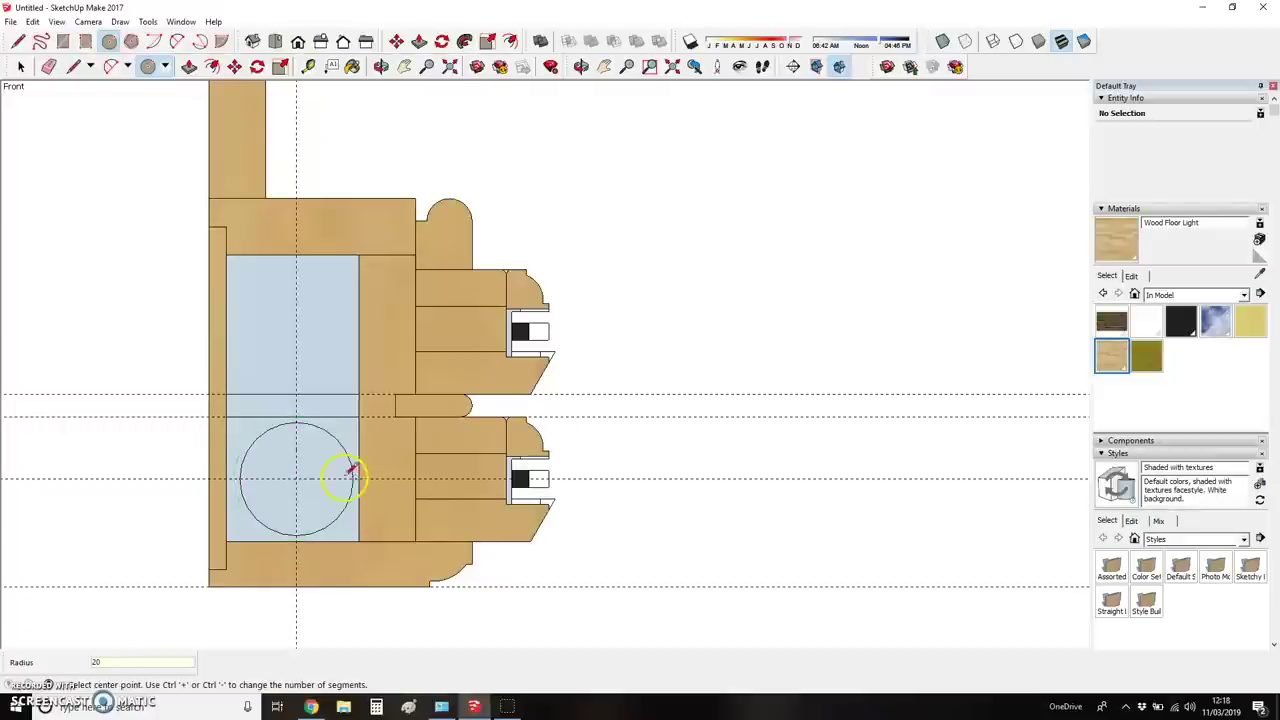
pyautogui.press('l')
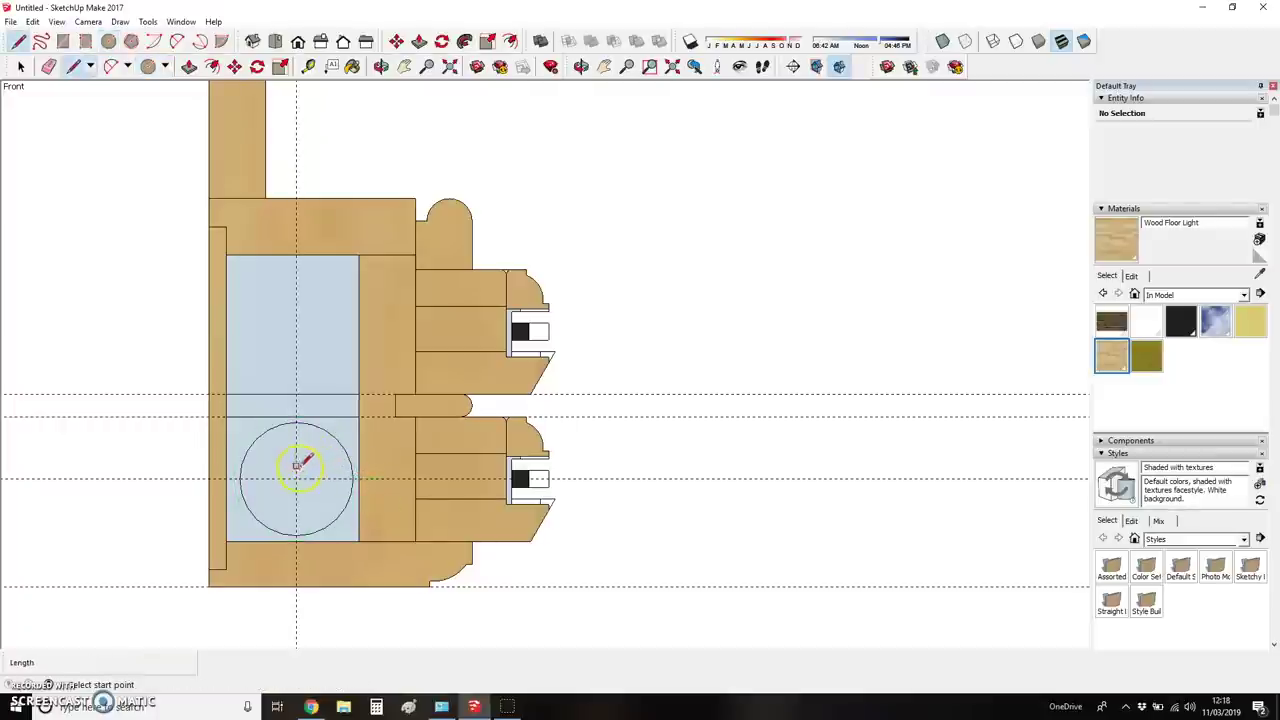
pyautogui.click(297, 478)
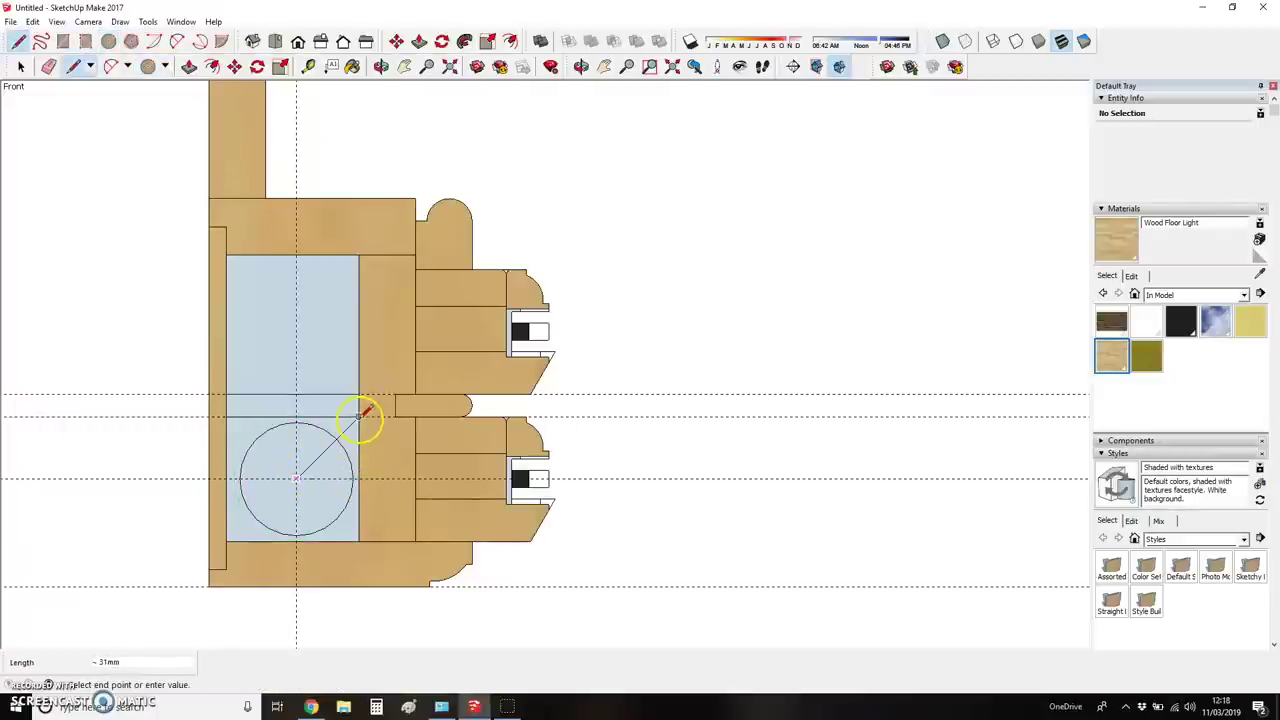
pyautogui.click(327, 452)
# - Erase the two guides that cross at the circle's centre
pyautogui.press('space')
pyautogui.moveTo(230, 410); pyautogui.dragTo(368, 538)
pyautogui.click(323, 538)
pyautogui.click(309, 496)
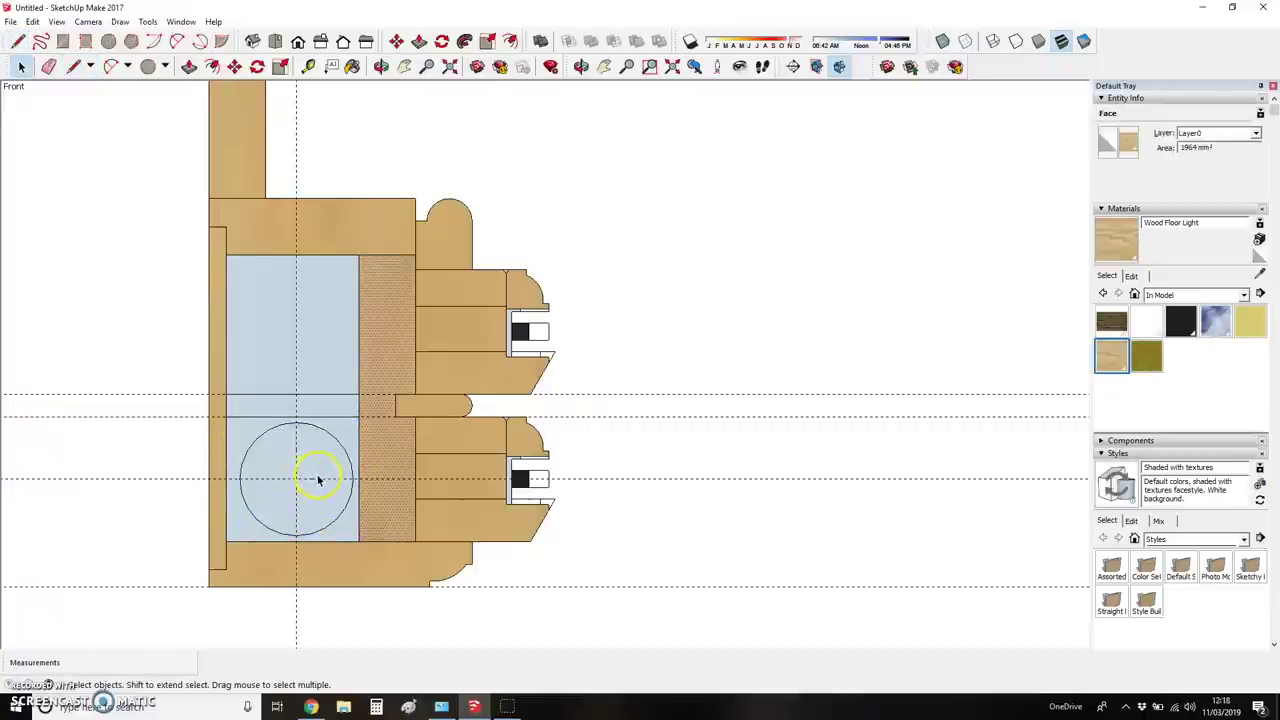
pyautogui.press('e')
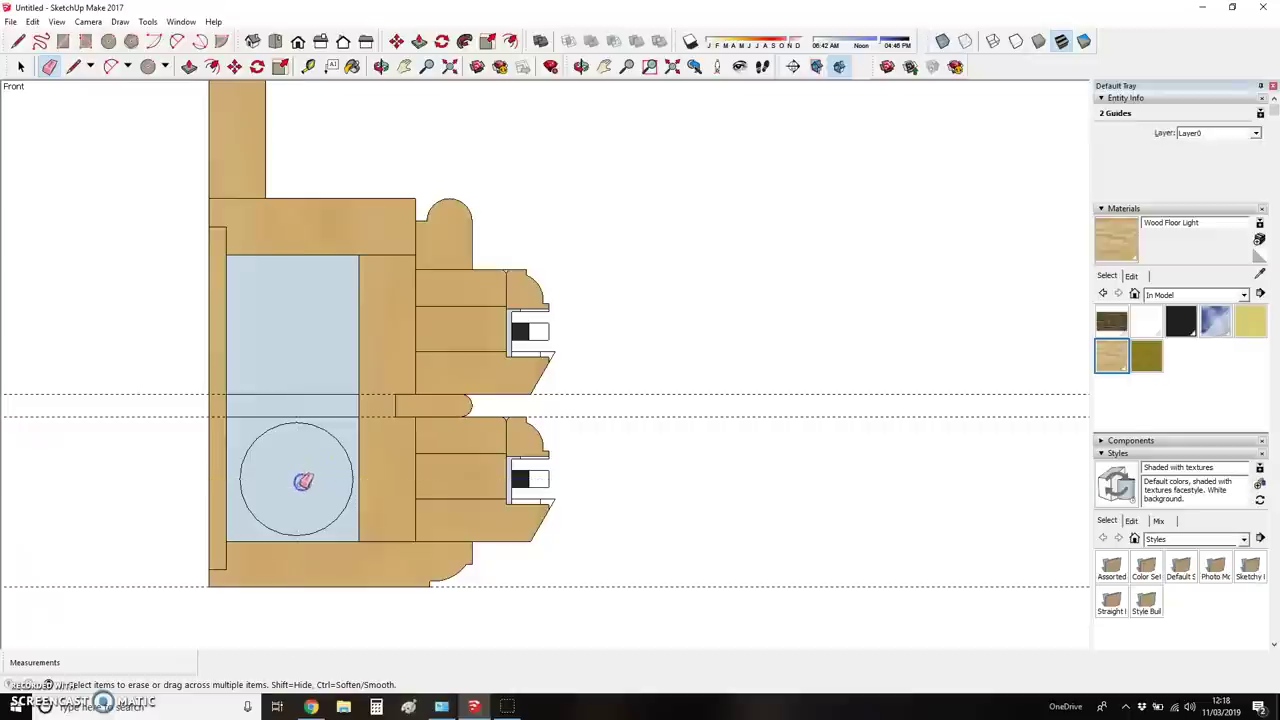
# - Place a horizontal guide across the pulley stile, 22 mm from the stile's lower end
pyautogui.press('t')
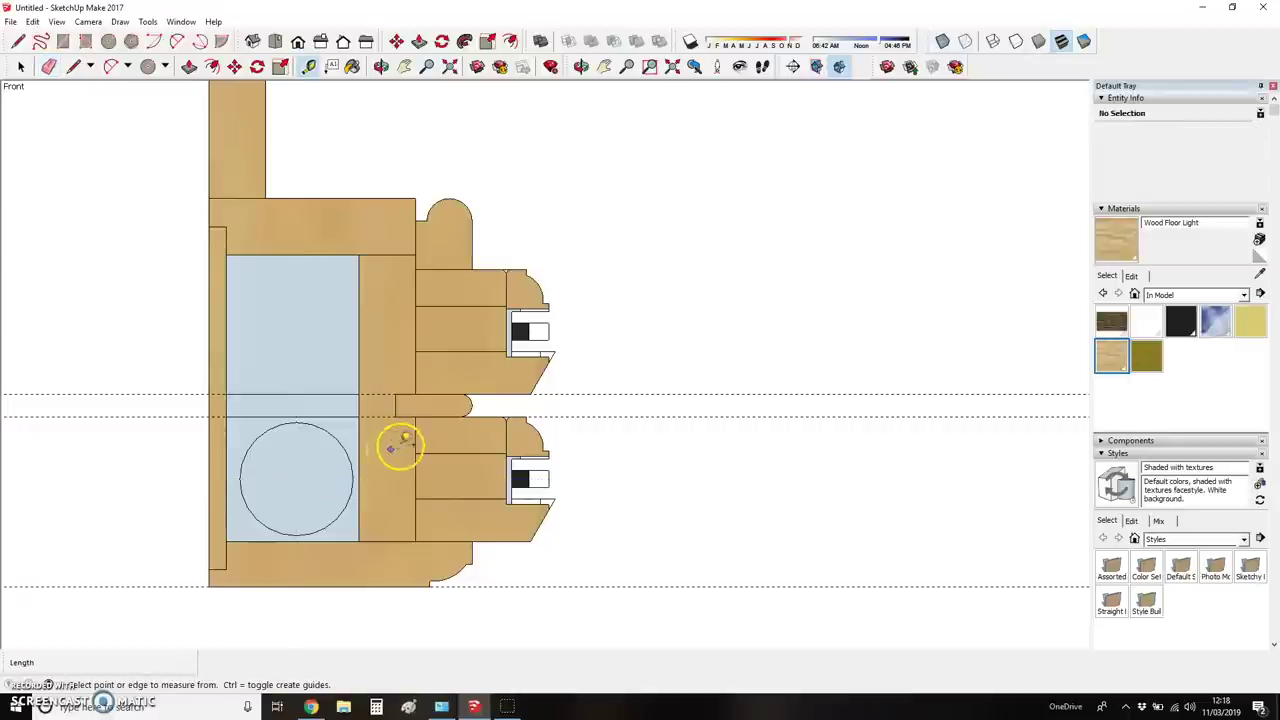
pyautogui.scroll(2, 403, 447)
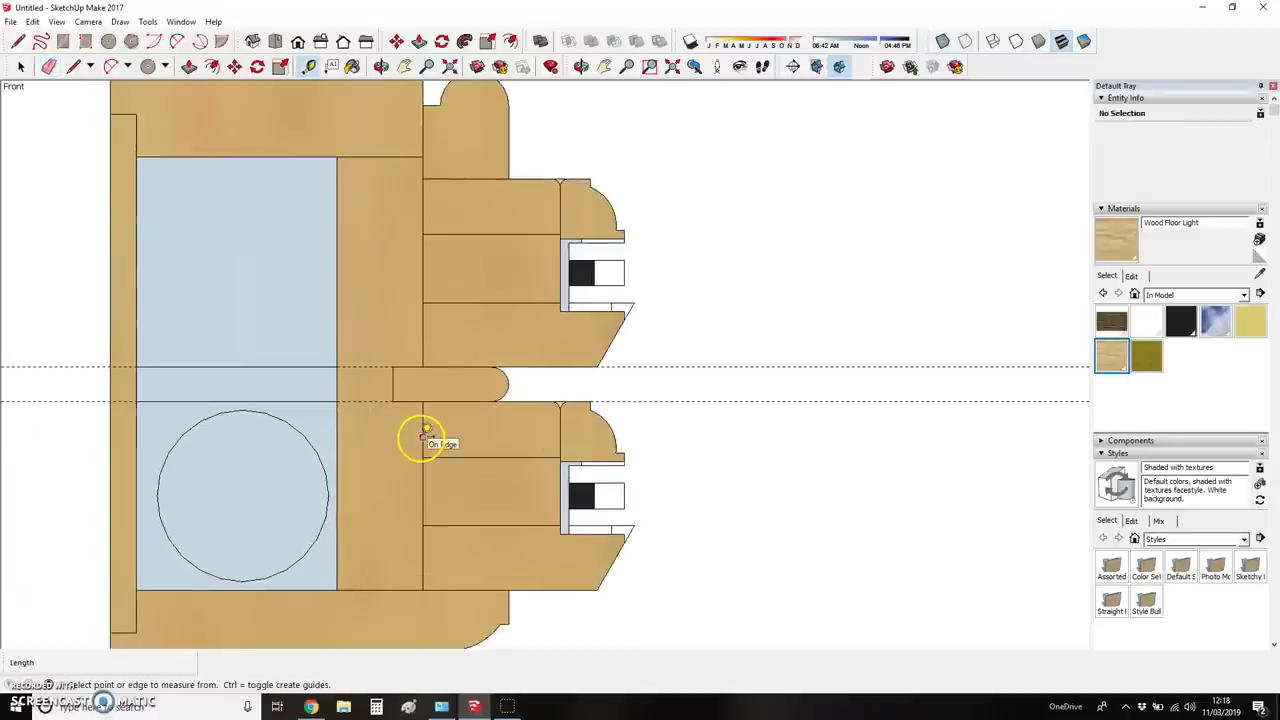
pyautogui.click(380, 590)
pyautogui.write('22')
pyautogui.press('Return')
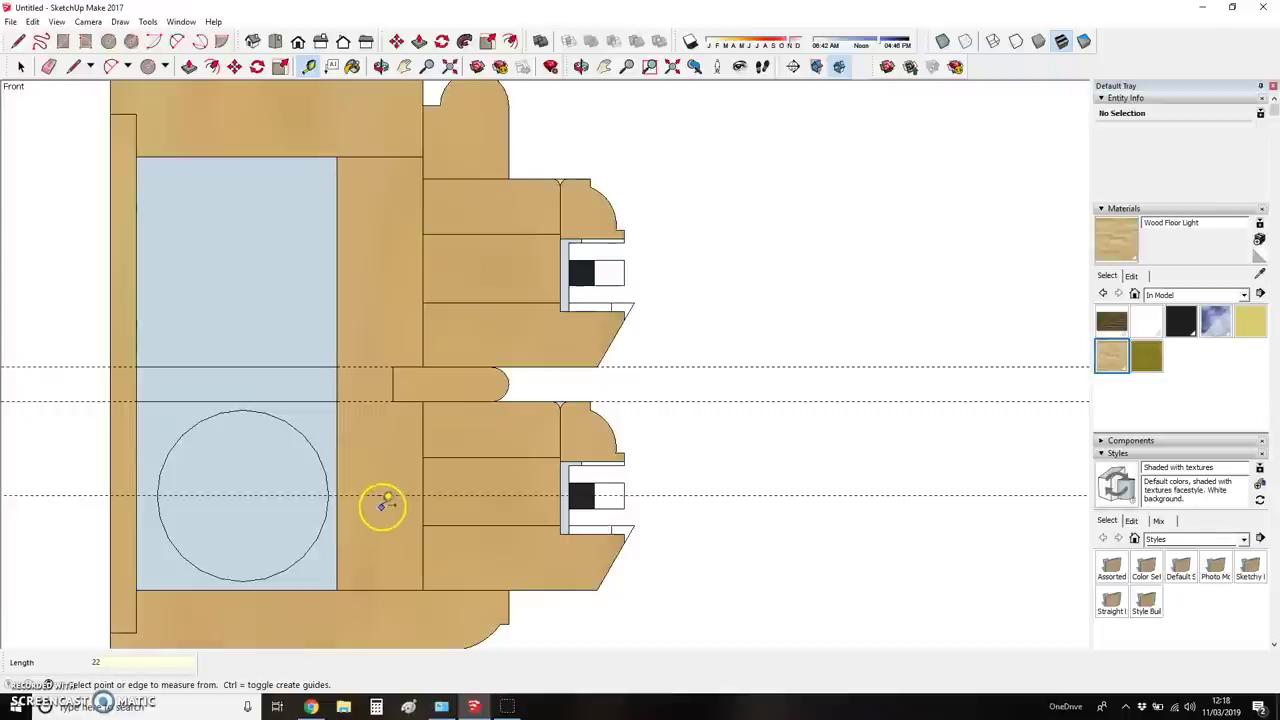
pyautogui.click(384, 494)
pyautogui.write('12')
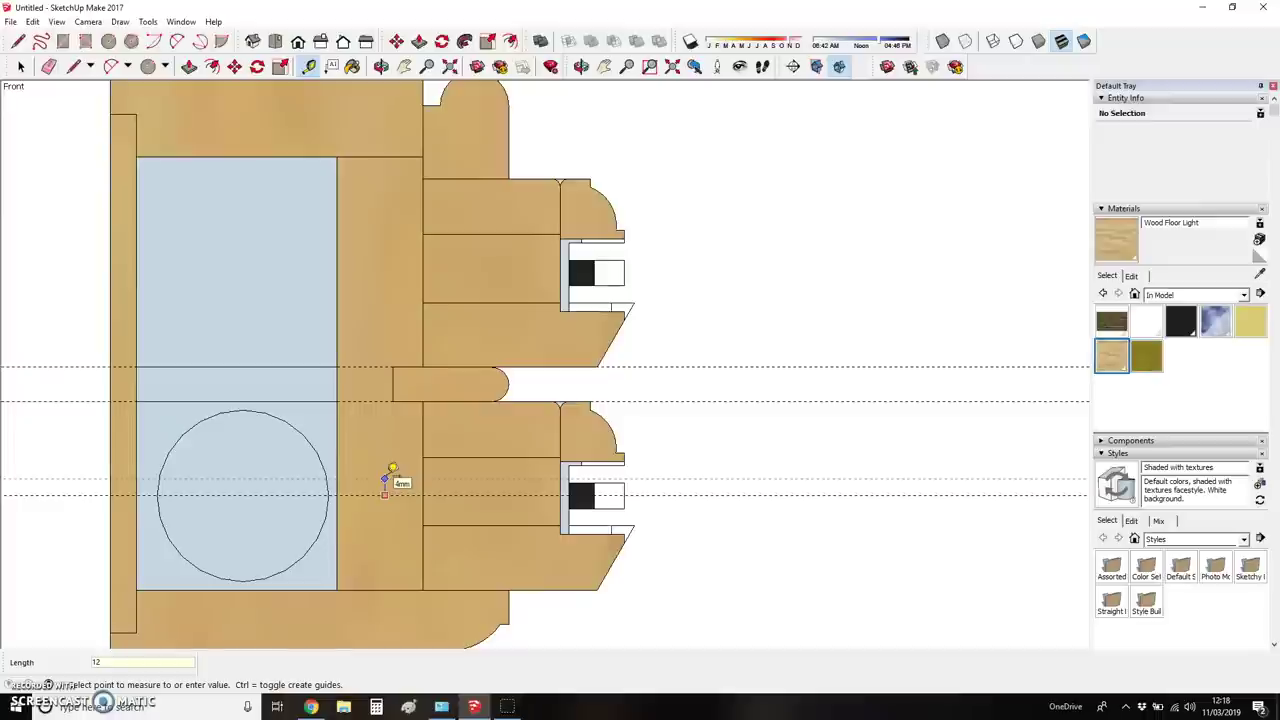
pyautogui.click(392, 468)
# - Add parallel guides 15 mm above and 15 mm below the pulley stile's horizontal centre guide
pyautogui.click(357, 493)
pyautogui.write('15')
pyautogui.press('Return')
pyautogui.click(352, 494)
pyautogui.write('15')
pyautogui.press('Return')
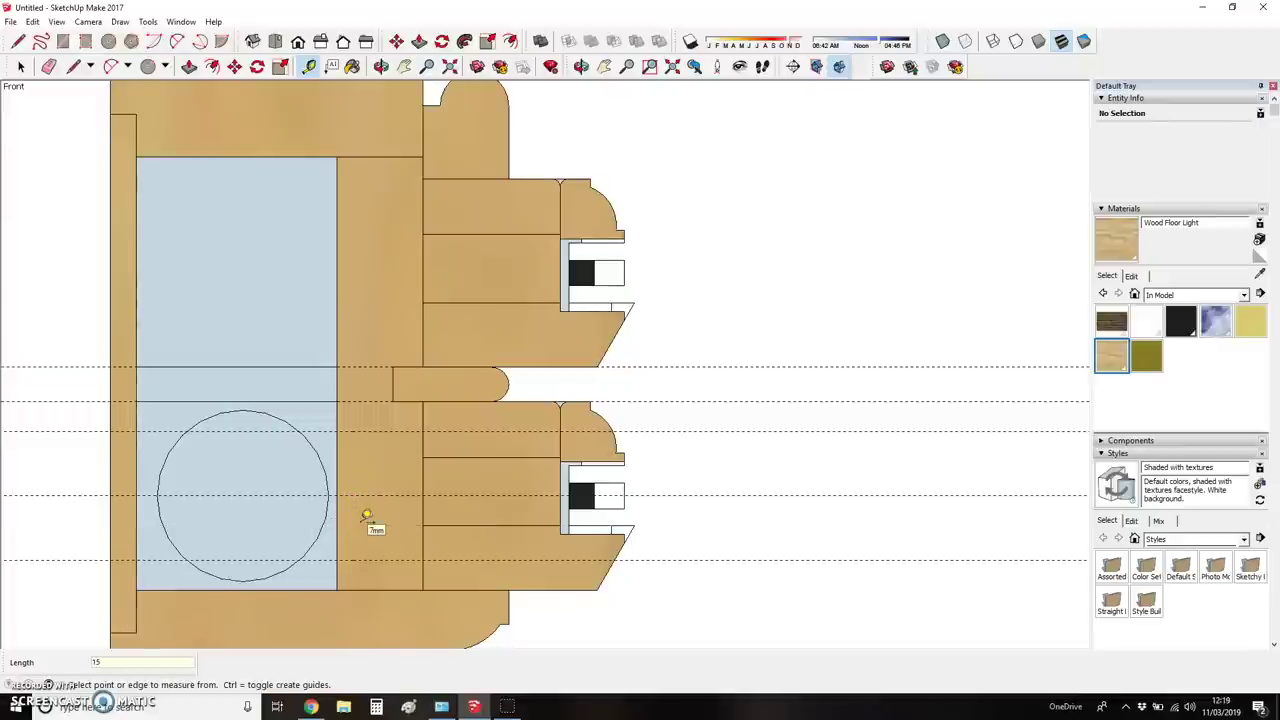
# - Draw a rectangle 30 mm by about 3 mm into the pulley stile's sash-side face, between the two outer guides
pyautogui.press('r')
pyautogui.click(422, 432)
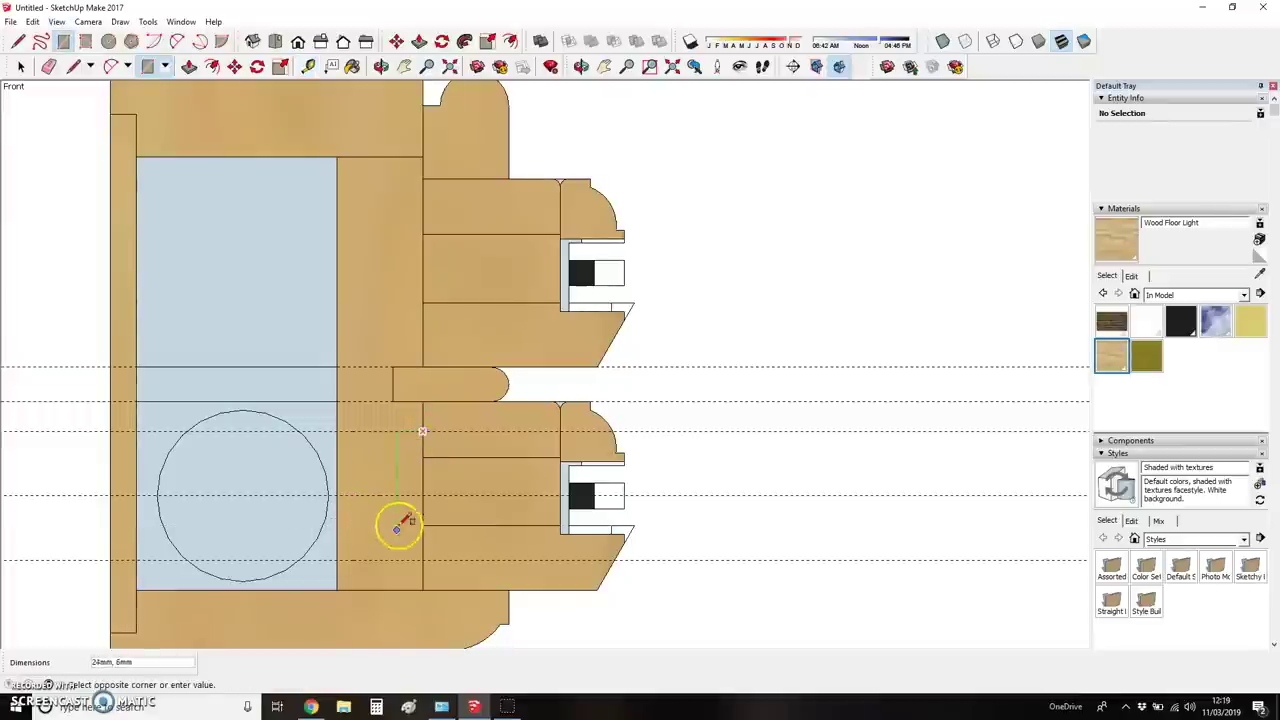
pyautogui.click(410, 558)
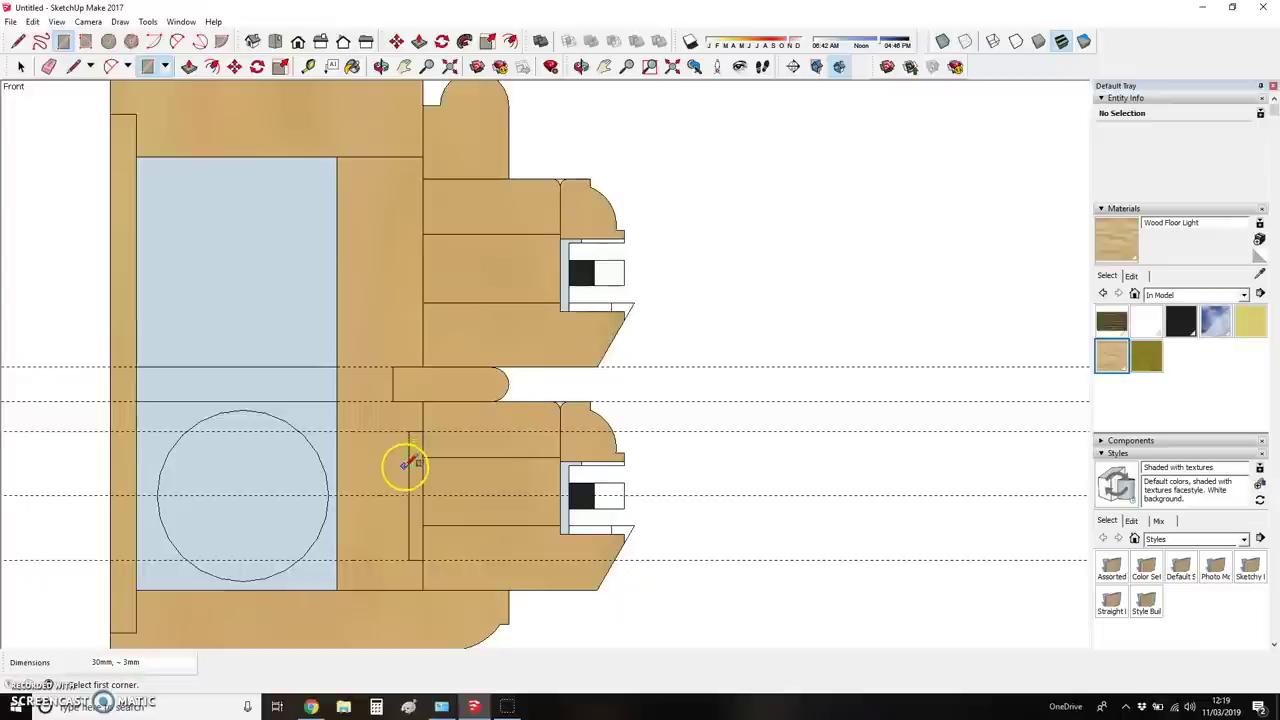
# - Add parallel guides 10 mm above and 10 mm below the pulley stile's horizontal centre guide
pyautogui.press('t')
pyautogui.click(371, 520)
pyautogui.write('10')
pyautogui.press('Return')
pyautogui.click(373, 493)
pyautogui.write('10')
pyautogui.press('Return')
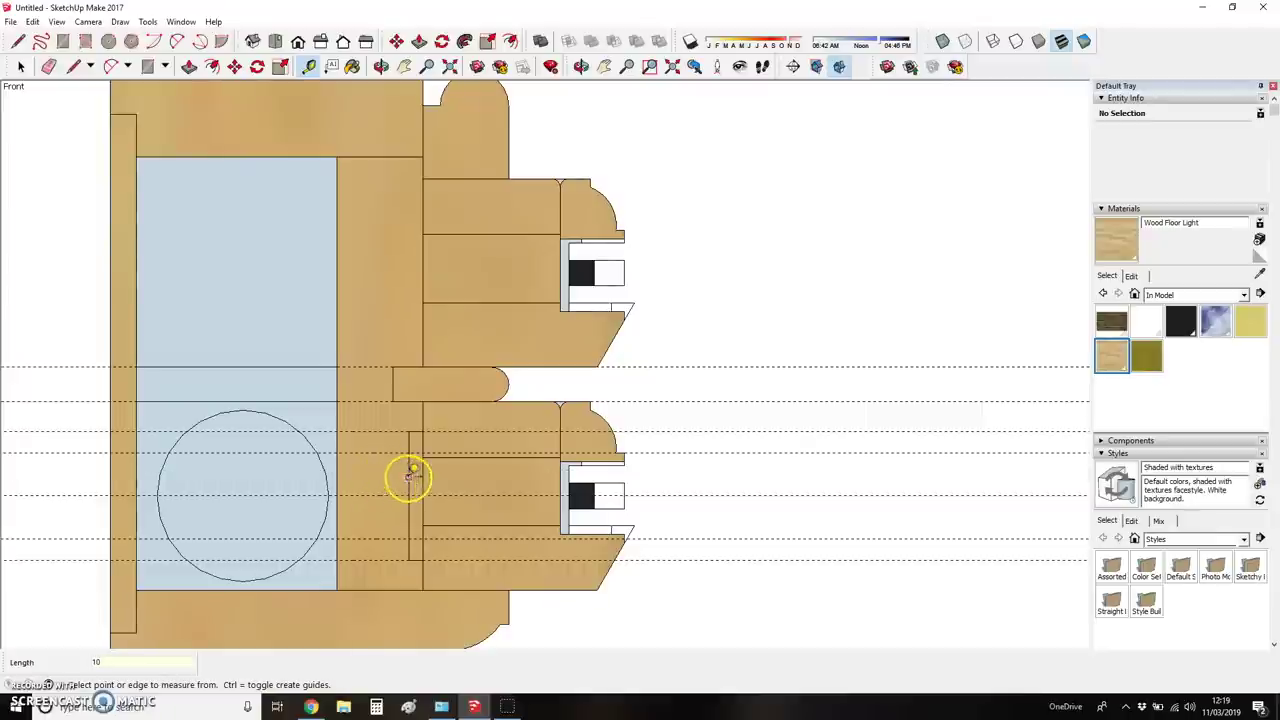
# - Draw two horizontal rectangles 3 mm by 37 mm, just inside the 10 mm guides, from the pulley faceplate into the weight box
pyautogui.press('r')
pyautogui.click(407, 453)
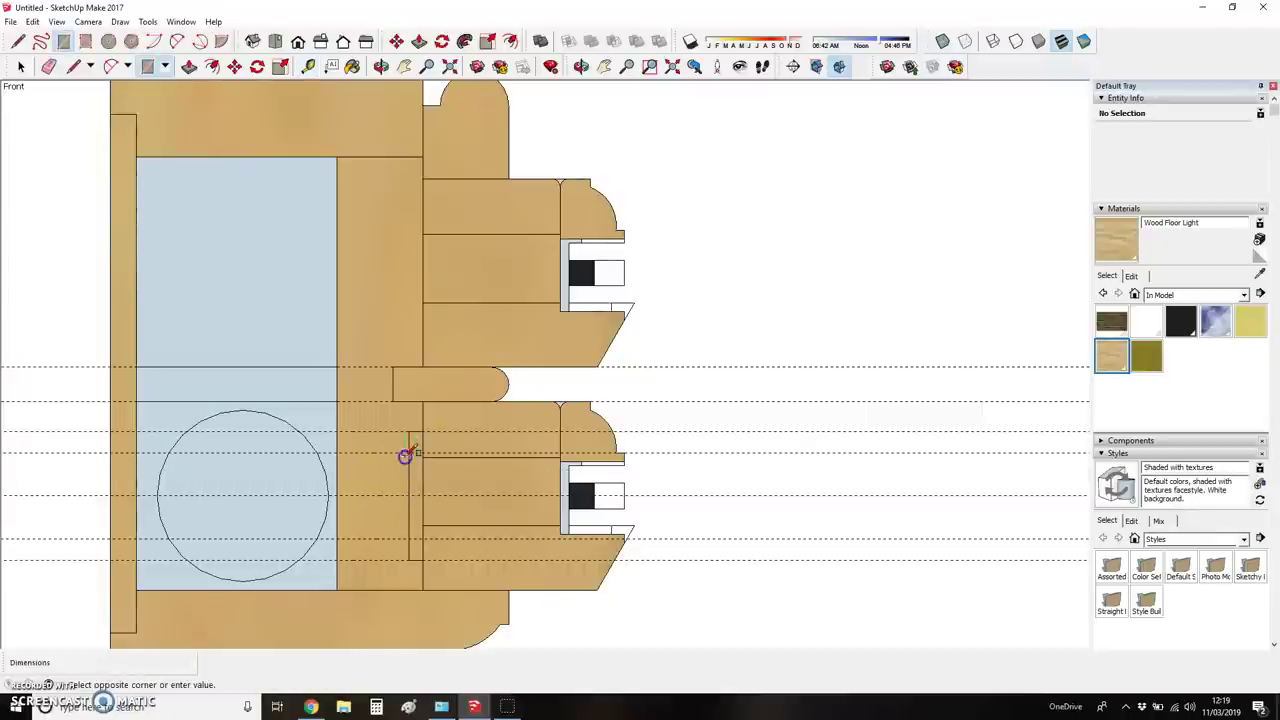
pyautogui.click(250, 465)
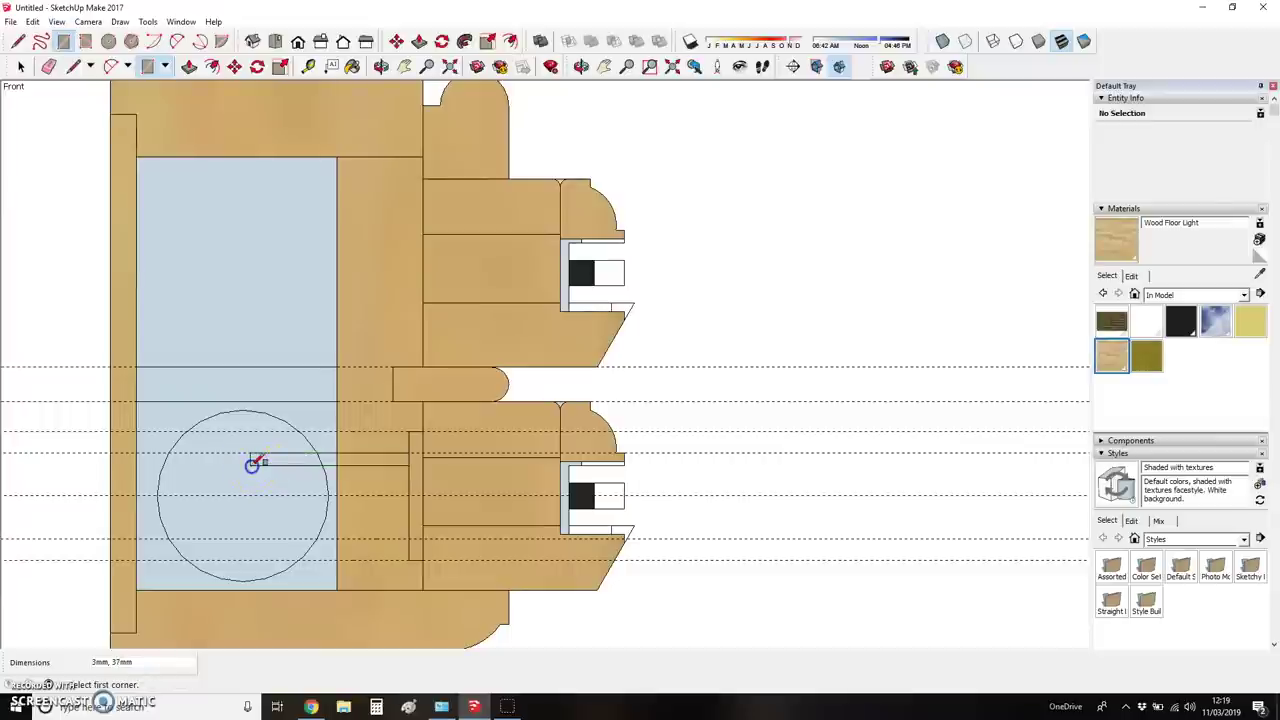
pyautogui.click(410, 538)
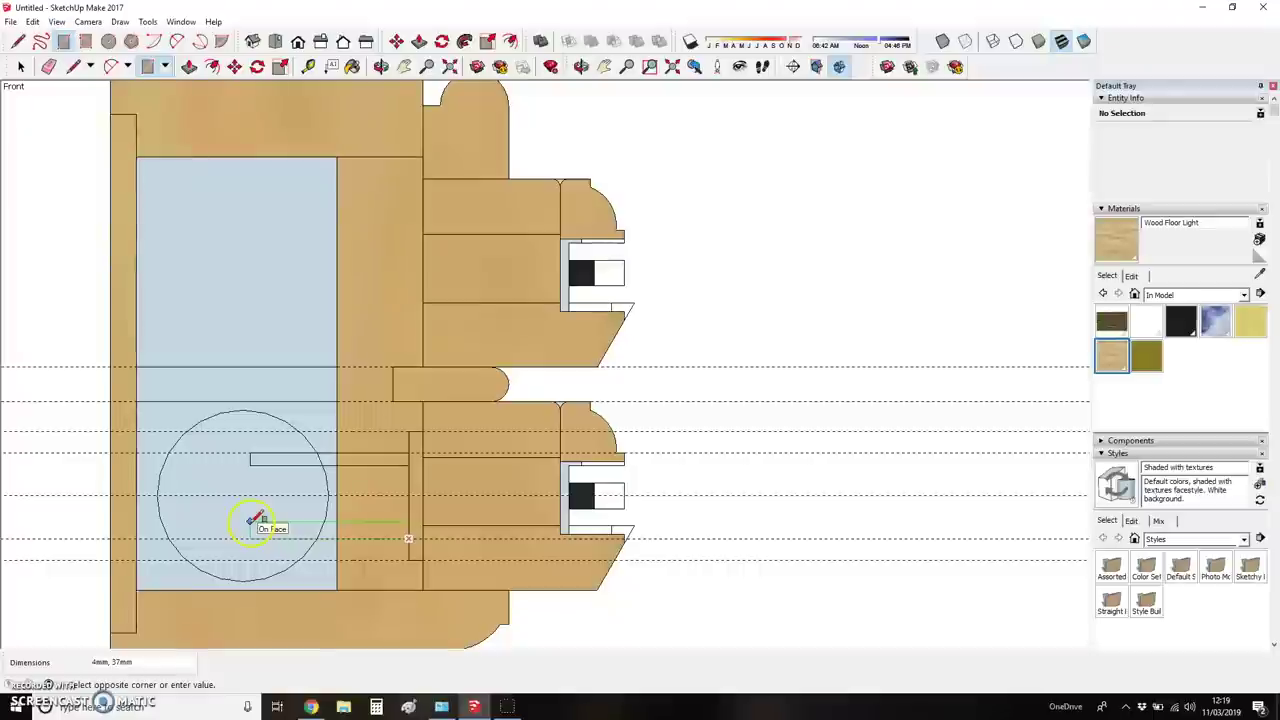
pyautogui.click(251, 524)
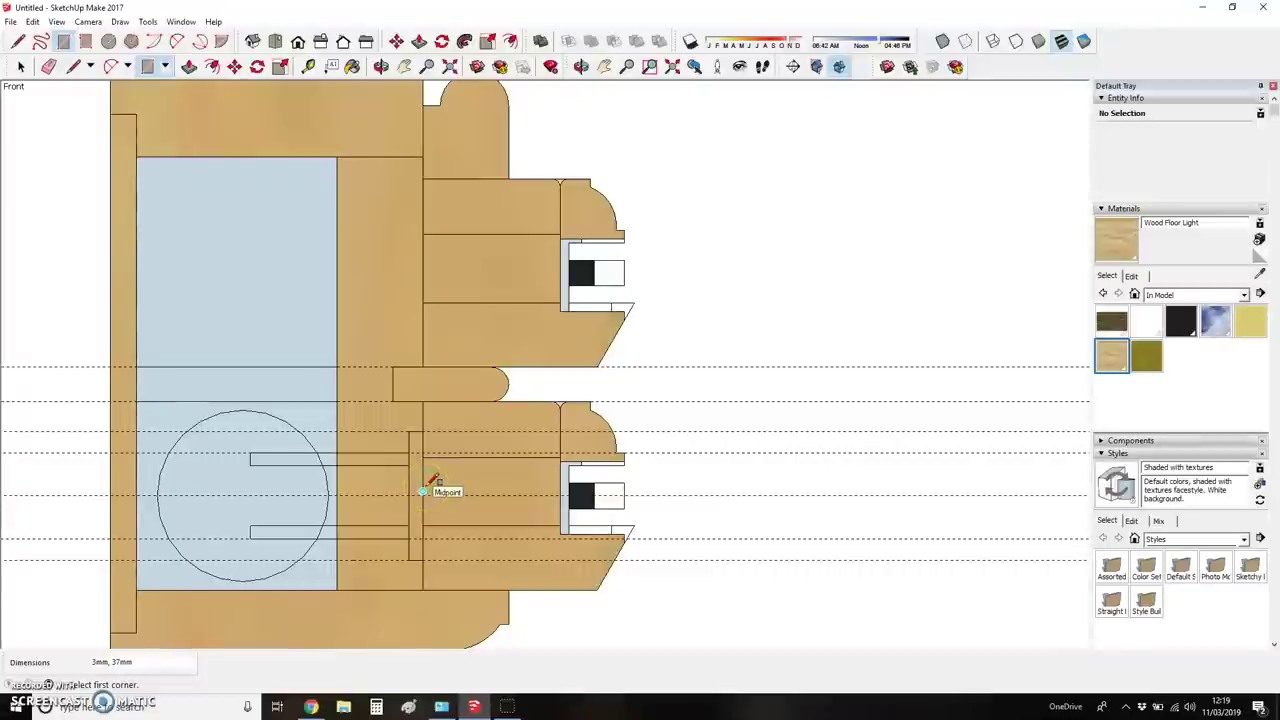
pyautogui.scroll(3, 423, 490)
pyautogui.press('t')
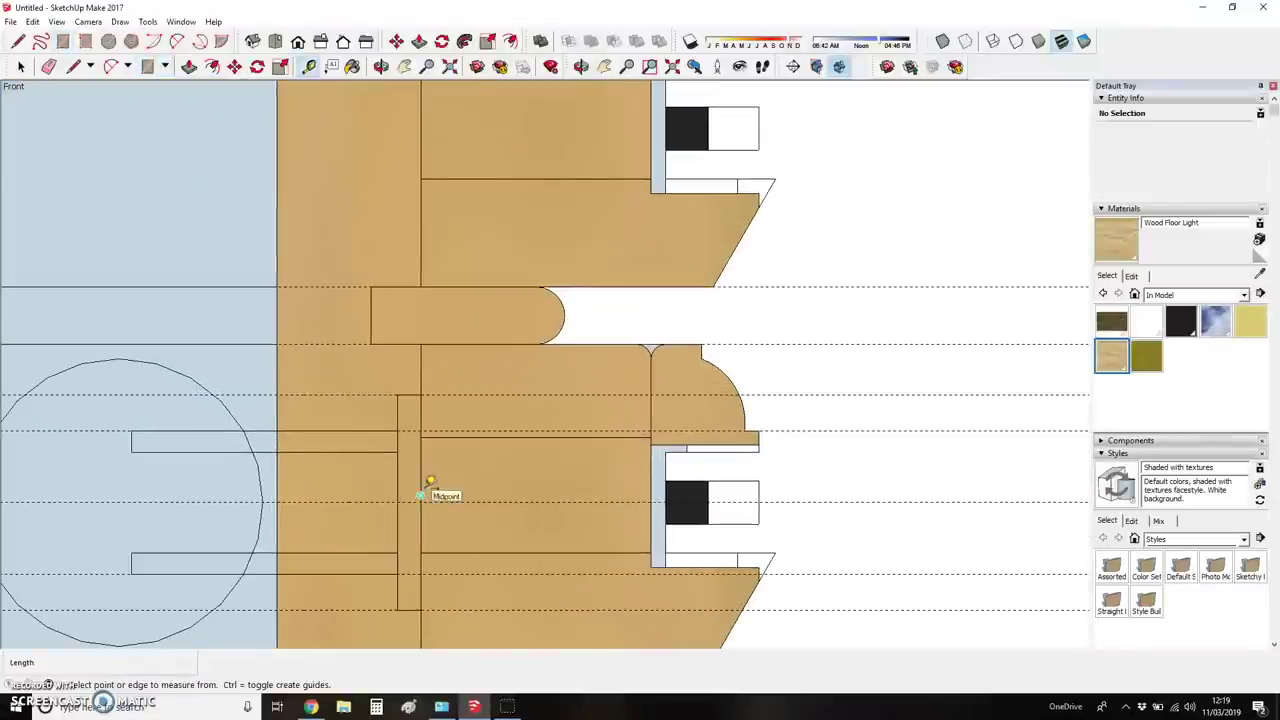
pyautogui.click(424, 482)
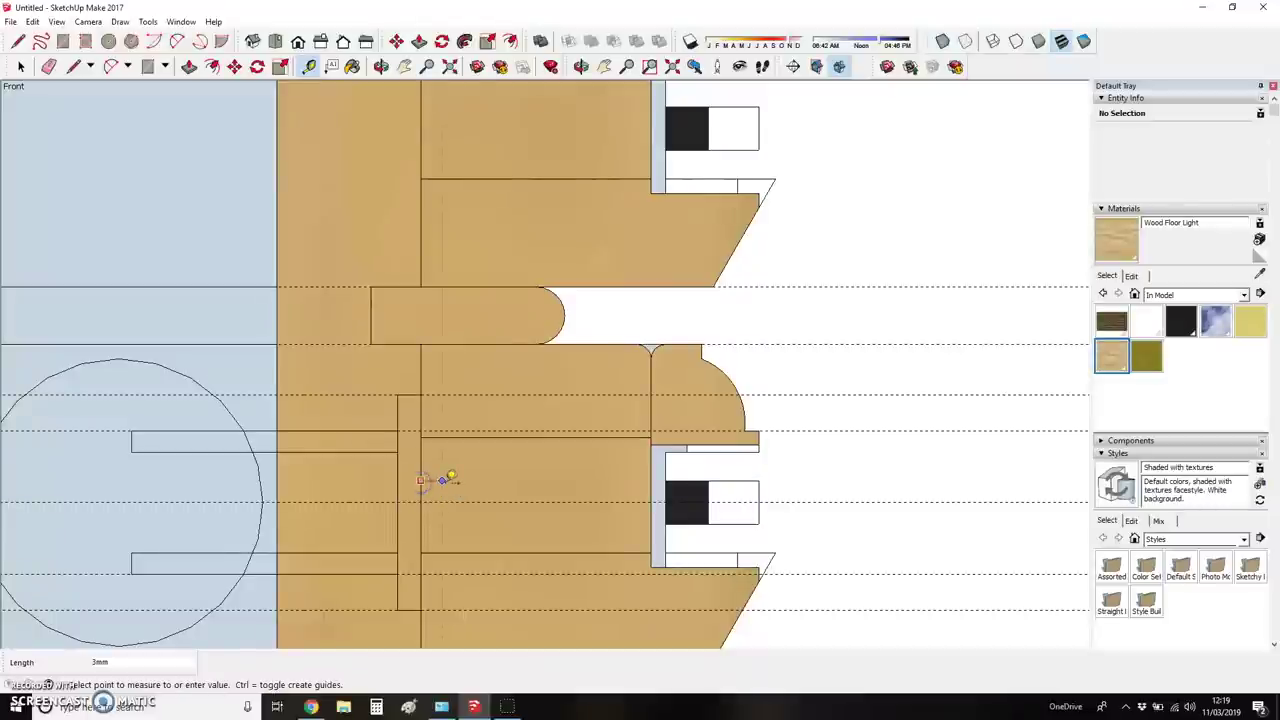
pyautogui.click(399, 482)
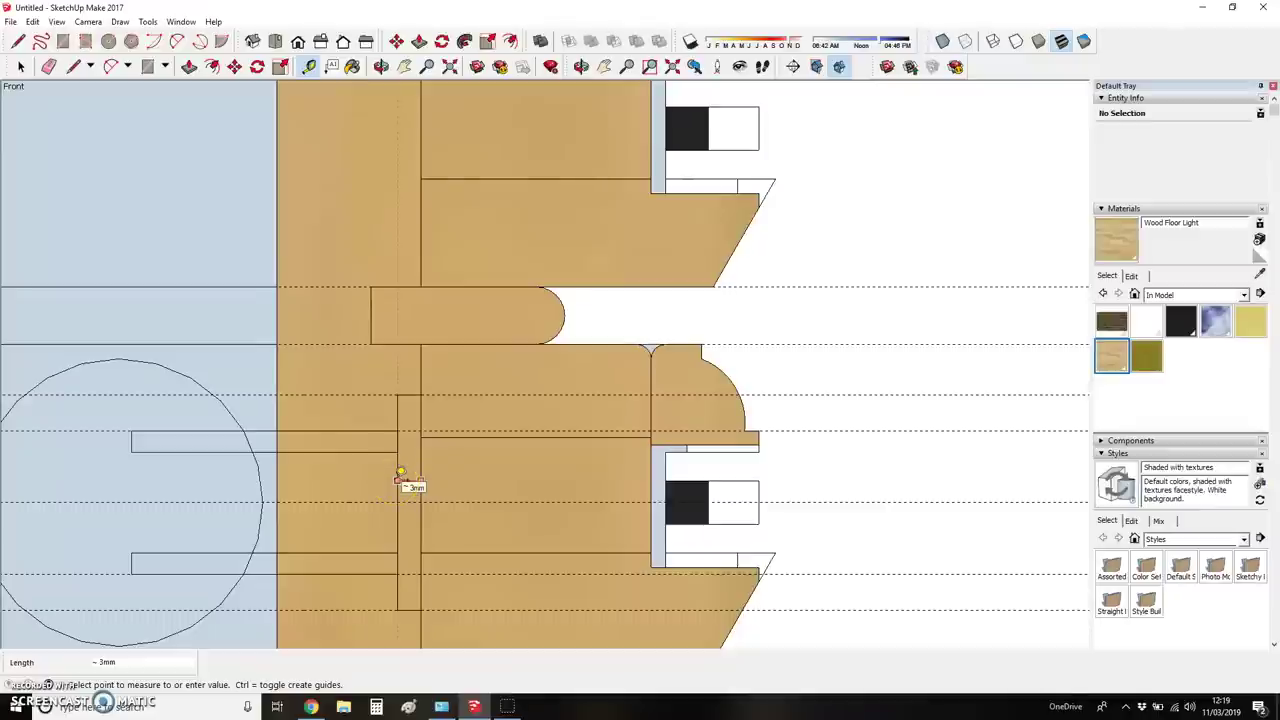
pyautogui.write('5')
pyautogui.press('Return')
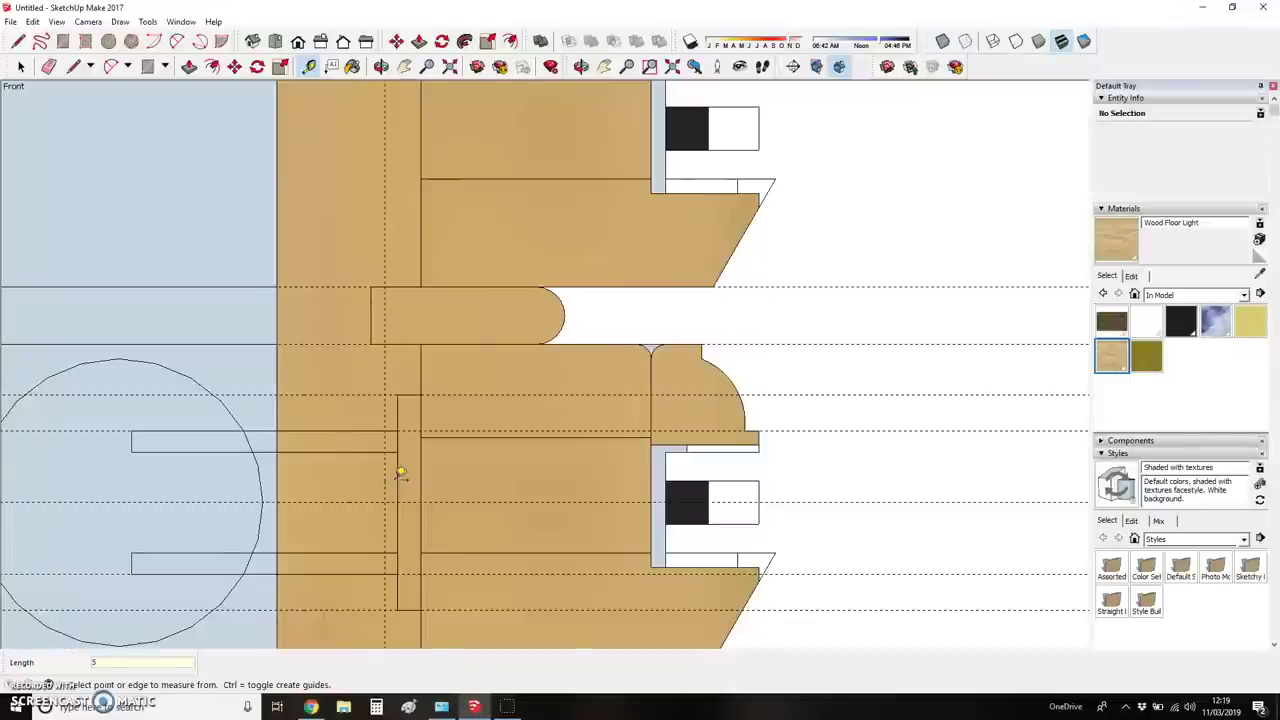
# - Place a vertical guide 6 mm outside the pulley stile's sash-side face and draw a 4 mm radius circle where it crosses the centre guide
pyautogui.click(420, 479)
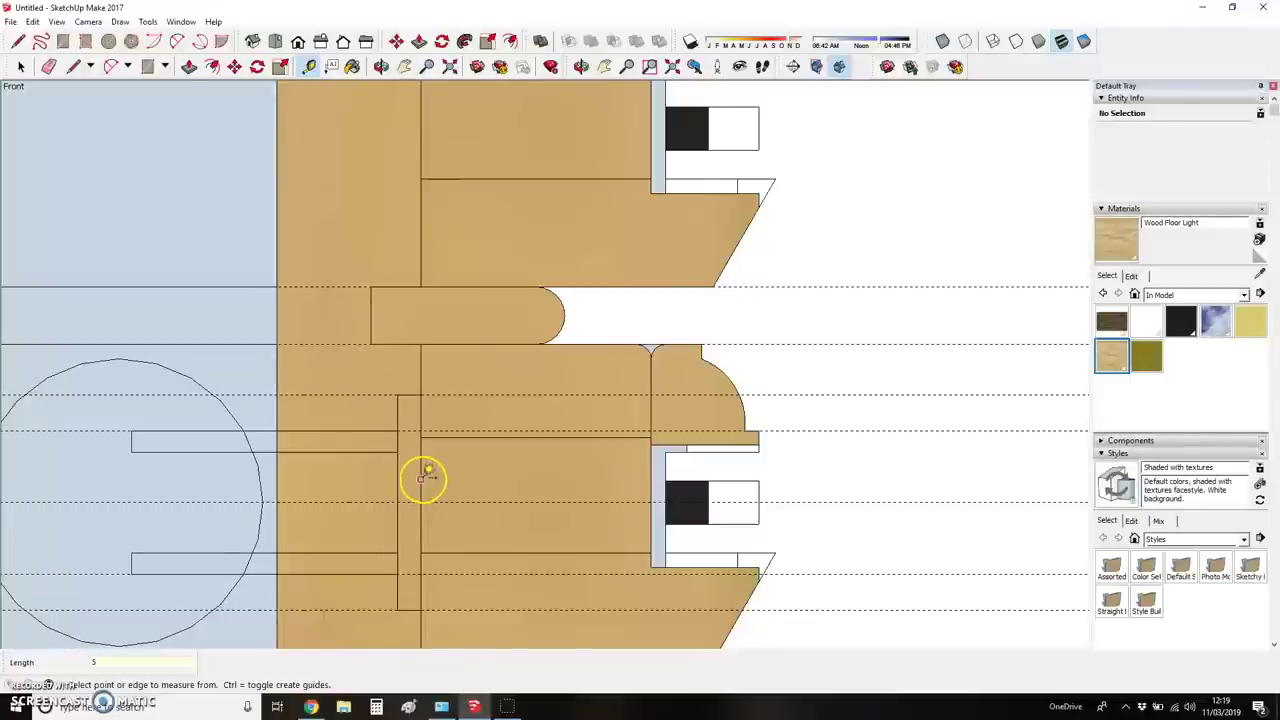
pyautogui.write('6')
pyautogui.press('Return')
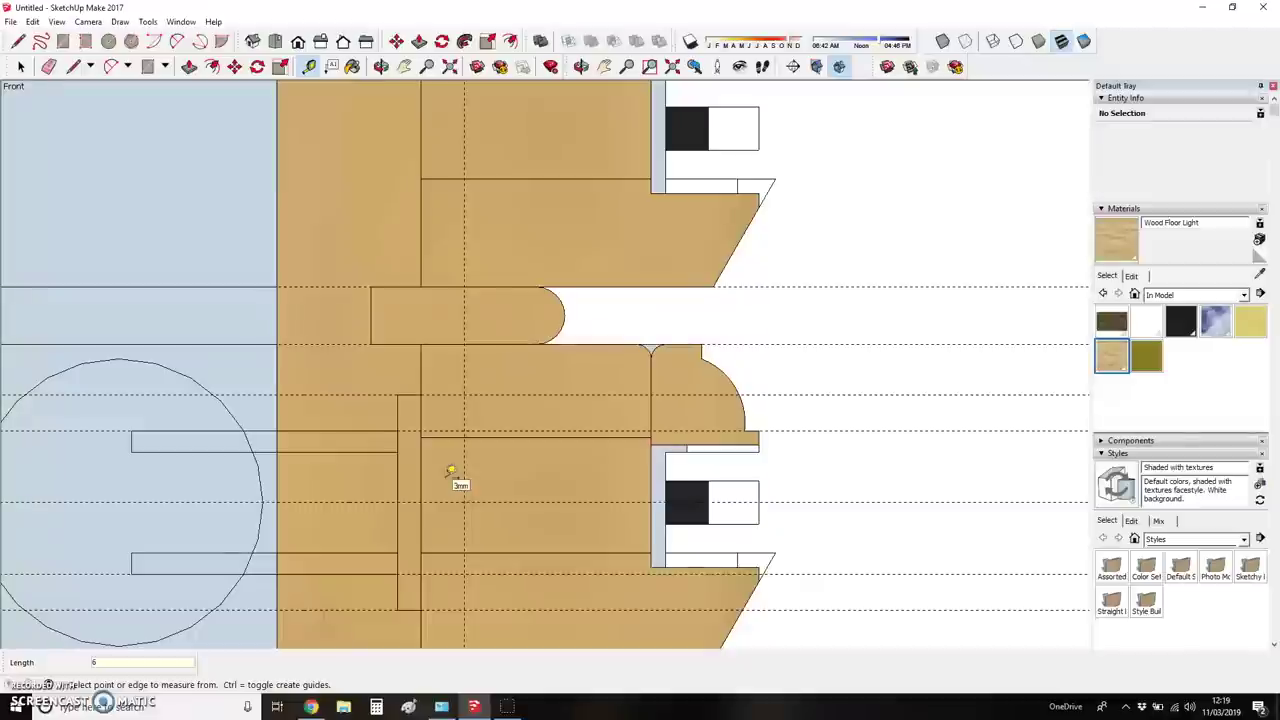
pyautogui.press('c')
pyautogui.click(464, 502)
pyautogui.write('4')
pyautogui.press('Return')
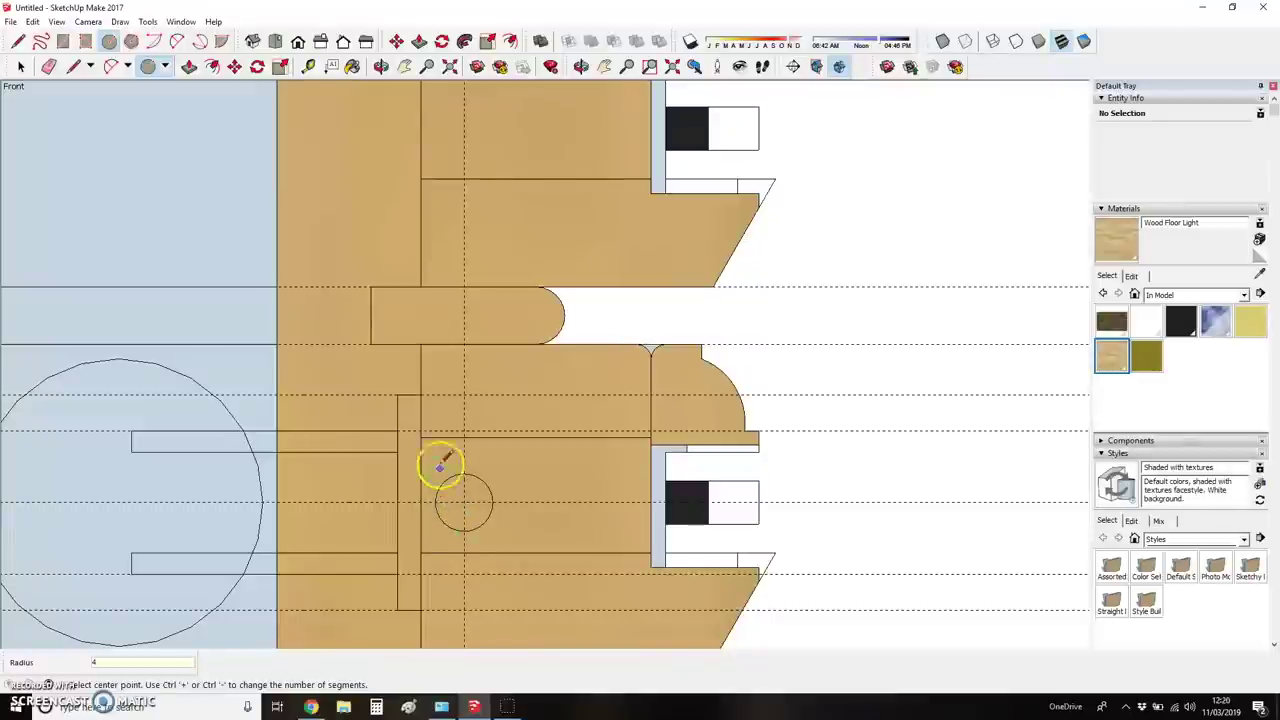
# - Draw a 1 mm vertical line upward from the top of the small circle
pyautogui.press('l')
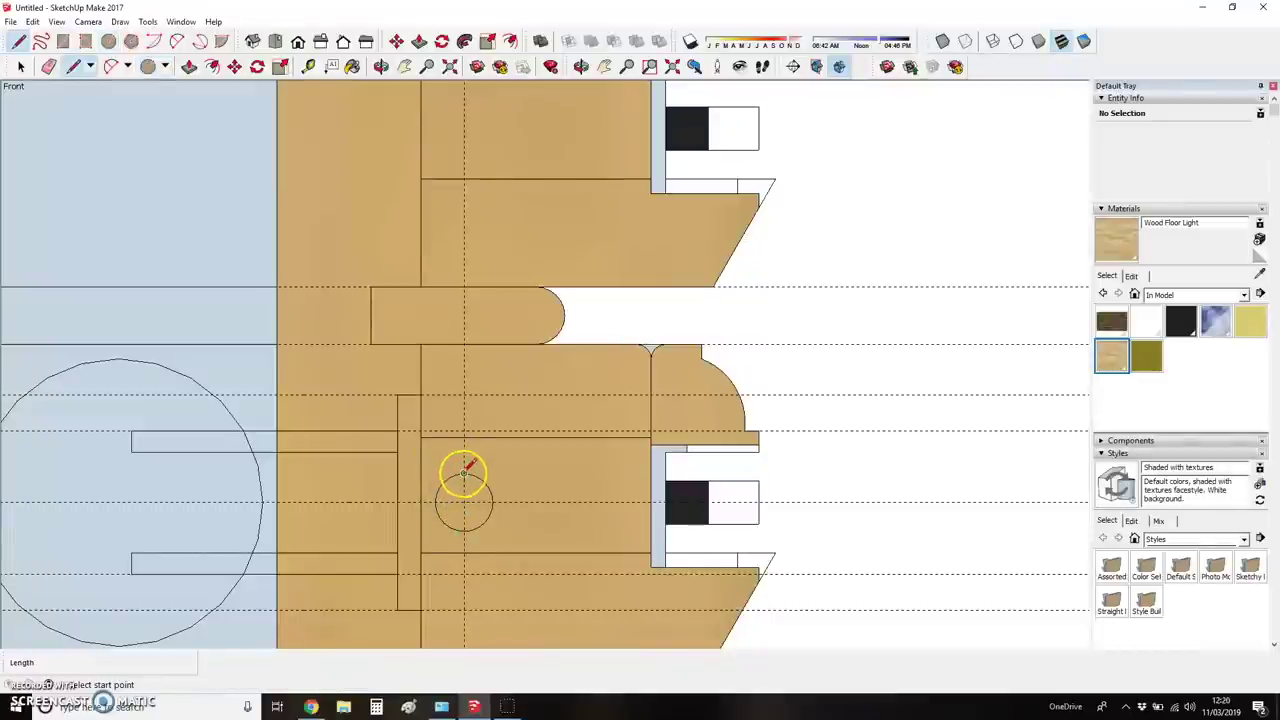
pyautogui.click(464, 473)
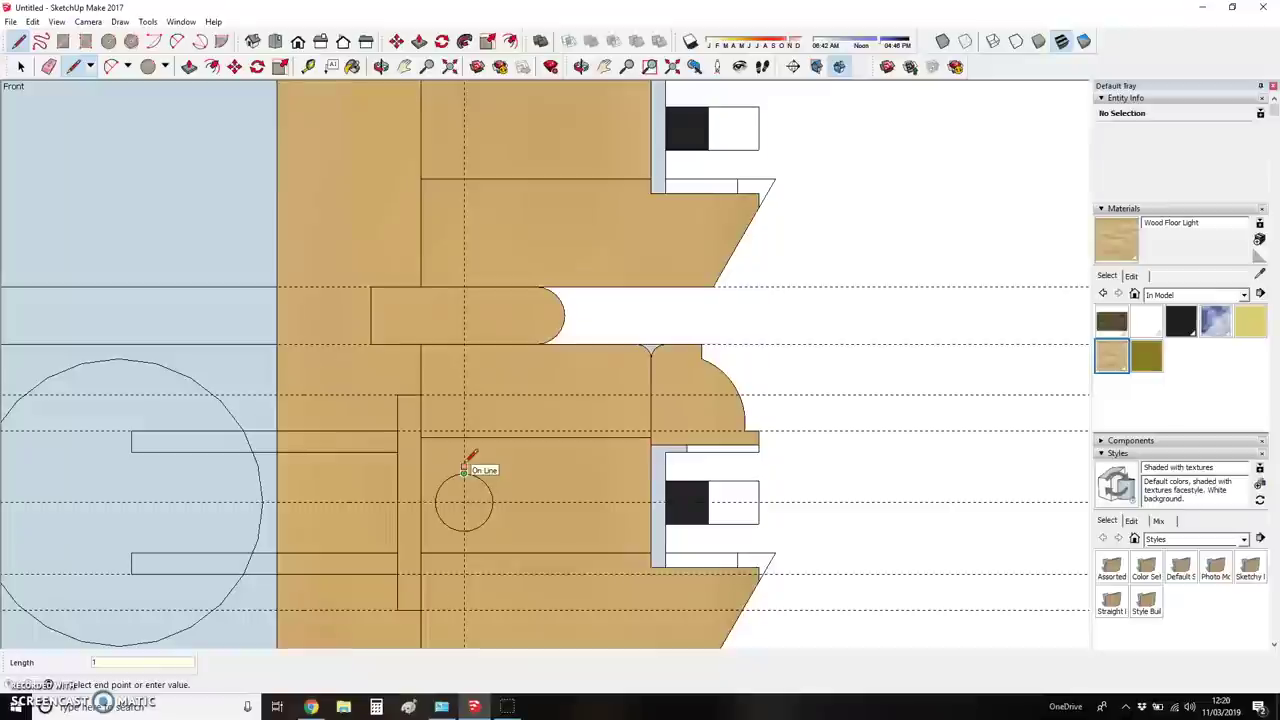
pyautogui.scroll(-1, 240, 485)
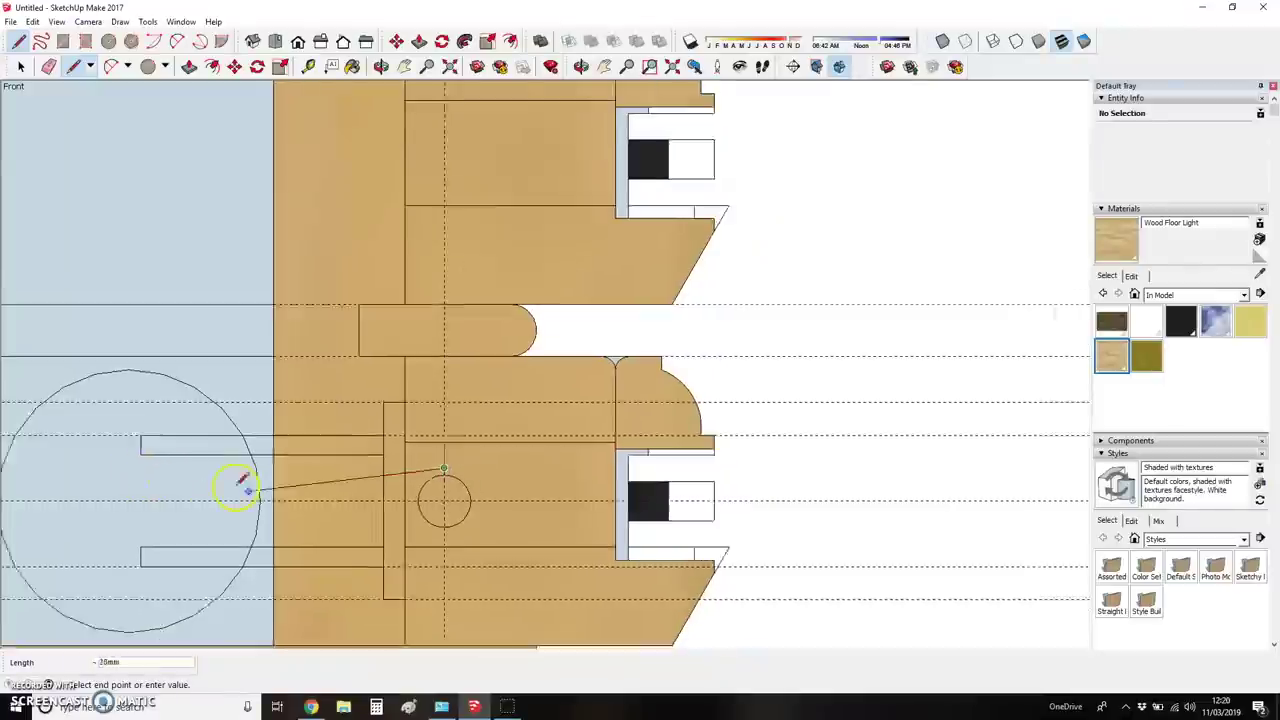
pyautogui.scroll(2, 220, 488)
pyautogui.press('Escape')
# - Place a vertical guide 22 mm into the weight box from the pulley stile and draw a horizontal line to it from the 1 mm line's upper end
pyautogui.press('t')
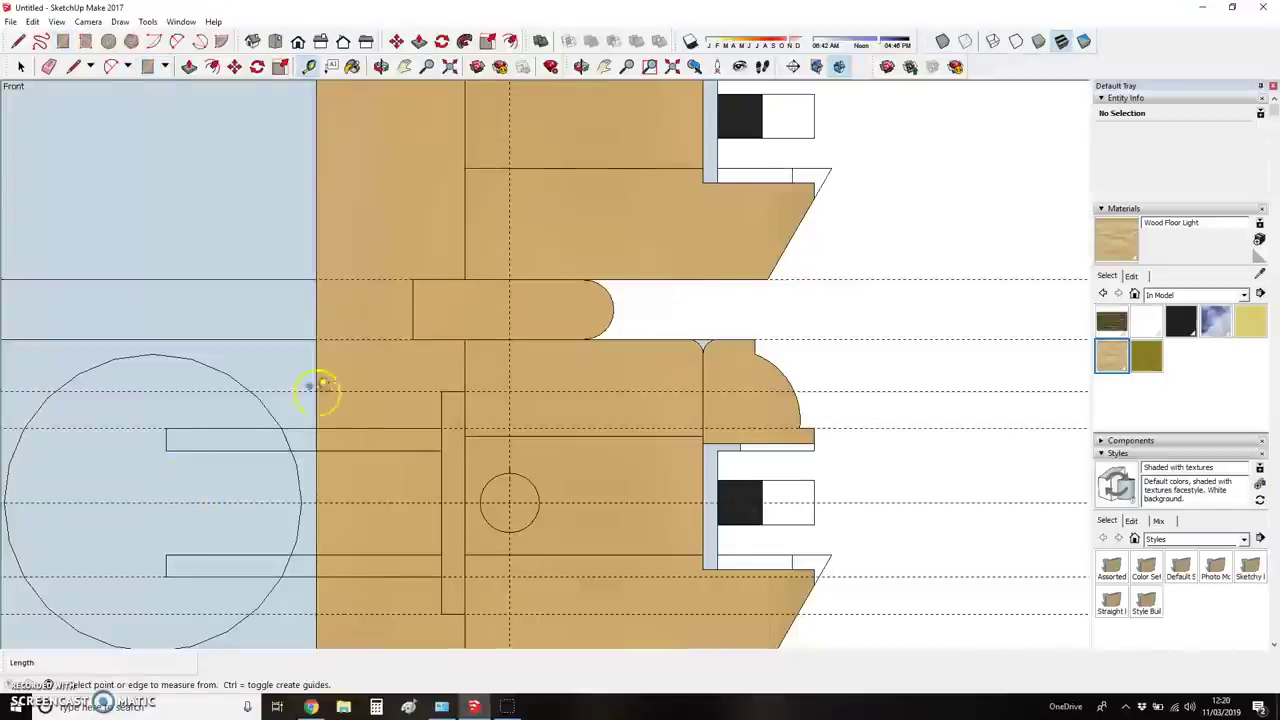
pyautogui.click(315, 405)
pyautogui.write('22')
pyautogui.press('Return')
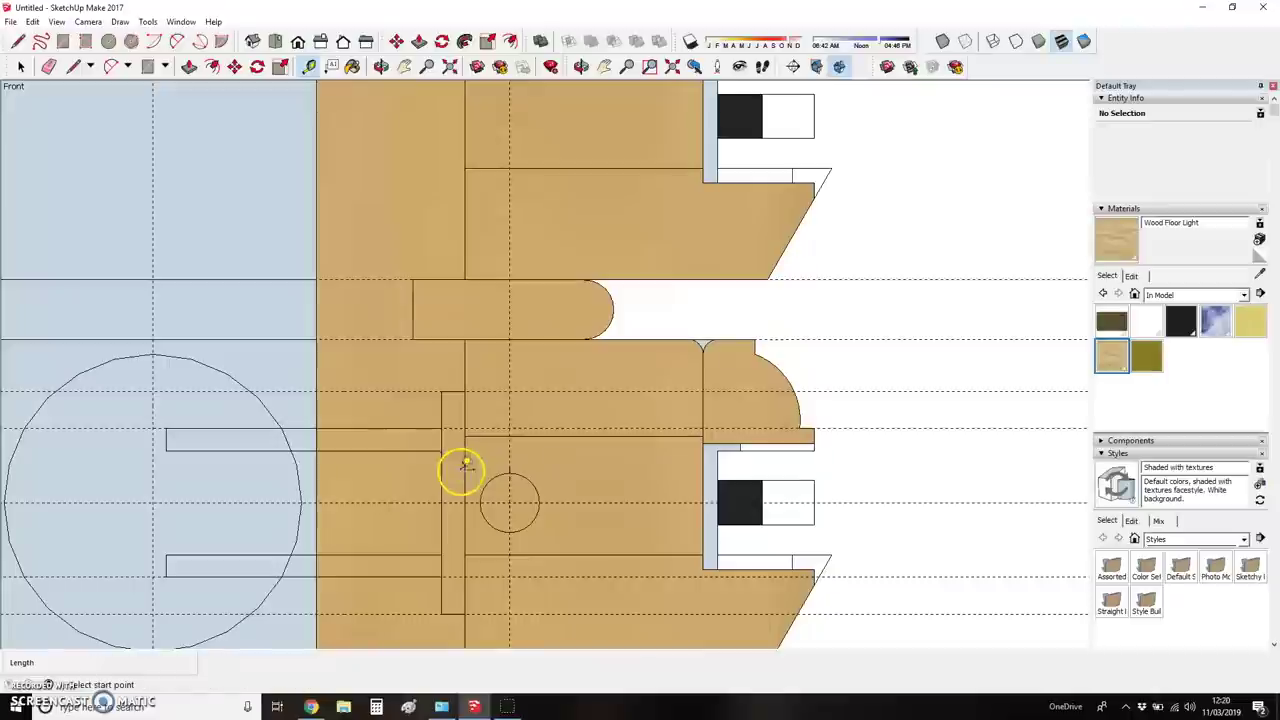
pyautogui.press('l')
pyautogui.click(509, 466)
pyautogui.click(153, 463)
# - Draw a 1 mm line below the small circle, a horizontal line to the weight-box guide, and 1 mm inward returns on both horizontal lines
pyautogui.click(510, 531)
pyautogui.write('1')
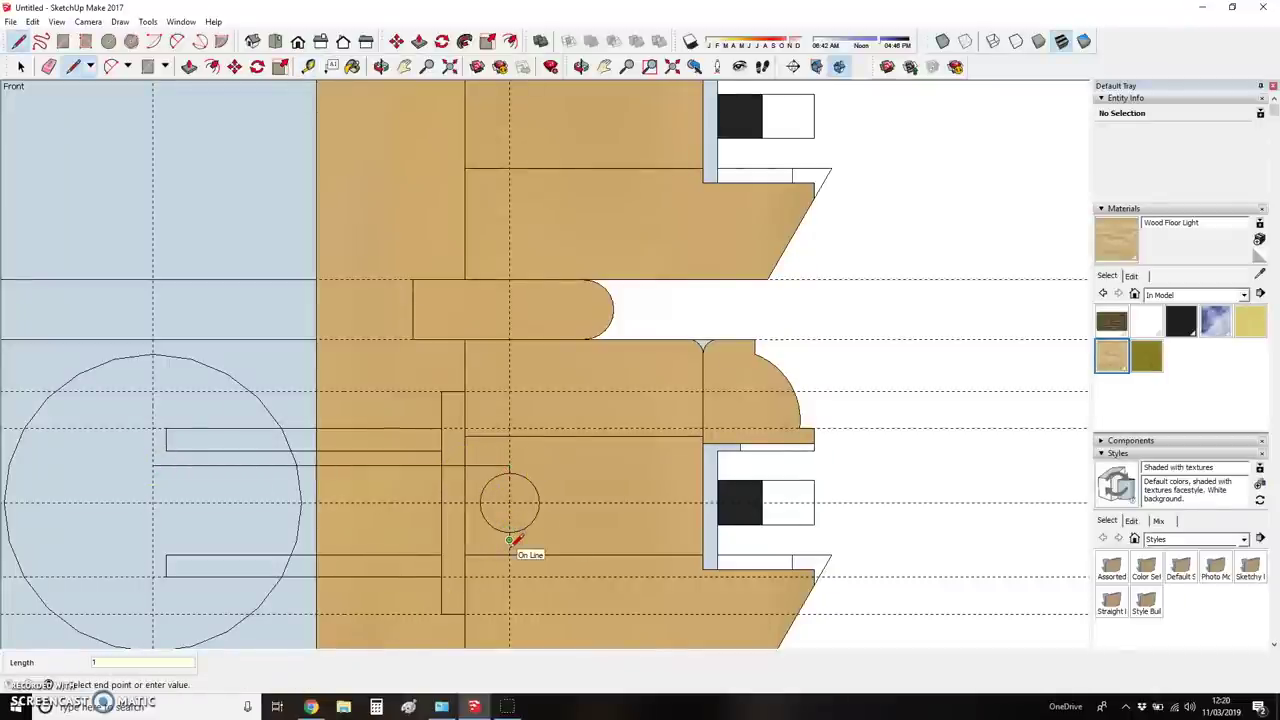
pyautogui.press('Return')
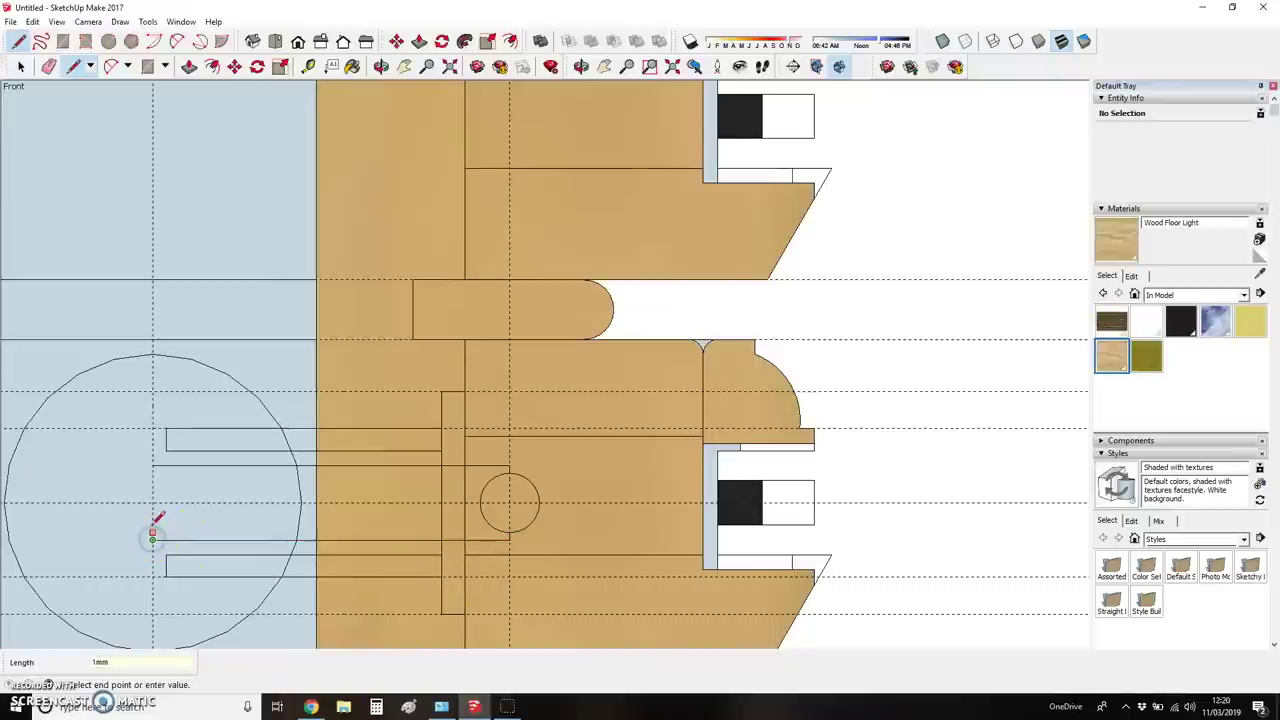
pyautogui.moveTo(154, 523); pyautogui.dragTo(347, 491)
pyautogui.write('1')
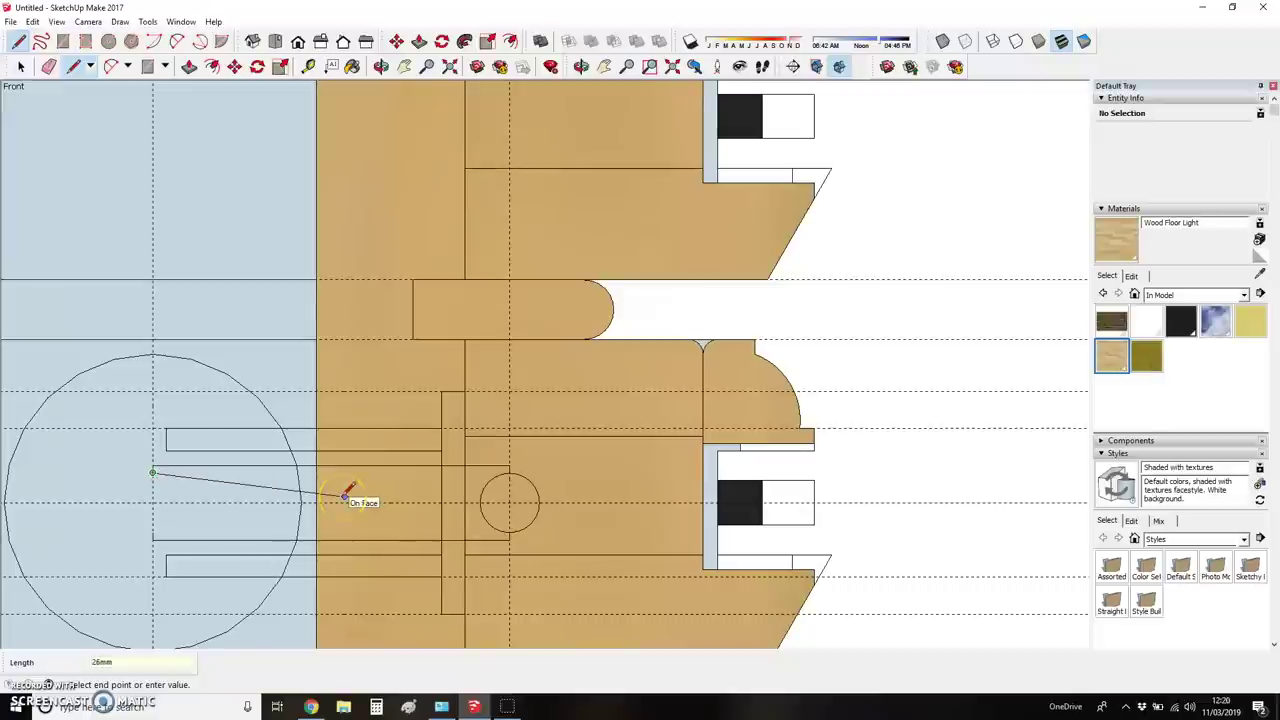
# - Add a vertical guide 4 mm from the weight-box guide and draw a 4 mm radius circle where the weight-box guide meets the centre guide
pyautogui.write('t')
pyautogui.click(151, 491)
pyautogui.write('4')
pyautogui.press('Return')
pyautogui.press('c')
pyautogui.click(182, 501)
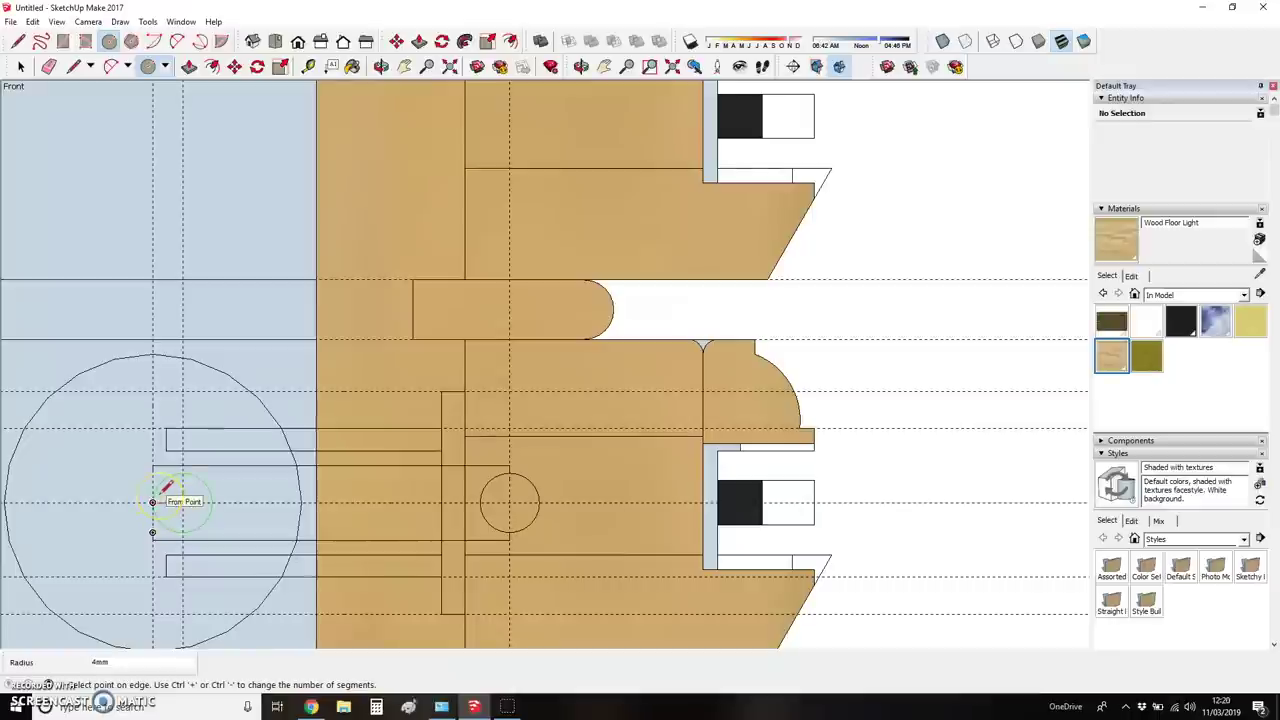
pyautogui.click(152, 501)
pyautogui.click(154, 501)
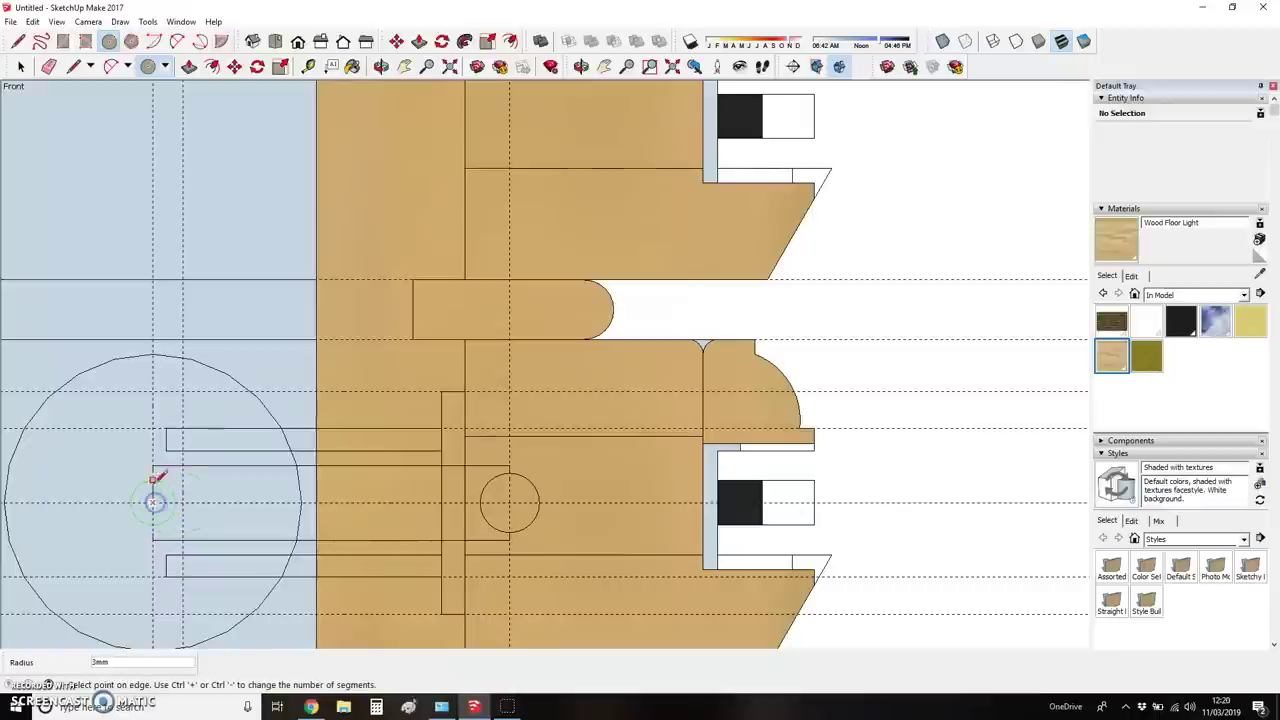
pyautogui.click(155, 471)
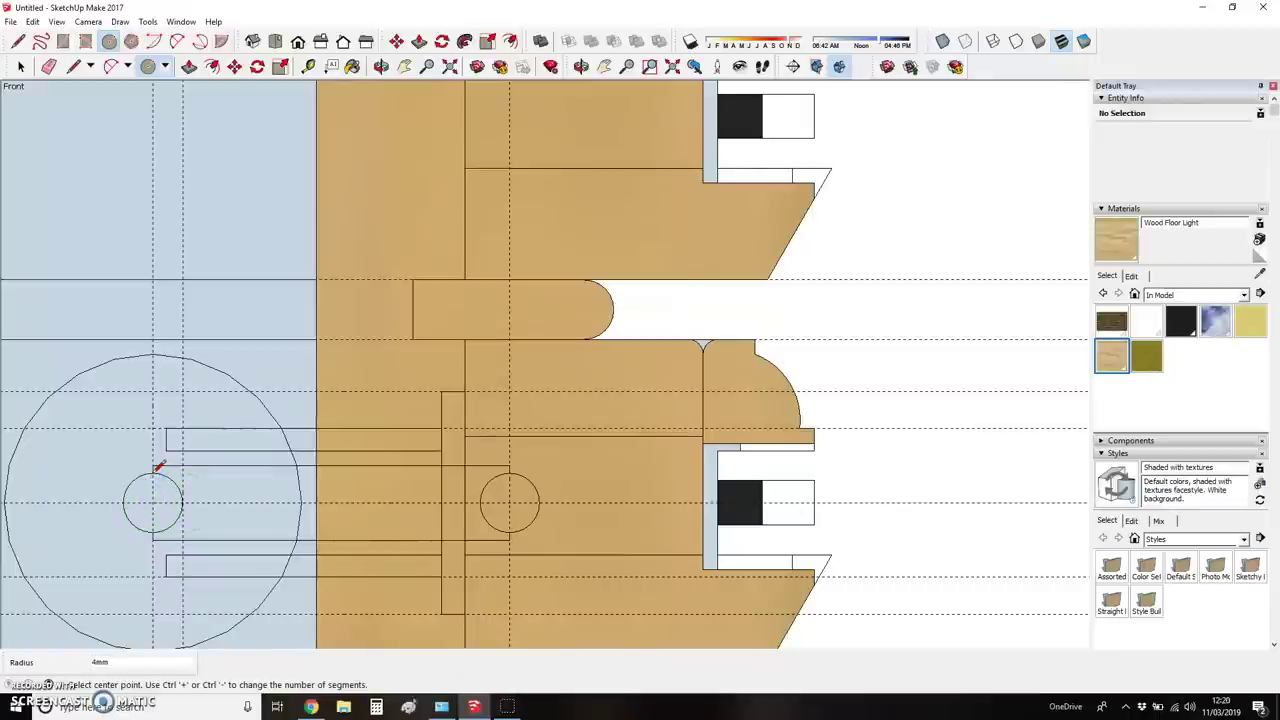
# - Erase the outer half of the new circle, the vertical guide through its centre and the horizontal centre guide
pyautogui.press('e')
pyautogui.moveTo(128, 465); pyautogui.dragTo(184, 510)
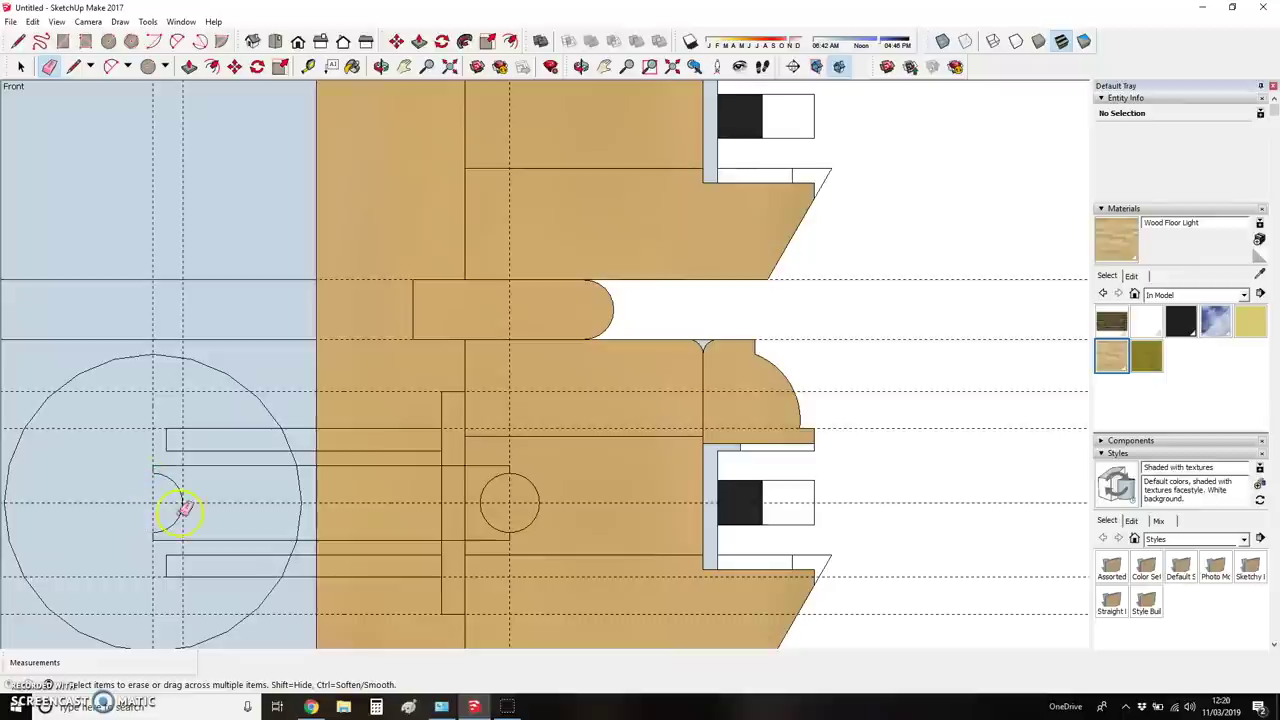
pyautogui.click(155, 503)
pyautogui.moveTo(477, 509)
pyautogui.mouseDown()
pyautogui.moveTo(518, 497)
pyautogui.moveTo(445, 508)
pyautogui.mouseUp()
# - Measure from the upper pulley line's sash-side end back to the pulley stile's weight-box face
pyautogui.press('t')
pyautogui.click(509, 466)
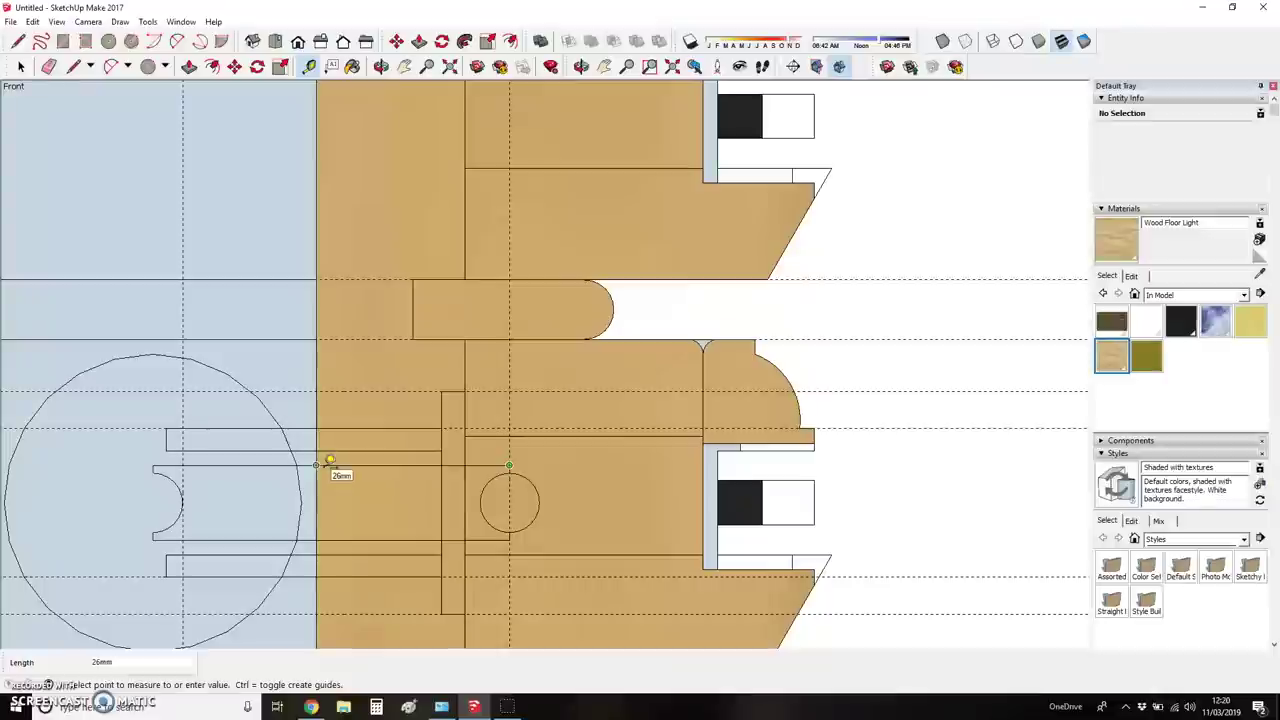
pyautogui.press('d')
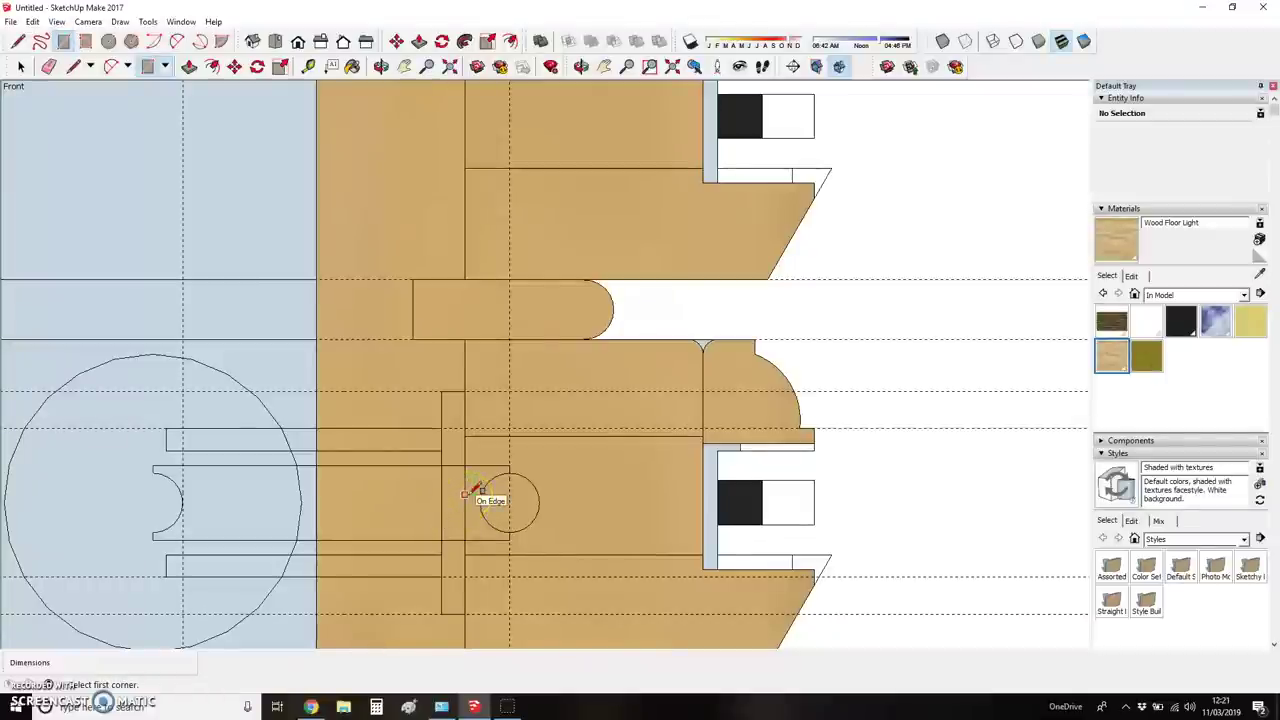
pyautogui.scroll(-3, 540, 490)
pyautogui.scroll(3, 536, 494)
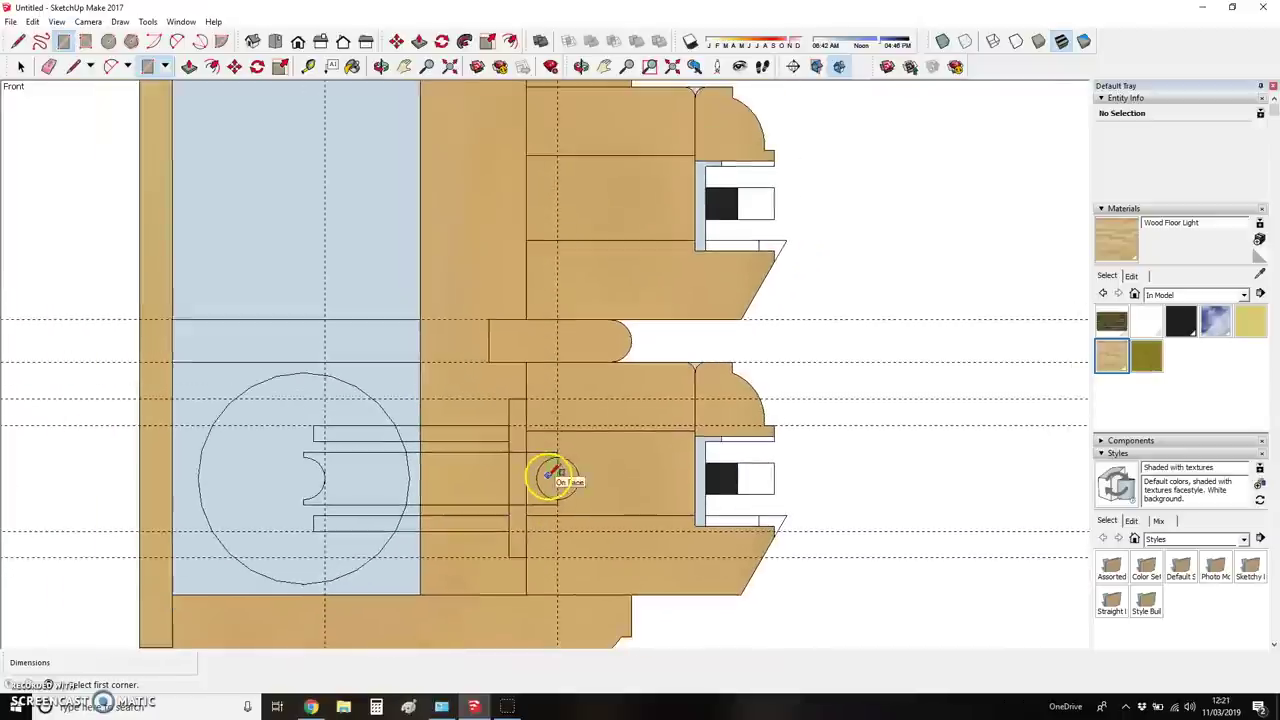
pyautogui.scroll(3, 553, 474)
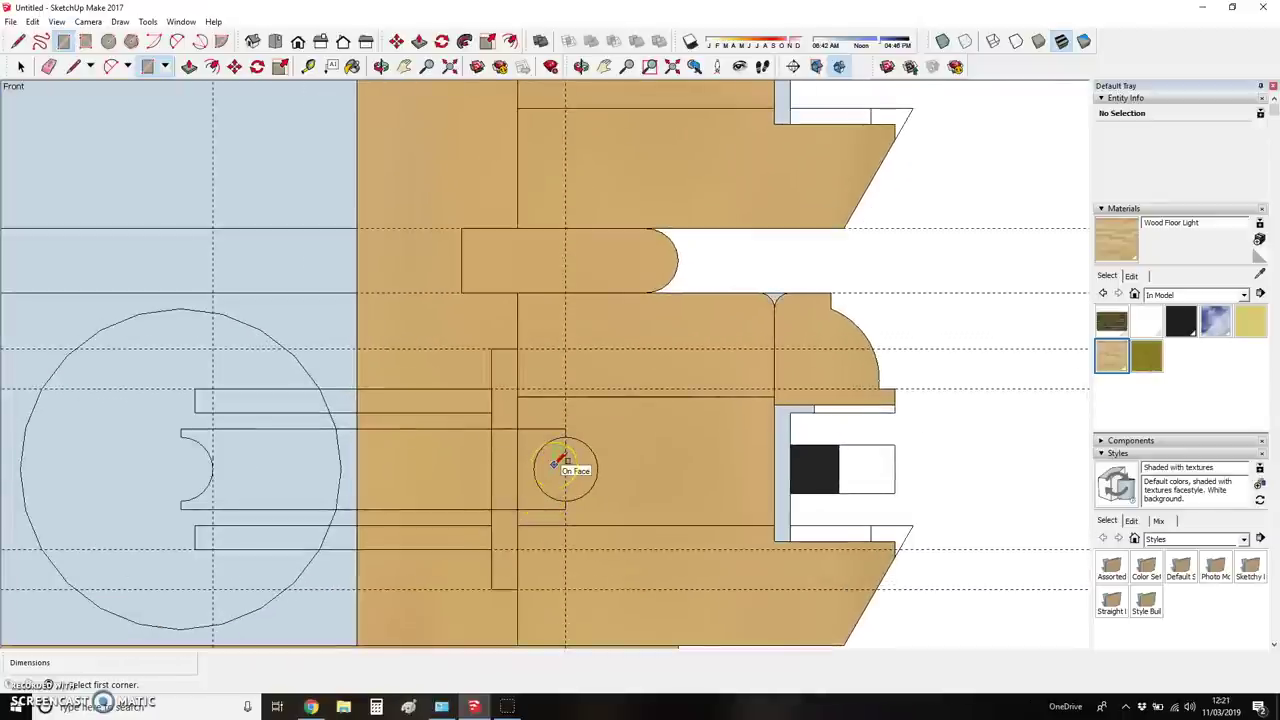
# - Erase the vertical guide through the centre of the small cord circle
pyautogui.press('t')
pyautogui.press('e')
pyautogui.scroll(-1, 580, 440)
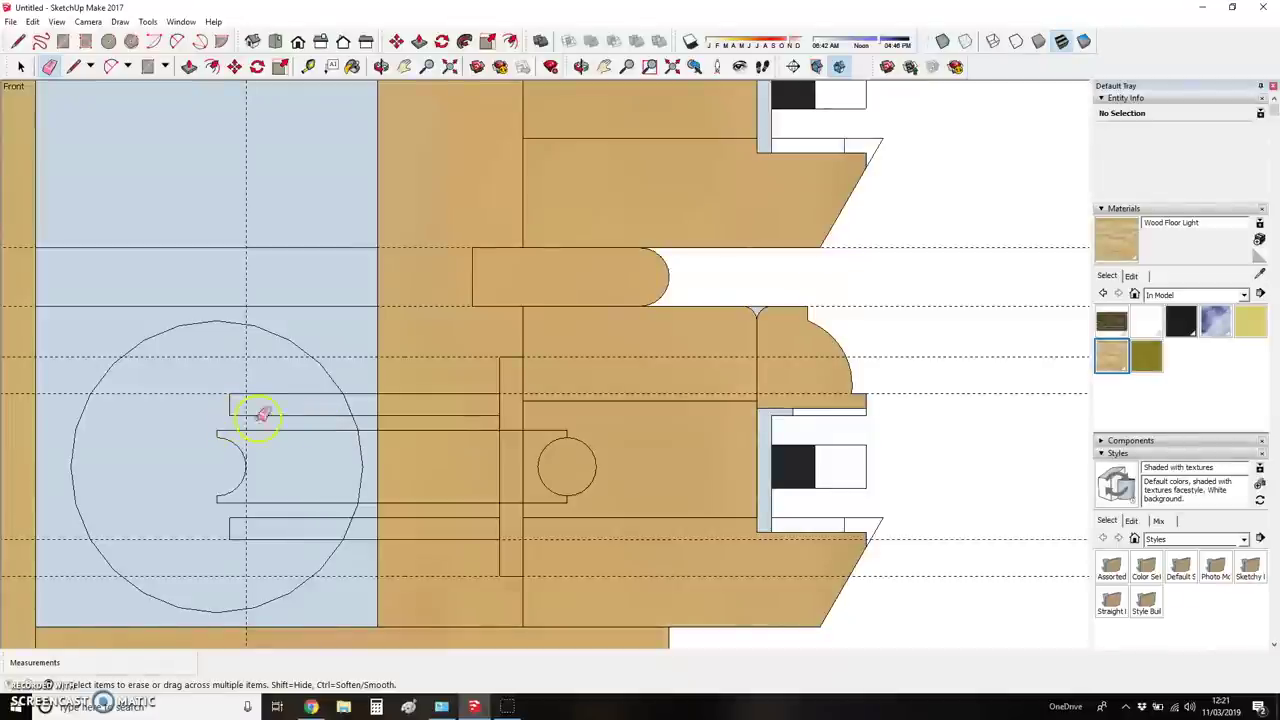
# - Mark a point 24 mm along the upper pulley line from its sash-side end and draw a 2 mm vertical line up to the rectangle
pyautogui.press('t')
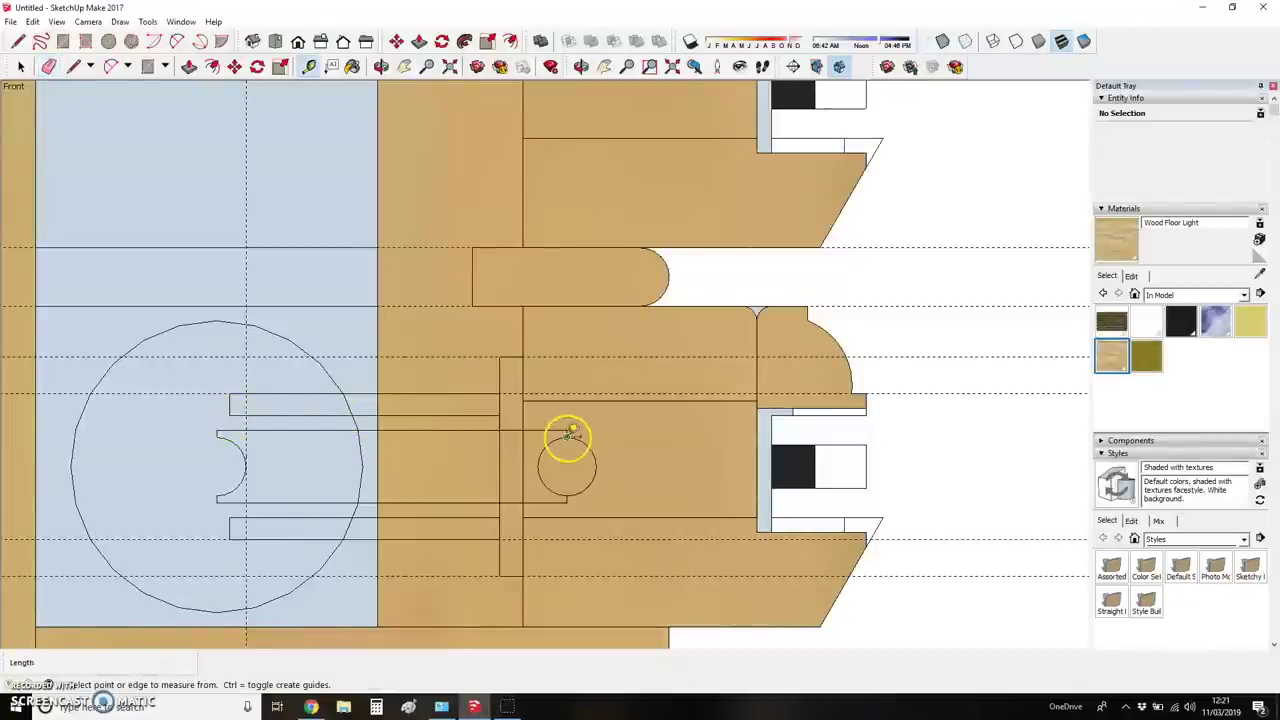
pyautogui.click(566, 431)
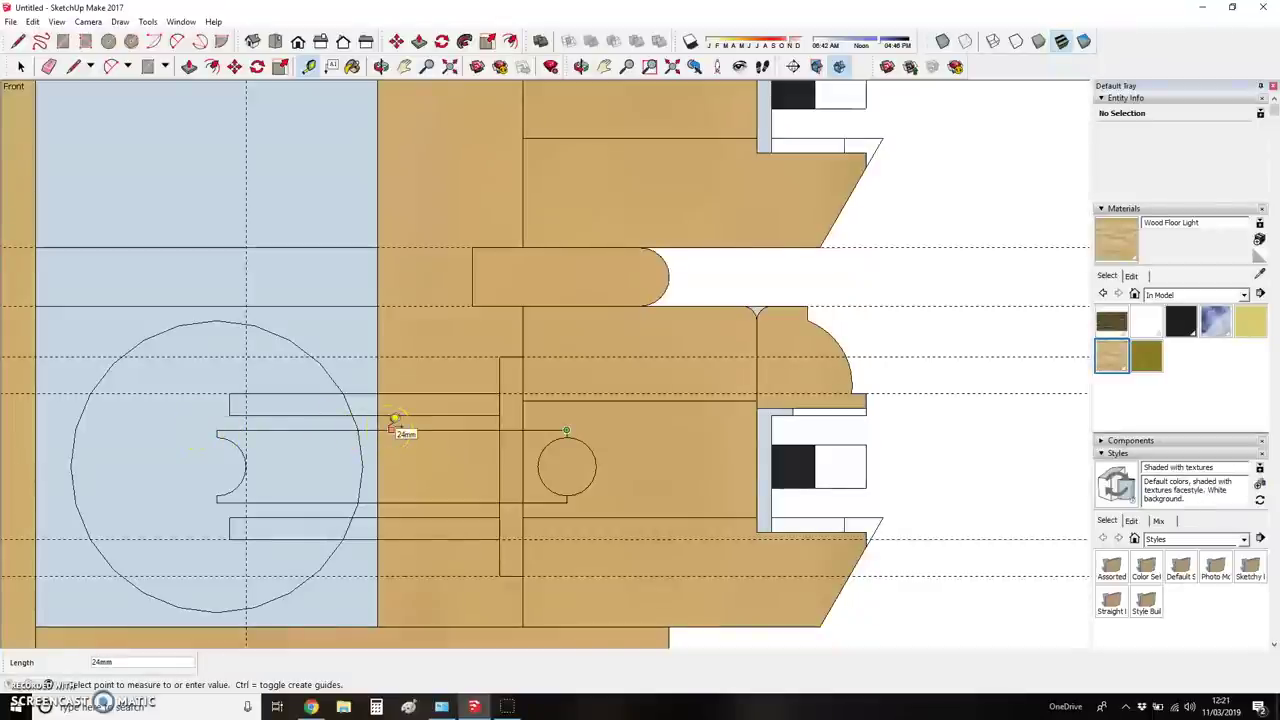
pyautogui.write('2')
pyautogui.press('Return')
pyautogui.press('l')
pyautogui.click(397, 423)
pyautogui.click(393, 418)
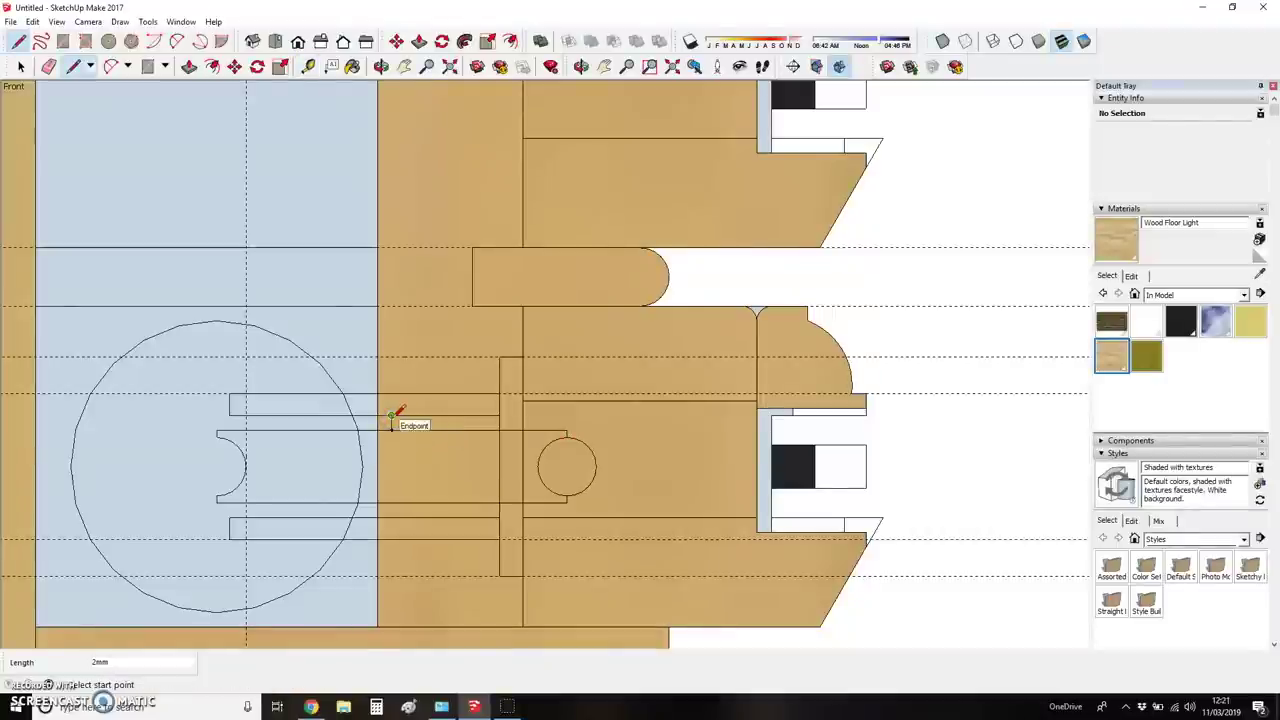
# - Place vertical guides 3 mm to each side of the short 2 mm line, offsetting the second guide 6 mm back from the first
pyautogui.scroll(5, 392, 425)
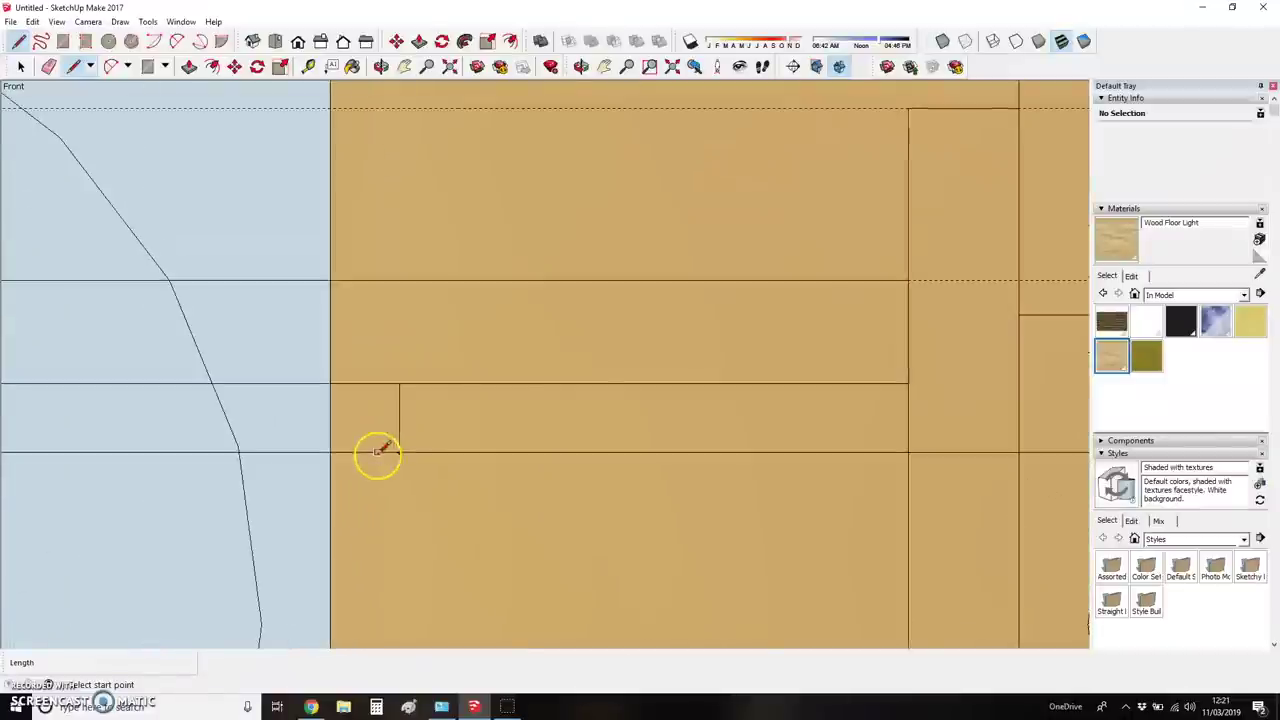
pyautogui.press('t')
pyautogui.click(399, 420)
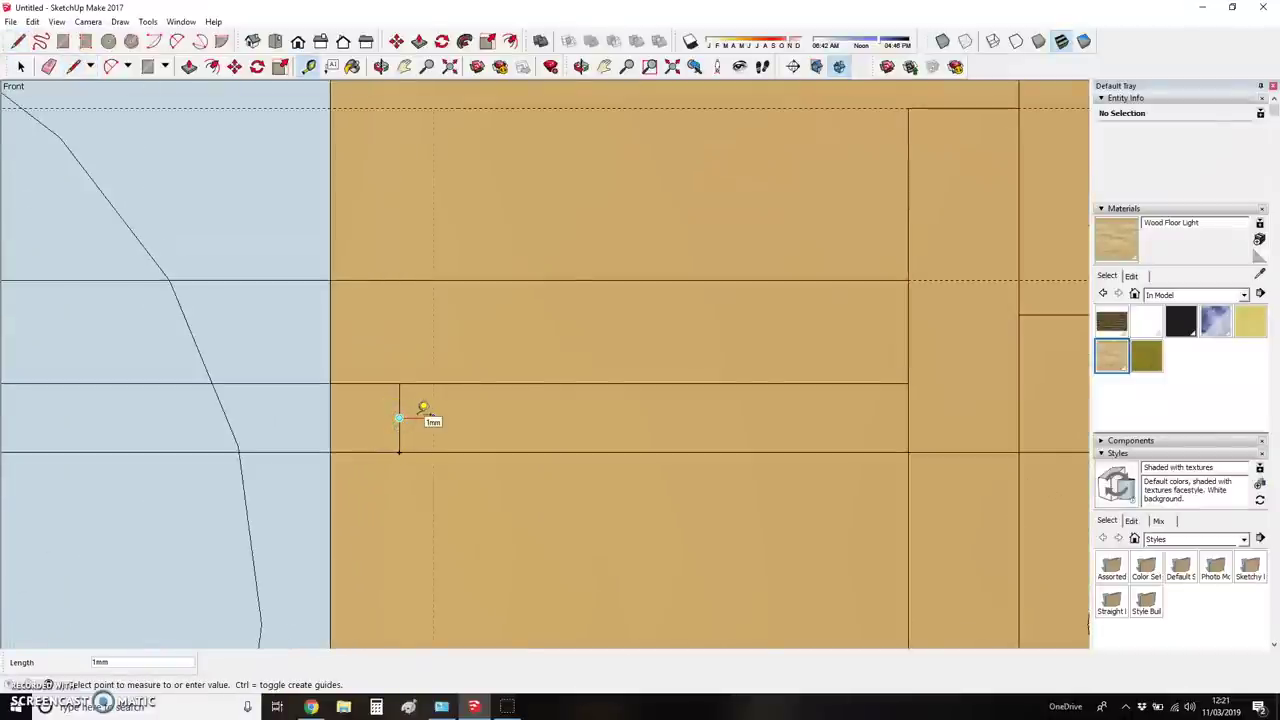
pyautogui.click(502, 421)
pyautogui.click(502, 422)
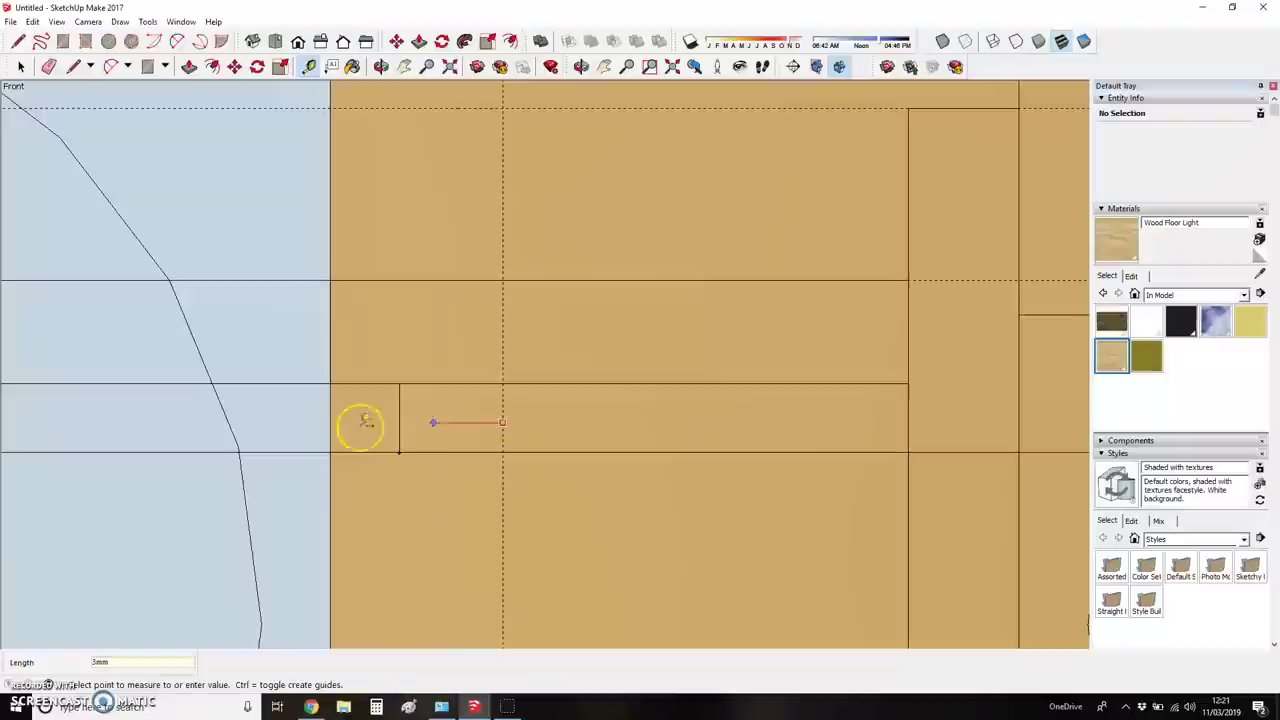
pyautogui.write('6')
pyautogui.press('Return')
pyautogui.scroll(-5, 520, 266)
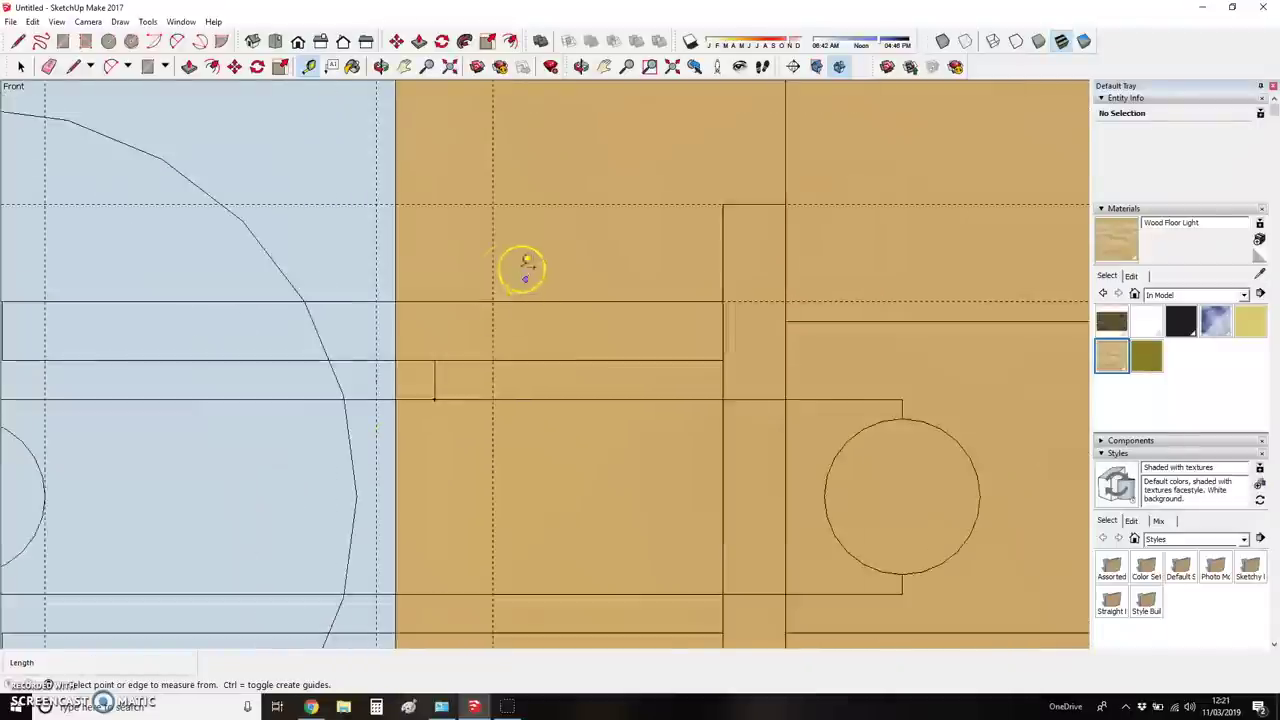
# - Draw a rectangle about 6 mm by 20 mm between the two guides across the pulley plates and erase the short 2 mm line
pyautogui.press('r')
pyautogui.click(488, 440)
pyautogui.click(480, 467)
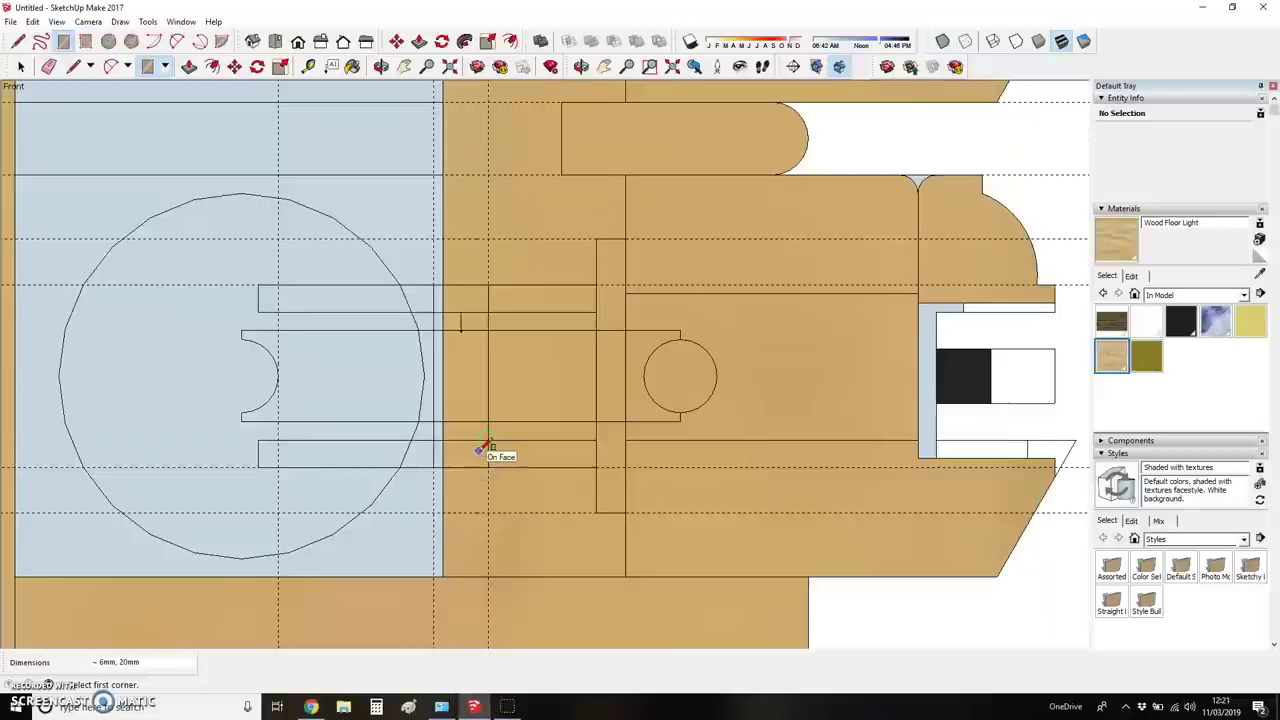
pyautogui.press('e')
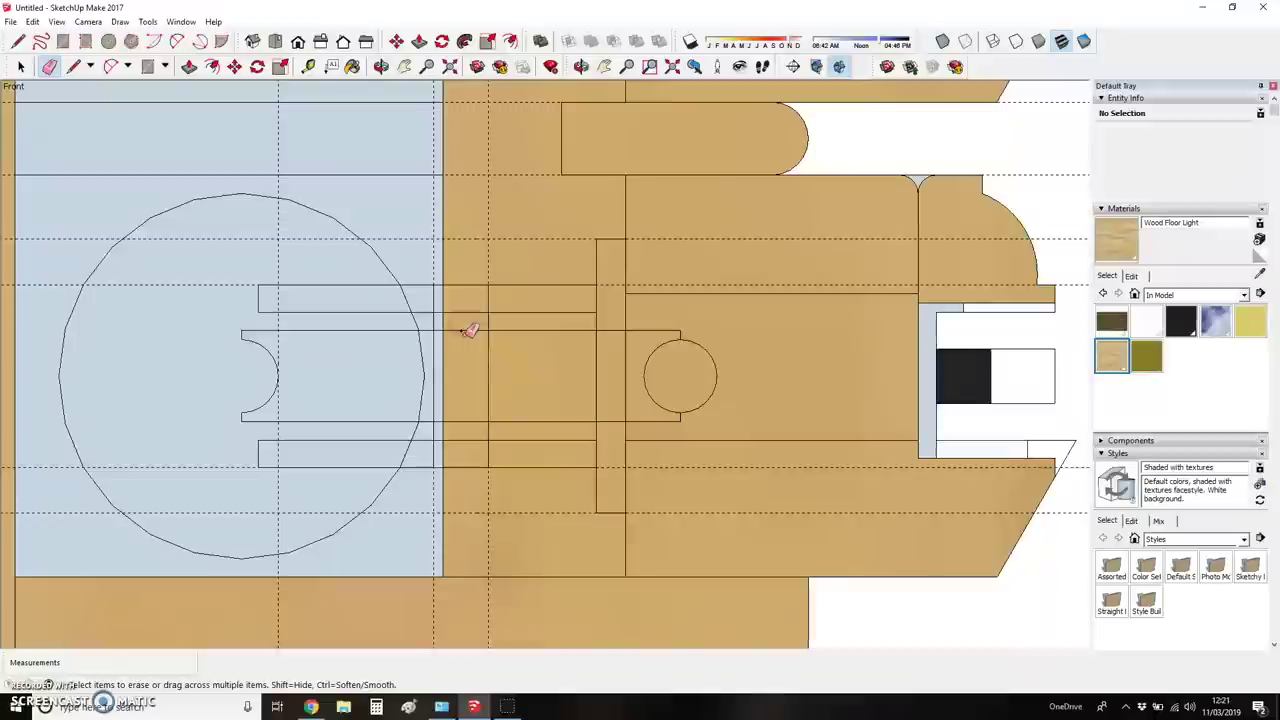
pyautogui.scroll(-2, 566, 349)
pyautogui.scroll(3, 506, 400)
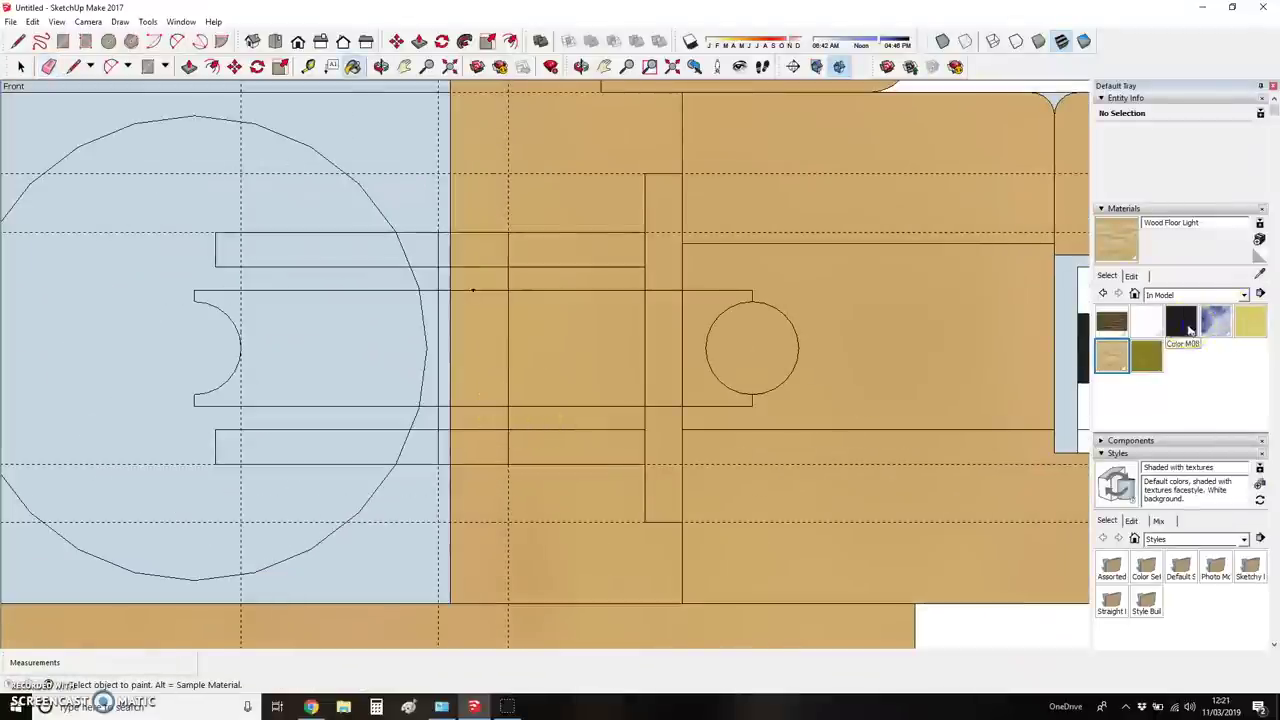
# - Switch the materials to the Colors collection and try Color M05 on the sash-side part of the upper pulley plate
pyautogui.click(1181, 320)
pyautogui.click(1200, 294)
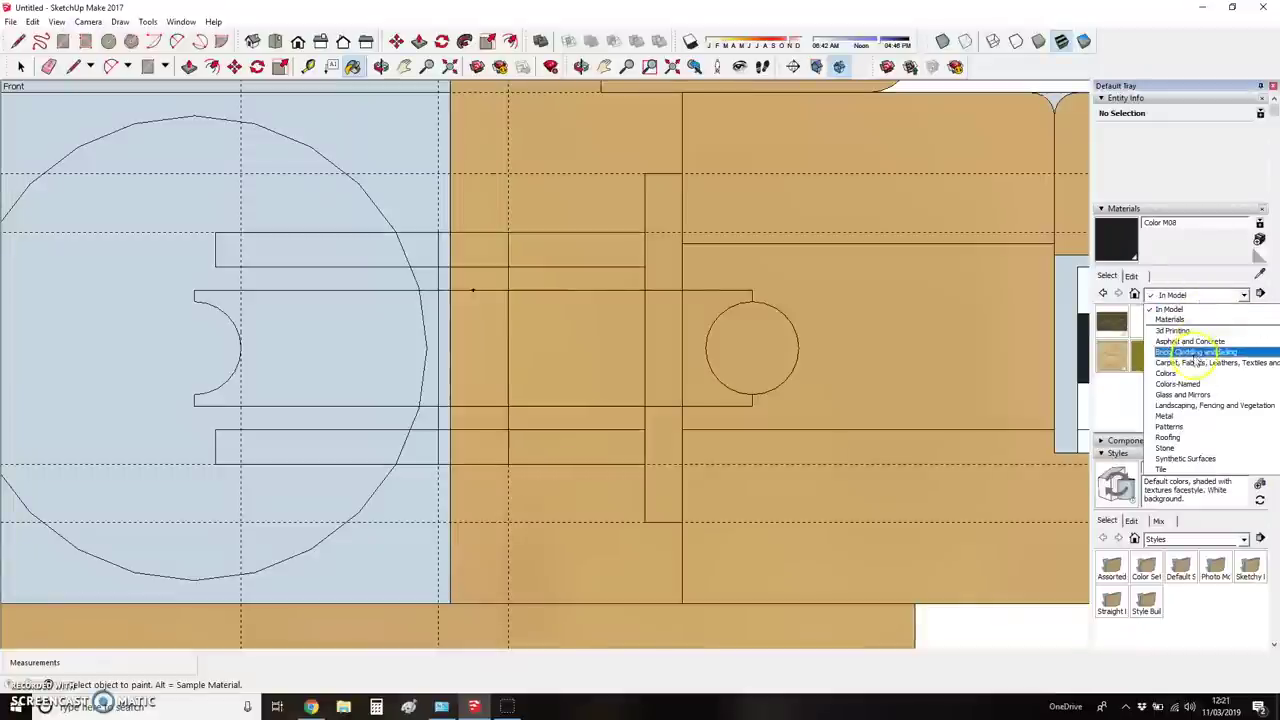
pyautogui.click(1191, 369)
pyautogui.scroll(-10, 1167, 376)
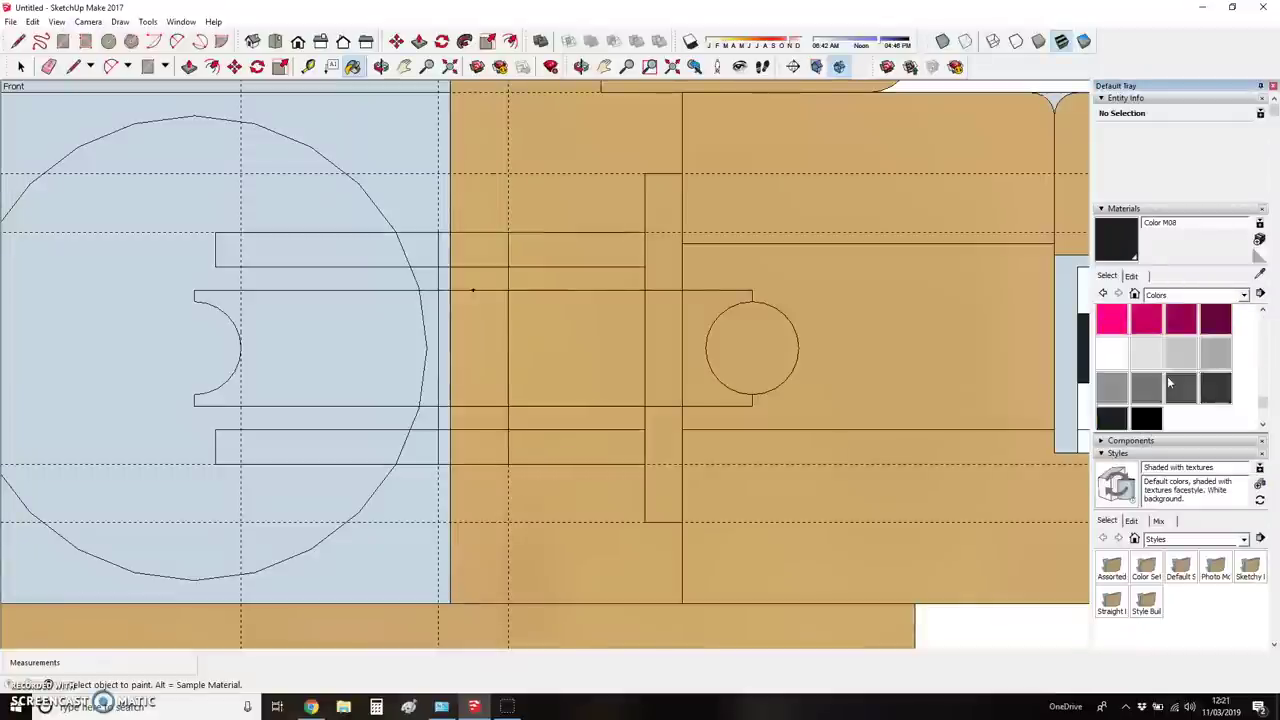
pyautogui.scroll(-2, 1167, 376)
pyautogui.click(1146, 367)
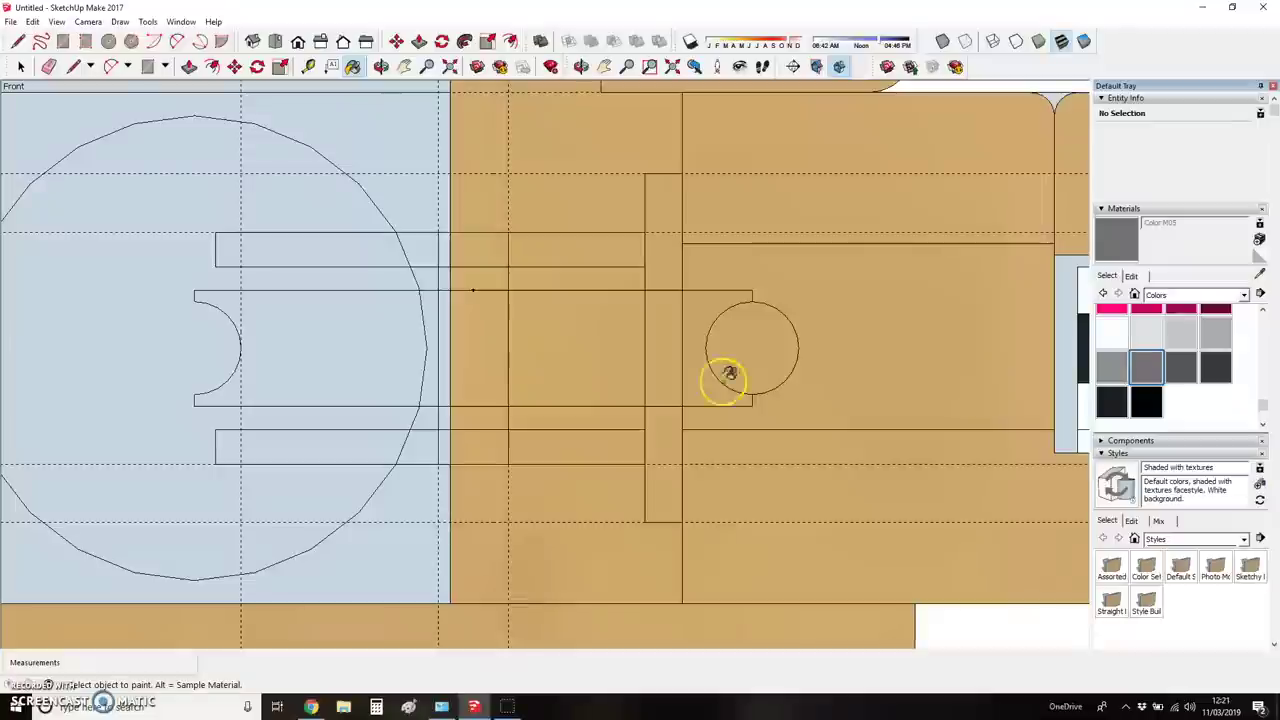
pyautogui.click(553, 251)
pyautogui.press('e')
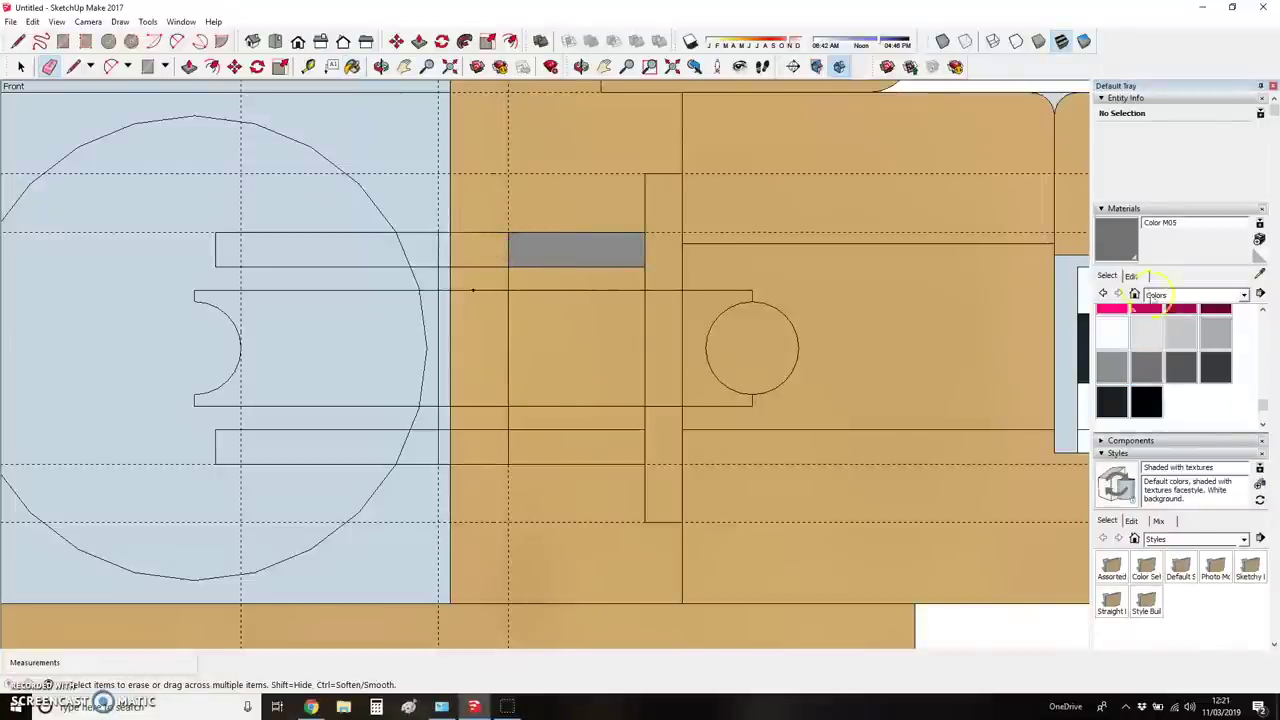
# - Paint all segments of the upper and lower pulley side plates with Color M04
pyautogui.click(1112, 367)
pyautogui.click(571, 245)
pyautogui.click(476, 248)
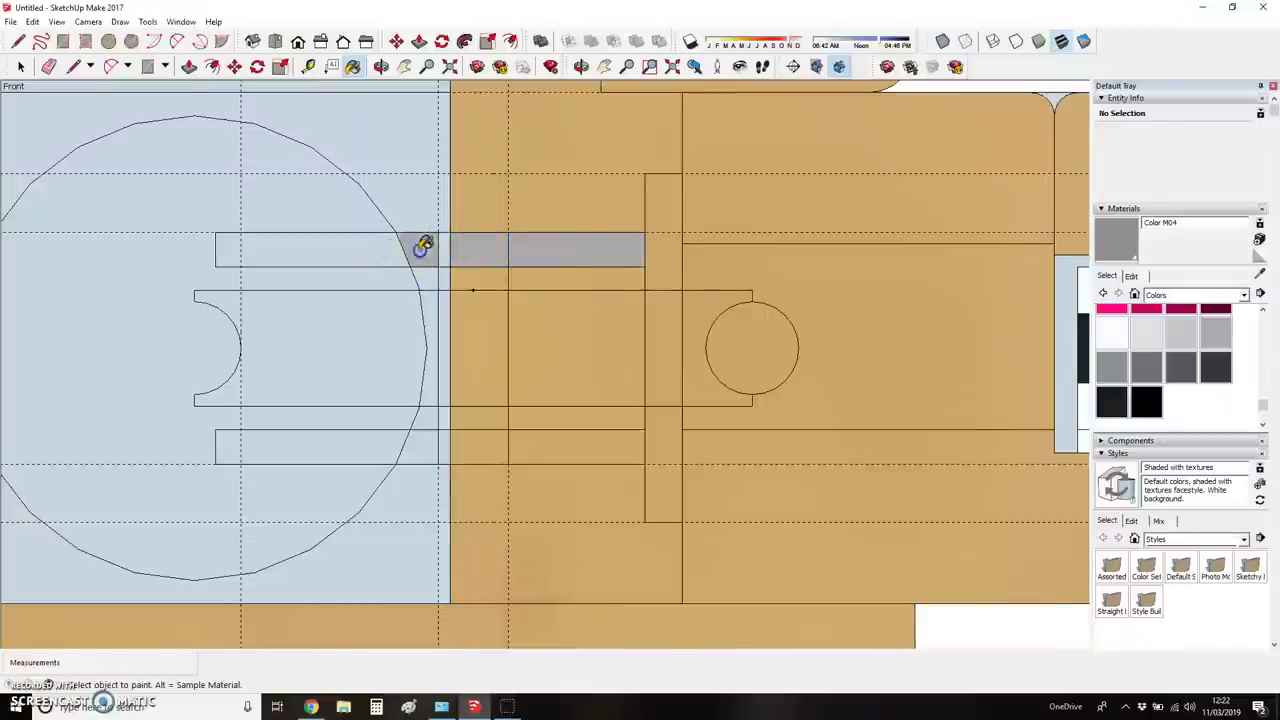
pyautogui.click(386, 252)
pyautogui.click(441, 398)
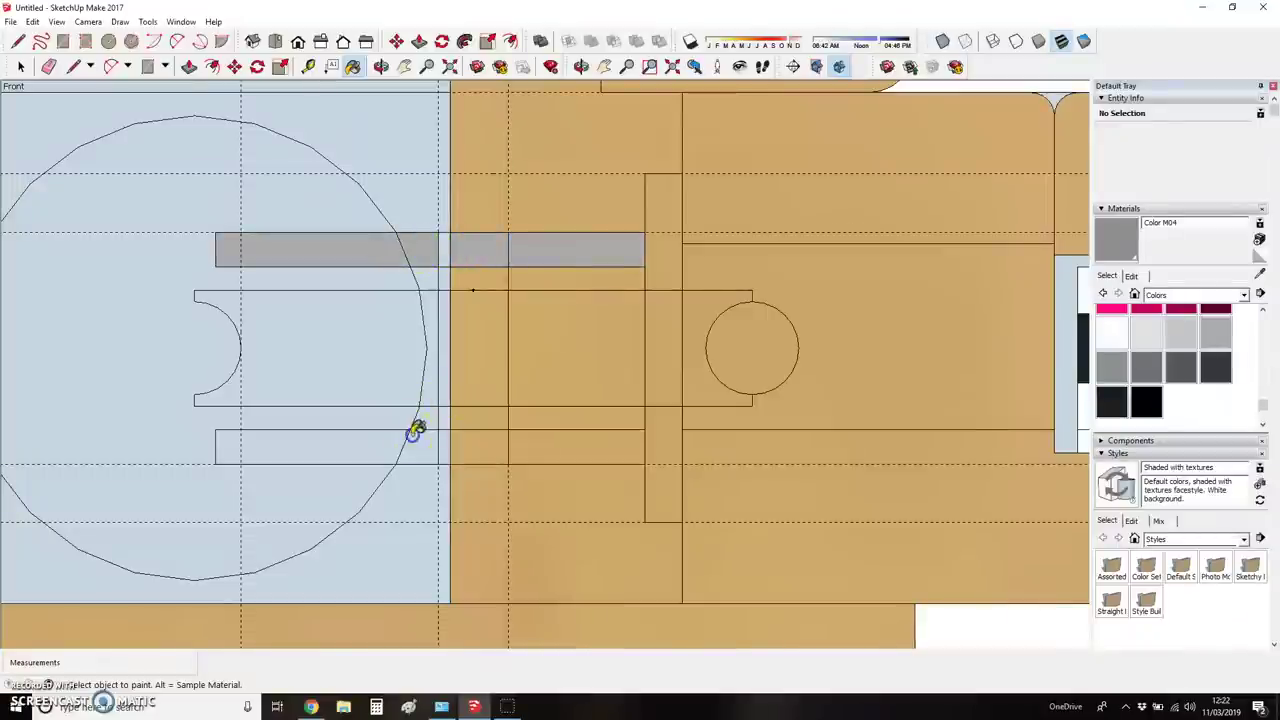
pyautogui.click(412, 436)
pyautogui.click(488, 446)
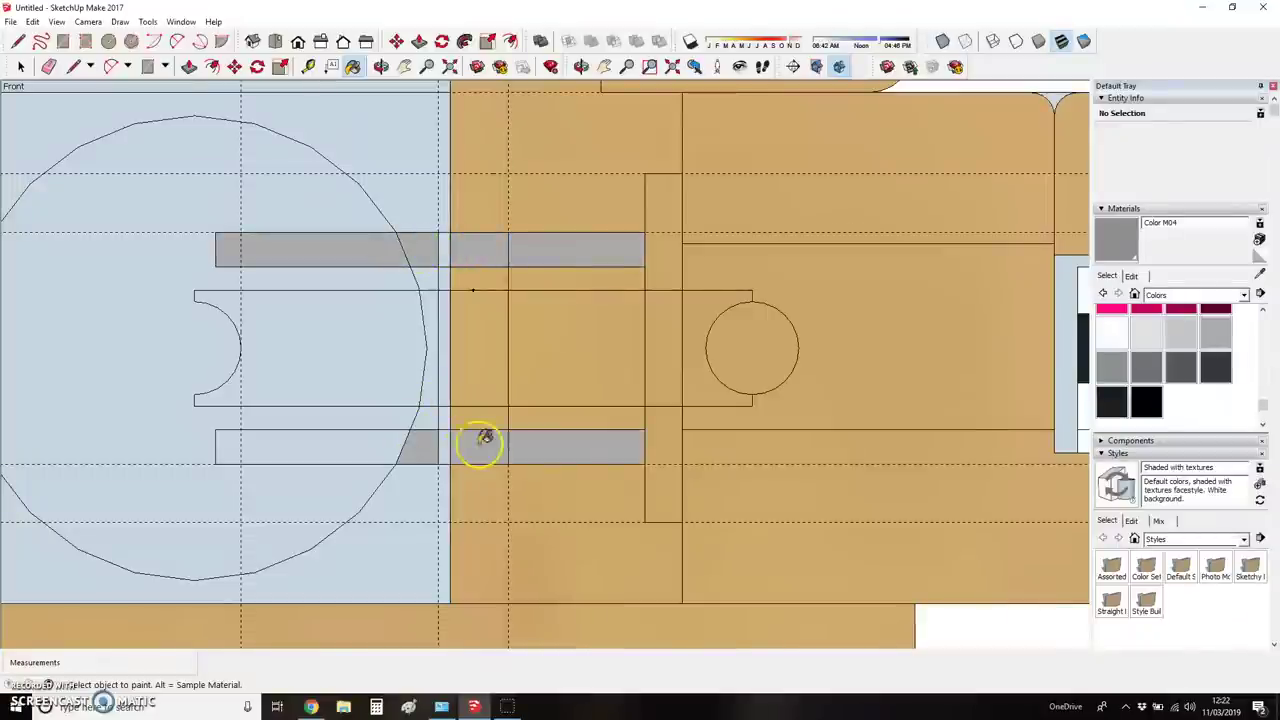
pyautogui.click(391, 447)
# - Paint all segments of the central pulley wheel with Color M04, leaving the cord circle unpainted
pyautogui.click(669, 353)
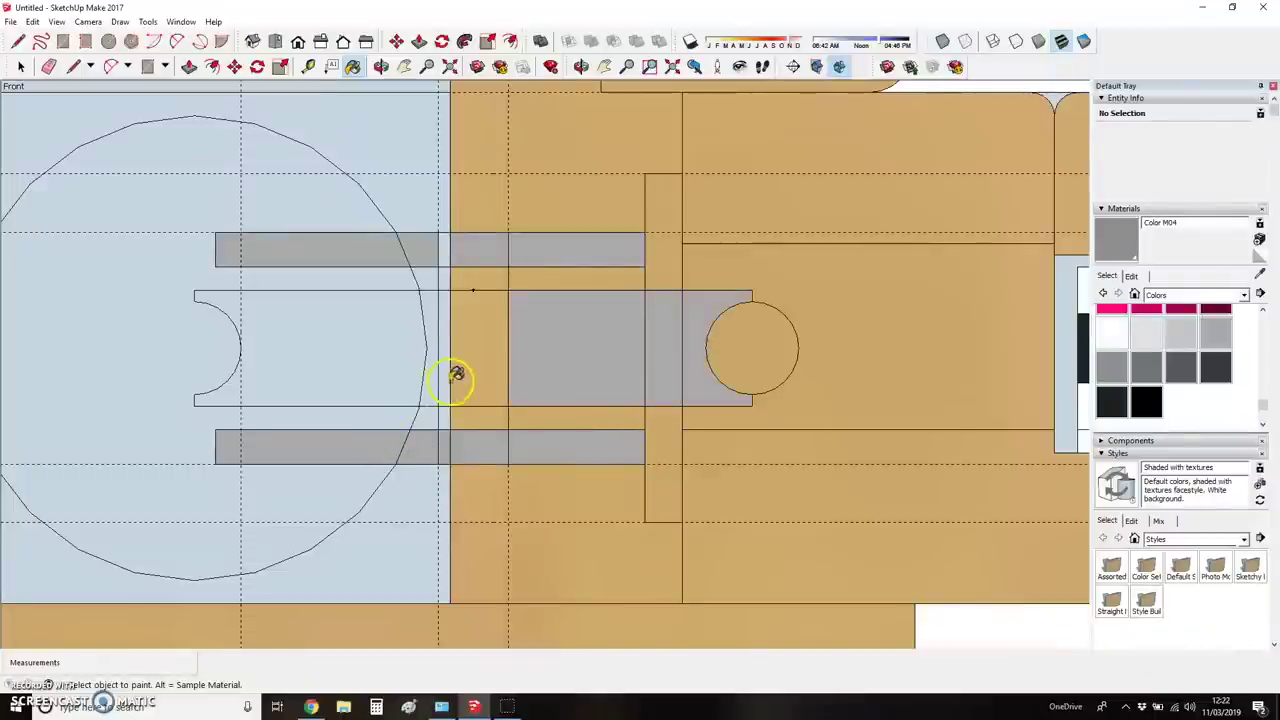
pyautogui.click(463, 368)
pyautogui.click(443, 372)
pyautogui.click(431, 378)
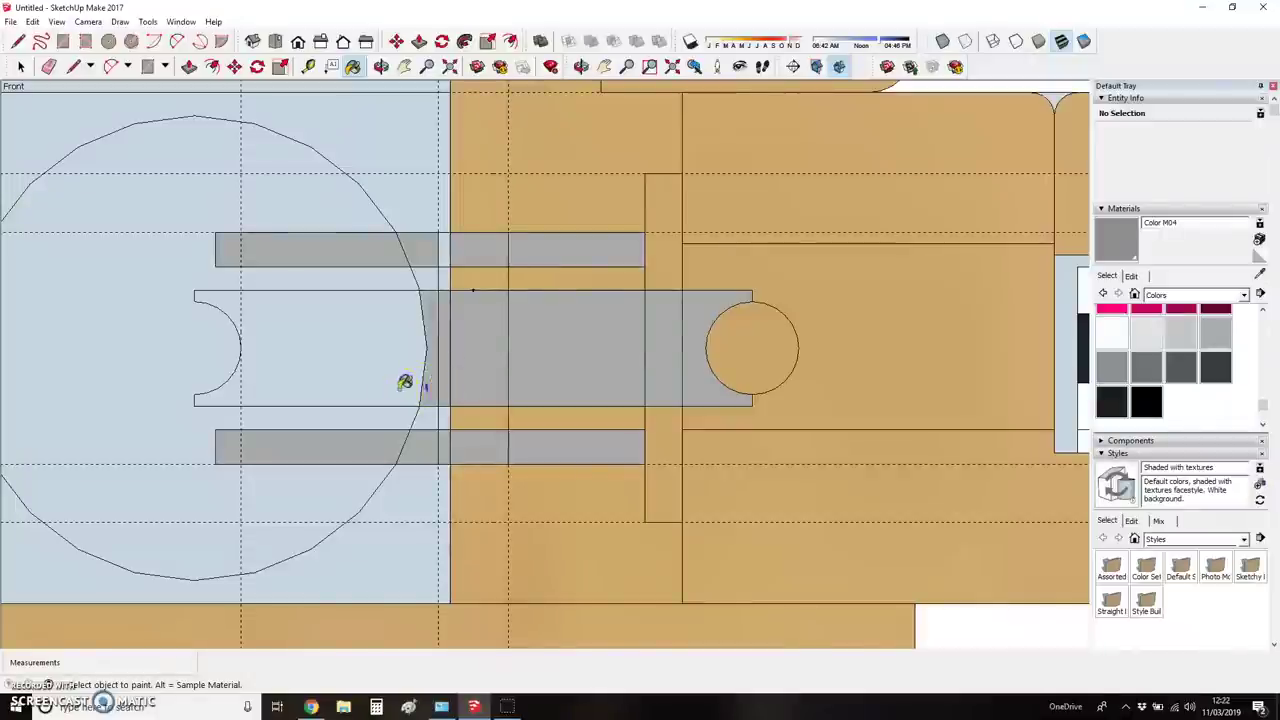
pyautogui.click(310, 365)
# - Paint the axle segments in the gaps between the pulley wheel and both side plates with Color M04
pyautogui.scroll(-3, 563, 277)
pyautogui.scroll(2, 543, 300)
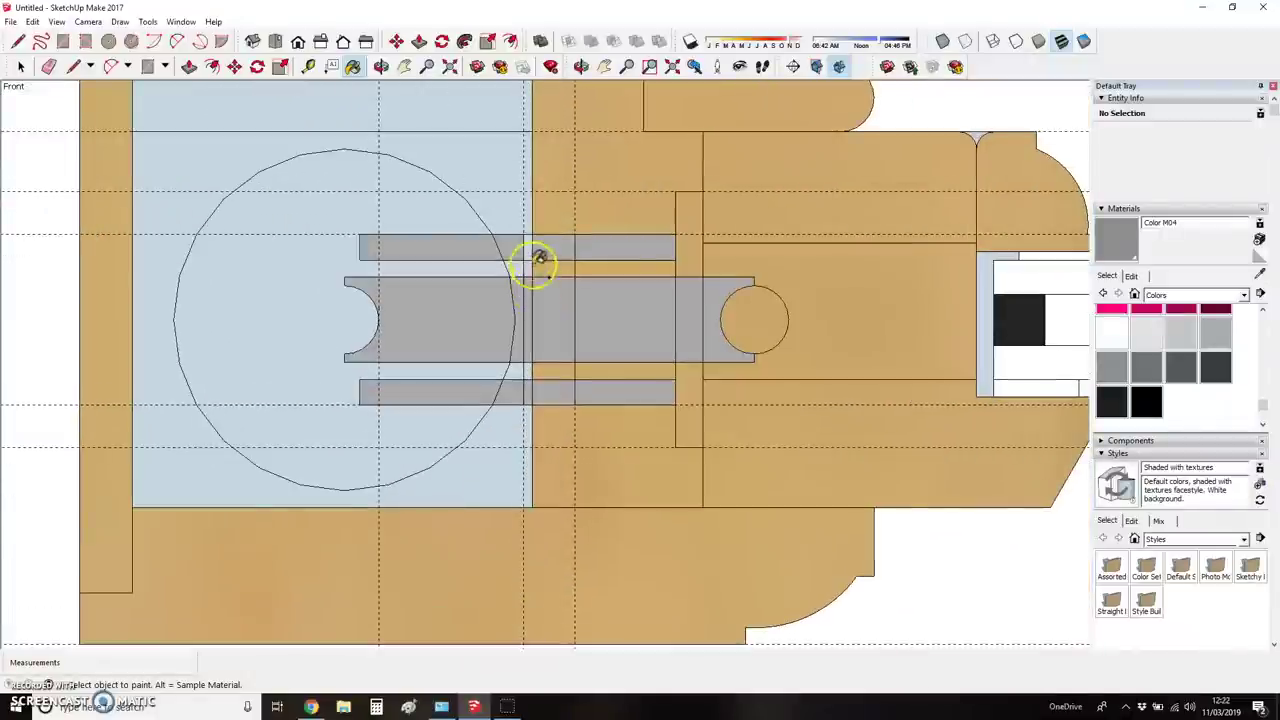
pyautogui.scroll(-2, 594, 306)
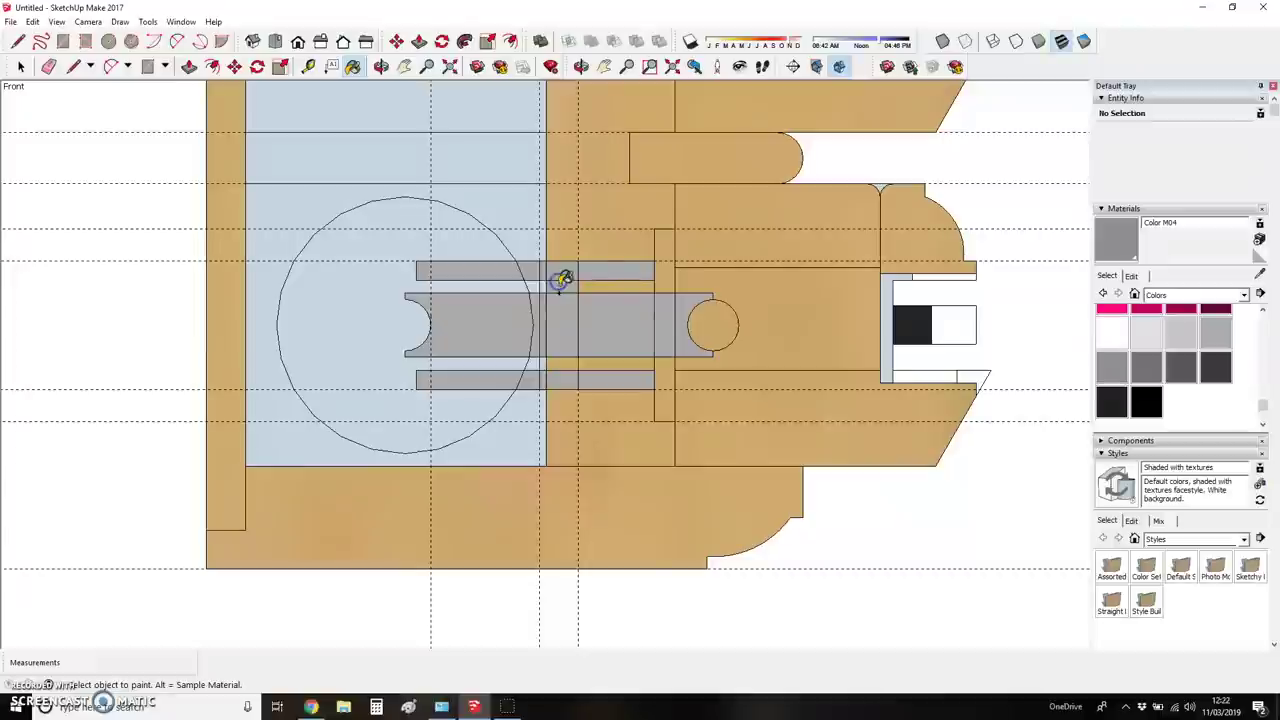
pyautogui.click(552, 364)
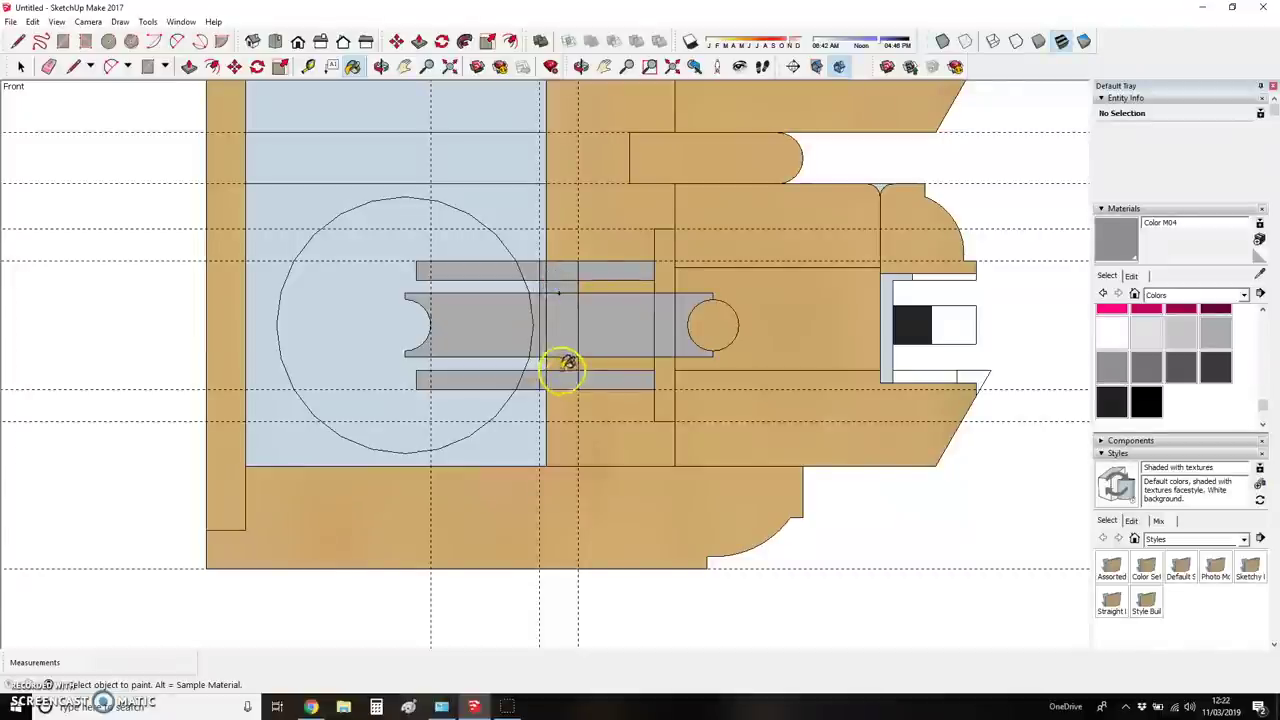
pyautogui.scroll(-3, 549, 358)
pyautogui.click(558, 382)
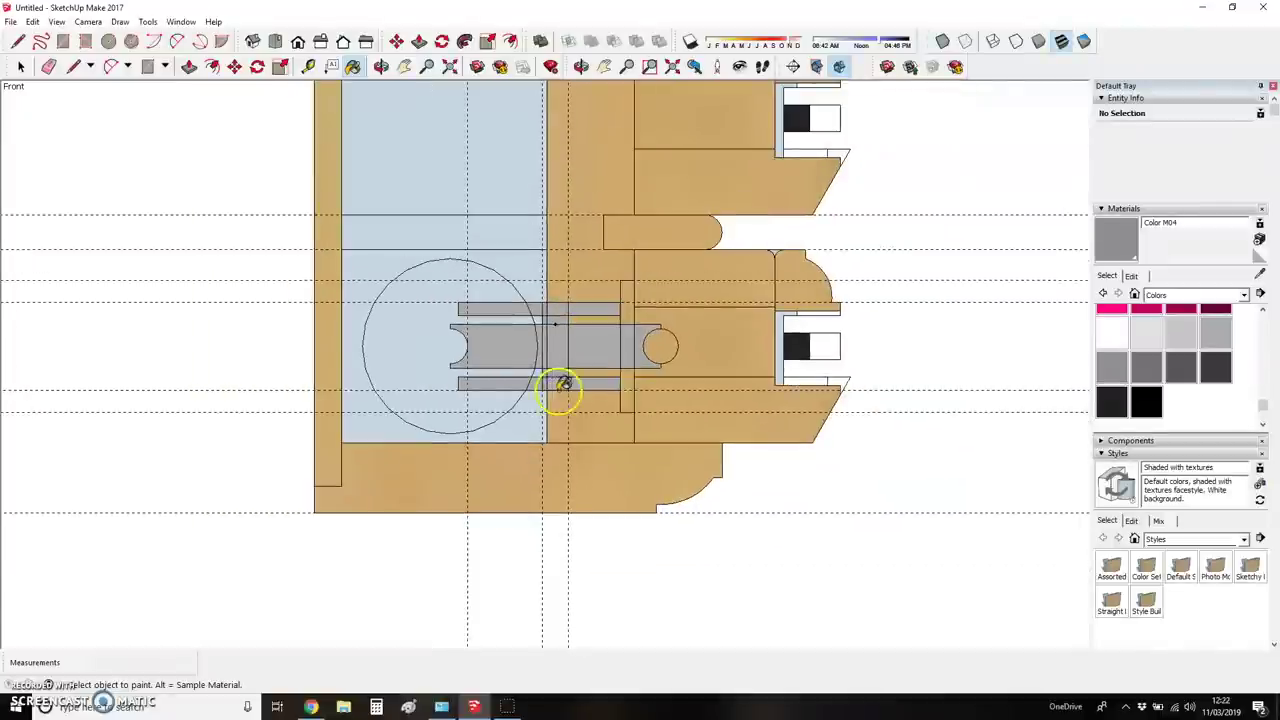
# - Paint the pulley's vertical face plate with Color M04 along its full height
pyautogui.scroll(2, 540, 342)
pyautogui.click(540, 342)
pyautogui.click(544, 407)
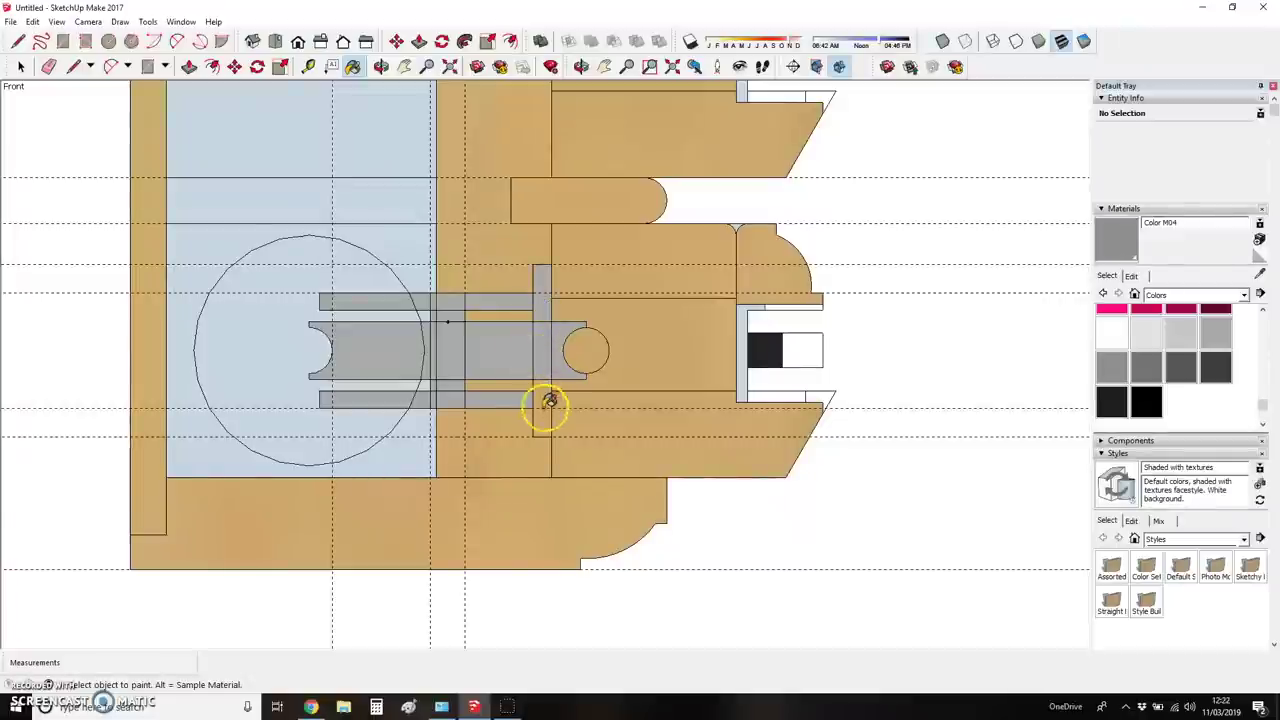
pyautogui.scroll(-2, 540, 390)
pyautogui.scroll(4, 580, 431)
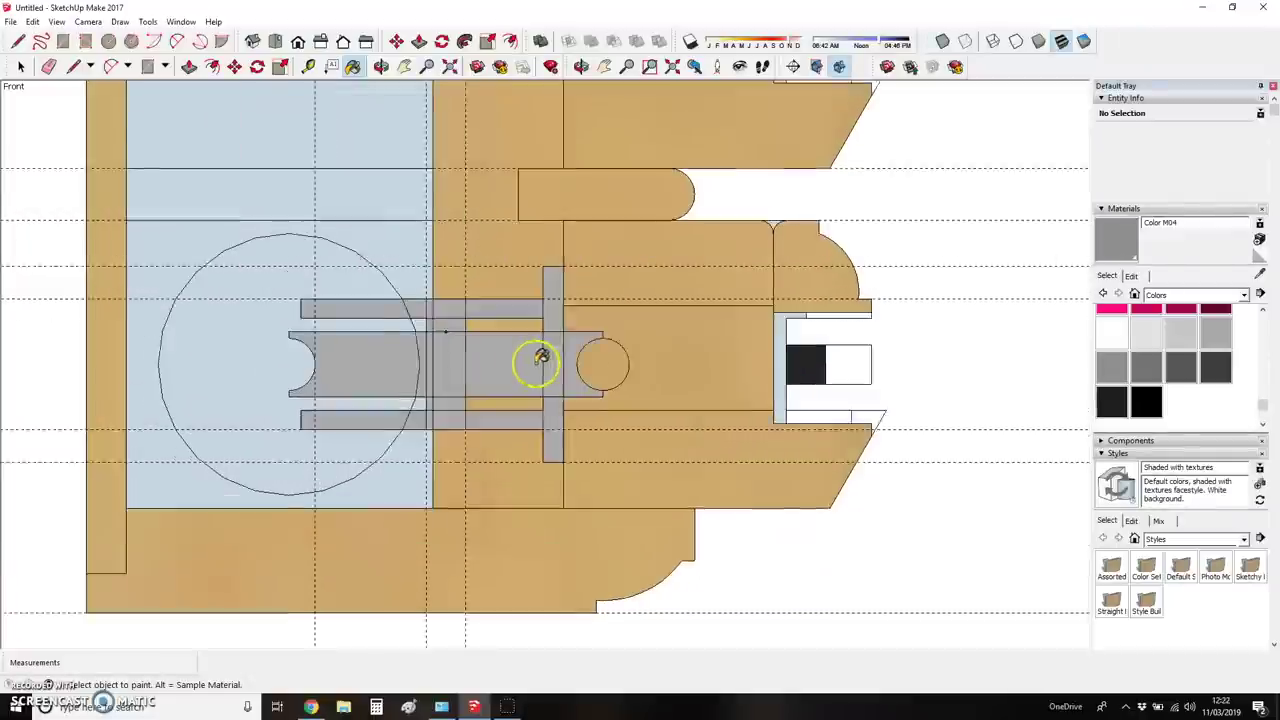
# - Measure from the face plate's sash-side edge to the near edge of the small cord circle
pyautogui.scroll(-2, 560, 471)
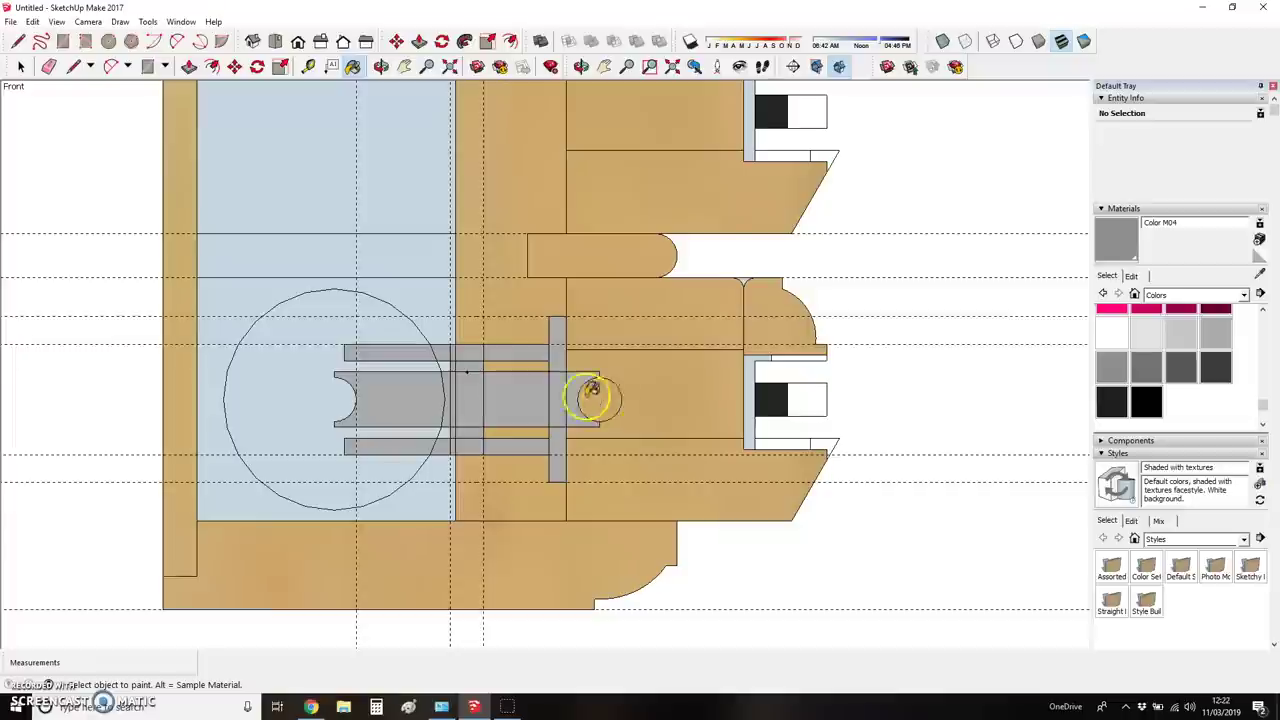
pyautogui.press('t')
pyautogui.click(580, 343)
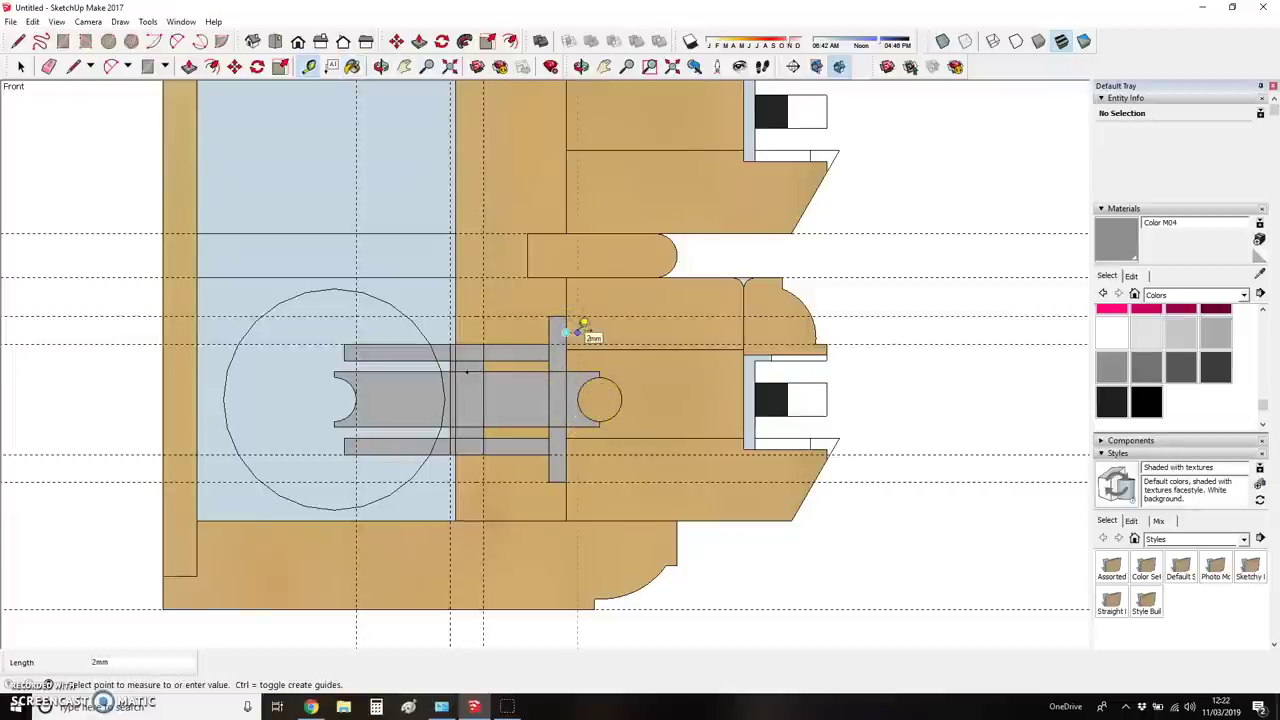
pyautogui.click(580, 331)
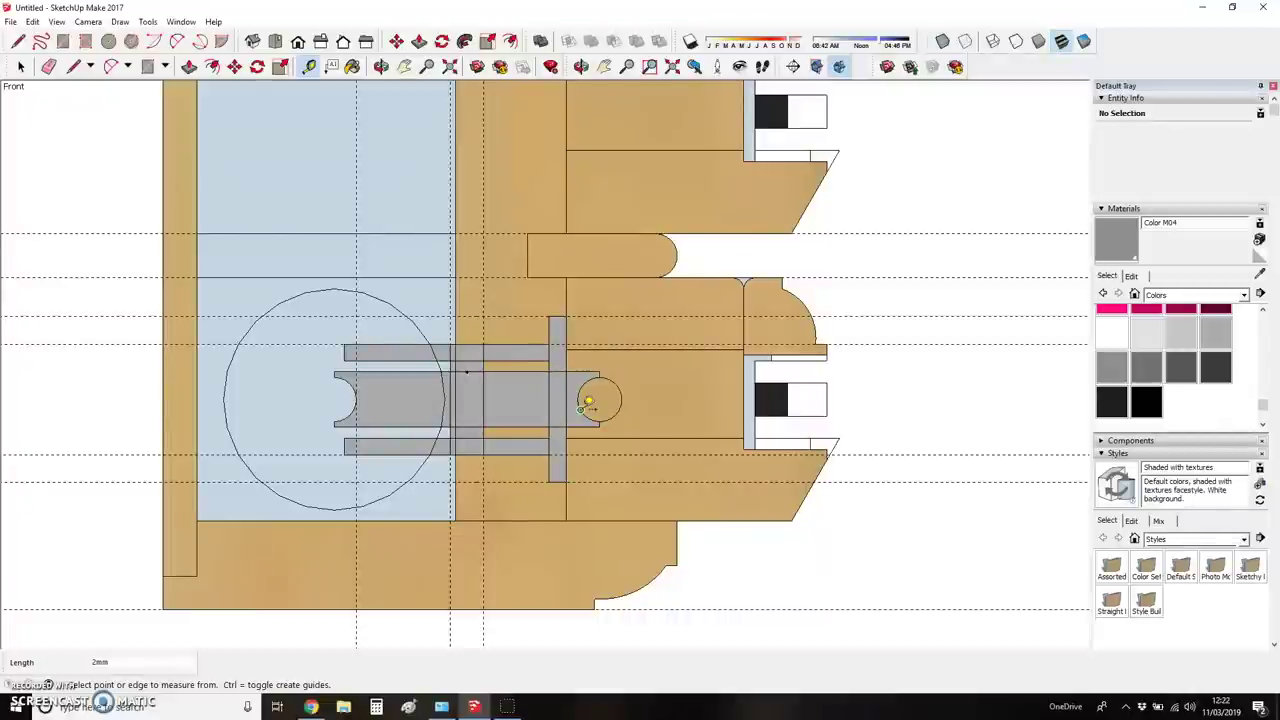
# - Examine the box jamb section containing the pulley against the opposite jamb, including its linings, pulley stile, parting bead and staff bead
pyautogui.scroll(-10, 575, 410)
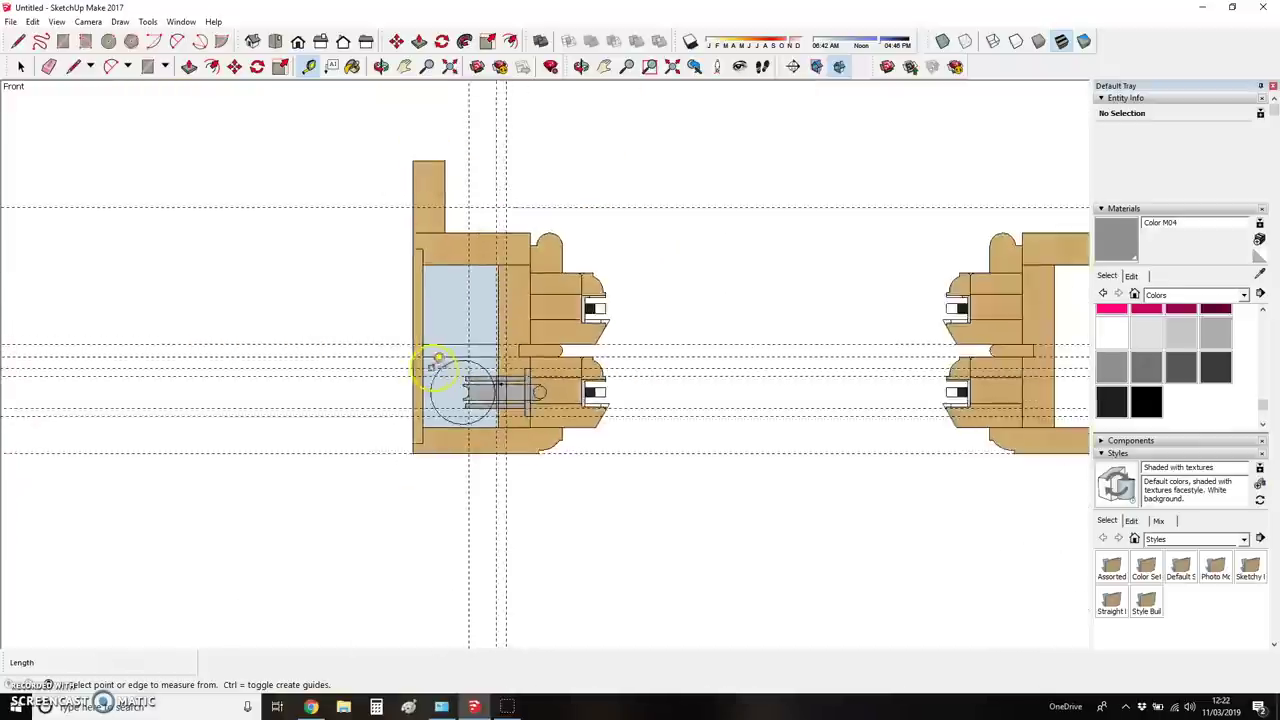
pyautogui.scroll(3, 620, 300)
pyautogui.scroll(-3, 390, 380)
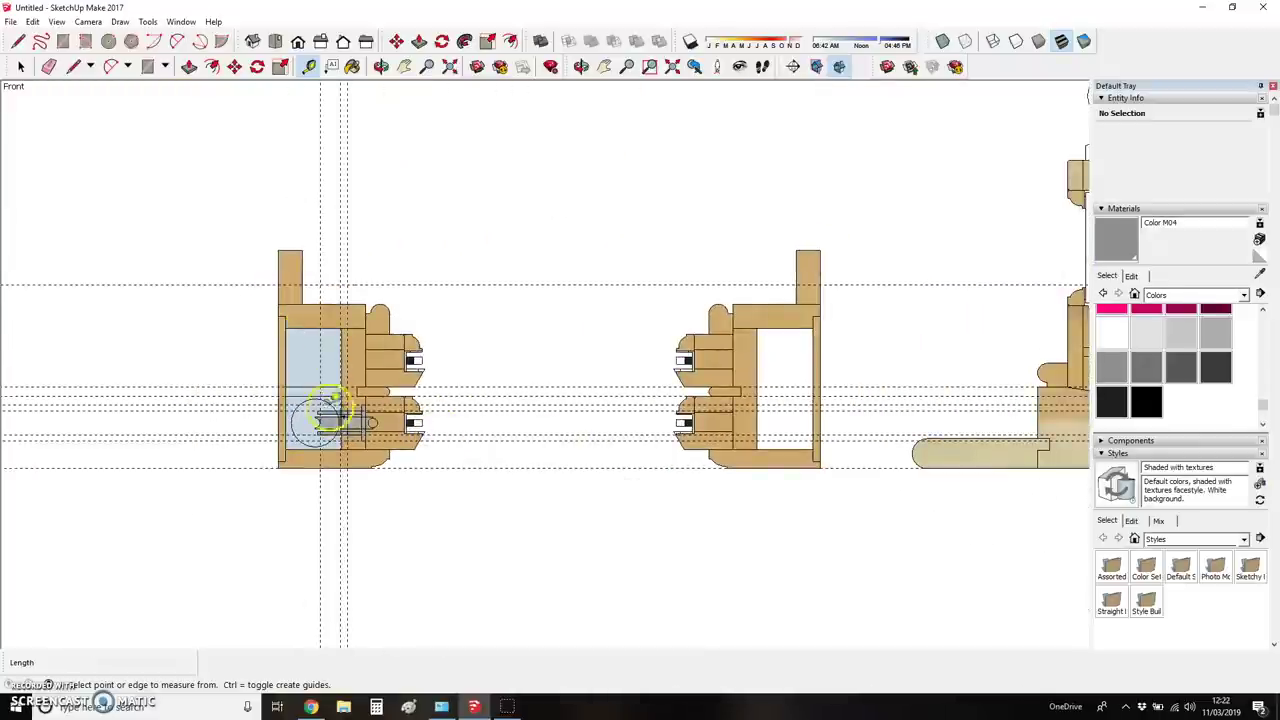
pyautogui.scroll(2, 281, 271)
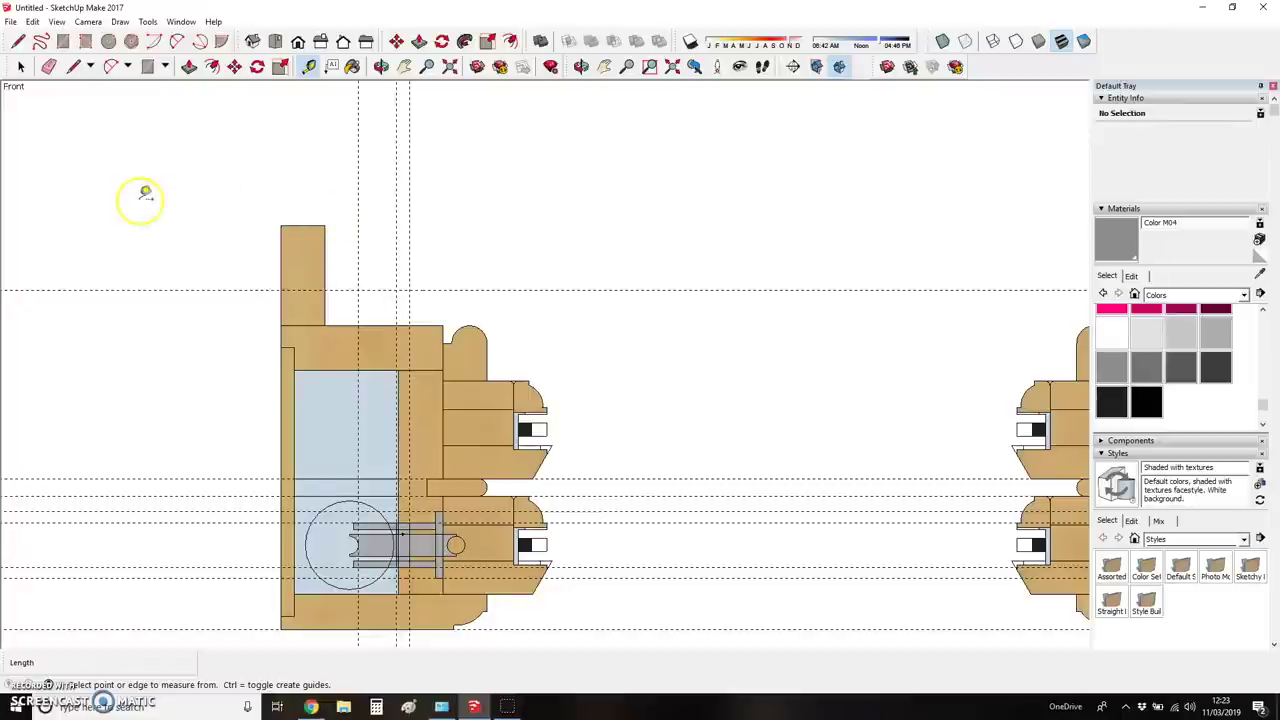
pyautogui.scroll(-2, 240, 223)
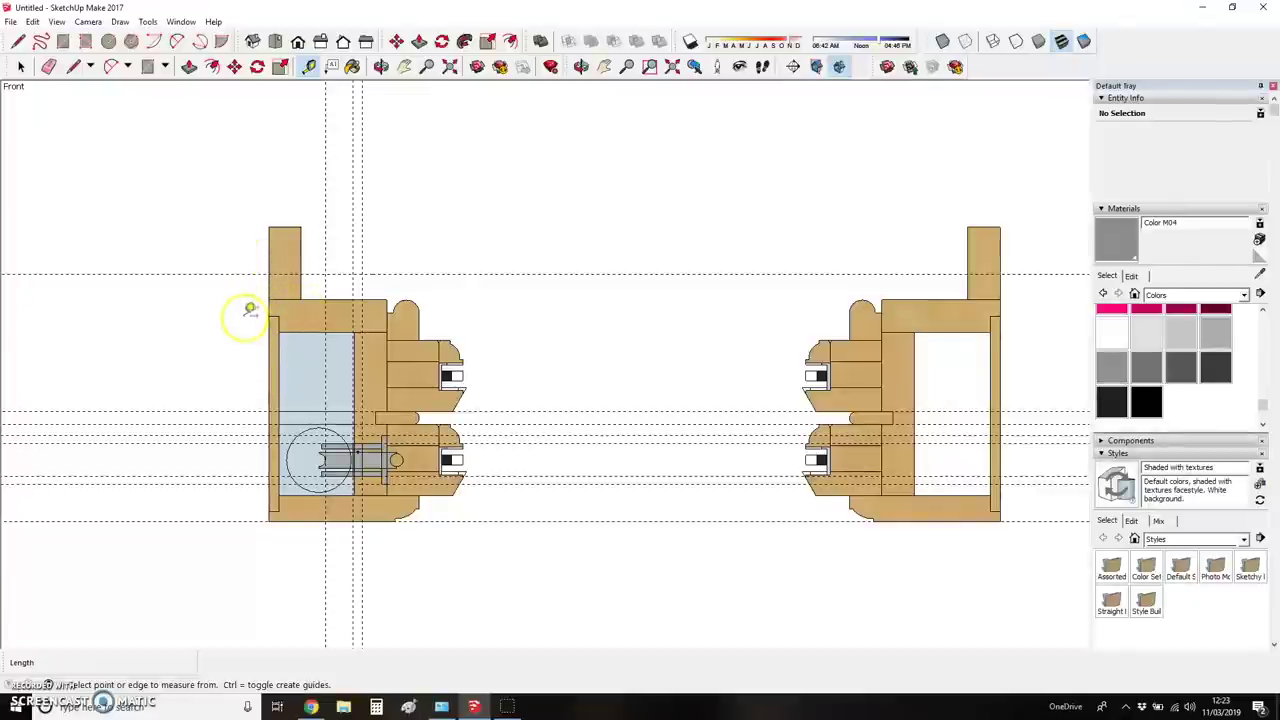
pyautogui.scroll(-1, 225, 320)
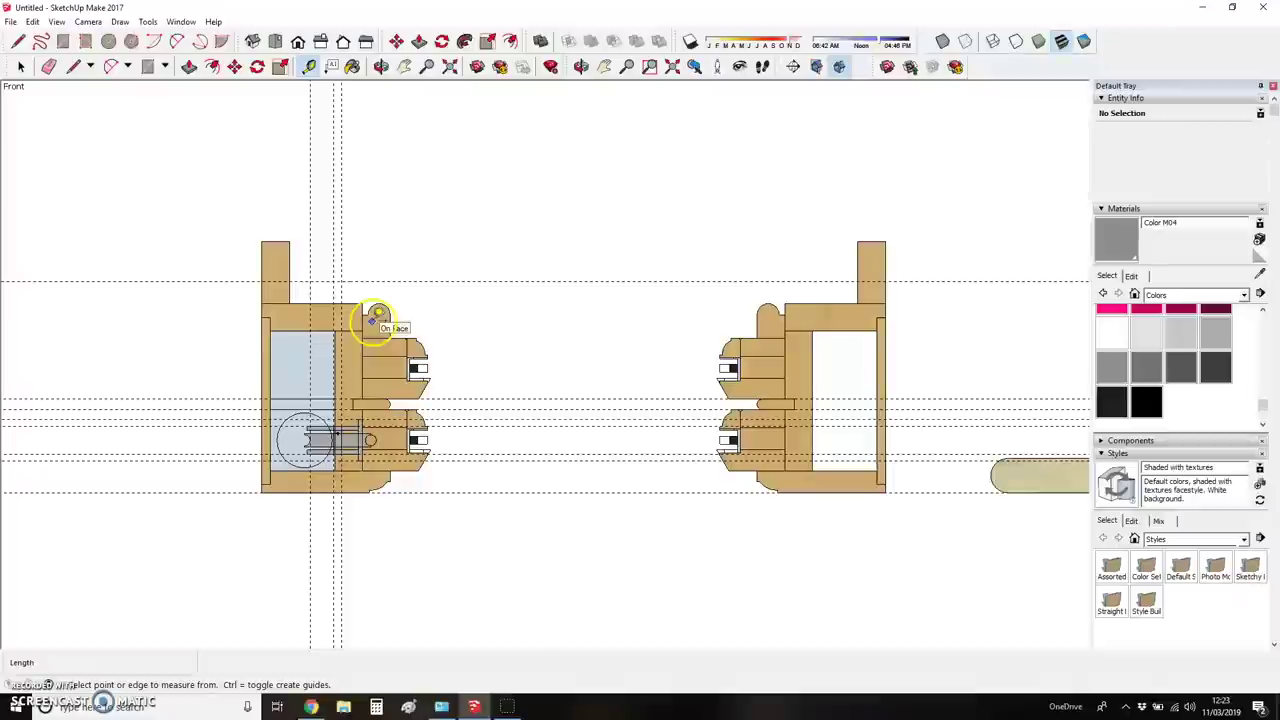
pyautogui.scroll(2, 357, 355)
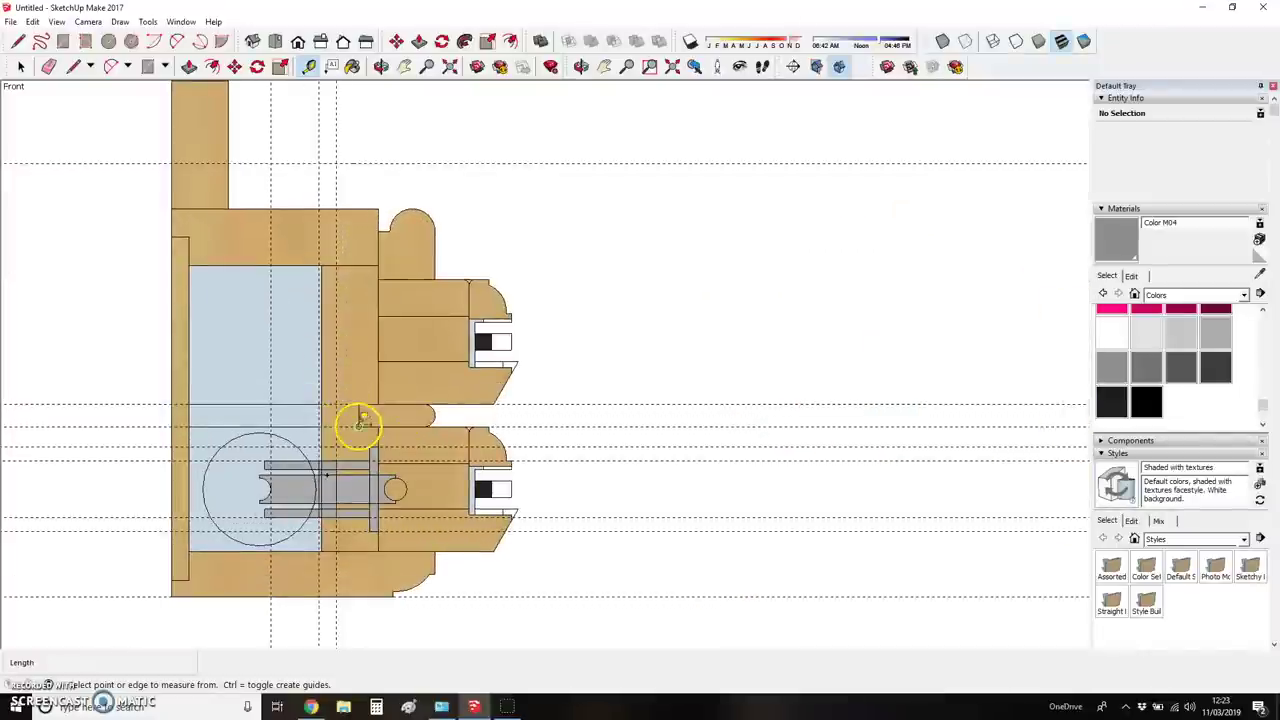
pyautogui.scroll(2, 330, 386)
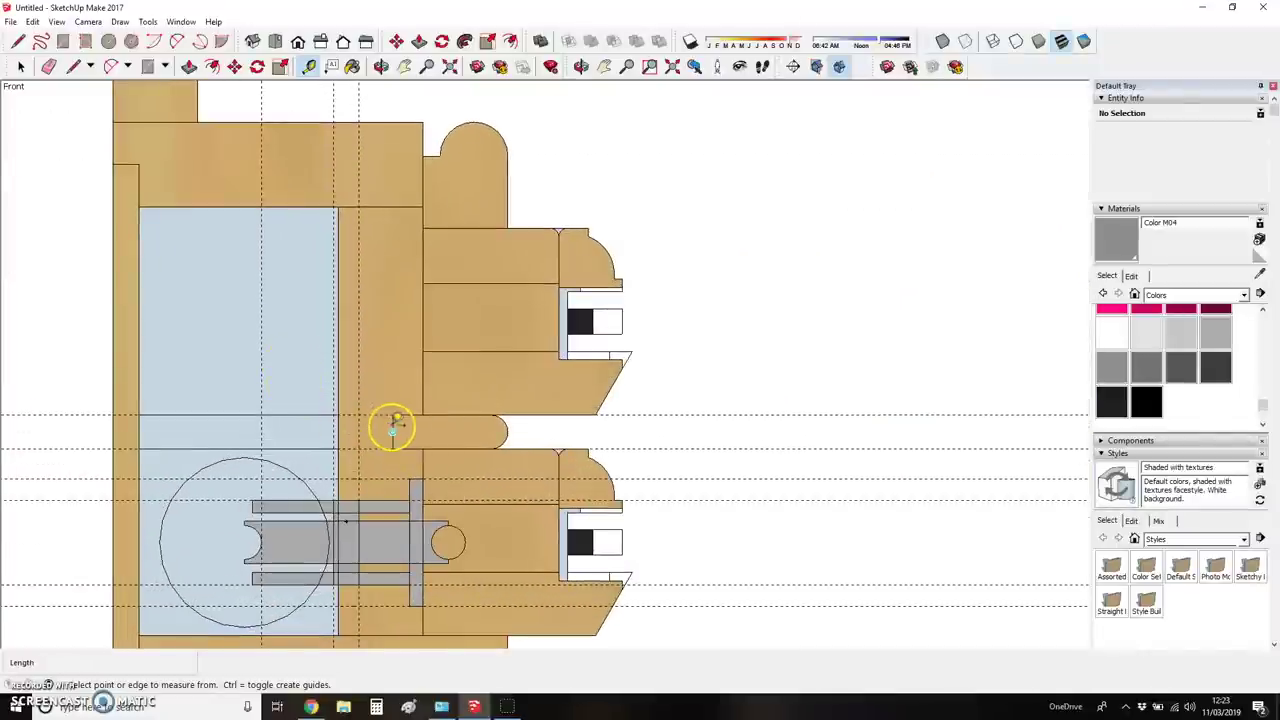
pyautogui.scroll(-2, 389, 410)
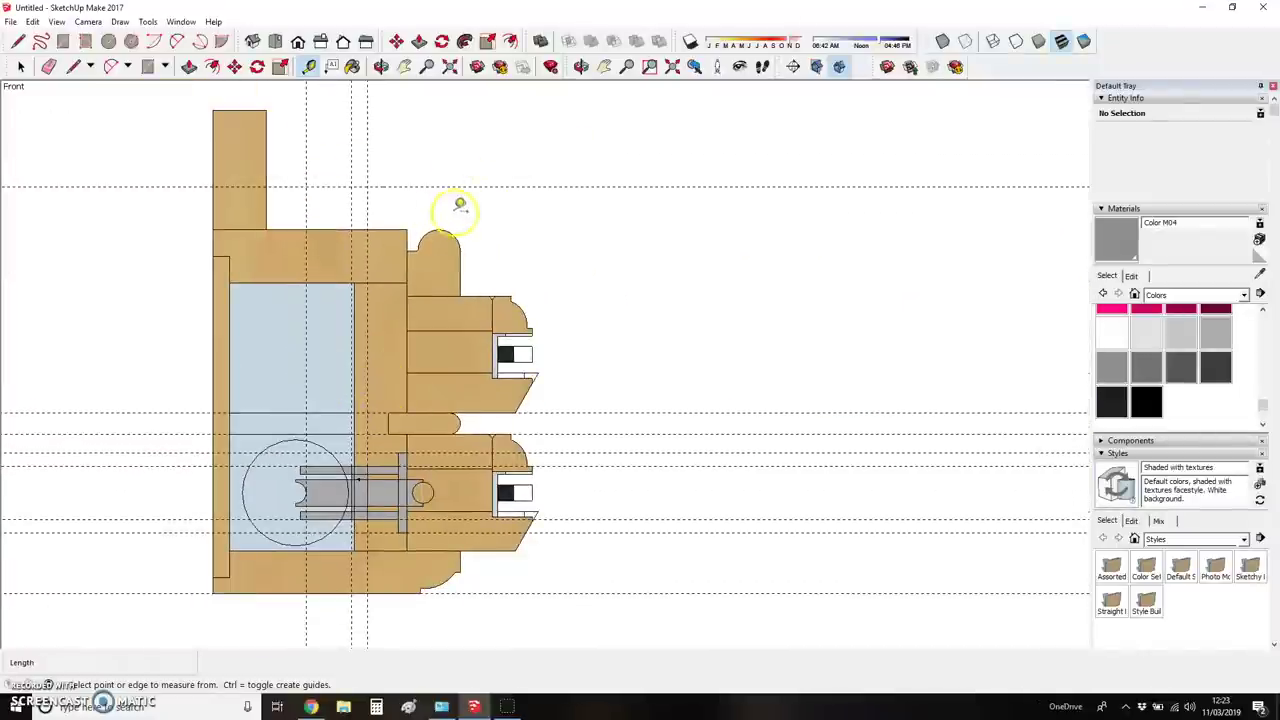
pyautogui.scroll(2, 341, 318)
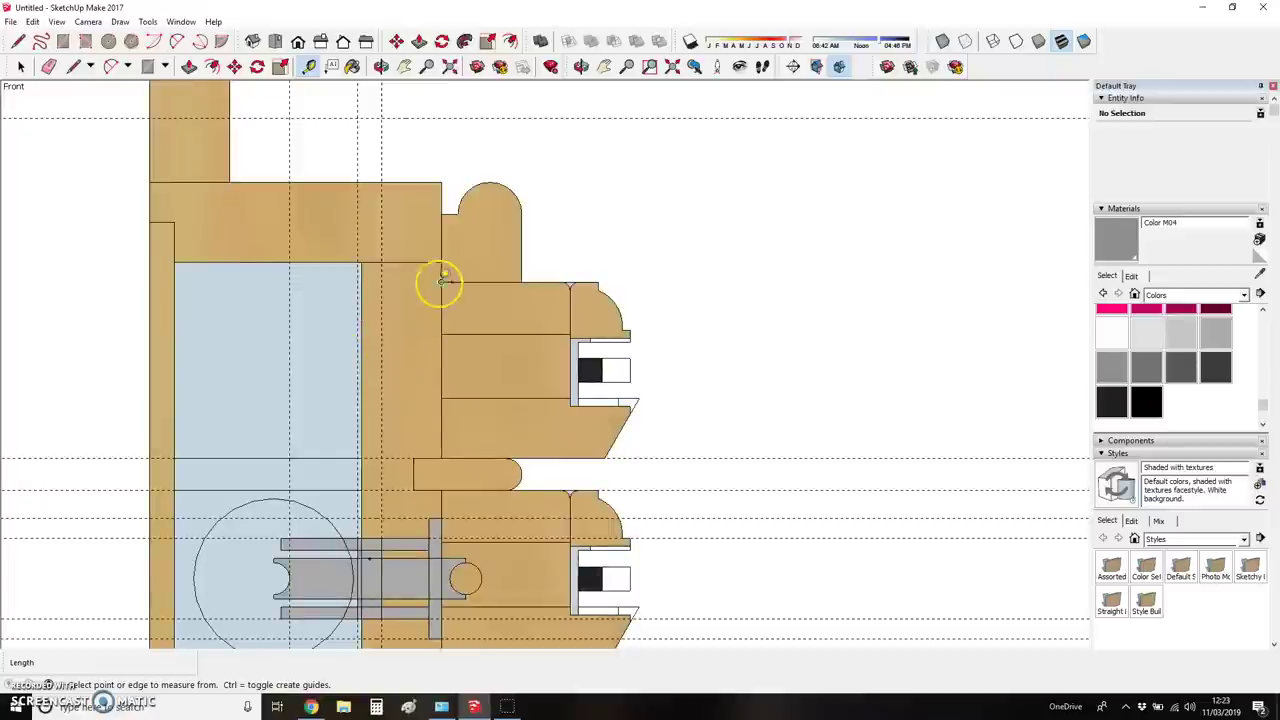
pyautogui.scroll(2, 420, 262)
pyautogui.scroll(-1, 407, 260)
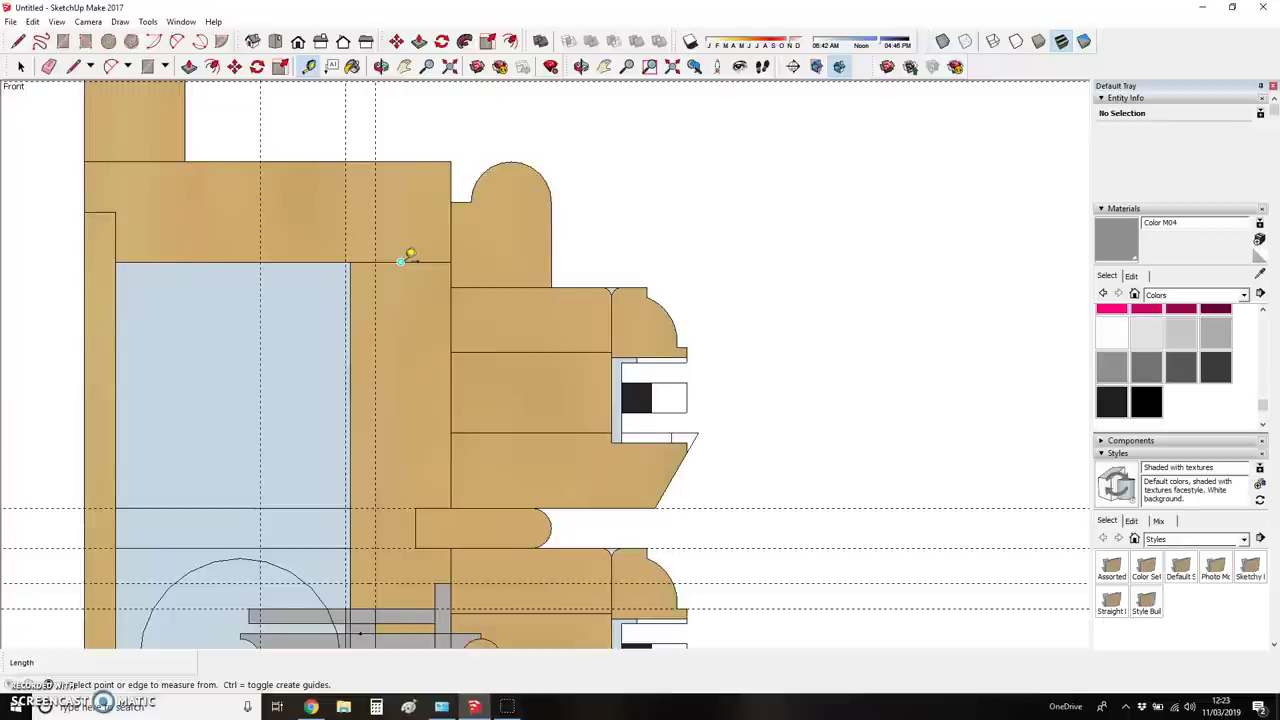
# - Draw a horizontal line from the midpoint of the parting bead's inner end across the pulley stile to the stile's cavity face
pyautogui.click(408, 260)
pyautogui.click(602, 403)
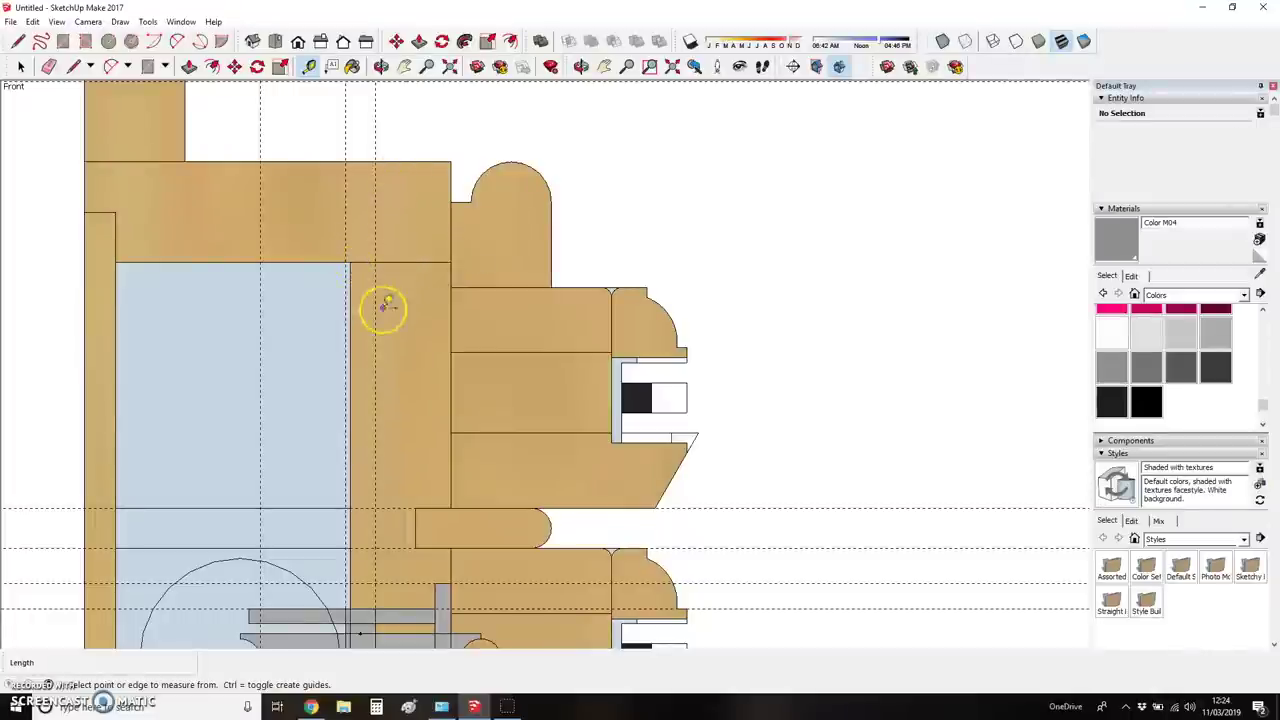
pyautogui.scroll(-1, 391, 213)
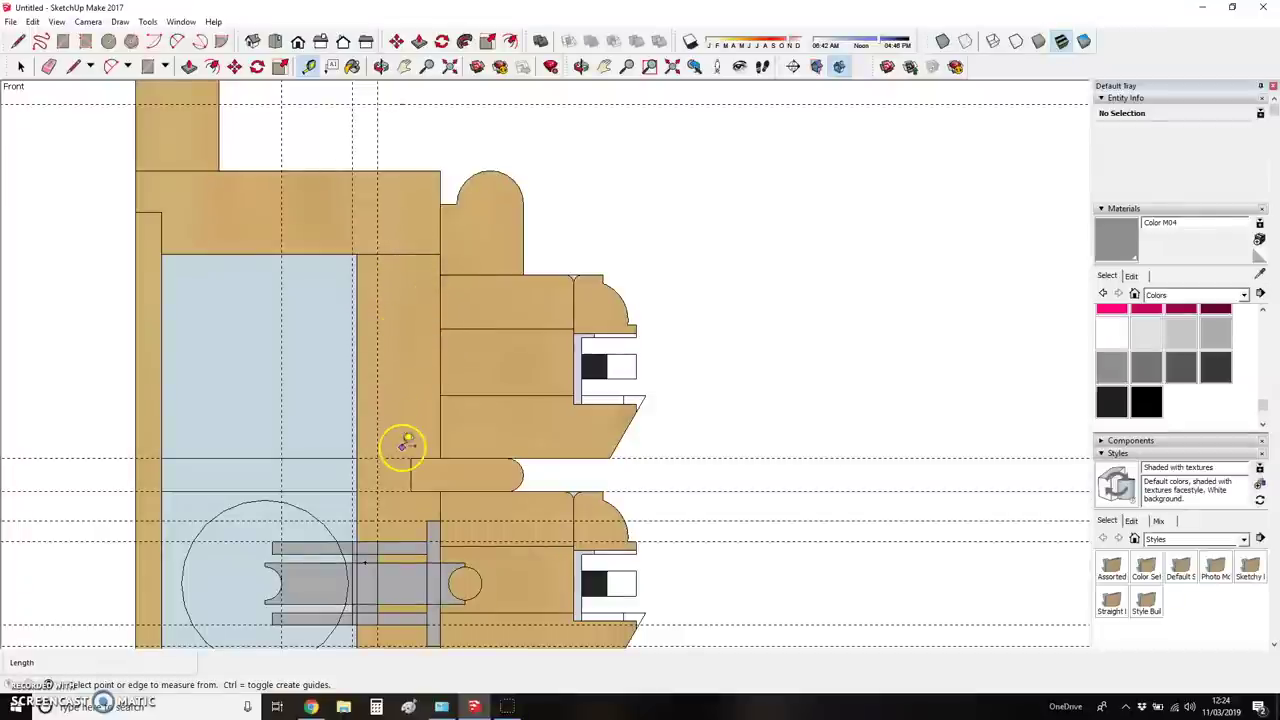
pyautogui.scroll(2, 405, 447)
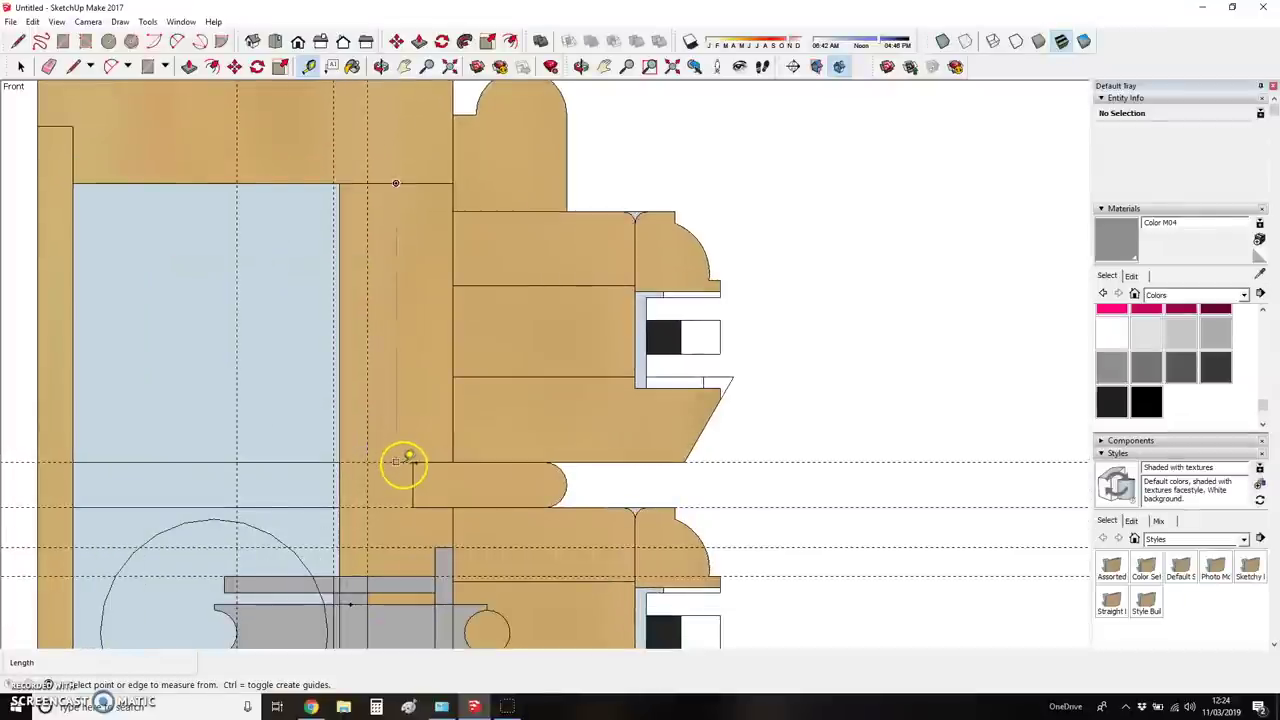
pyautogui.press('l')
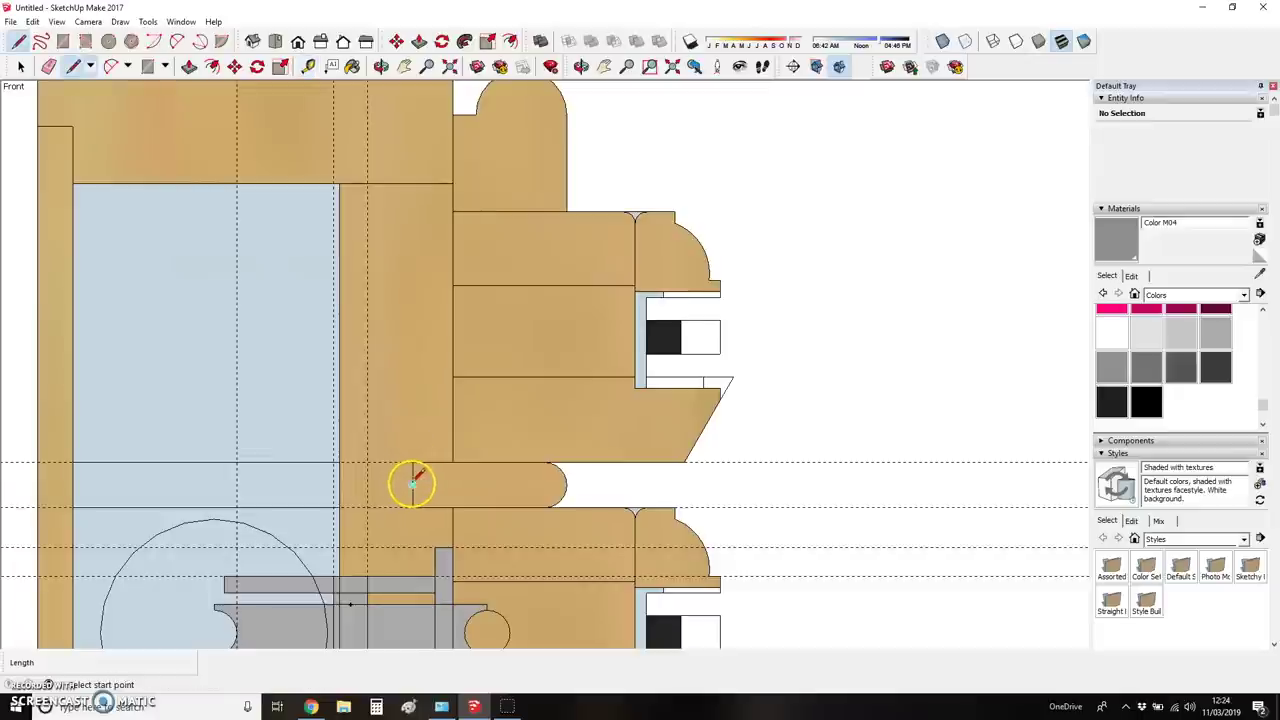
pyautogui.click(396, 484)
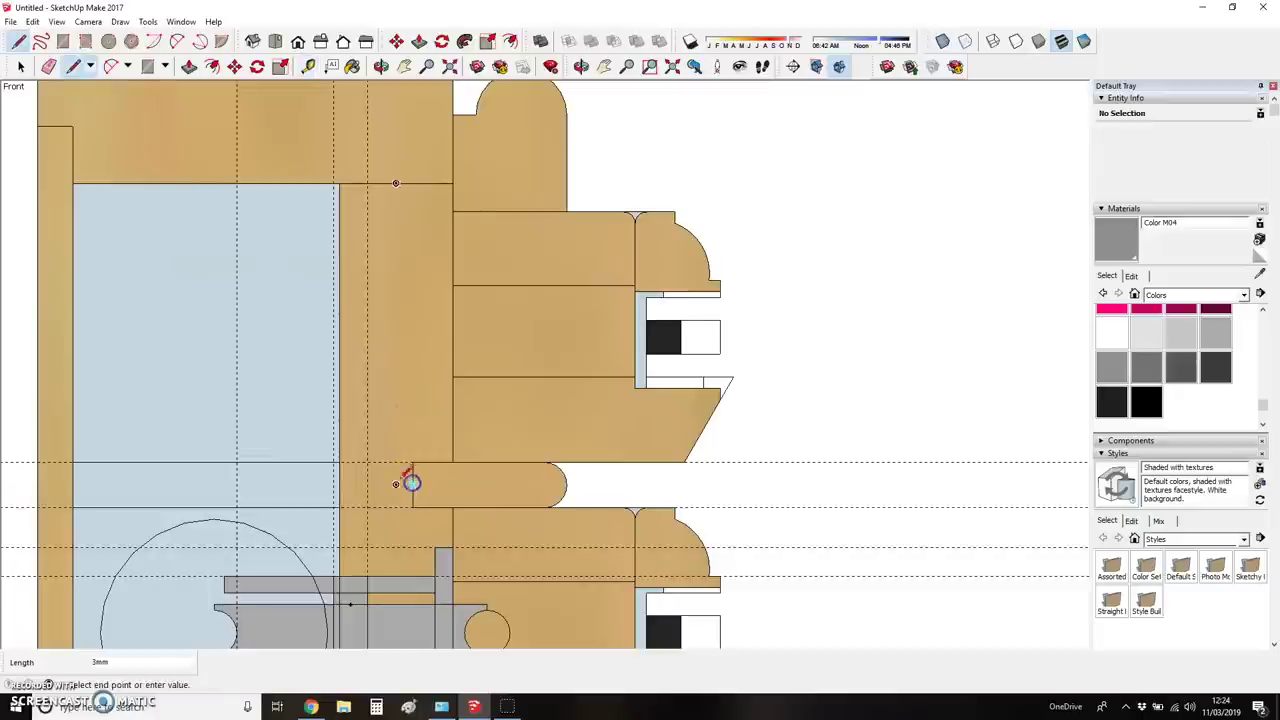
pyautogui.click(340, 485)
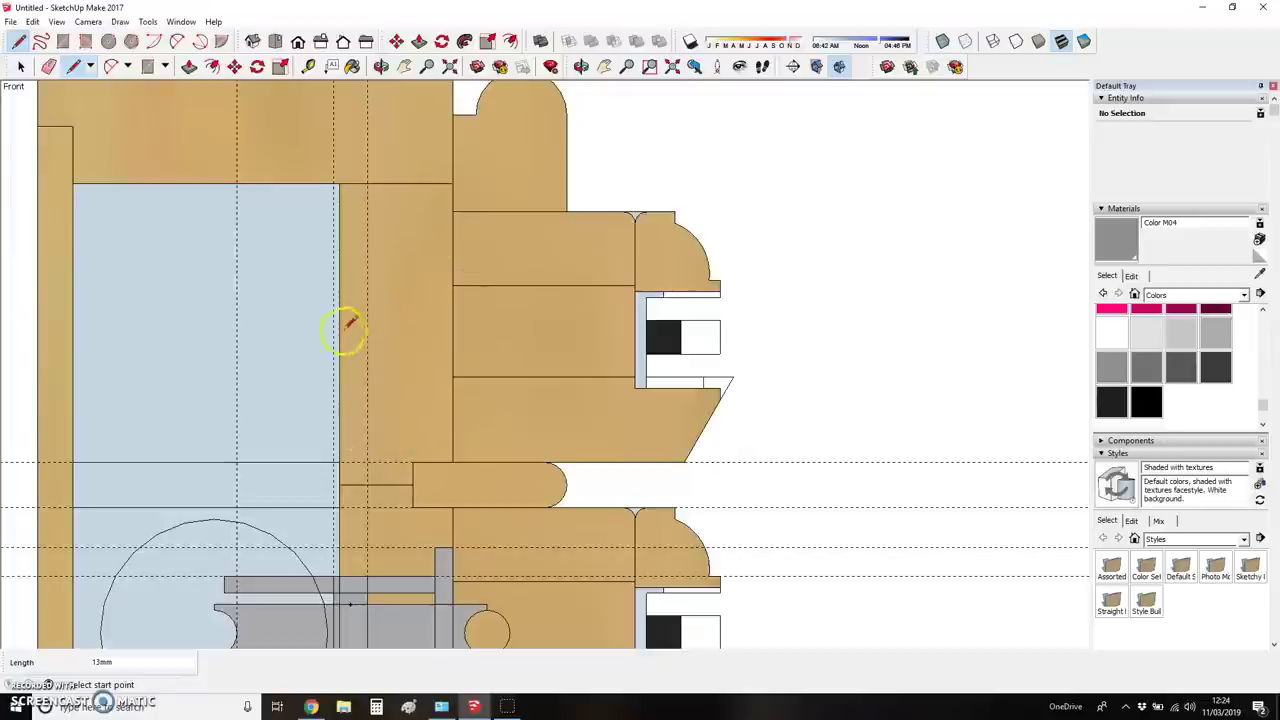
# - Erase the vertical guide through the pulley stile and the horizontal guide along the parting bead's upper edge
pyautogui.press('e')
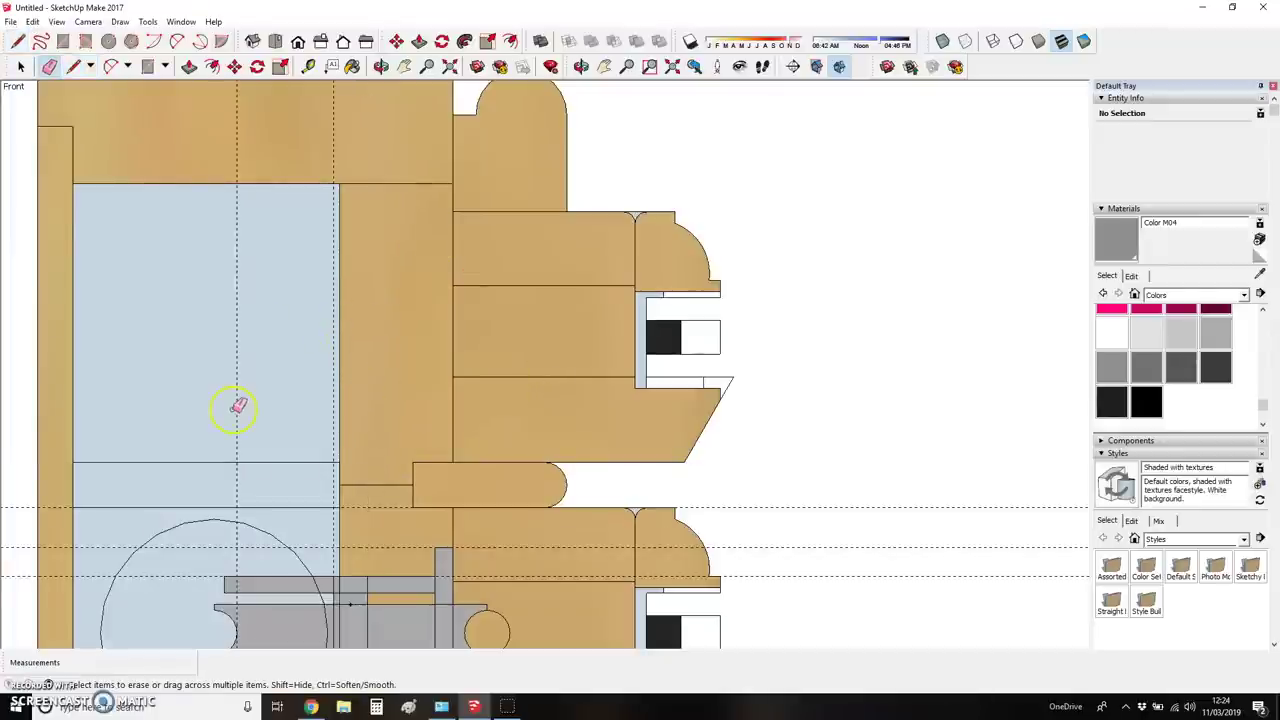
pyautogui.scroll(-2, 457, 290)
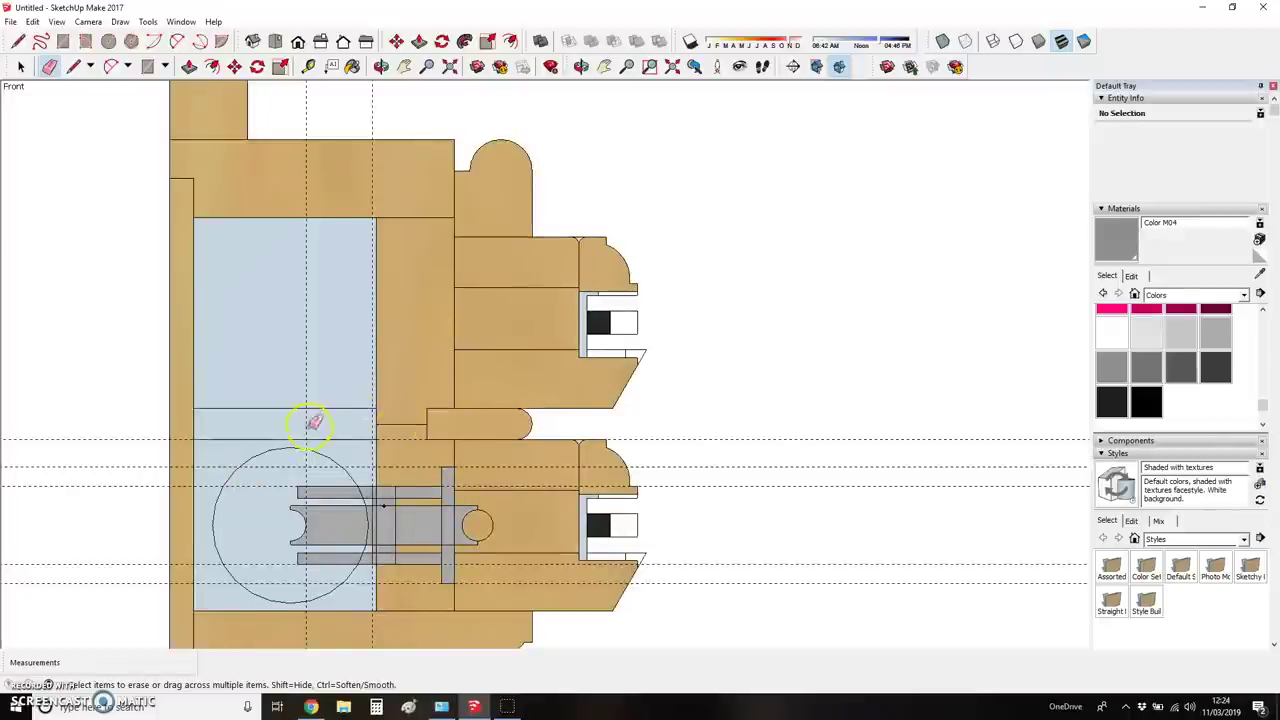
pyautogui.scroll(2, 253, 428)
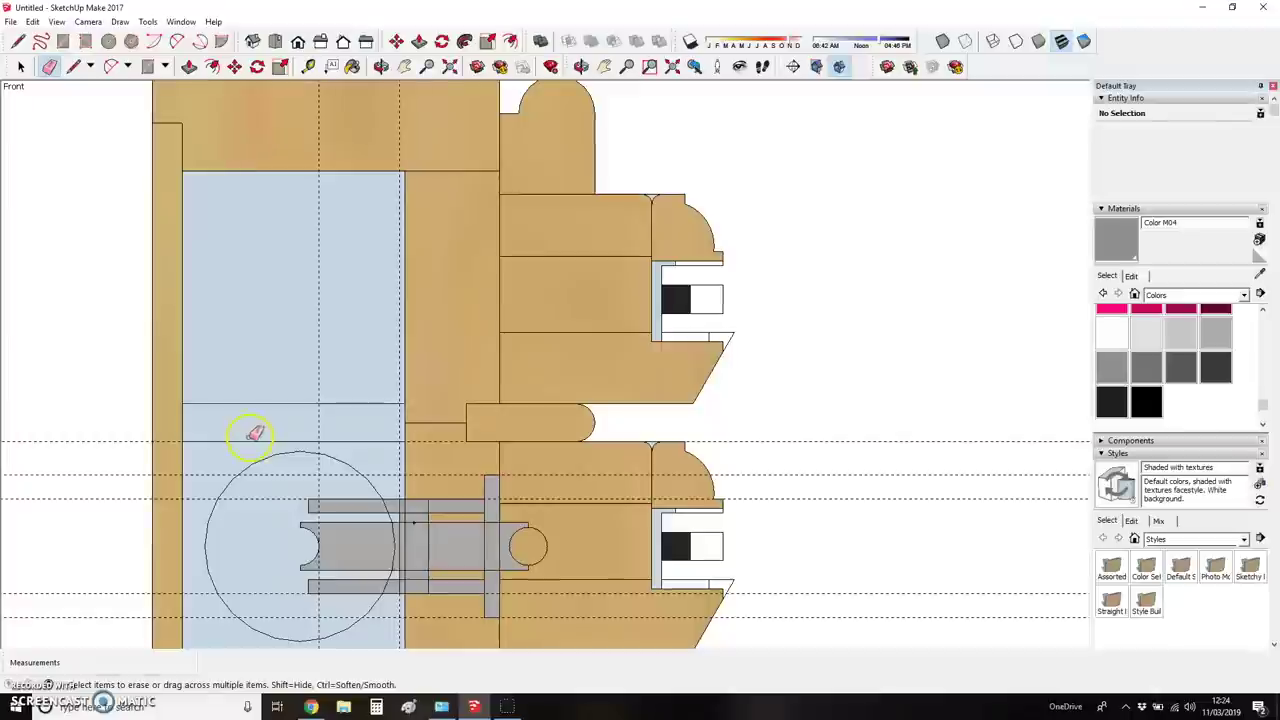
# - Draw a thin rectangle inside the box cavity in line with the parting bead, clear of both sides, and erase the leftover line ends
pyautogui.press('r')
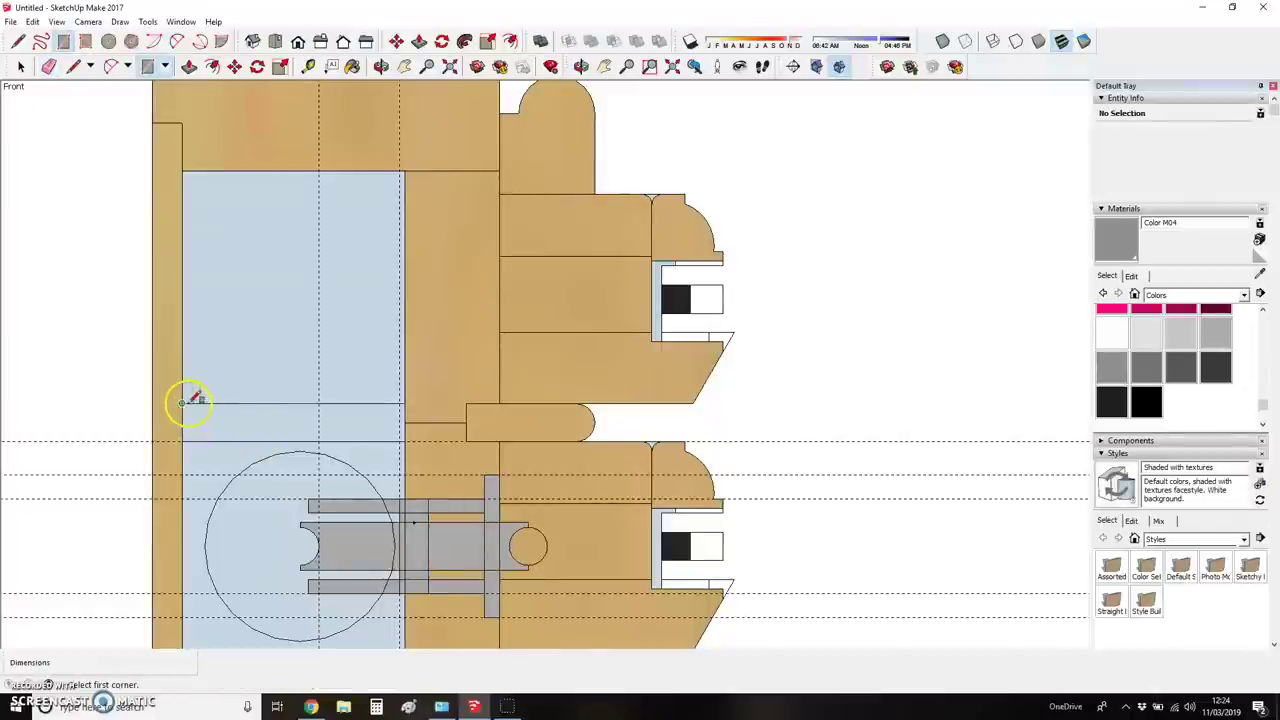
pyautogui.click(191, 403)
pyautogui.click(403, 437)
pyautogui.scroll(2, 200, 428)
pyautogui.press('e')
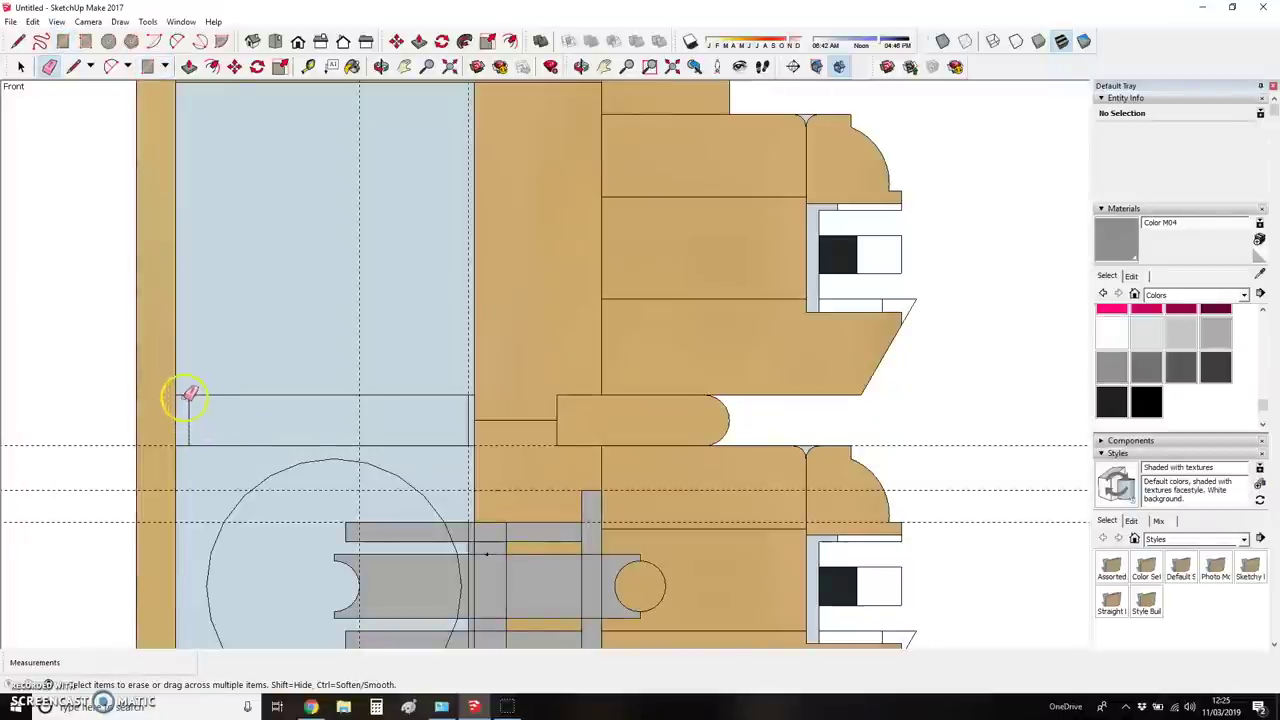
pyautogui.click(191, 440)
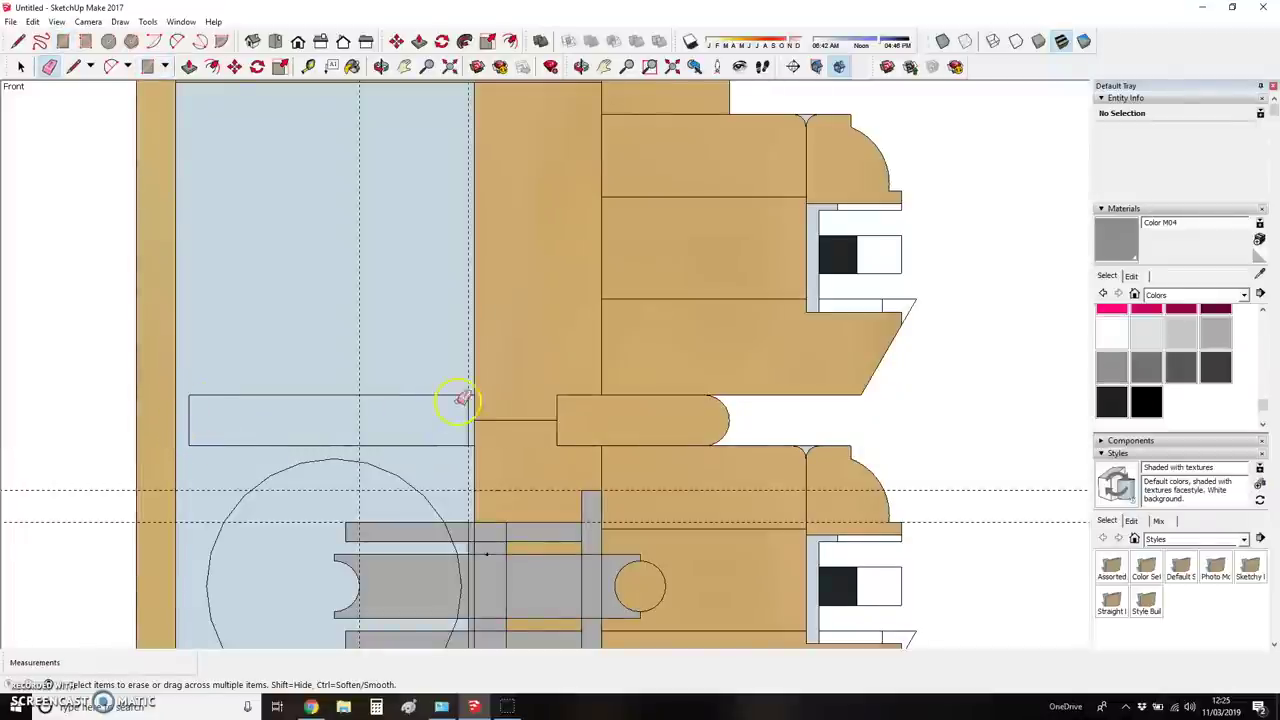
pyautogui.scroll(2, 474, 428)
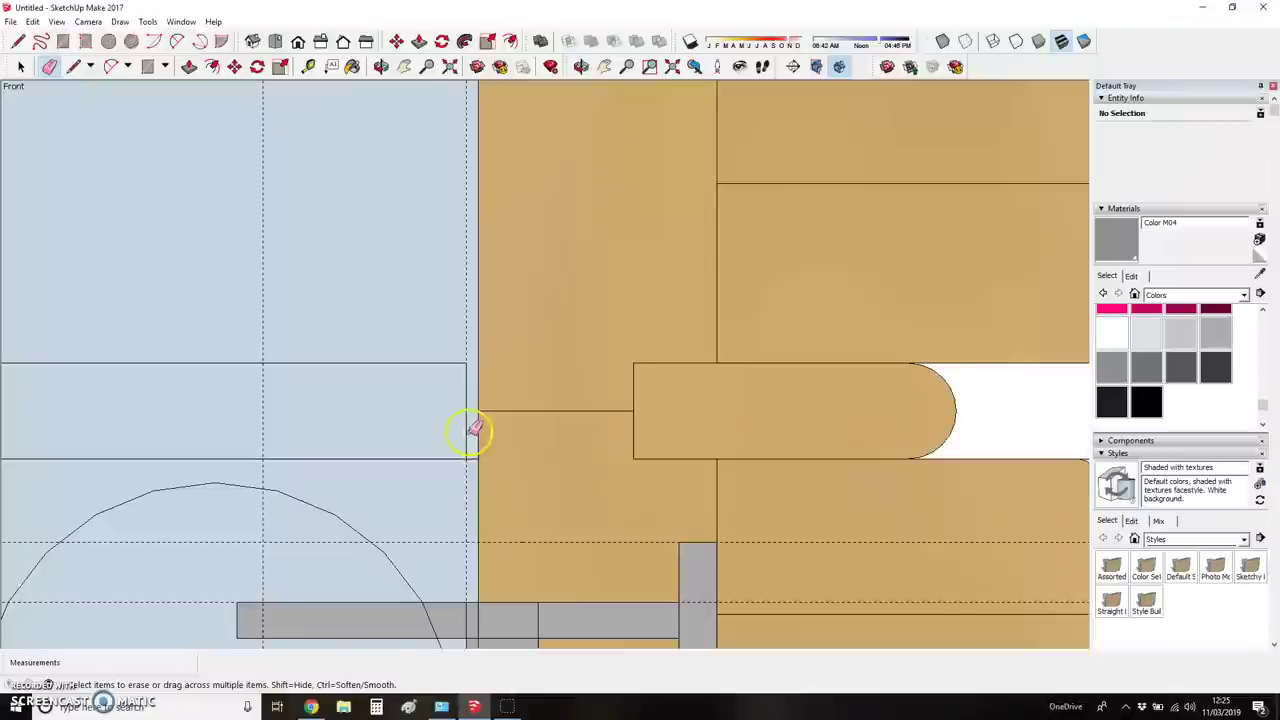
pyautogui.scroll(-3, 390, 403)
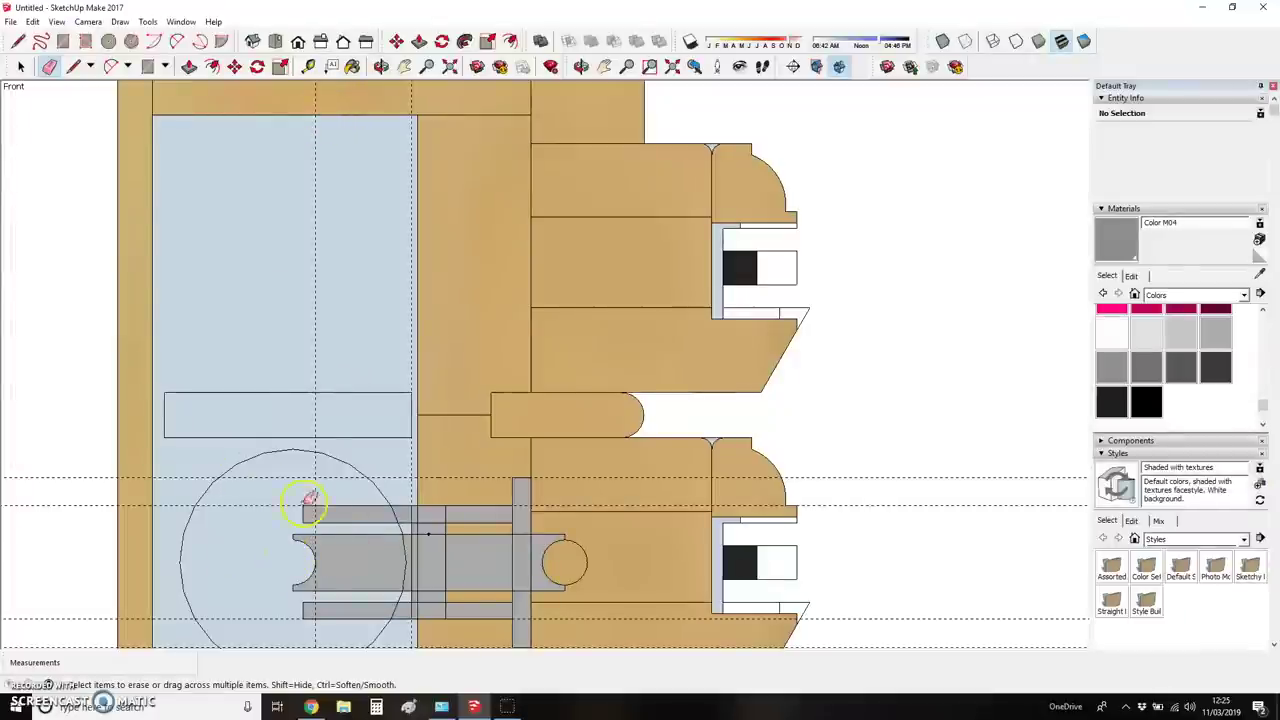
# - Compare the box jamb sections and the condensed vertical section with the full-height section's sill, bottom rail and head
pyautogui.scroll(-5, 486, 340)
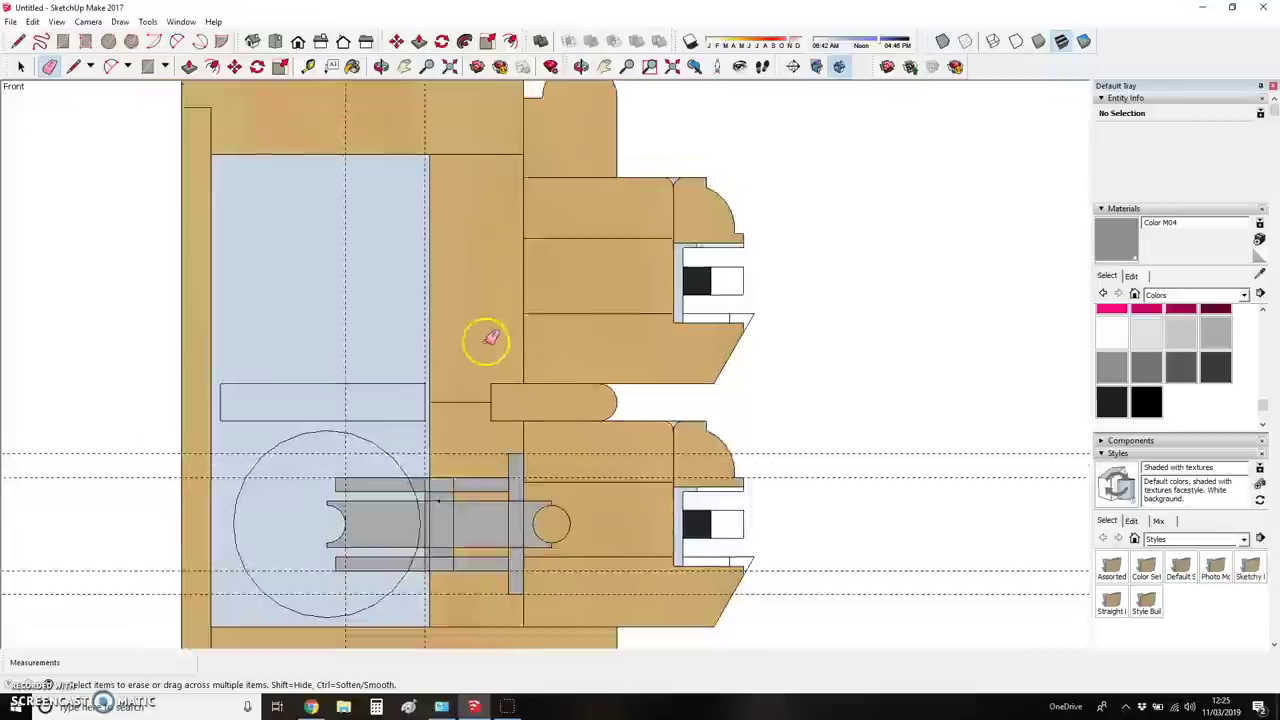
pyautogui.scroll(-6, 375, 254)
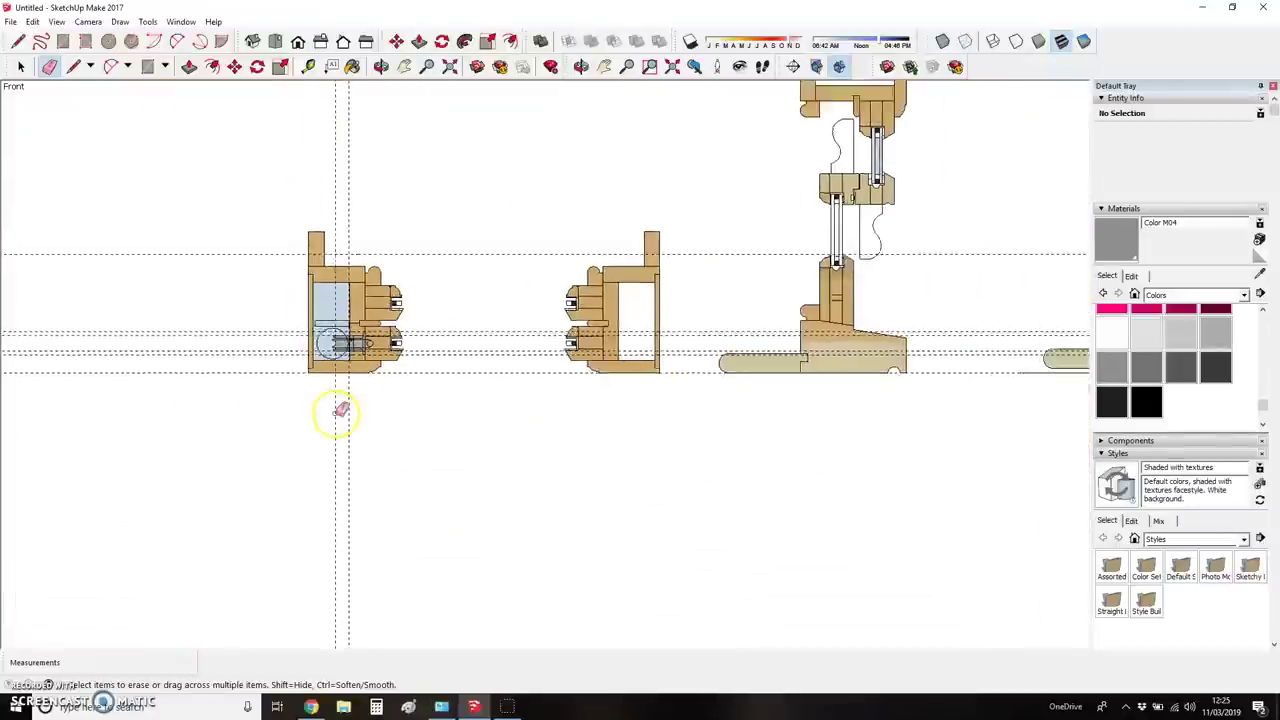
pyautogui.scroll(6, 734, 229)
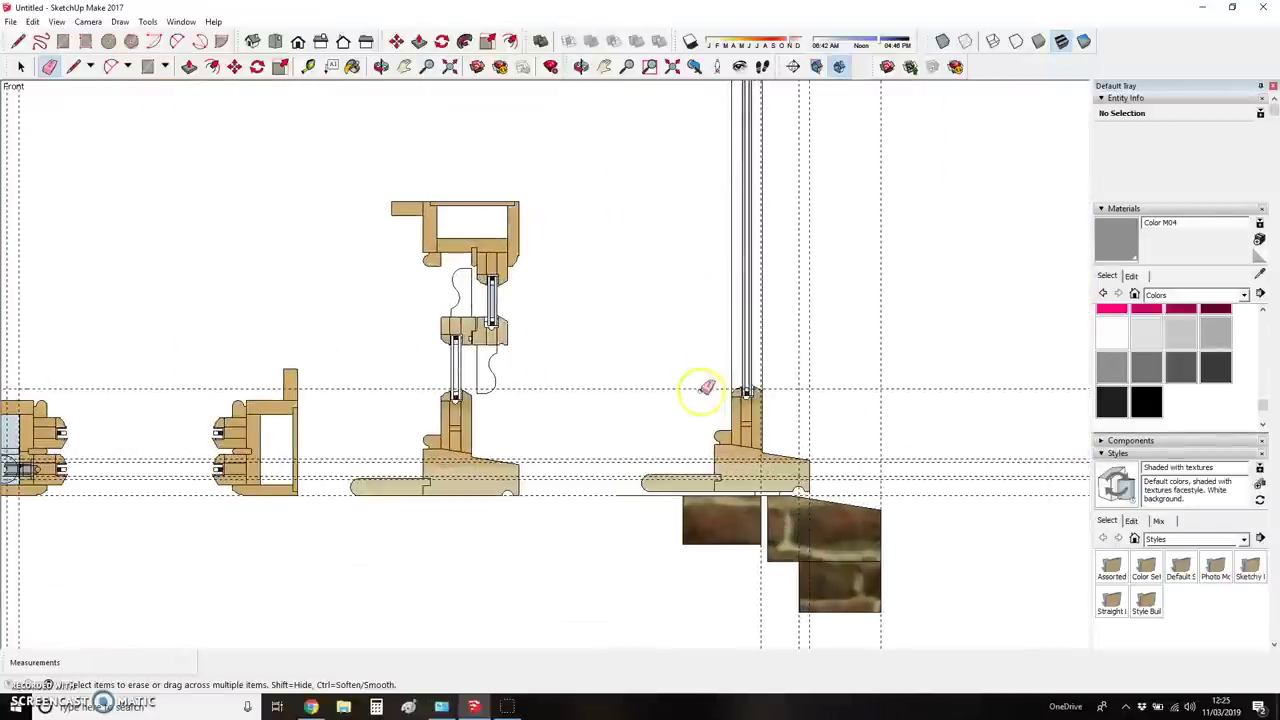
pyautogui.scroll(2, 733, 452)
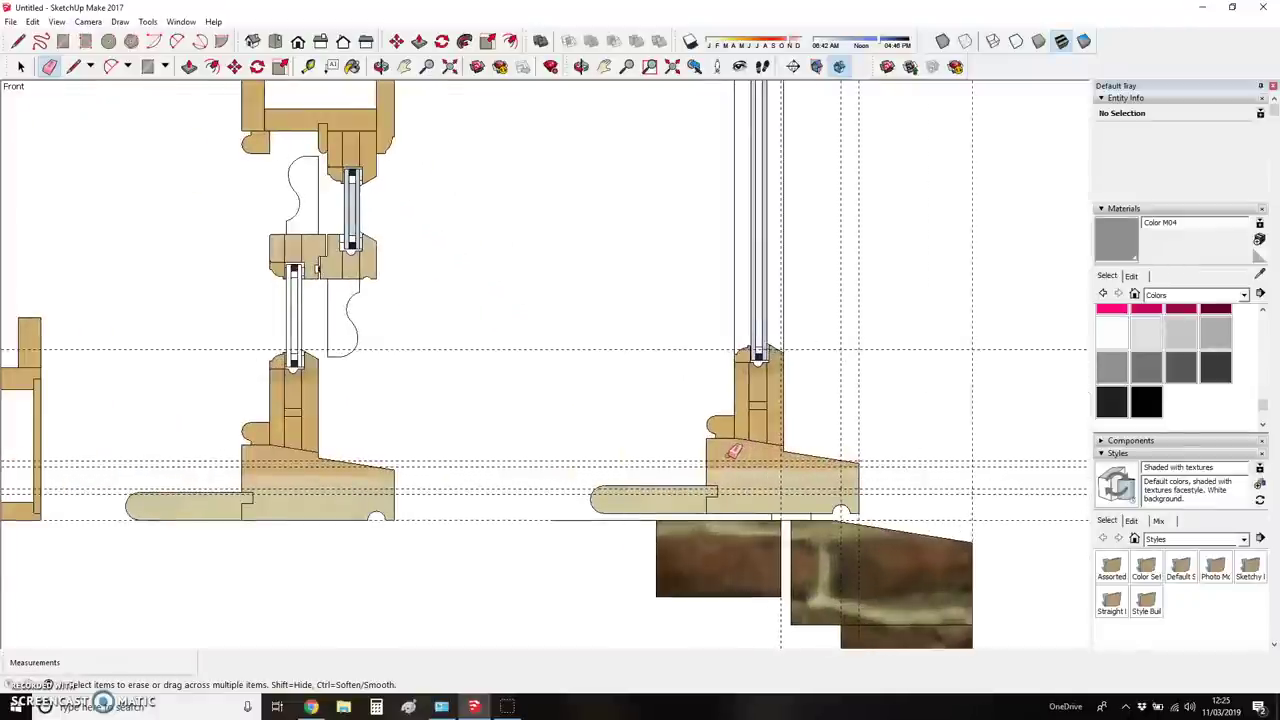
pyautogui.scroll(1, 734, 452)
pyautogui.scroll(-2, 734, 451)
pyautogui.scroll(-3, 725, 434)
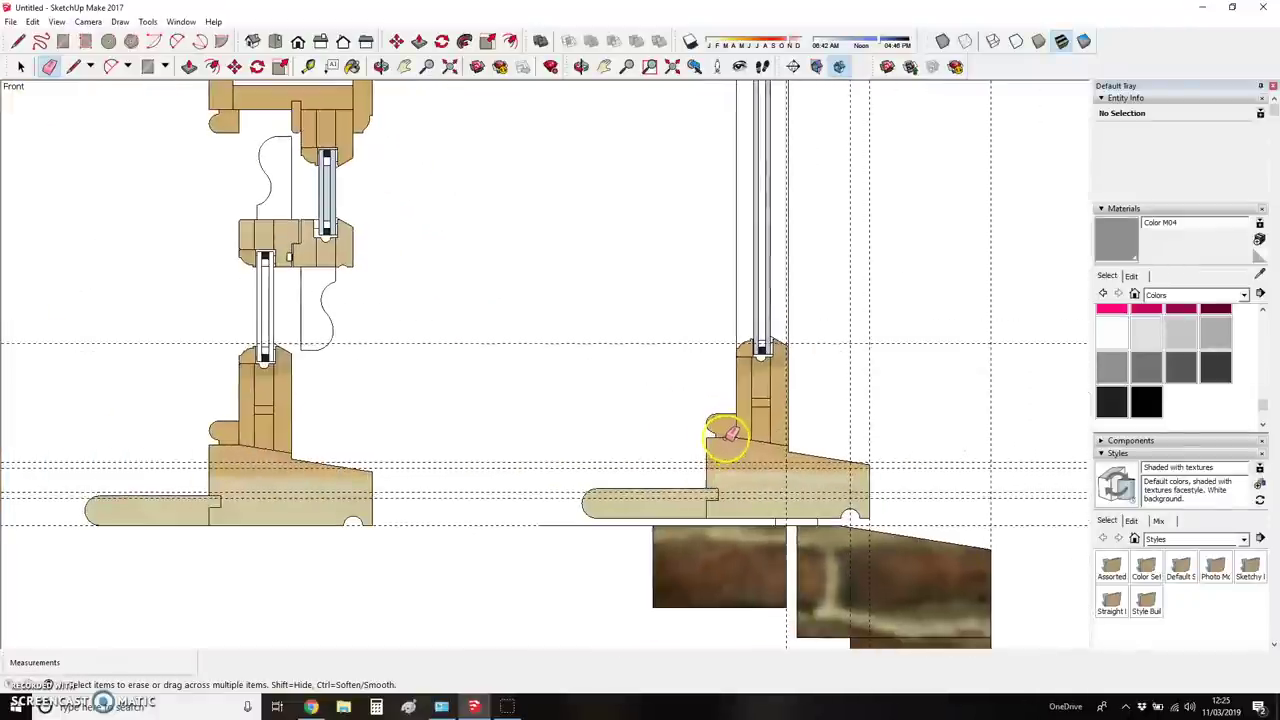
pyautogui.scroll(2, 491, 406)
pyautogui.scroll(-3, 549, 428)
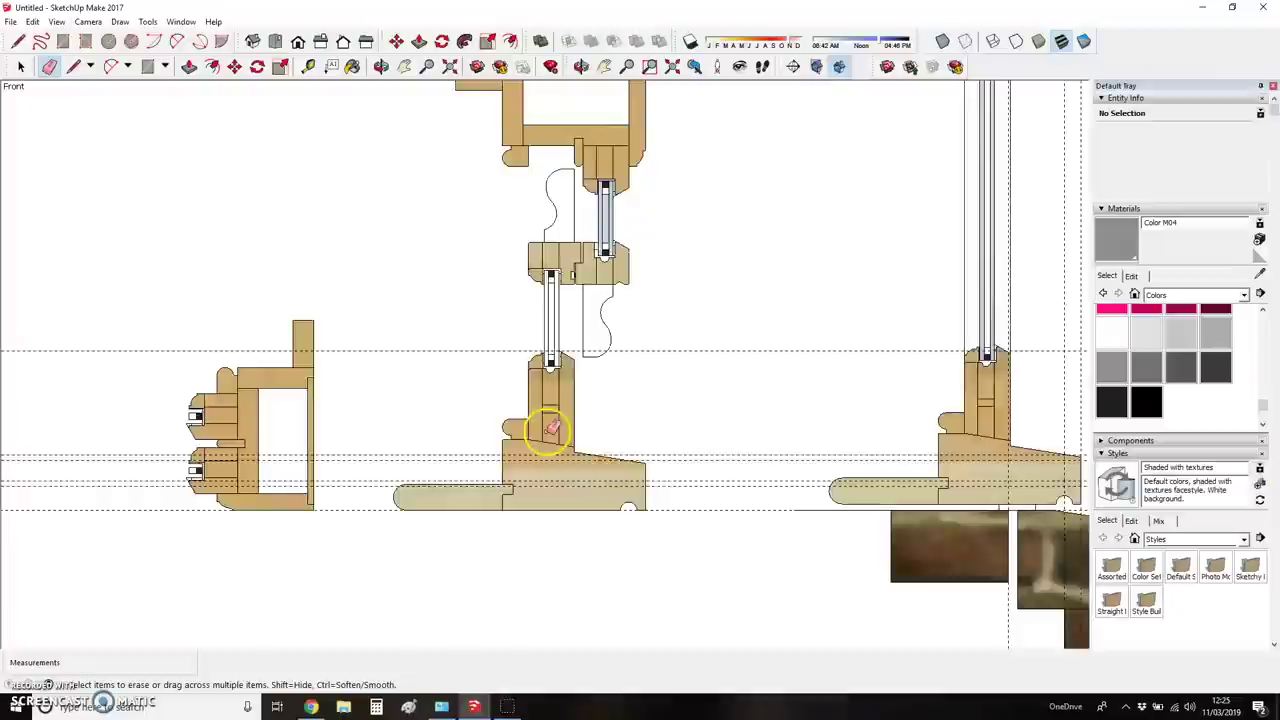
pyautogui.scroll(1, 678, 465)
pyautogui.scroll(-3, 663, 509)
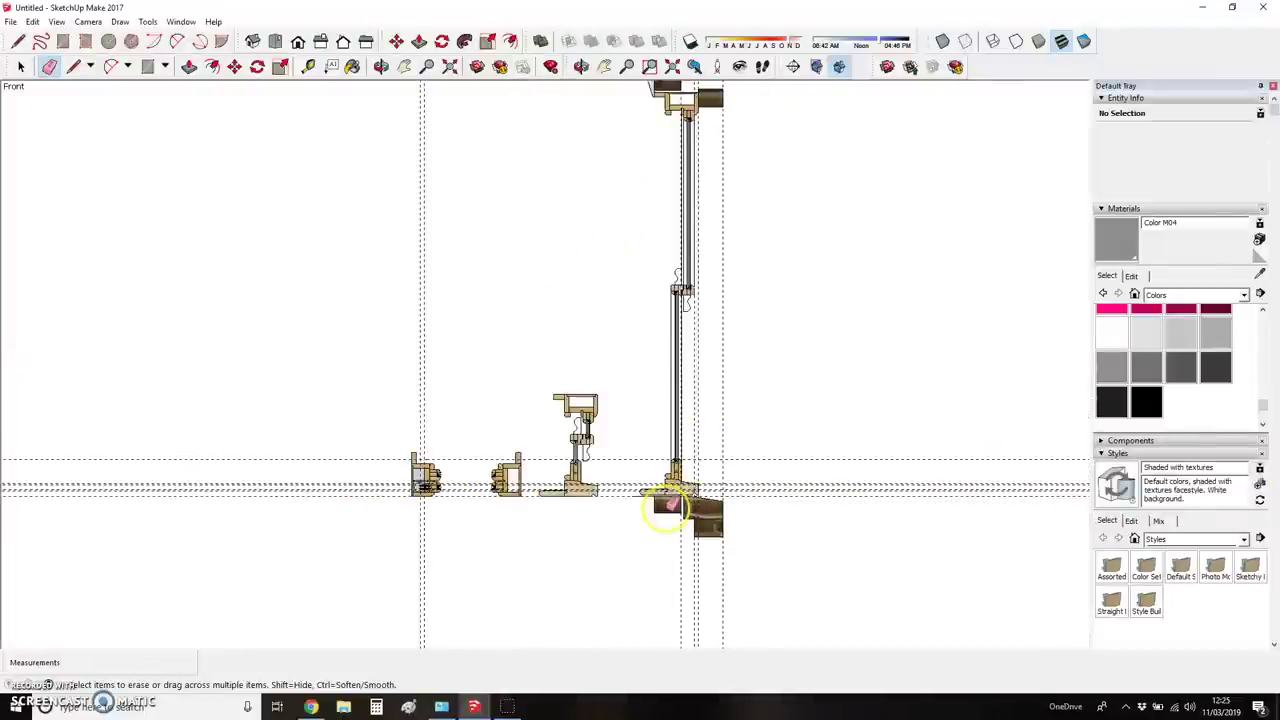
pyautogui.scroll(2, 674, 257)
pyautogui.scroll(4, 680, 110)
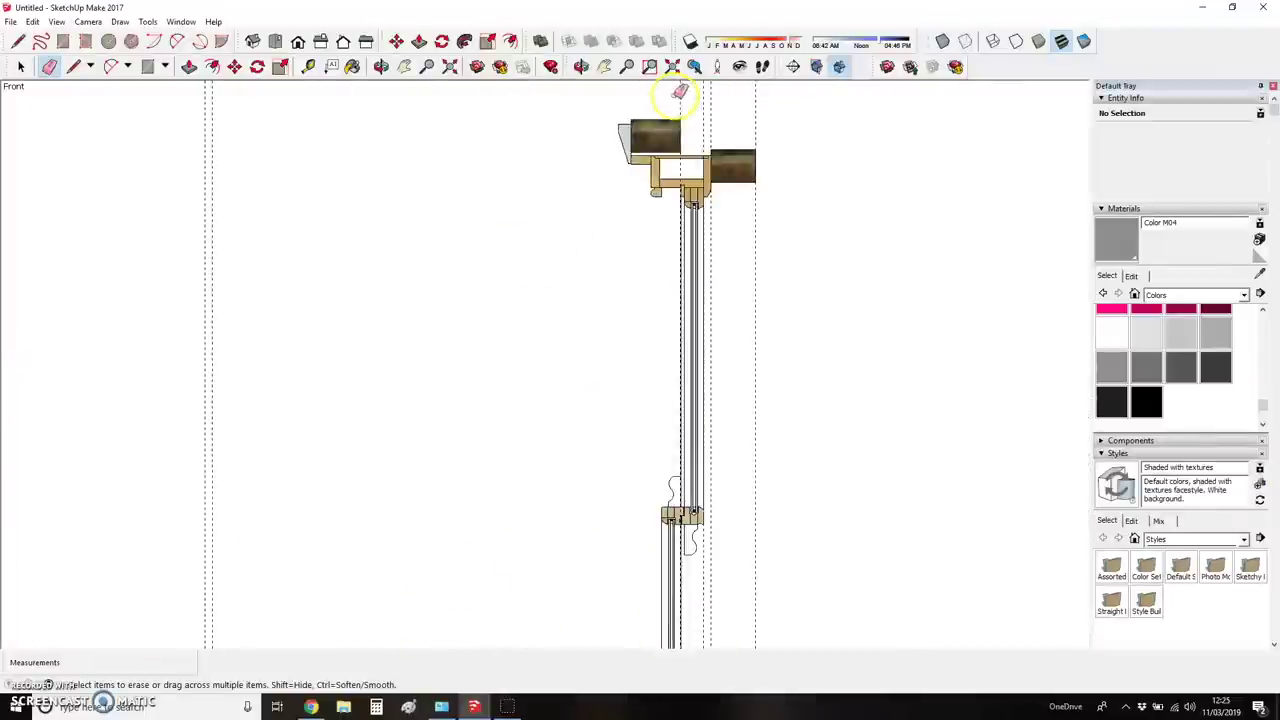
# - Place vertical guides down the full-height section along both faces of the inner lining at the head
pyautogui.press('t')
pyautogui.click(631, 177)
pyautogui.click(646, 166)
pyautogui.scroll(-2, 640, 228)
pyautogui.scroll(1, 630, 290)
pyautogui.scroll(-4, 634, 220)
pyautogui.scroll(6, 668, 508)
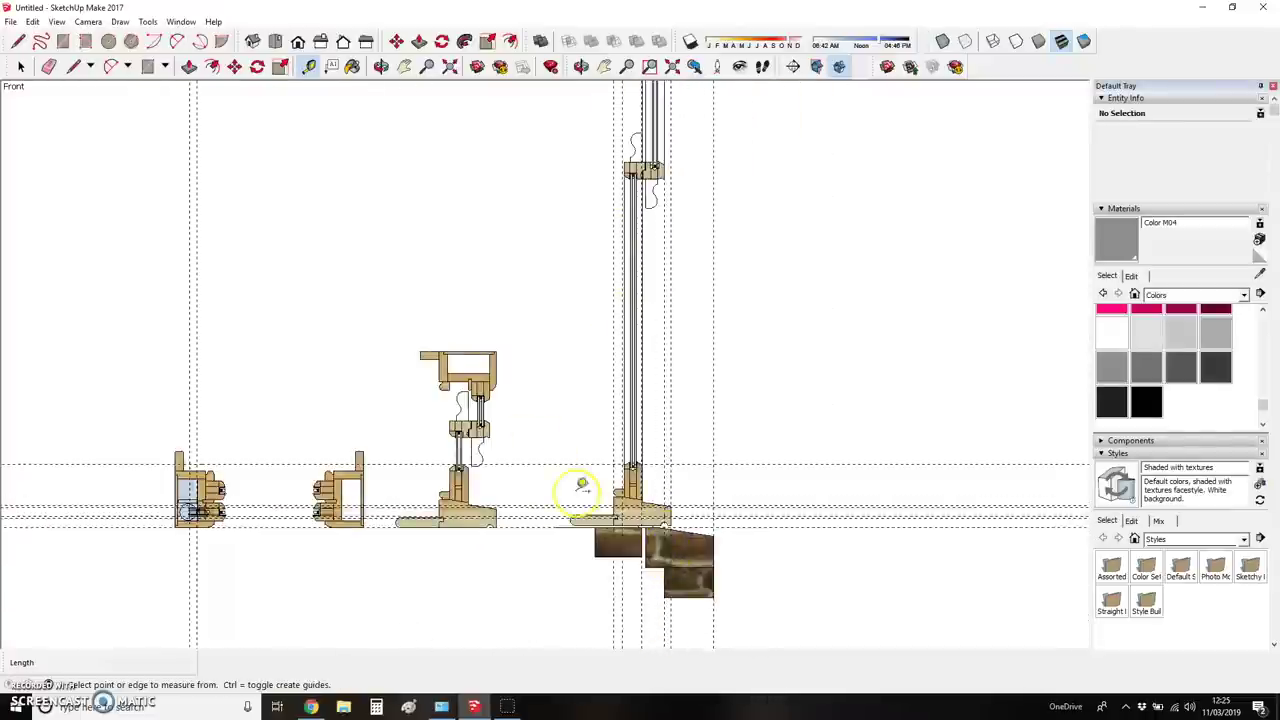
# - Place a horizontal guide parallel to the sill's upper edge, slightly above the top of the bottom sash rail in the full-height section
pyautogui.click(673, 501)
pyautogui.click(686, 376)
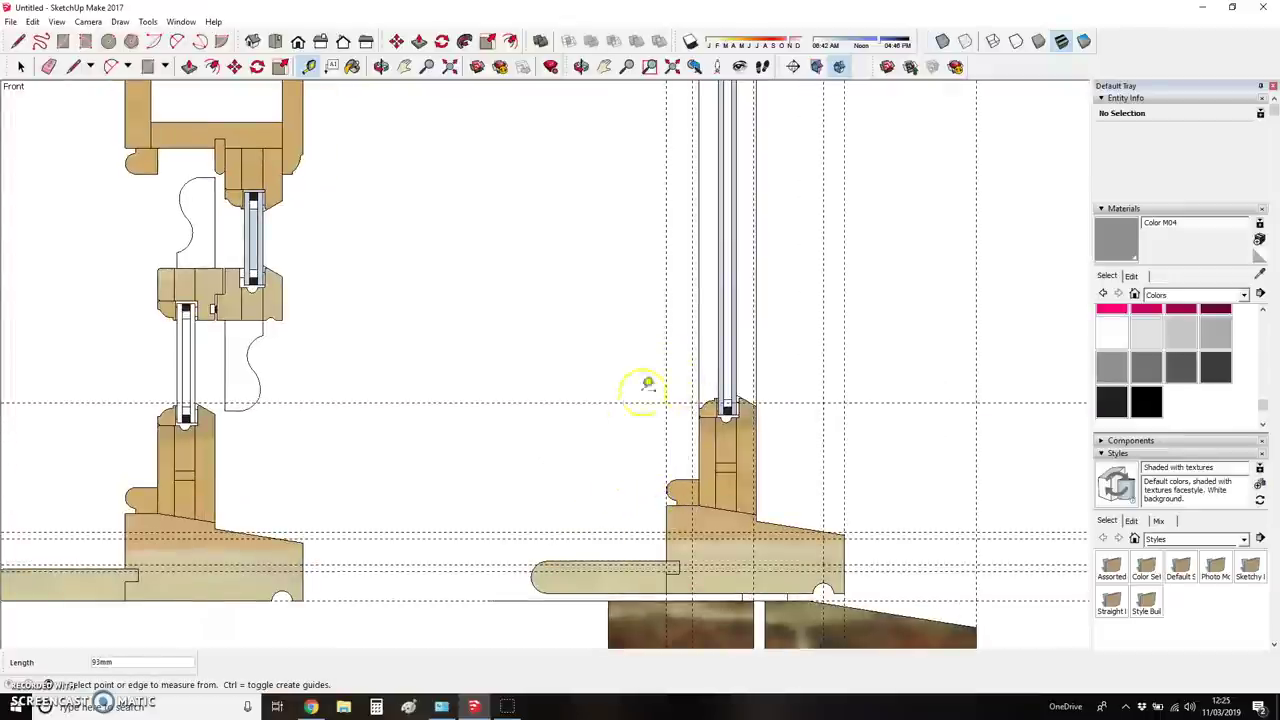
pyautogui.scroll(3, 708, 490)
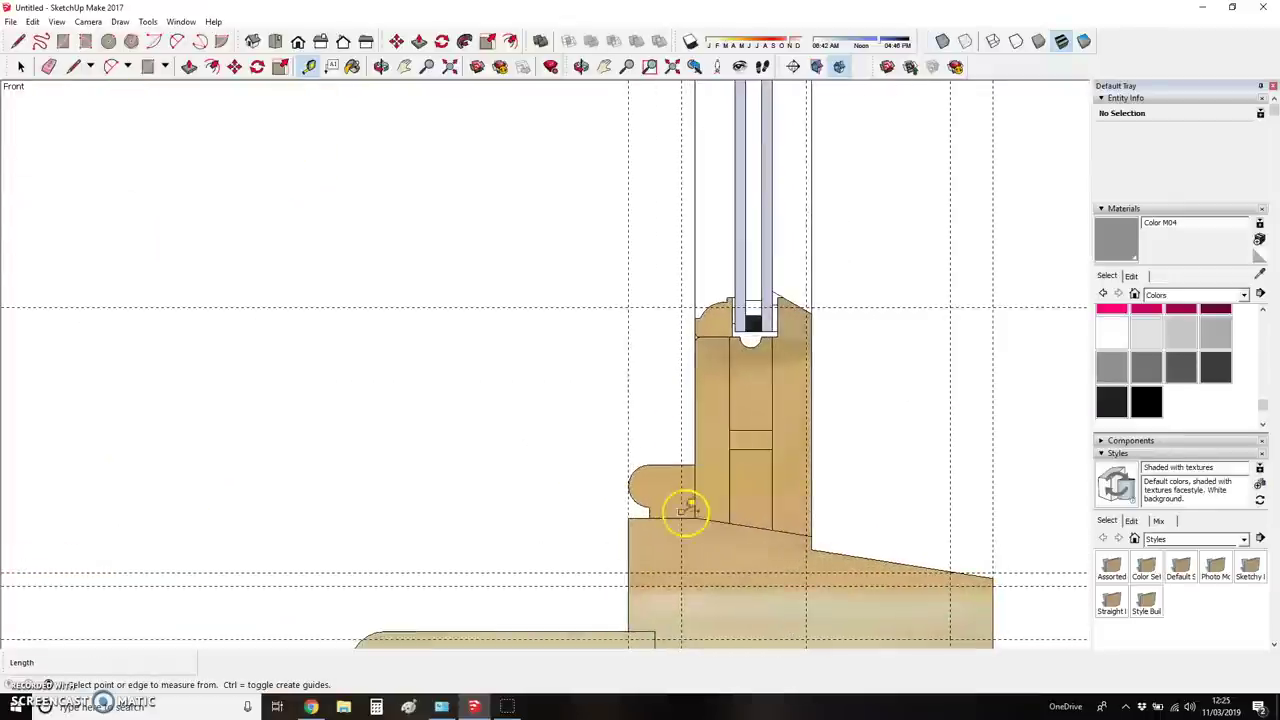
pyautogui.click(667, 516)
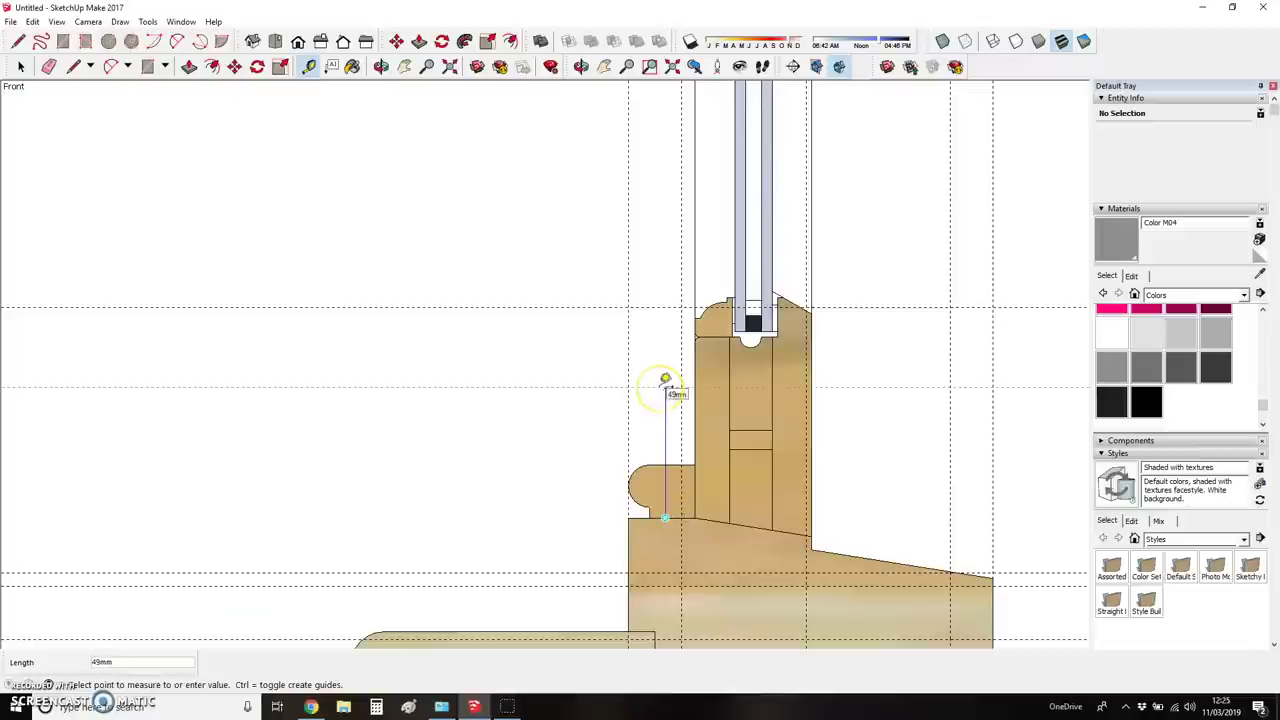
pyautogui.click(665, 380)
pyautogui.scroll(-2, 660, 370)
pyautogui.scroll(4, 599, 208)
pyautogui.scroll(-2, 551, 586)
pyautogui.scroll(2, 543, 477)
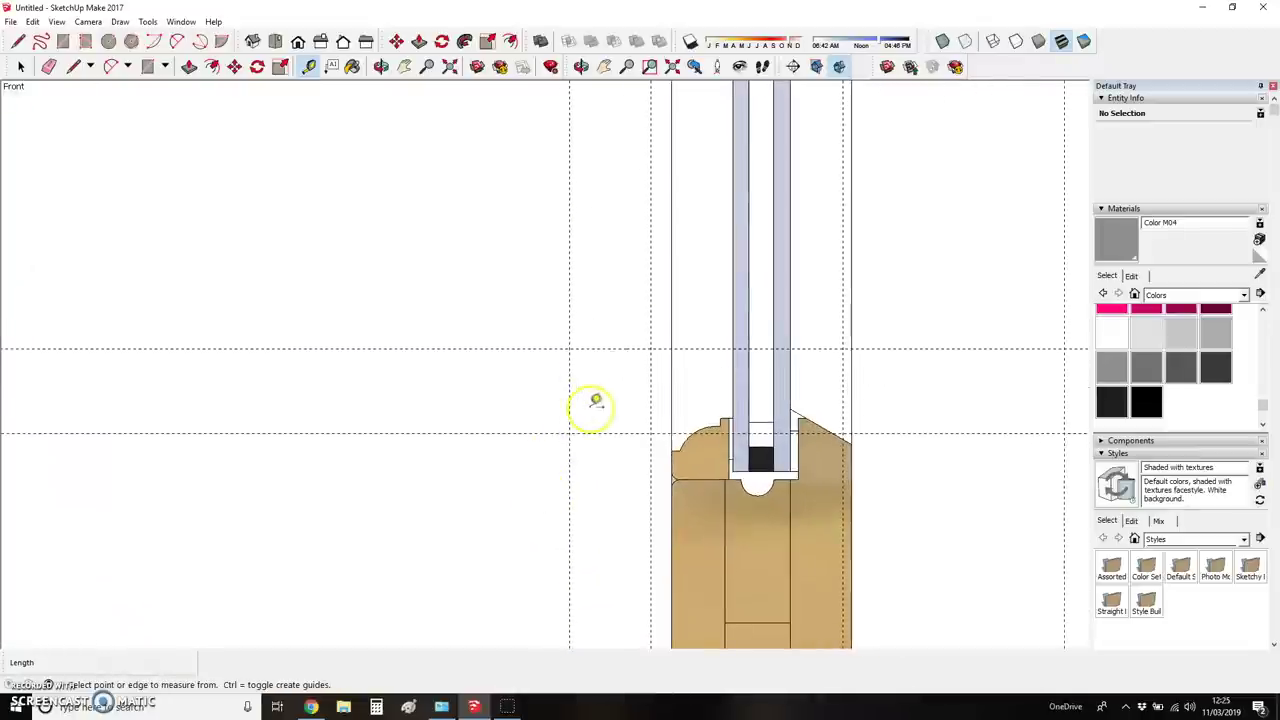
# - Add a vertical guide midway between the two inner lining guides, offset 10 mm
pyautogui.scroll(-1, 559, 370)
pyautogui.scroll(-3, 559, 370)
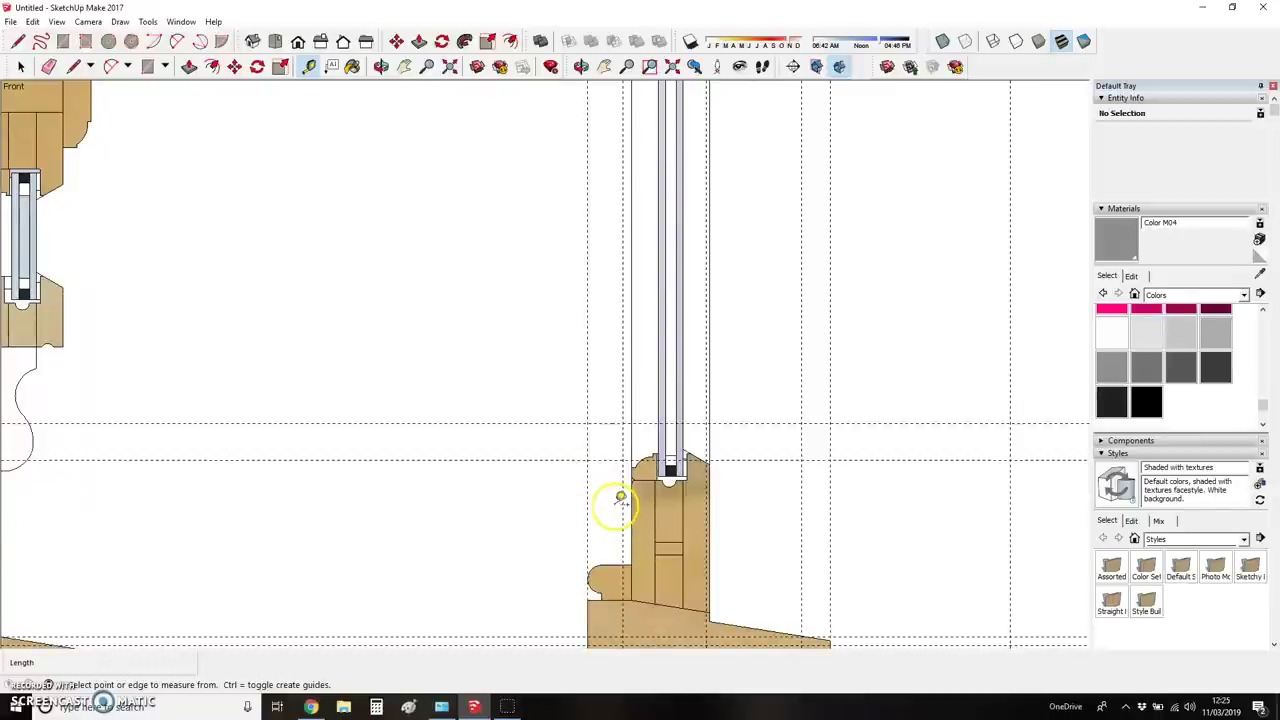
pyautogui.scroll(-1, 607, 519)
pyautogui.scroll(3, 607, 519)
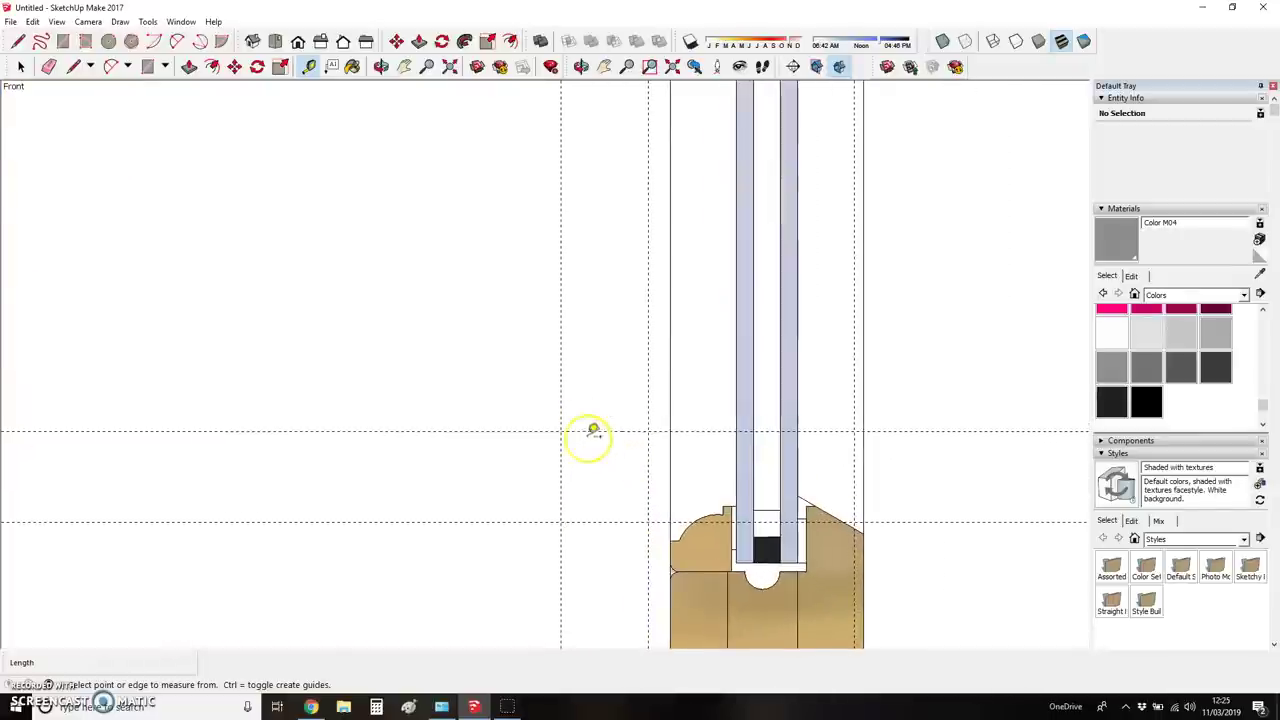
pyautogui.scroll(-1, 585, 415)
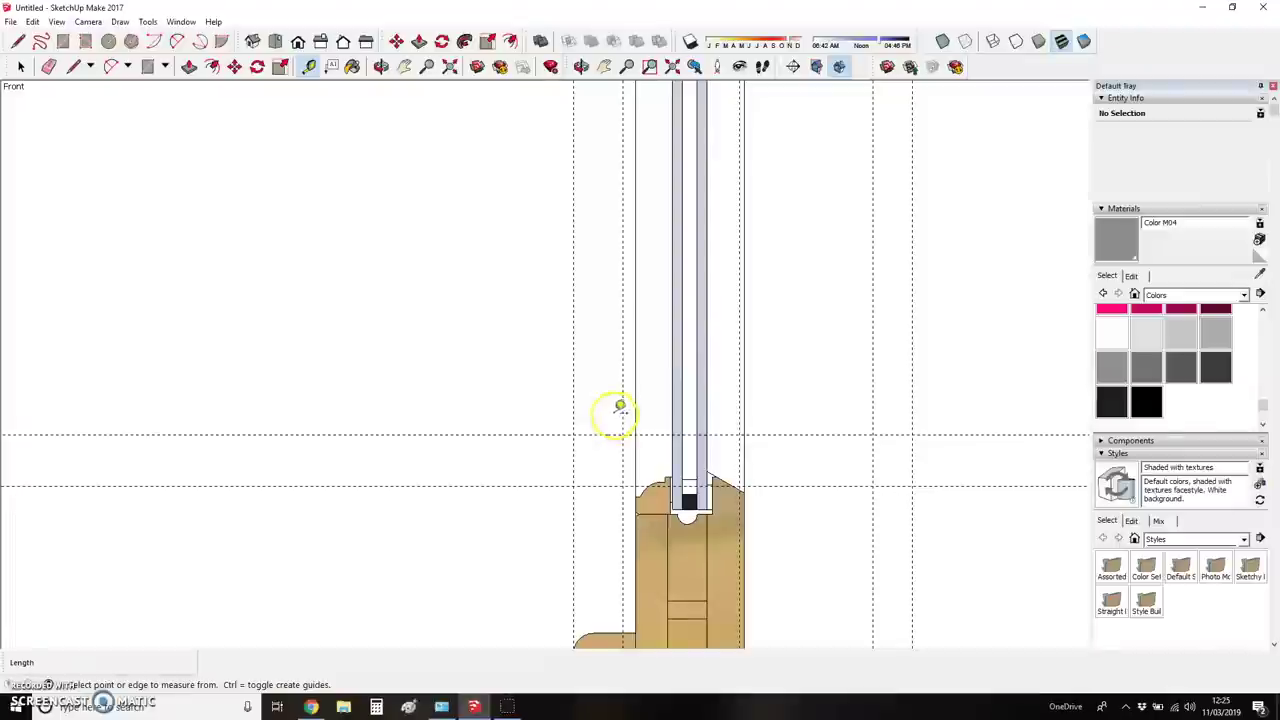
pyautogui.click(625, 380)
pyautogui.click(574, 380)
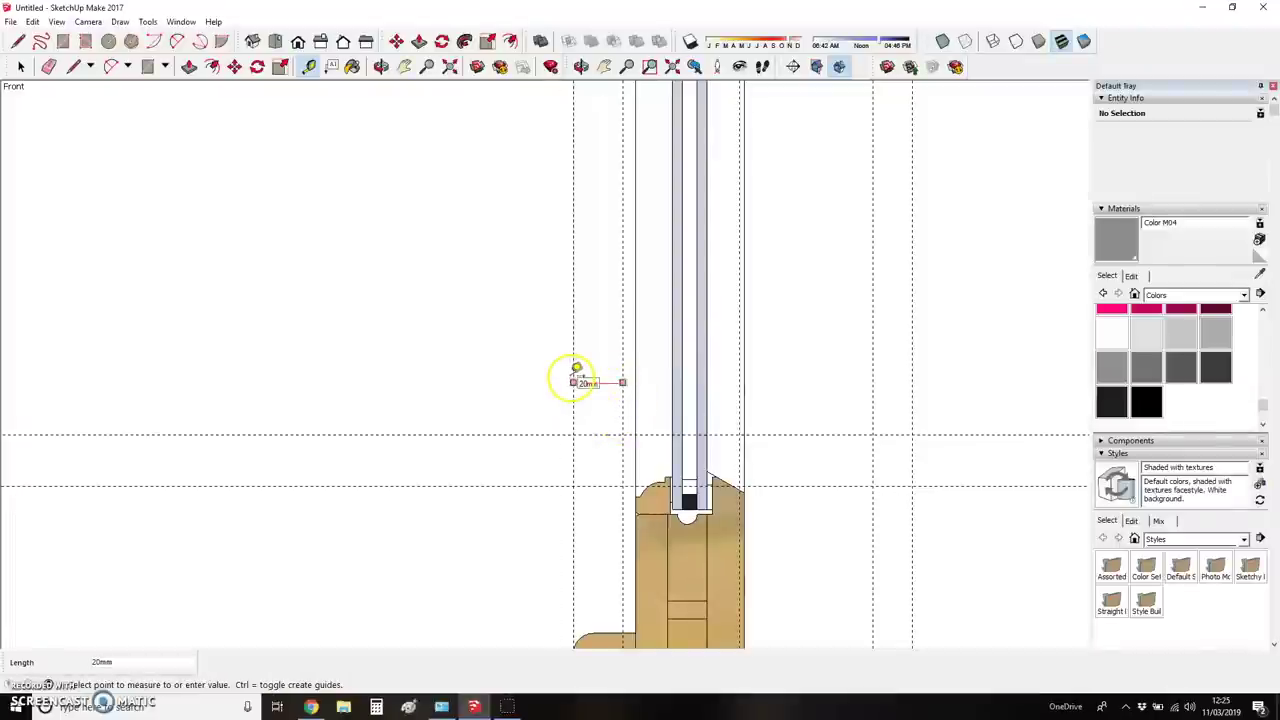
pyautogui.write('10')
pyautogui.press('Return')
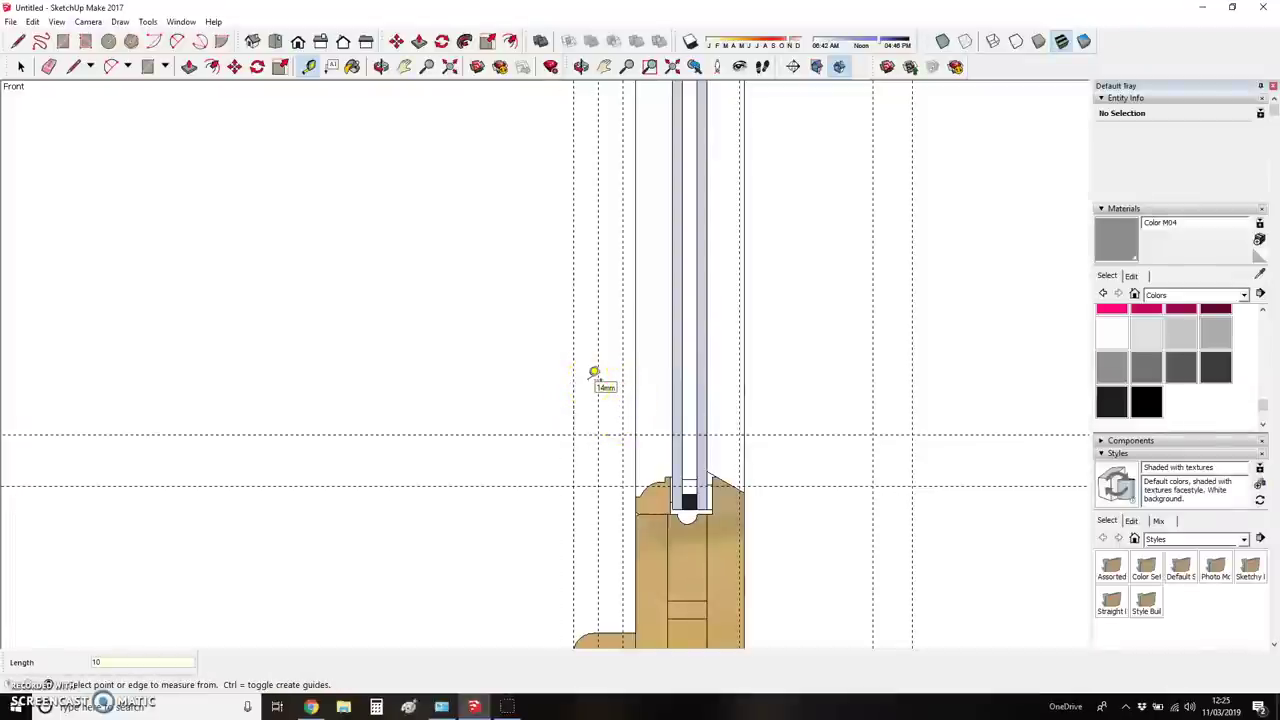
# - Draw a short sloping line from the left lining guide at the horizontal guide up to the midway guide
pyautogui.scroll(5, 593, 390)
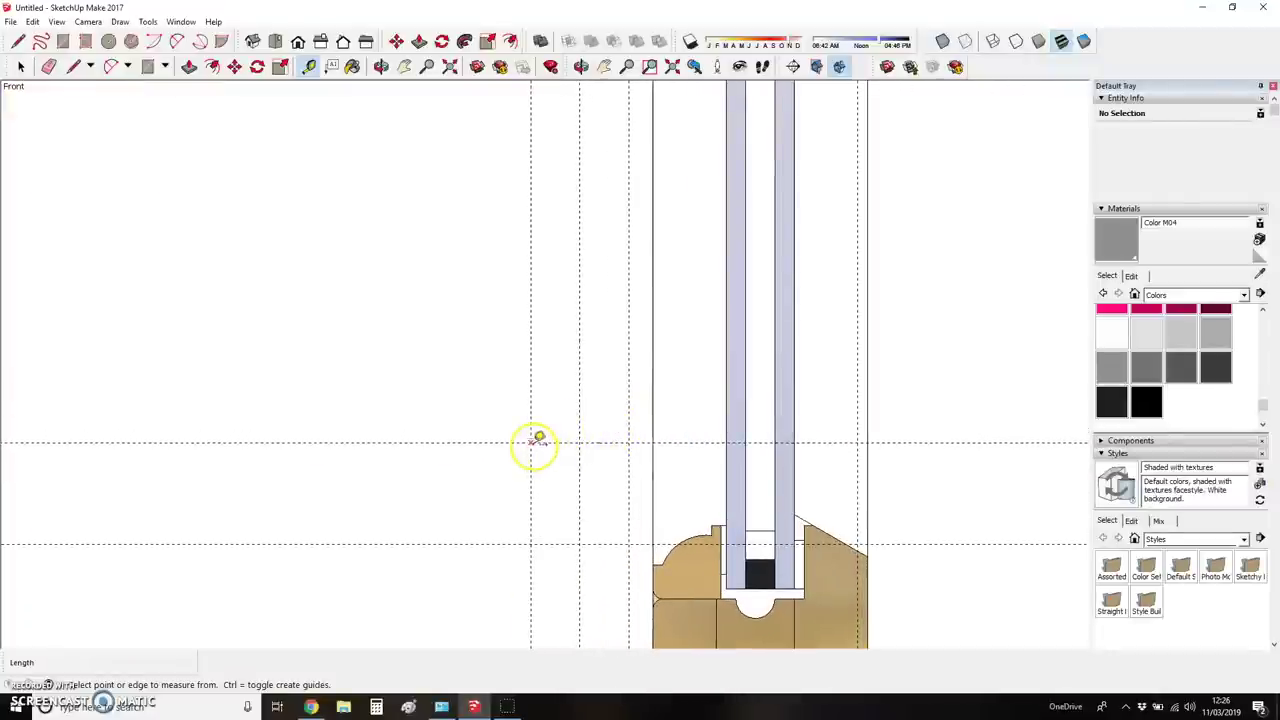
pyautogui.press('l')
pyautogui.click(531, 441)
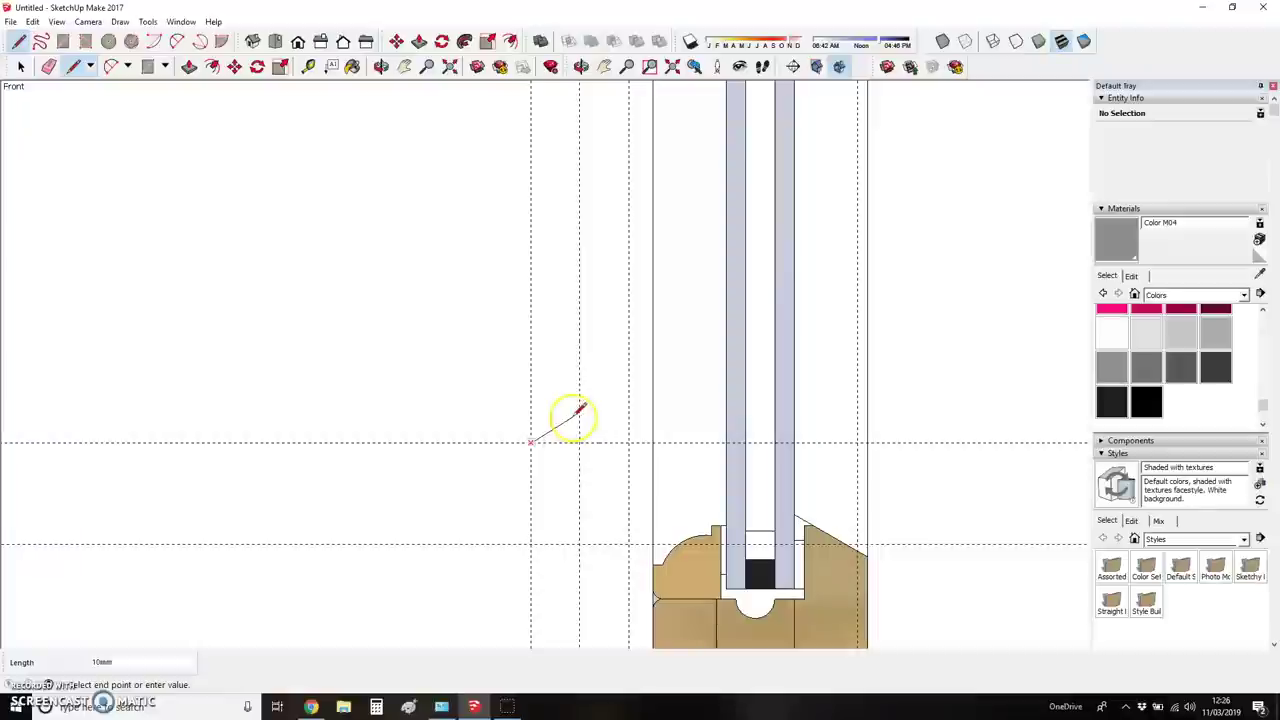
pyautogui.click(579, 421)
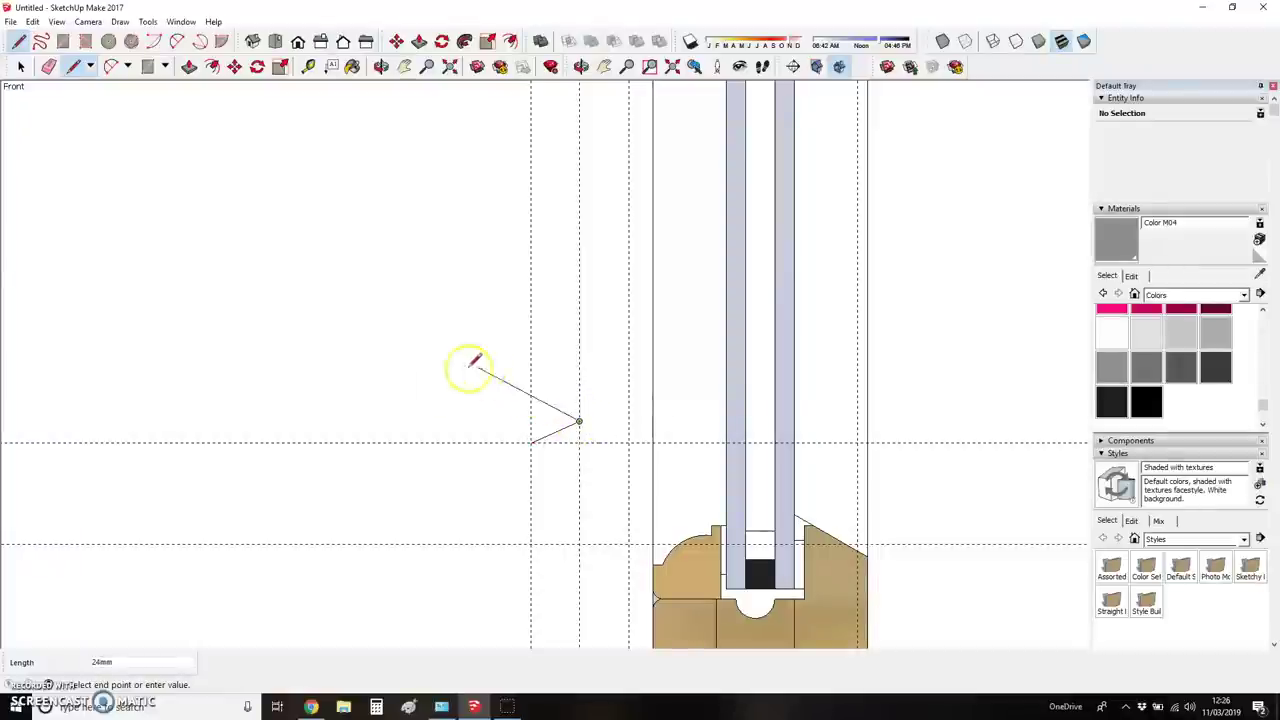
pyautogui.press('Escape')
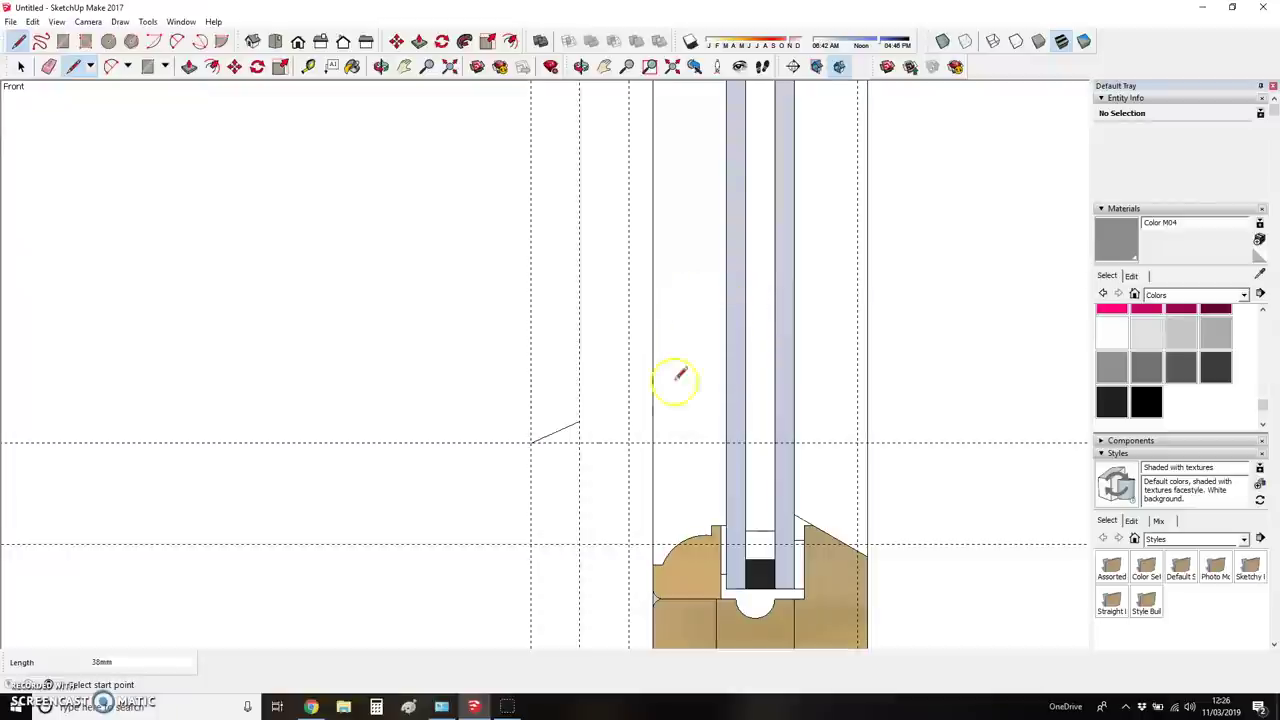
# - Place a horizontal guide 30 mm above the horizontal guide at the sloping line's lower end
pyautogui.scroll(4, 671, 377)
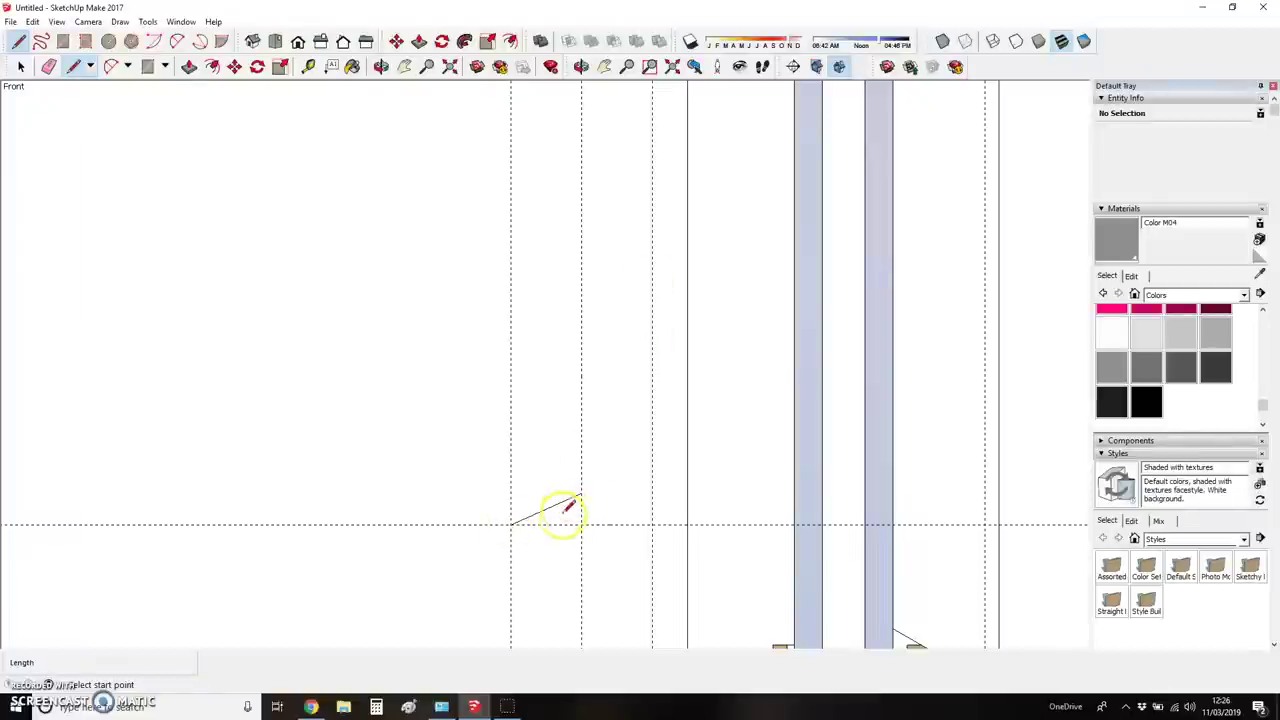
pyautogui.press('t')
pyautogui.click(609, 524)
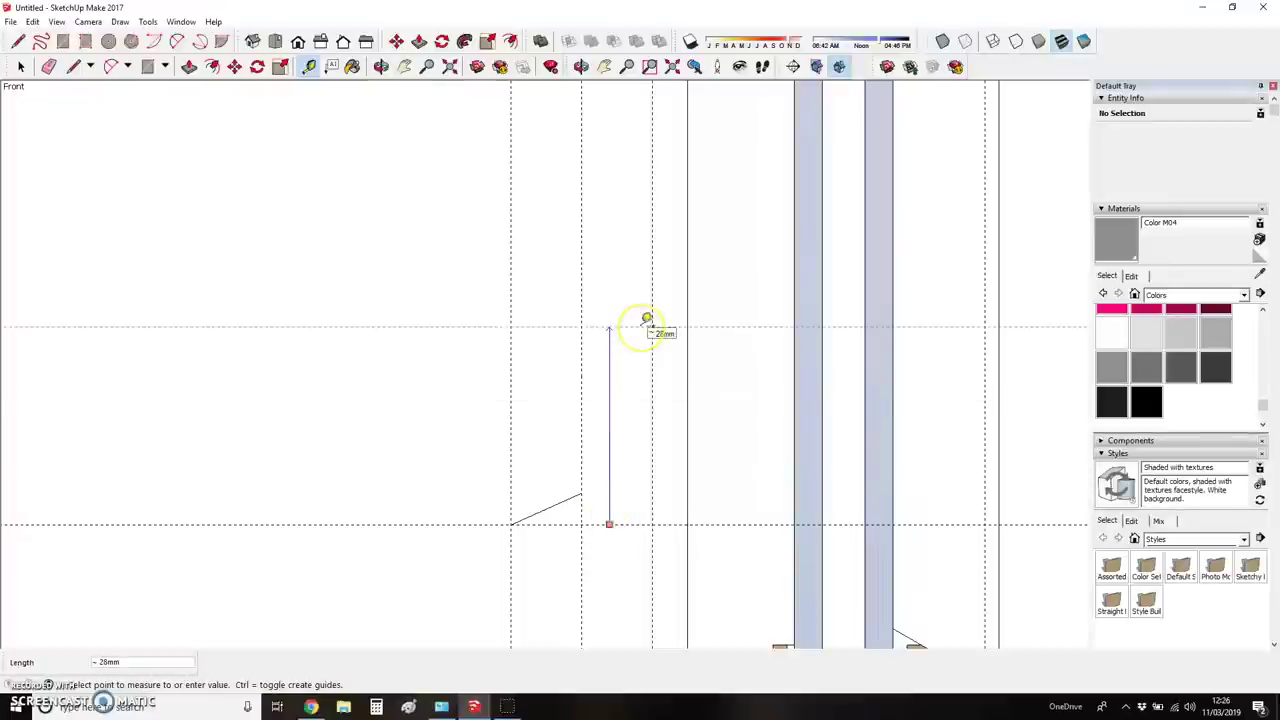
pyautogui.write('50')
pyautogui.press('Return')
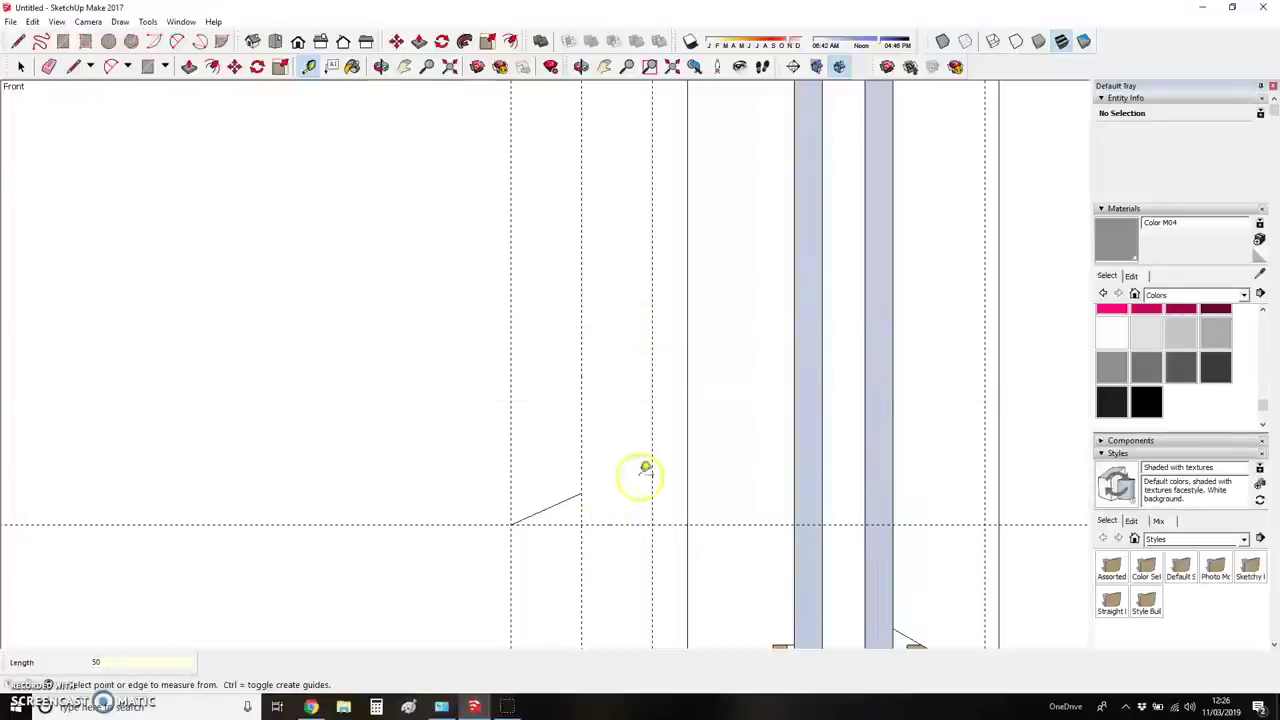
pyautogui.click(613, 524)
pyautogui.write('30')
pyautogui.press('Return')
# - Draw a second sloping line from the right lining guide at the upper horizontal guide down to the midway guide
pyautogui.press('l')
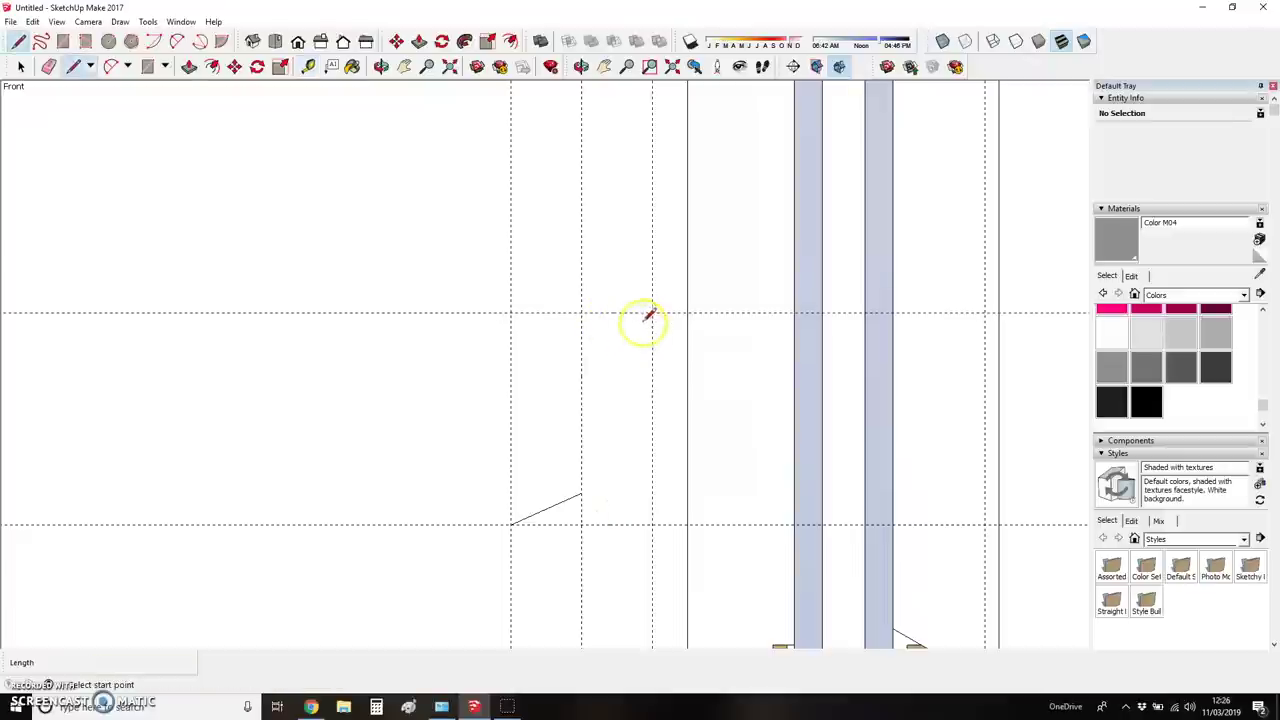
pyautogui.click(651, 313)
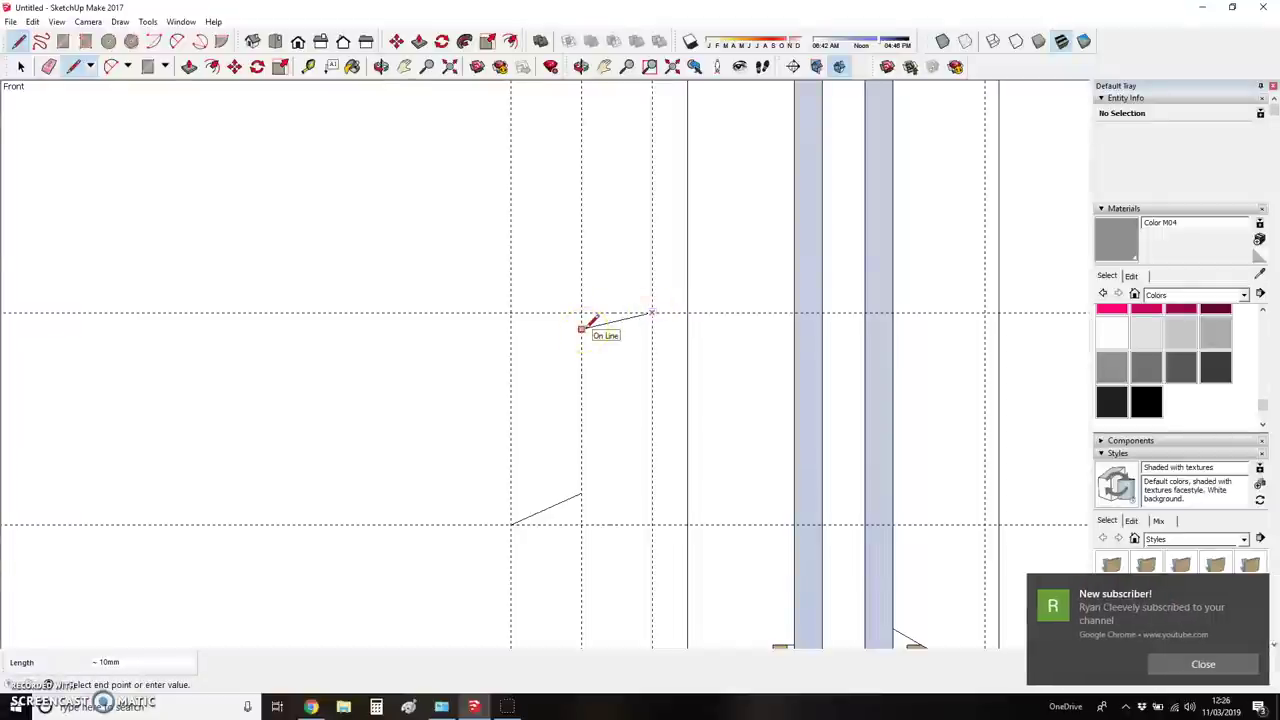
pyautogui.click(581, 328)
pyautogui.click(1203, 664)
pyautogui.click(632, 378)
pyautogui.click(581, 328)
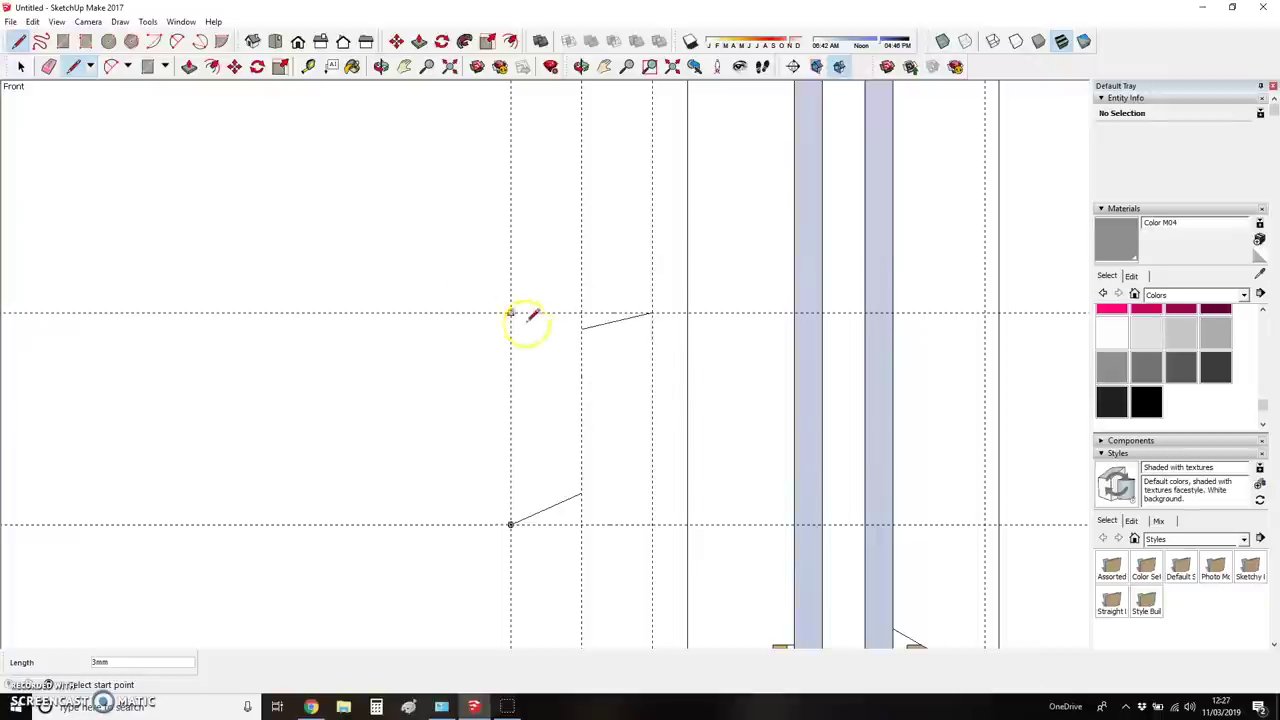
# - Join the two sloping lines with a vertical line about 23 mm long on the midway guide
pyautogui.click(581, 328)
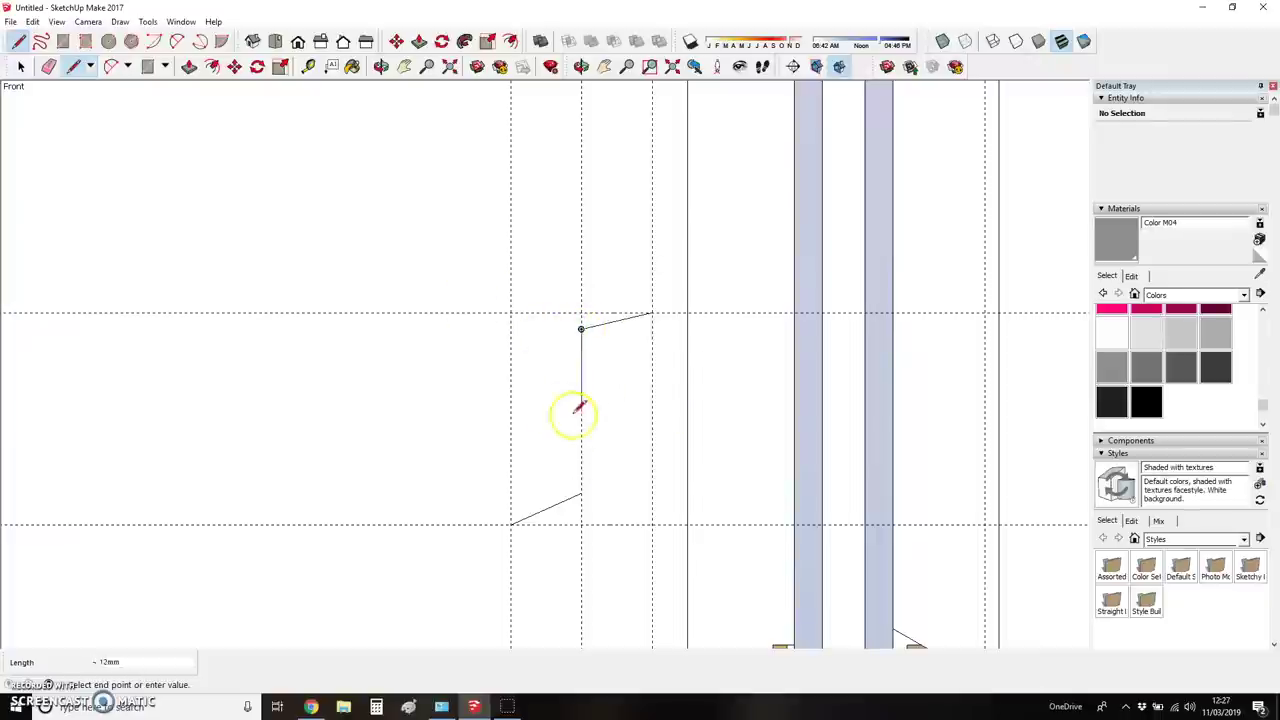
pyautogui.click(581, 492)
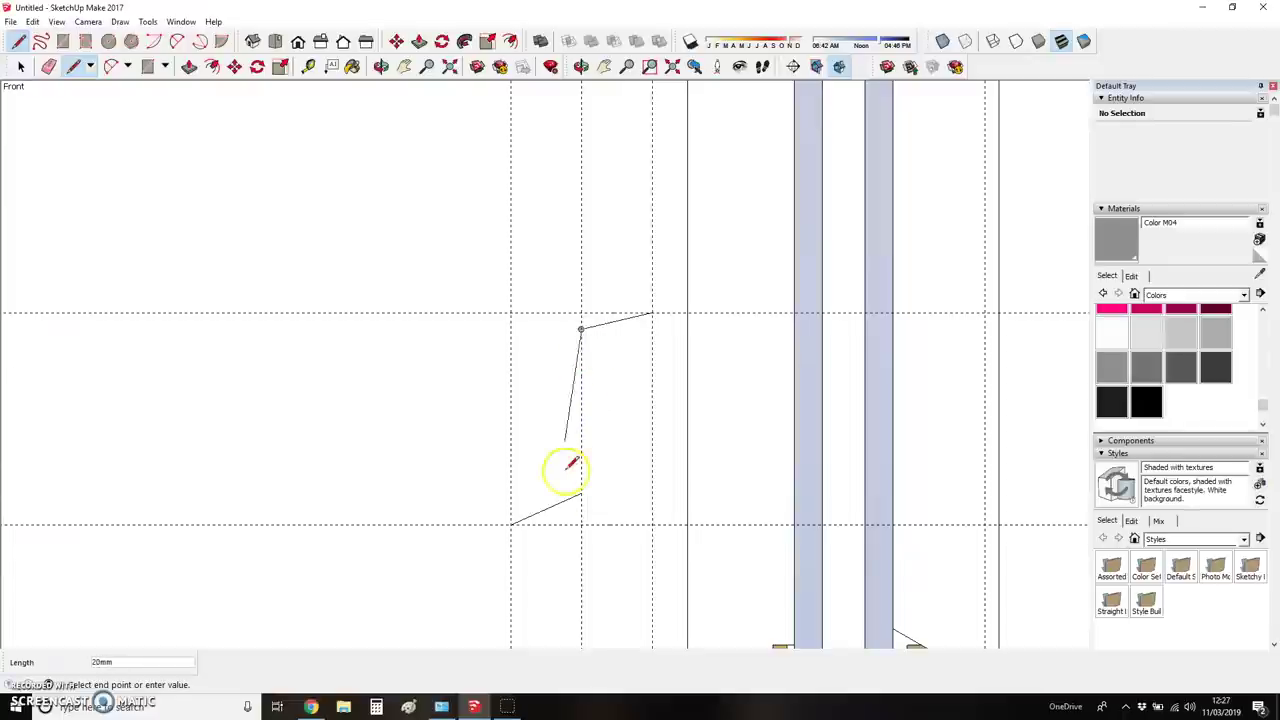
pyautogui.click(582, 494)
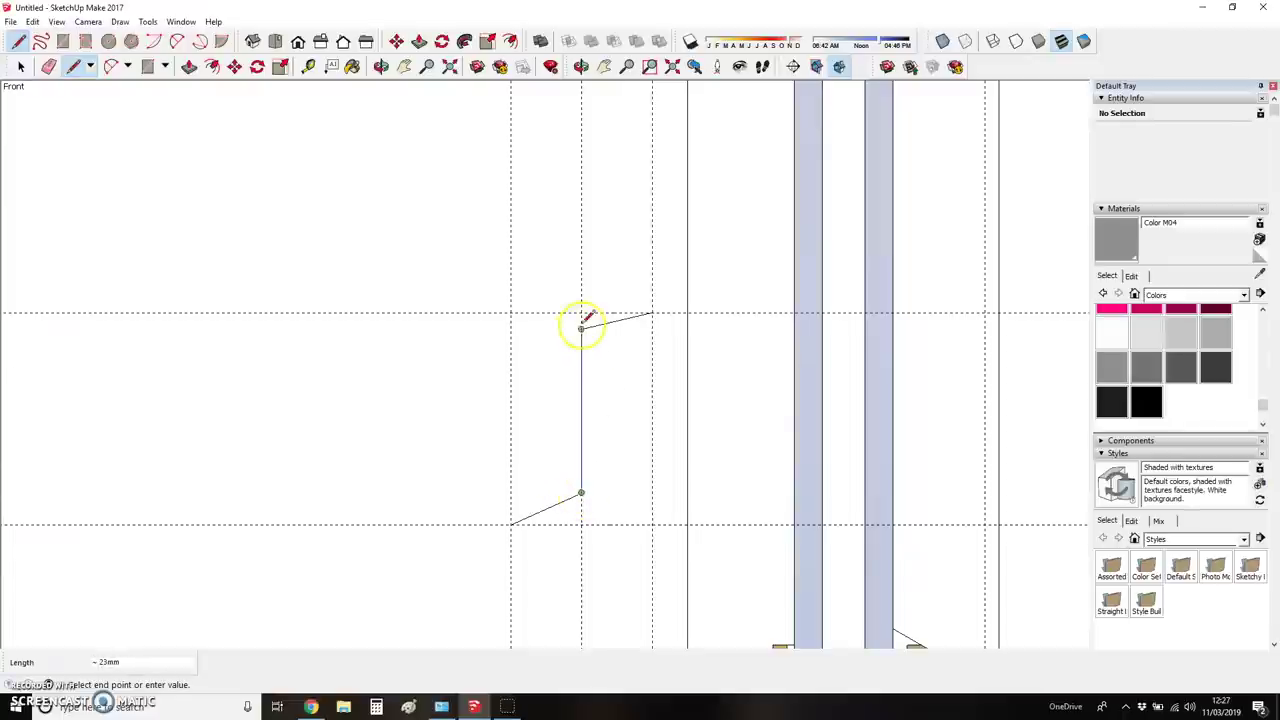
pyautogui.click(583, 335)
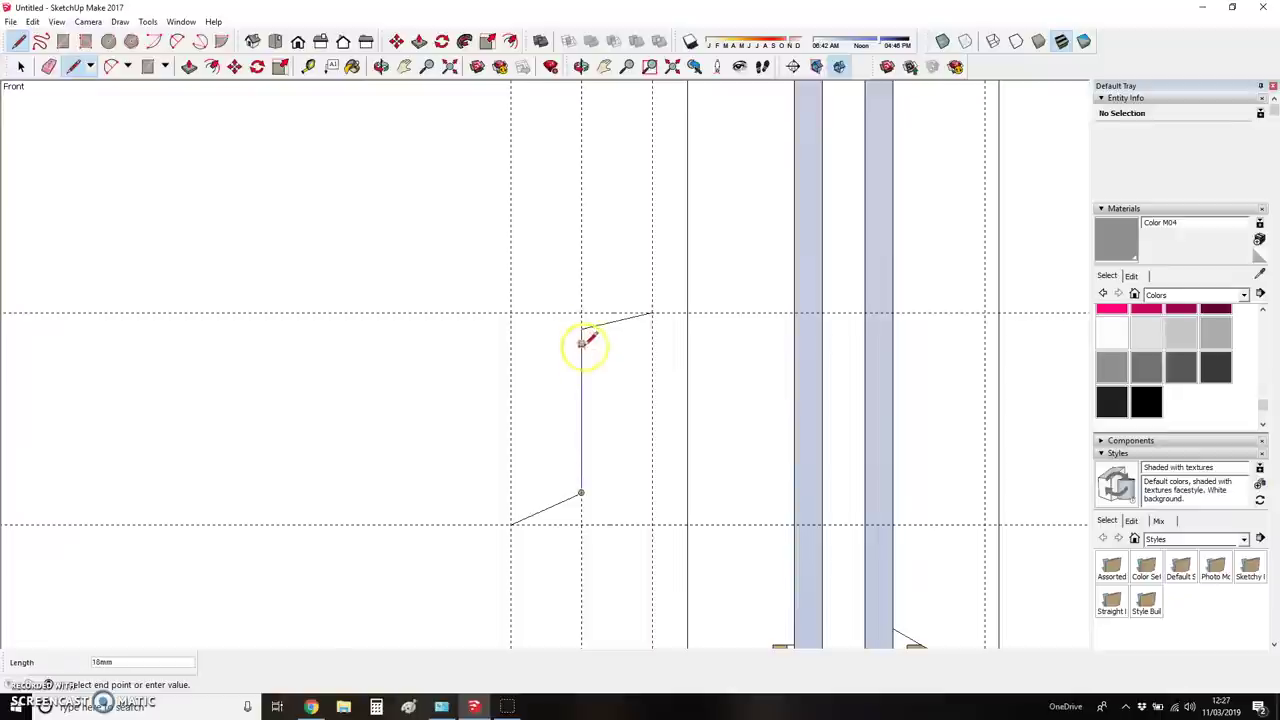
pyautogui.click(581, 495)
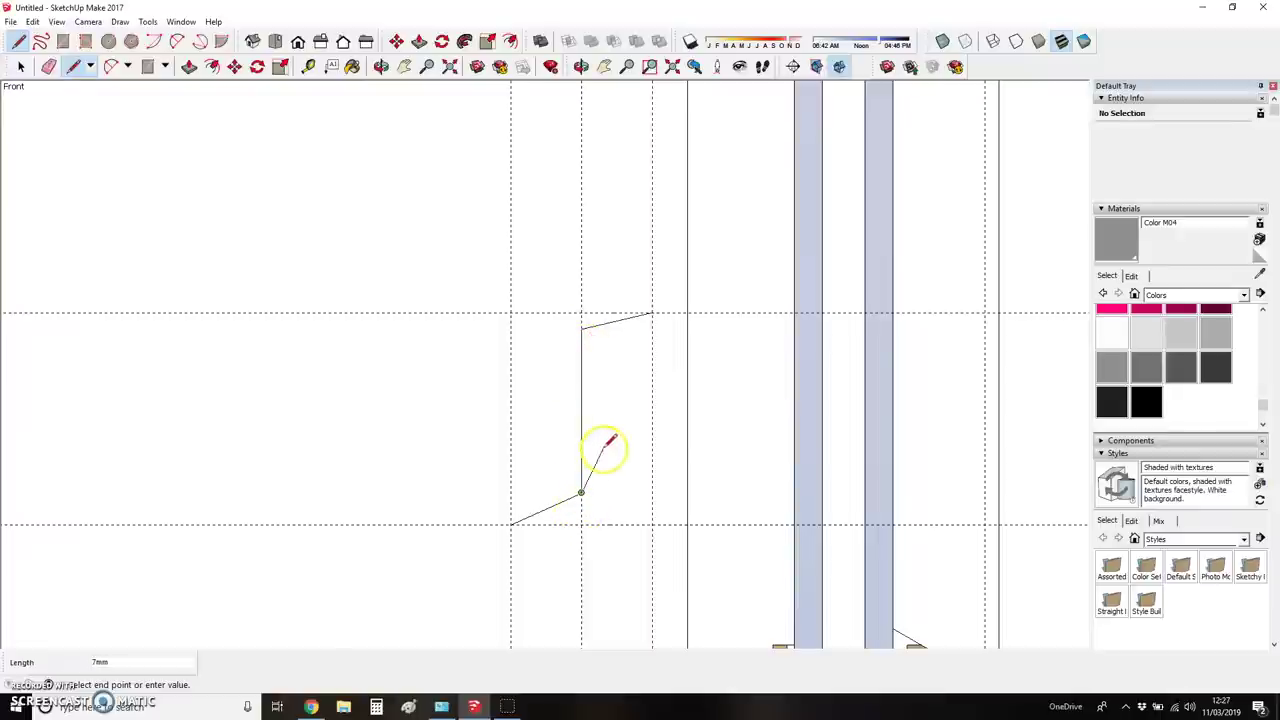
pyautogui.press('Escape')
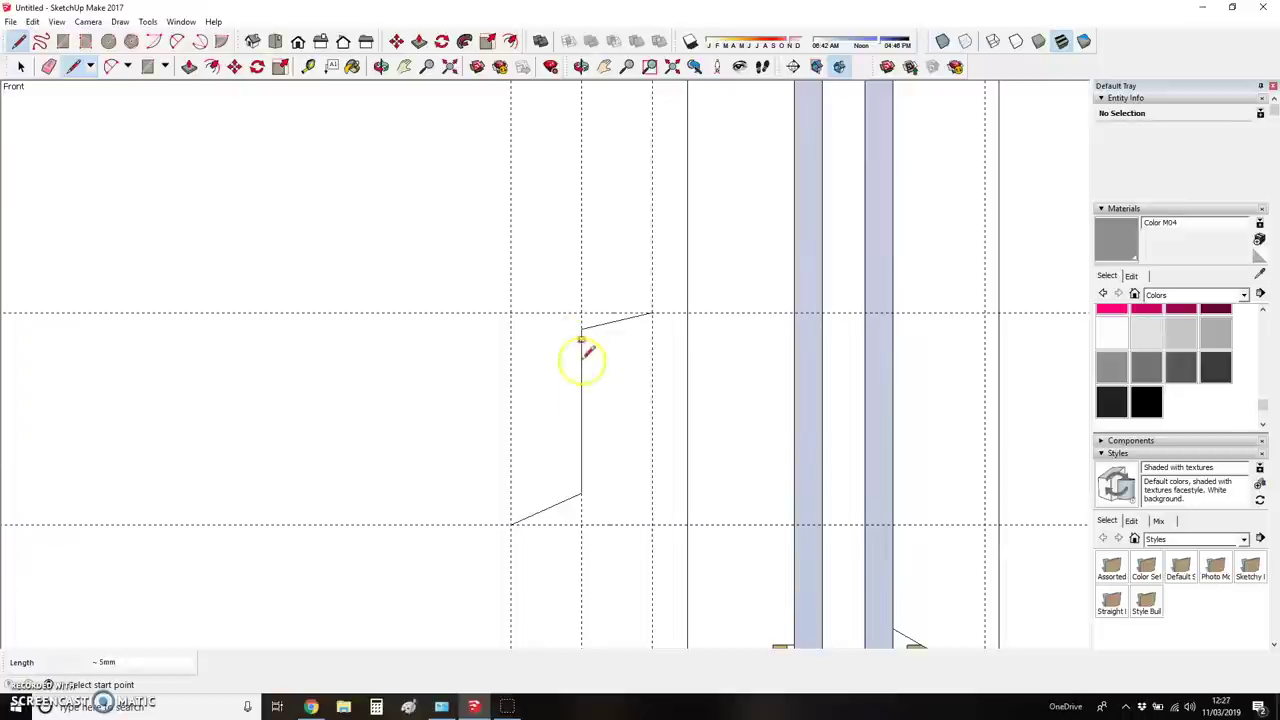
pyautogui.press('t')
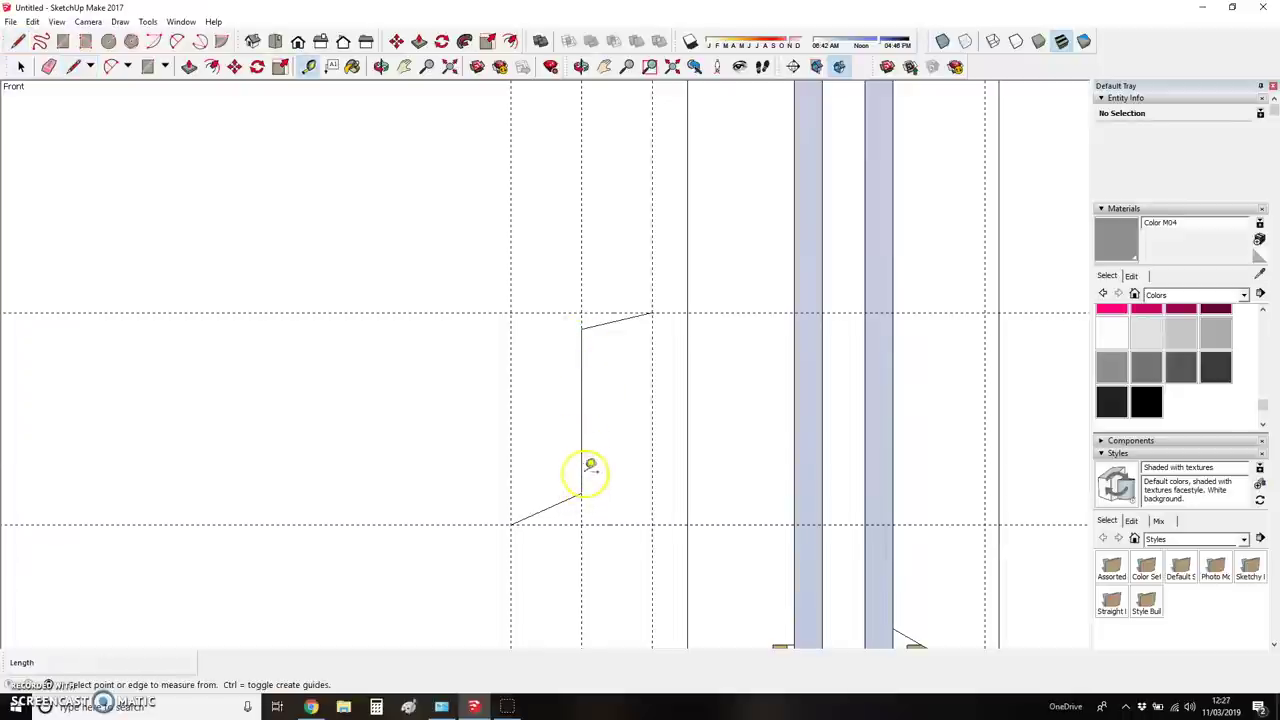
pyautogui.click(600, 452)
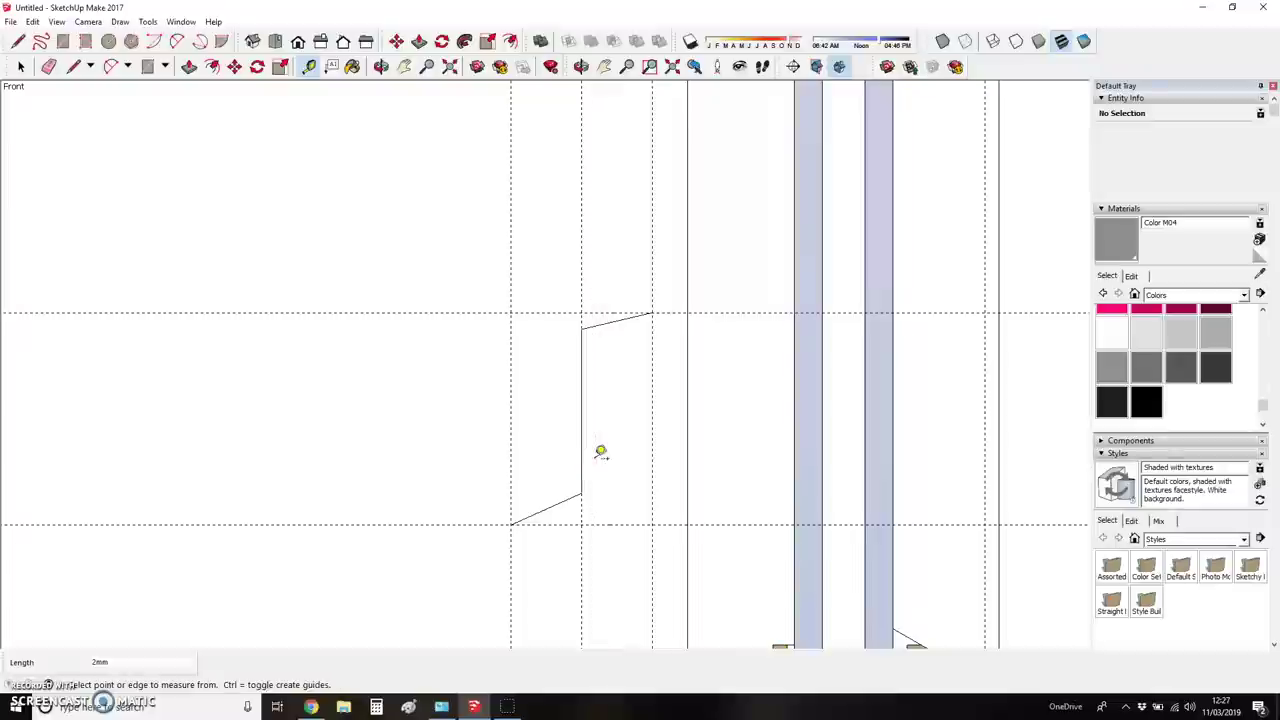
pyautogui.click(588, 329)
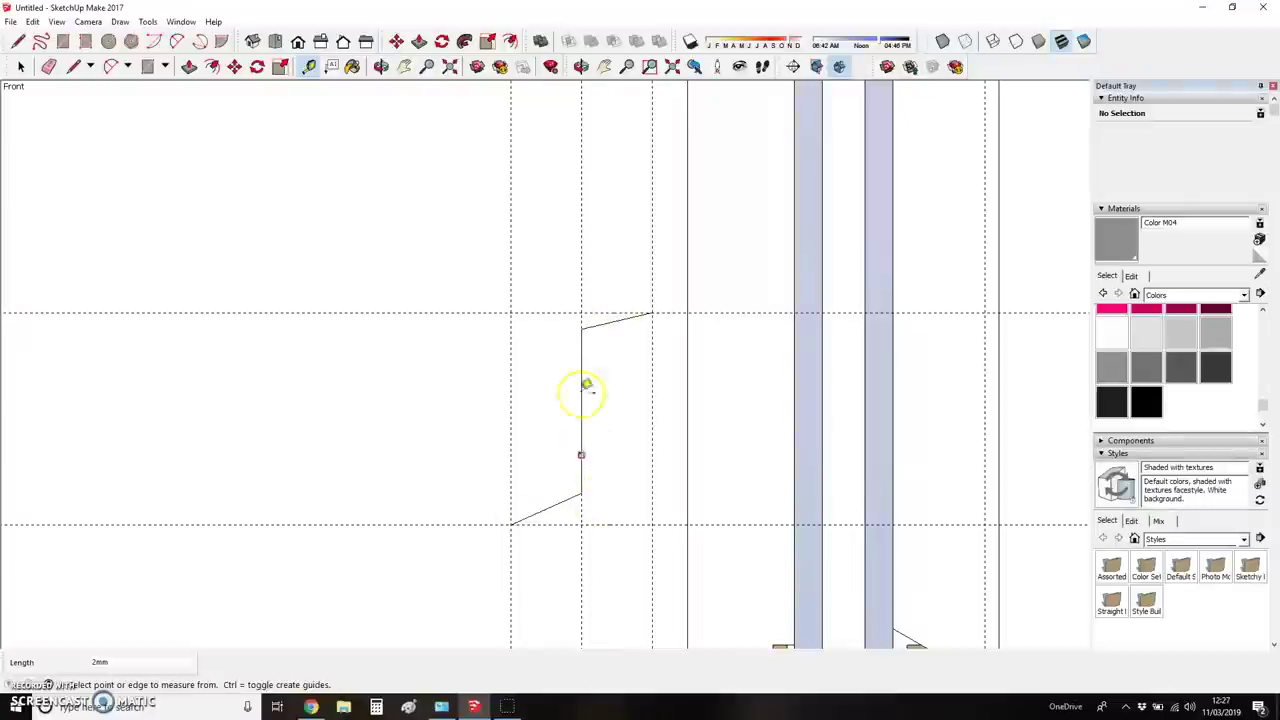
# - Draw a pointed upper end for the lining piece between the outer guides, with its peak on the midway guide
pyautogui.scroll(-2, 585, 500)
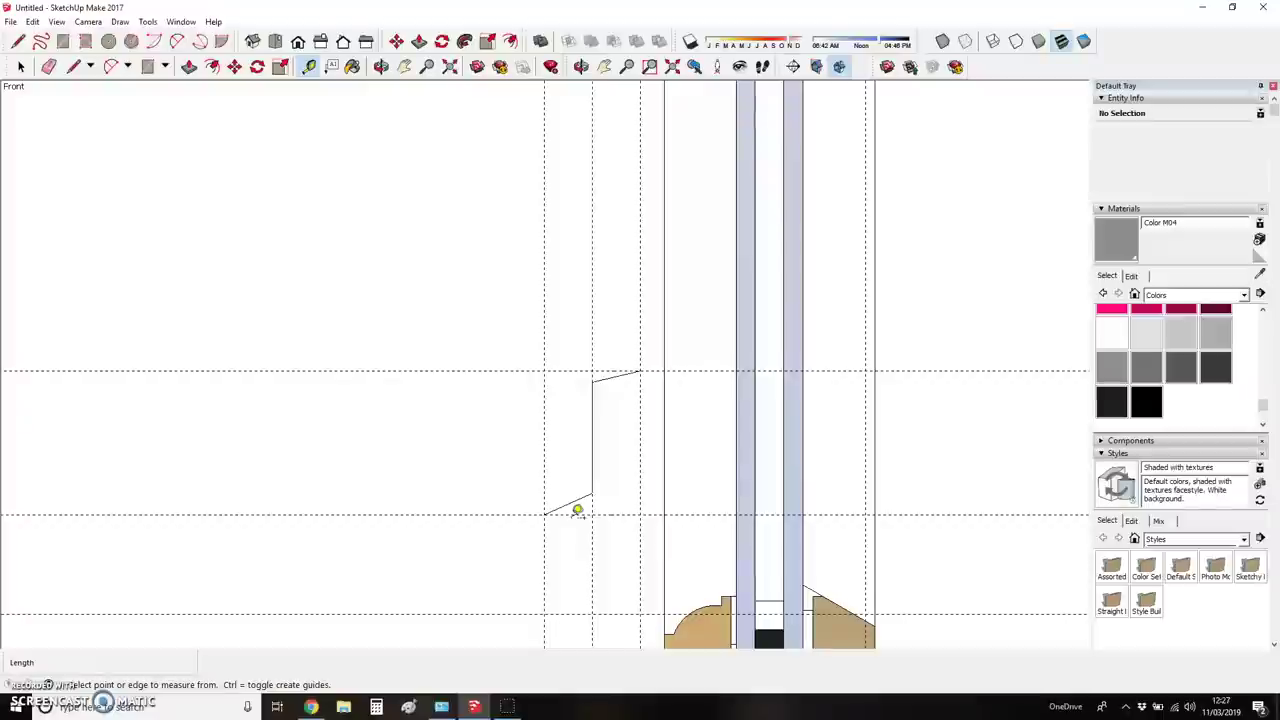
pyautogui.scroll(-4, 578, 511)
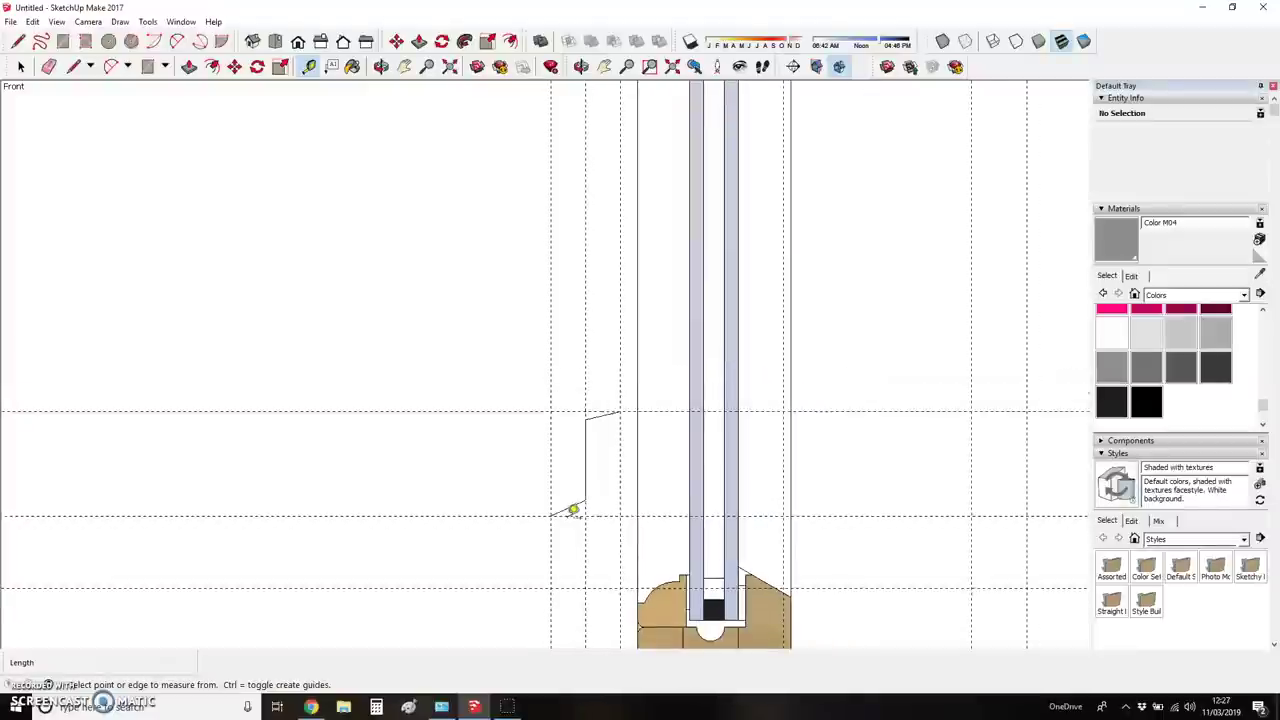
pyautogui.click(589, 216)
pyautogui.scroll(5, 600, 457)
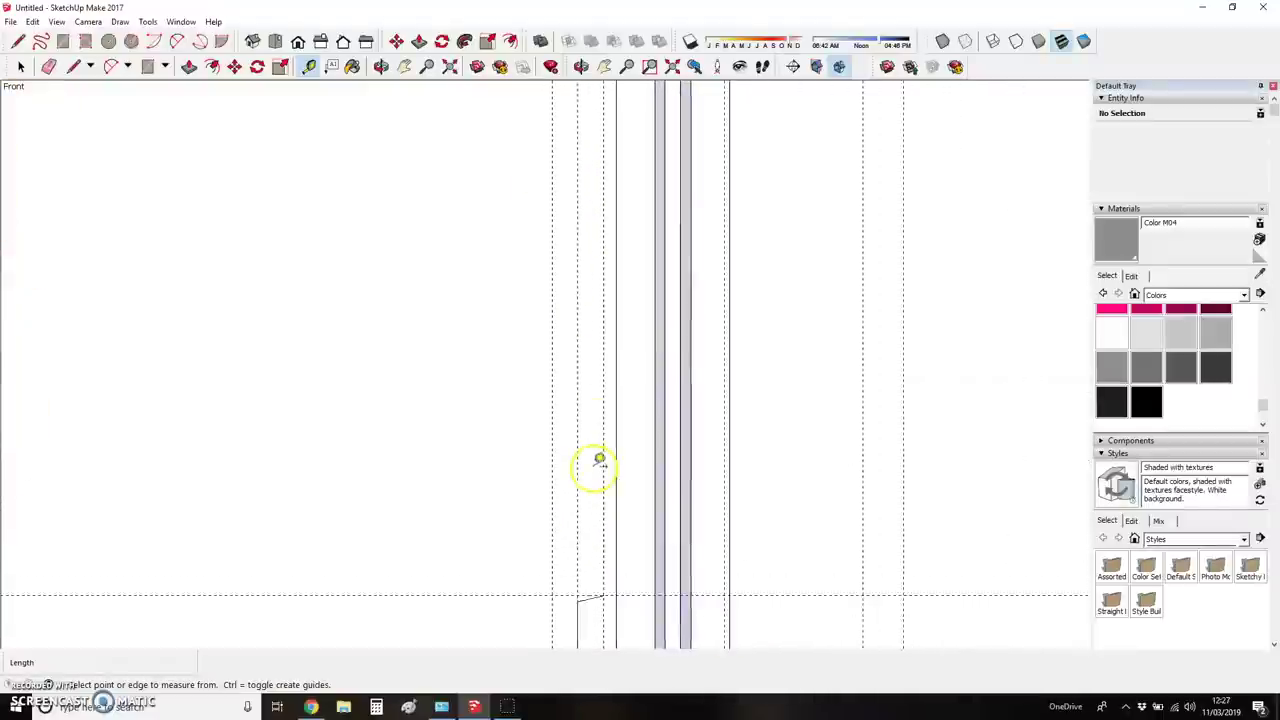
pyautogui.press('l')
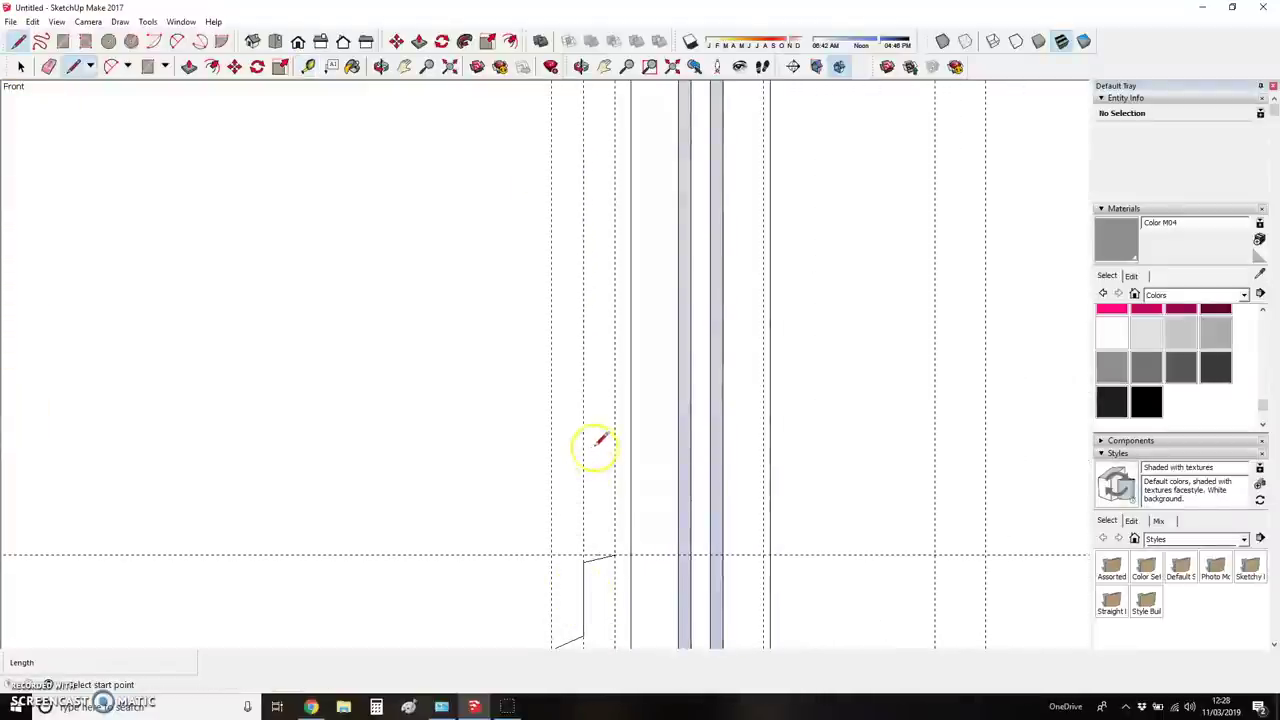
pyautogui.click(614, 374)
pyautogui.press('Escape')
pyautogui.click(584, 352)
pyautogui.scroll(-2, 617, 320)
pyautogui.scroll(2, 590, 340)
# - Close the lining piece with vertical sides from the pointed end, about 89 mm long on the left and 57 mm on the right
pyautogui.click(577, 370)
pyautogui.scroll(-1, 579, 369)
pyautogui.click(581, 553)
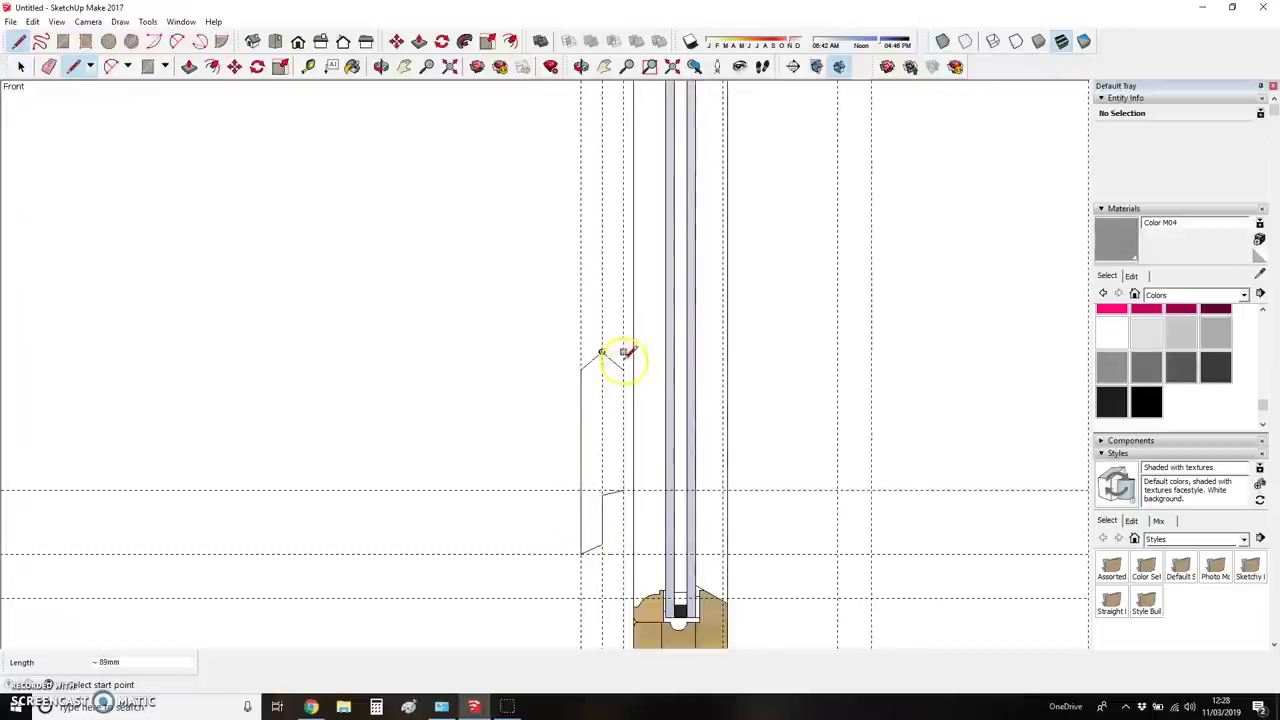
pyautogui.click(623, 370)
pyautogui.click(623, 487)
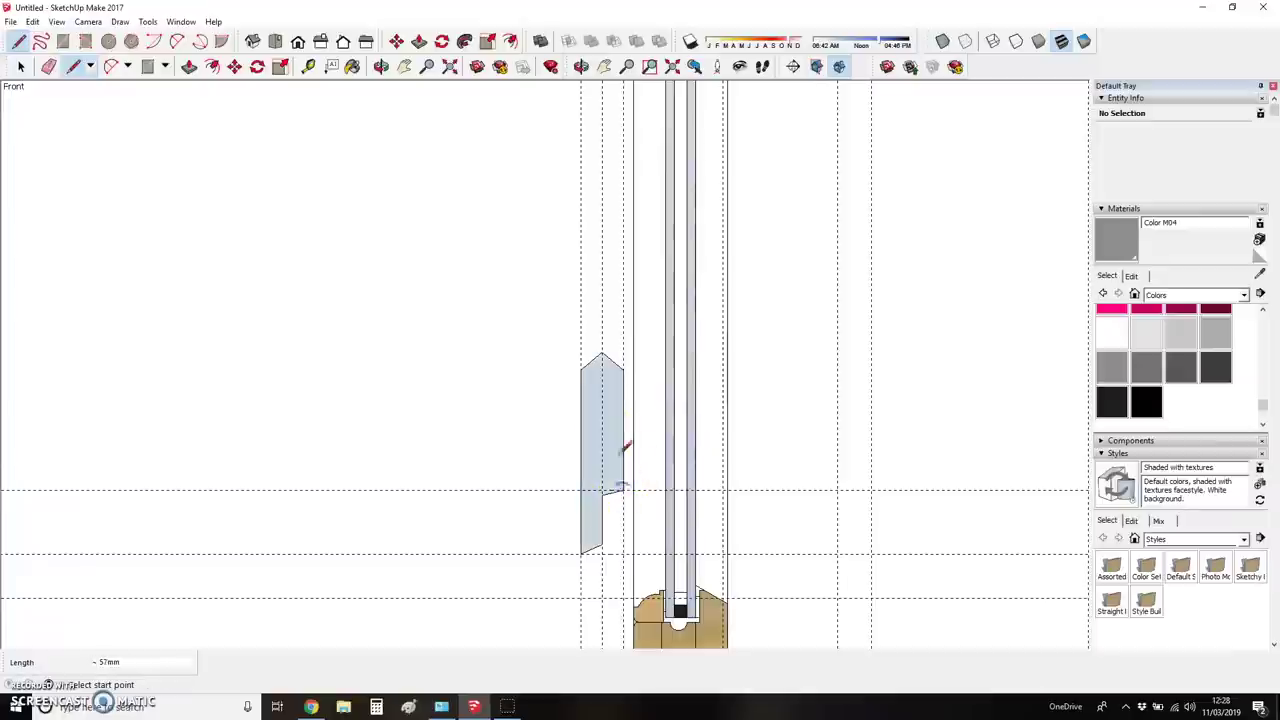
# - Draw a countersunk screw through the lining piece's lower lip, with a tapered head on the left face and two parallel shank lines
pyautogui.scroll(-2, 606, 434)
pyautogui.scroll(3, 629, 366)
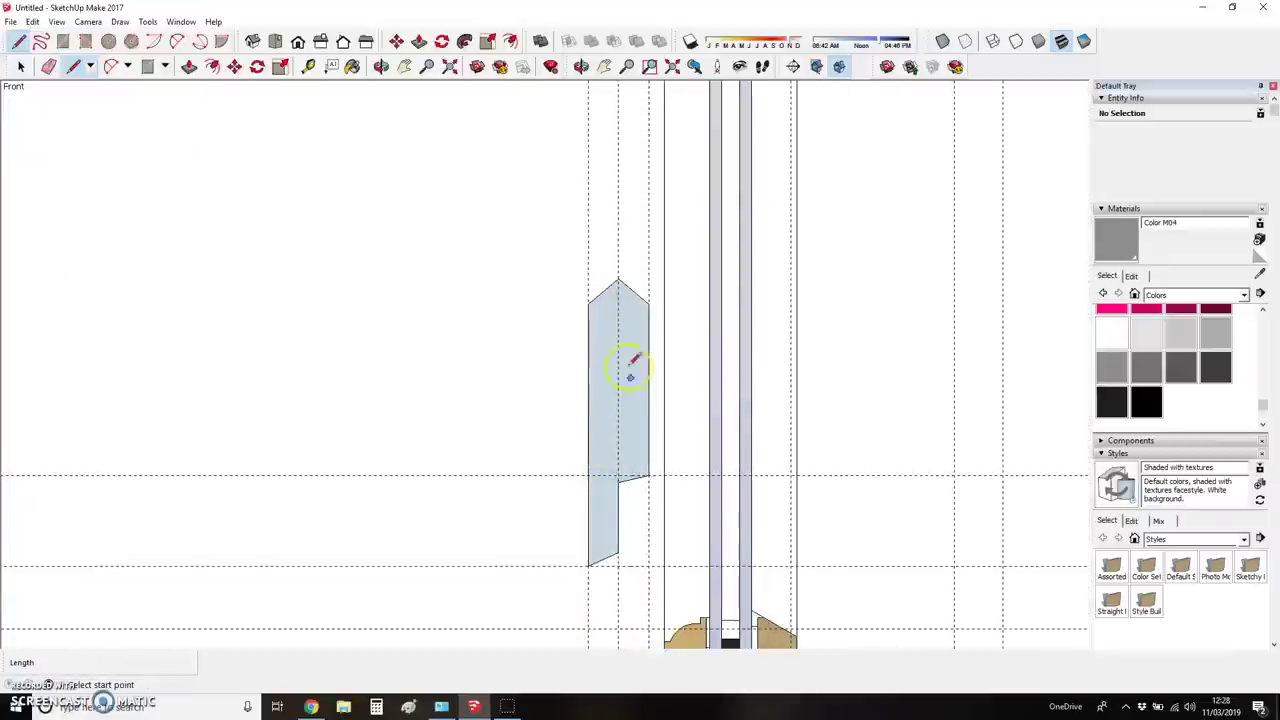
pyautogui.click(588, 512)
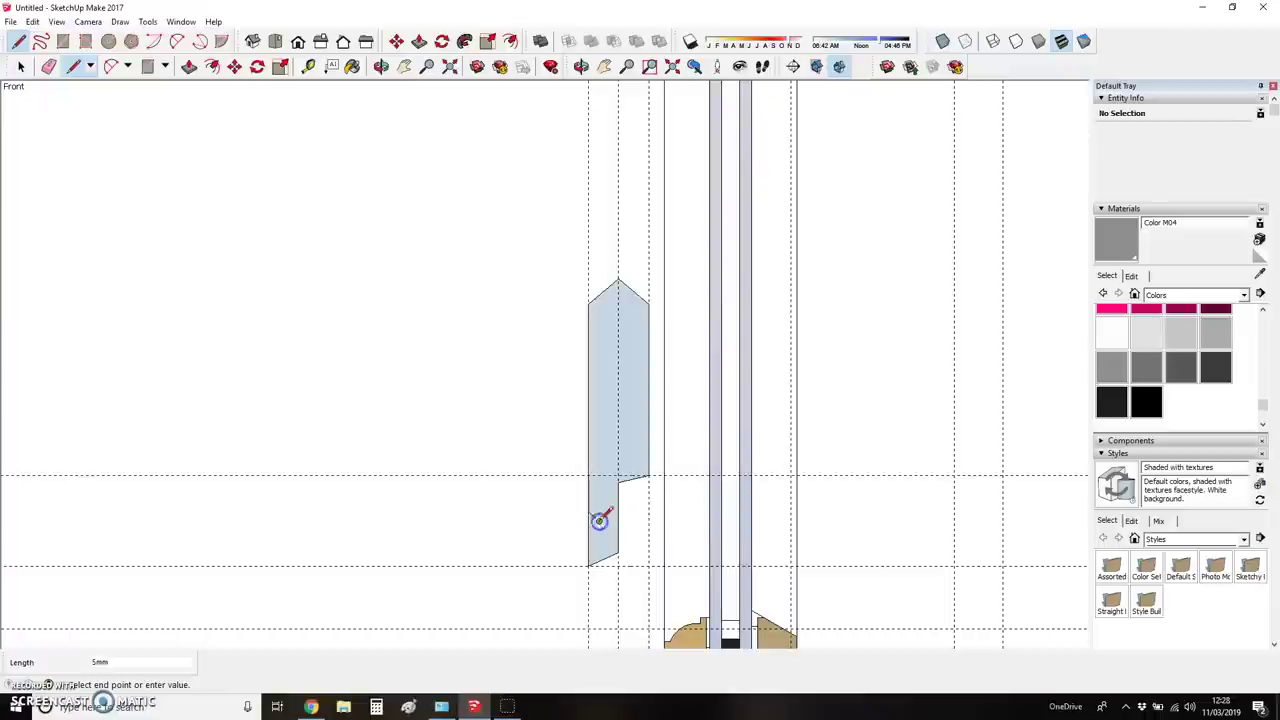
pyautogui.click(618, 513)
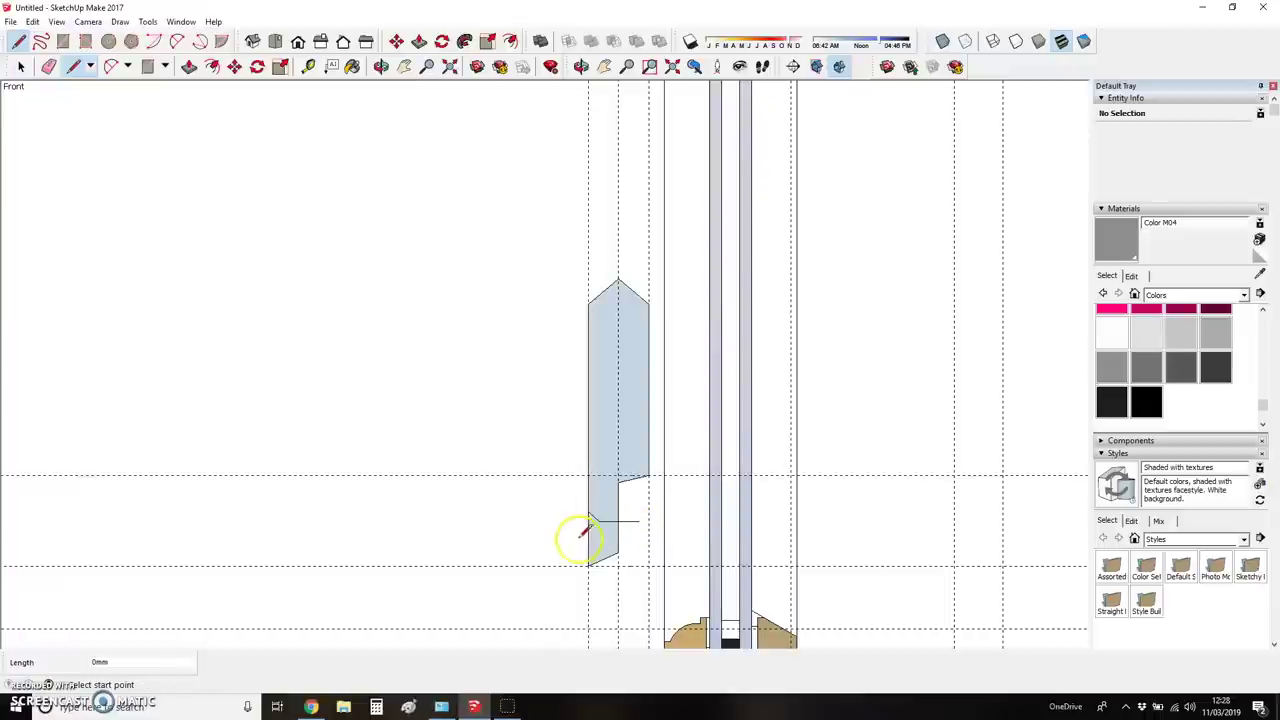
pyautogui.click(588, 530)
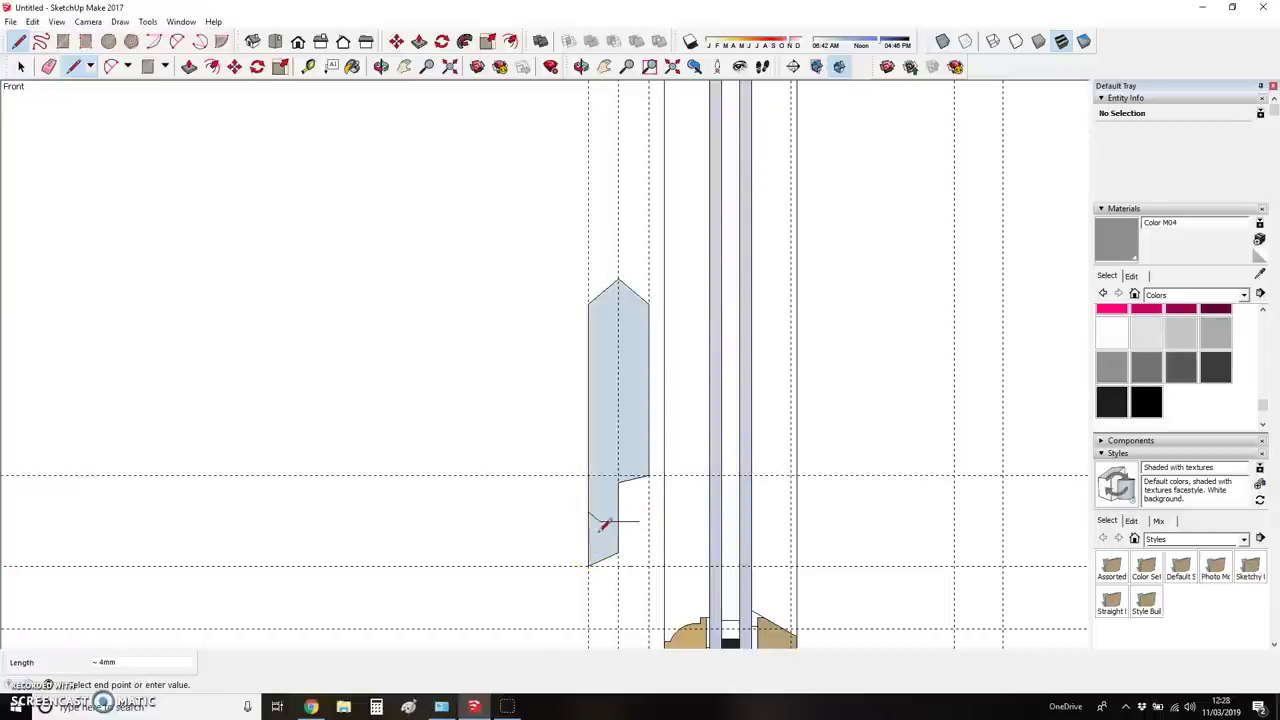
pyautogui.scroll(3, 604, 520)
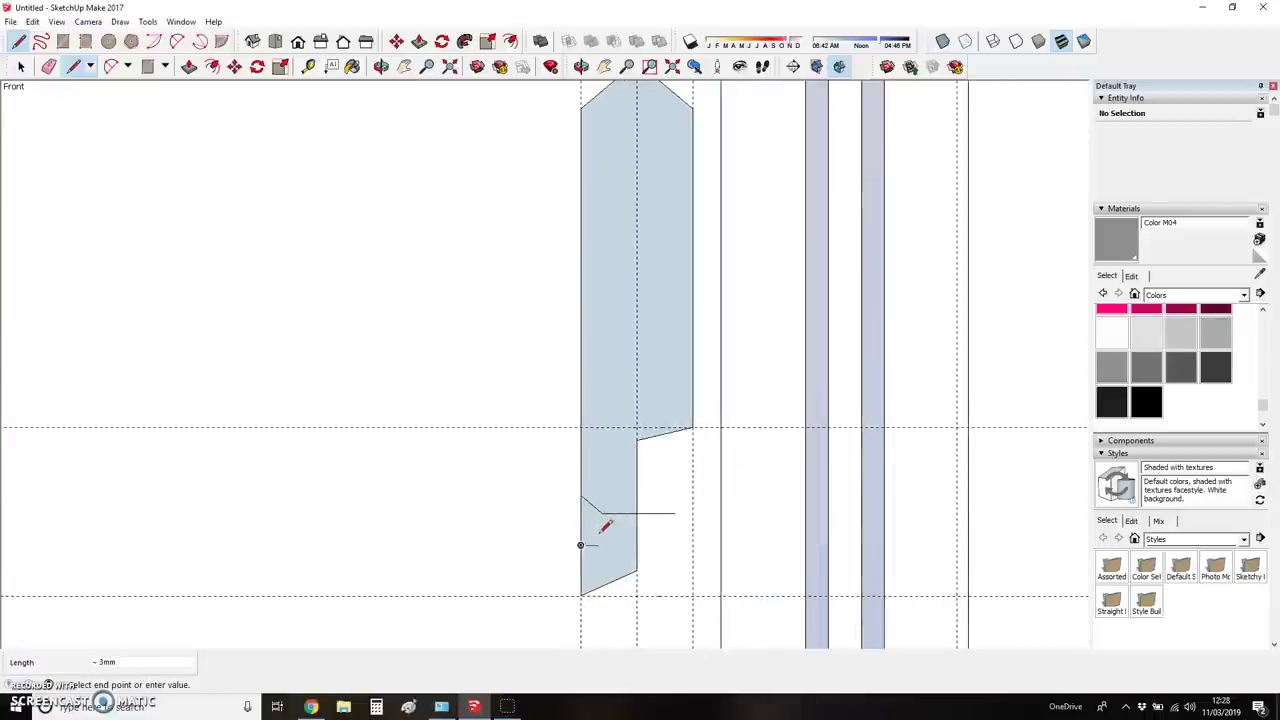
pyautogui.click(678, 525)
pyautogui.click(676, 514)
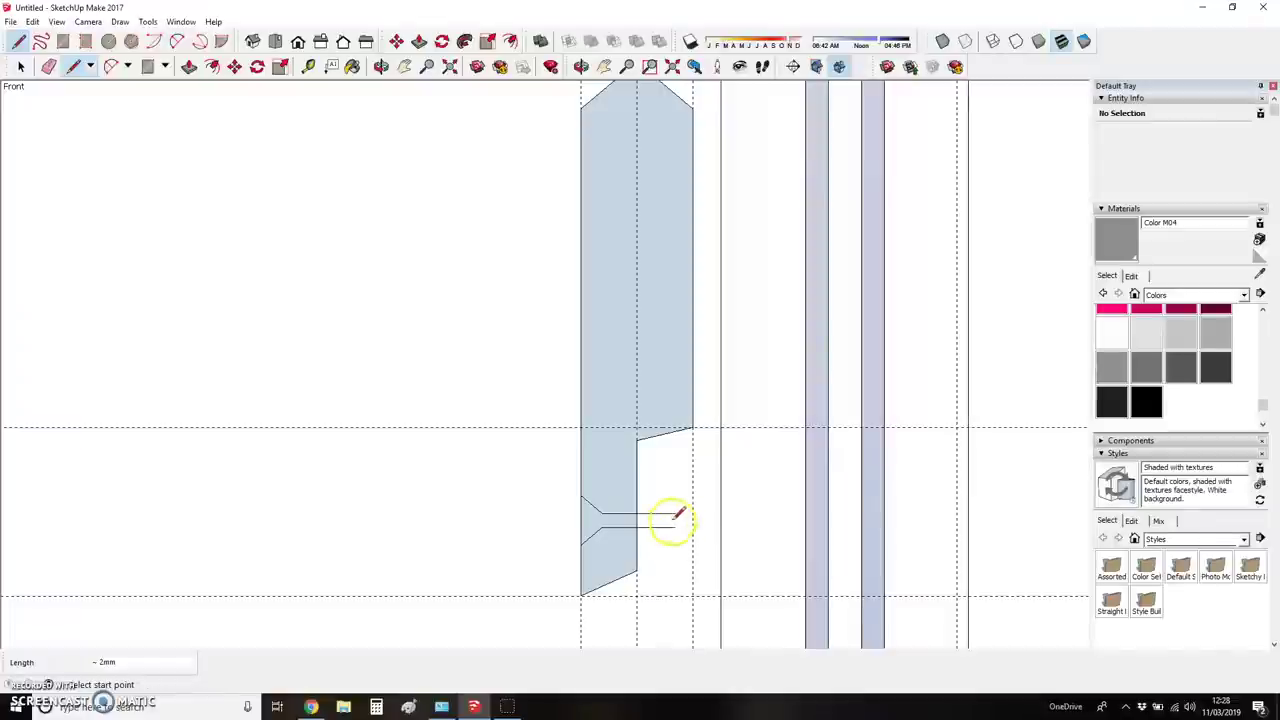
pyautogui.scroll(-4, 690, 490)
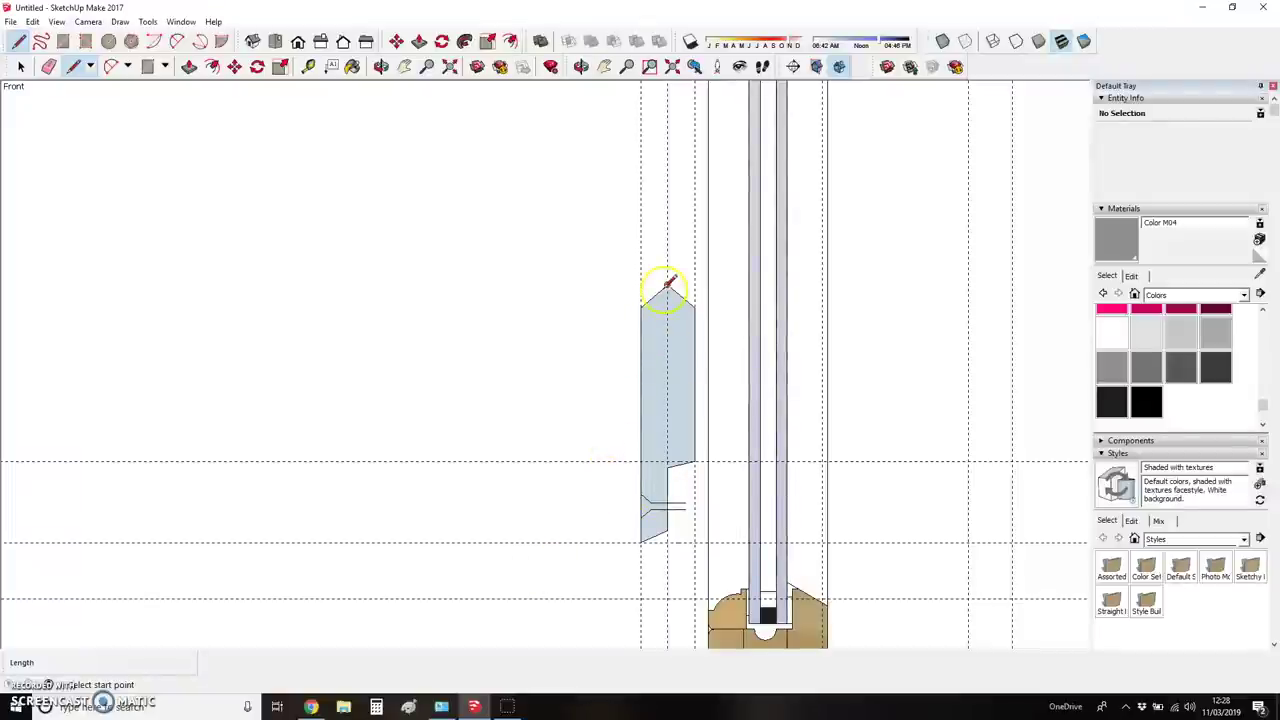
# - Place guides parallel to the lining piece's two sloping top edges, offset 1 mm outward
pyautogui.scroll(4, 669, 283)
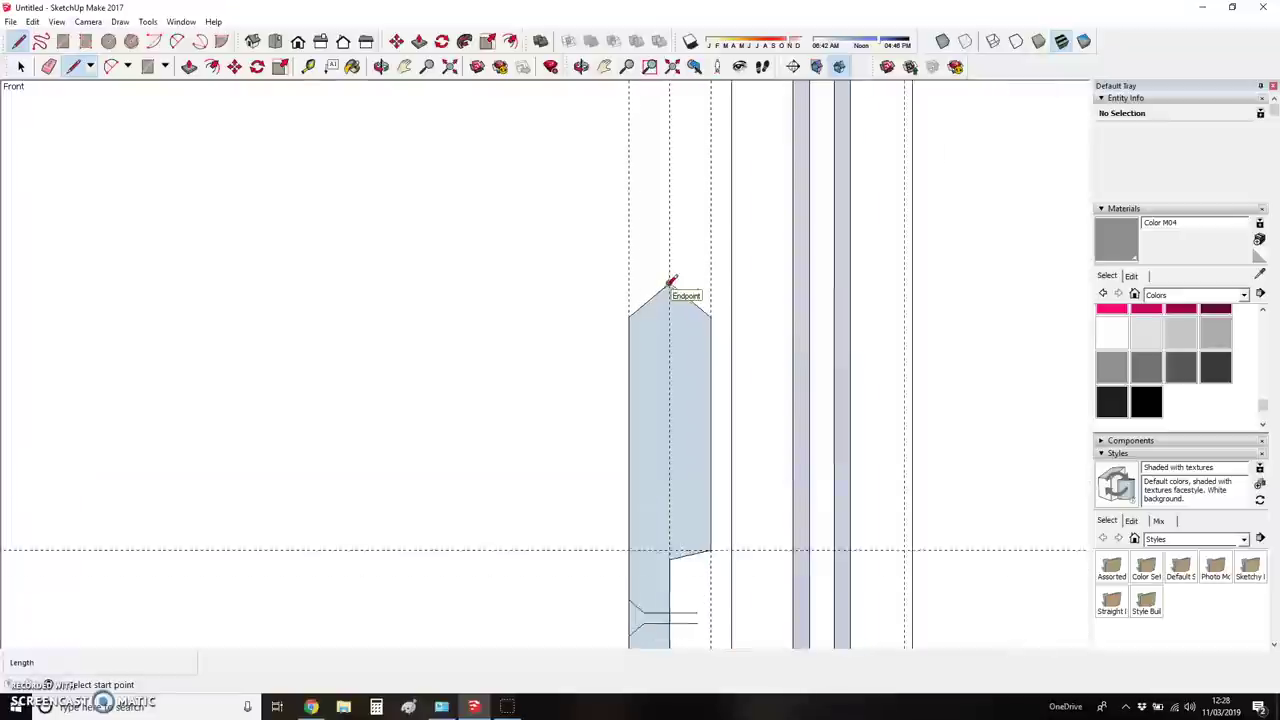
pyautogui.moveTo(670, 285)
pyautogui.mouseDown()
pyautogui.moveTo(632, 302)
pyautogui.moveTo(662, 268)
pyautogui.moveTo(603, 333)
pyautogui.moveTo(675, 275)
pyautogui.moveTo(603, 338)
pyautogui.moveTo(674, 282)
pyautogui.moveTo(652, 294)
pyautogui.mouseUp()
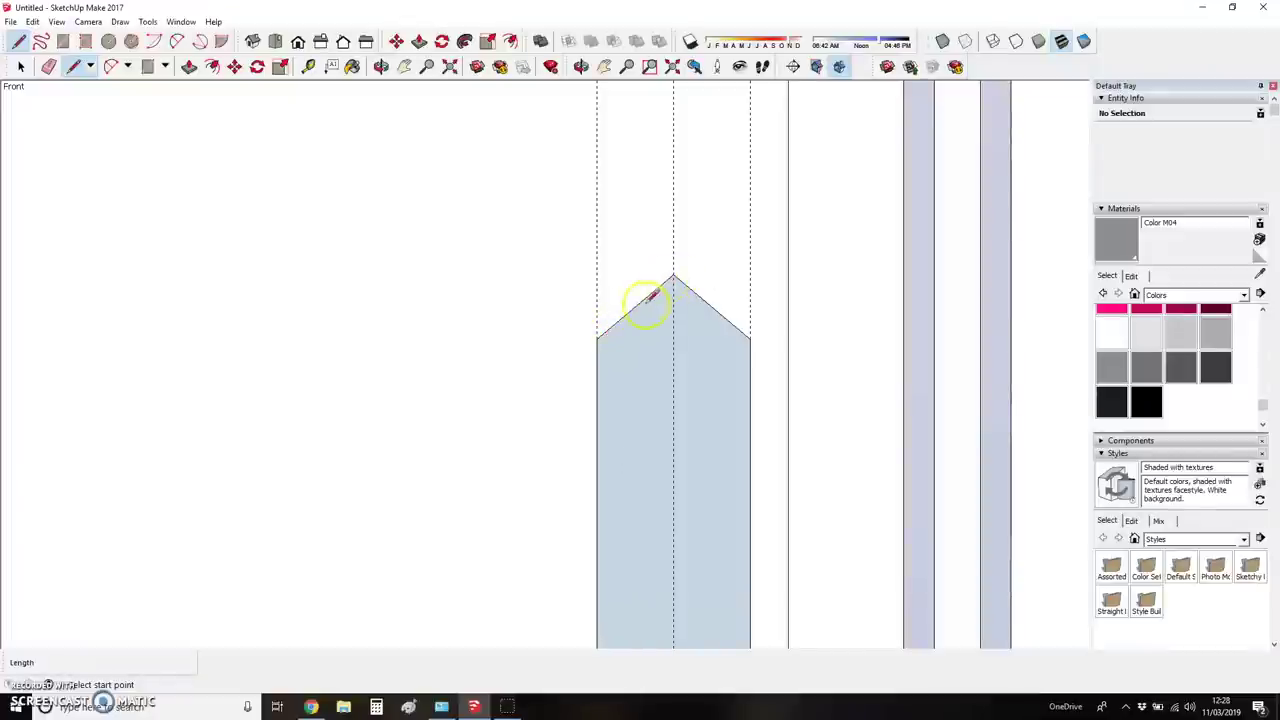
pyautogui.scroll(2, 635, 313)
pyautogui.click(622, 313)
pyautogui.press('t')
pyautogui.click(642, 296)
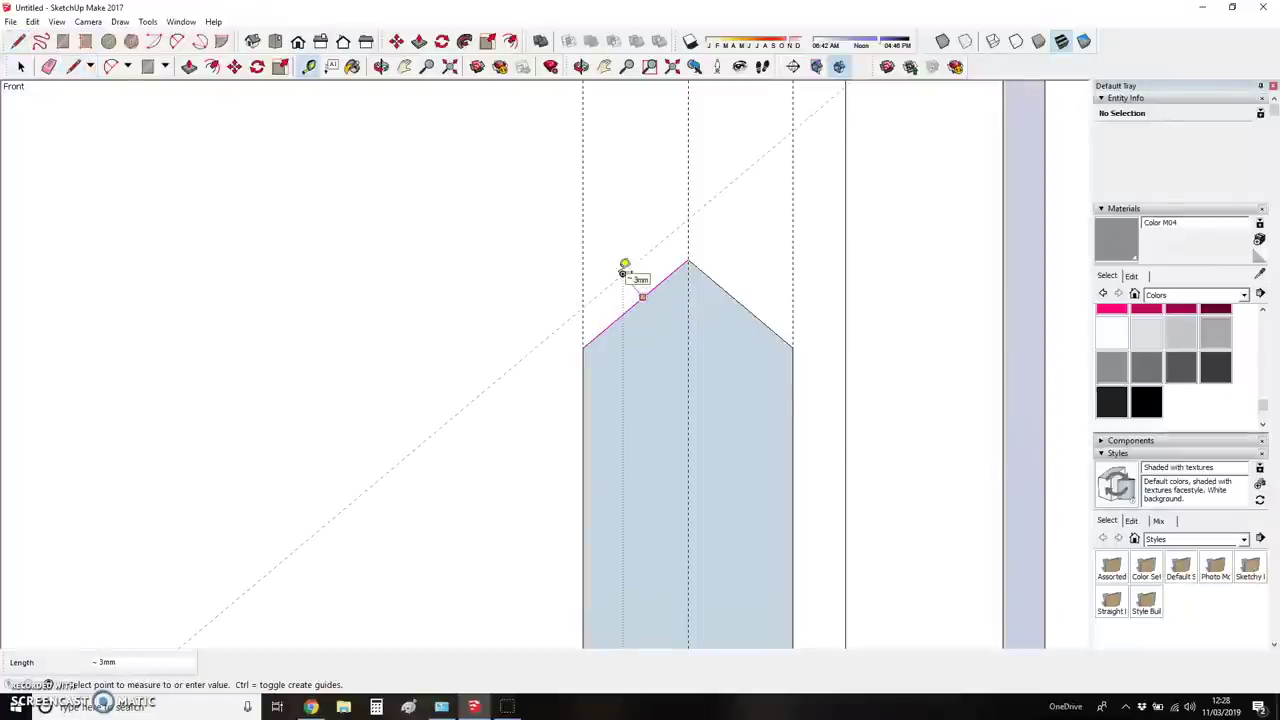
pyautogui.click(624, 269)
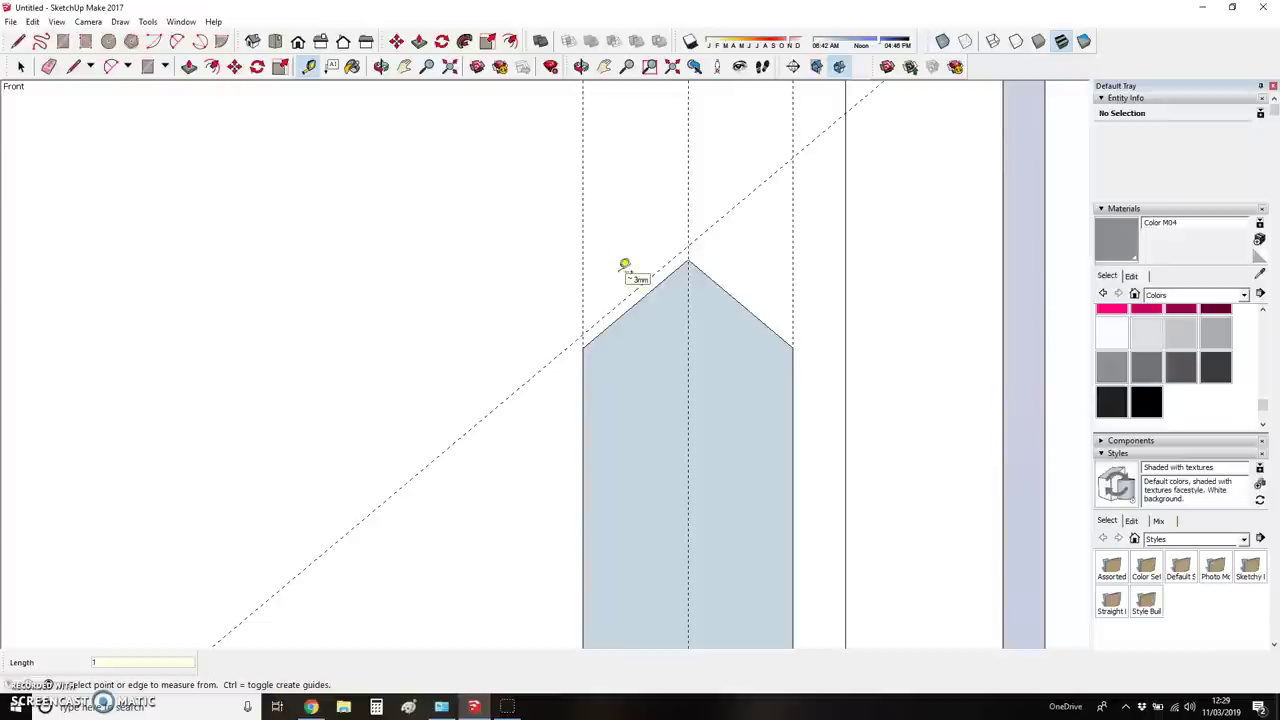
pyautogui.click(737, 297)
pyautogui.click(759, 287)
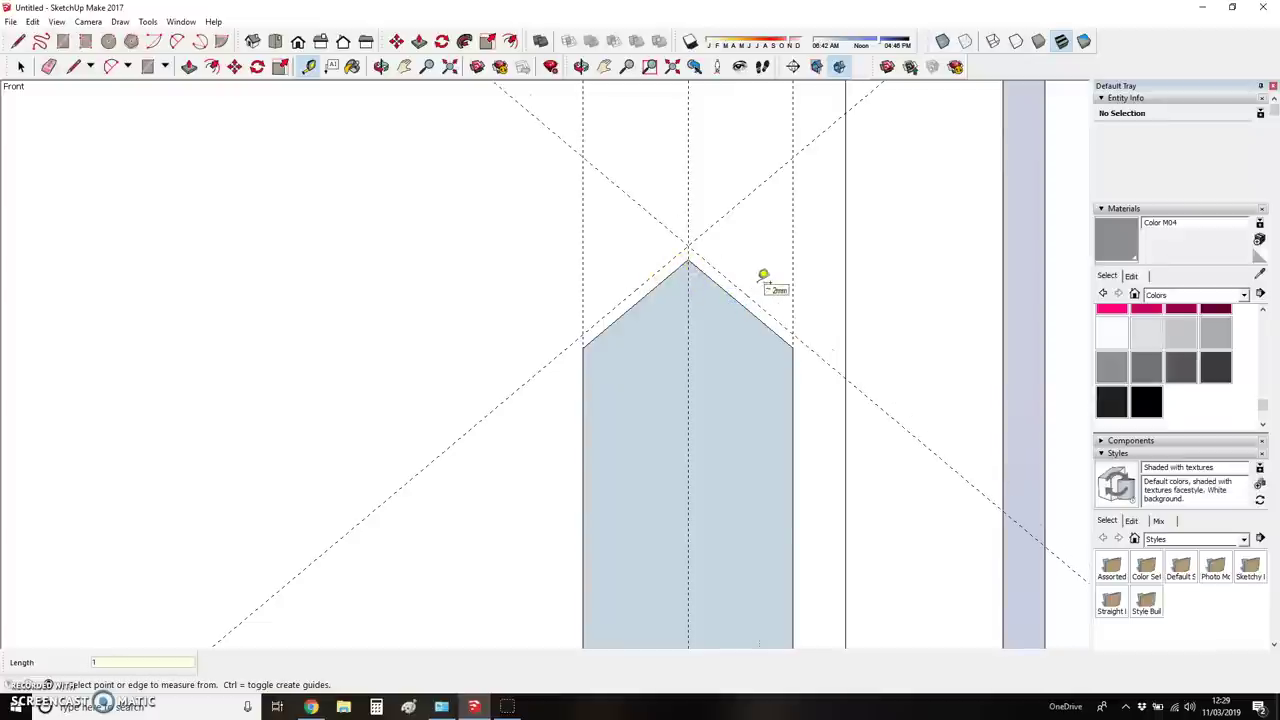
# - Draw two sloping lines along the offset guides above the lining piece's pointed end, meeting on the midway guide
pyautogui.press('l')
pyautogui.click(582, 334)
pyautogui.click(688, 244)
pyautogui.click(795, 333)
pyautogui.click(795, 333)
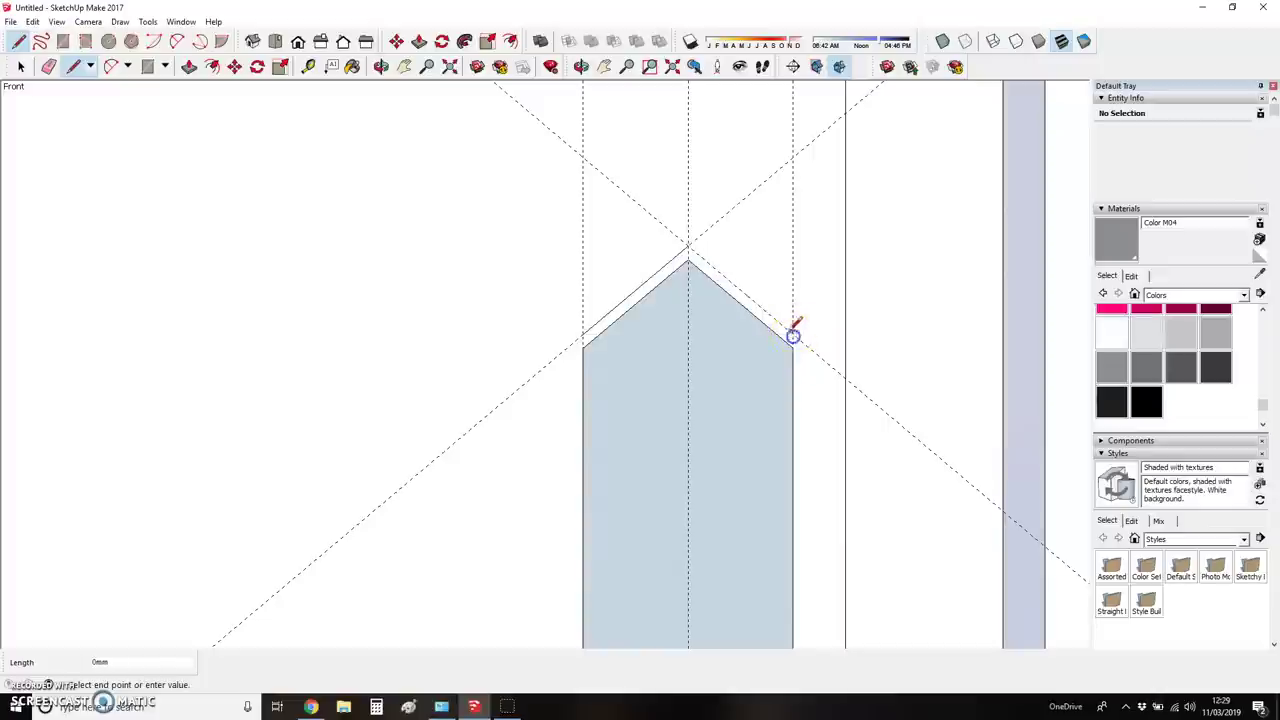
pyautogui.scroll(-2, 771, 166)
pyautogui.scroll(-1, 750, 170)
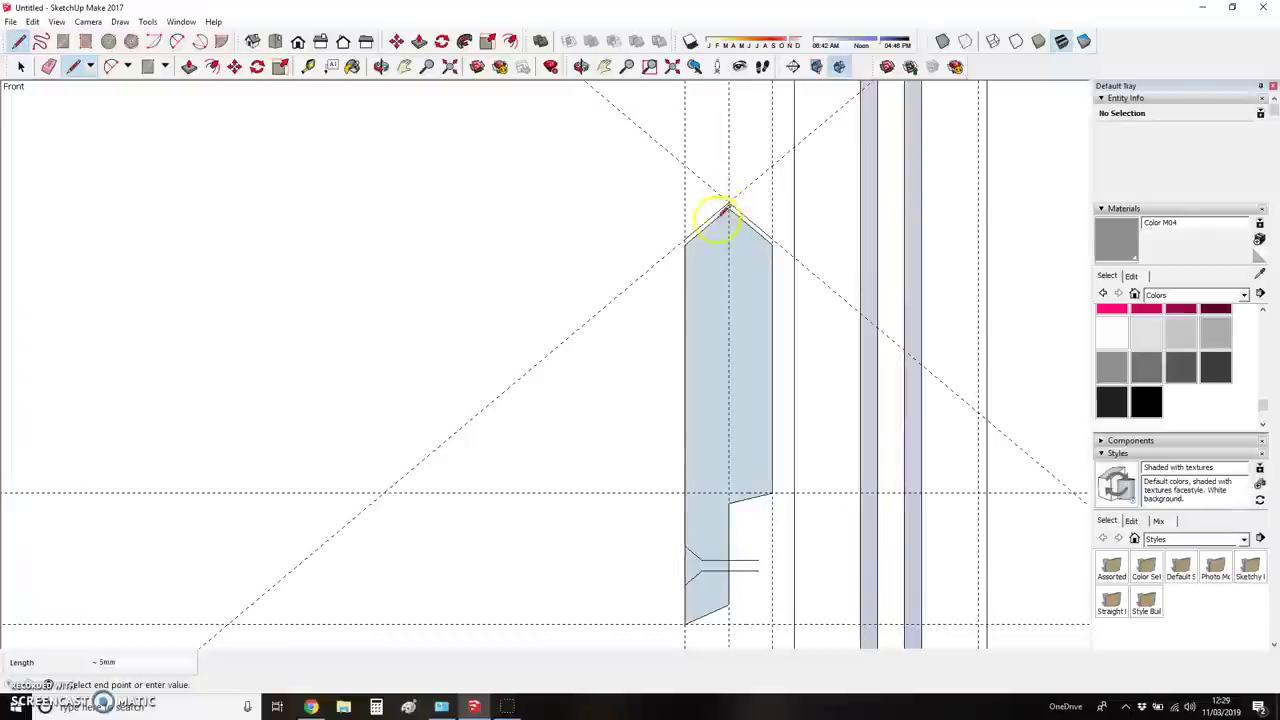
pyautogui.scroll(-2, 755, 182)
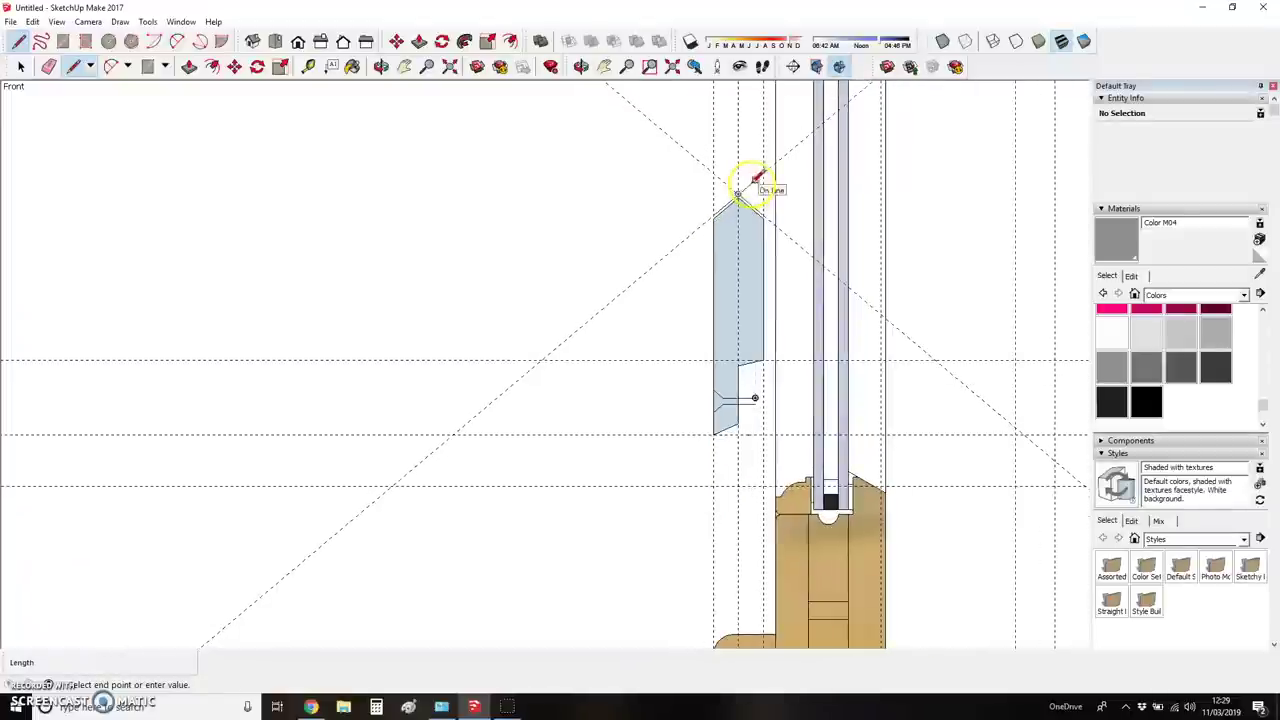
pyautogui.scroll(-1, 737, 240)
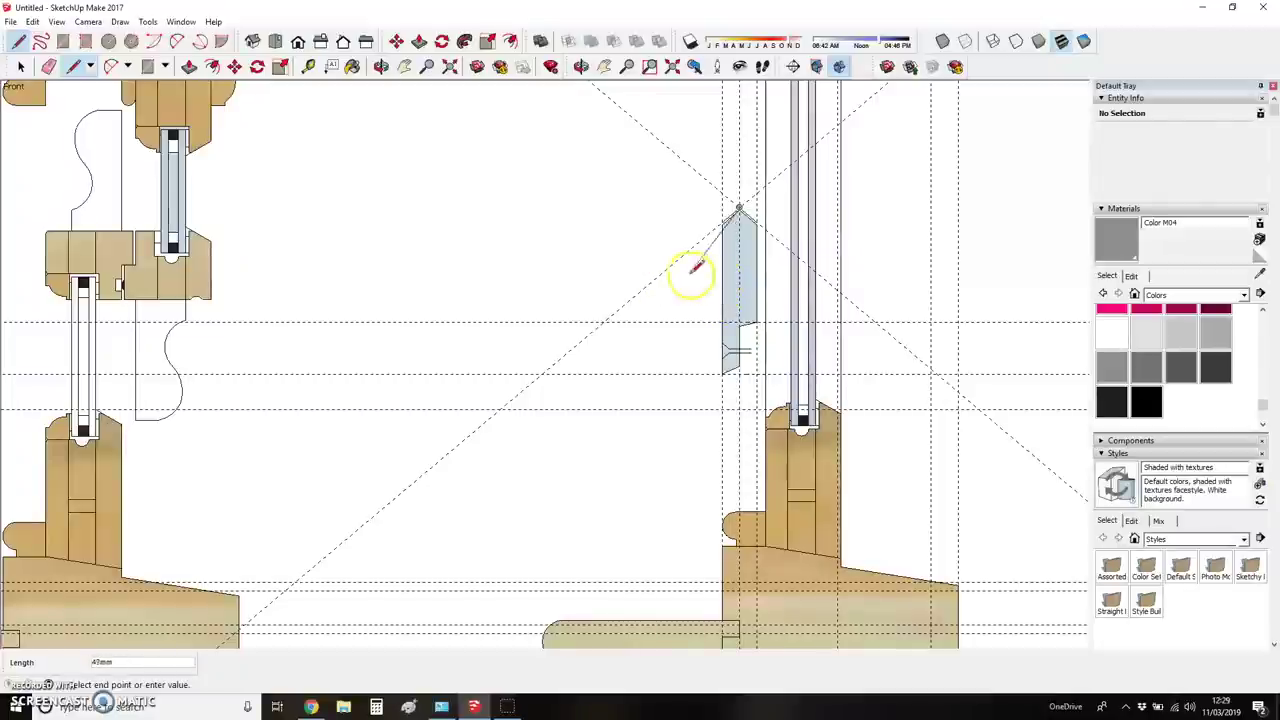
pyautogui.press('Escape')
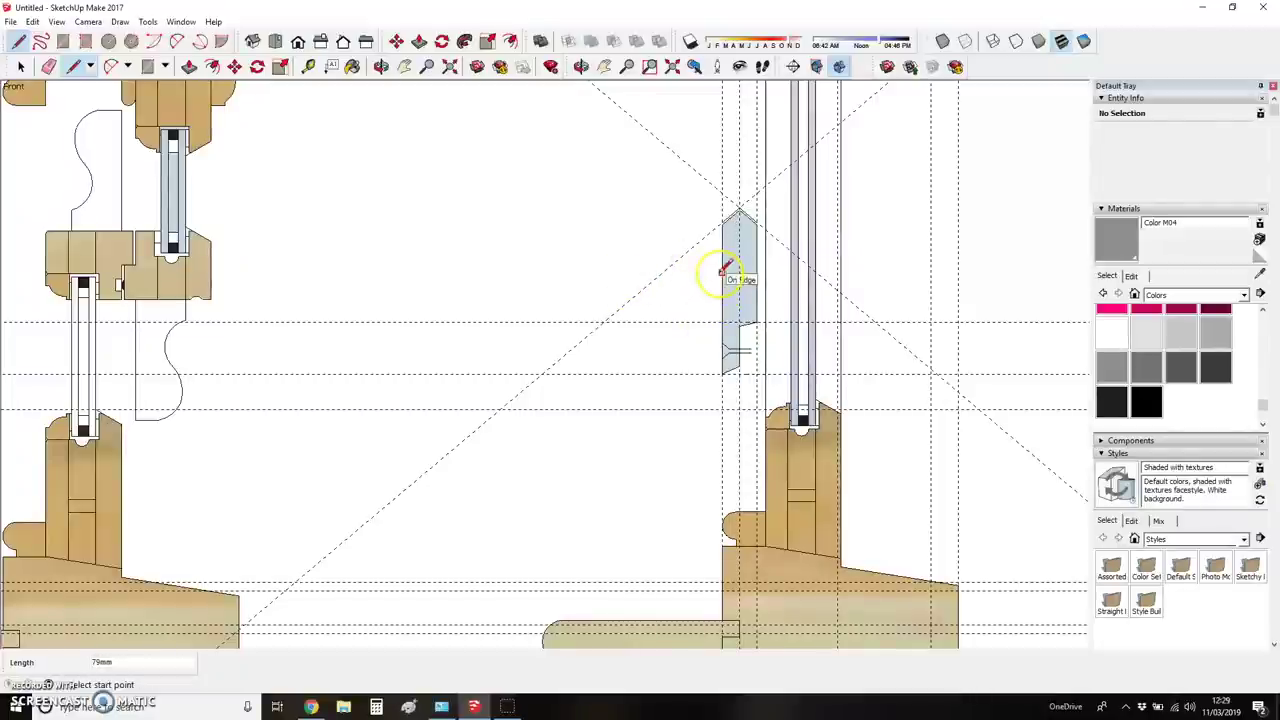
pyautogui.scroll(2, 720, 400)
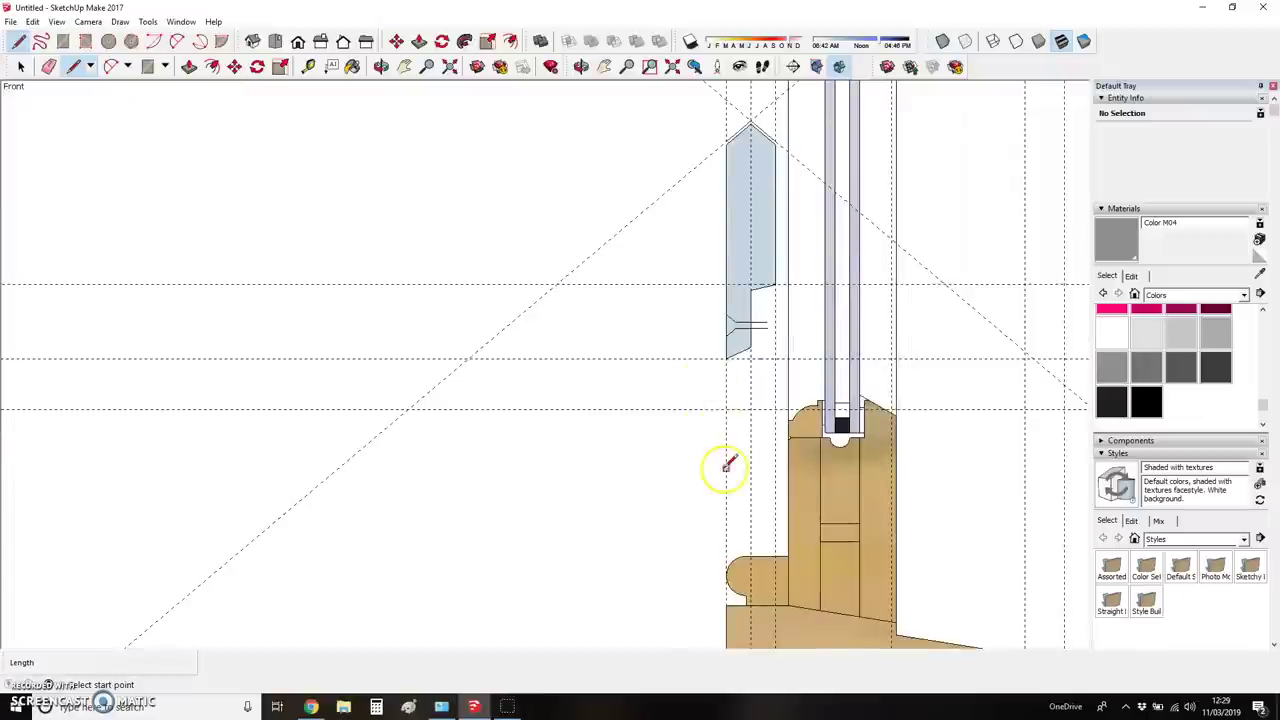
pyautogui.scroll(-1, 728, 460)
pyautogui.scroll(3, 728, 465)
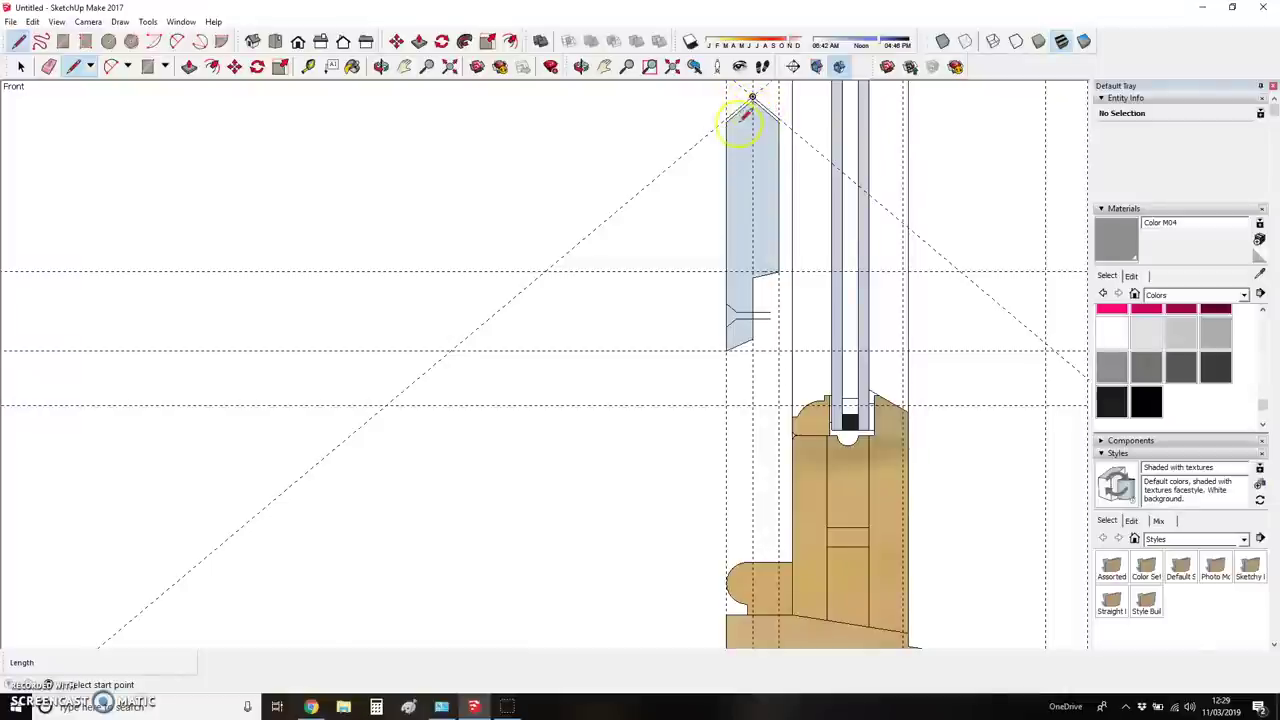
pyautogui.scroll(-2, 736, 380)
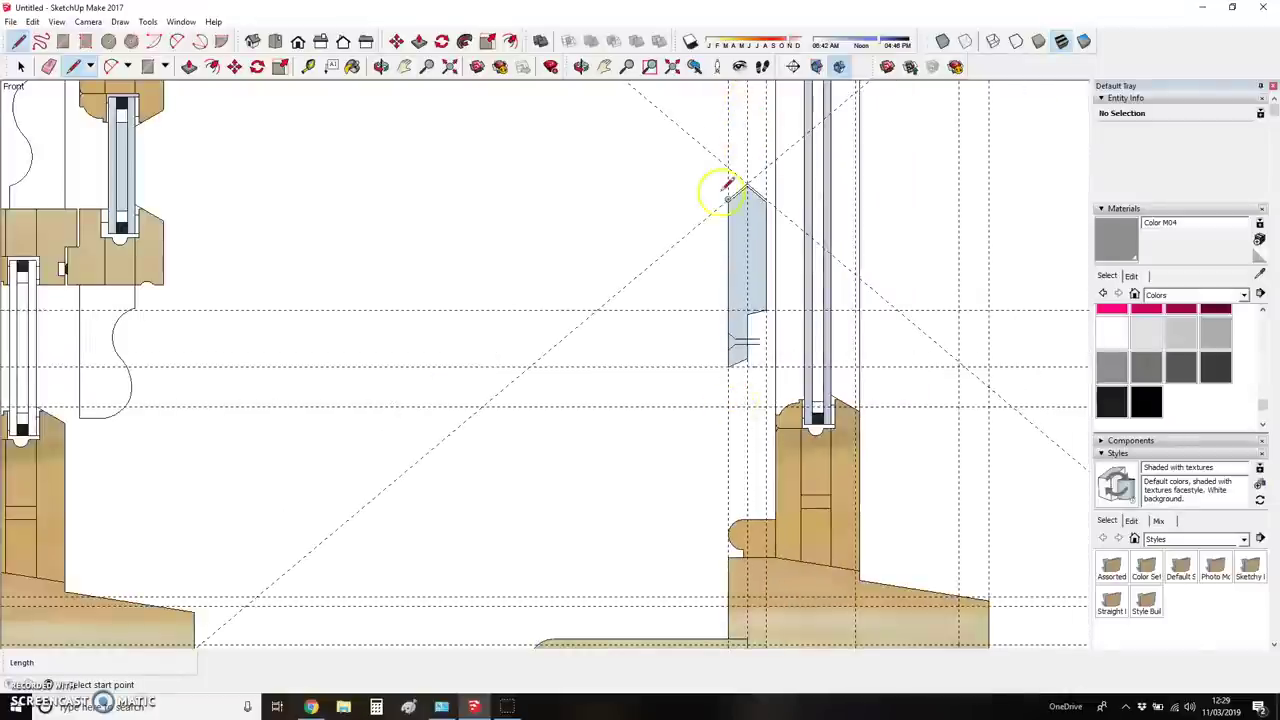
pyautogui.scroll(3, 740, 205)
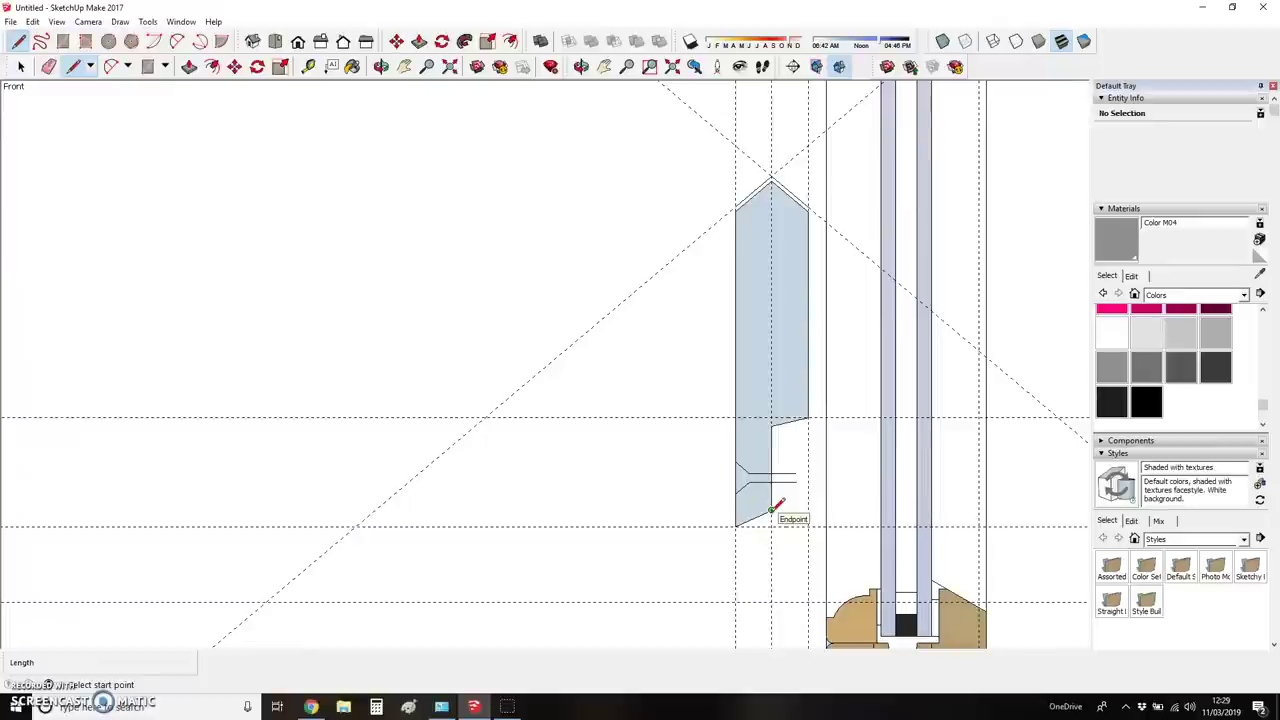
pyautogui.scroll(-6, 770, 505)
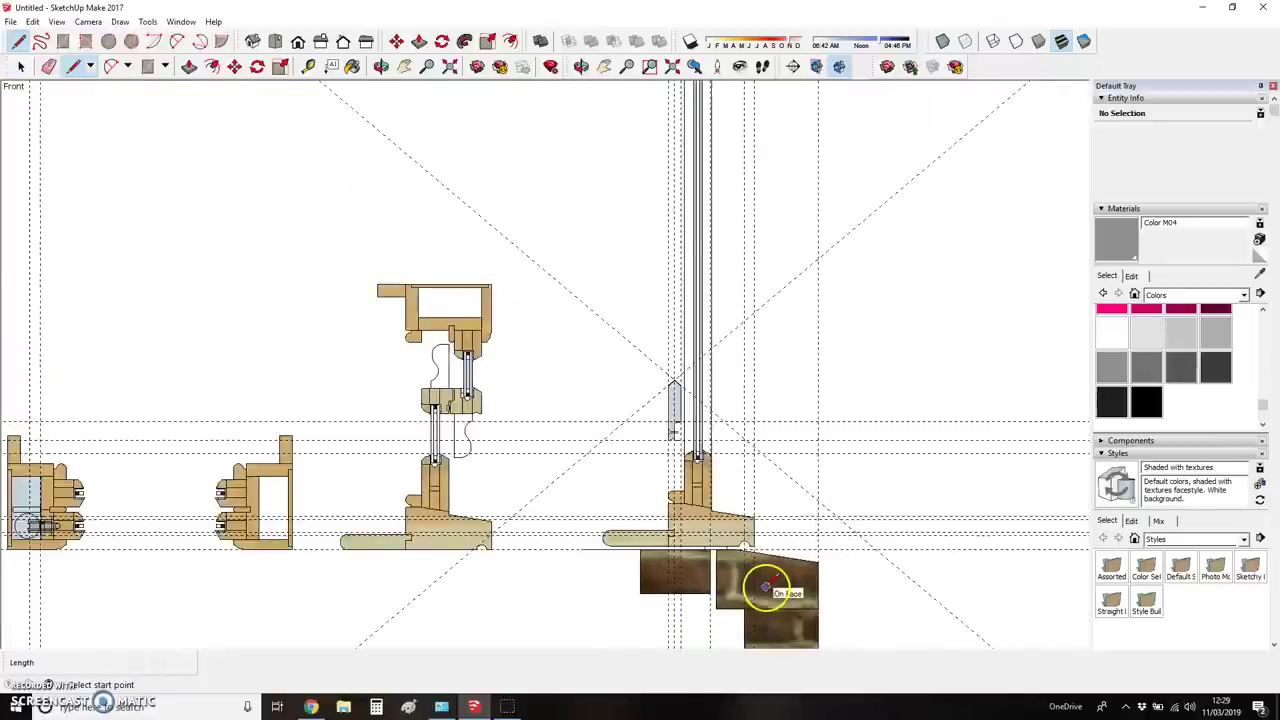
pyautogui.scroll(-2, 765, 588)
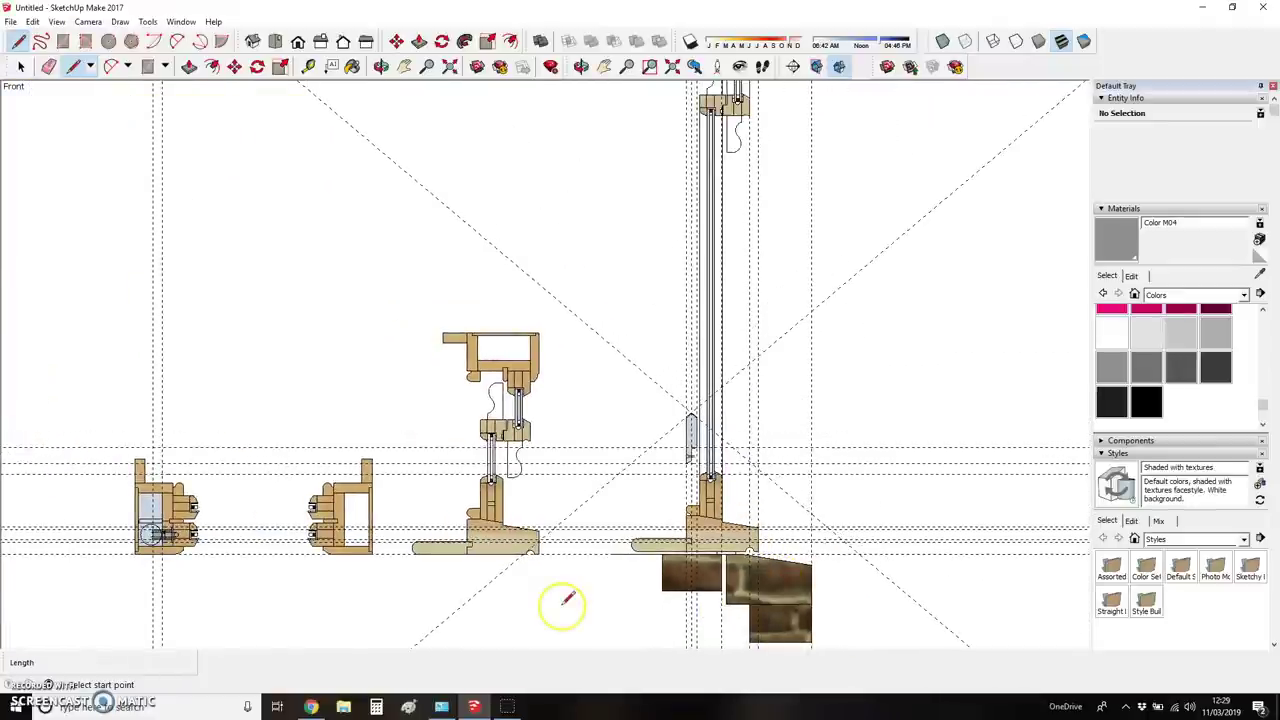